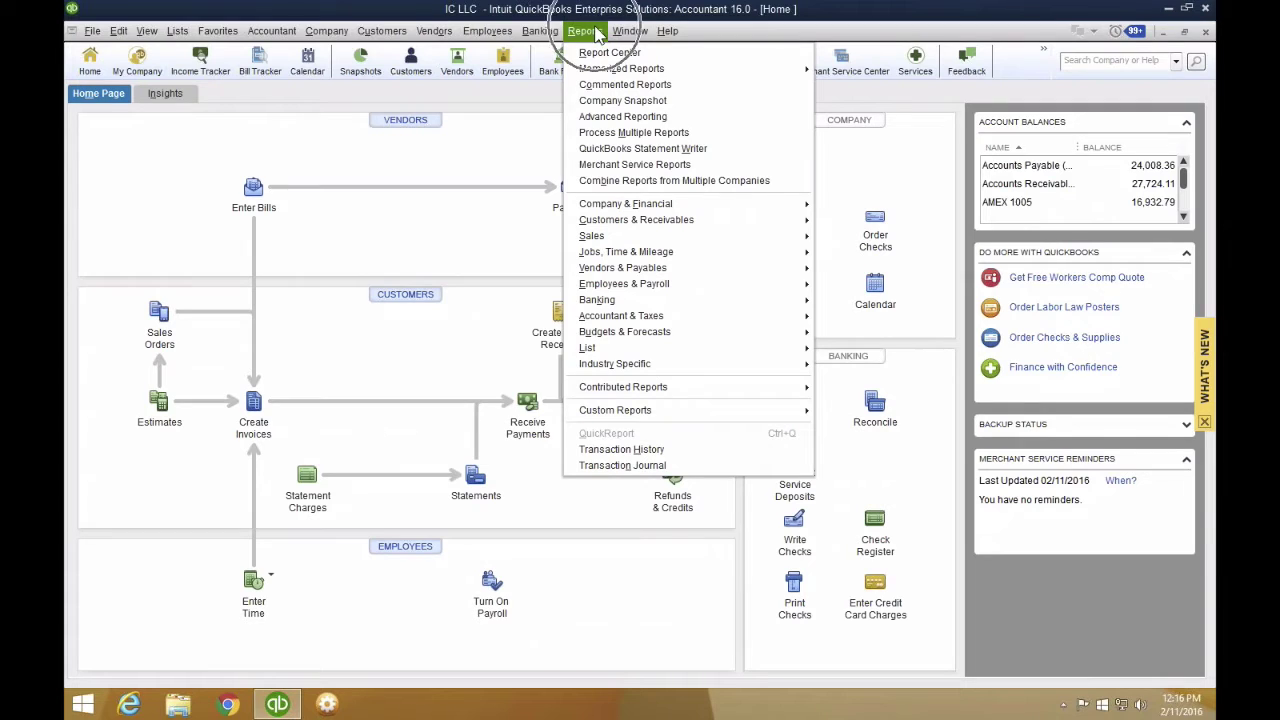
# - Launch QuickBooks Statement Writer and start designing a new financial report
pyautogui.click(632, 150)
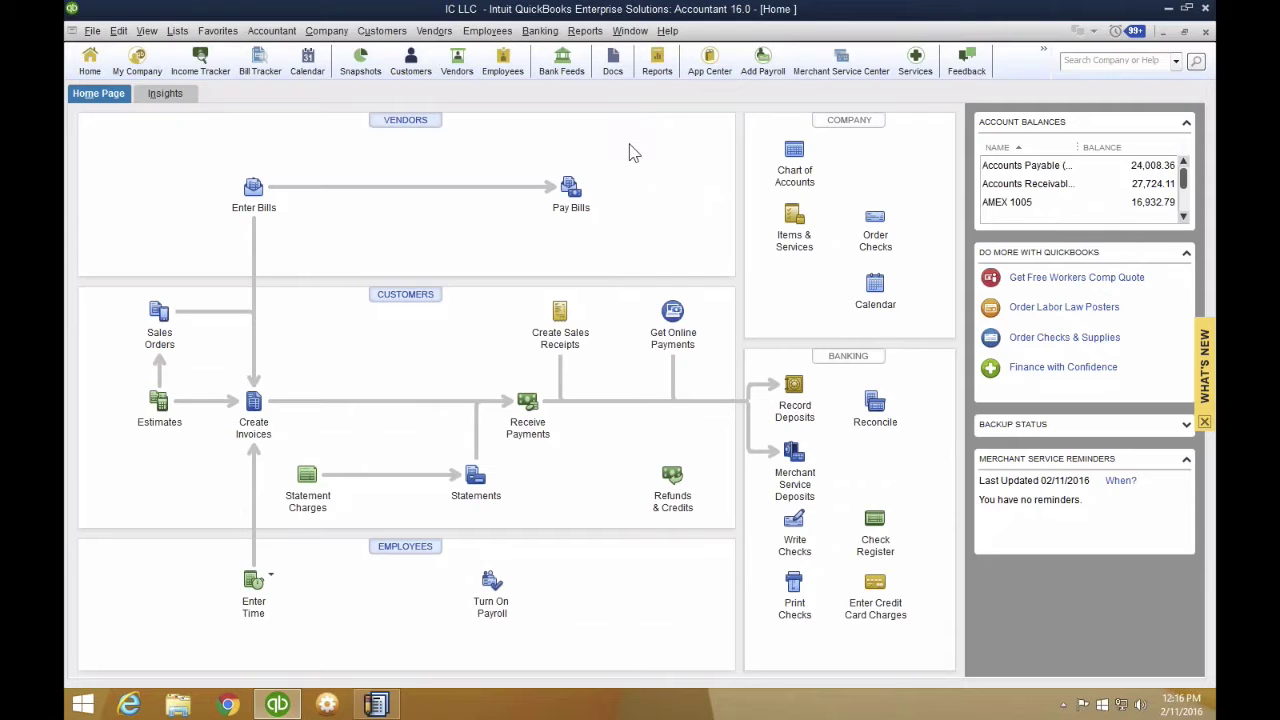
pyautogui.click(378, 704)
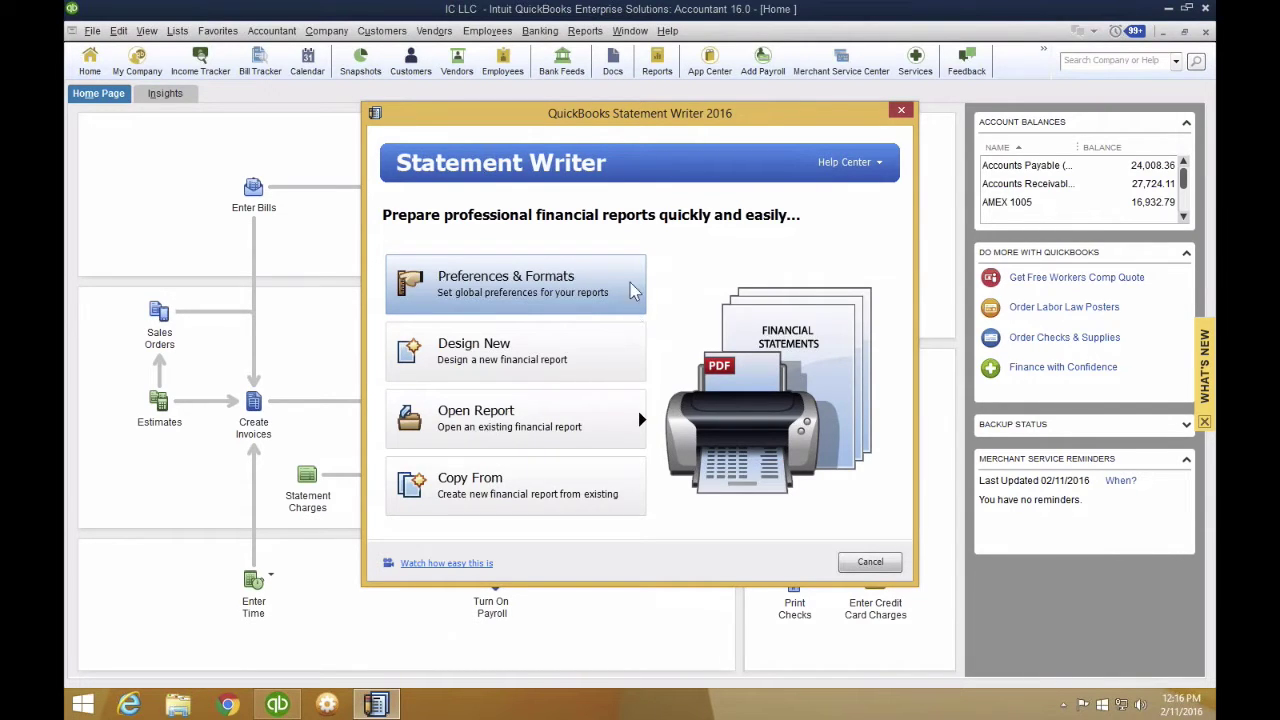
pyautogui.moveTo(624, 113); pyautogui.dragTo(556, 114)
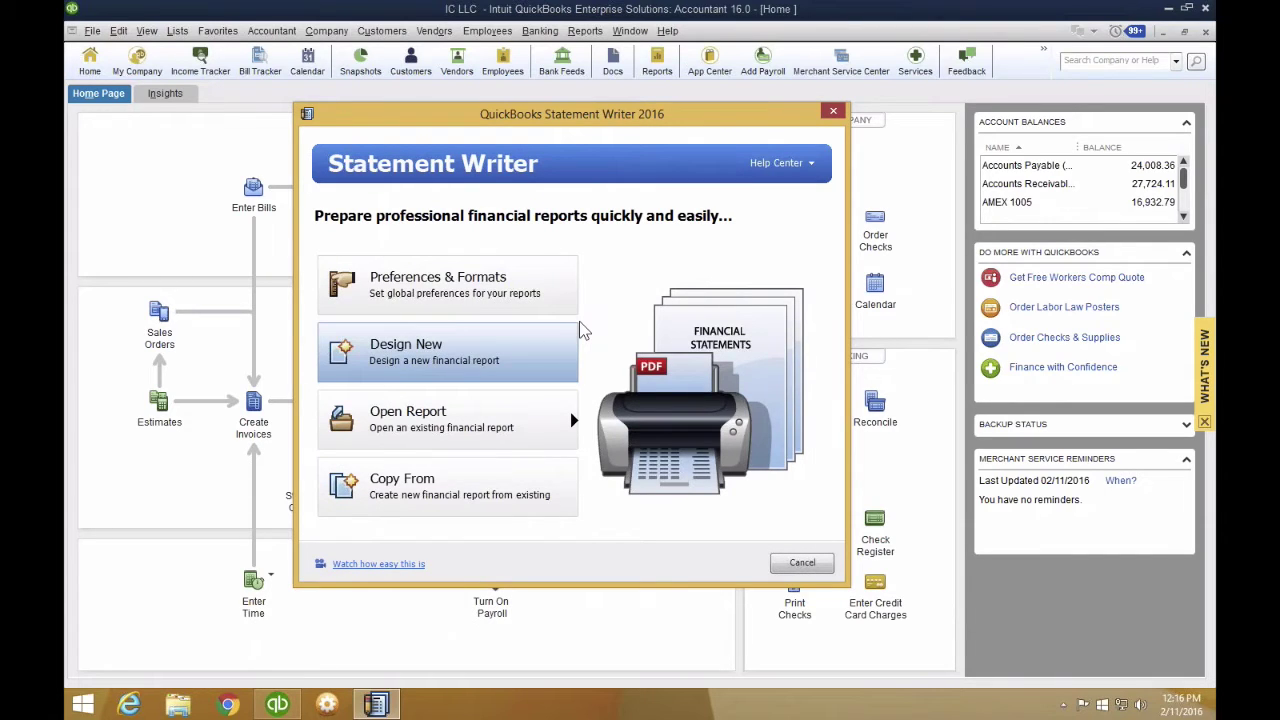
pyautogui.click(428, 360)
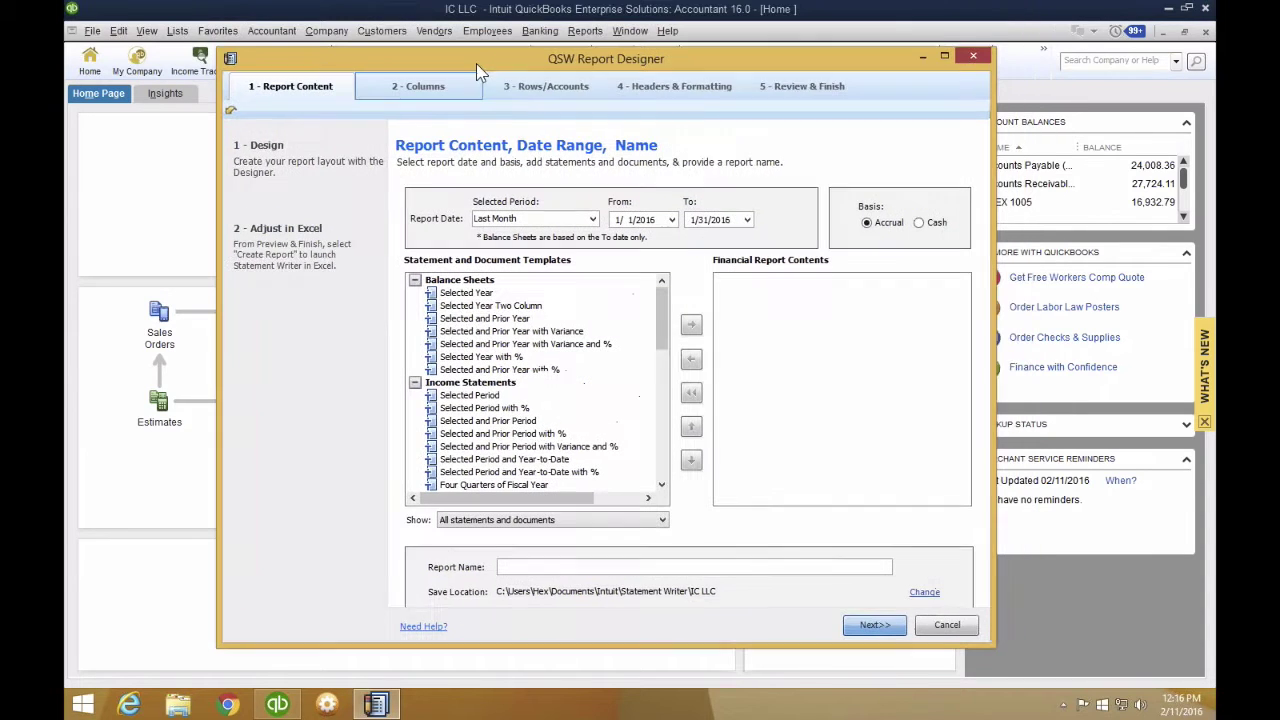
pyautogui.moveTo(510, 22); pyautogui.dragTo(476, 68)
# - Name the report 2015 Financial Statements IC LLC and set its period to Last Fiscal Year
pyautogui.write('2015 Financial Statements IC LLC')
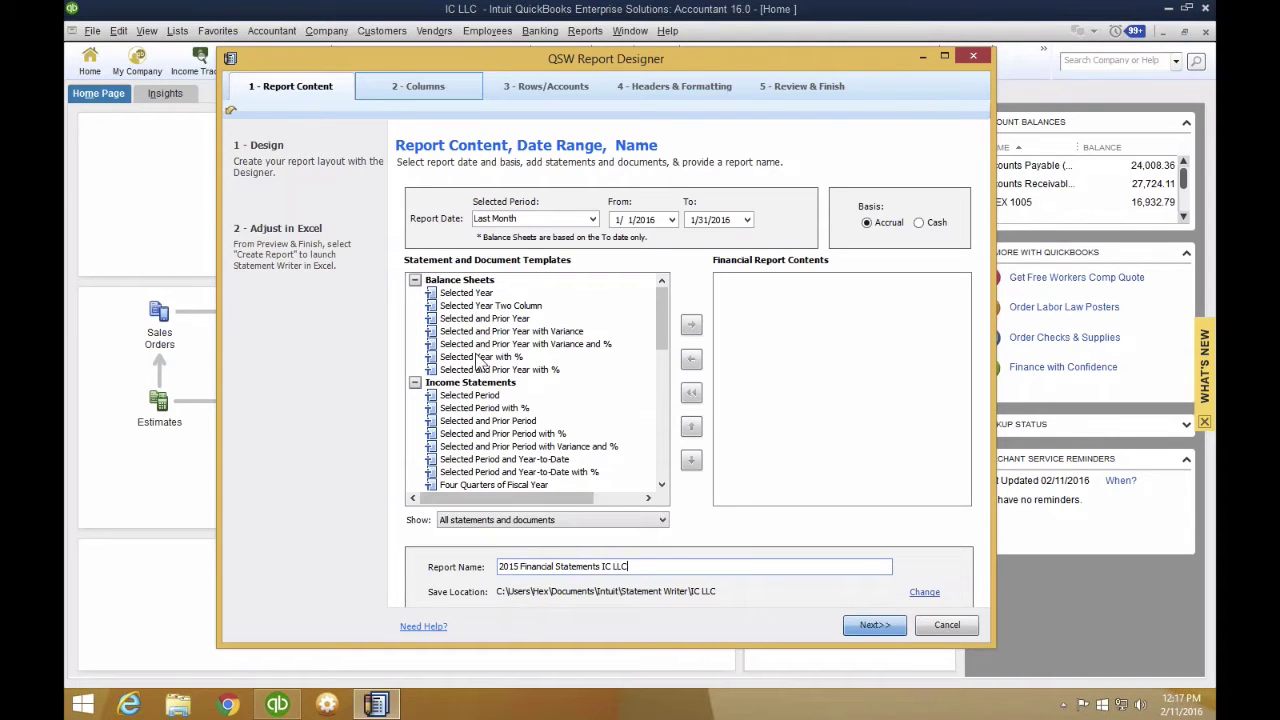
pyautogui.click(592, 219)
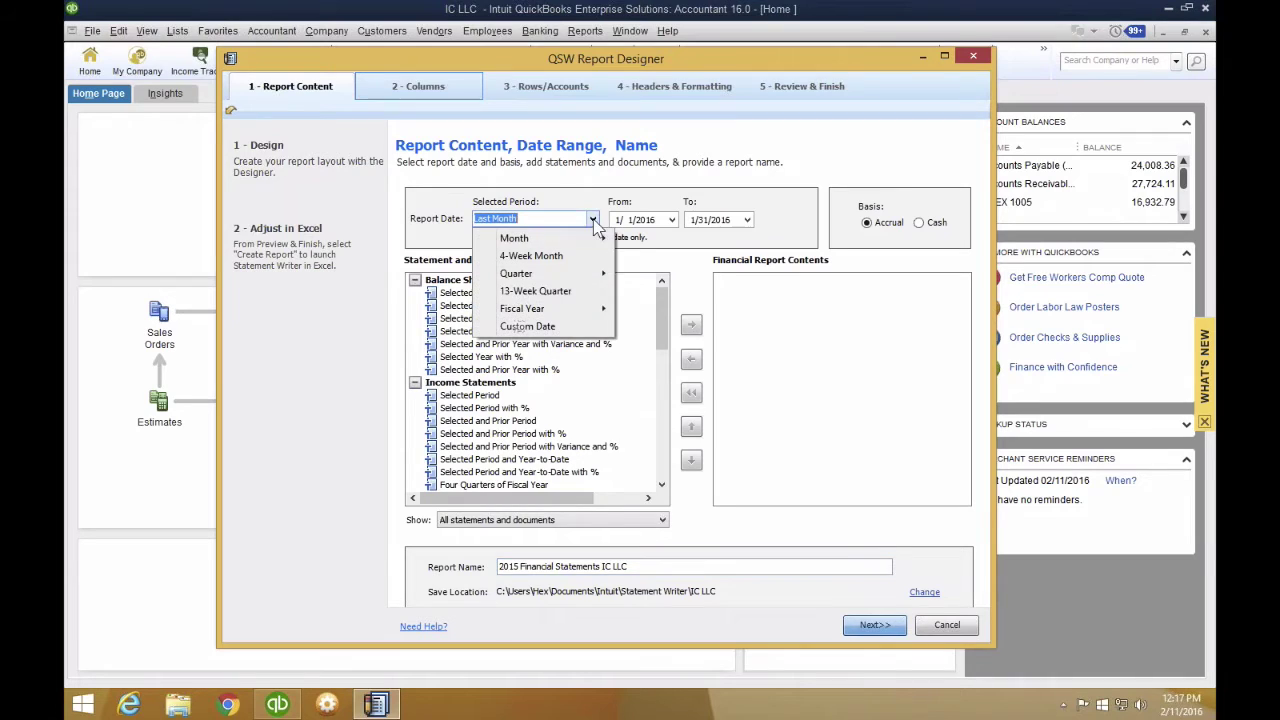
pyautogui.moveTo(557, 312)
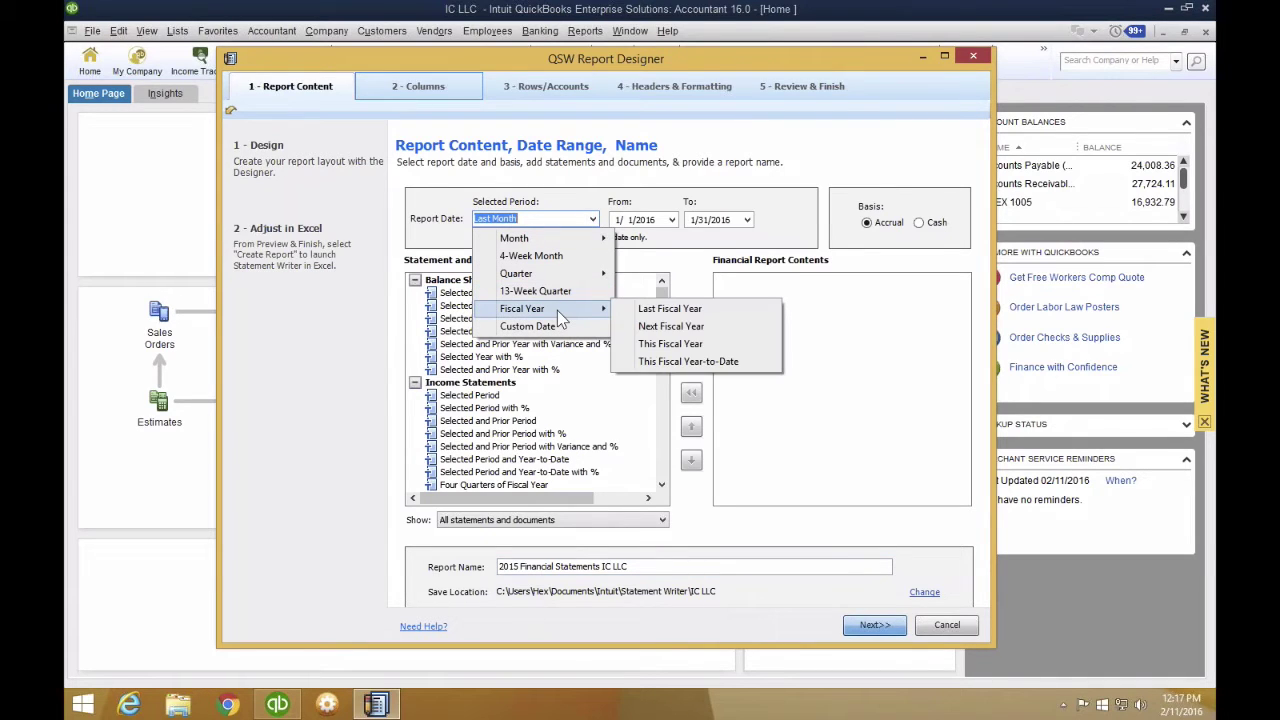
pyautogui.click(679, 312)
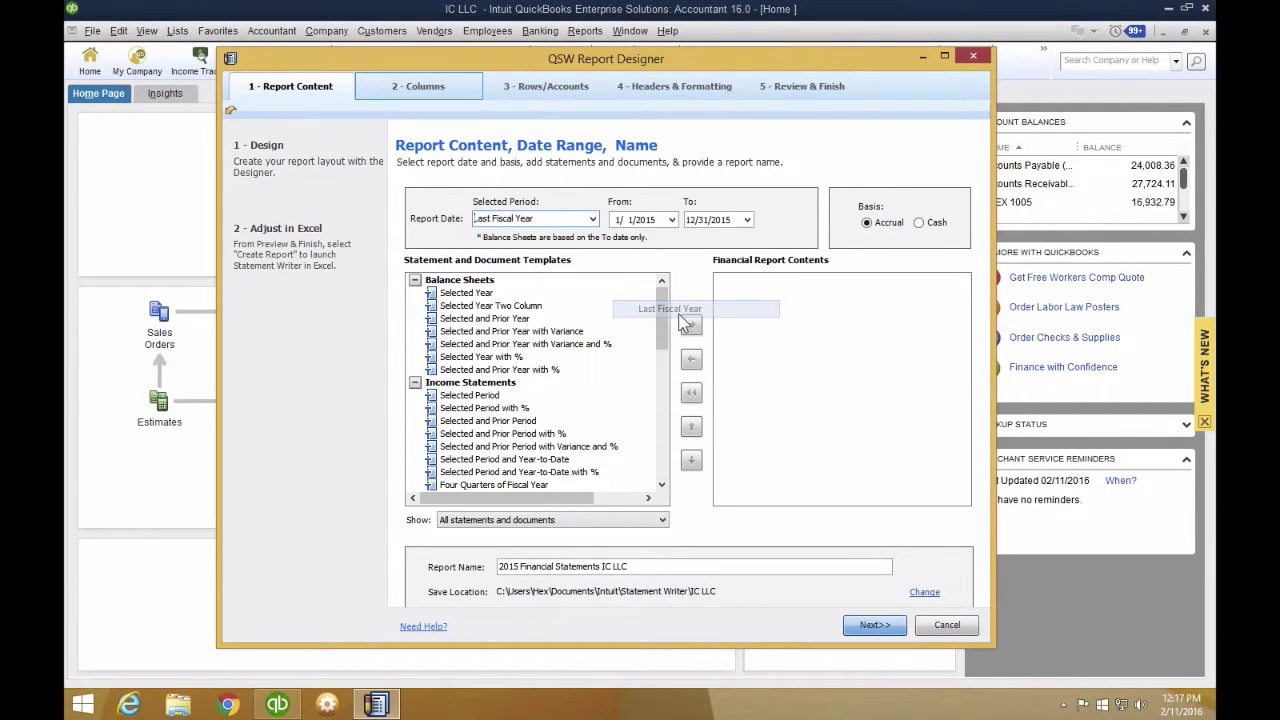
# - Add the balance sheet Selected and Prior Year with Variance and the income statement Selected Period with % to the report contents
pyautogui.click(479, 296)
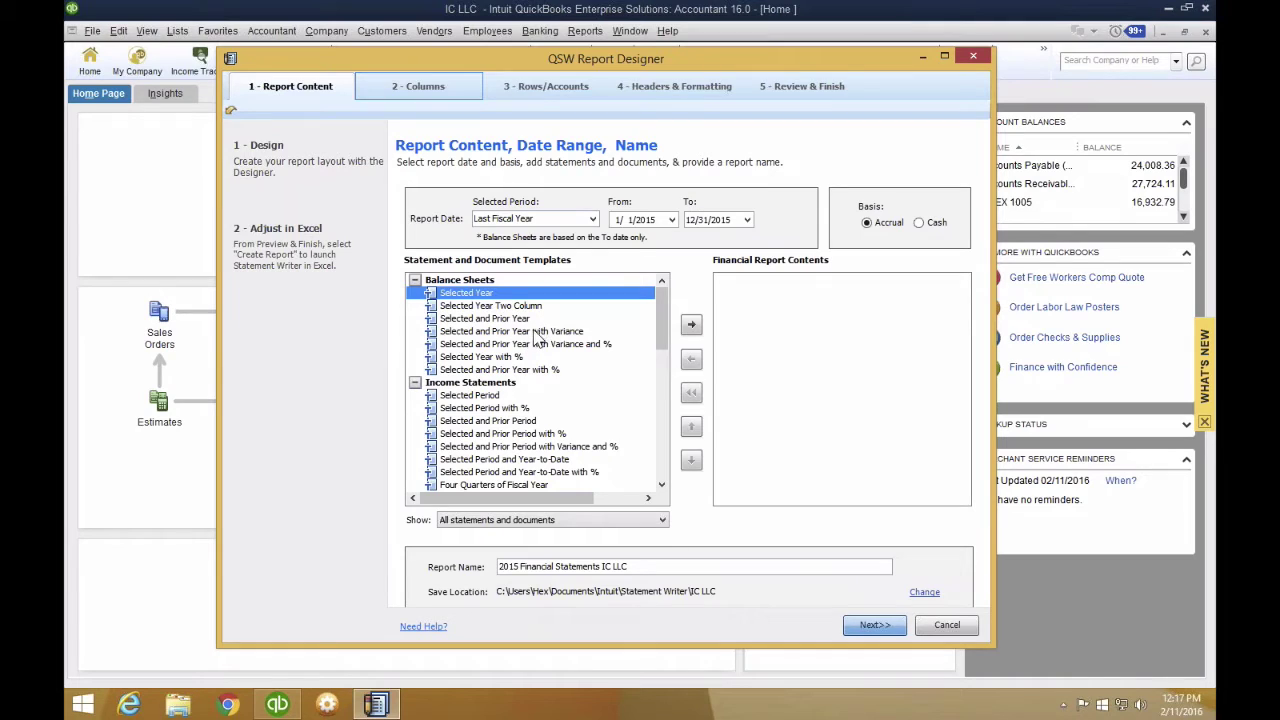
pyautogui.click(535, 333)
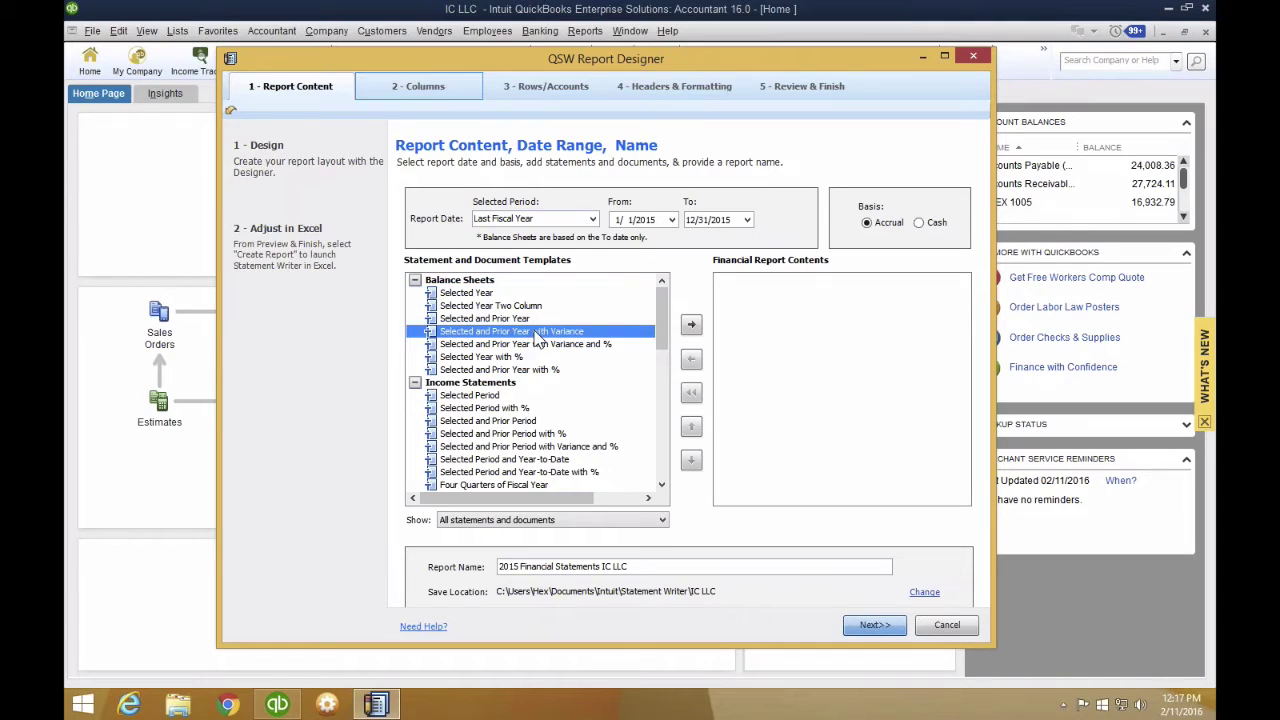
pyautogui.click(691, 325)
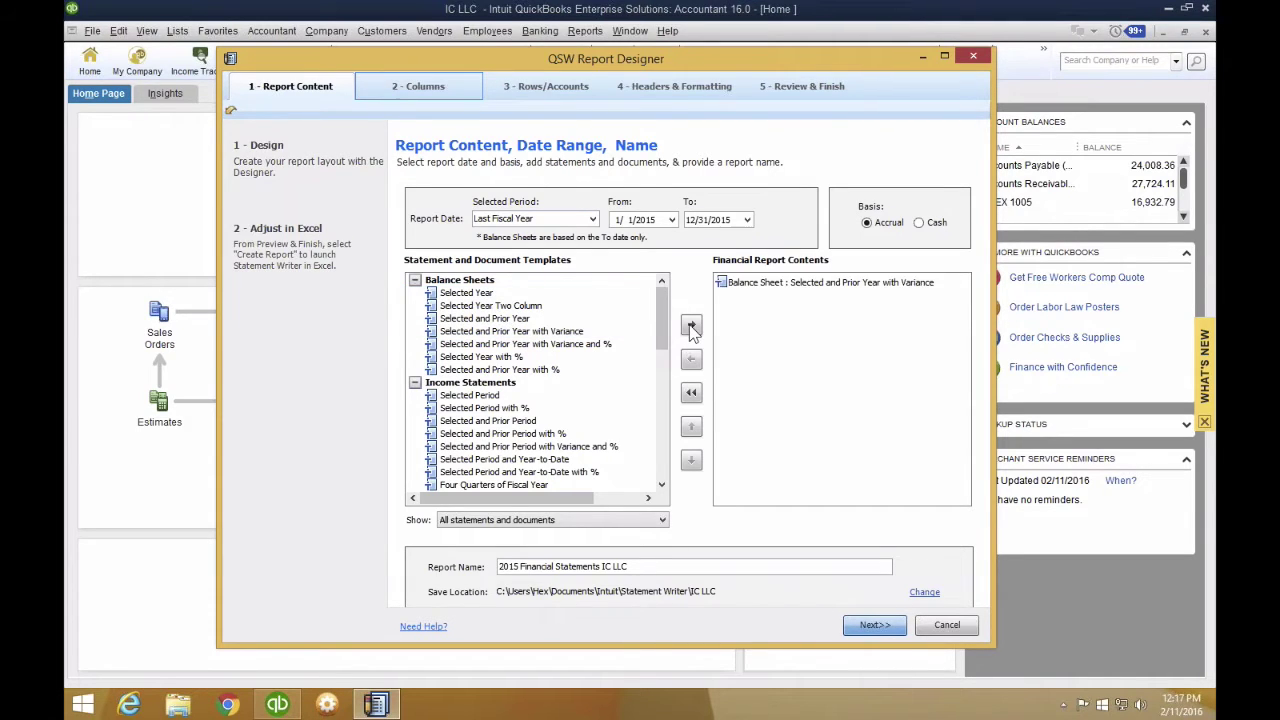
pyautogui.click(492, 410)
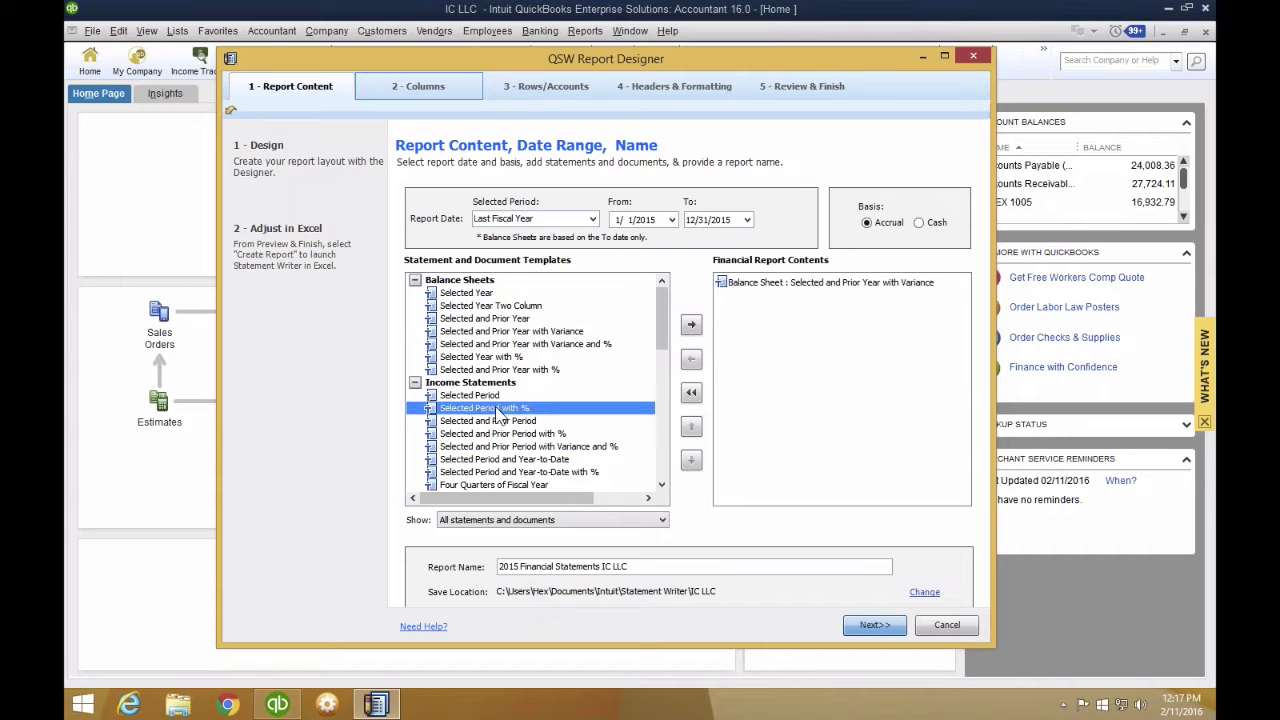
pyautogui.click(692, 327)
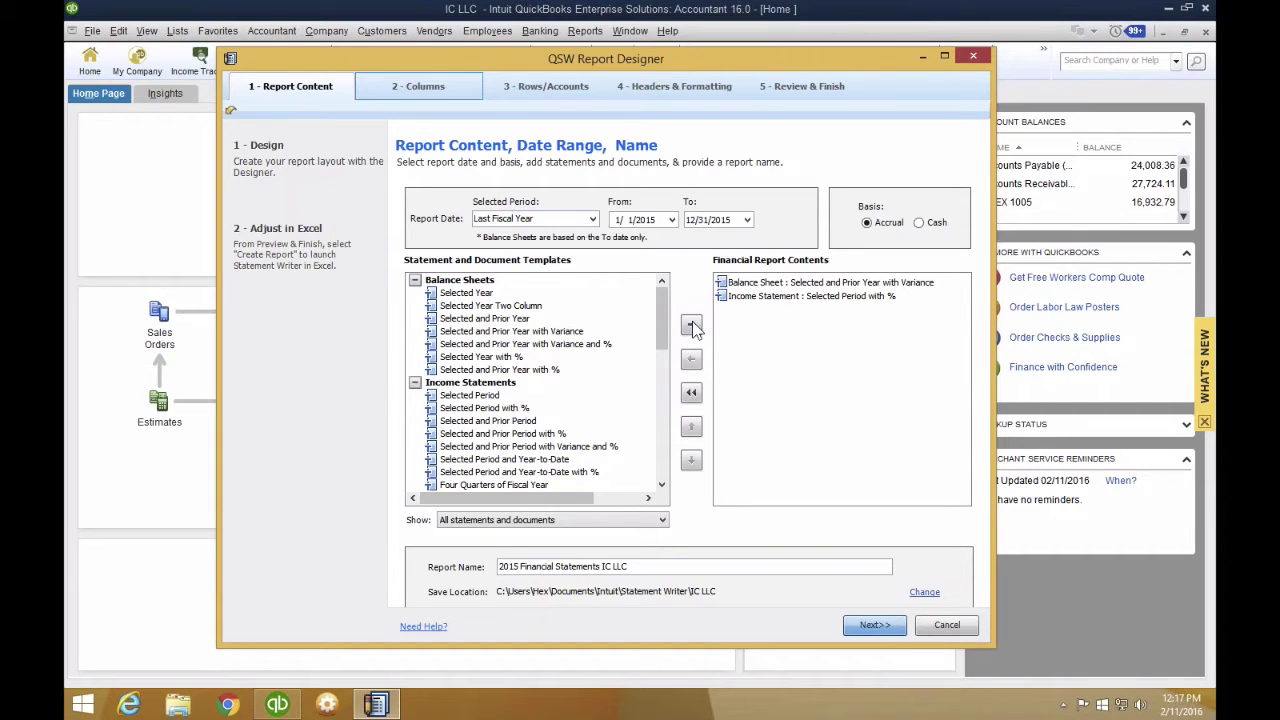
# - Add the Selected Period cash flow statement and the Cover Letter to the financial report contents
pyautogui.moveTo(658, 325); pyautogui.dragTo(667, 412)
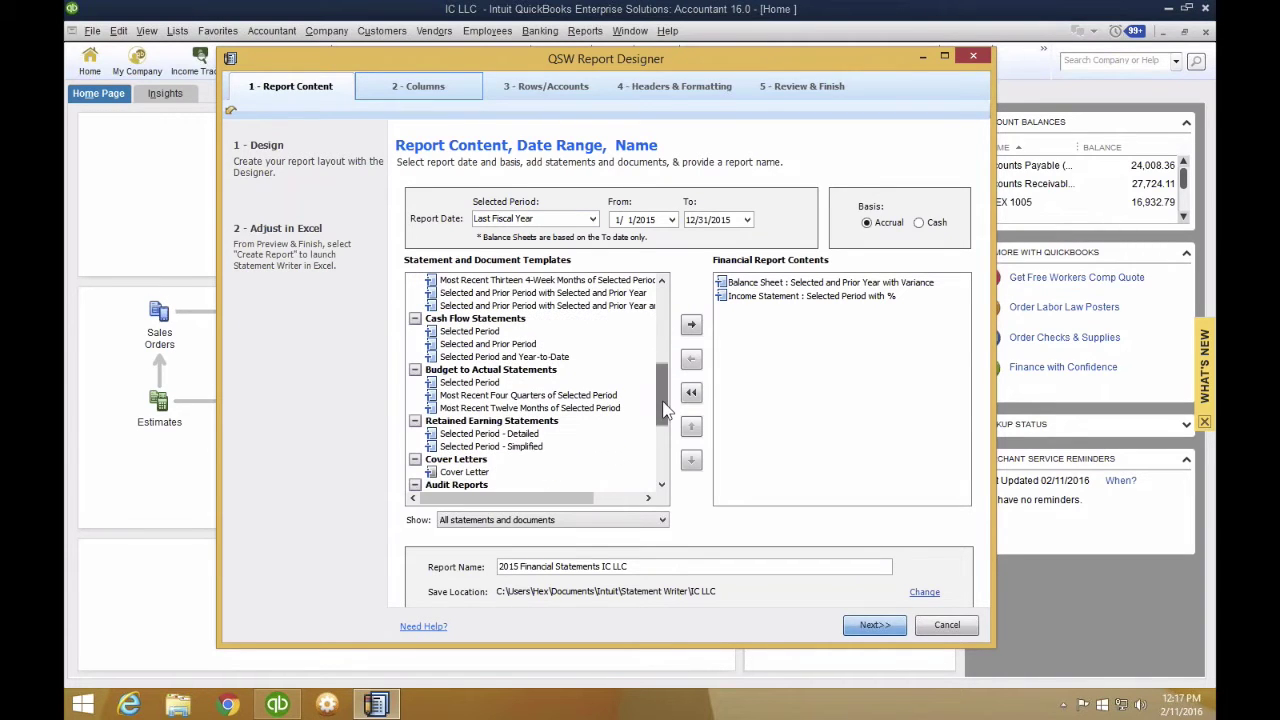
pyautogui.click(490, 335)
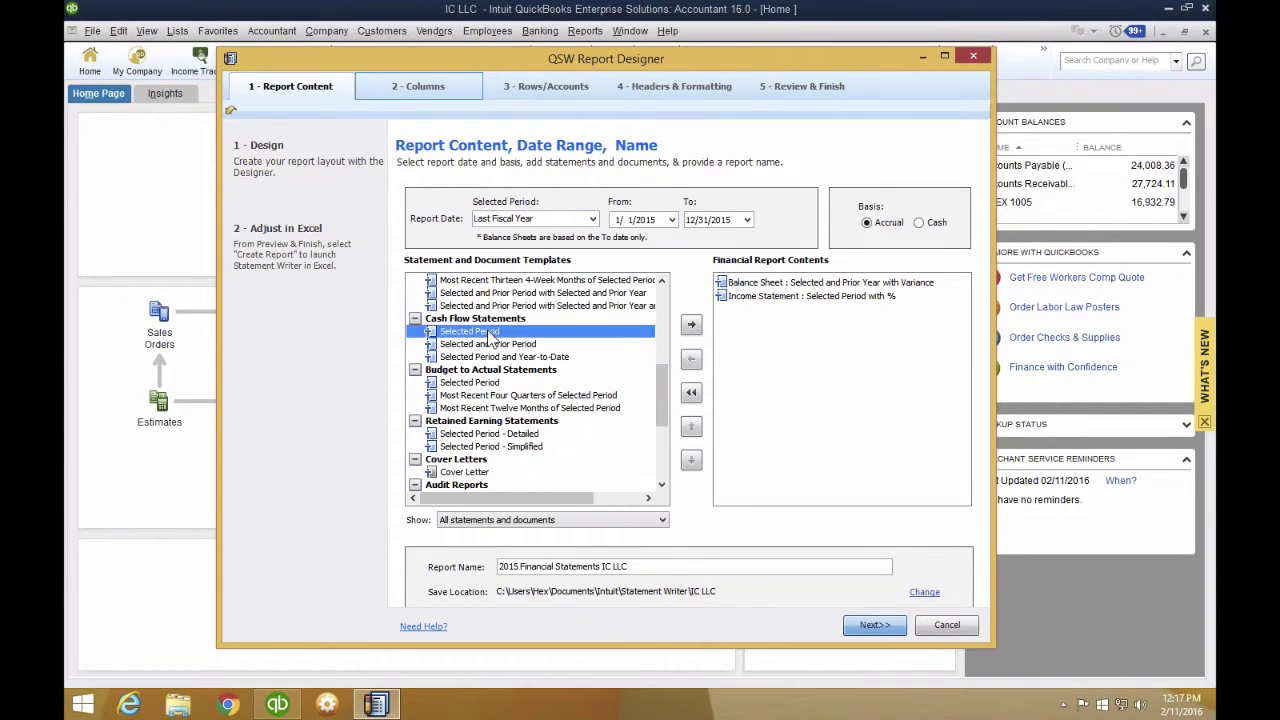
pyautogui.click(692, 326)
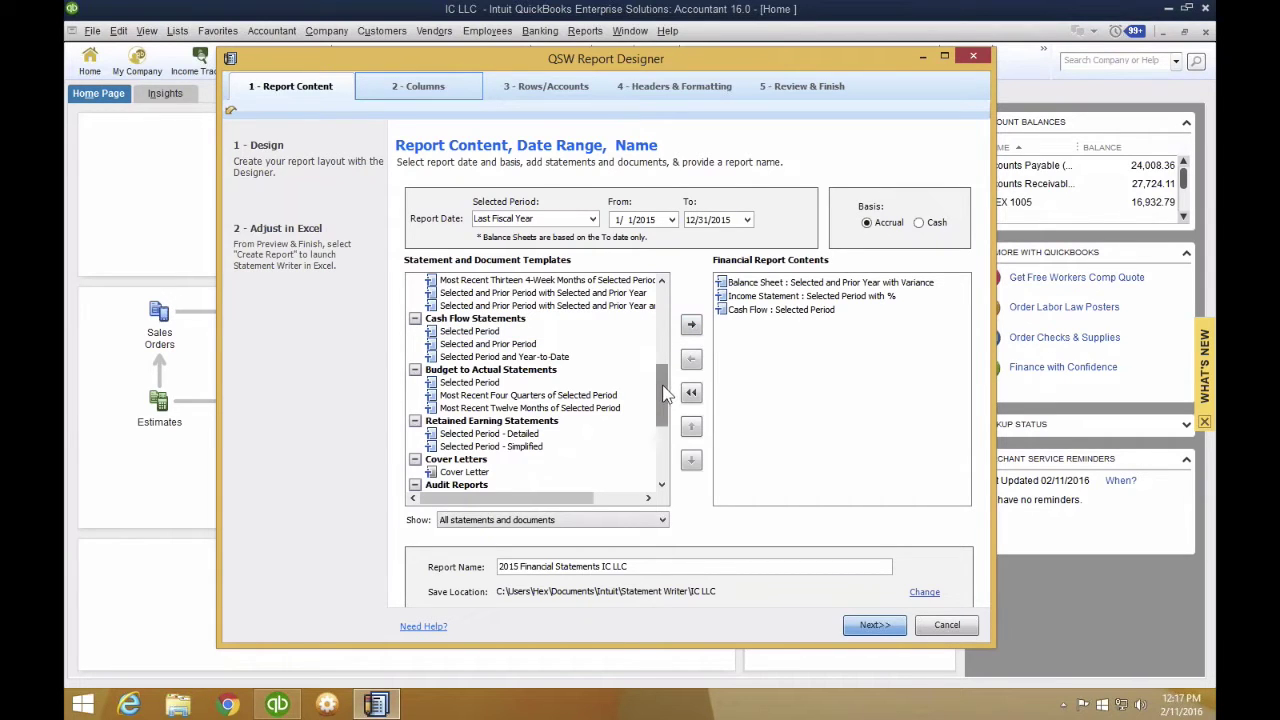
pyautogui.moveTo(663, 384); pyautogui.dragTo(663, 409)
pyautogui.click(464, 384)
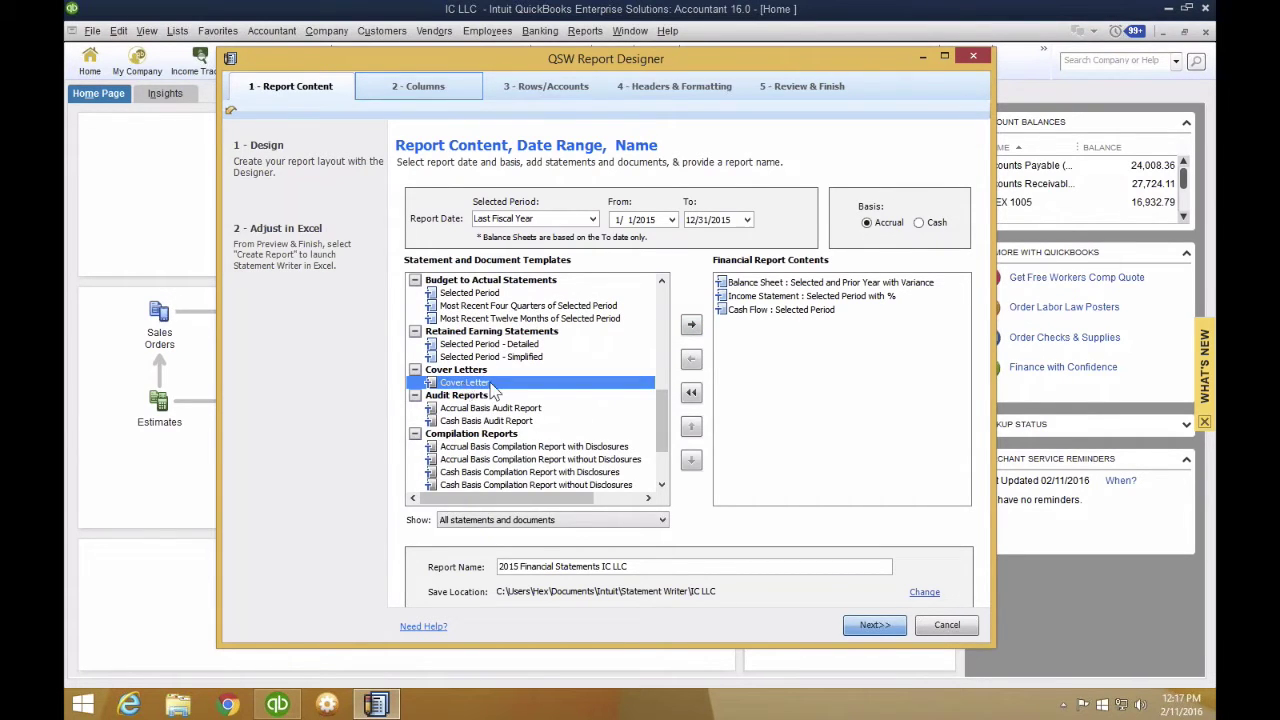
pyautogui.click(692, 326)
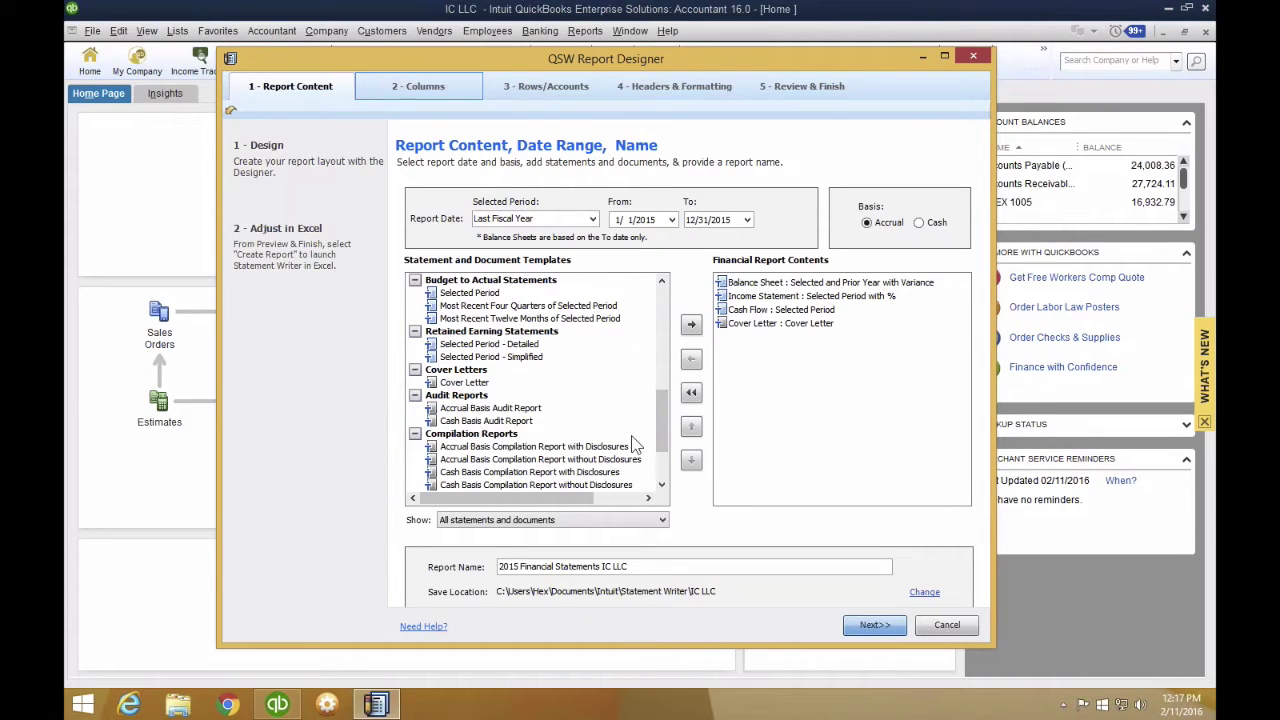
# - Add the Accrual Basis Compilation Report with Disclosures to the financial report contents
pyautogui.moveTo(664, 440); pyautogui.dragTo(666, 468)
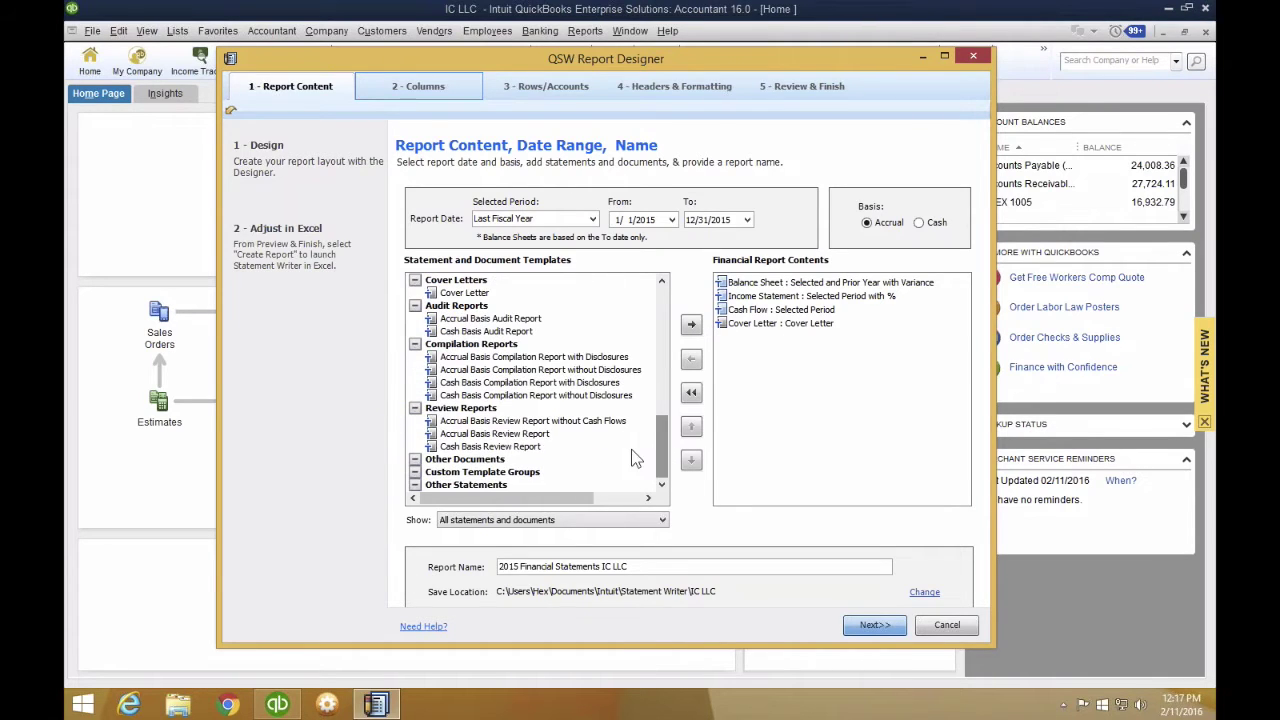
pyautogui.click(521, 358)
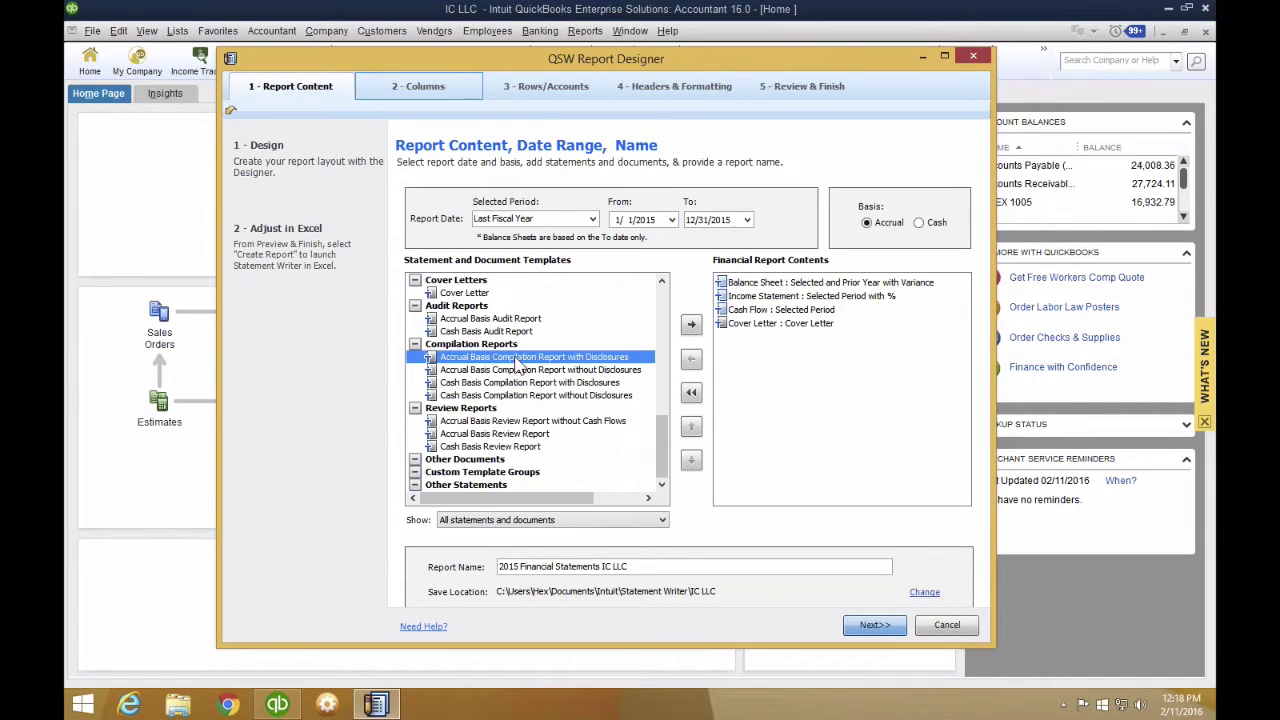
pyautogui.click(691, 326)
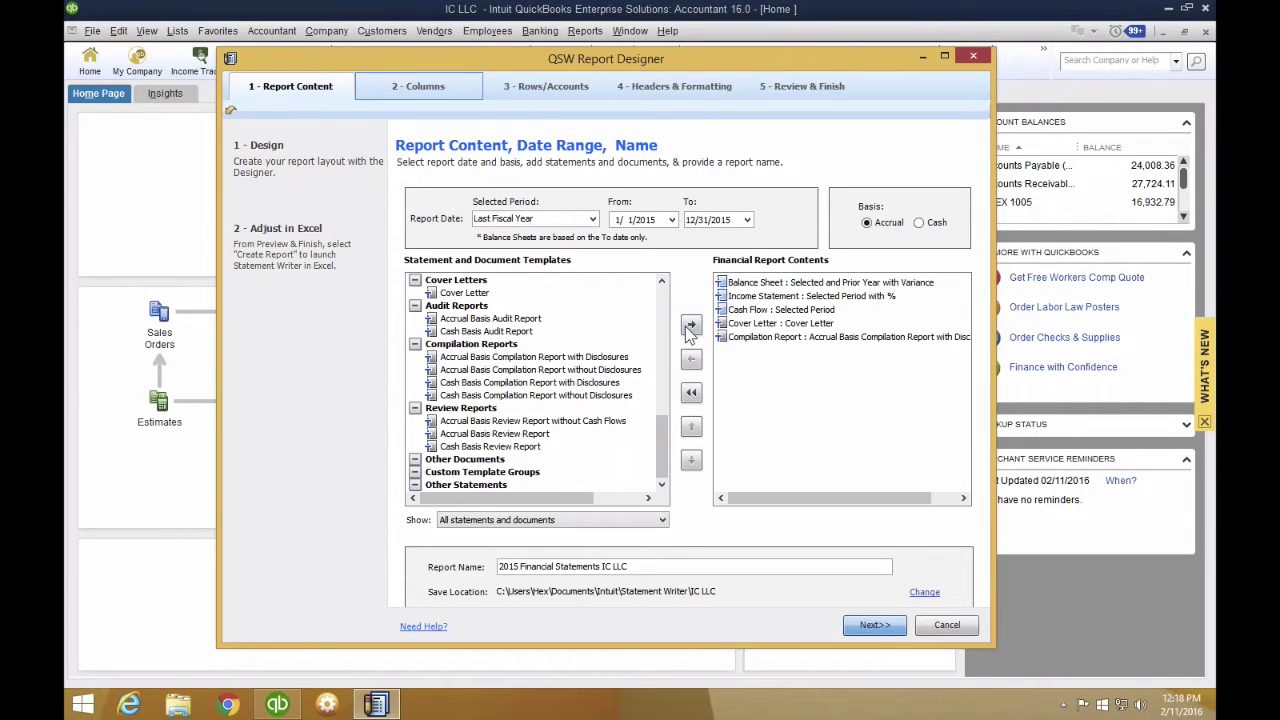
# - Move the cover letter to the first place in the financial report contents
pyautogui.click(781, 324)
pyautogui.click(691, 426)
pyautogui.click(691, 426)
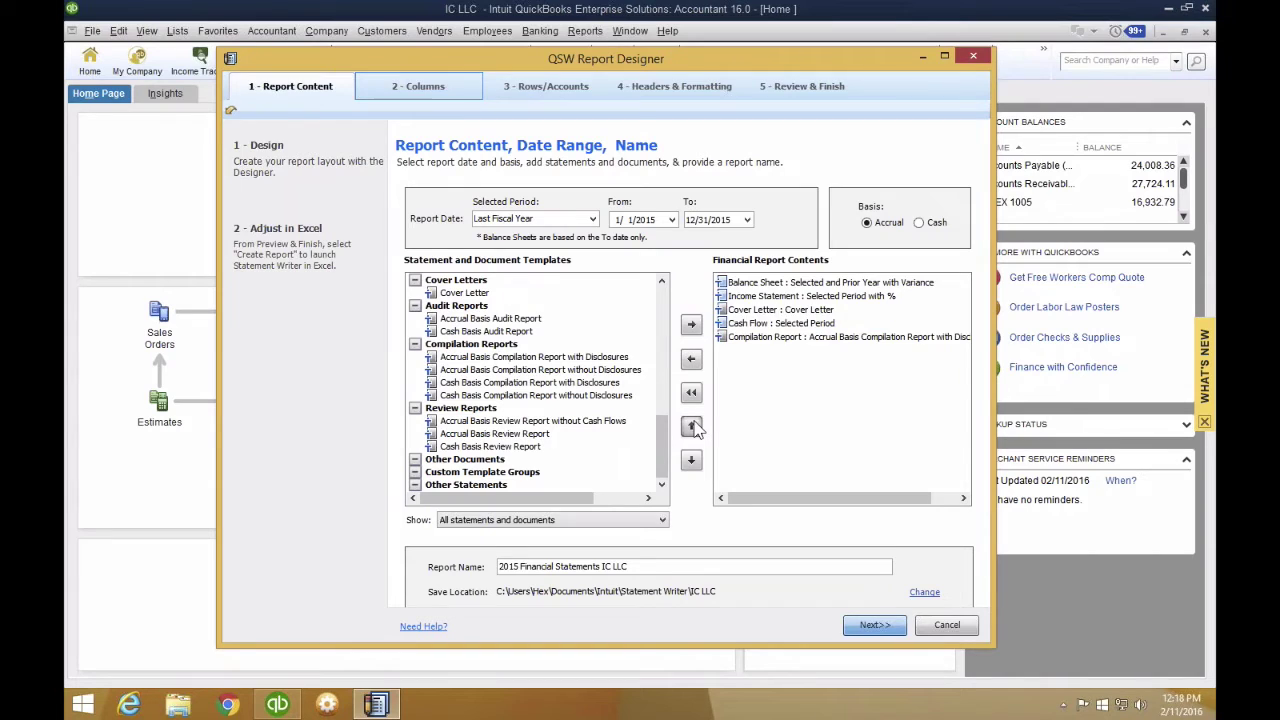
pyautogui.click(691, 426)
# - Move the compilation report directly below the cover letter, and proceed to the column customization stage
pyautogui.click(781, 337)
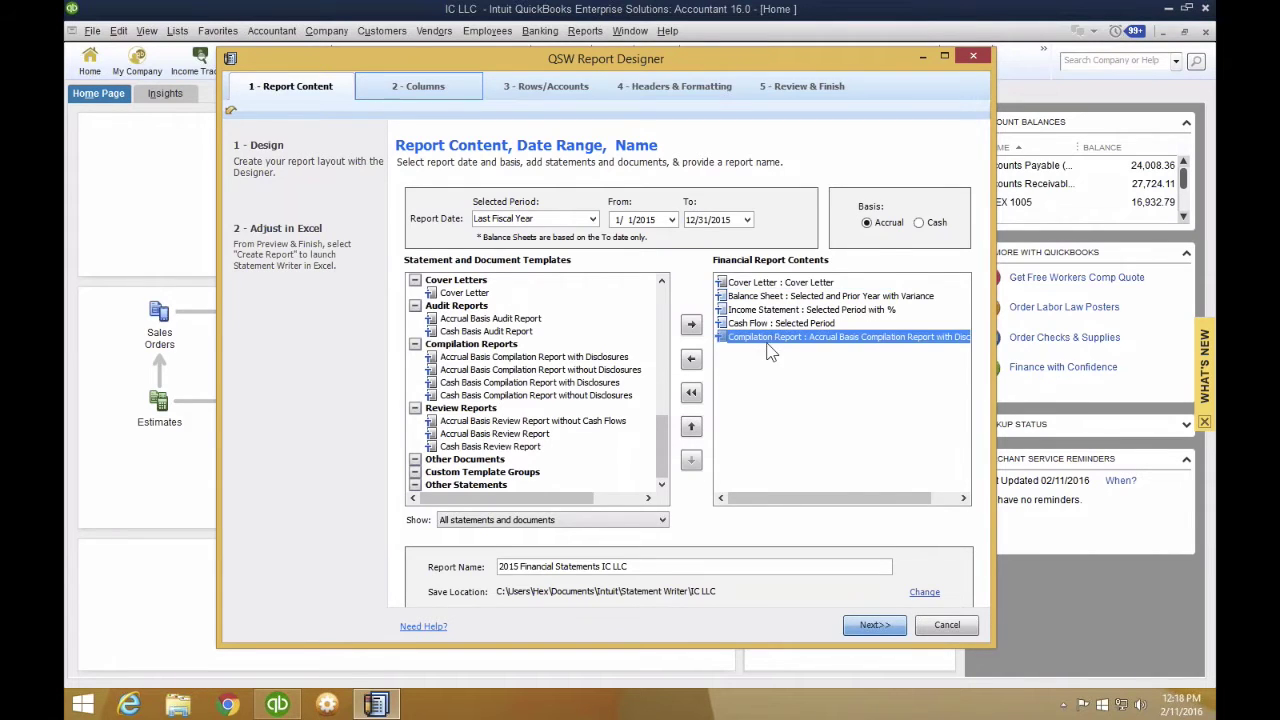
pyautogui.click(691, 426)
pyautogui.click(691, 426)
pyautogui.click(691, 426)
pyautogui.click(833, 372)
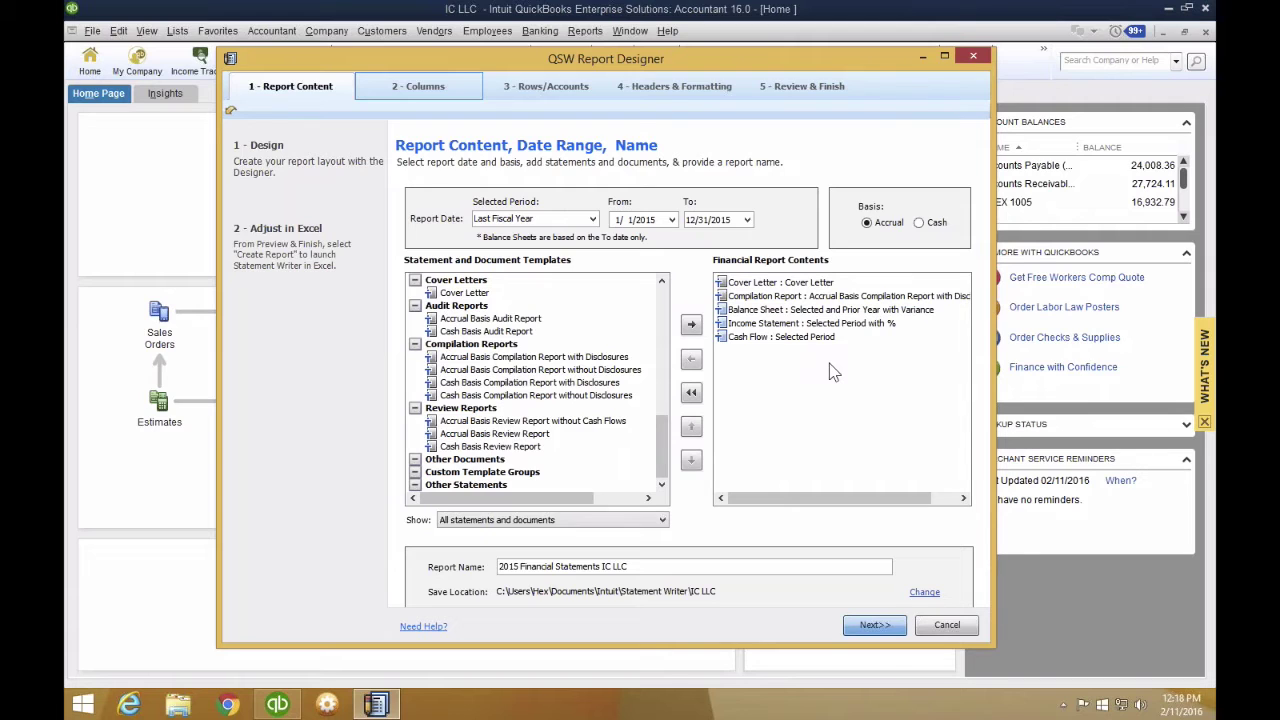
pyautogui.click(809, 298)
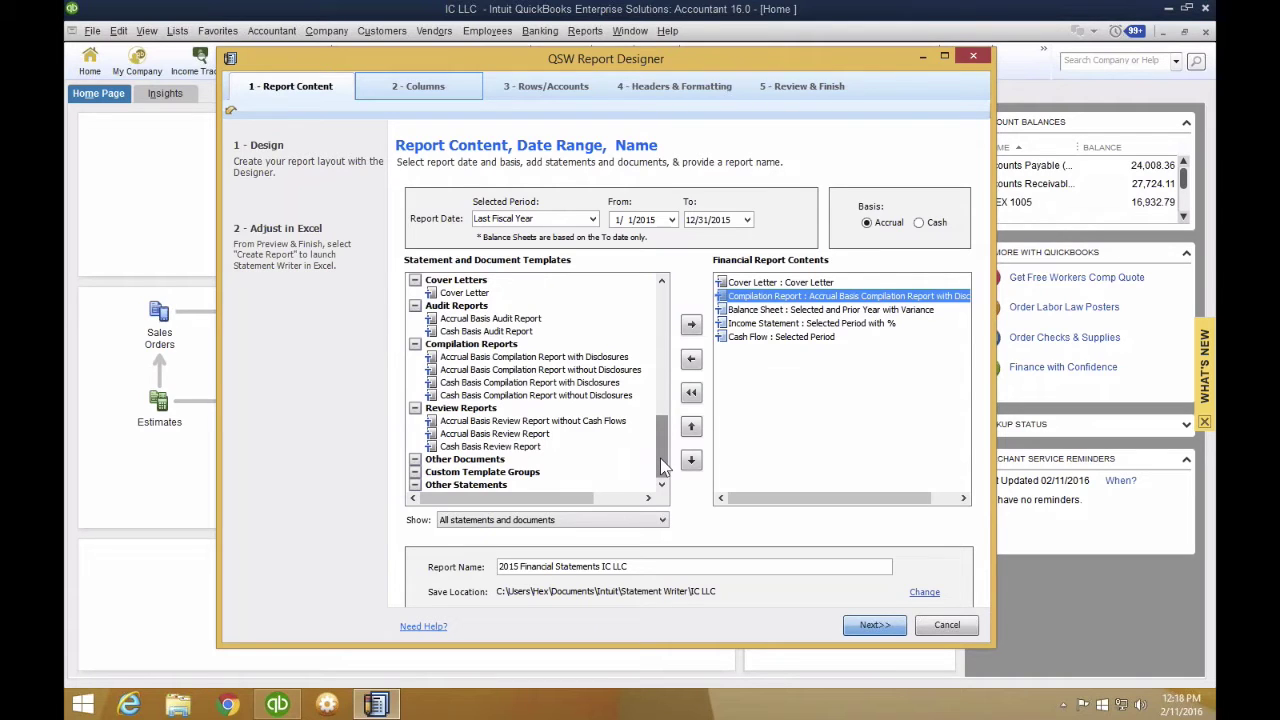
pyautogui.click(874, 625)
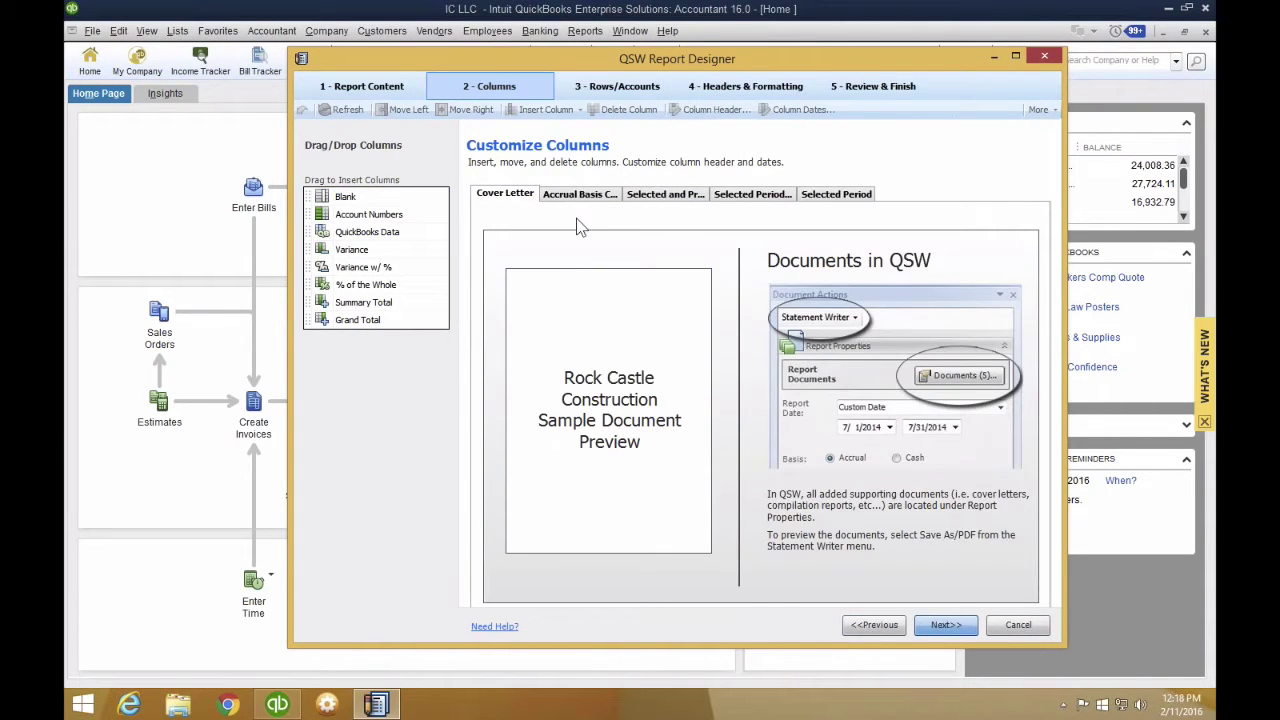
# - Examine the column layouts of the balance sheet, income statement and cash flow statement, and the cover letter and compilation report previews
pyautogui.click(586, 193)
pyautogui.click(678, 204)
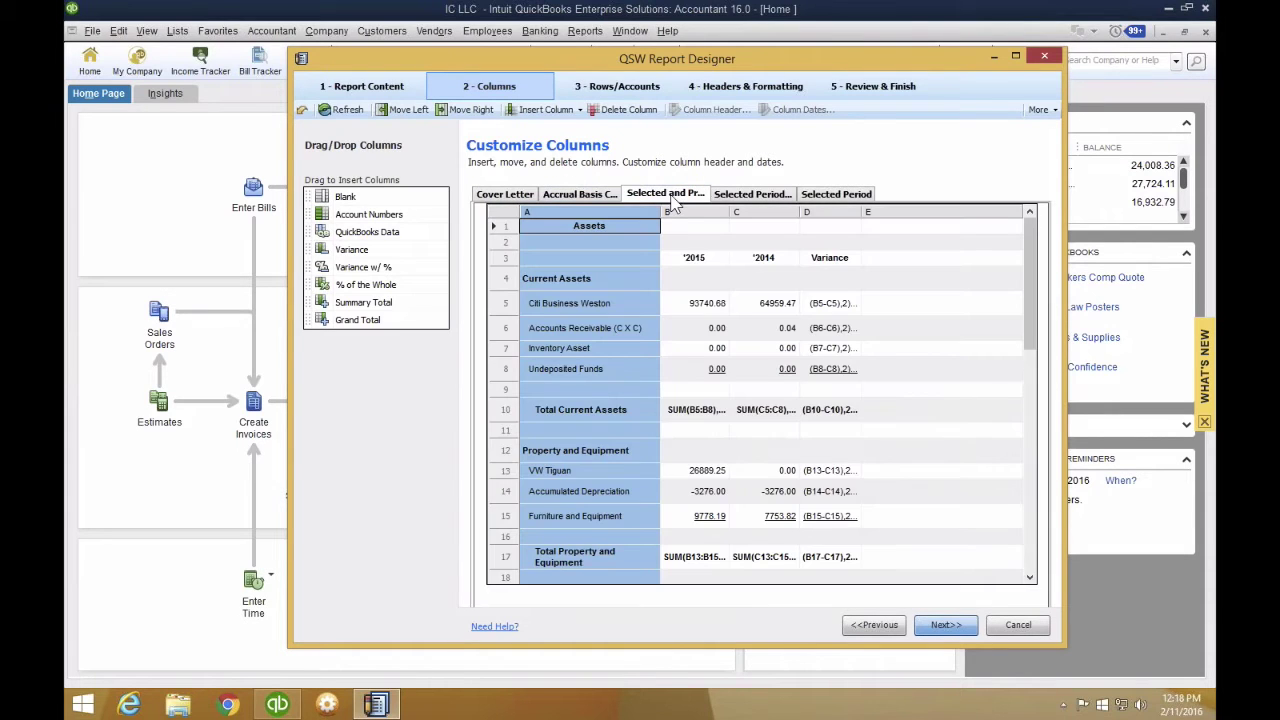
pyautogui.click(740, 199)
pyautogui.click(846, 198)
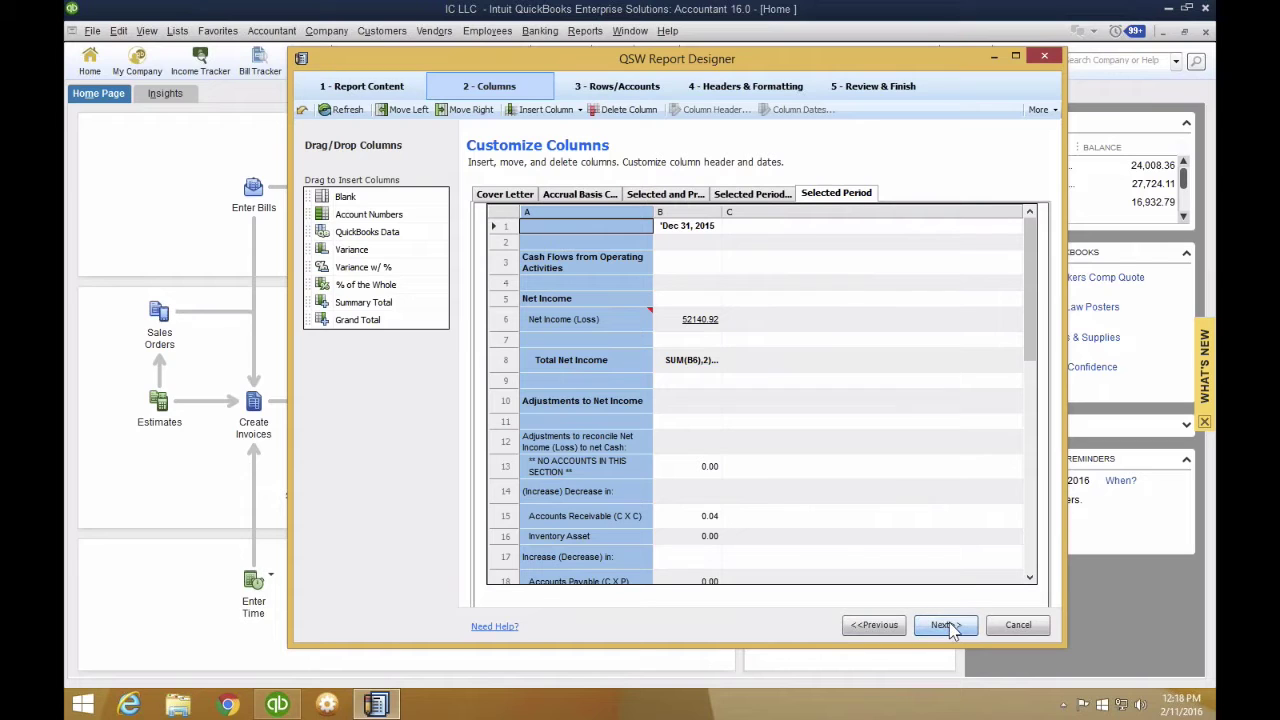
pyautogui.click(511, 201)
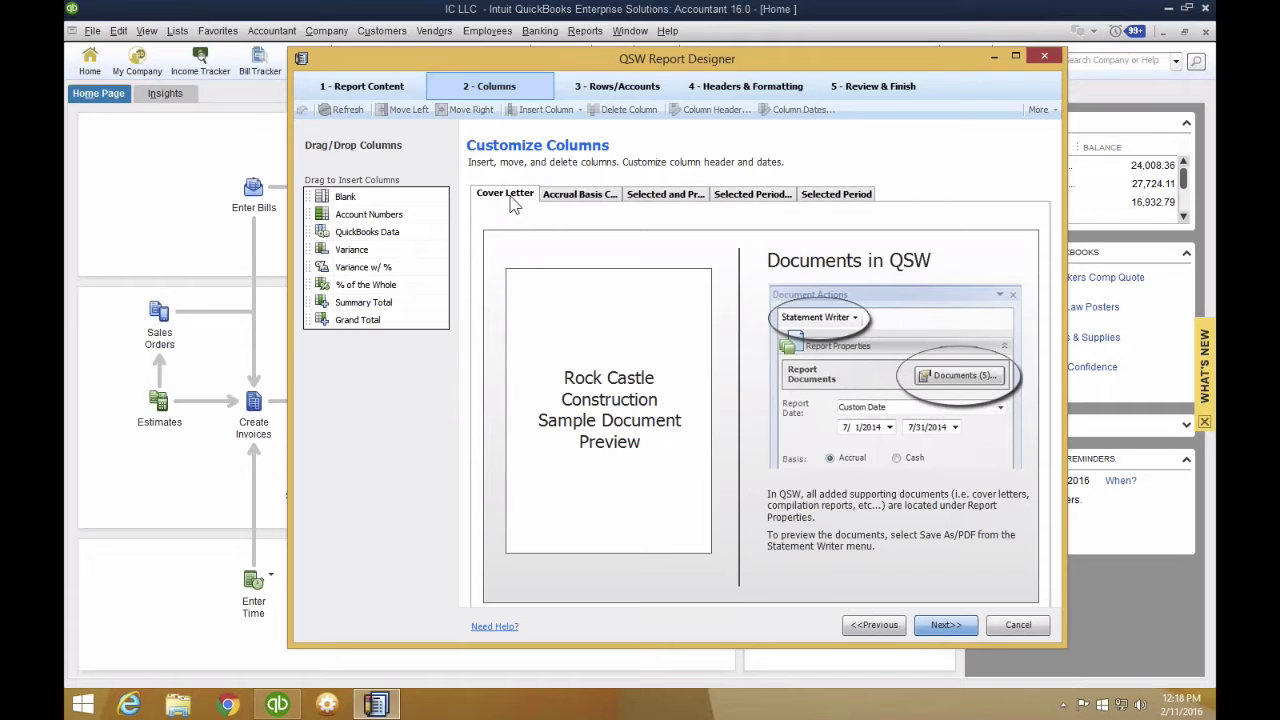
pyautogui.click(606, 198)
pyautogui.click(654, 191)
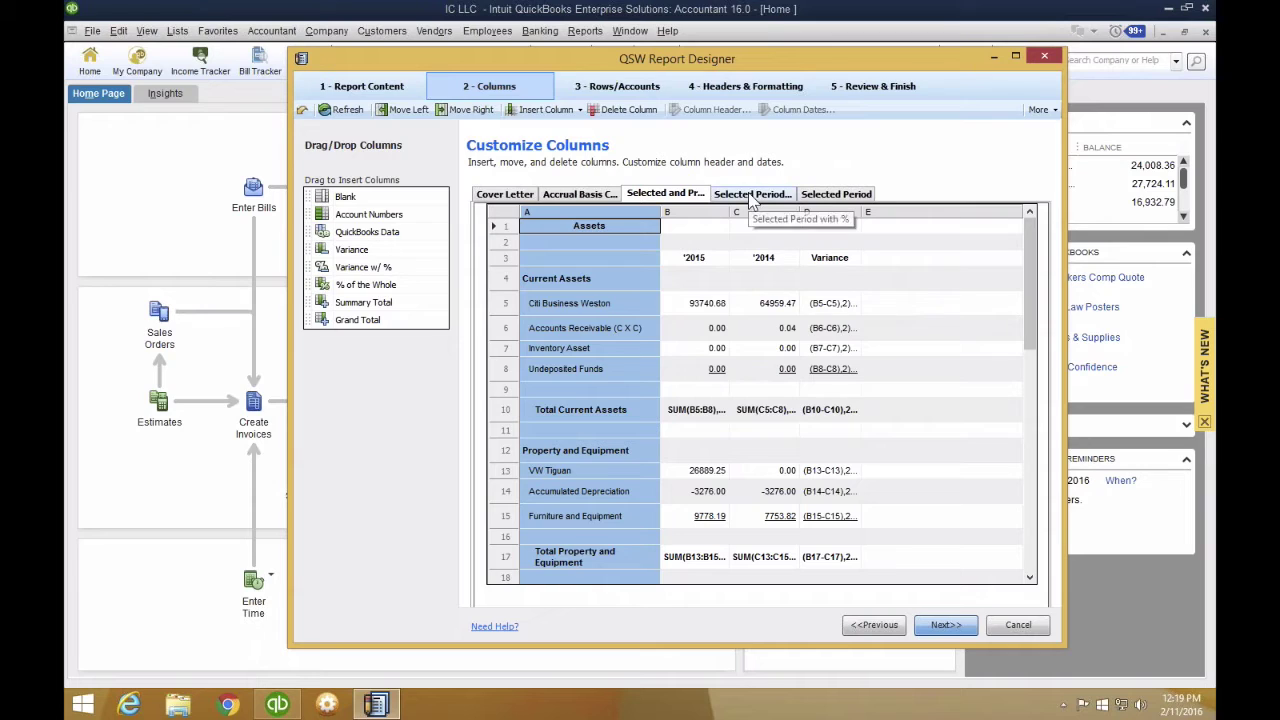
pyautogui.click(663, 200)
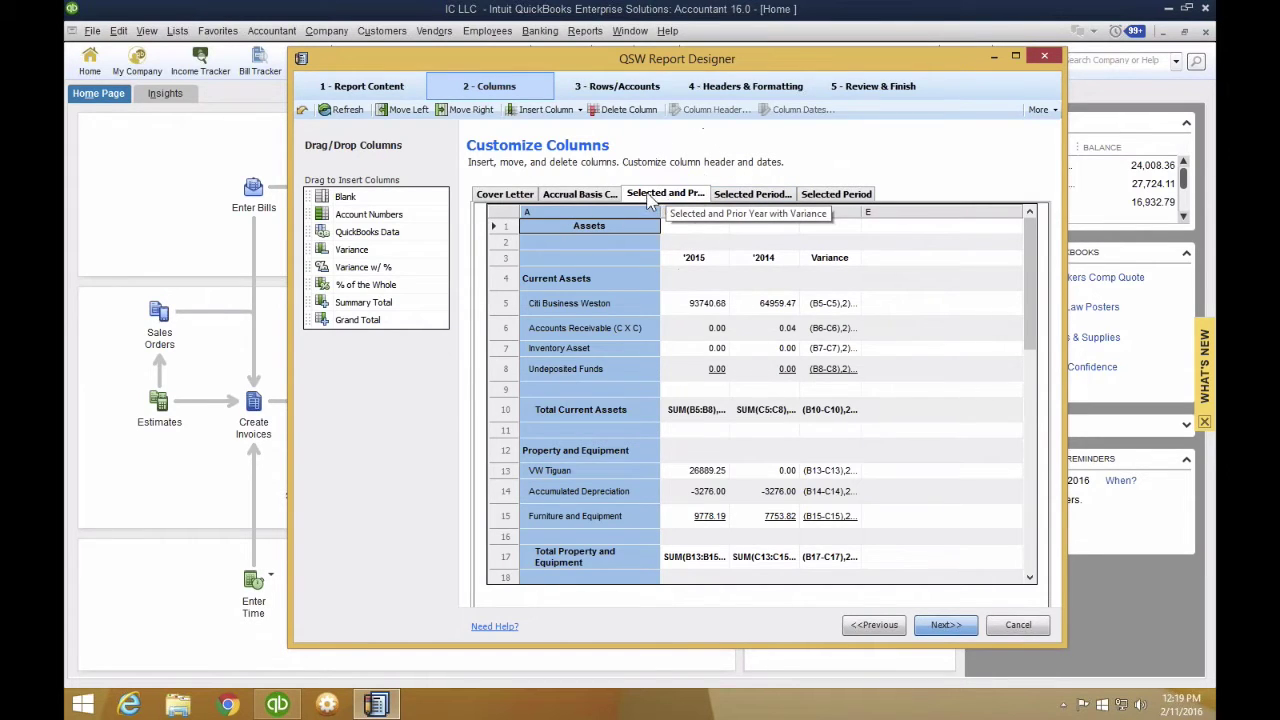
# - Reposition and widen the report designer window to give the balance sheet grid more room
pyautogui.moveTo(425, 61); pyautogui.dragTo(275, 77)
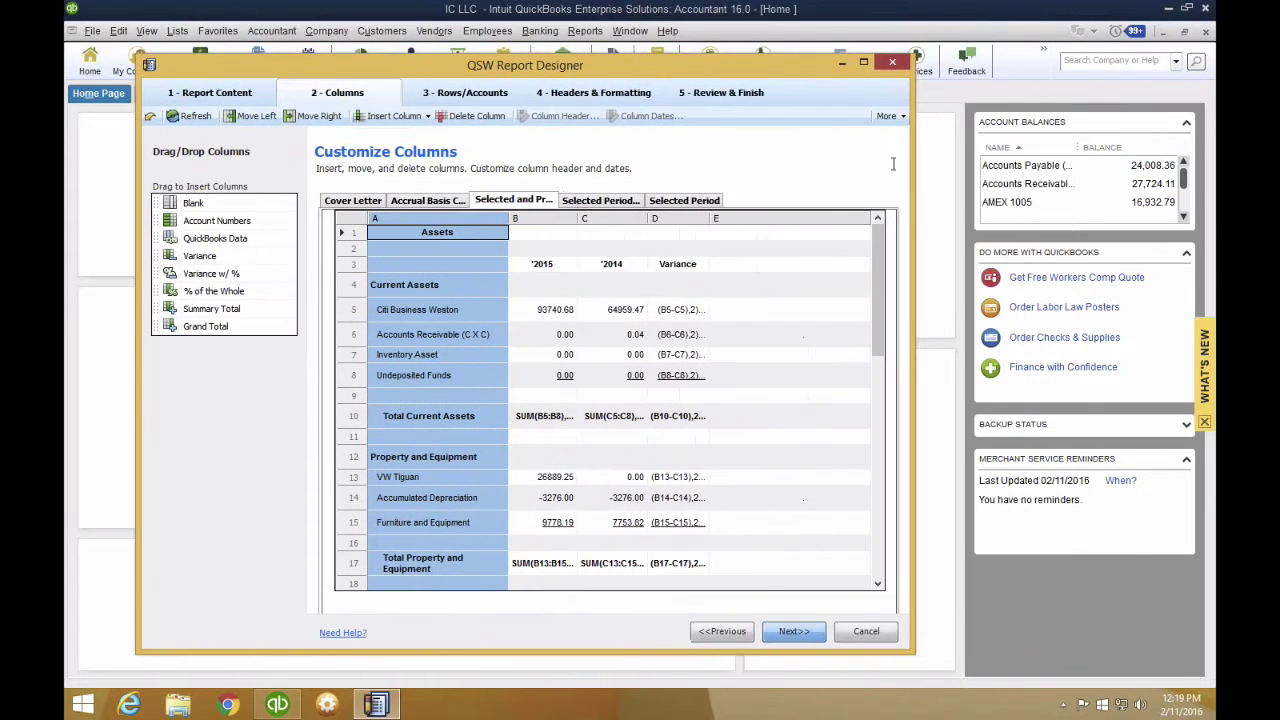
pyautogui.moveTo(912, 175); pyautogui.dragTo(1162, 167)
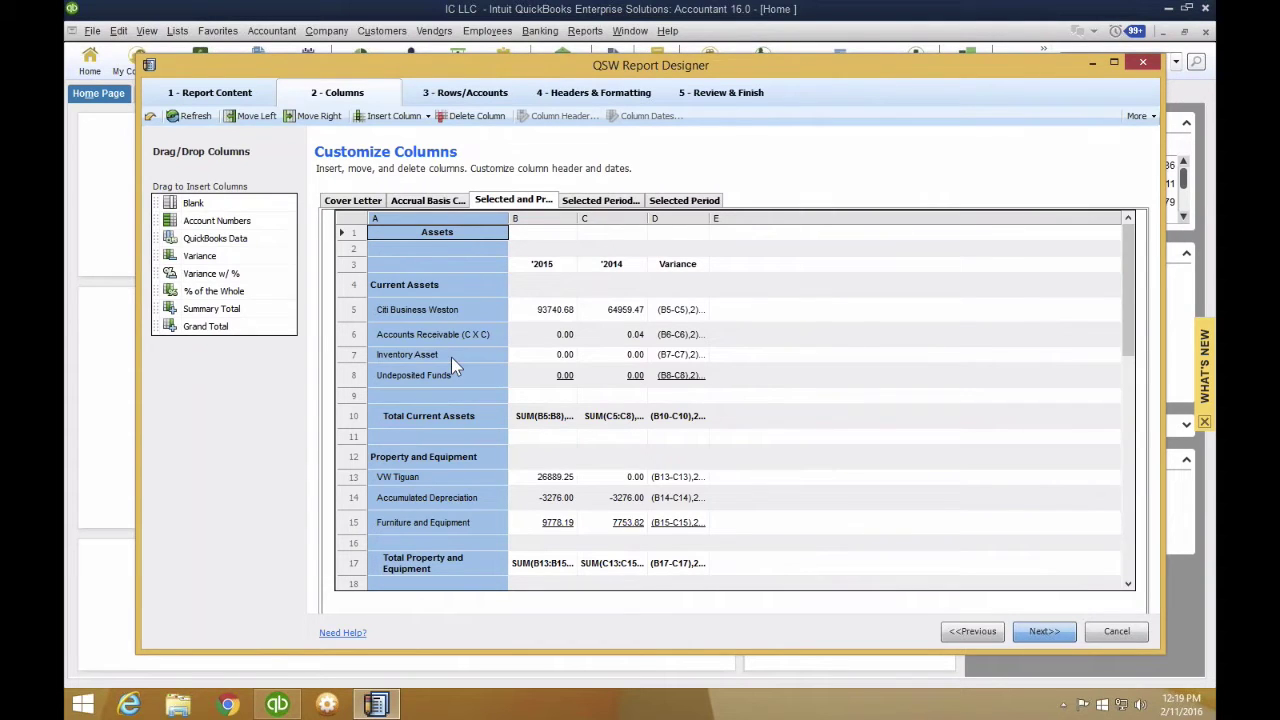
pyautogui.moveTo(1128, 271); pyautogui.dragTo(1128, 271)
# - Check the 2015 and 2014 columns of the balance sheet, and proceed to the rows and accounts customization stage
pyautogui.click(576, 224)
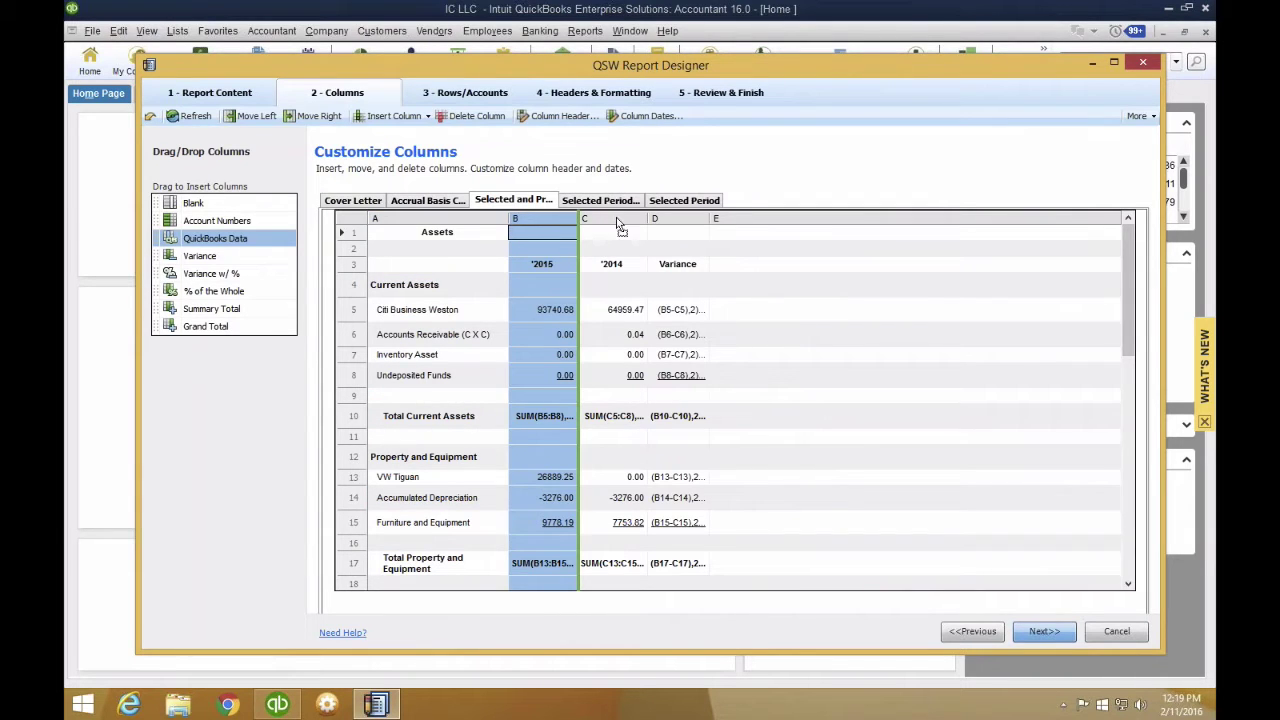
pyautogui.click(632, 224)
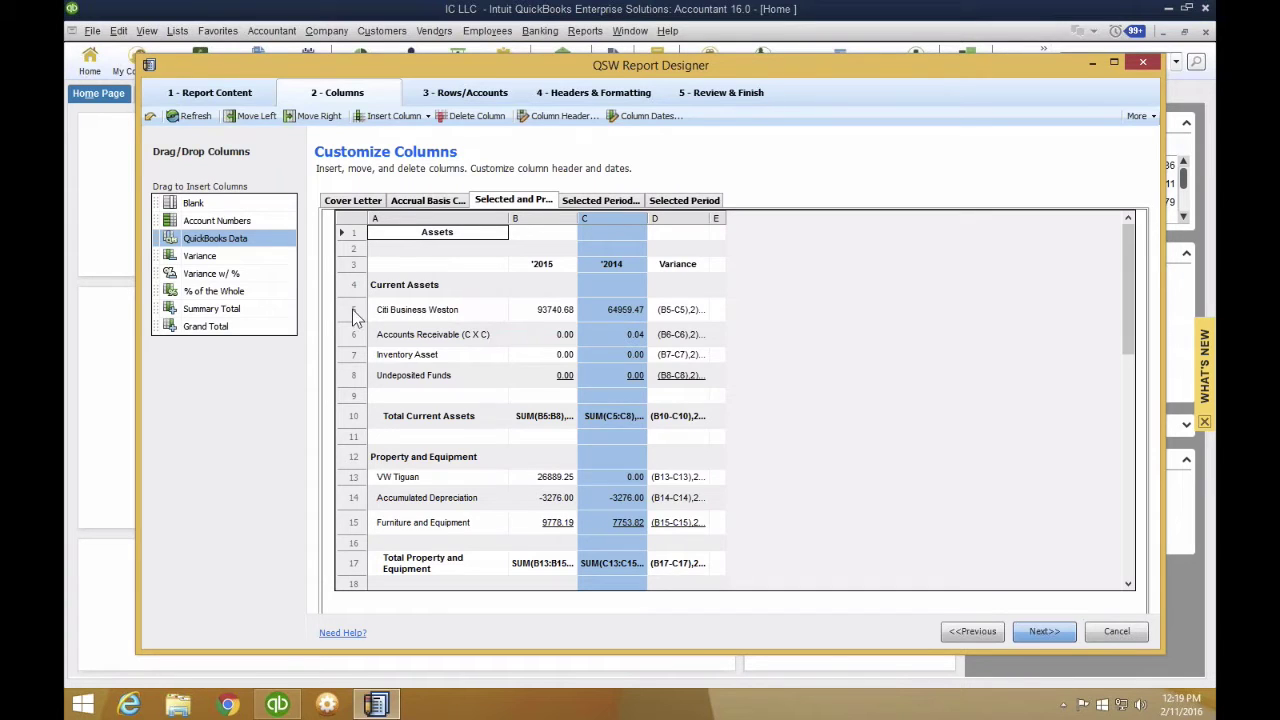
pyautogui.click(404, 310)
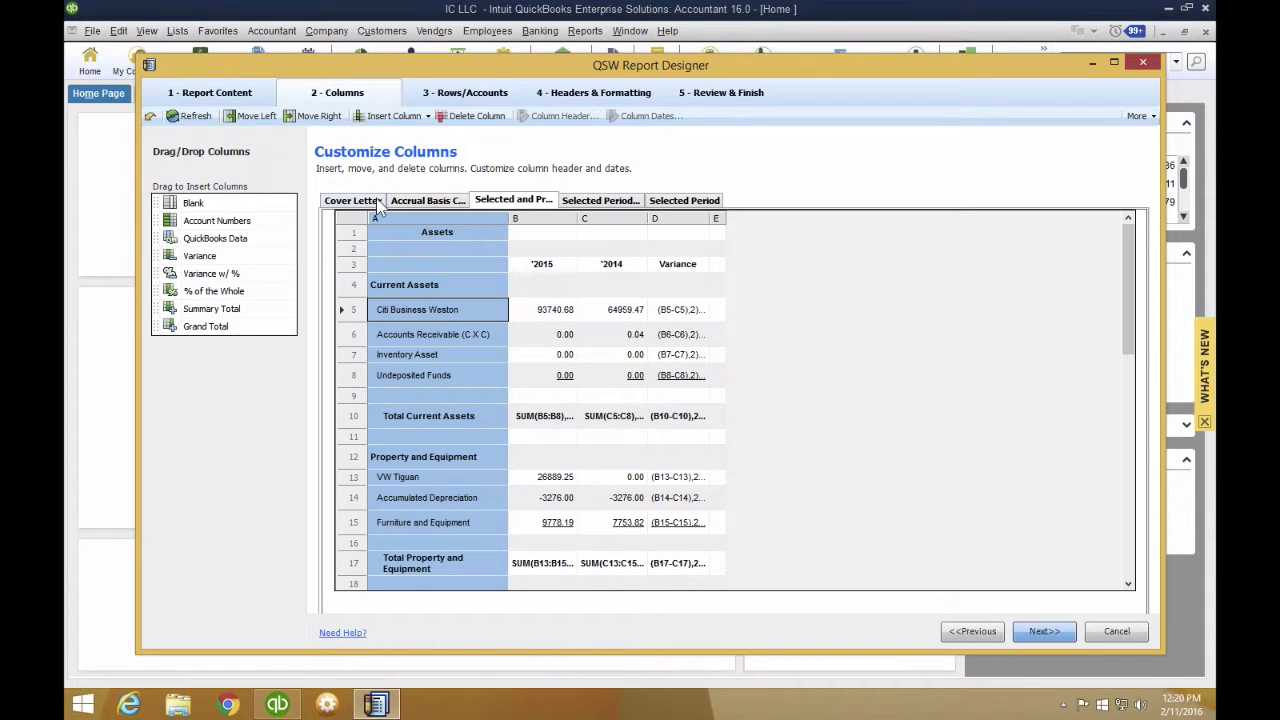
pyautogui.click(1044, 631)
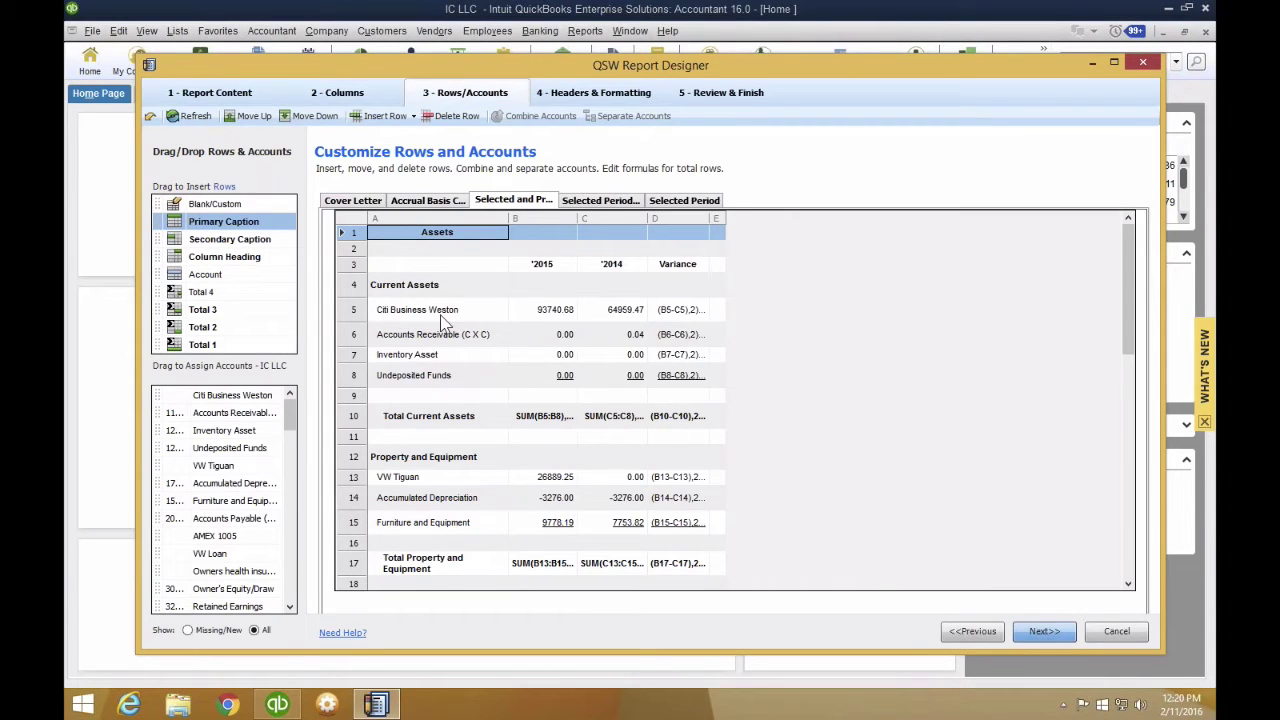
# - Combine the Citi Business Weston and Undeposited Funds accounts under Current Assets into one row
pyautogui.click(385, 316)
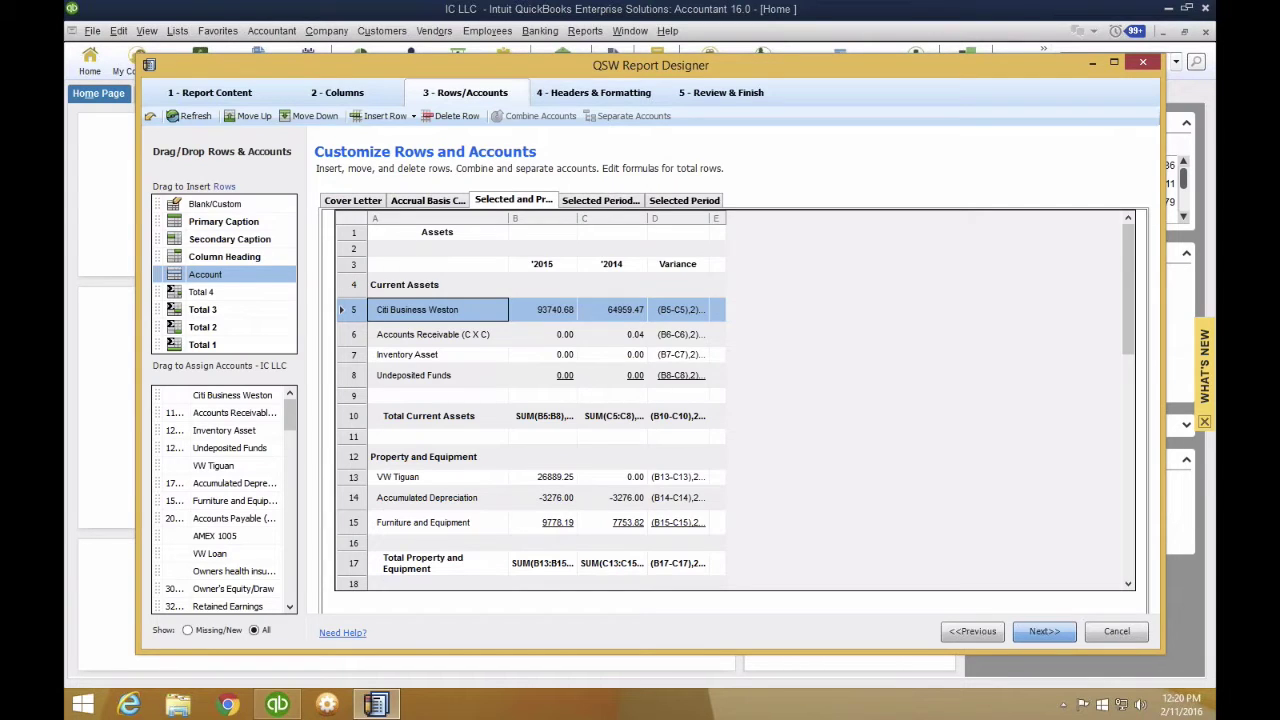
pyautogui.click(351, 308)
pyautogui.click(351, 308)
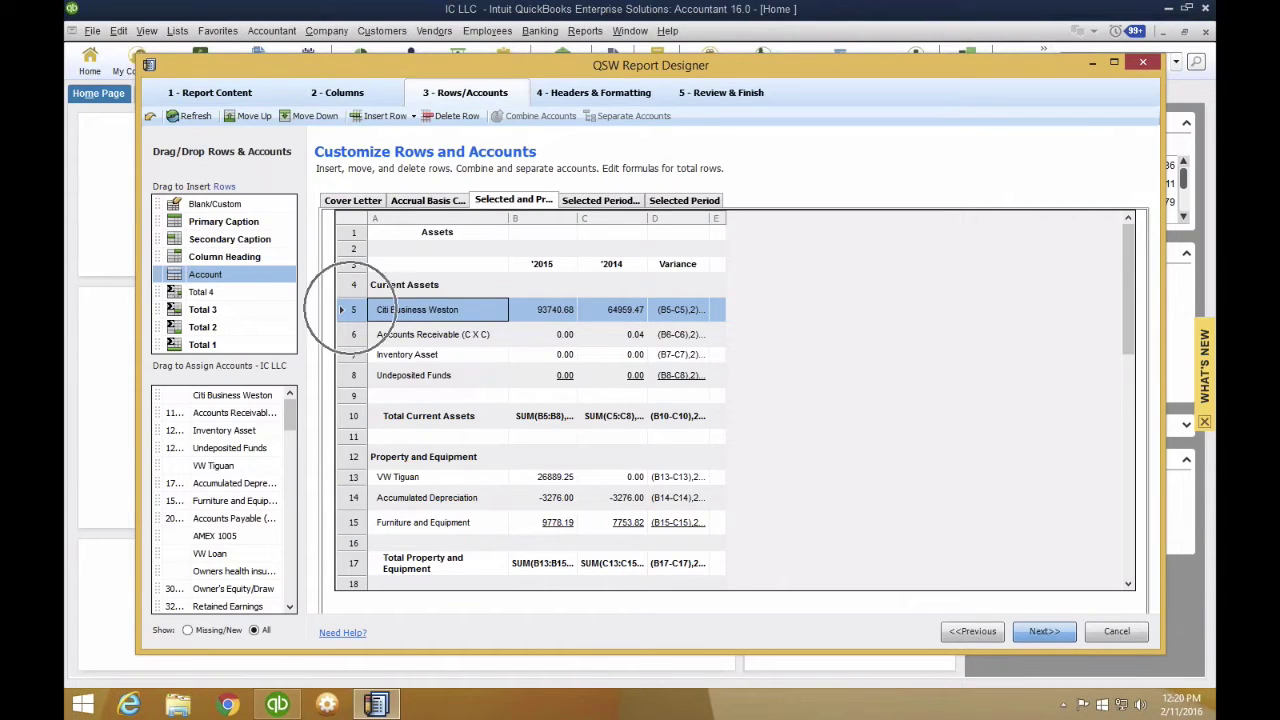
pyautogui.click(358, 376)
pyautogui.click(358, 389)
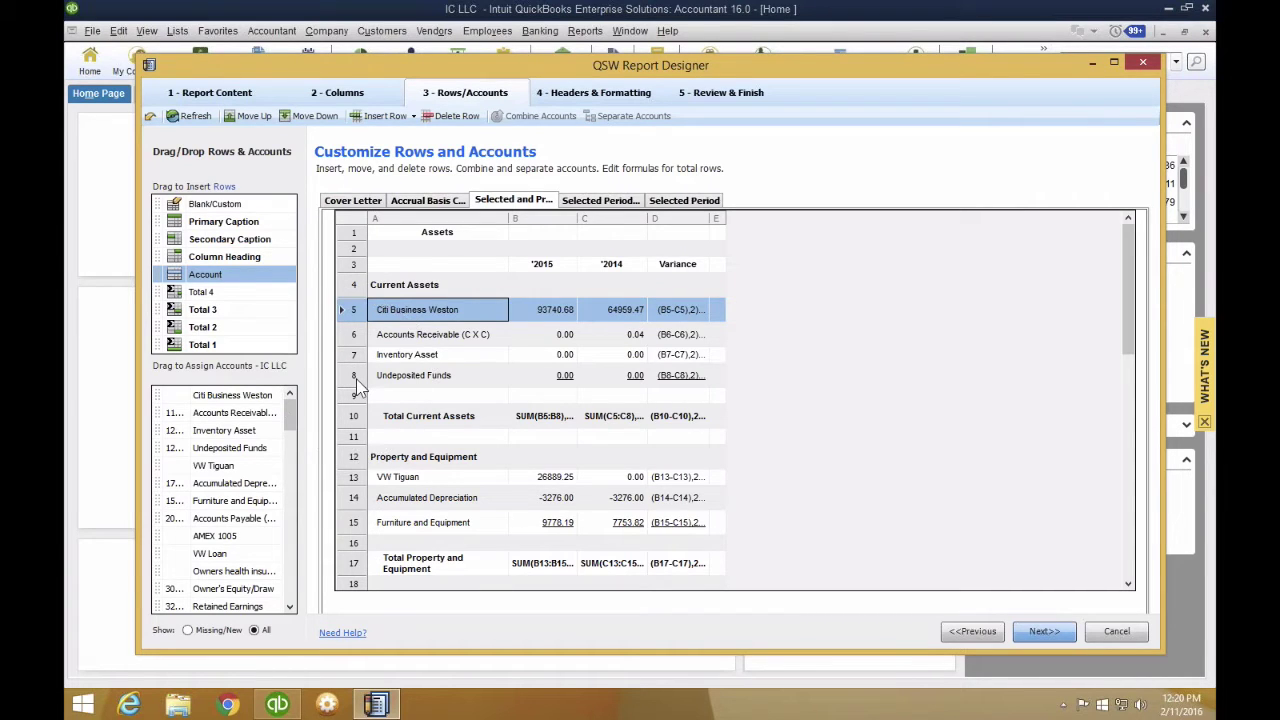
pyautogui.keyDown('ctrl'); pyautogui.click(357, 380); pyautogui.keyUp('ctrl')
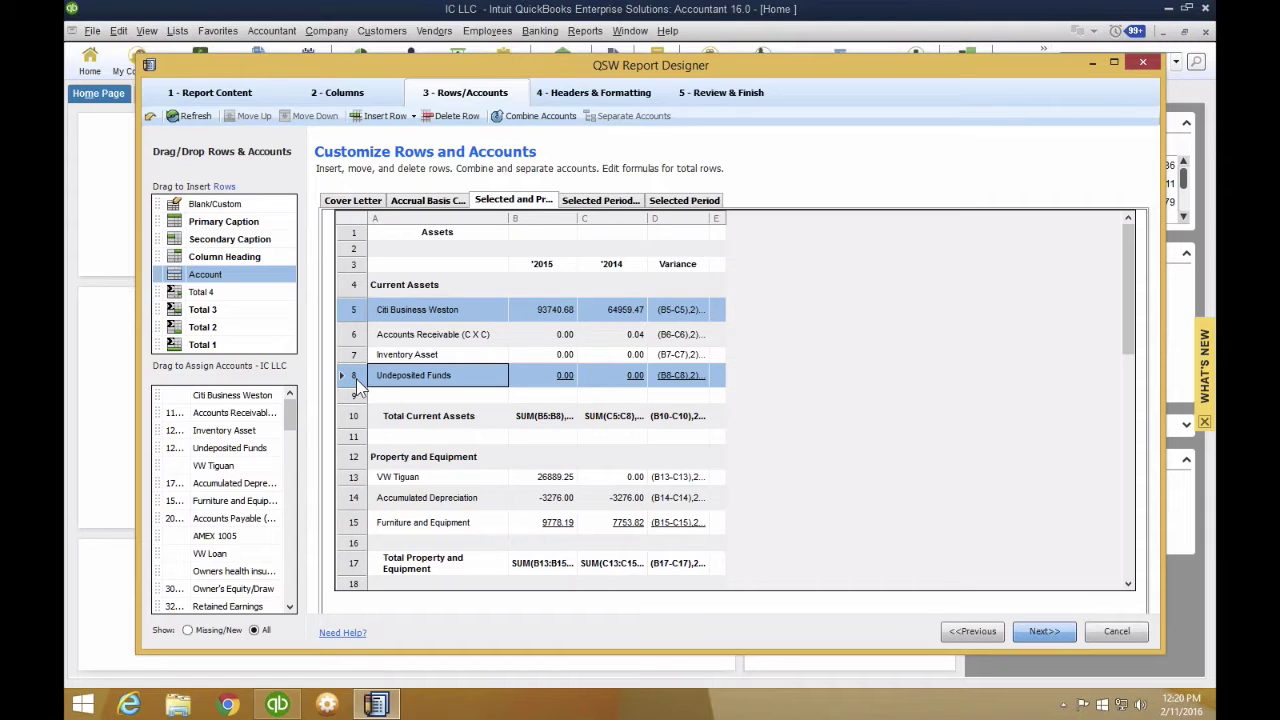
pyautogui.click(540, 118)
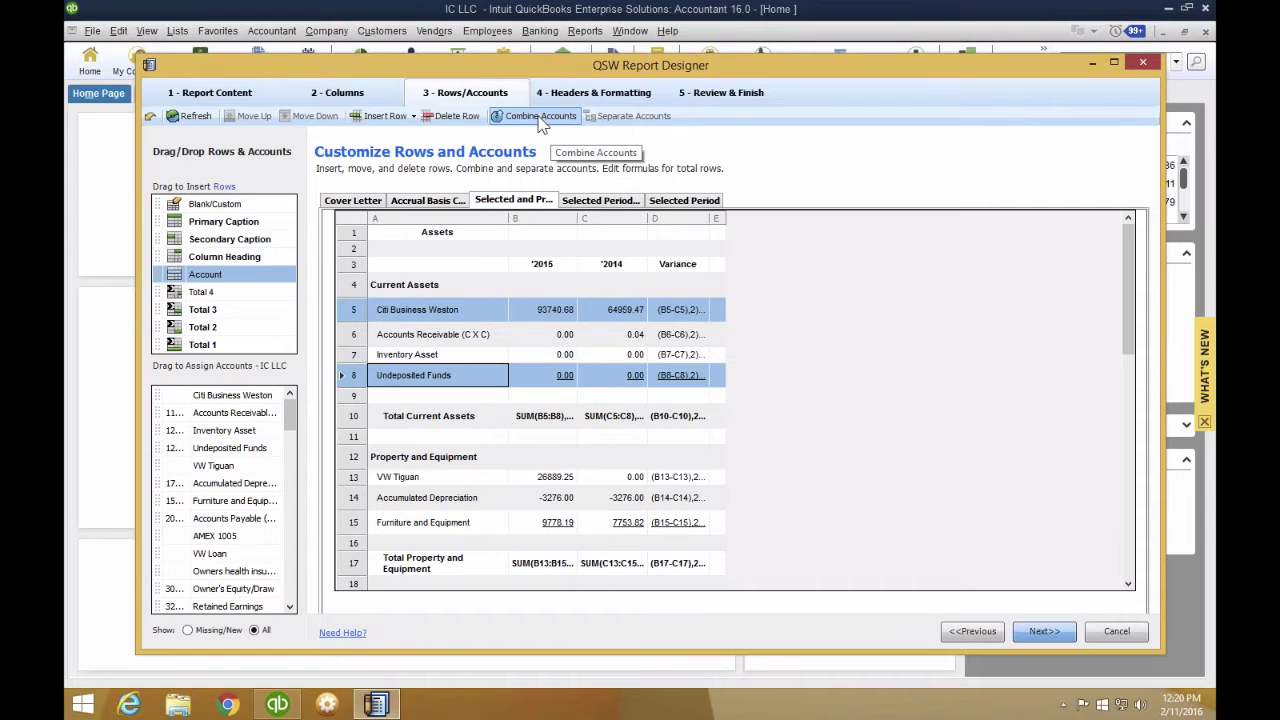
pyautogui.click(540, 118)
pyautogui.click(540, 118)
pyautogui.click(532, 120)
pyautogui.click(530, 118)
pyautogui.click(530, 118)
pyautogui.click(529, 117)
pyautogui.click(529, 117)
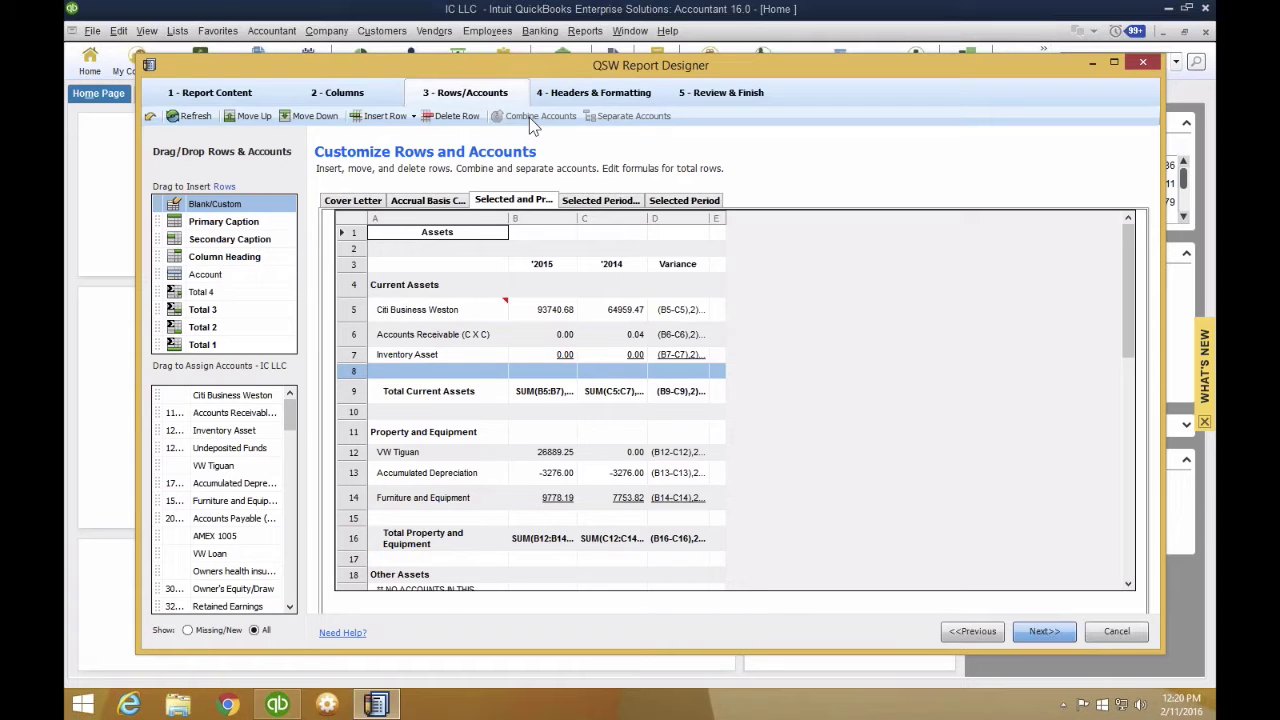
# - Rename the combined Citi Business Weston row under Current Assets as Cash & Cash Equivalents
pyautogui.click(358, 311)
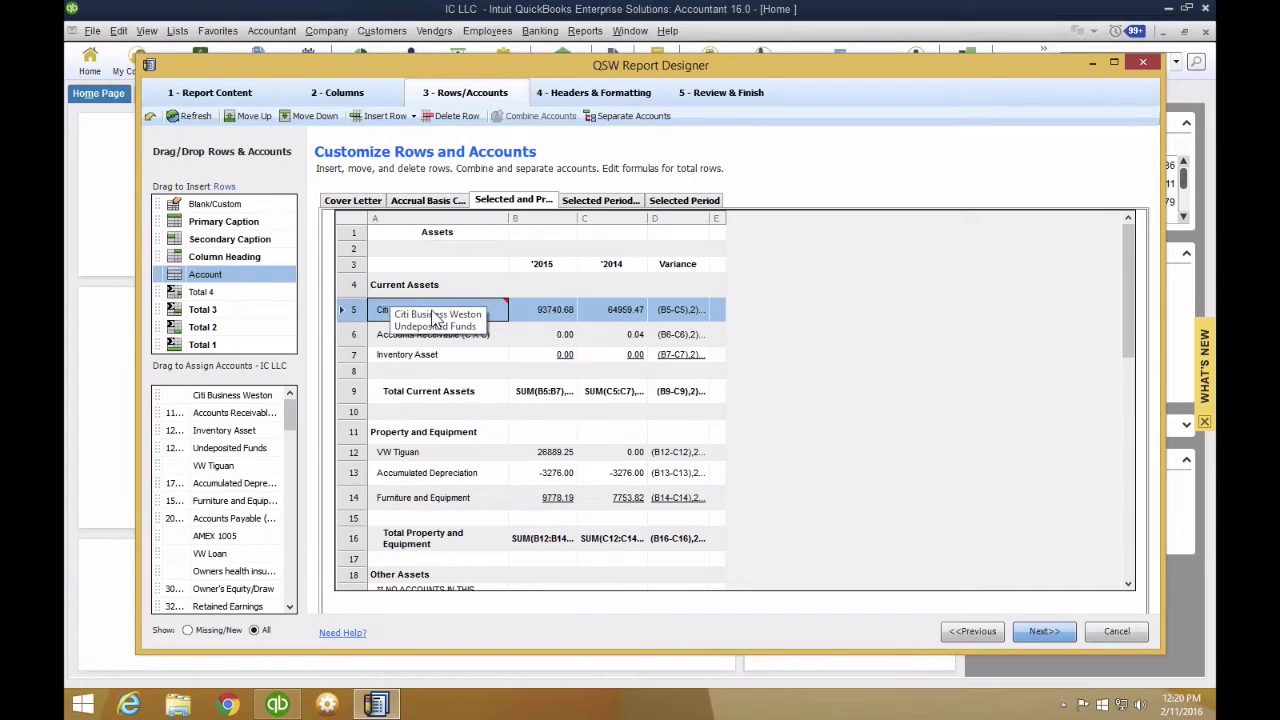
pyautogui.rightClick(389, 313)
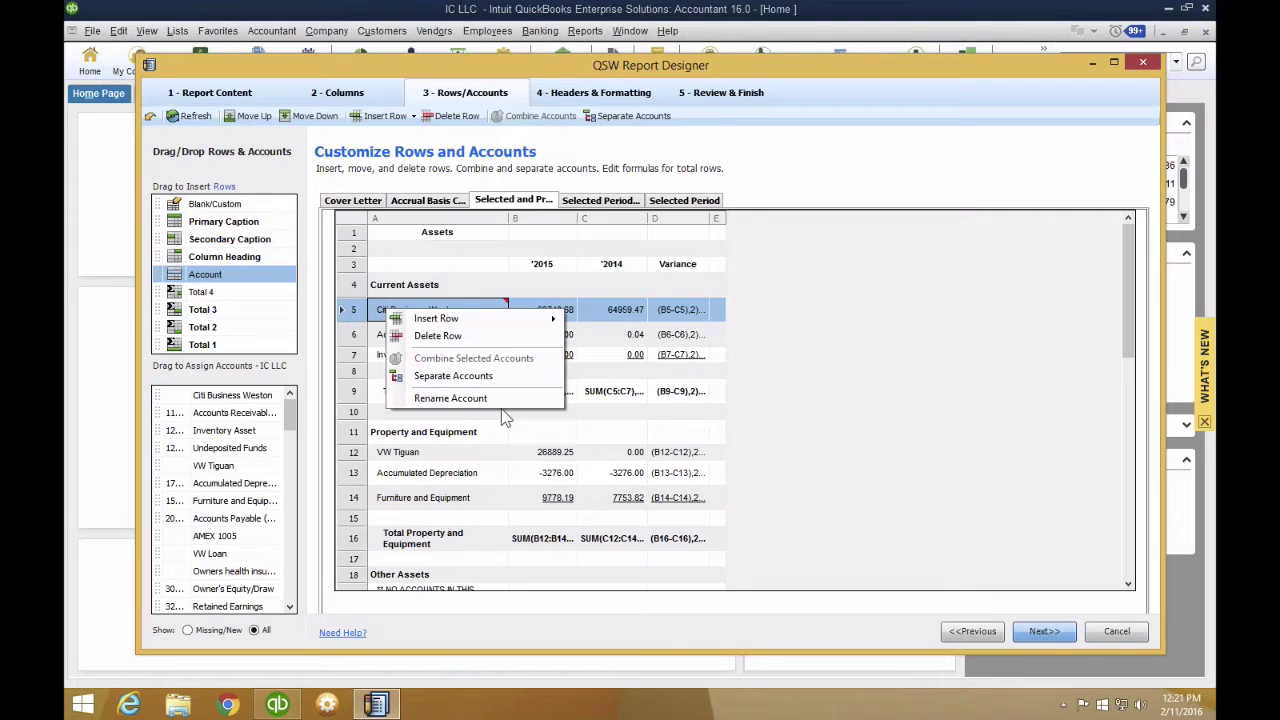
pyautogui.rightClick(503, 306)
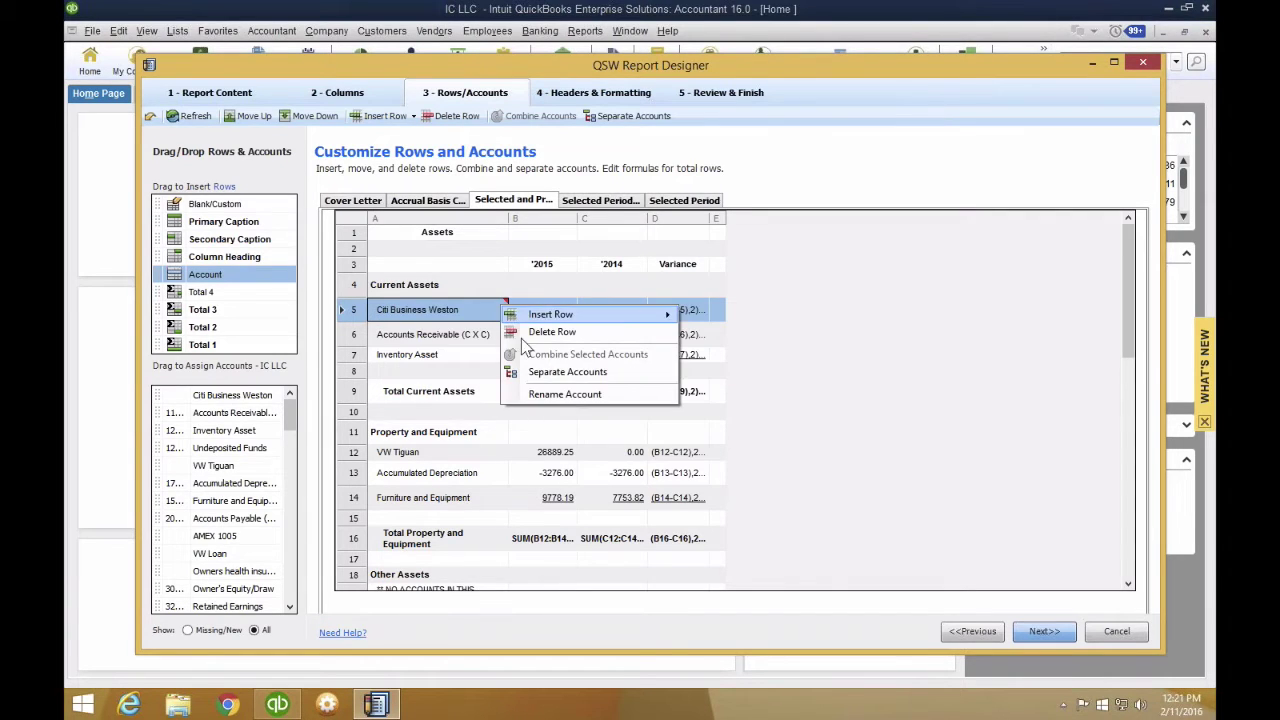
pyautogui.click(565, 394)
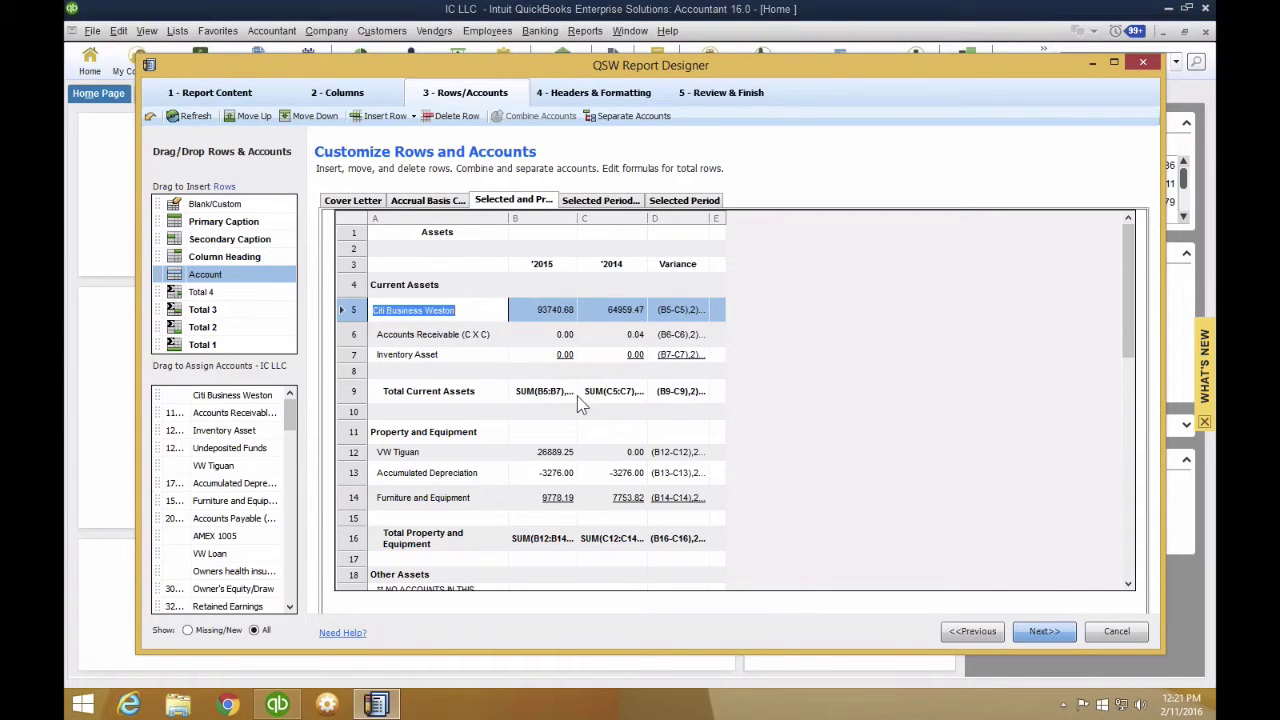
pyautogui.write('Cash')
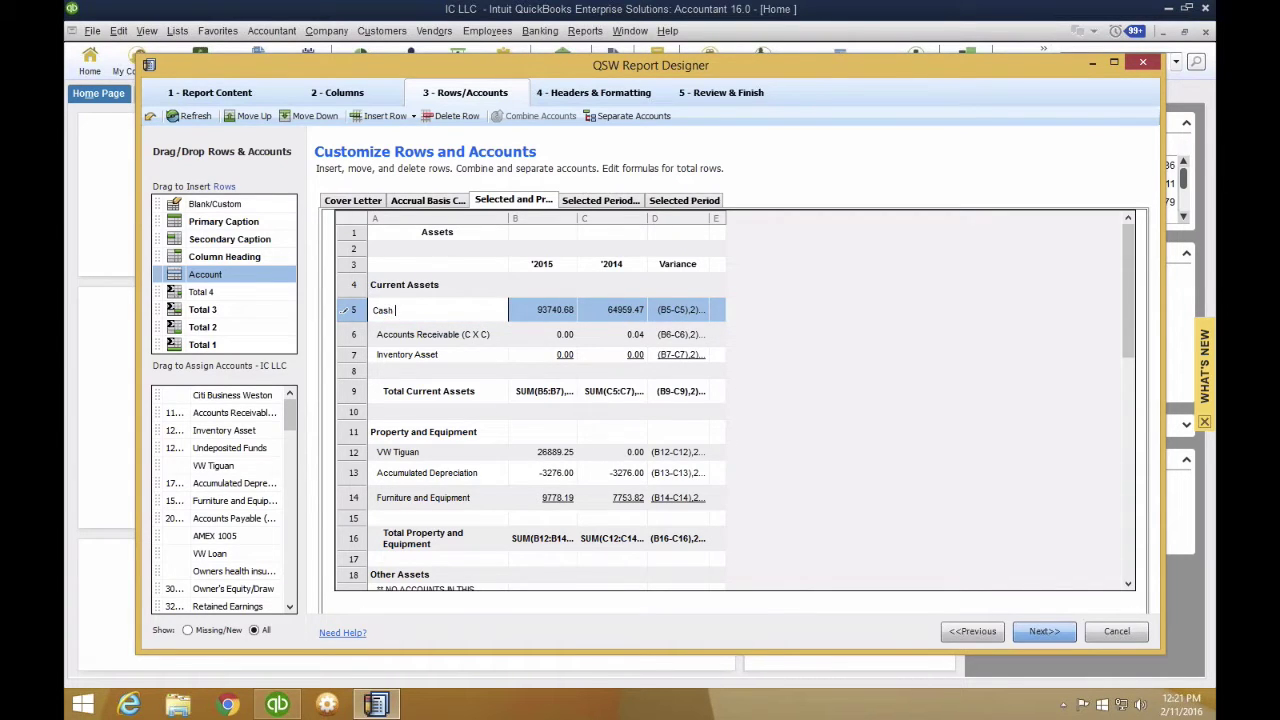
pyautogui.write(' & Cash Equivalents')
pyautogui.click(477, 338)
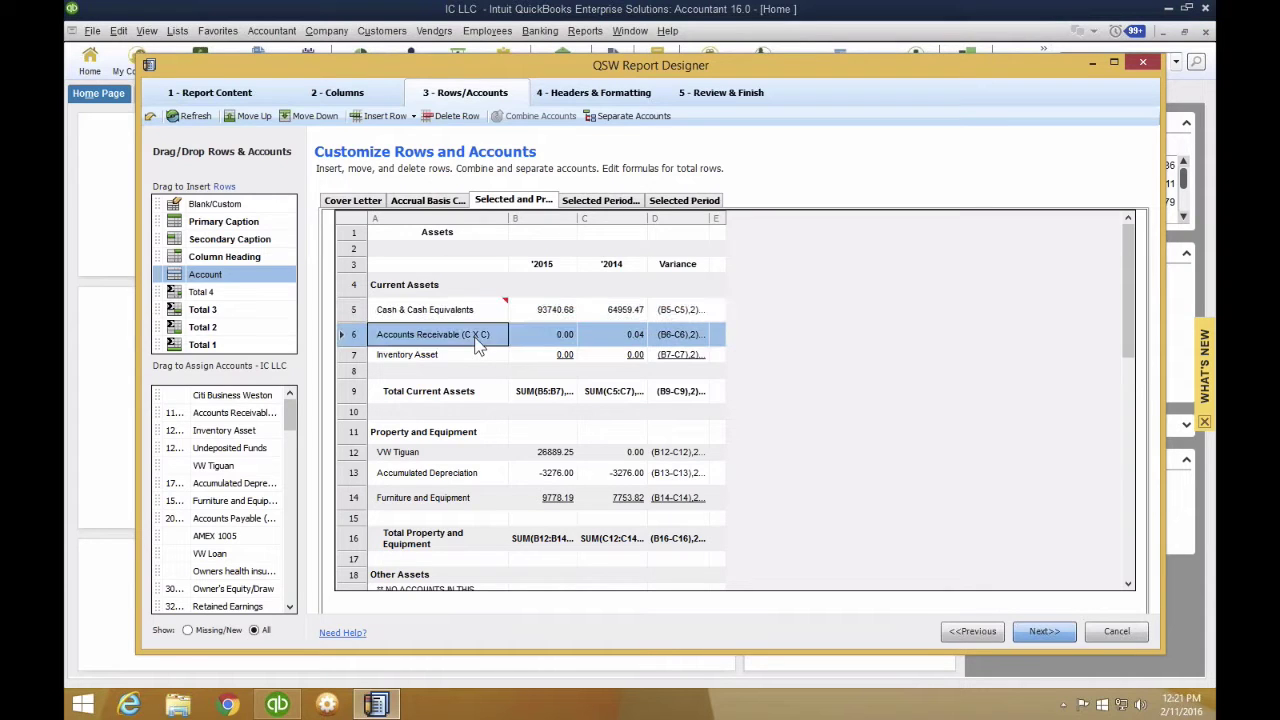
pyautogui.click(417, 311)
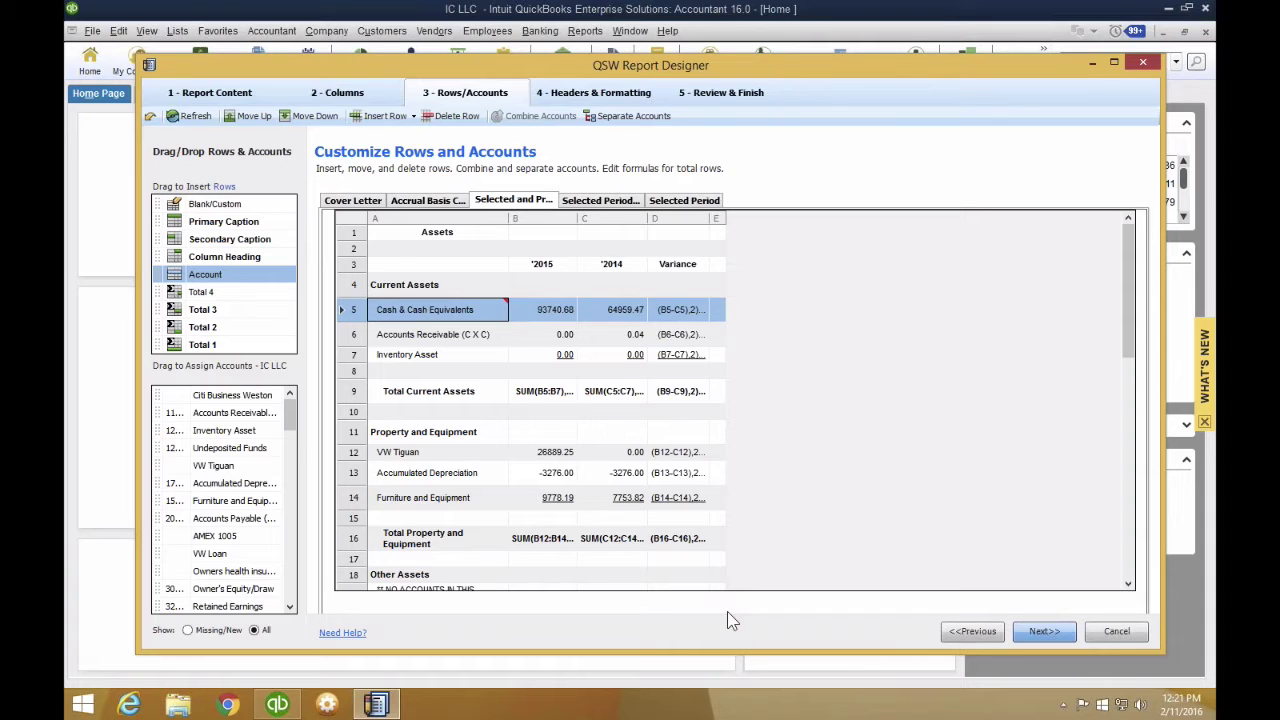
# - Try to combine the Owners health insurance and Owner's Equity/Draw rows under Stockholders' Equity
pyautogui.click(1044, 633)
pyautogui.moveTo(1125, 329); pyautogui.dragTo(1148, 453)
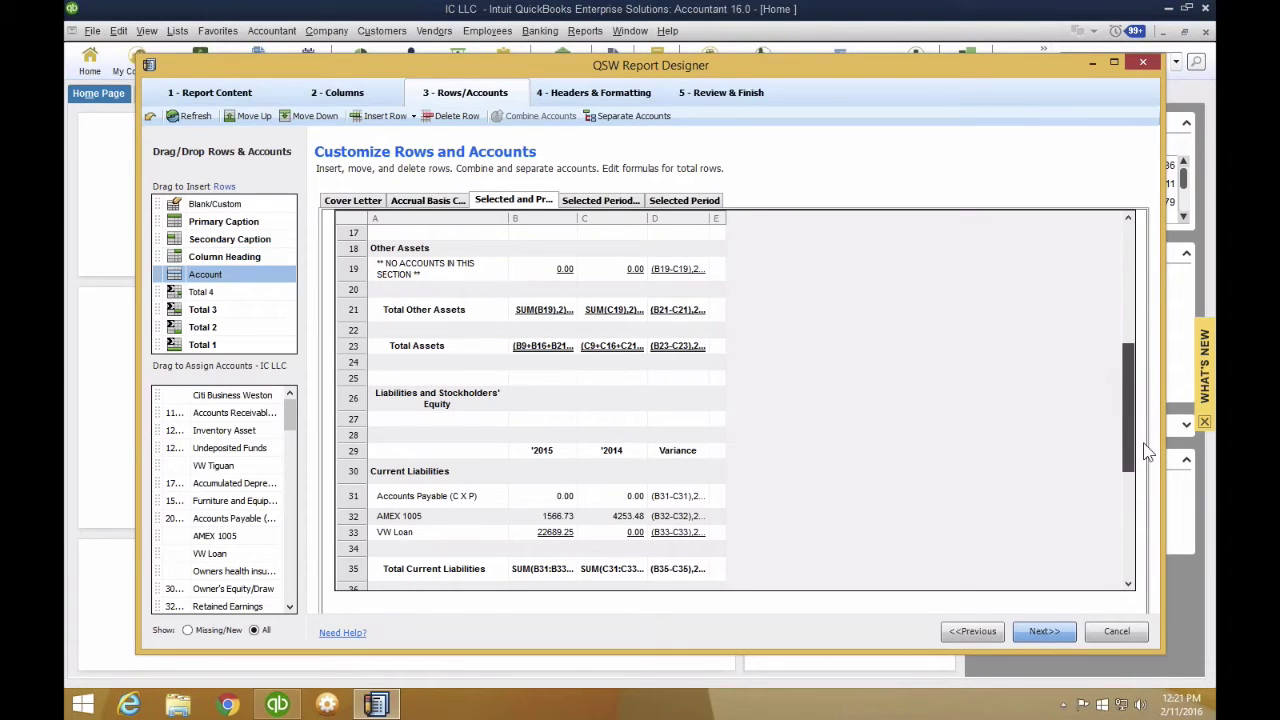
pyautogui.moveTo(1143, 443); pyautogui.dragTo(1138, 420)
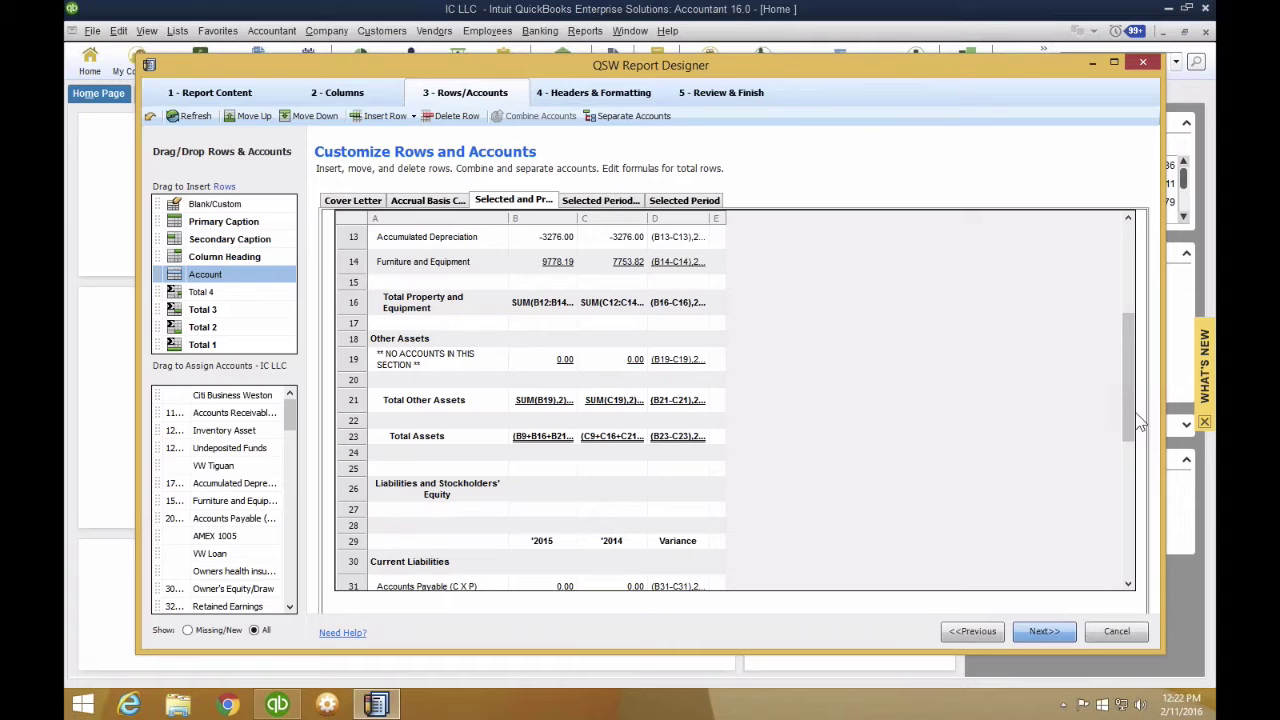
pyautogui.moveTo(1135, 412); pyautogui.dragTo(1141, 551)
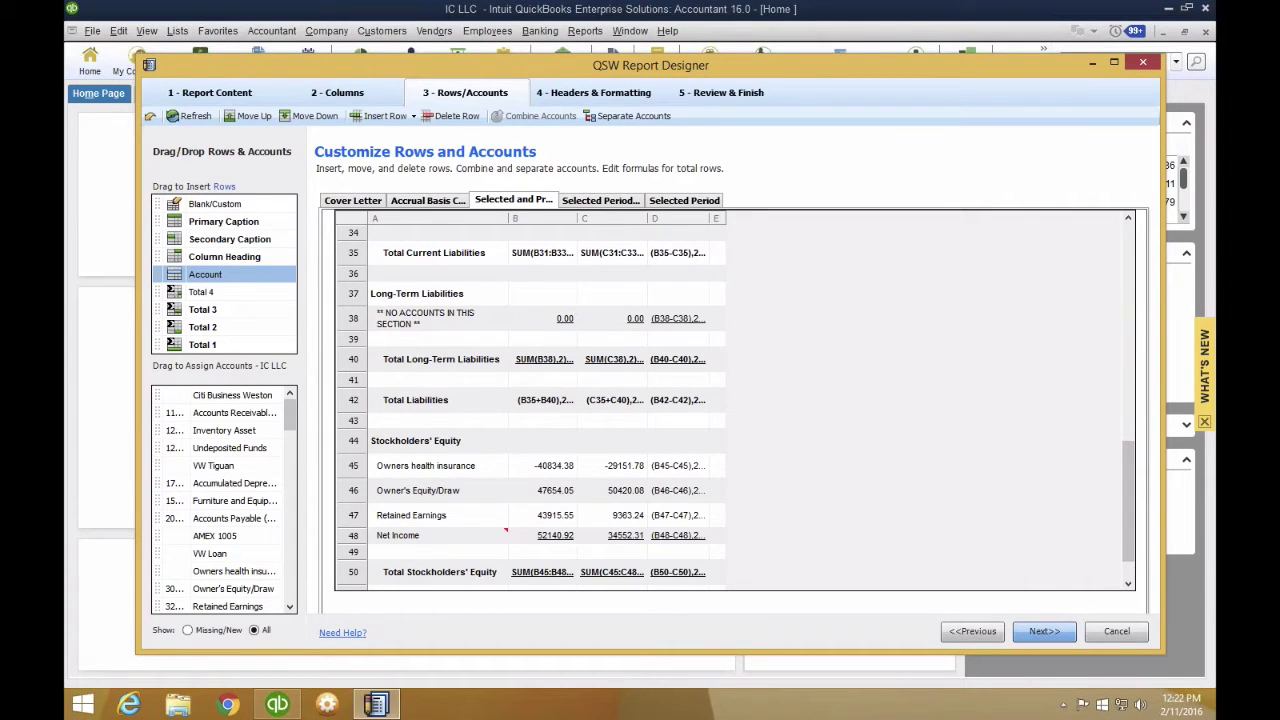
pyautogui.moveTo(356, 470)
pyautogui.mouseDown()
pyautogui.moveTo(355, 492)
pyautogui.moveTo(352, 476)
pyautogui.mouseUp()
pyautogui.keyDown('ctrl'); pyautogui.click(352, 502); pyautogui.keyUp('ctrl')
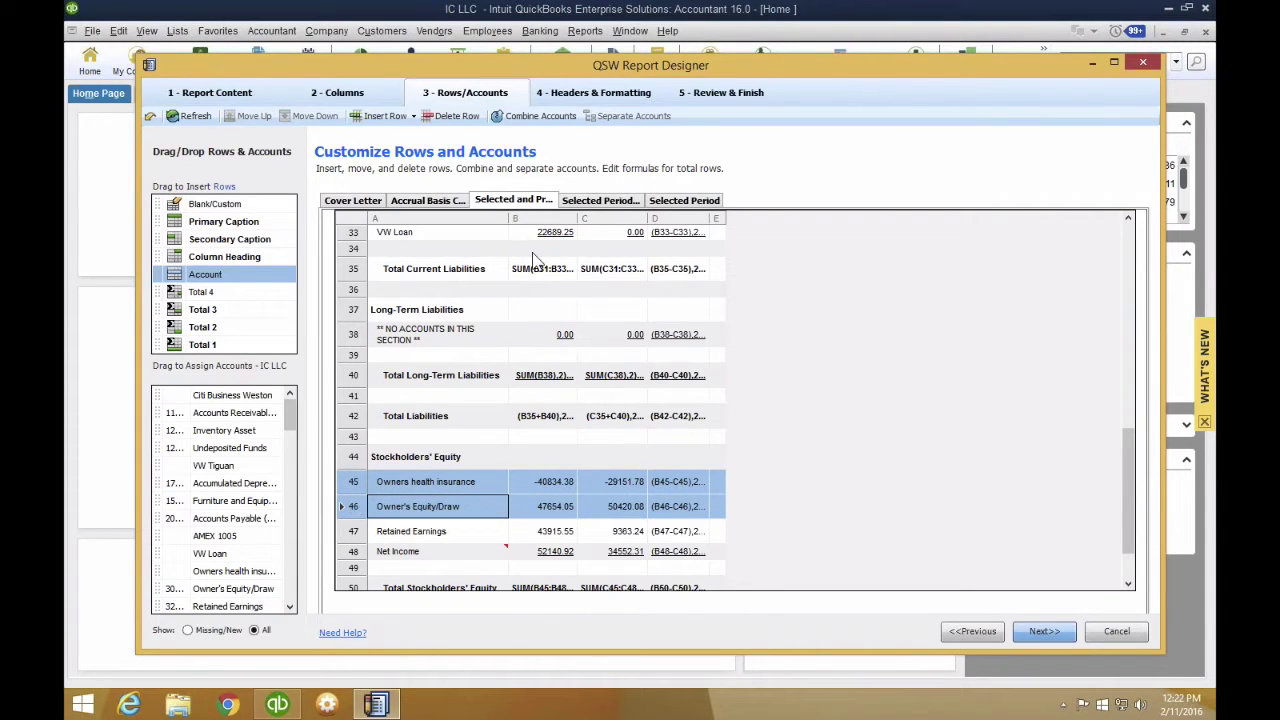
pyautogui.click(517, 118)
pyautogui.click(517, 118)
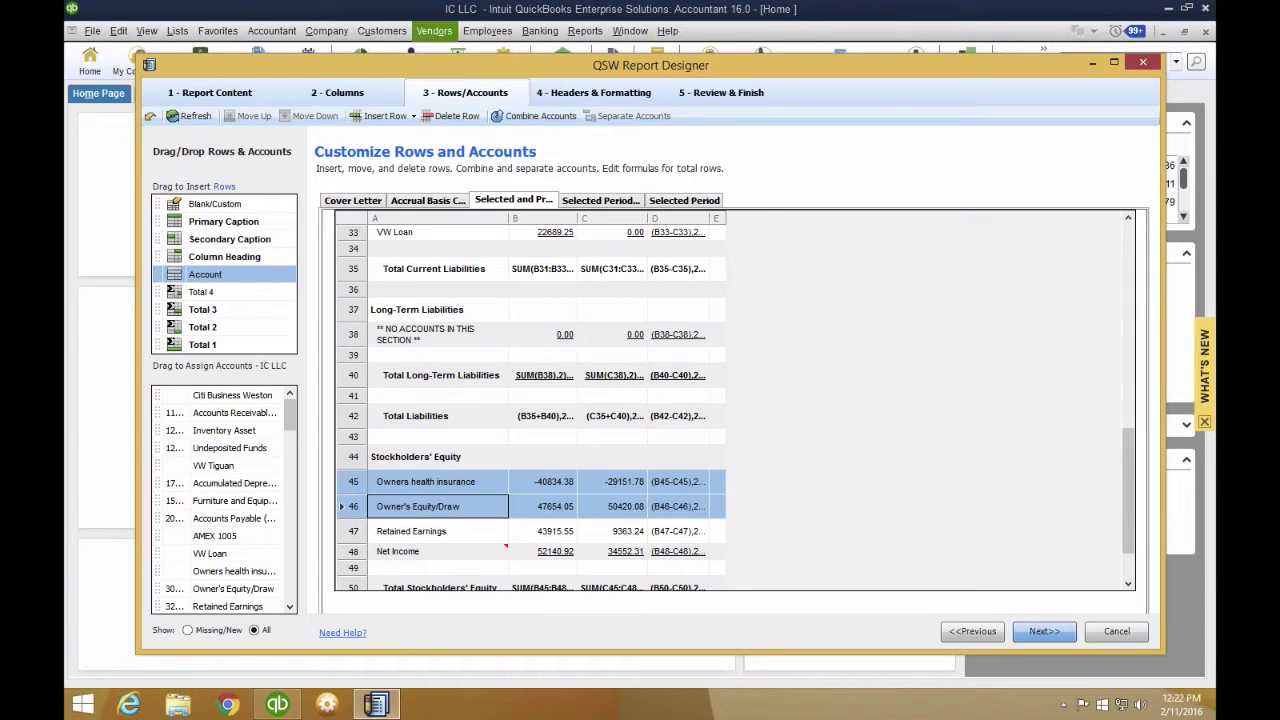
# - Reposition the Owners health insurance account between Owner's Equity/Draw and Retained Earnings in Stockholders' Equity
pyautogui.click(403, 514)
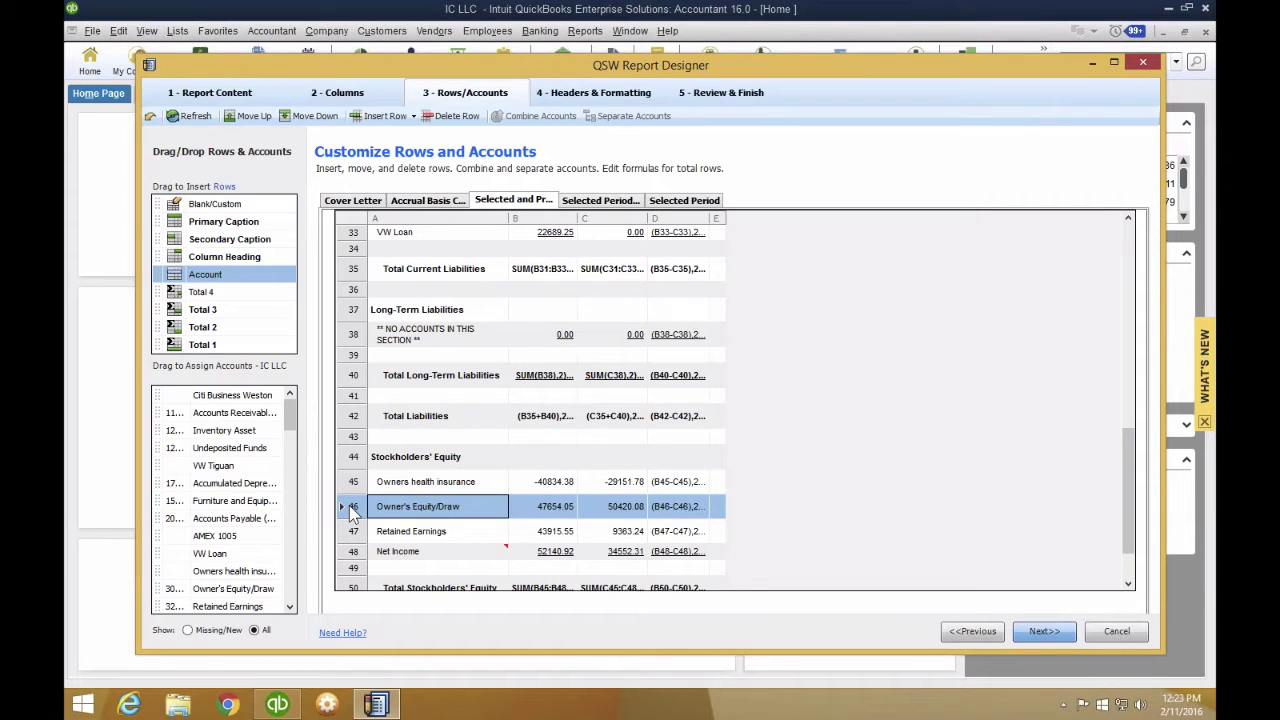
pyautogui.moveTo(290, 420); pyautogui.dragTo(300, 445)
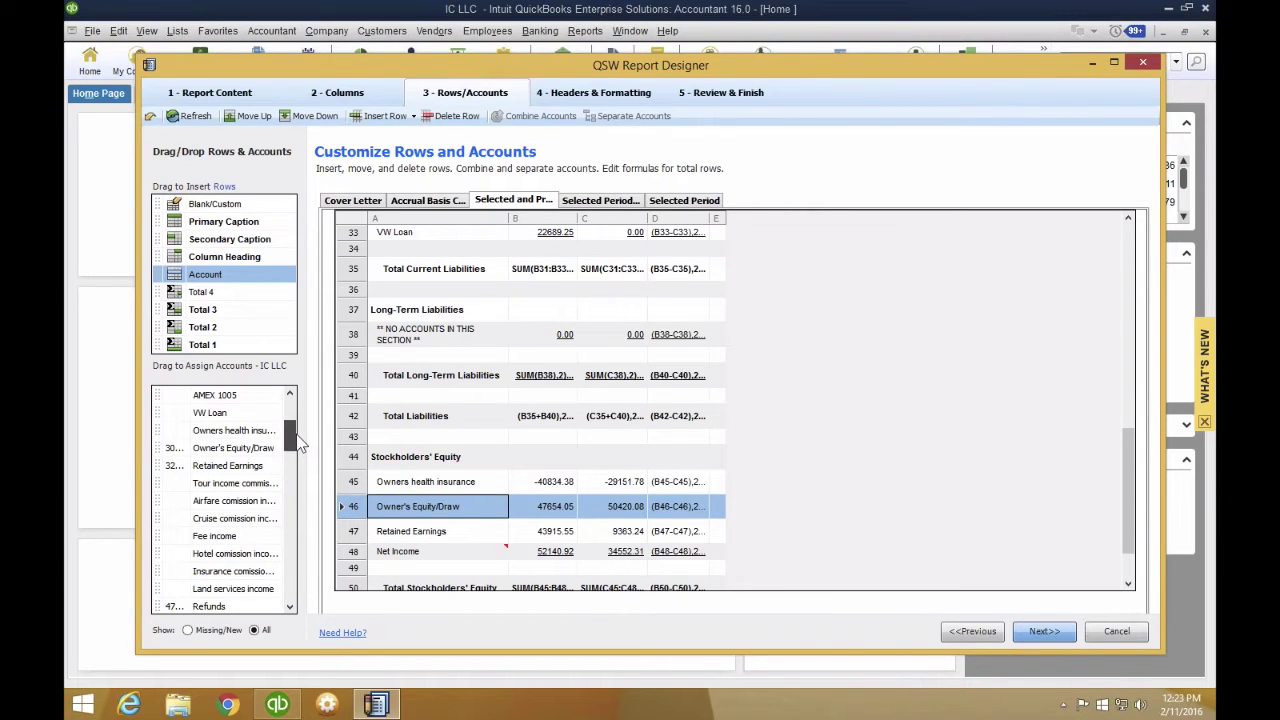
pyautogui.click(232, 447)
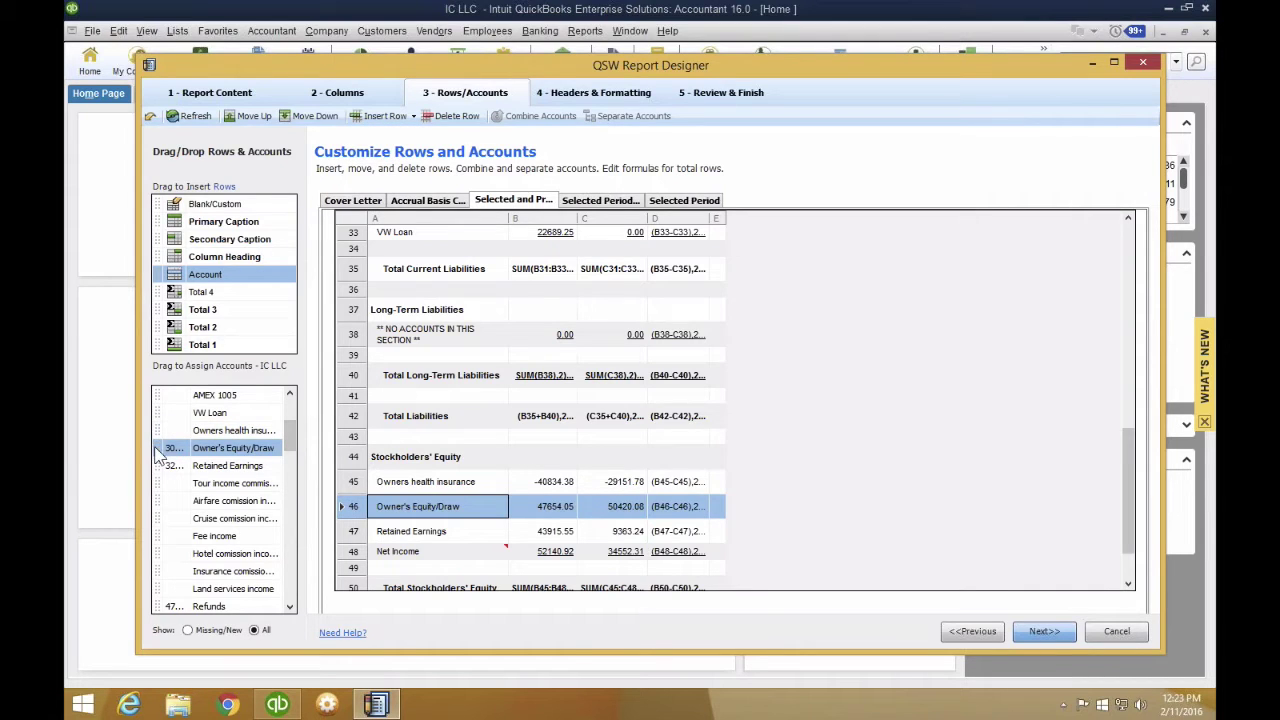
pyautogui.moveTo(154, 446); pyautogui.dragTo(325, 378)
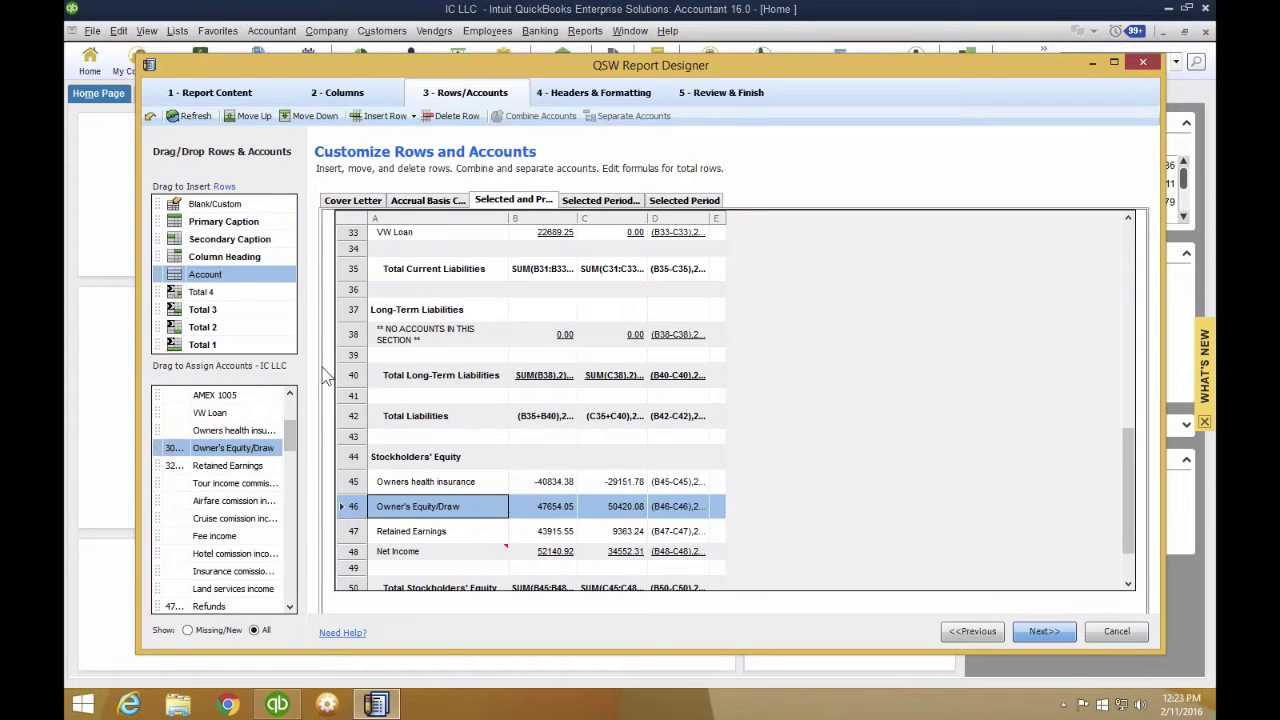
pyautogui.click(157, 430)
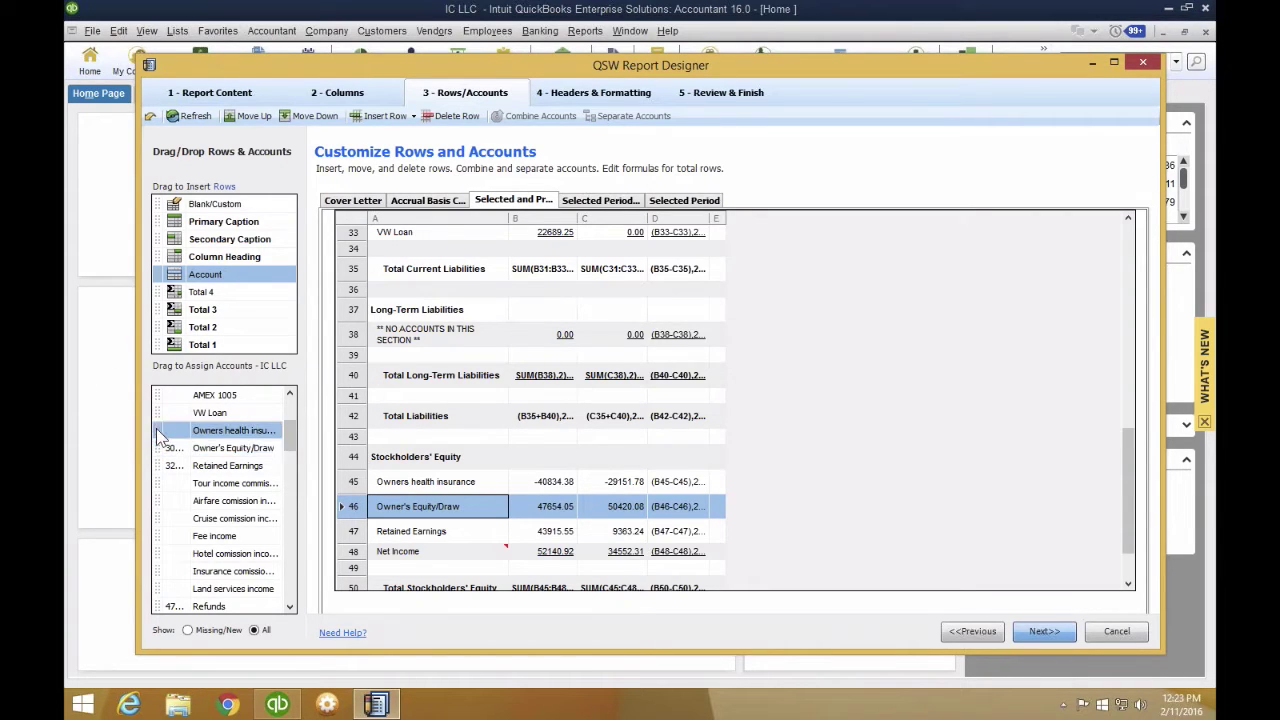
pyautogui.moveTo(156, 428)
pyautogui.mouseDown()
pyautogui.moveTo(157, 455)
pyautogui.moveTo(231, 440)
pyautogui.moveTo(227, 467)
pyautogui.moveTo(224, 431)
pyautogui.moveTo(256, 432)
pyautogui.moveTo(393, 487)
pyautogui.moveTo(423, 530)
pyautogui.mouseUp()
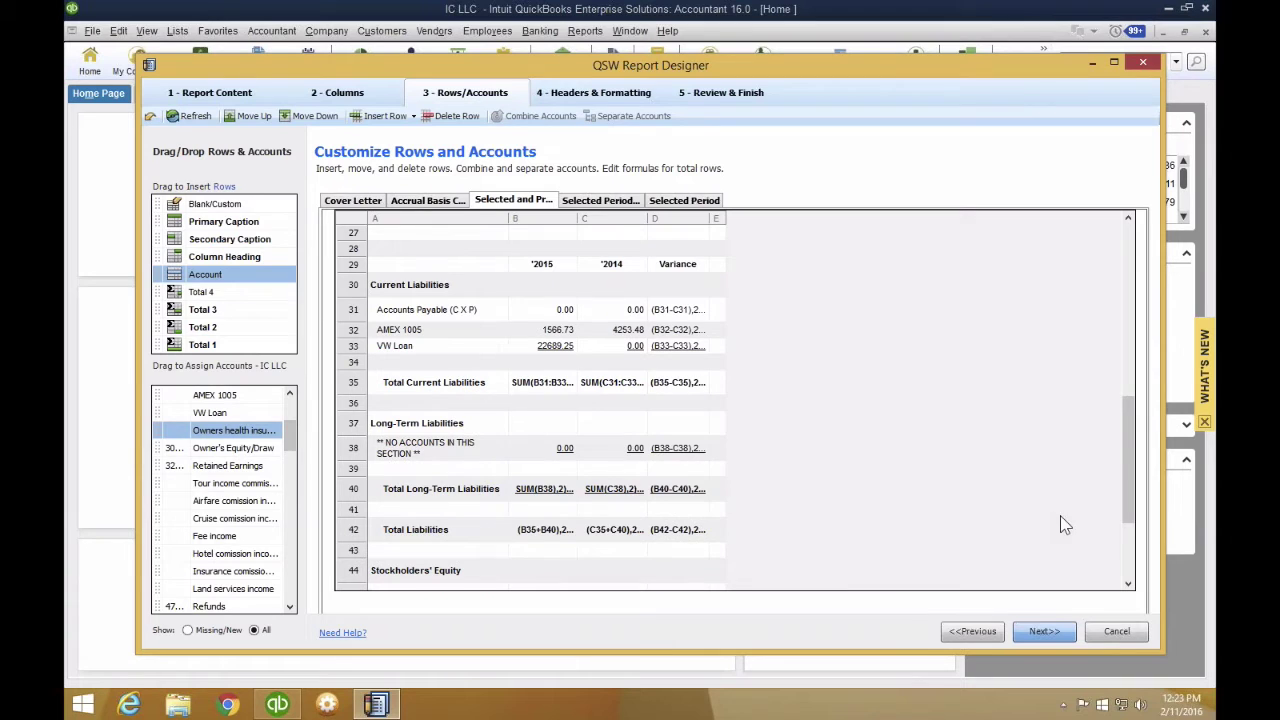
pyautogui.moveTo(1128, 508); pyautogui.dragTo(1130, 565)
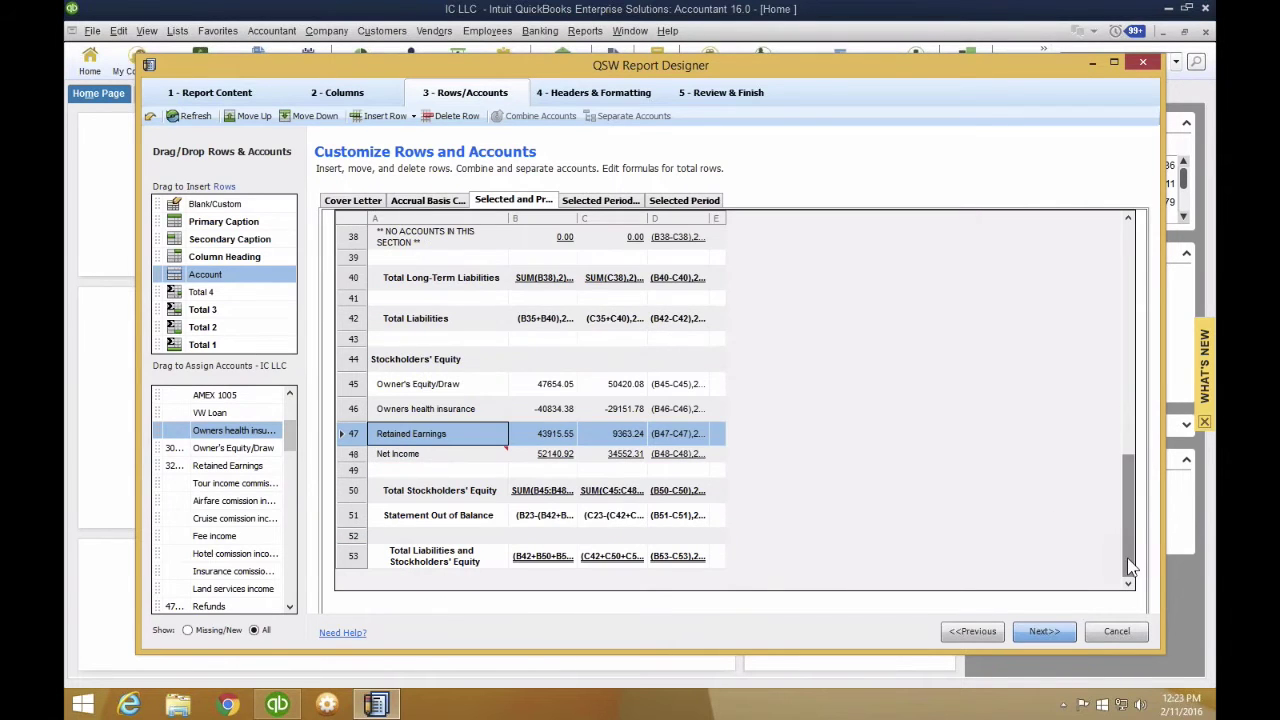
pyautogui.click(435, 416)
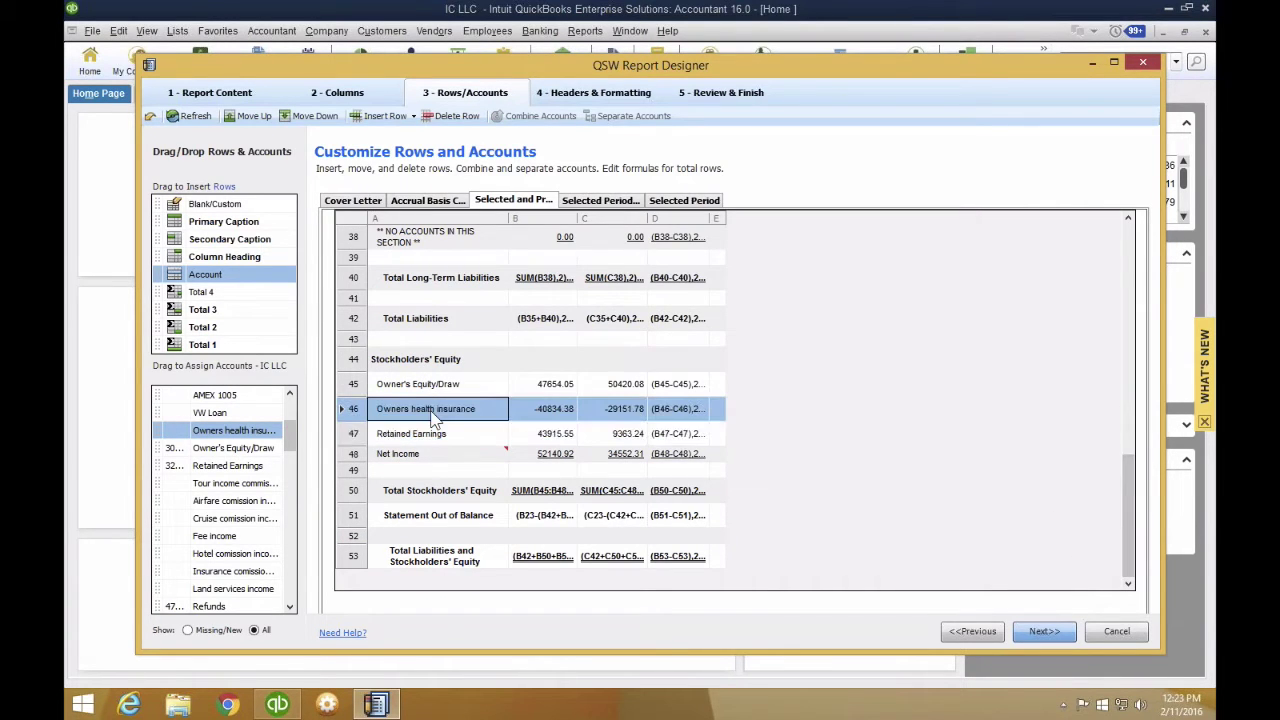
# - Try to assign the Owners health insurance account from the account list again, and dismiss the error message
pyautogui.click(202, 433)
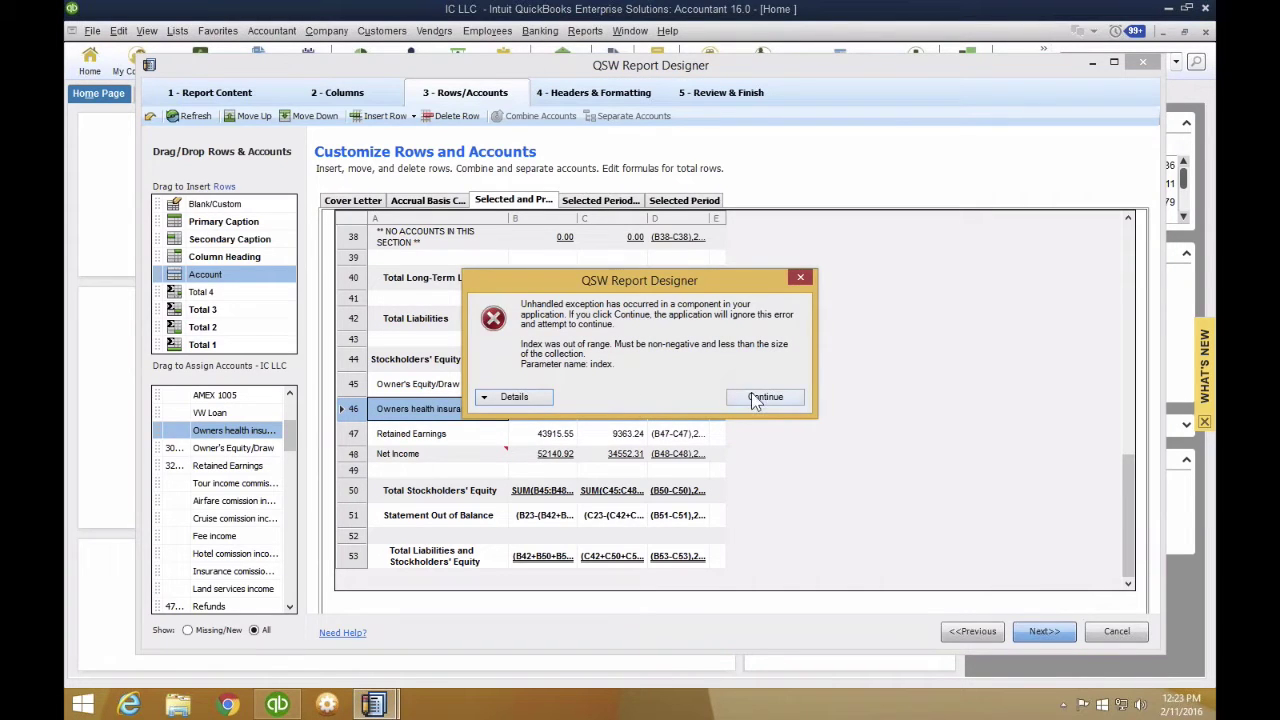
pyautogui.moveTo(644, 290); pyautogui.dragTo(884, 136)
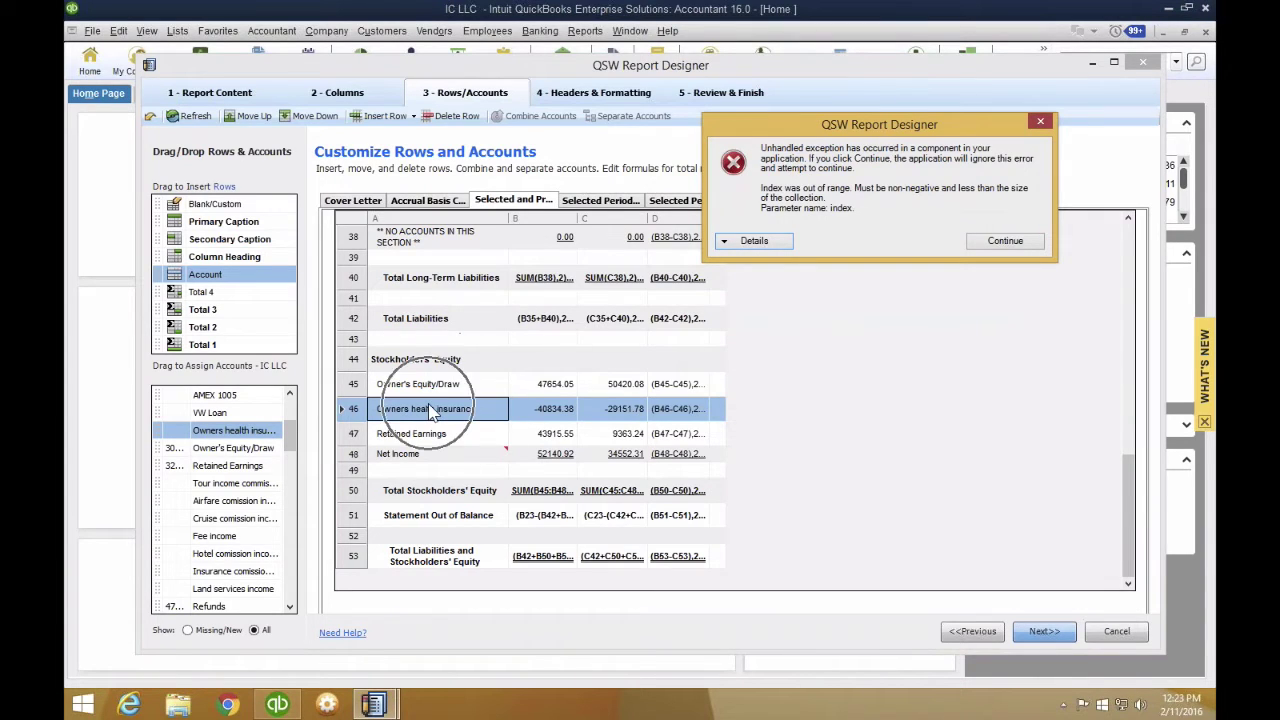
pyautogui.click(1003, 243)
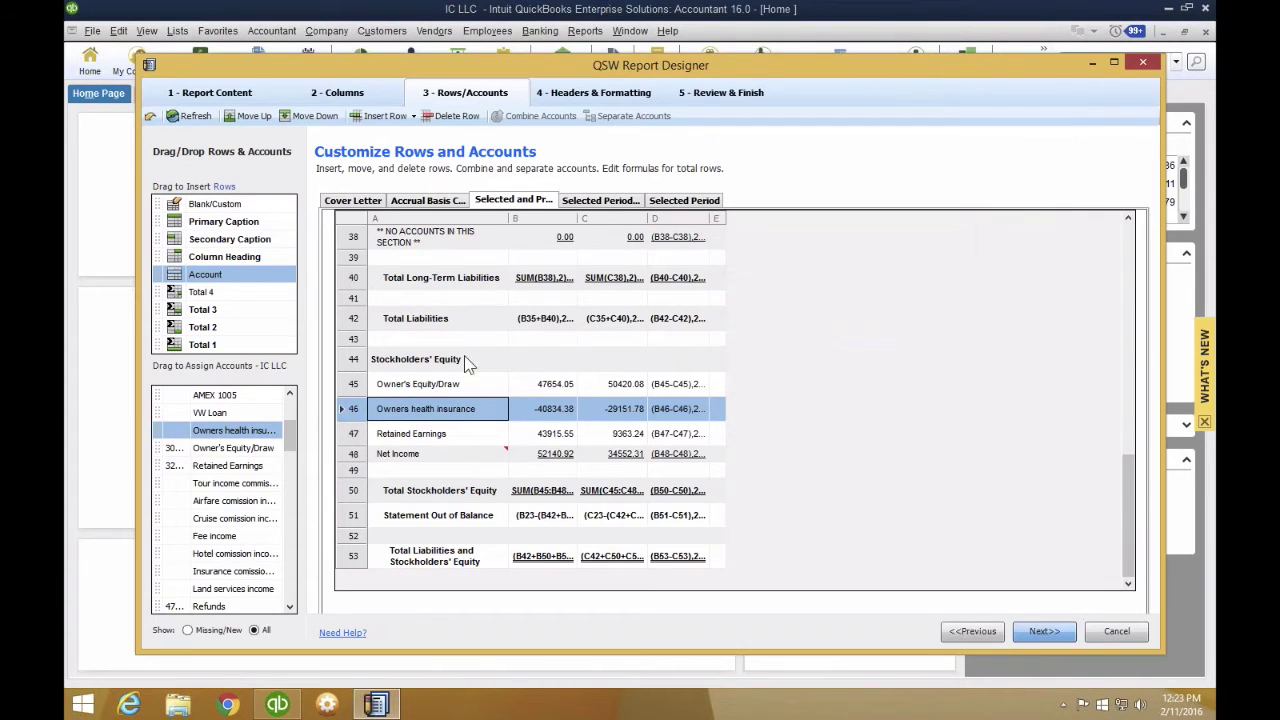
# - Place the Owners health insurance account from the account list at the Owner's Equity/Draw row in Stockholders' Equity
pyautogui.click(411, 387)
pyautogui.click(413, 400)
pyautogui.click(413, 390)
pyautogui.click(410, 414)
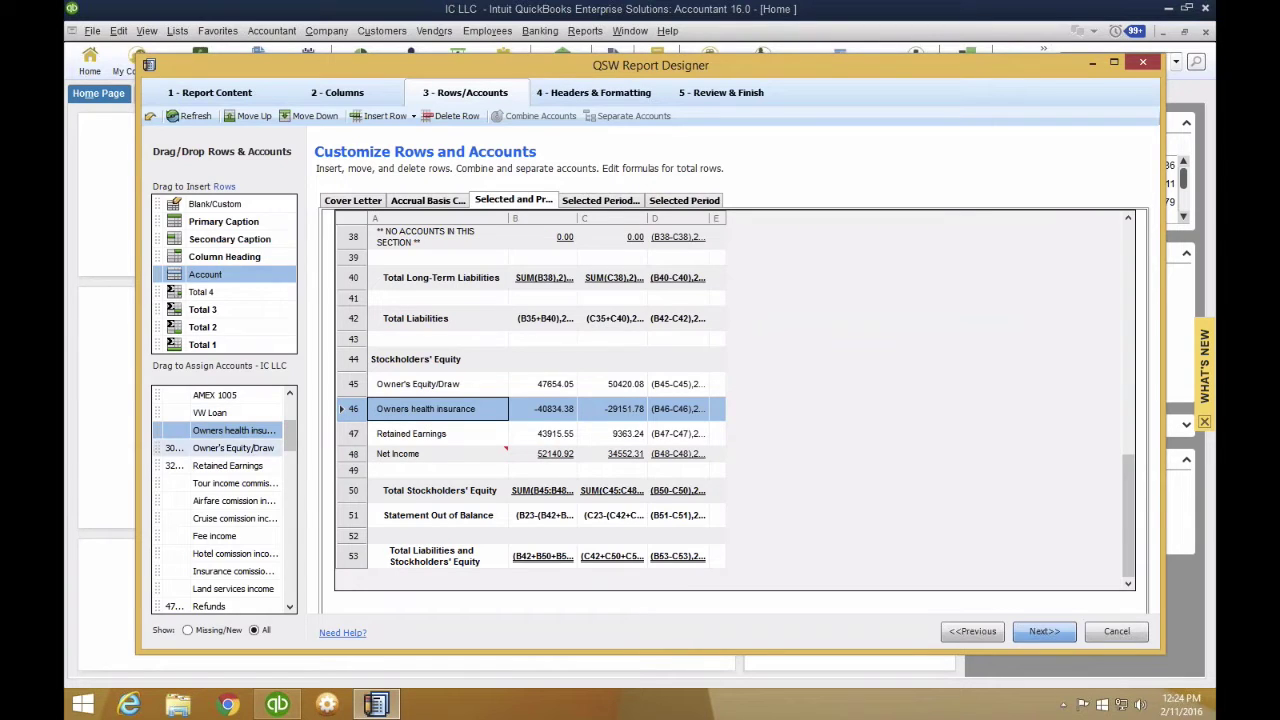
pyautogui.click(214, 437)
pyautogui.moveTo(214, 437); pyautogui.dragTo(396, 387)
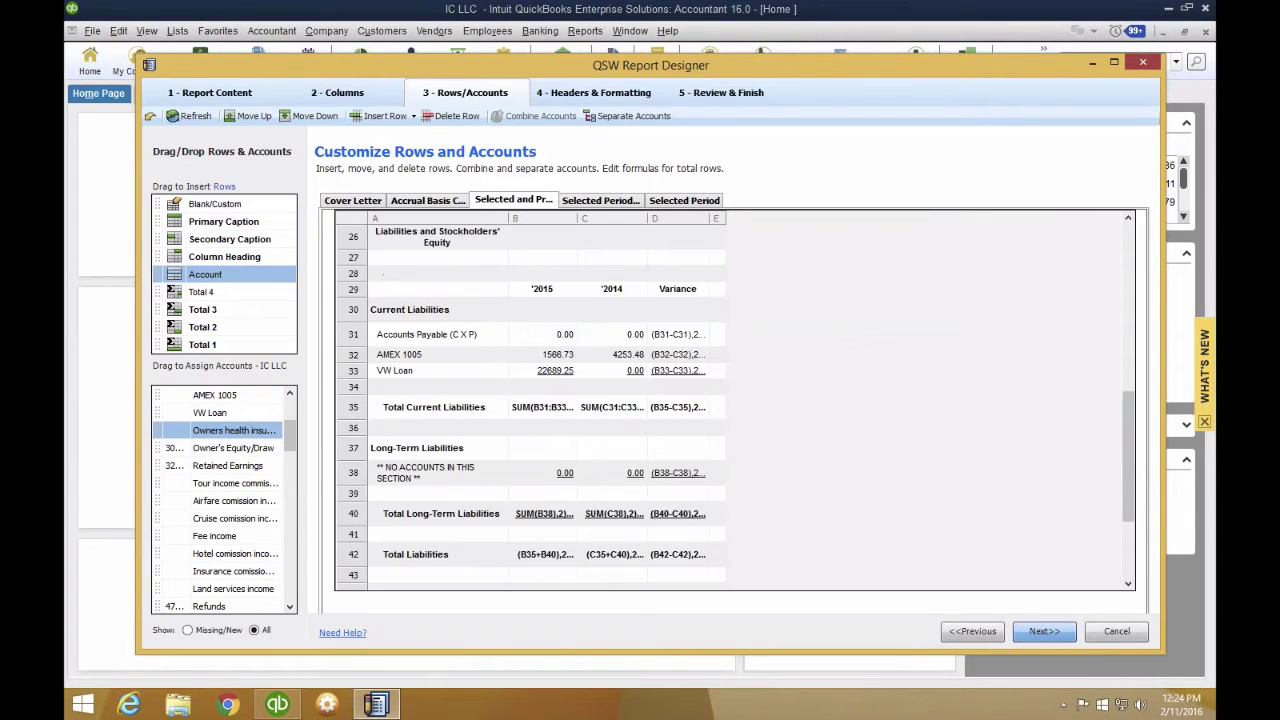
# - Combine the income statement's revenue accounts from Tour income commission through Uncategorized Income into one row
pyautogui.moveTo(1128, 455); pyautogui.dragTo(1128, 515)
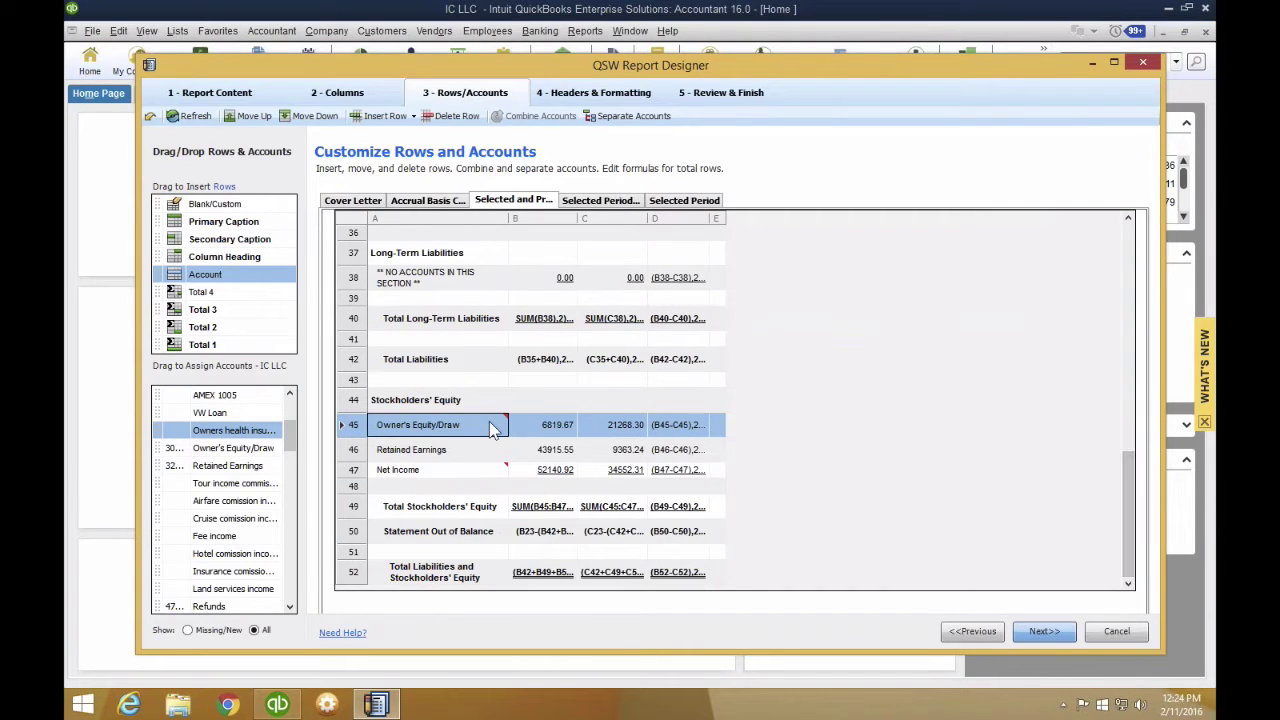
pyautogui.moveTo(491, 428)
pyautogui.click(601, 201)
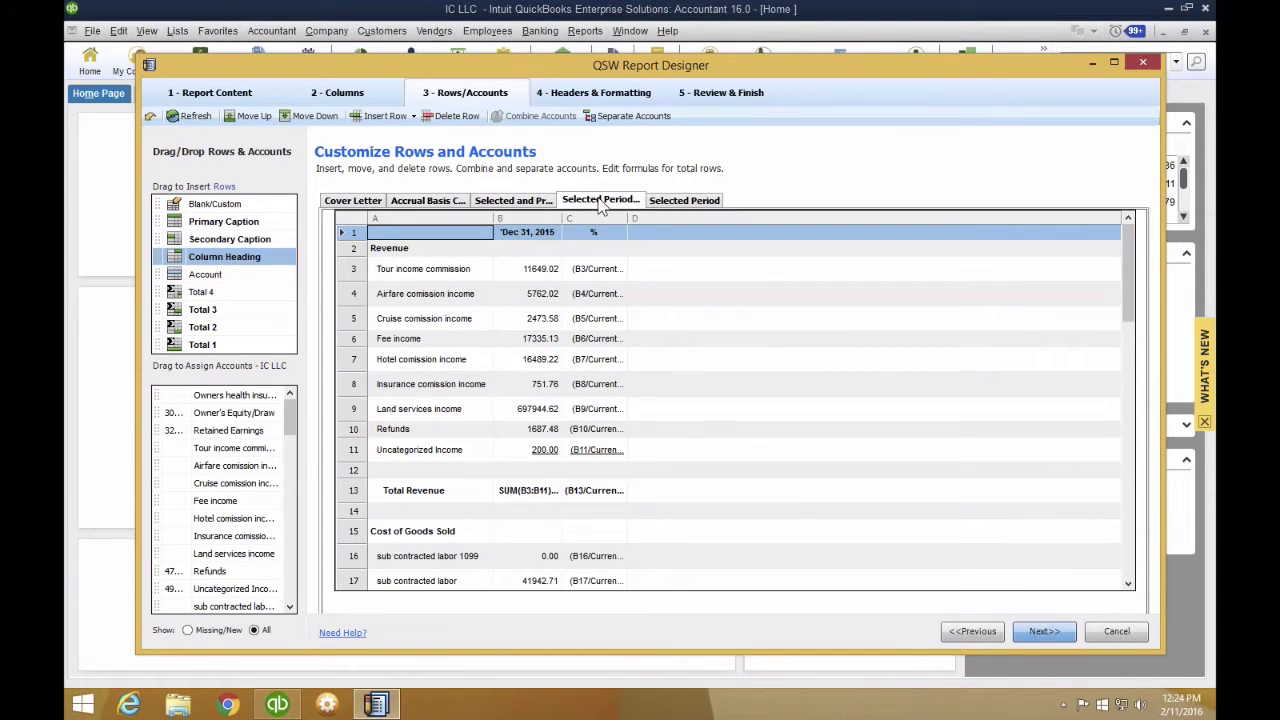
pyautogui.press('ctrl')
pyautogui.press('ctrl')
pyautogui.click(425, 276)
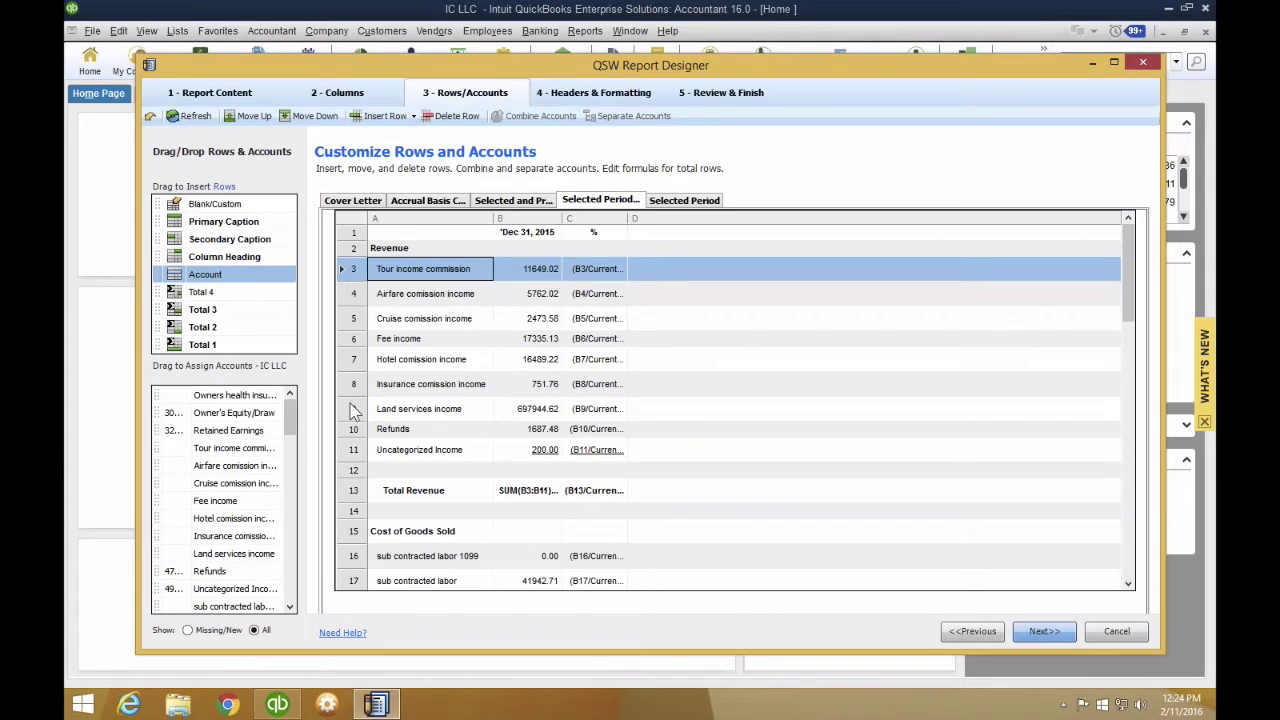
pyautogui.keyDown('shift'); pyautogui.click(356, 452); pyautogui.keyUp('shift')
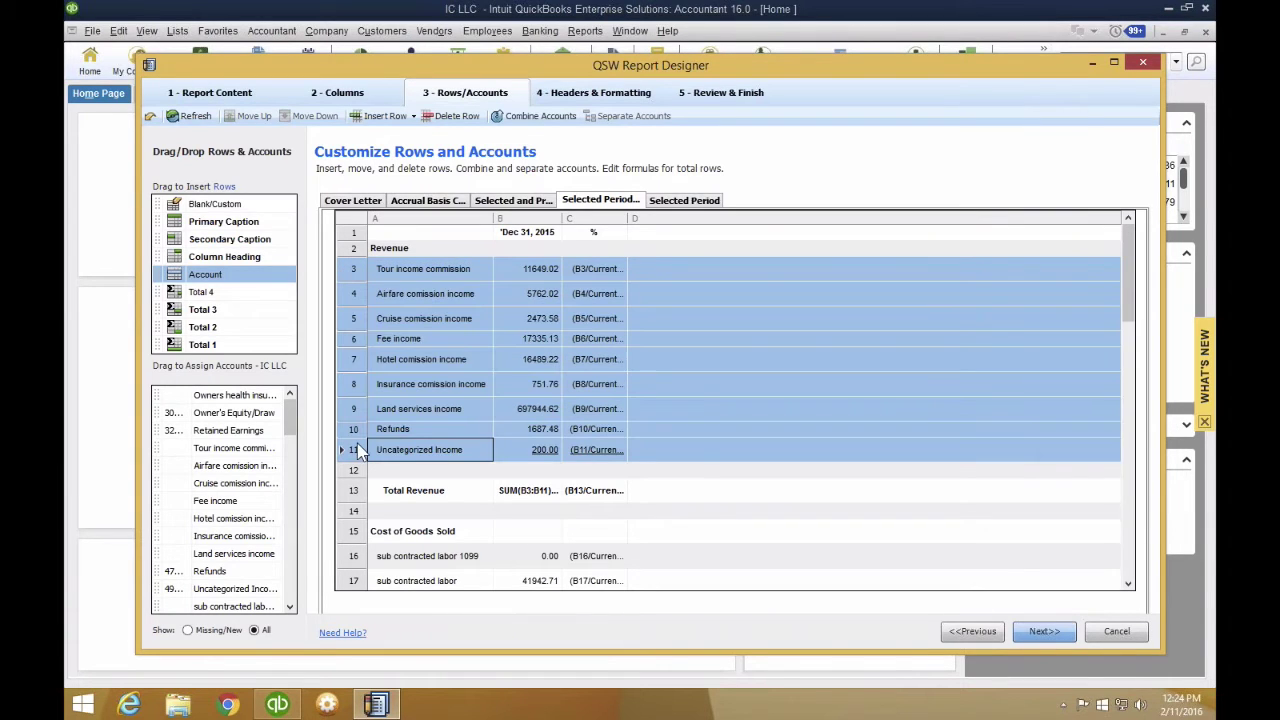
pyautogui.click(540, 117)
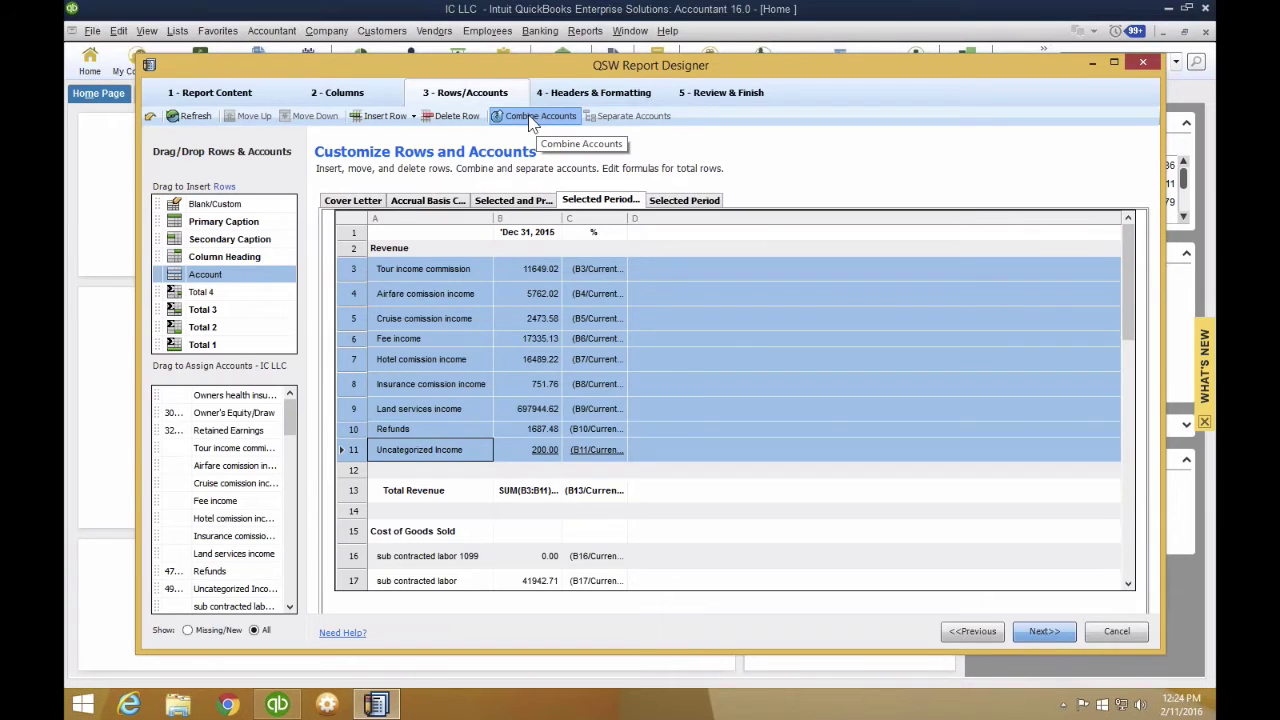
# - Rename the combined revenue account row on the income statement as "Total Sales"
pyautogui.click(437, 272)
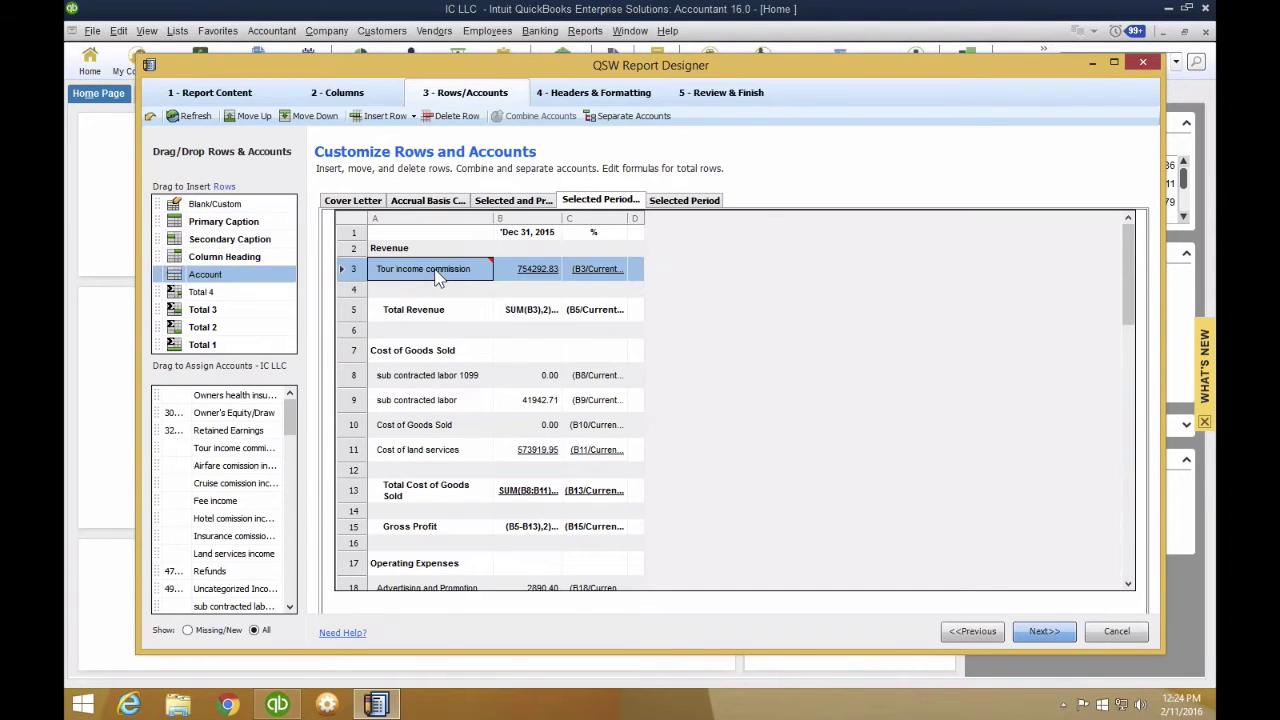
pyautogui.rightClick(437, 272)
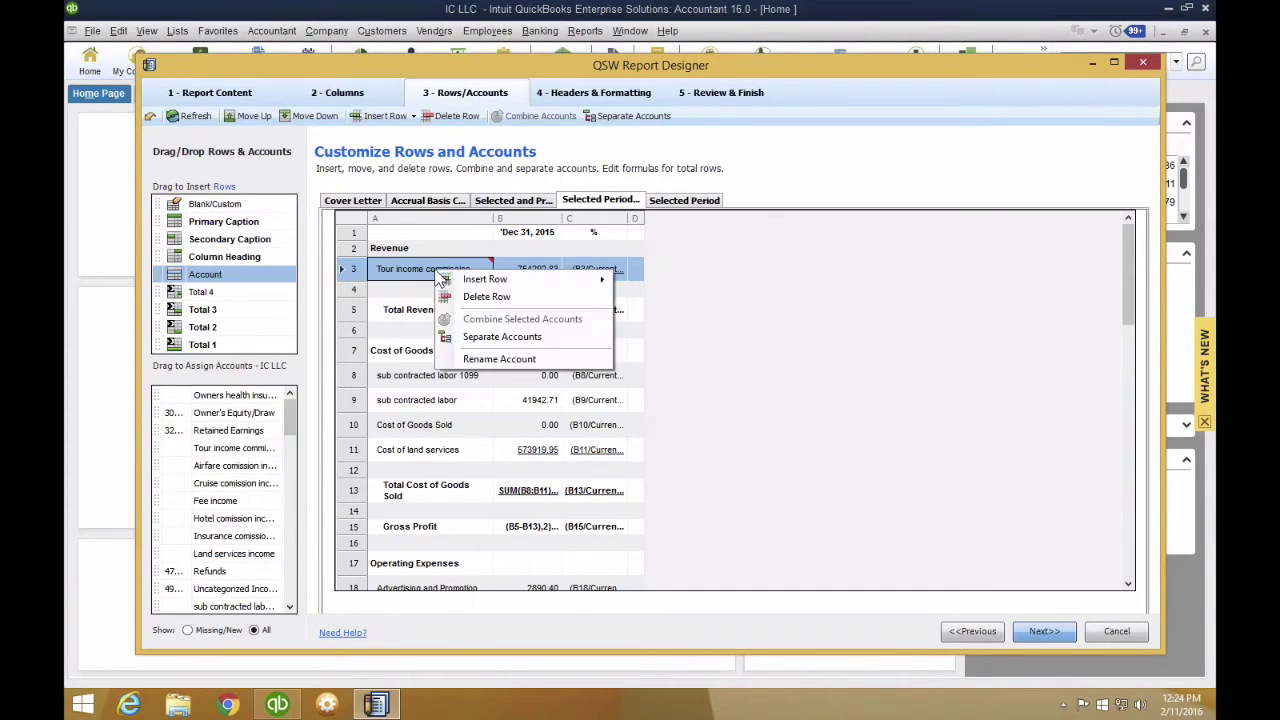
pyautogui.click(480, 362)
pyautogui.write('Total')
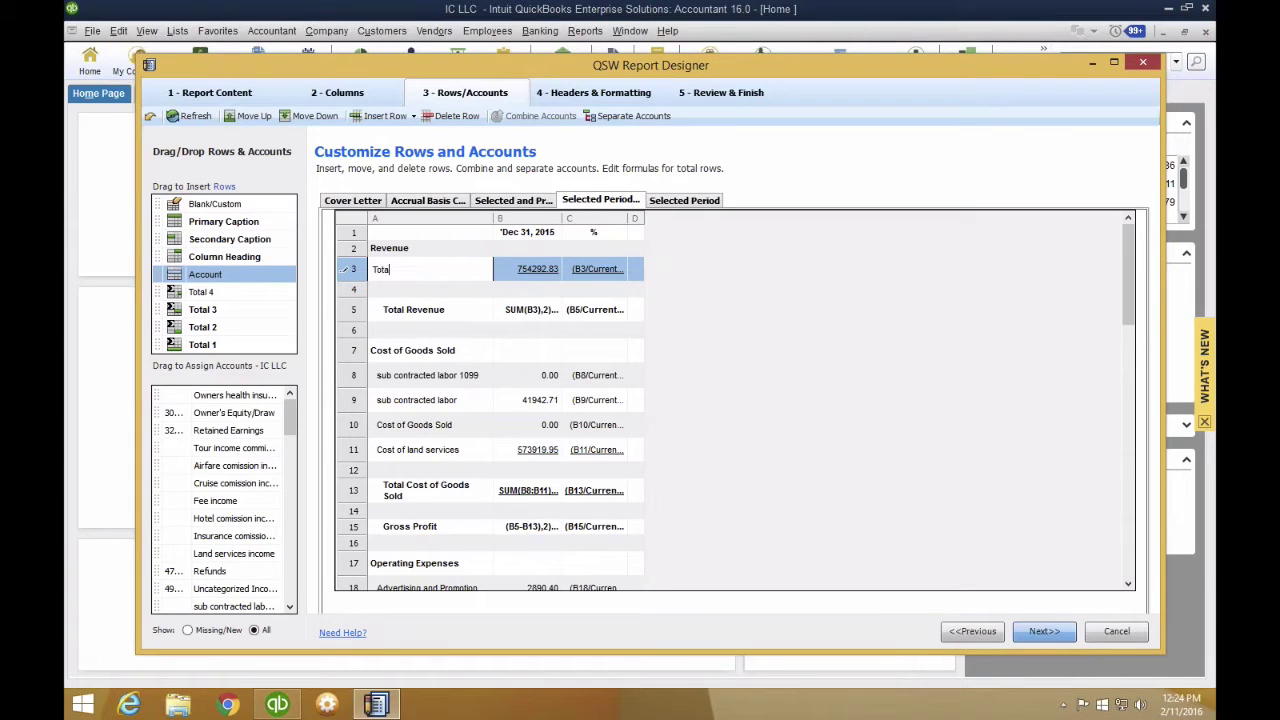
pyautogui.write(' Sales')
pyautogui.press('Return')
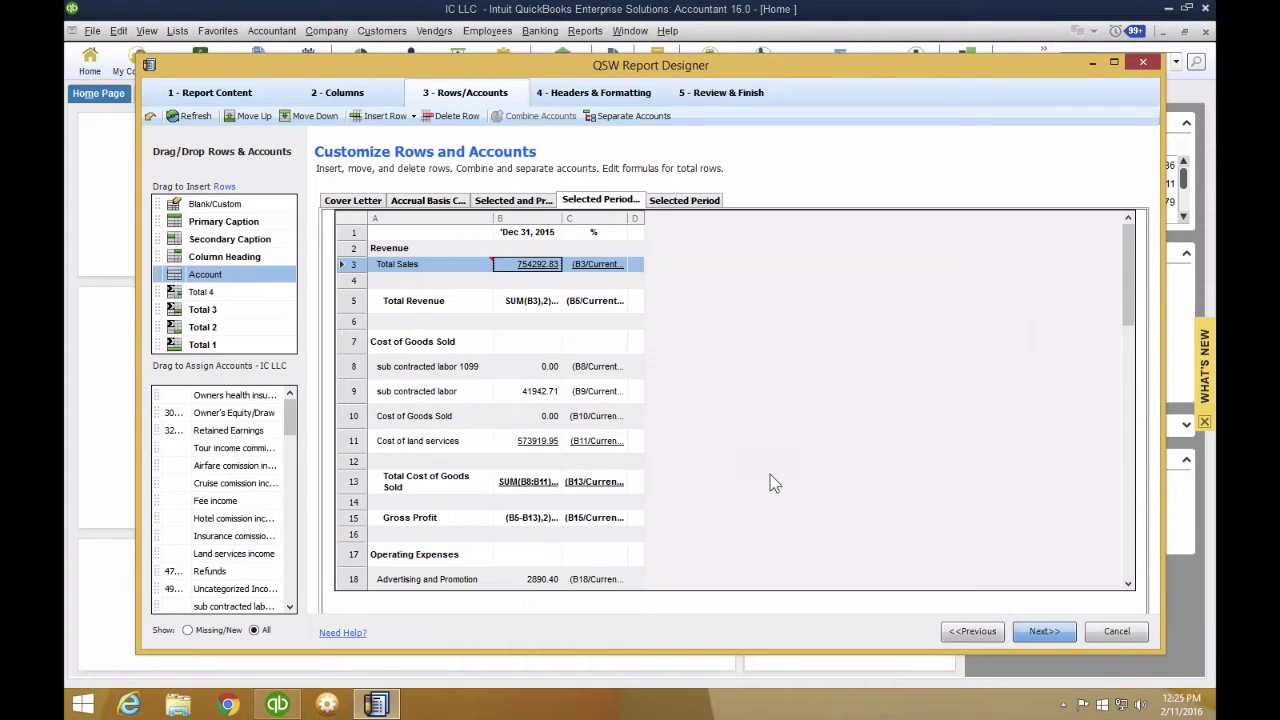
# - Examine the Cost of Goods Sold and Operating Expenses rows of the income statement, dismissing the error message
pyautogui.moveTo(1121, 256); pyautogui.dragTo(1128, 287)
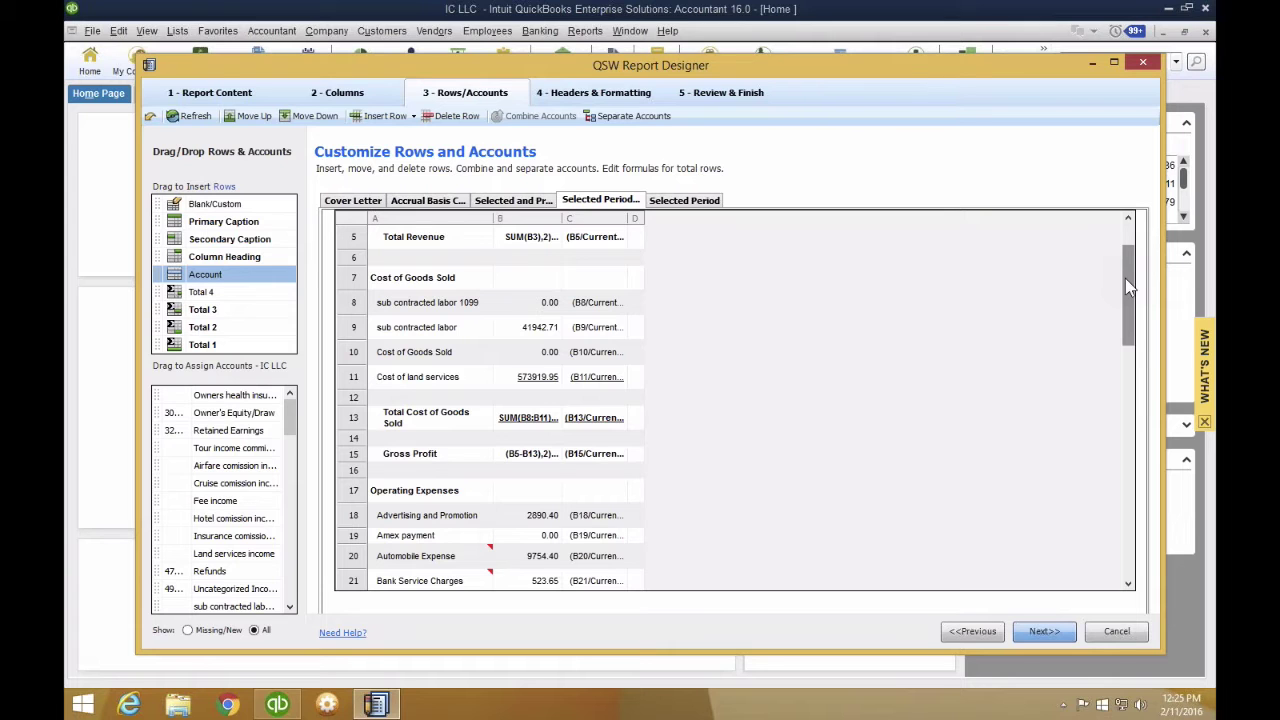
pyautogui.moveTo(1128, 287); pyautogui.dragTo(1129, 340)
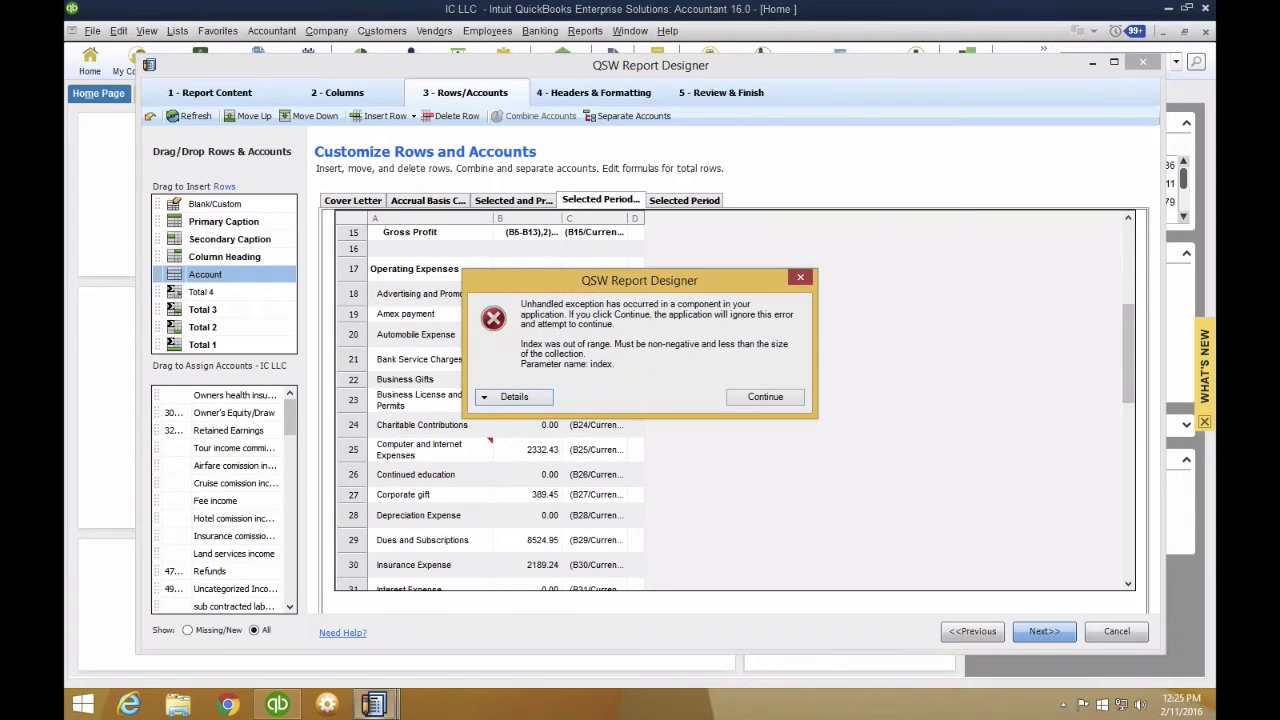
pyautogui.click(792, 400)
pyautogui.click(790, 400)
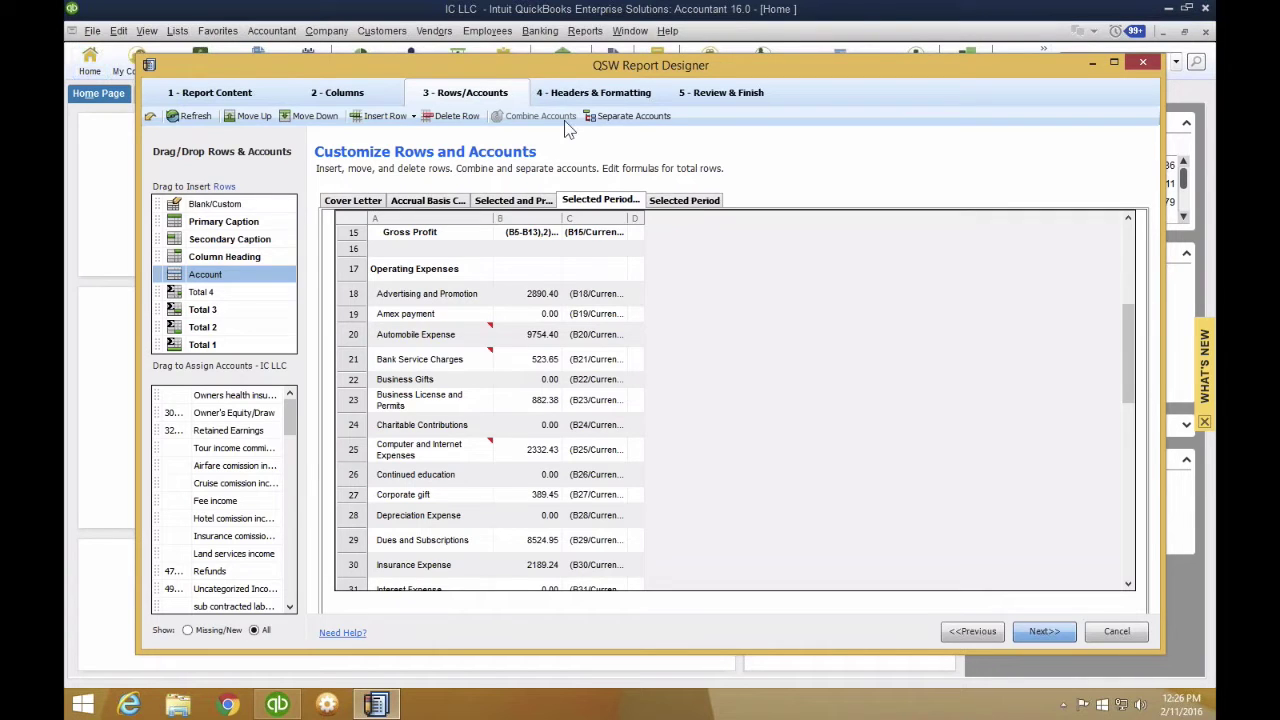
pyautogui.moveTo(540, 62); pyautogui.dragTo(543, 60)
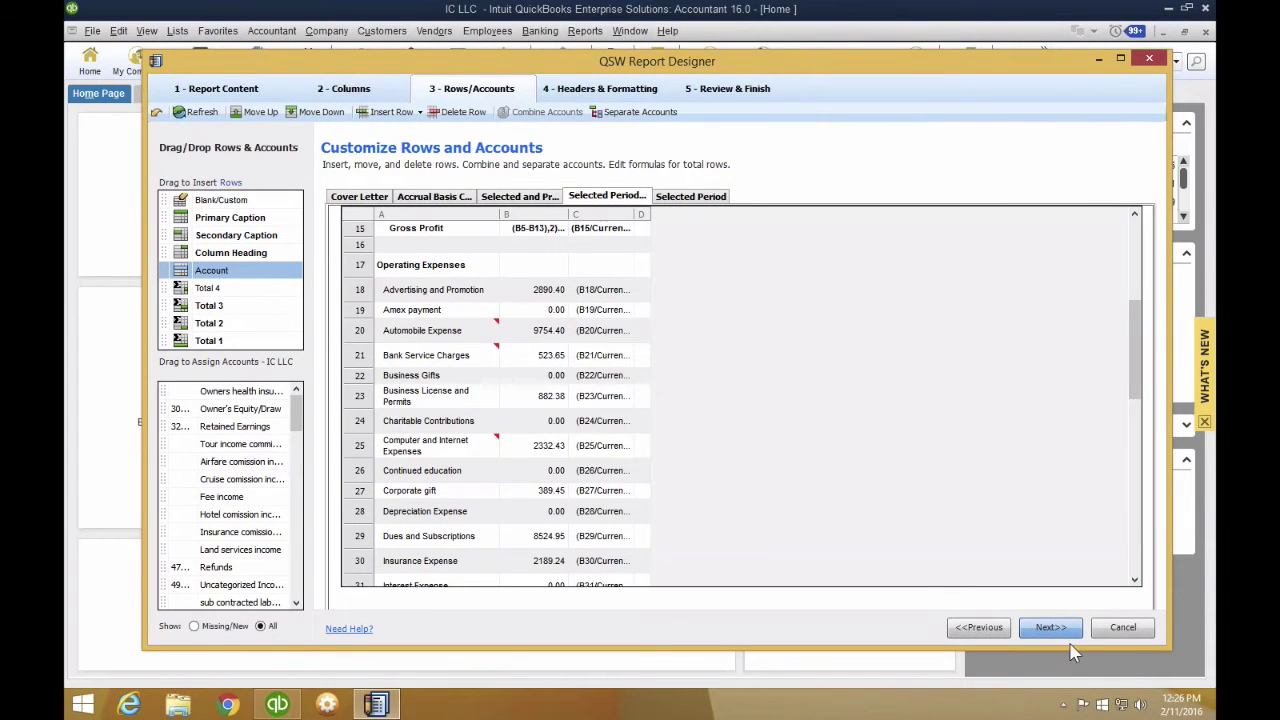
# - Go to the headers and footers formatting stage and set the income statement's company name header to font size 10
pyautogui.click(602, 98)
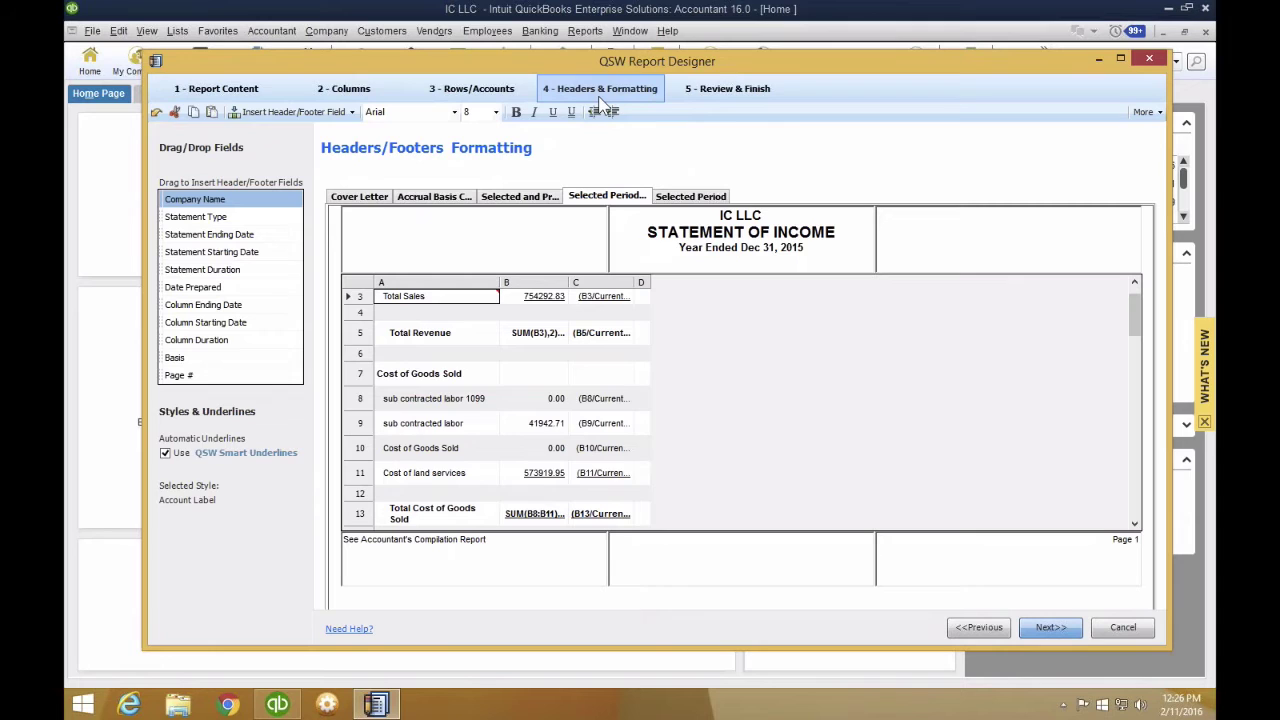
pyautogui.click(1050, 628)
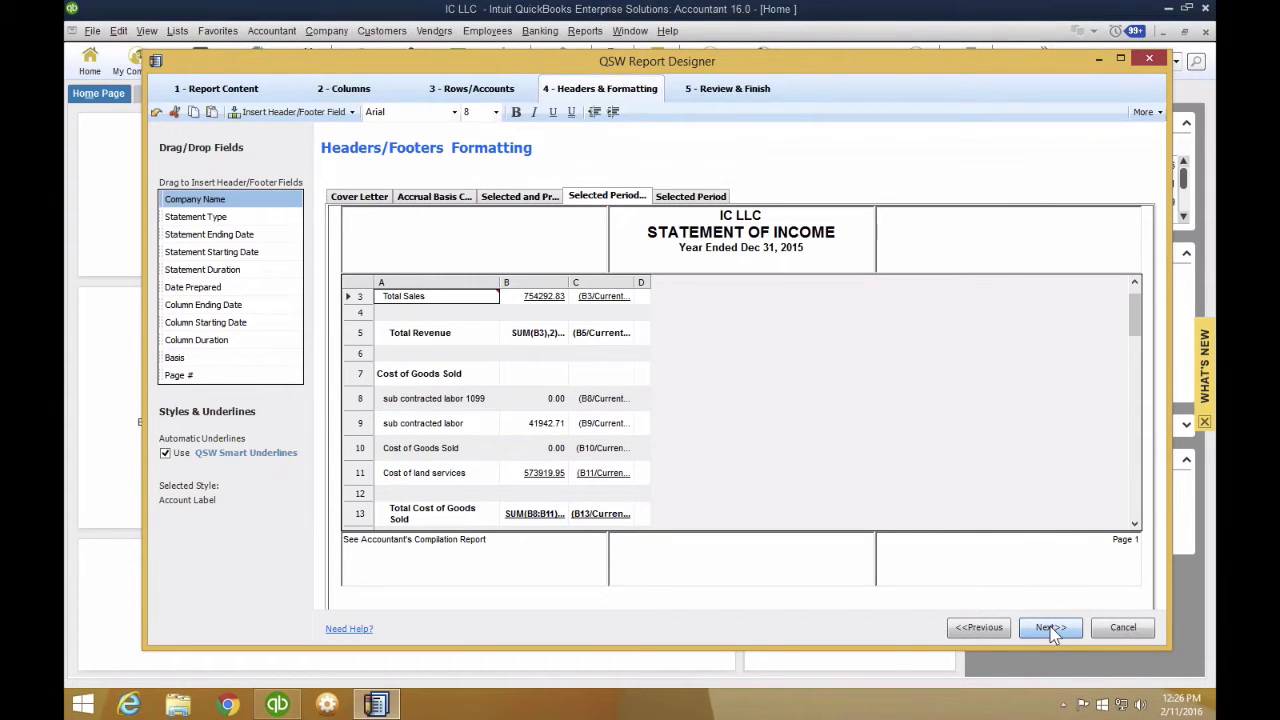
pyautogui.click(484, 88)
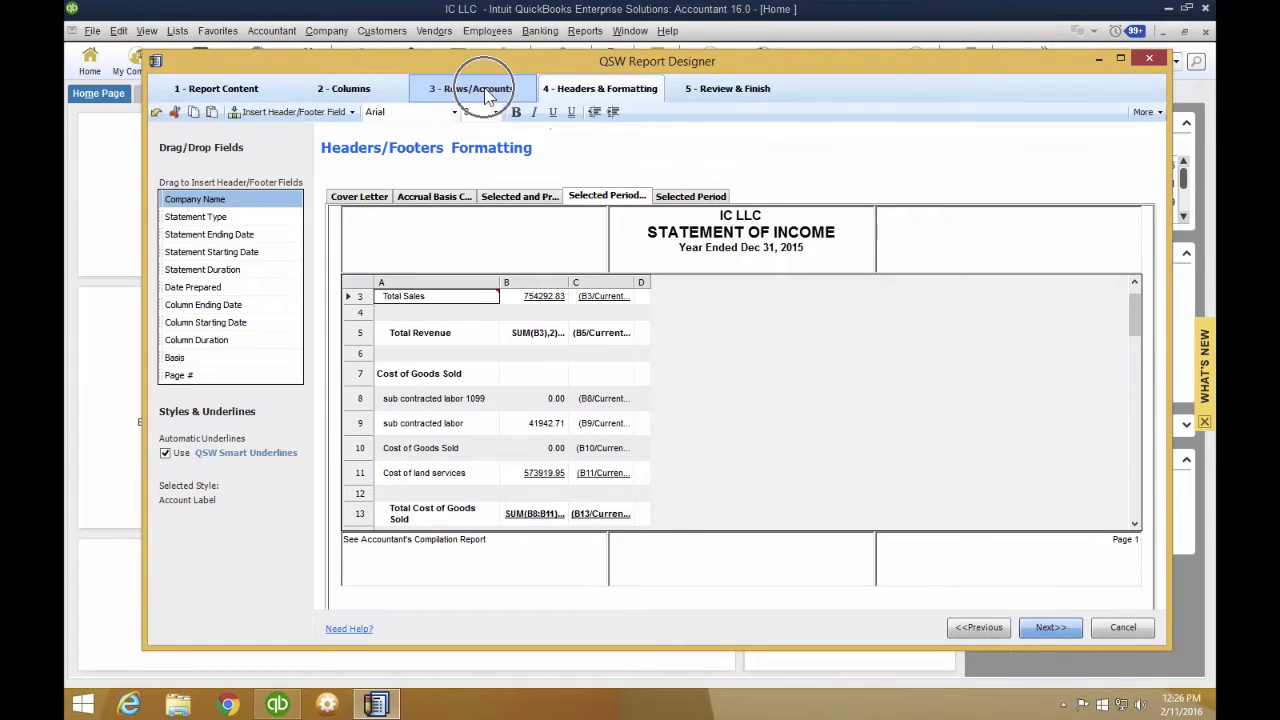
pyautogui.click(480, 88)
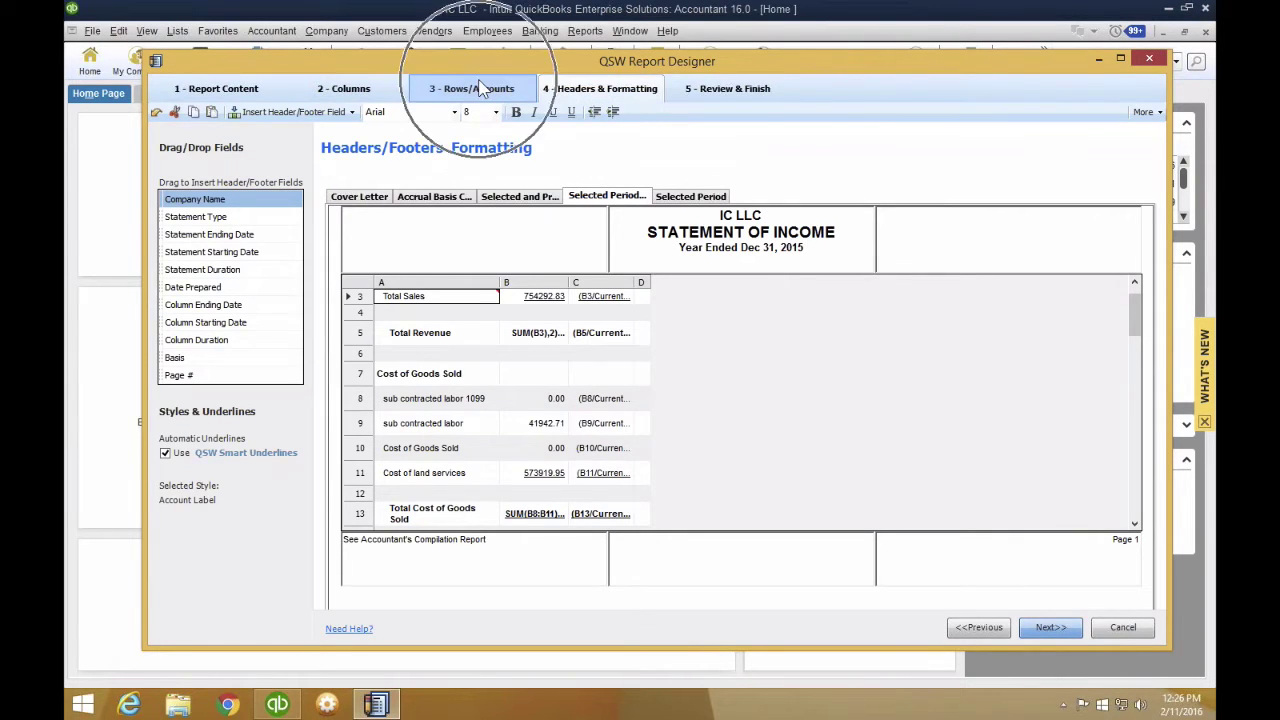
pyautogui.click(560, 86)
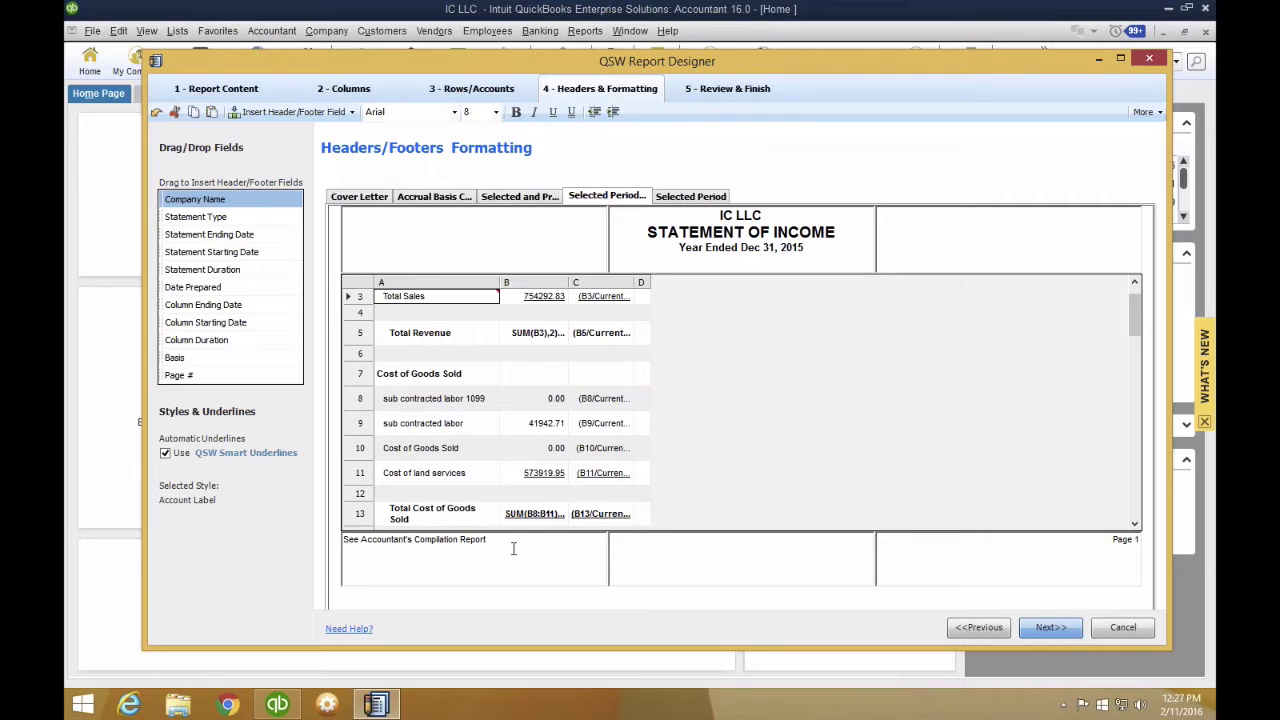
pyautogui.click(769, 214)
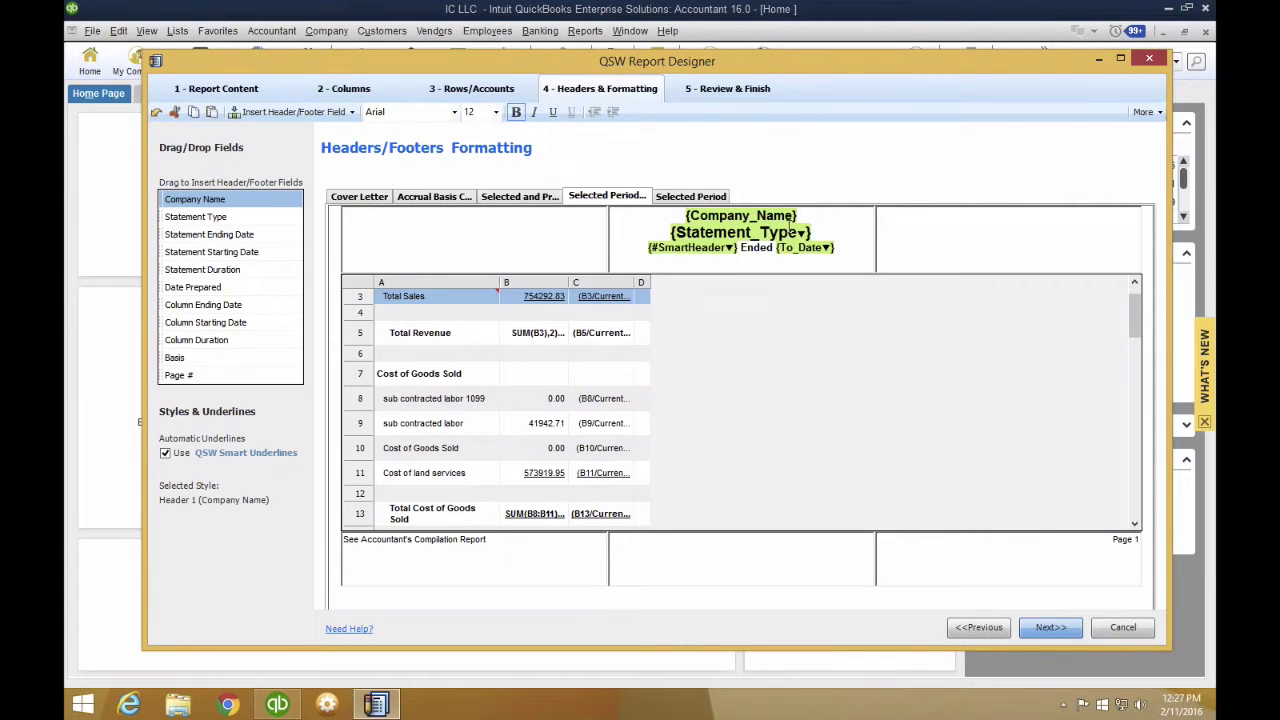
pyautogui.click(495, 112)
pyautogui.click(478, 153)
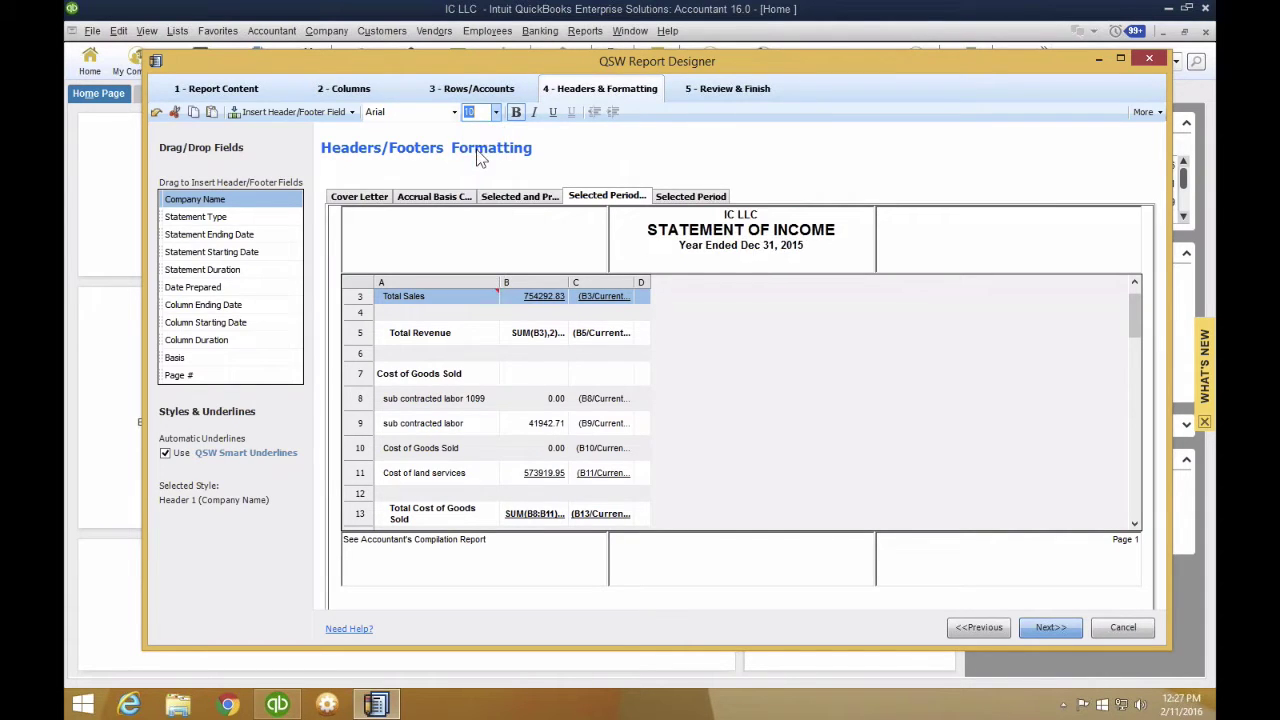
# - Replace the income statement's "See Accountant's Compilation Report" footer text with "NO ASSURANCE IS PROVIDED"
pyautogui.click(490, 545)
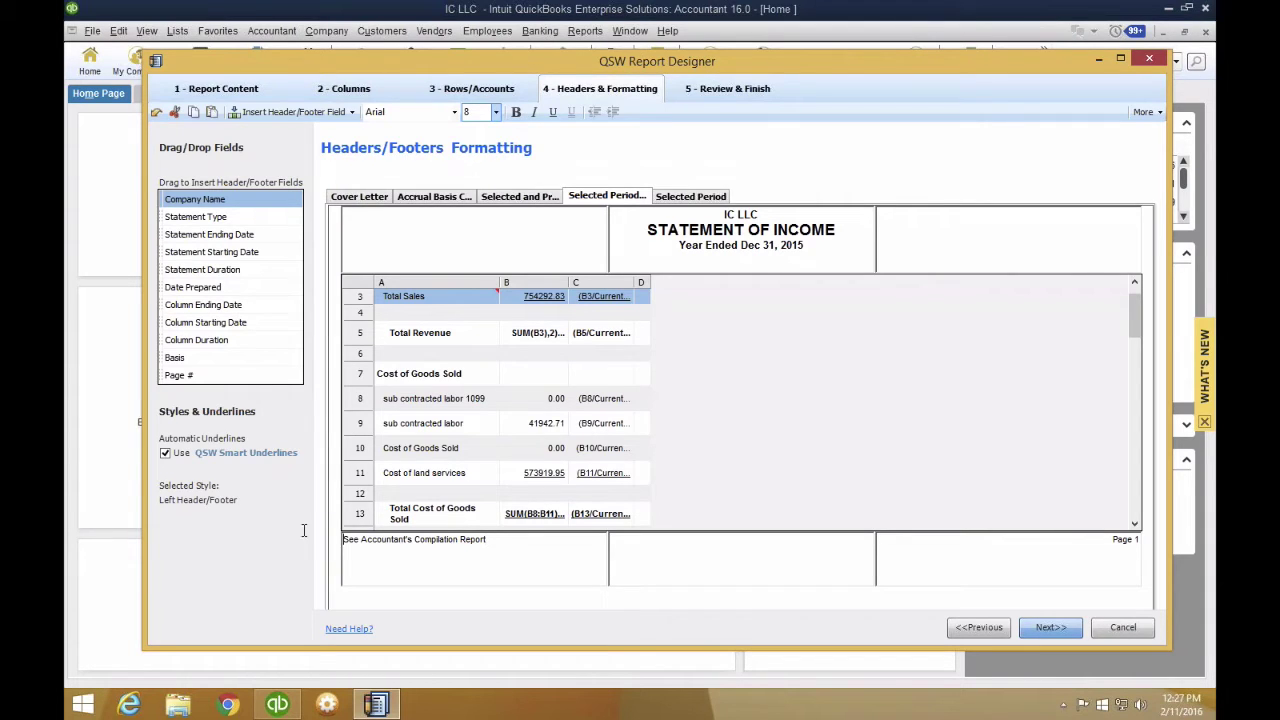
pyautogui.moveTo(343, 540); pyautogui.dragTo(493, 542)
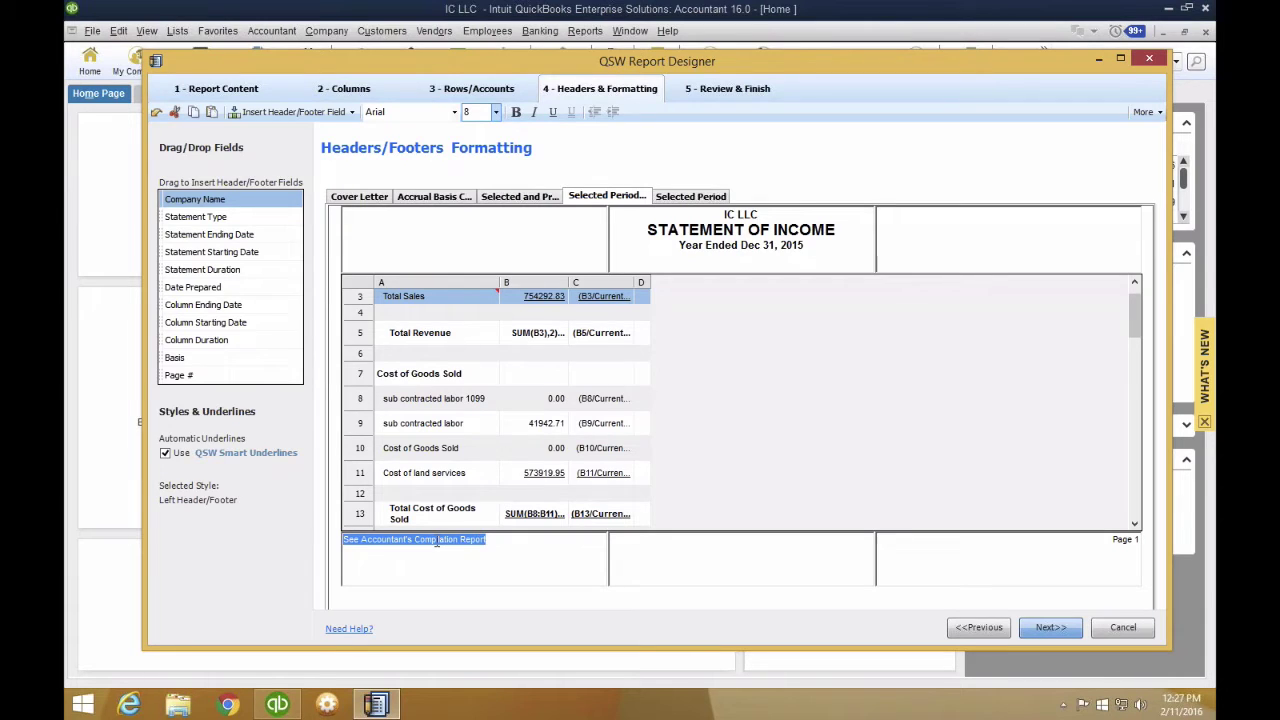
pyautogui.write('N')
pyautogui.press('BackSpace')
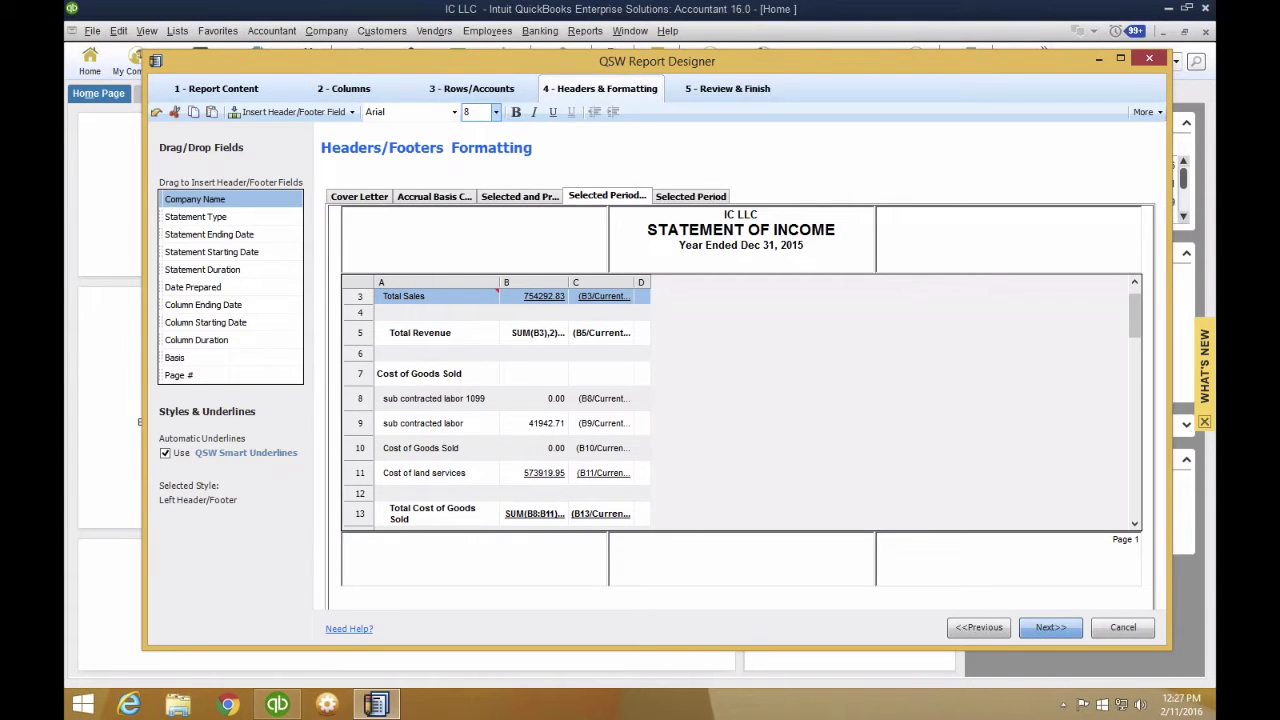
pyautogui.write('NO ASSURANCE IS PROVIDED')
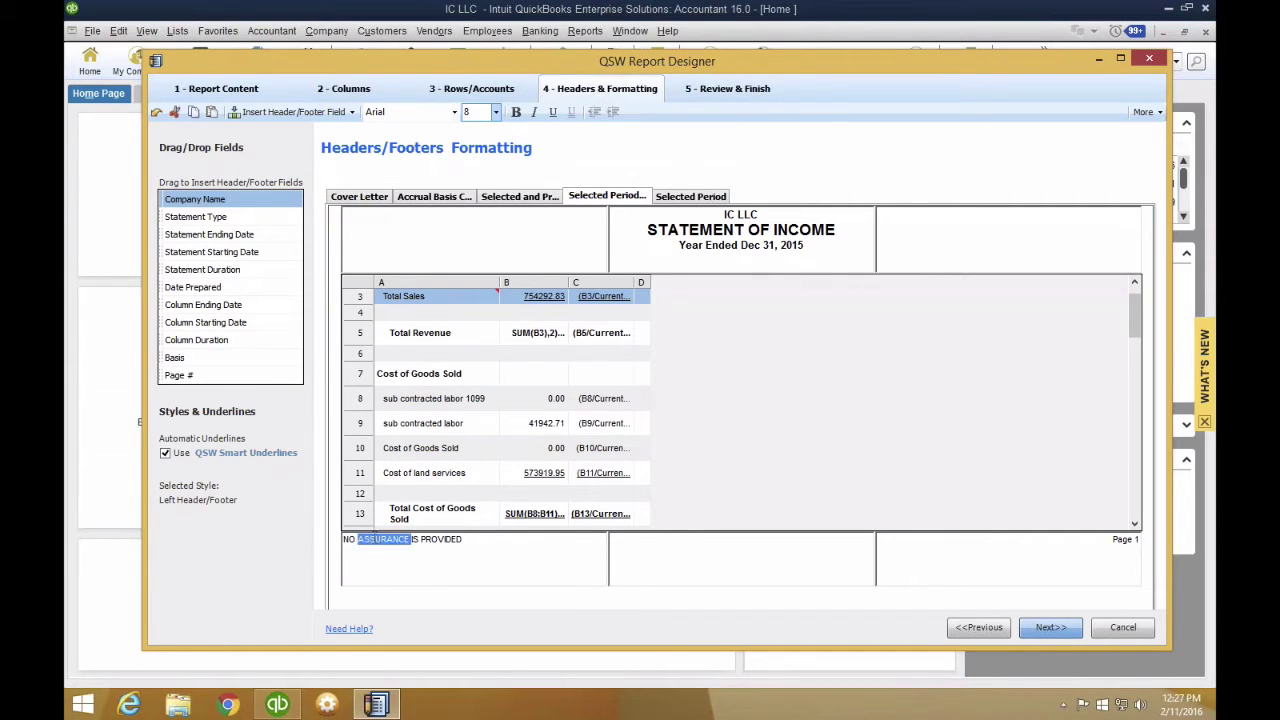
# - Set the "NO ASSURANCE IS PROVIDED" footer text to font size 18
pyautogui.tripleClick(488, 539)
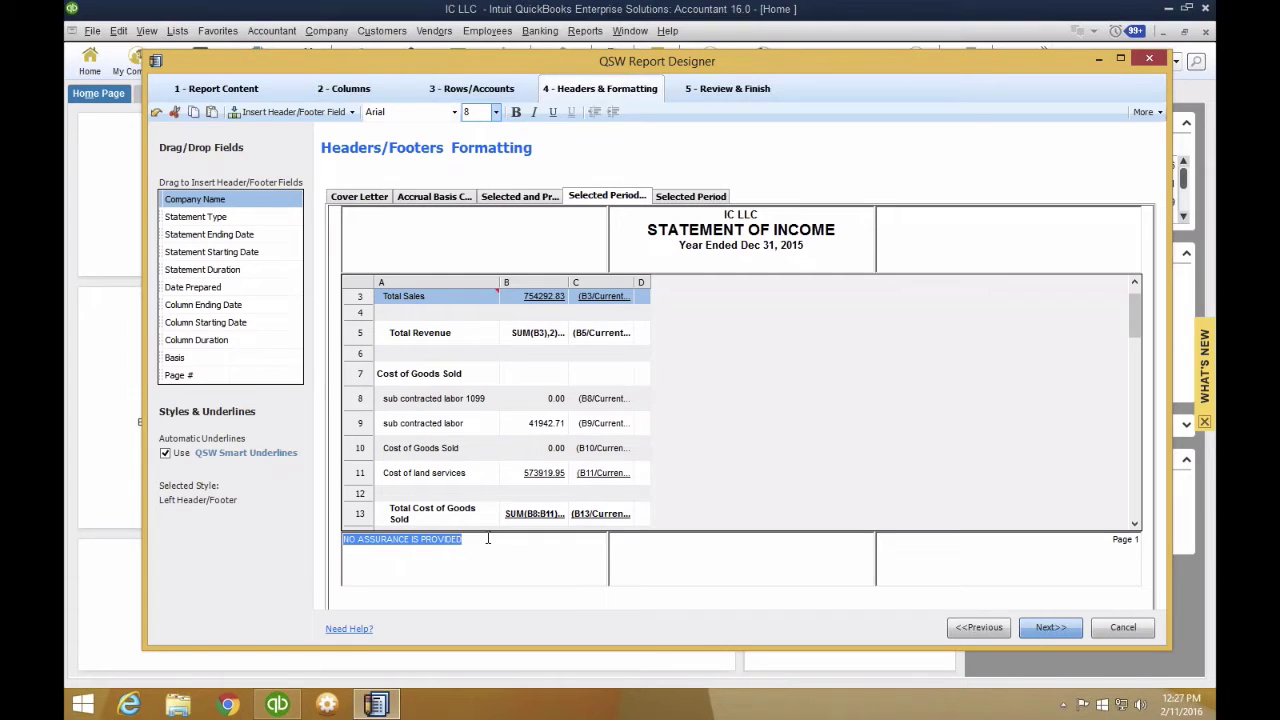
pyautogui.click(495, 111)
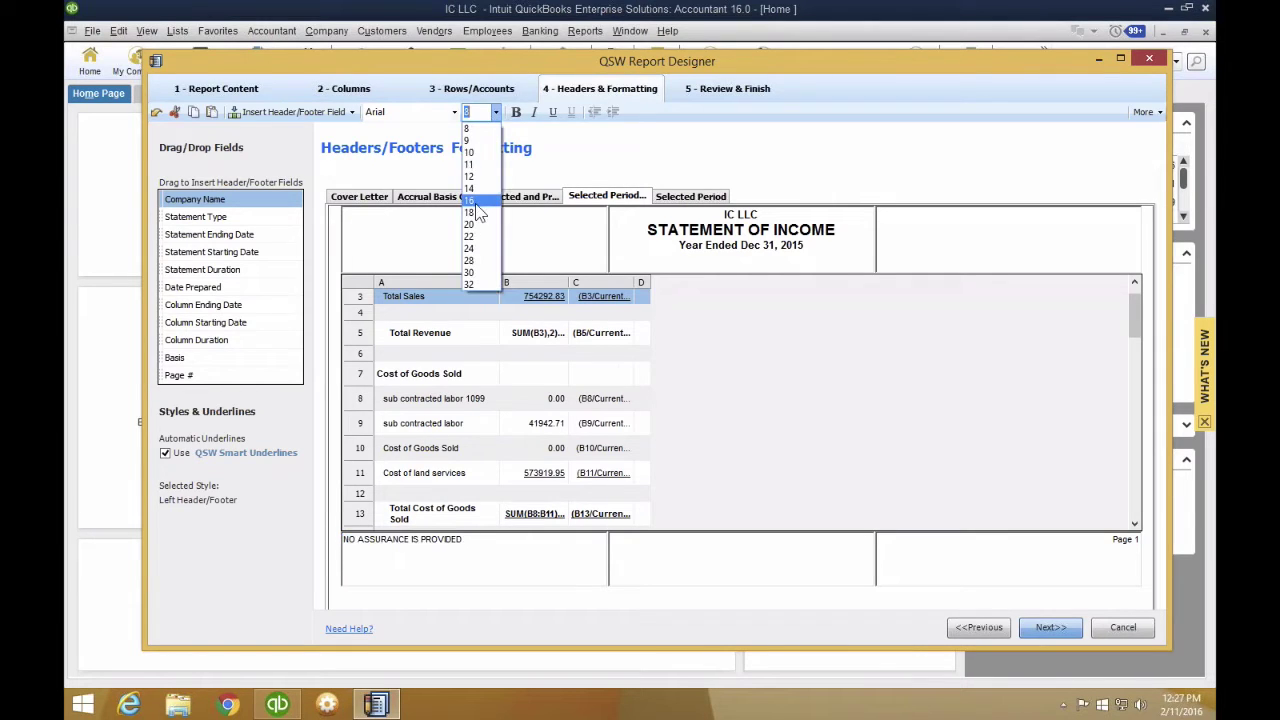
pyautogui.click(476, 212)
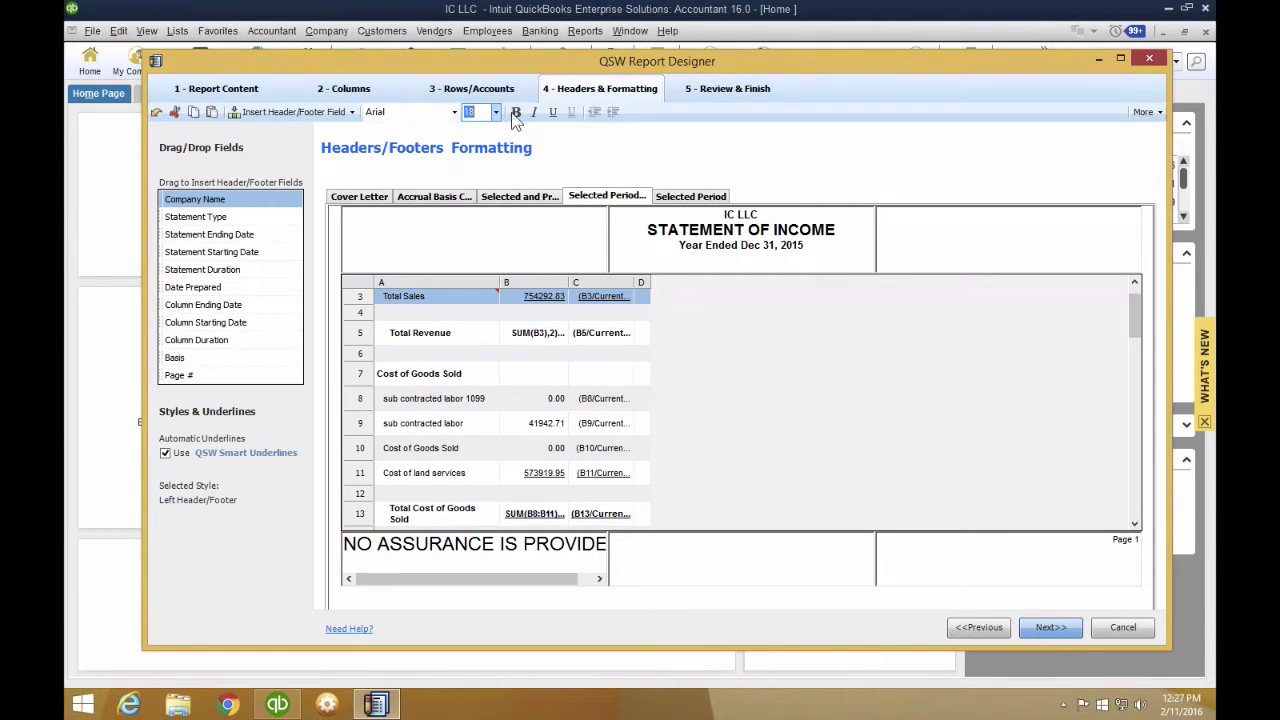
# - Add a second line reading "USE AT YOUR OWN RISK" to the income statement's left footer
pyautogui.tripleClick(574, 548)
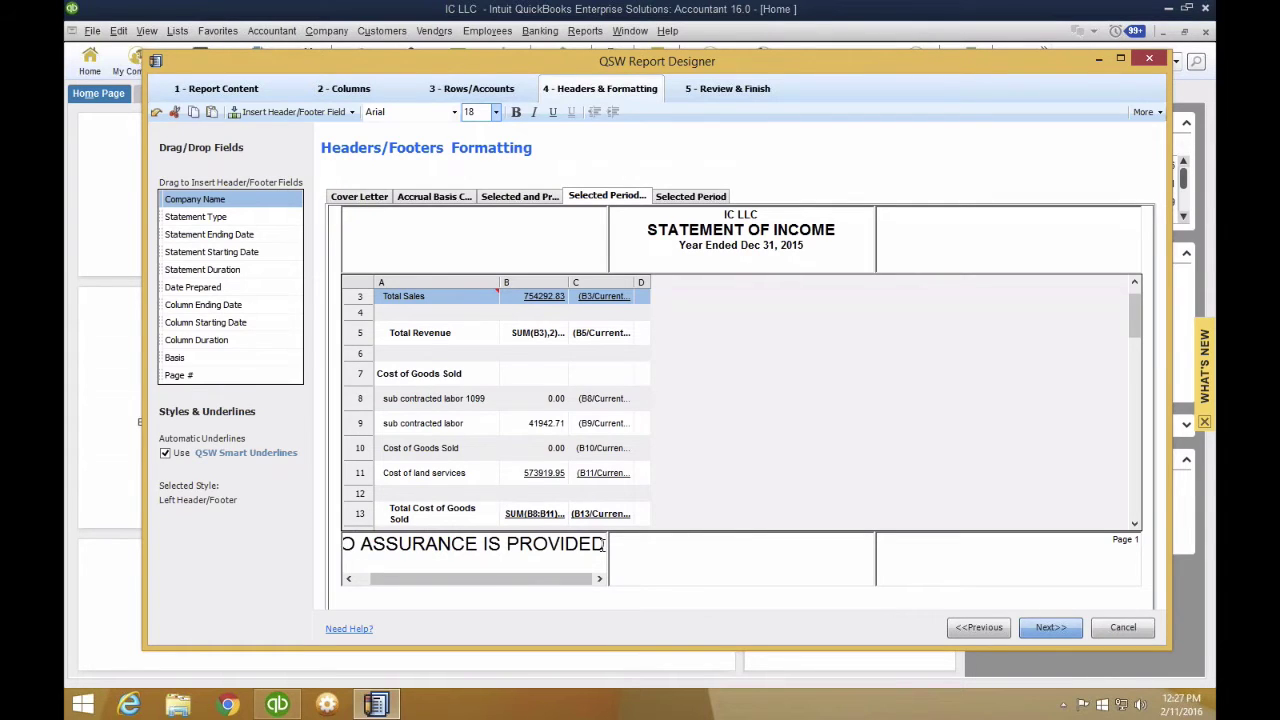
pyautogui.press('BackSpace')
pyautogui.write('USE AT ')
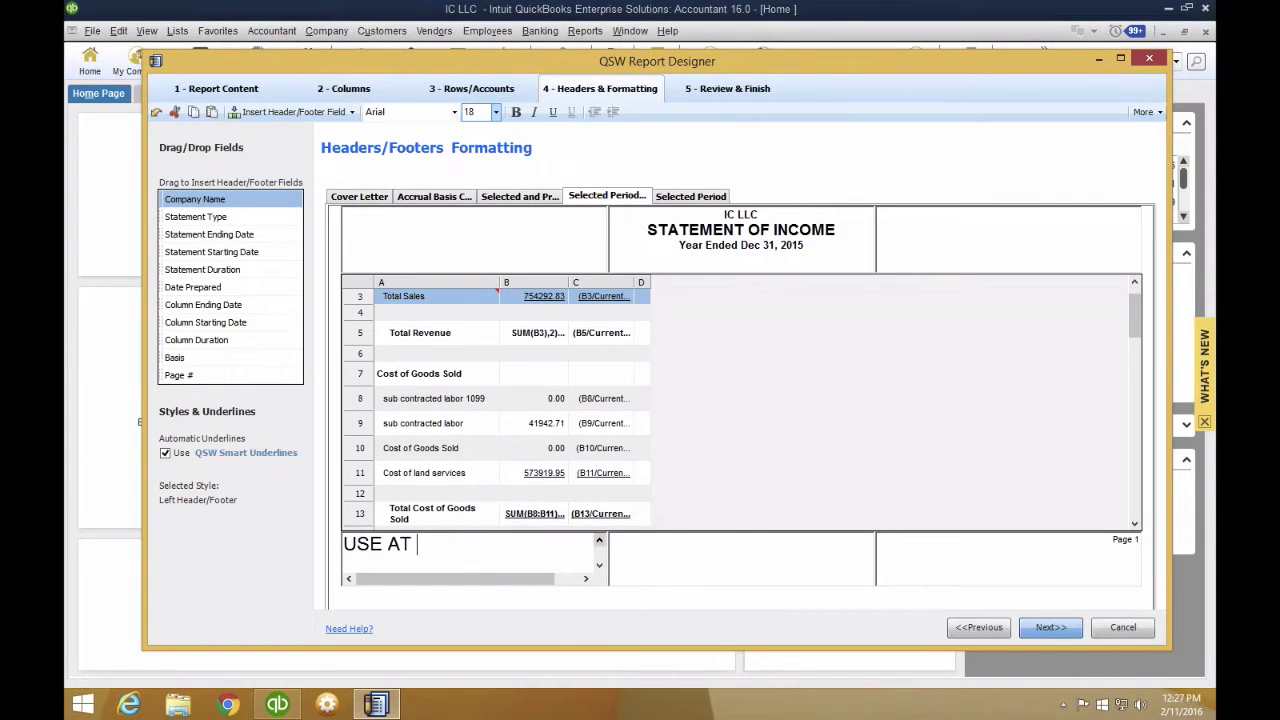
pyautogui.write('YOUR OWN RISK')
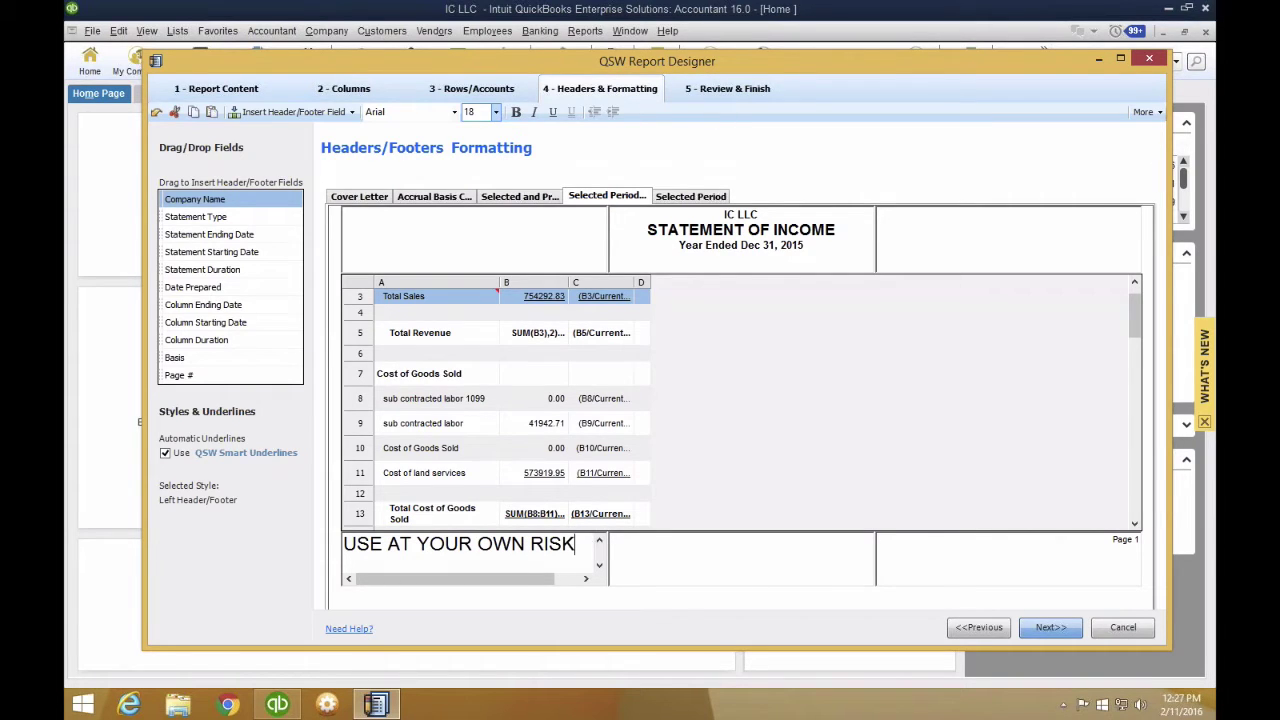
pyautogui.click(600, 541)
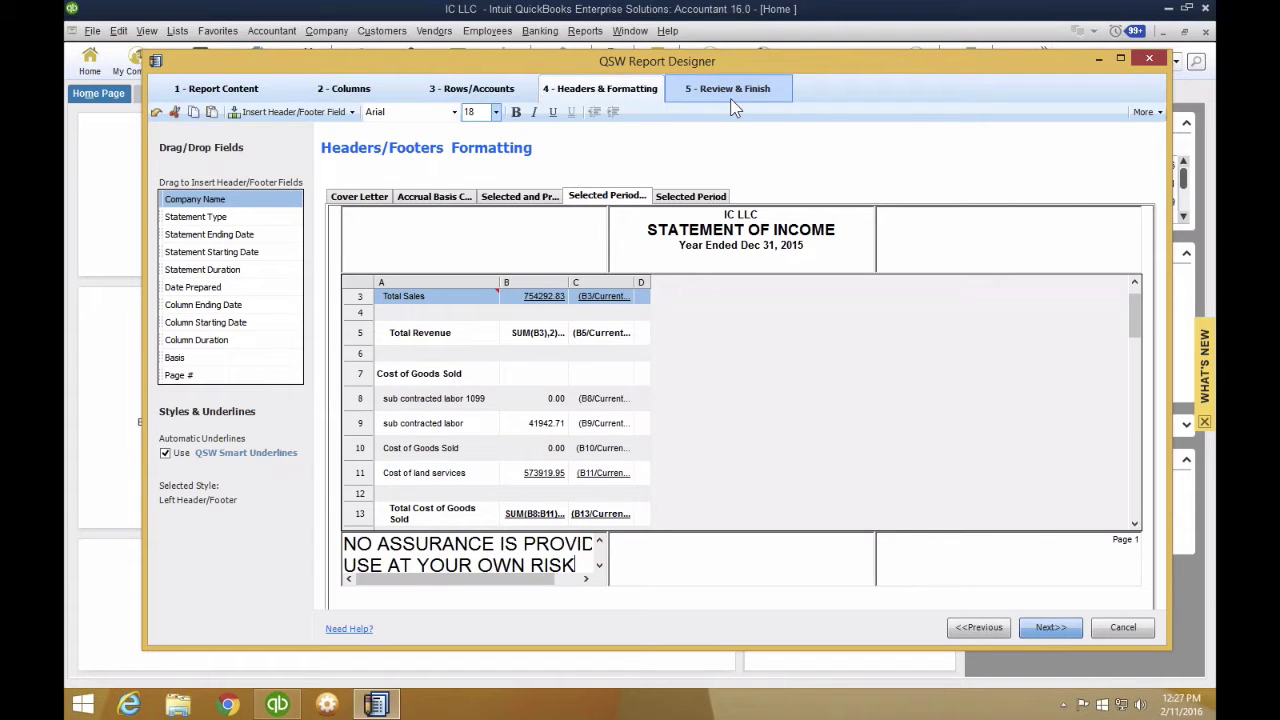
# - Show the Statement of Cash Flows in the review stage and create the financial statement report
pyautogui.click(679, 199)
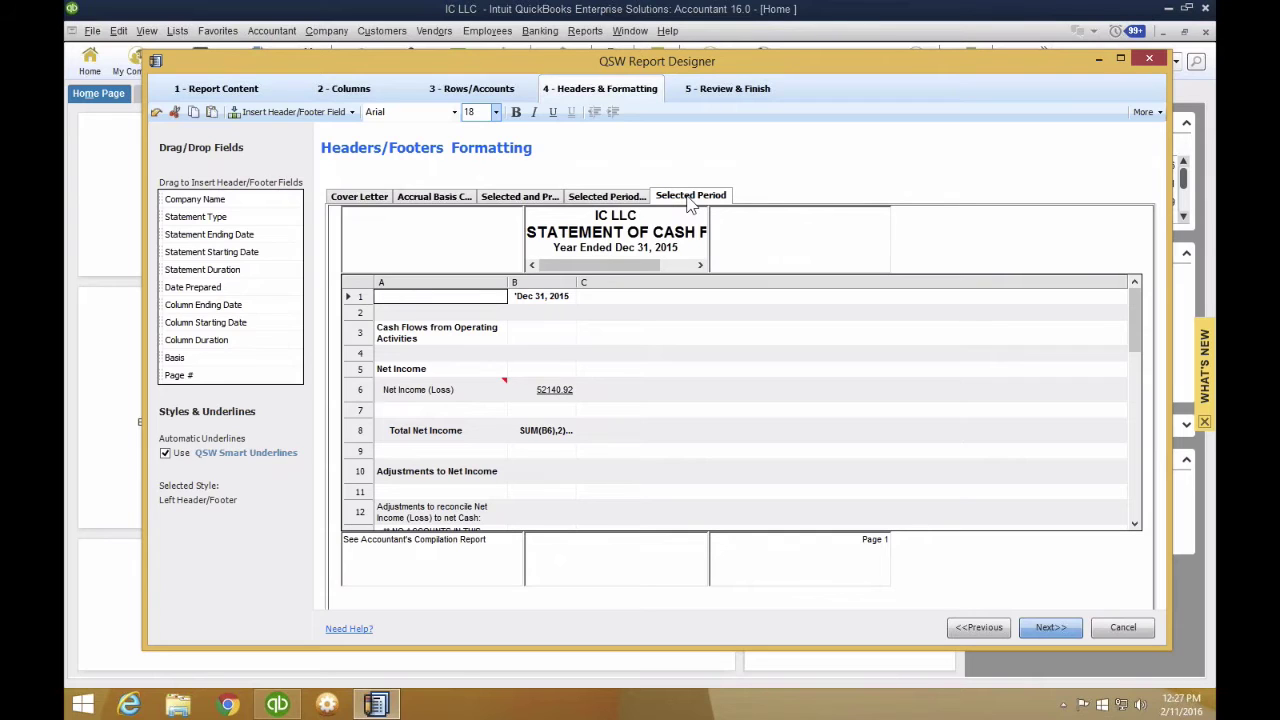
pyautogui.click(1048, 627)
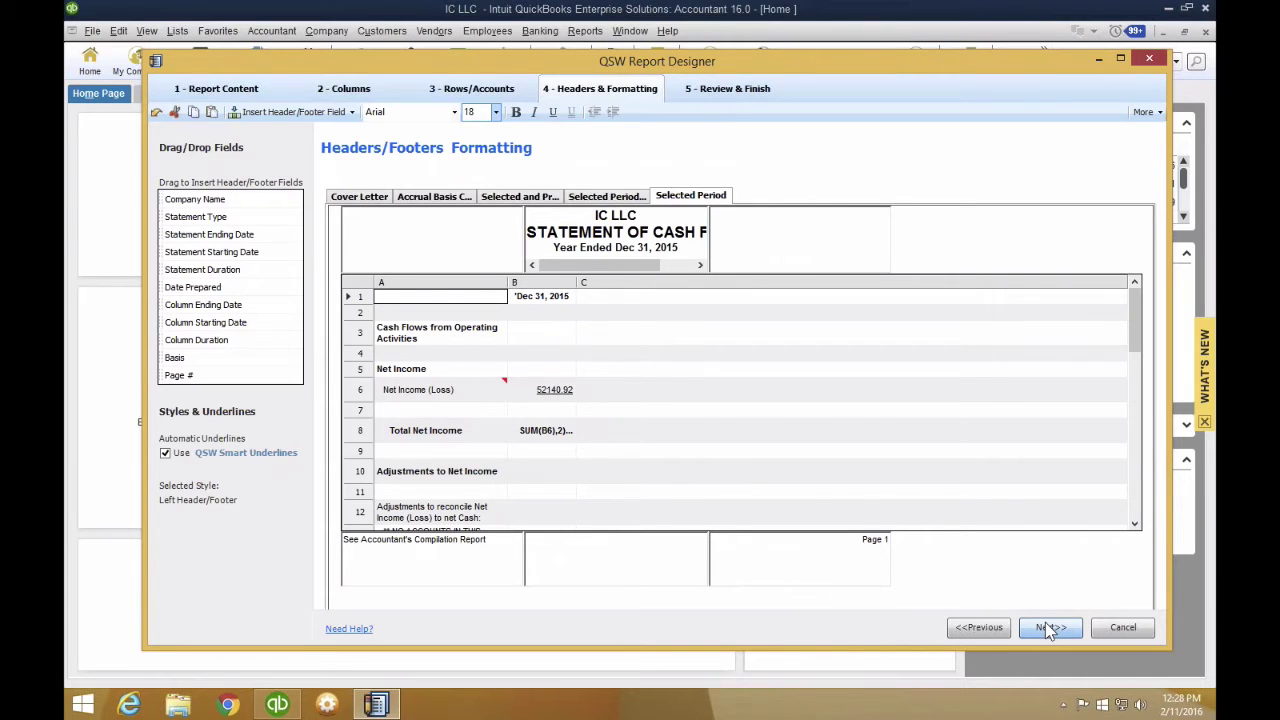
pyautogui.click(1048, 627)
pyautogui.click(1042, 627)
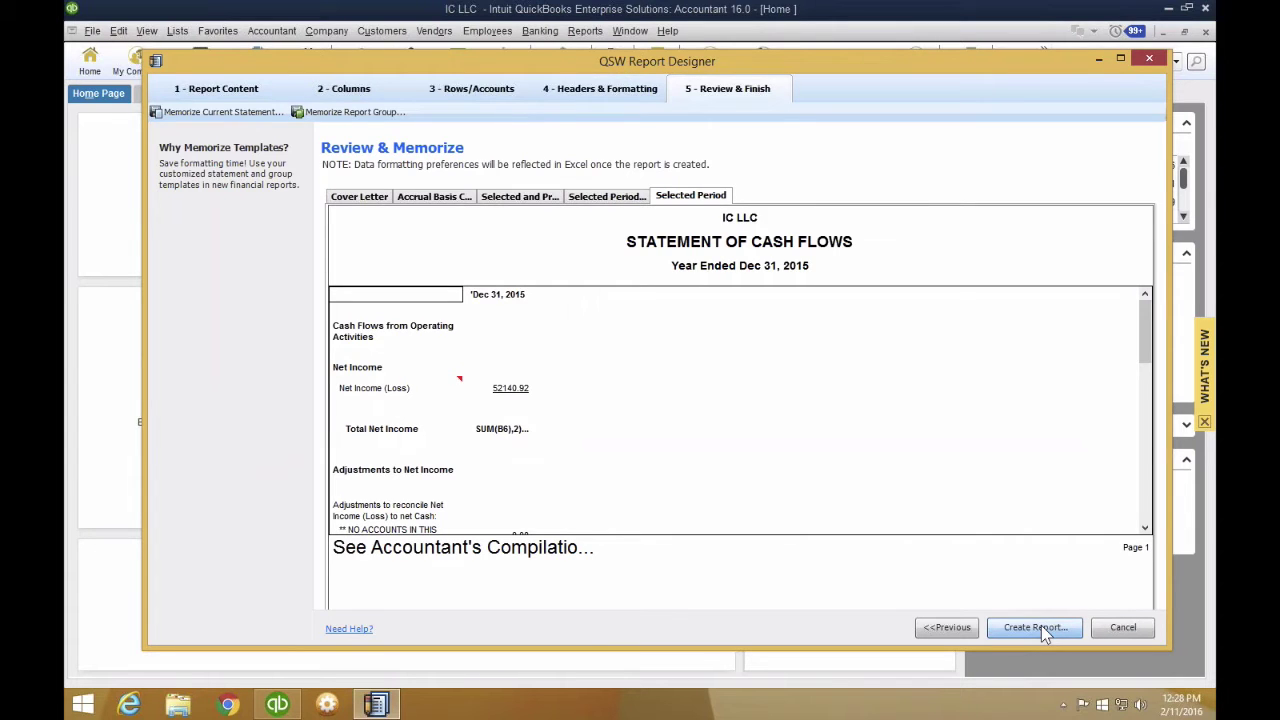
pyautogui.click(1041, 625)
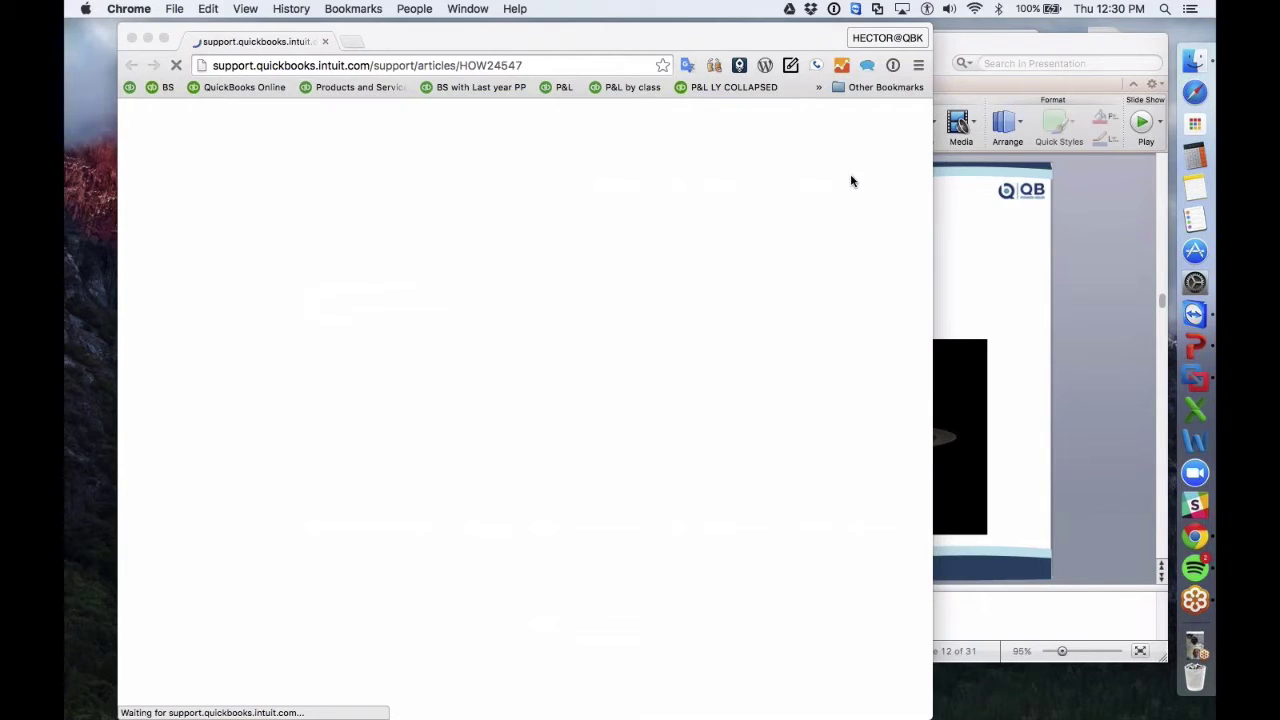
# - Review the Intuit support article HOW24547 on enabling QuickBooks Statement Writer 2013, 2014 and 2015 with Microsoft Office 2013
pyautogui.moveTo(932, 158); pyautogui.dragTo(1176, 160)
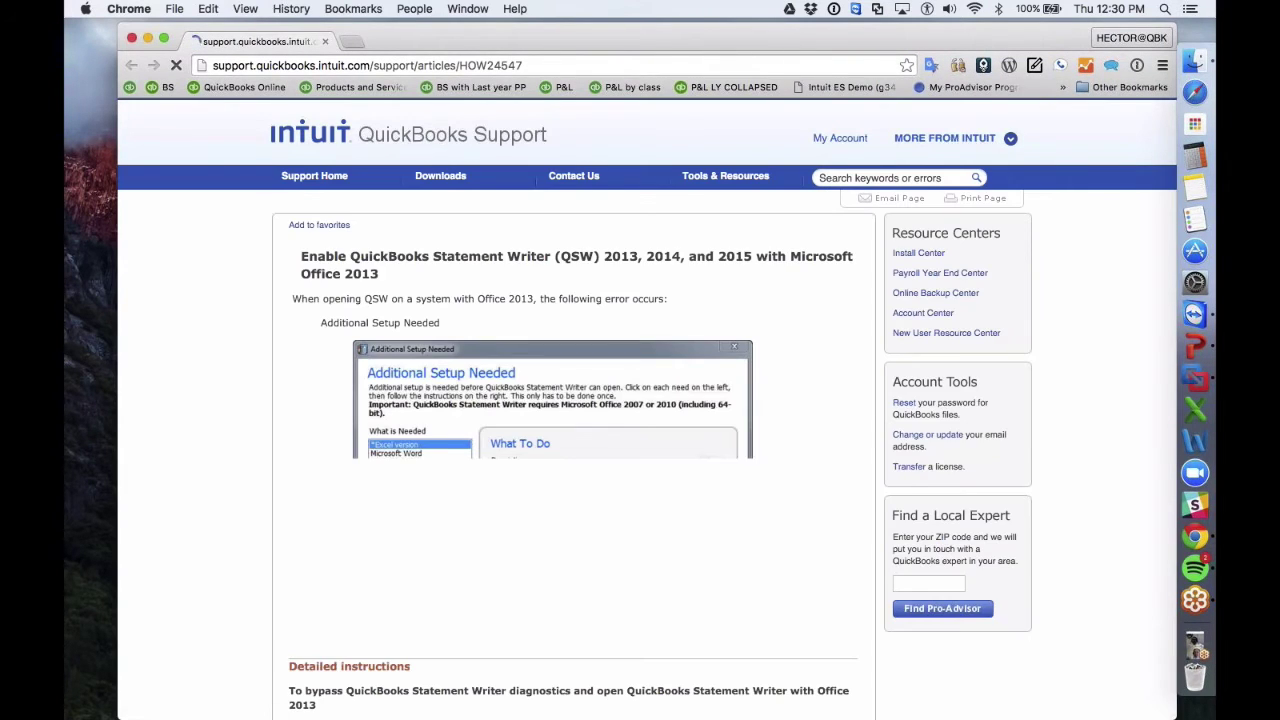
pyautogui.scroll(-3, 670, 304)
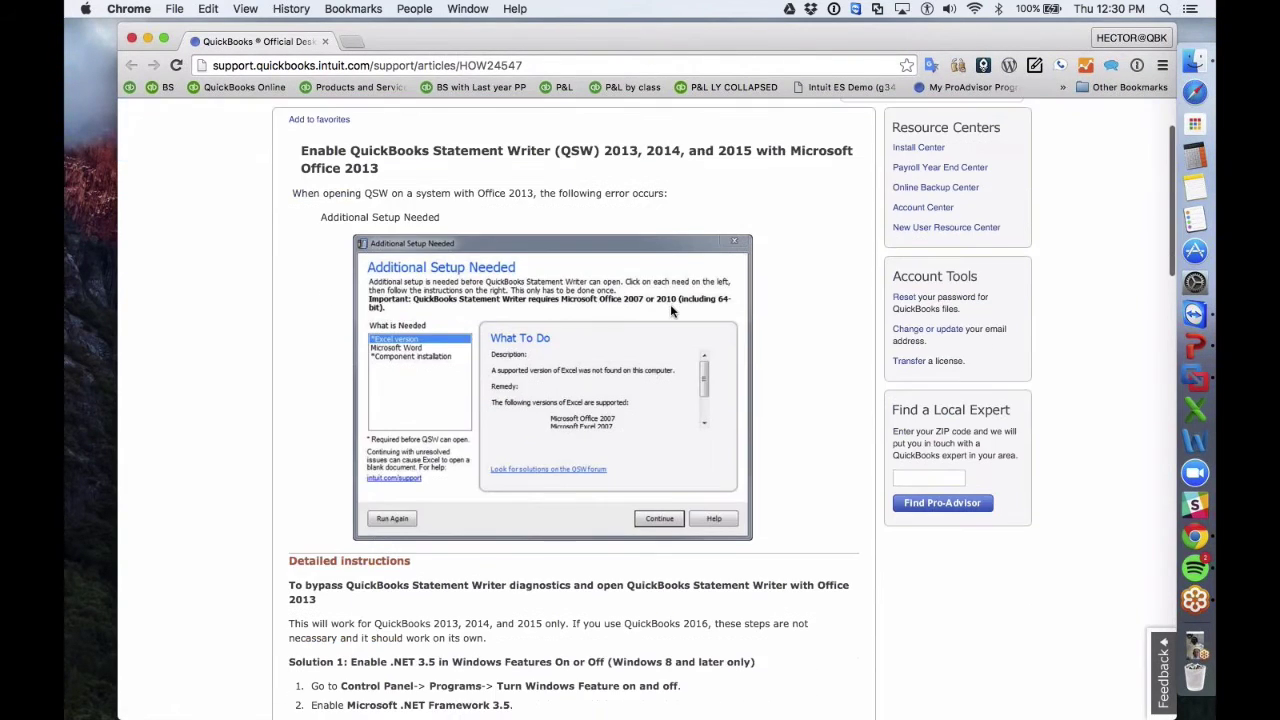
pyautogui.scroll(1, 671, 310)
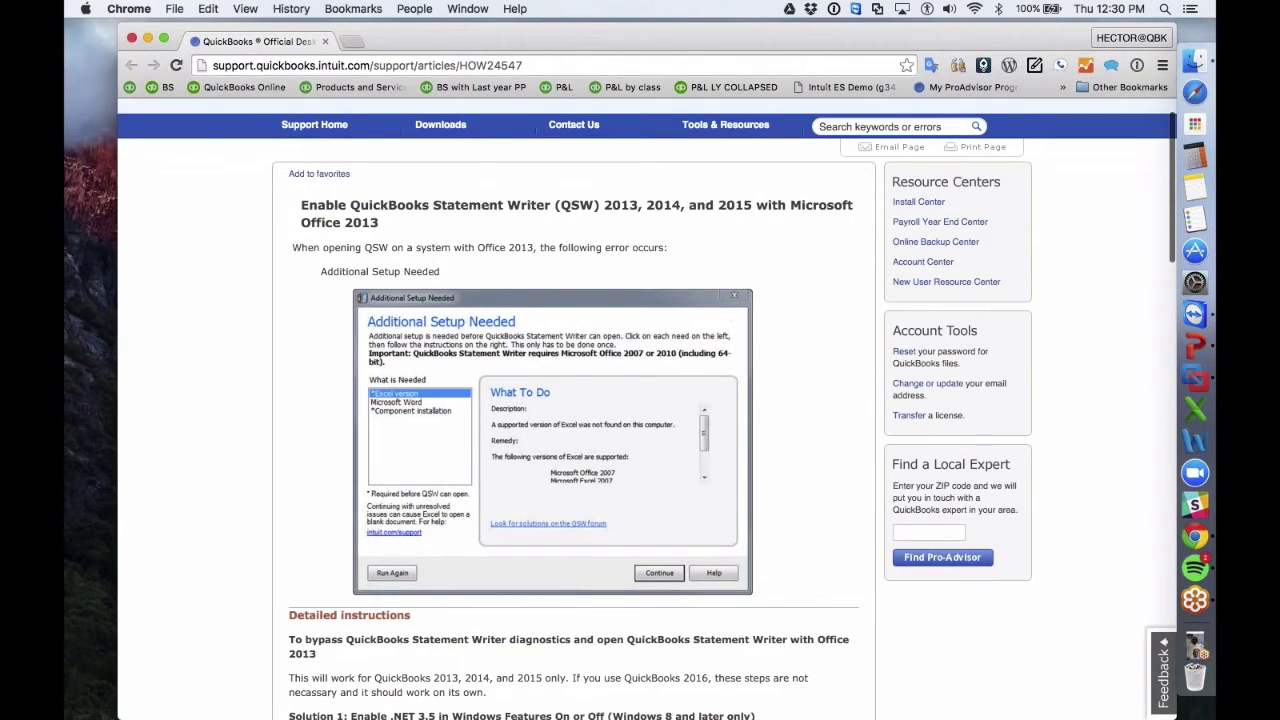
pyautogui.moveTo(100, 30); pyautogui.dragTo(64, 30)
pyautogui.scroll(-2, 620, 400)
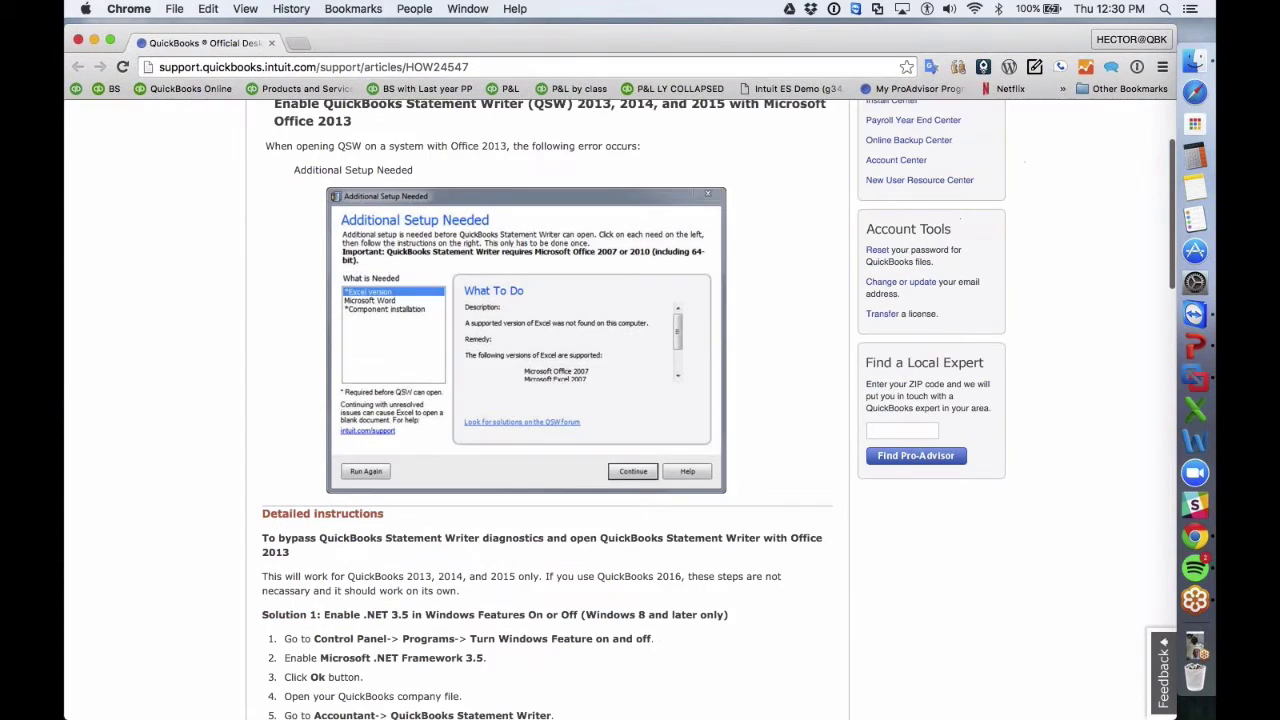
pyautogui.scroll(3, 620, 400)
pyautogui.scroll(-8, 620, 400)
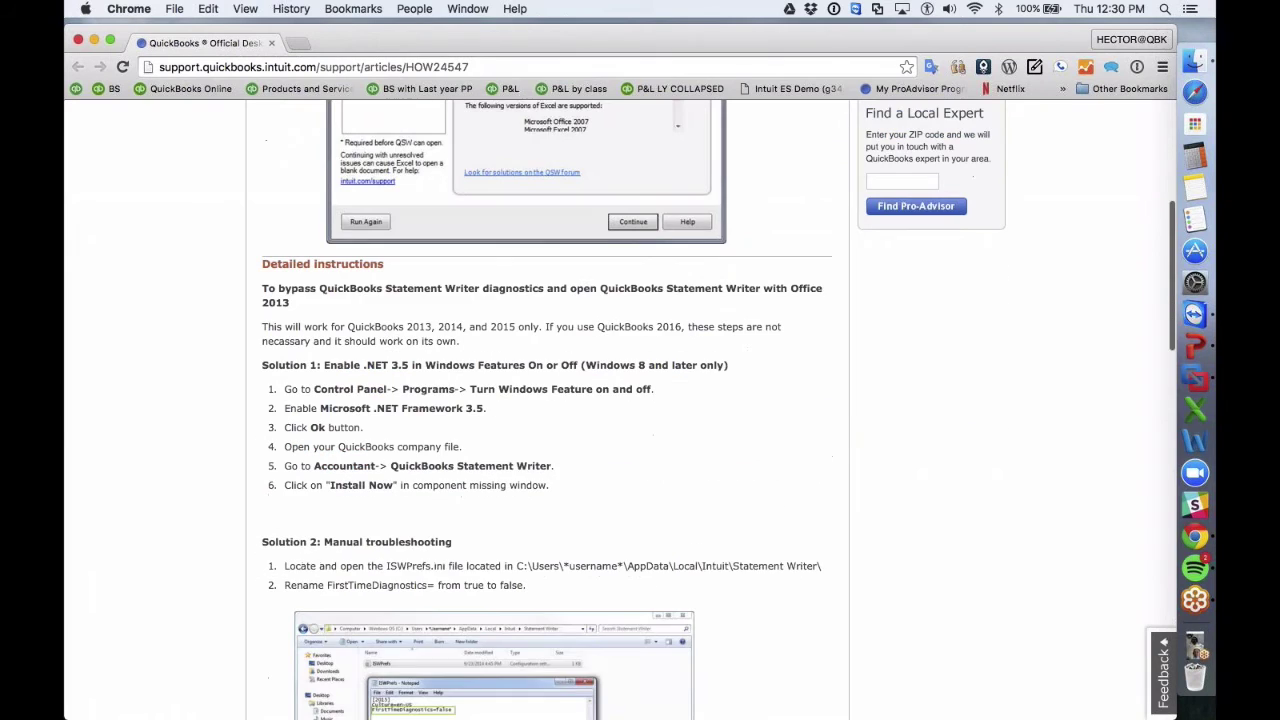
pyautogui.scroll(8, 620, 400)
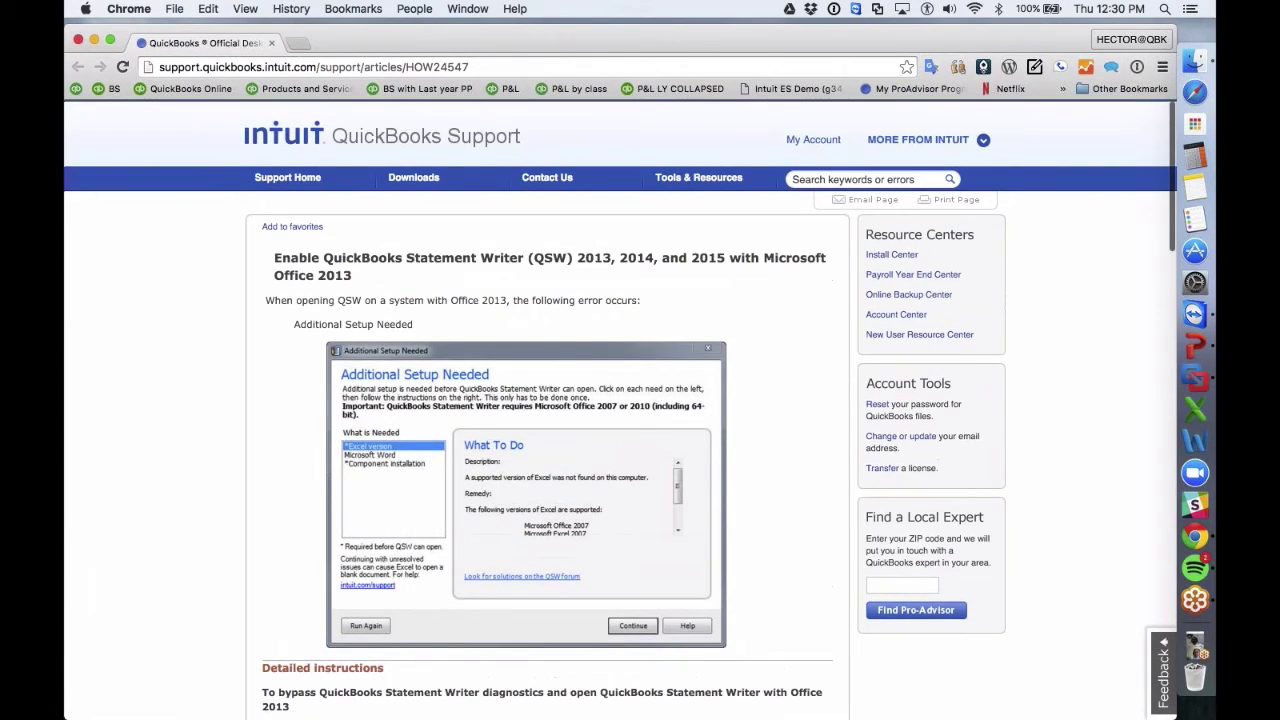
pyautogui.scroll(-10, 620, 400)
pyautogui.scroll(10, 620, 400)
pyautogui.scroll(3, 620, 400)
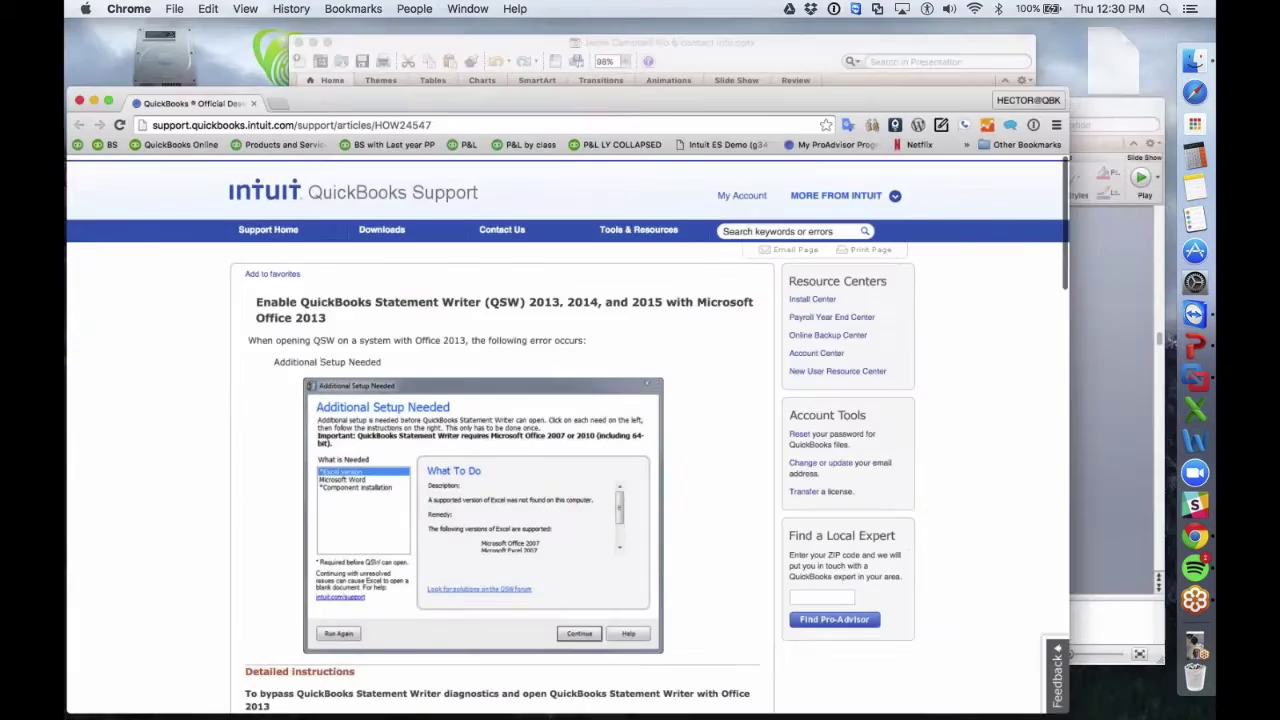
# - Switch back to the Statement Writer workbook in the Windows virtual machine and display the Income Statement sheet
pyautogui.hotkey('ctrl', 'Up')
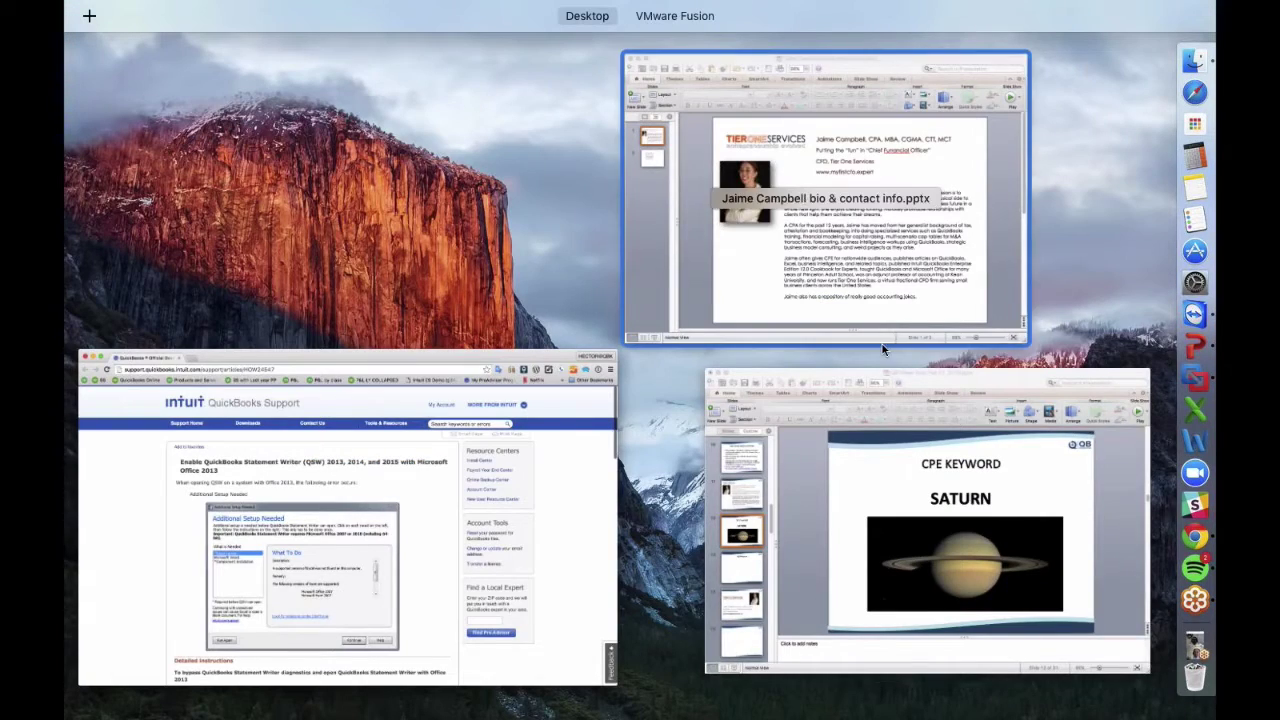
pyautogui.click(1190, 386)
pyautogui.click(1190, 386)
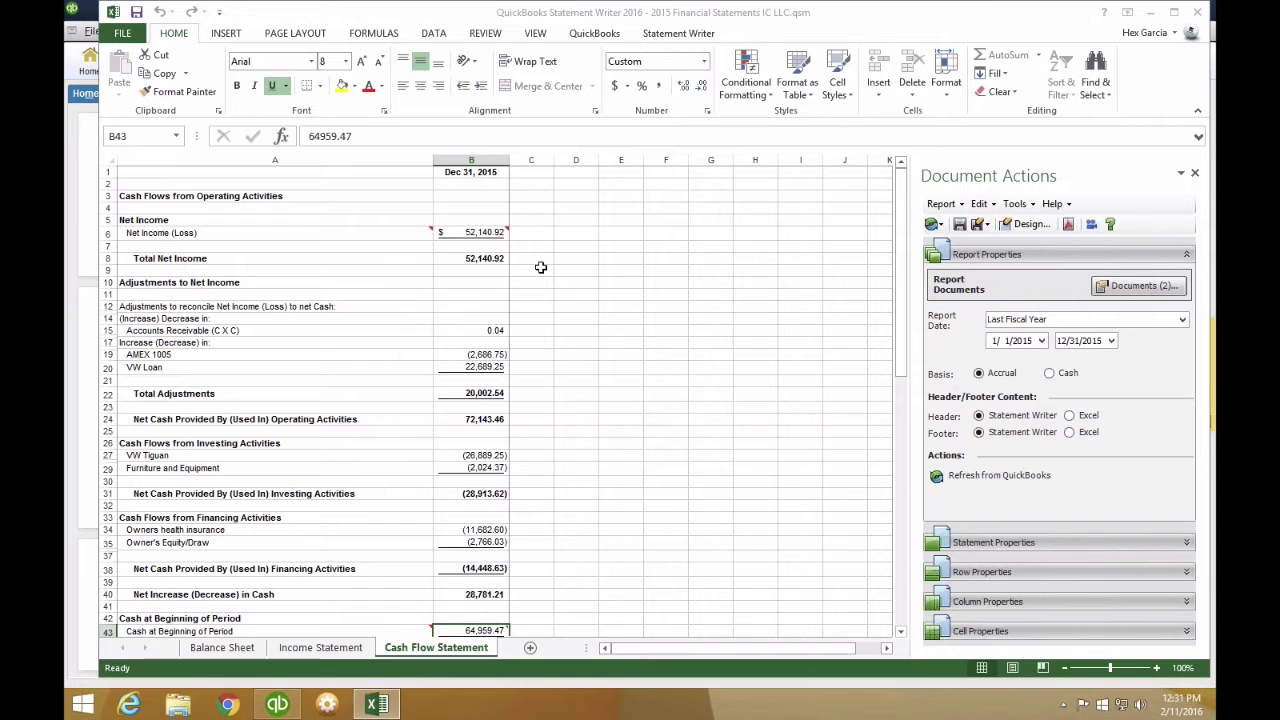
pyautogui.click(320, 648)
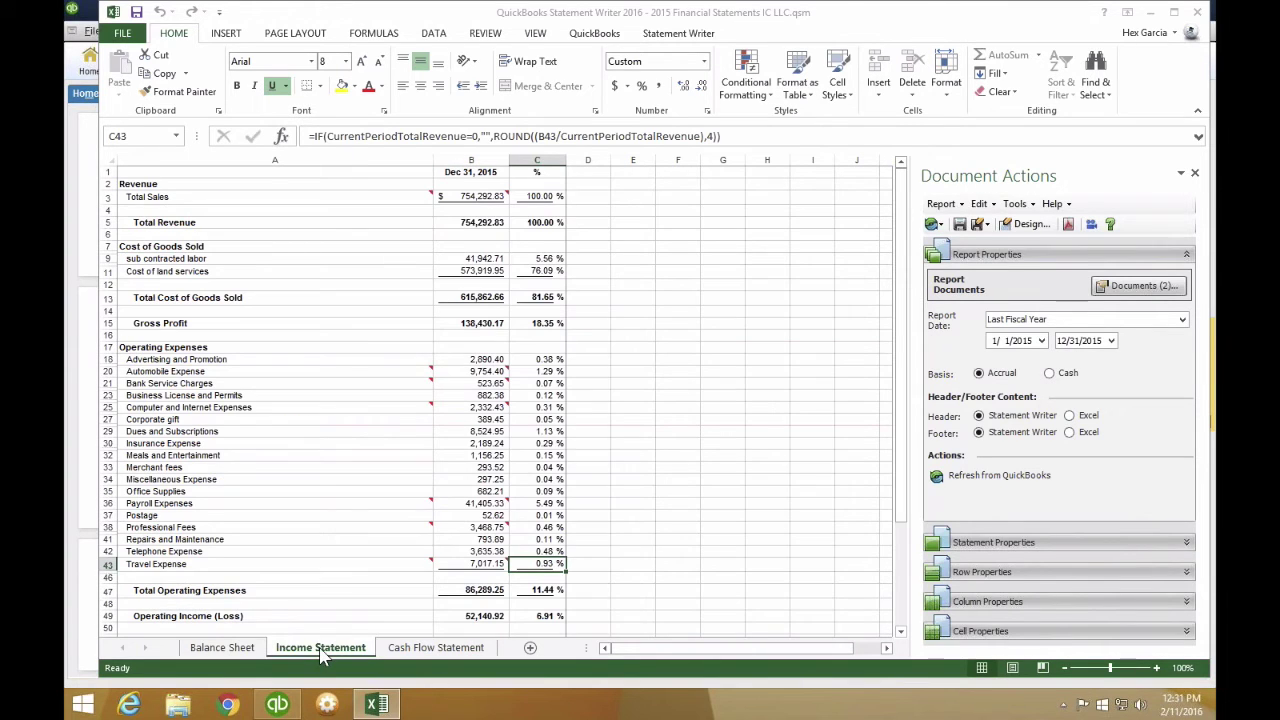
pyautogui.click(320, 648)
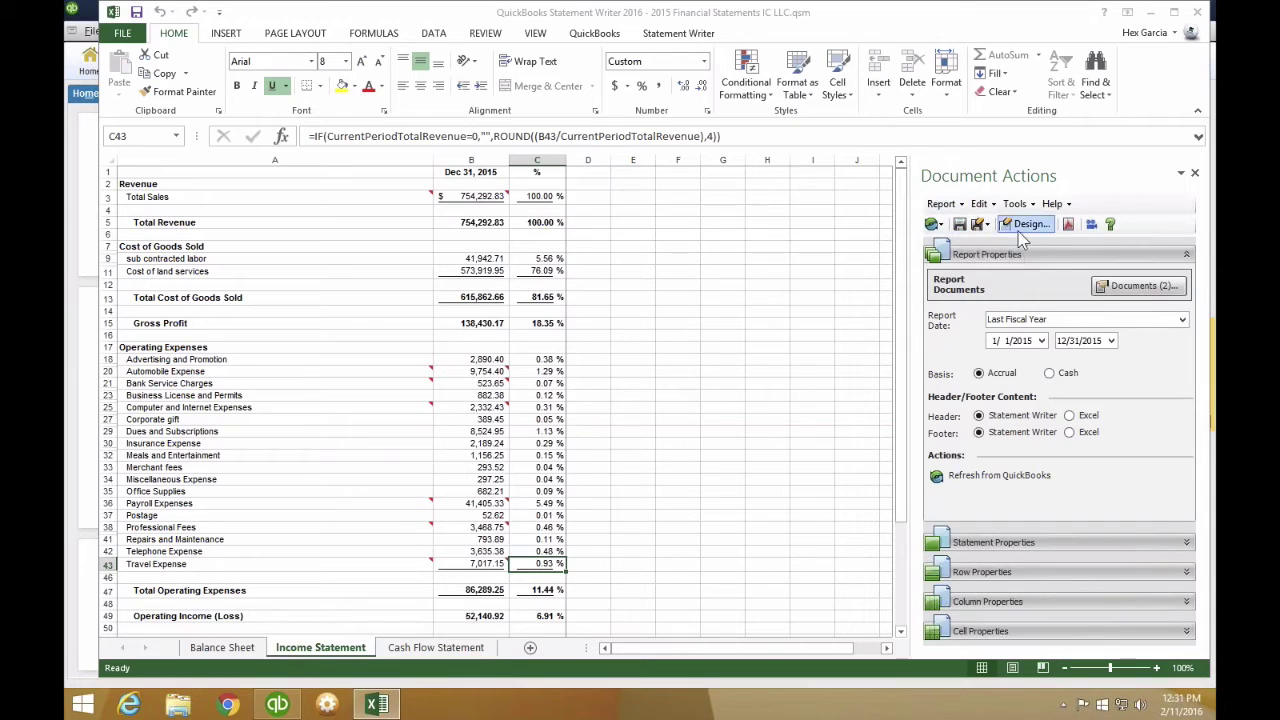
# - Examine the accounts combined in the Total Sales and Computer and Internet Expenses rows, and widen the Document Actions pane
pyautogui.moveTo(412, 197)
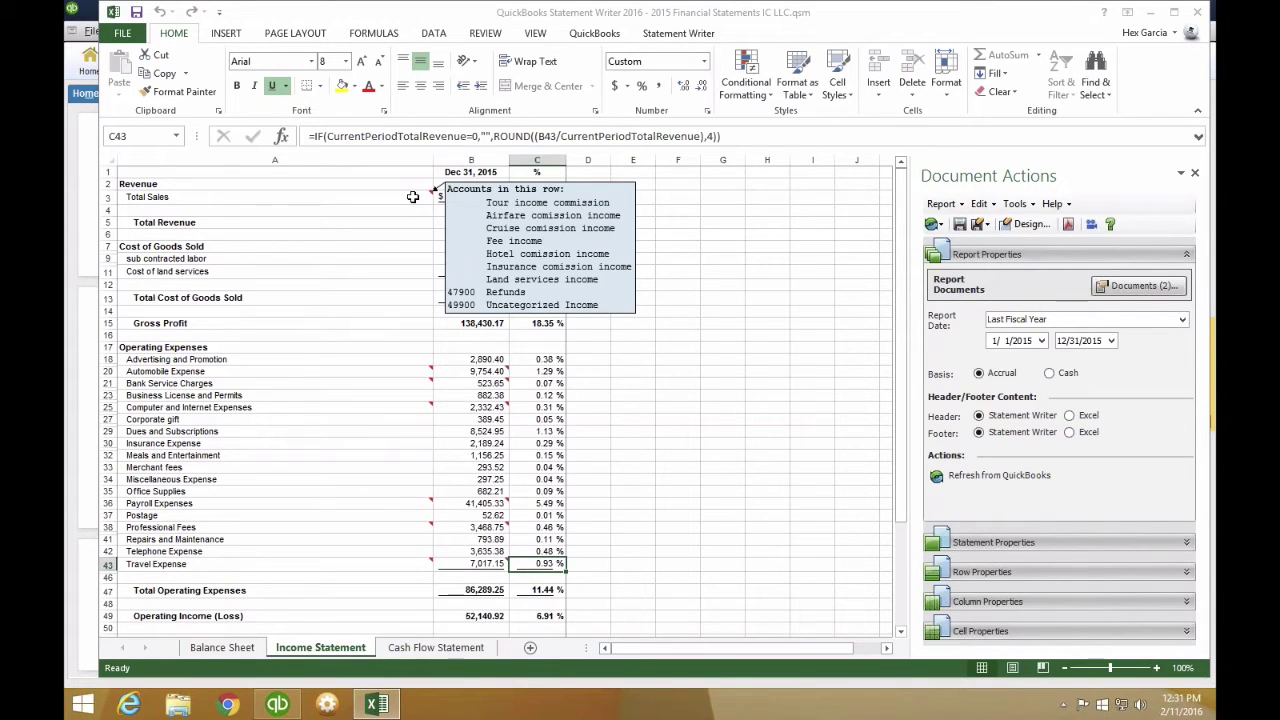
pyautogui.moveTo(478, 196)
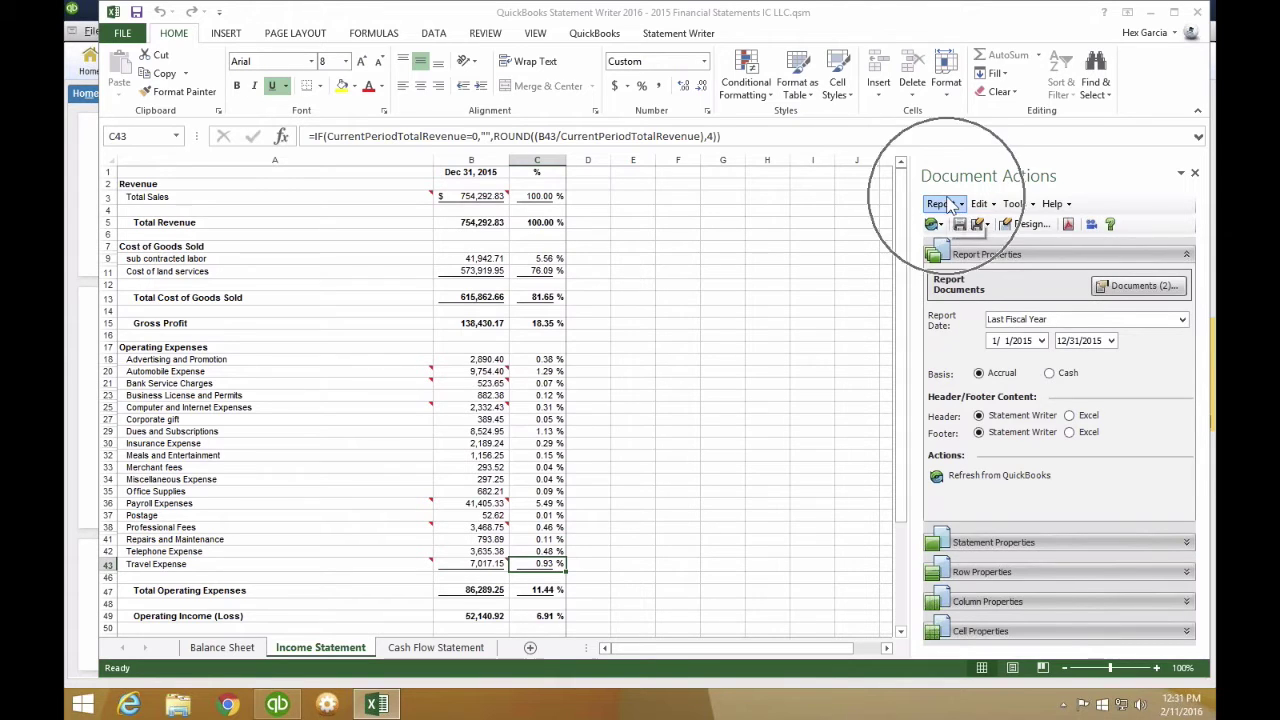
pyautogui.moveTo(912, 182); pyautogui.dragTo(862, 184)
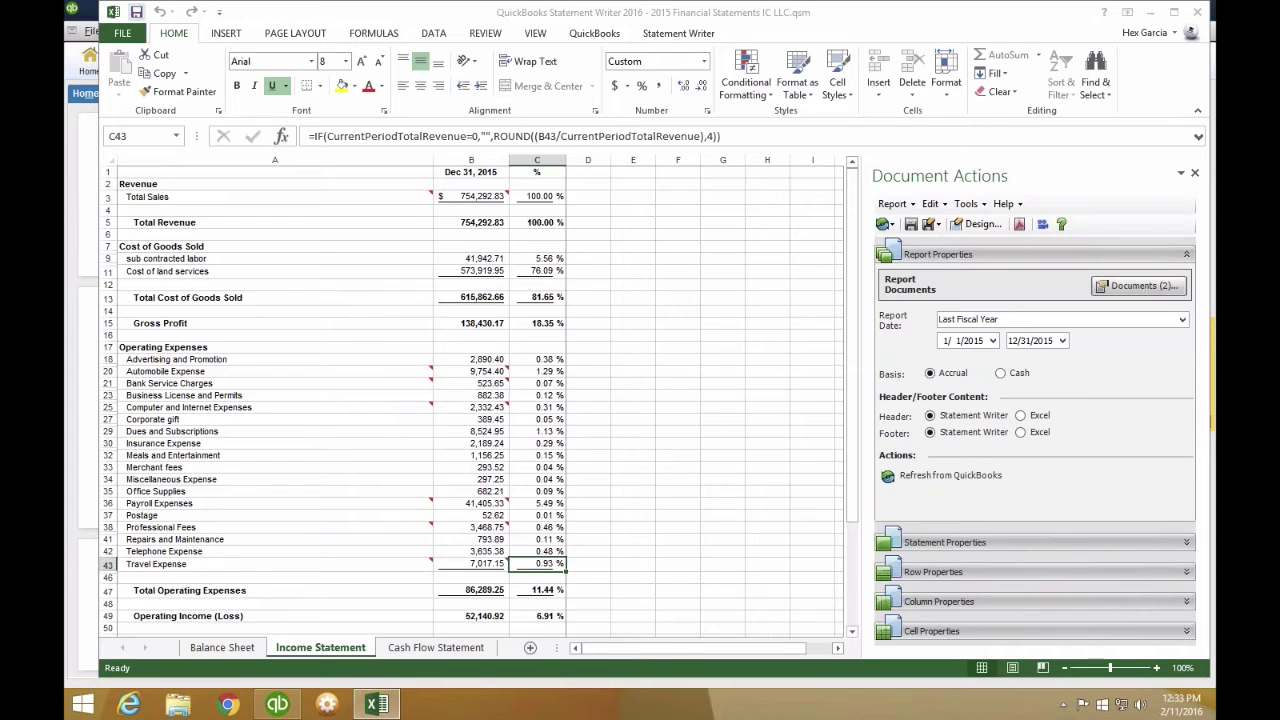
pyautogui.moveTo(506, 402)
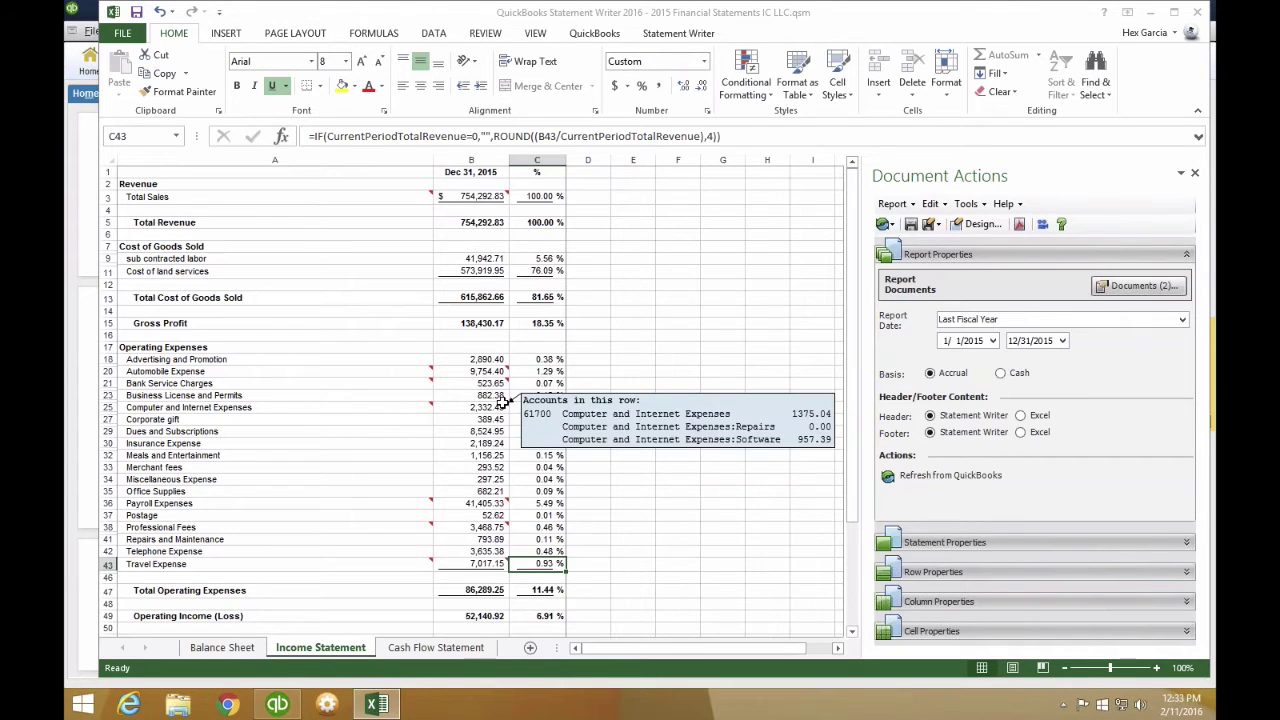
# - Hide the 2014 and Variance columns (C and D) on the Balance Sheet and widen column E
pyautogui.click(230, 648)
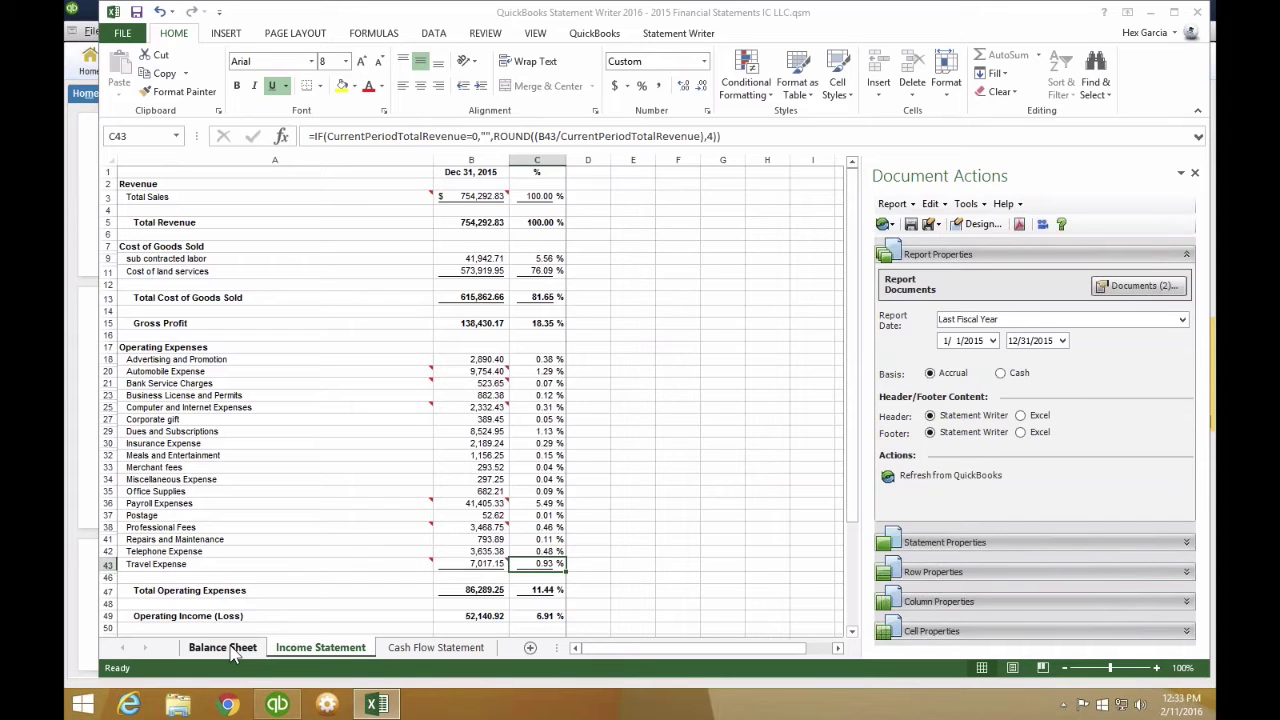
pyautogui.click(230, 648)
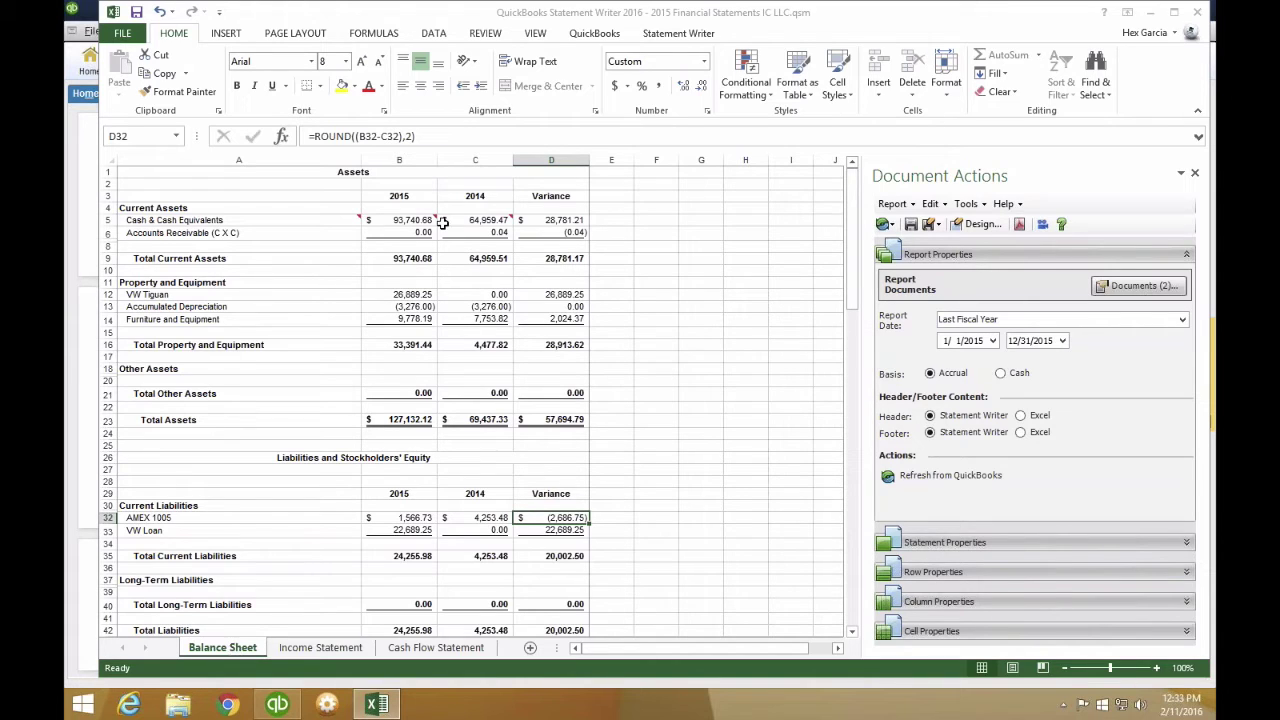
pyautogui.click(510, 160)
pyautogui.moveTo(520, 158); pyautogui.dragTo(550, 162)
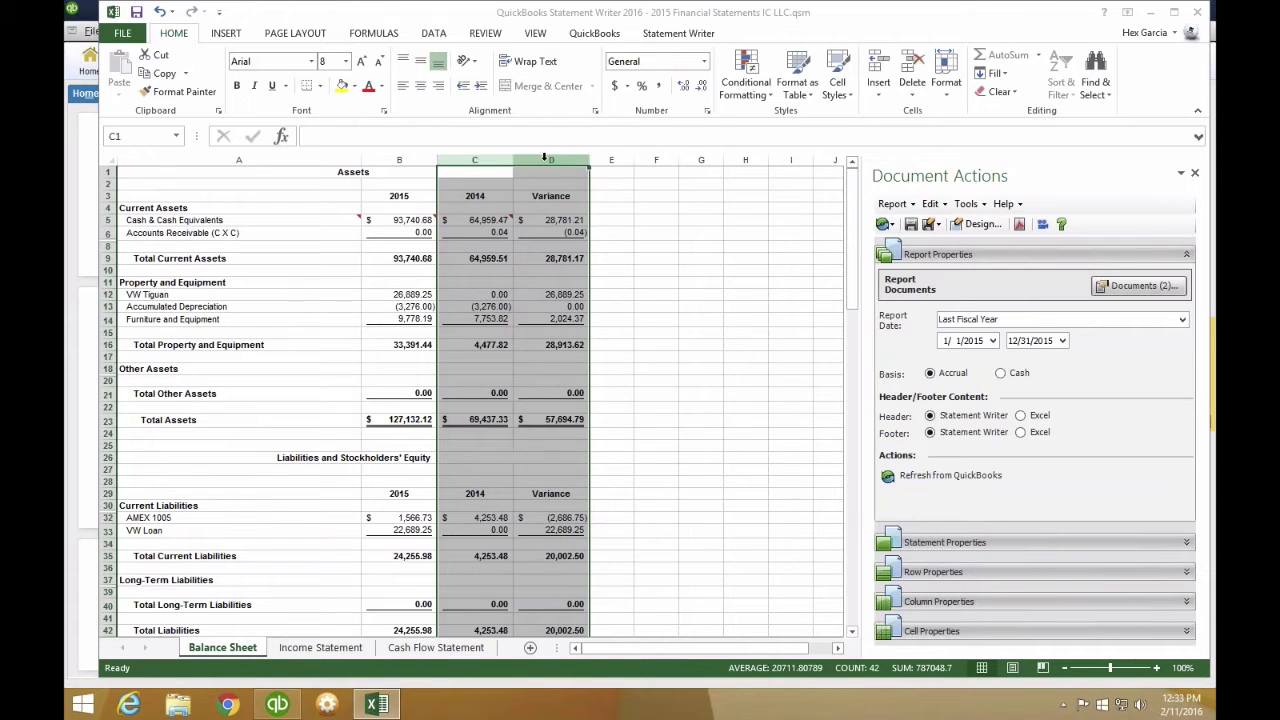
pyautogui.rightClick(548, 165)
pyautogui.click(581, 368)
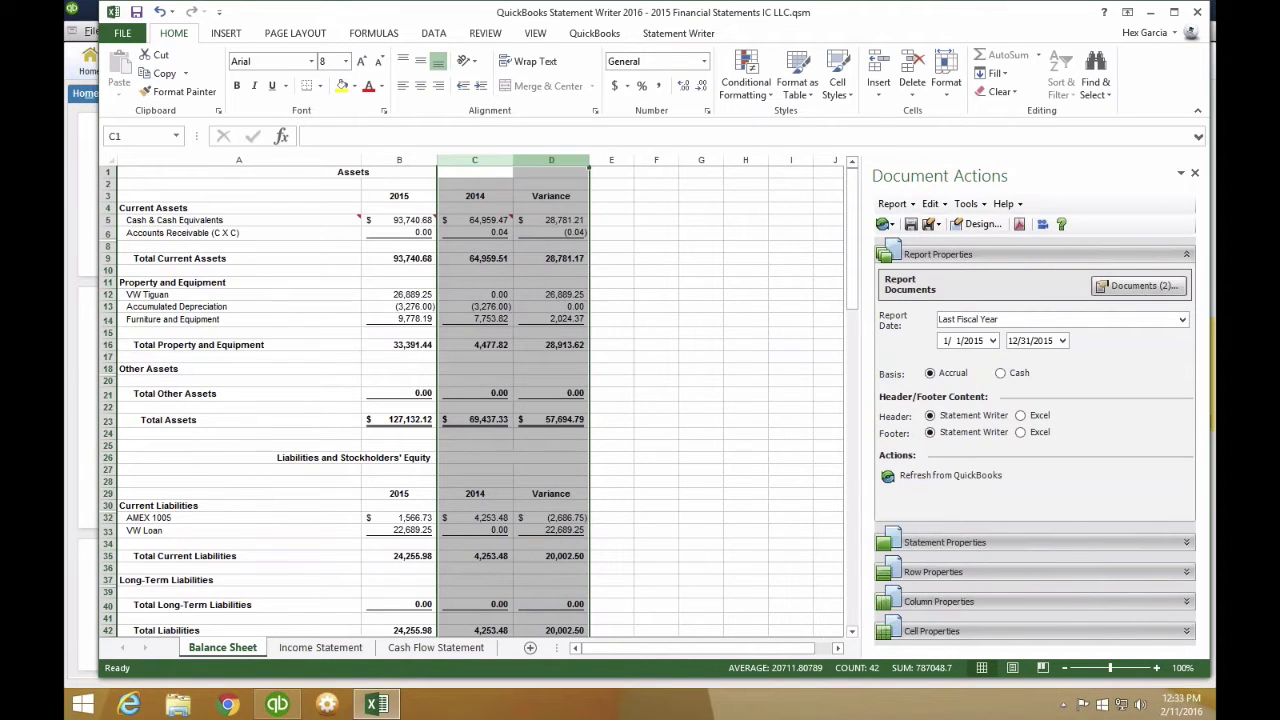
pyautogui.click(593, 369)
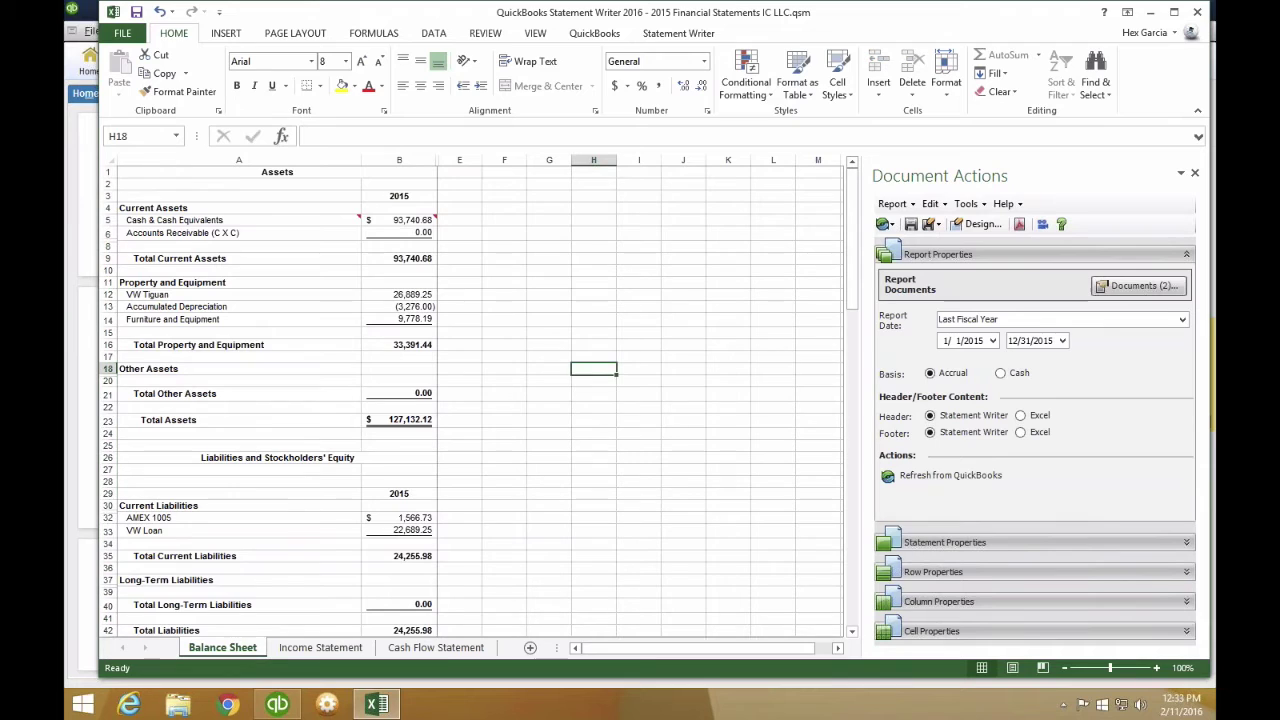
pyautogui.moveTo(482, 162); pyautogui.dragTo(554, 165)
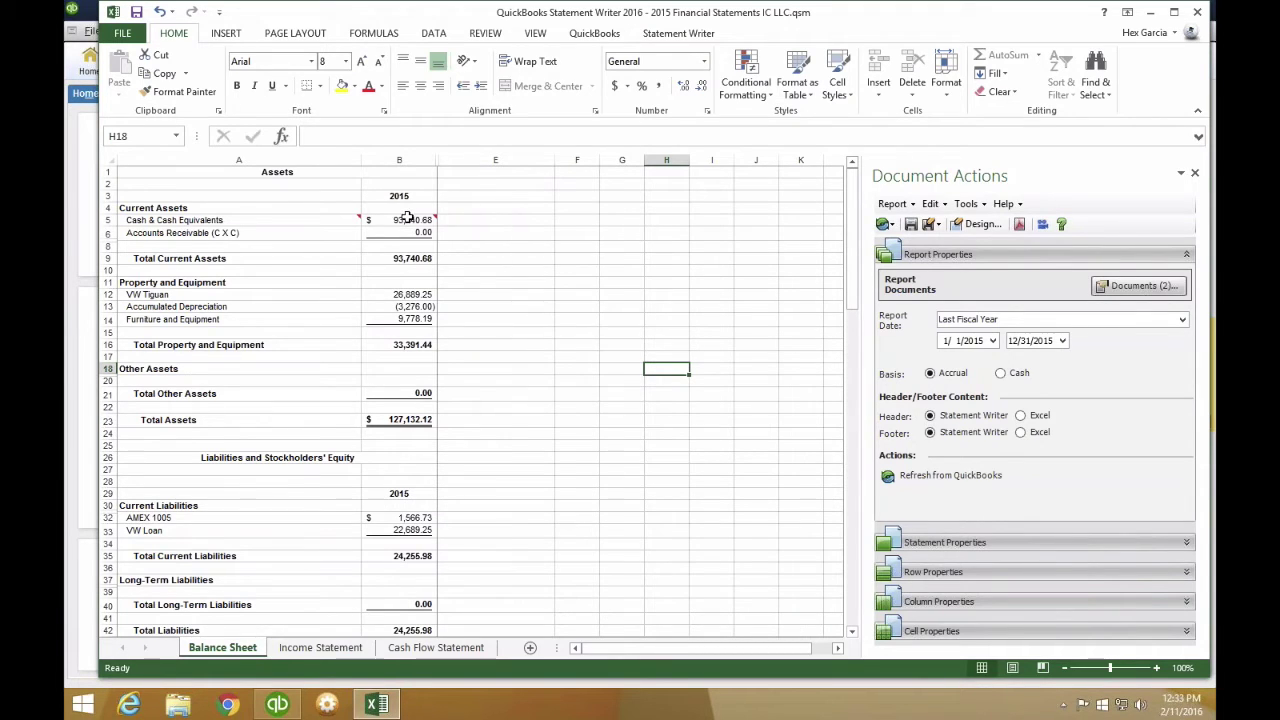
# - Try to round the 2015 Cash & Cash Equivalents amount to whole dollars in cell E5 with =ROUND(B5,0)
pyautogui.click(470, 221)
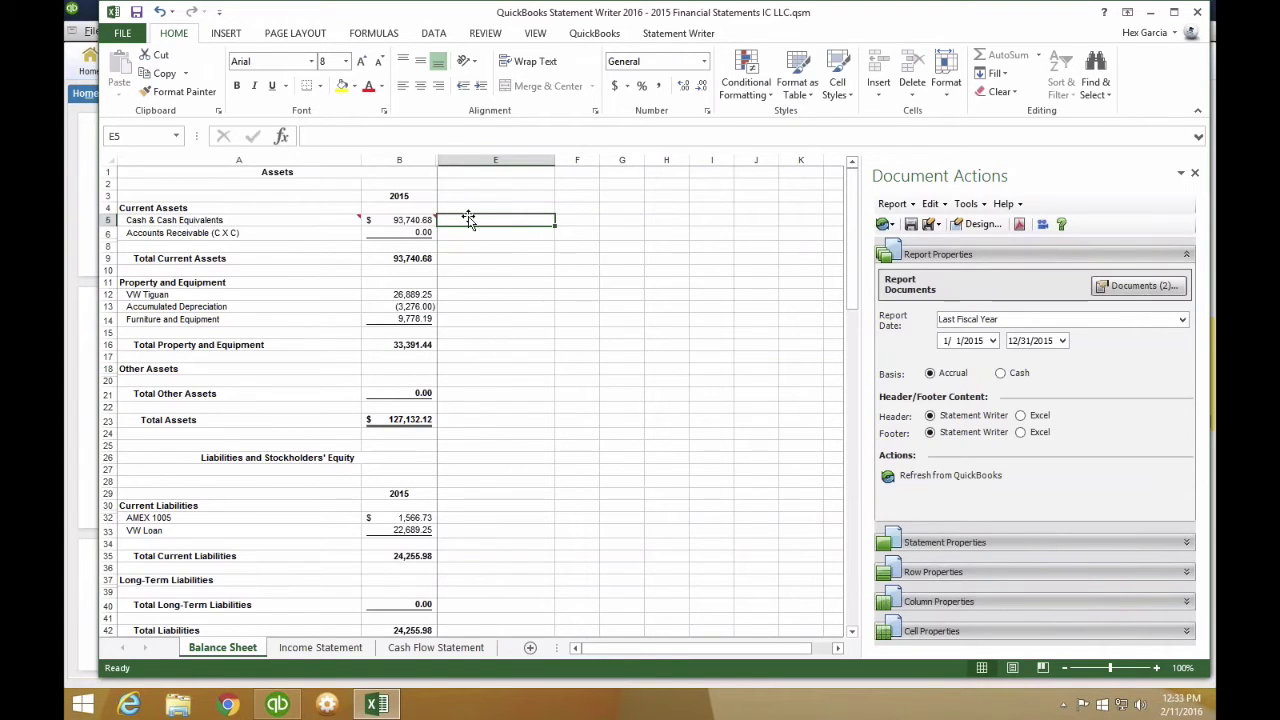
pyautogui.write('=ROUND')
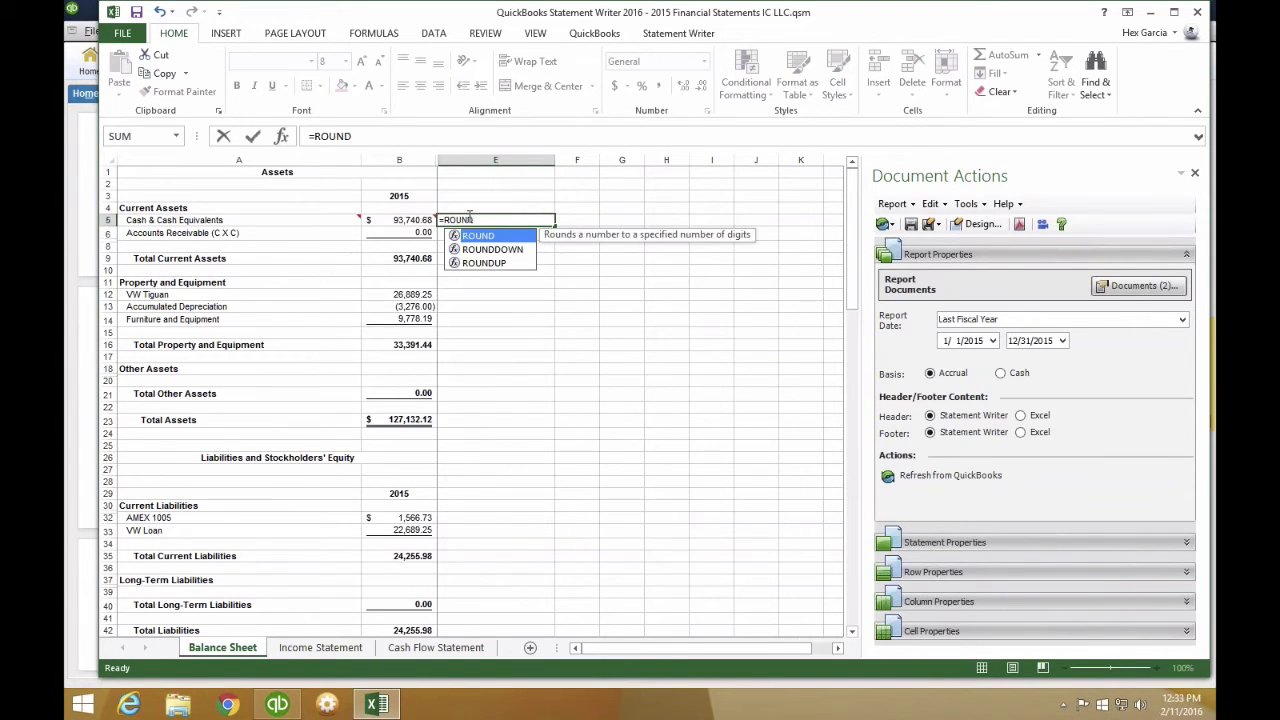
pyautogui.write('(')
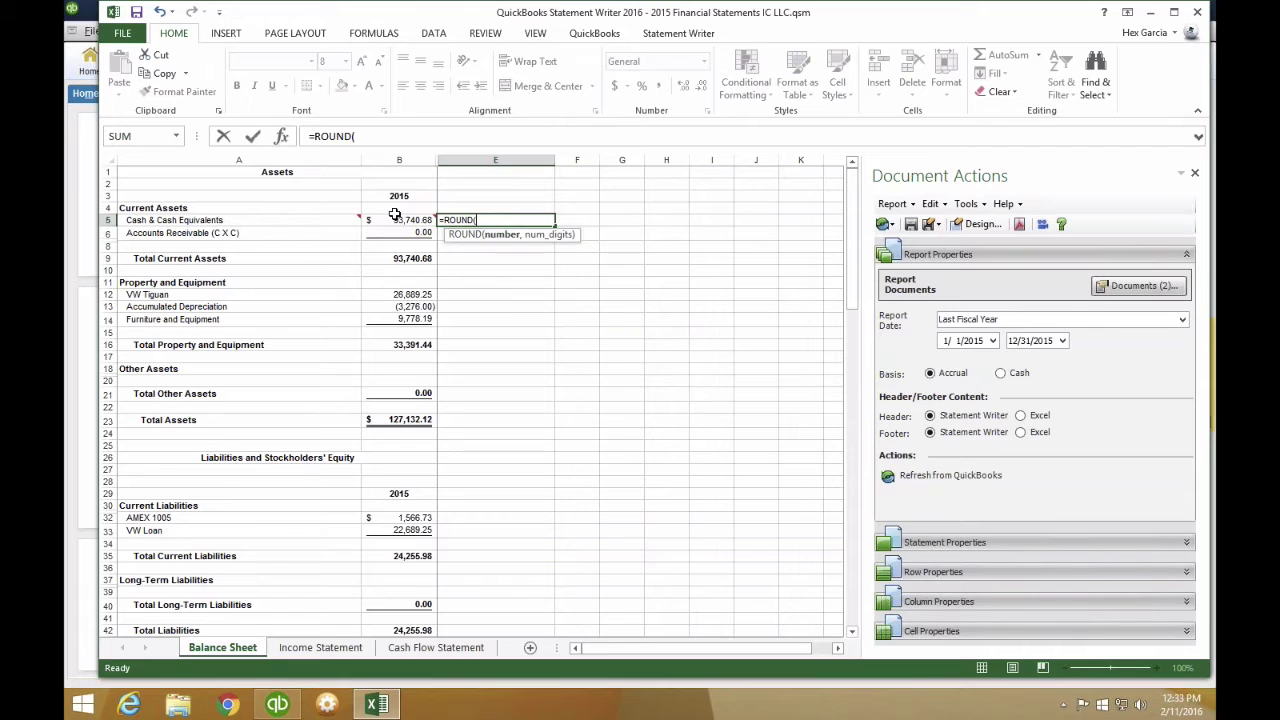
pyautogui.moveTo(399, 218)
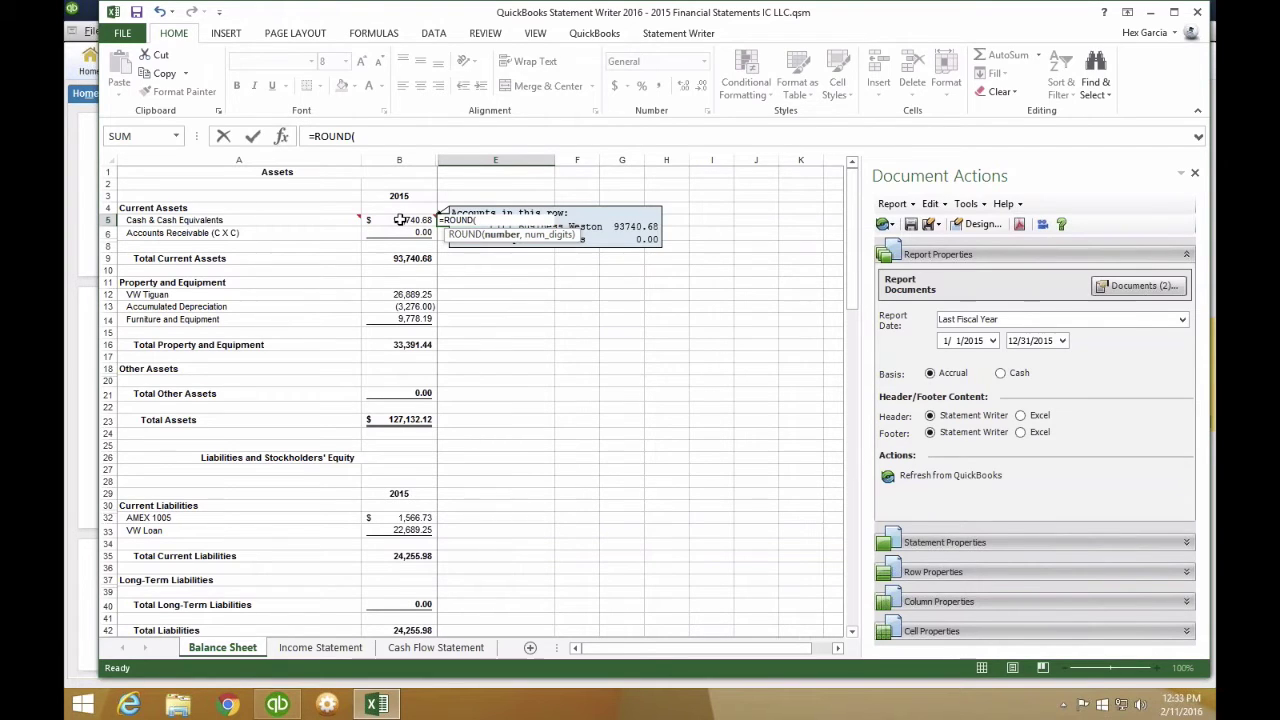
pyautogui.click(399, 219)
pyautogui.click(395, 135)
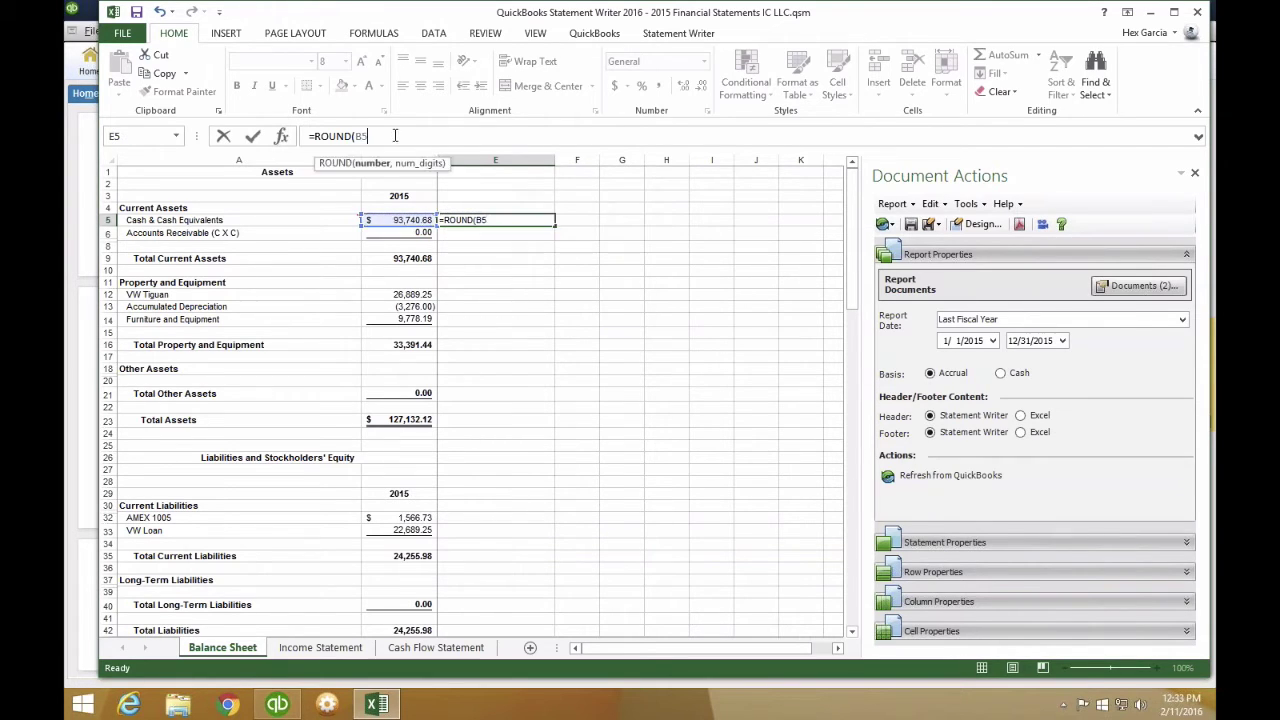
pyautogui.write(',0')
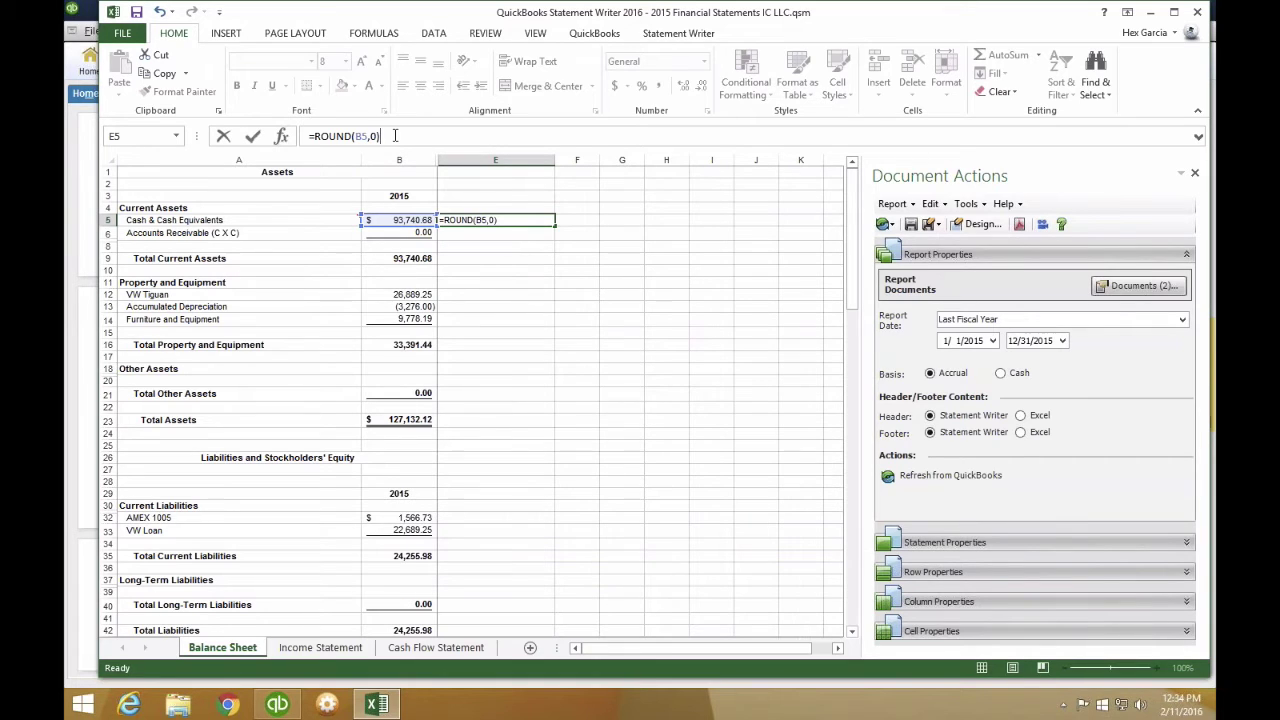
pyautogui.press('Return')
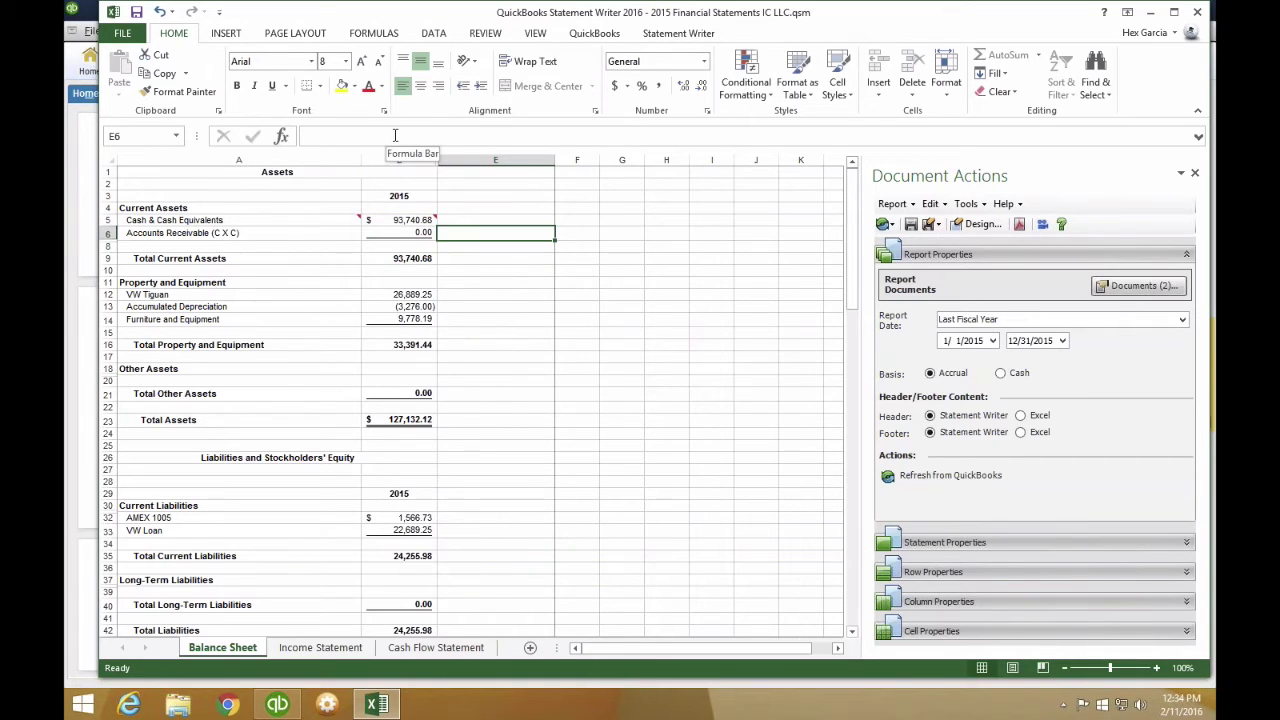
# - Enter the formula =ROUND(B5,0) in cell E5, beside the Cash & Cash Equivalents amount
pyautogui.click(491, 219)
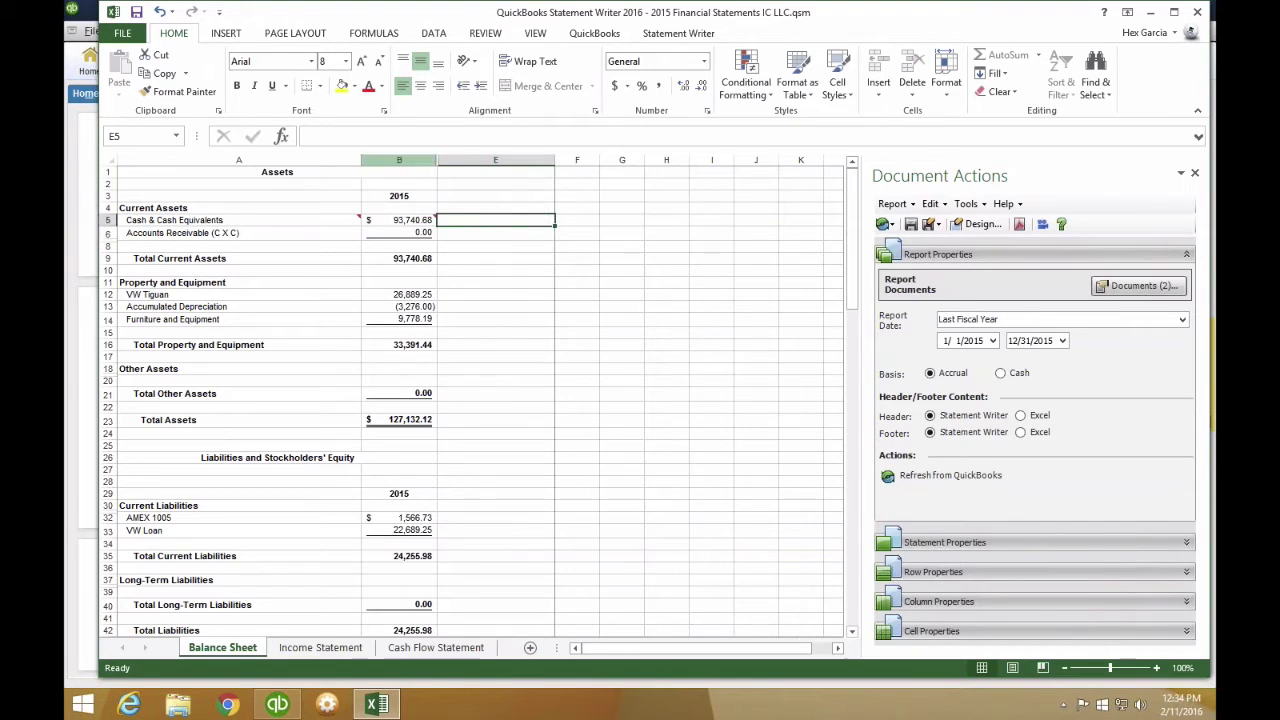
pyautogui.click(375, 138)
pyautogui.write('=ROUN')
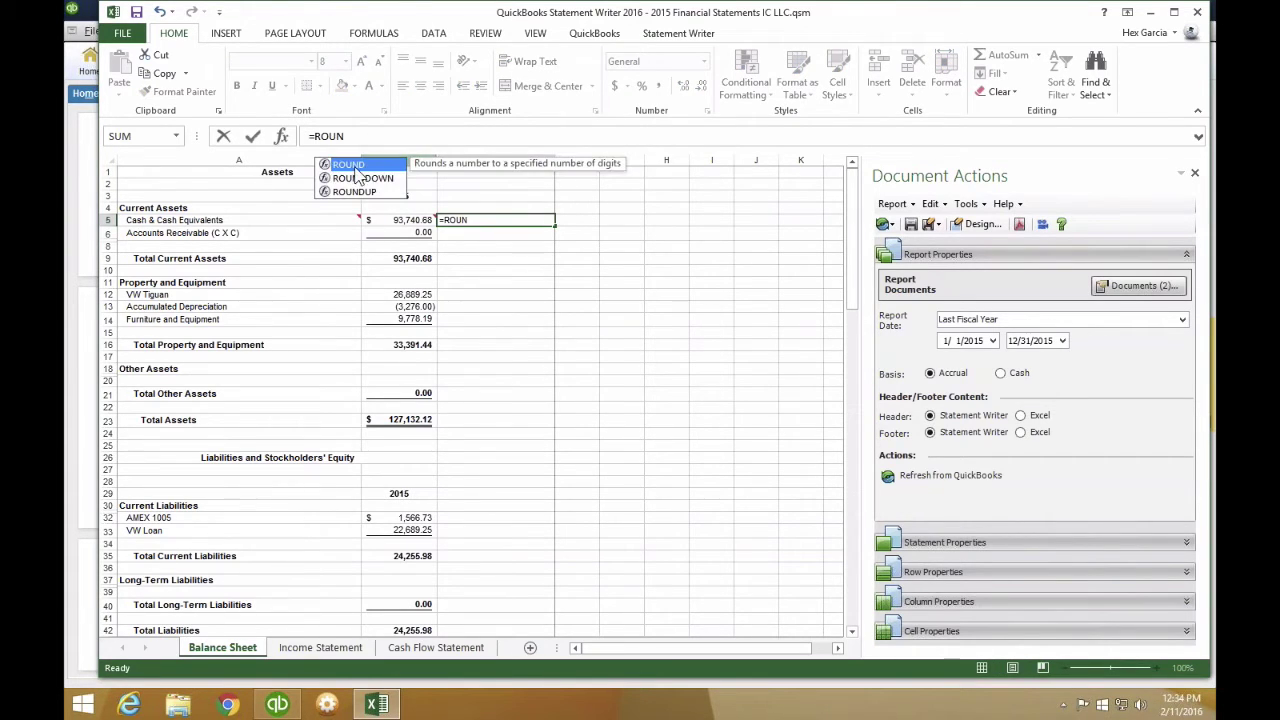
pyautogui.press('Tab')
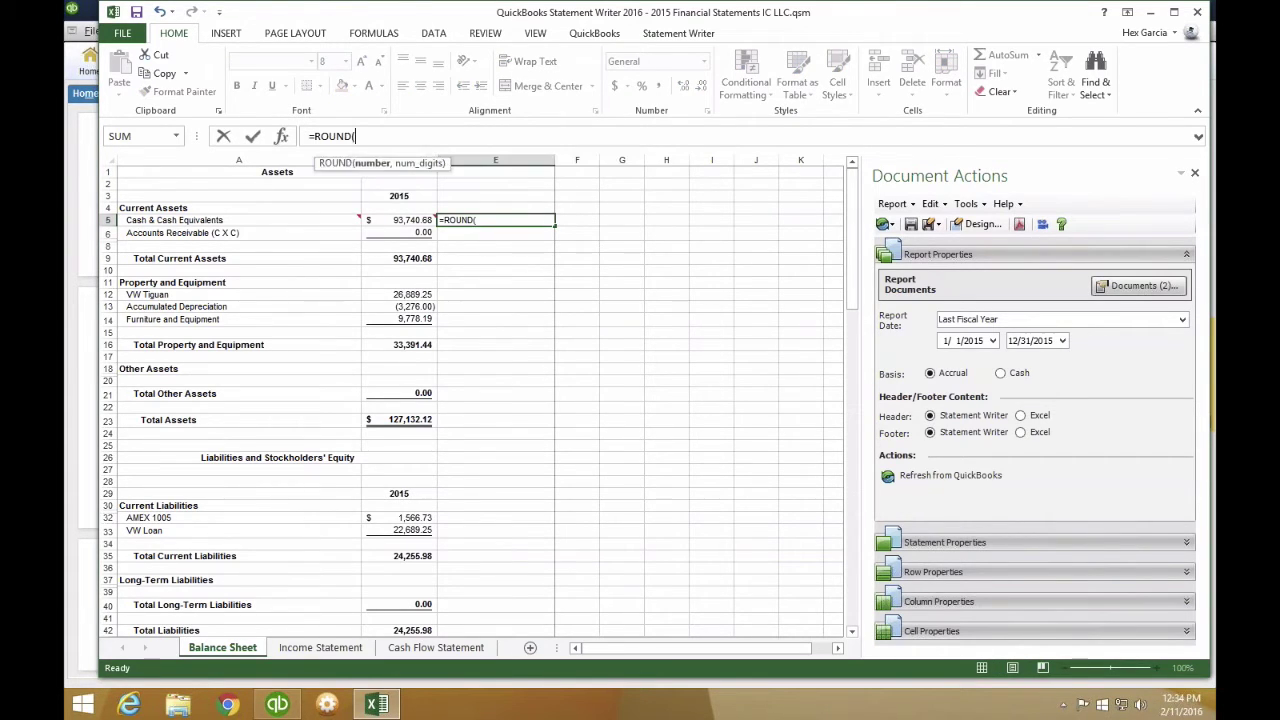
pyautogui.click(412, 222)
pyautogui.write(',0')
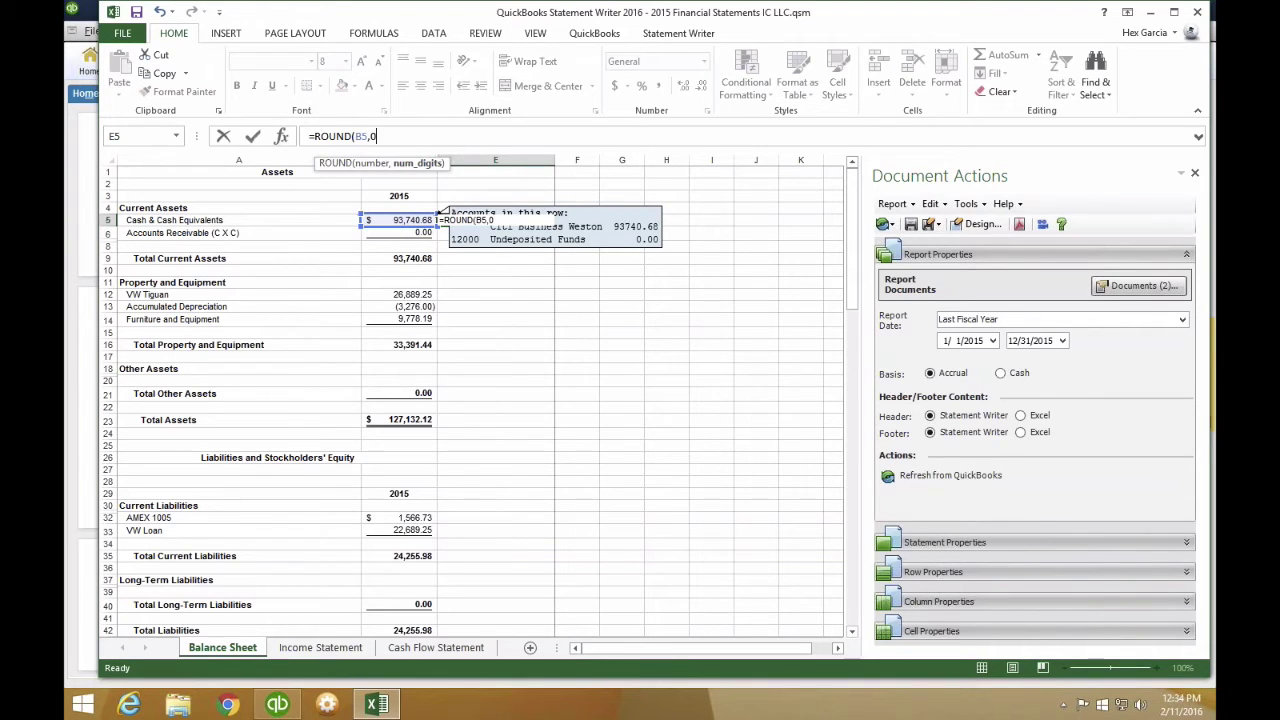
pyautogui.press('Return')
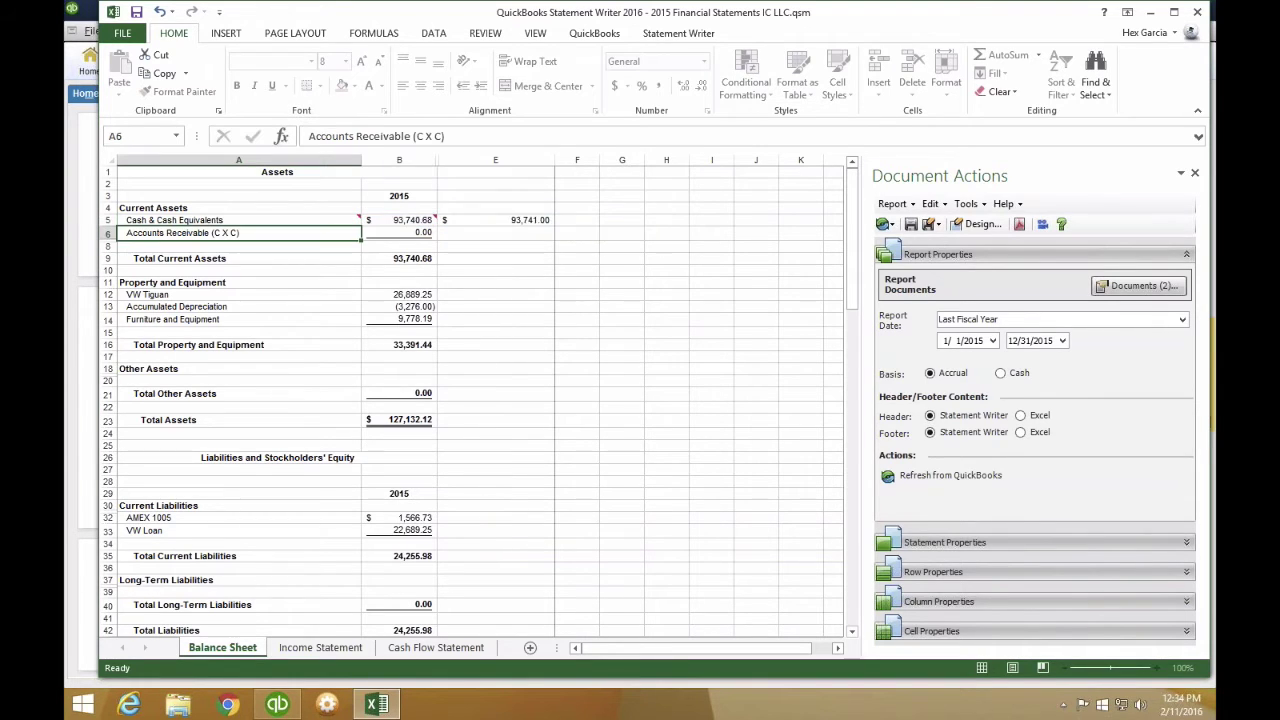
# - Copy the rounding formula from cell E5 into cell E6 for Accounts Receivable (C X C)
pyautogui.click(517, 219)
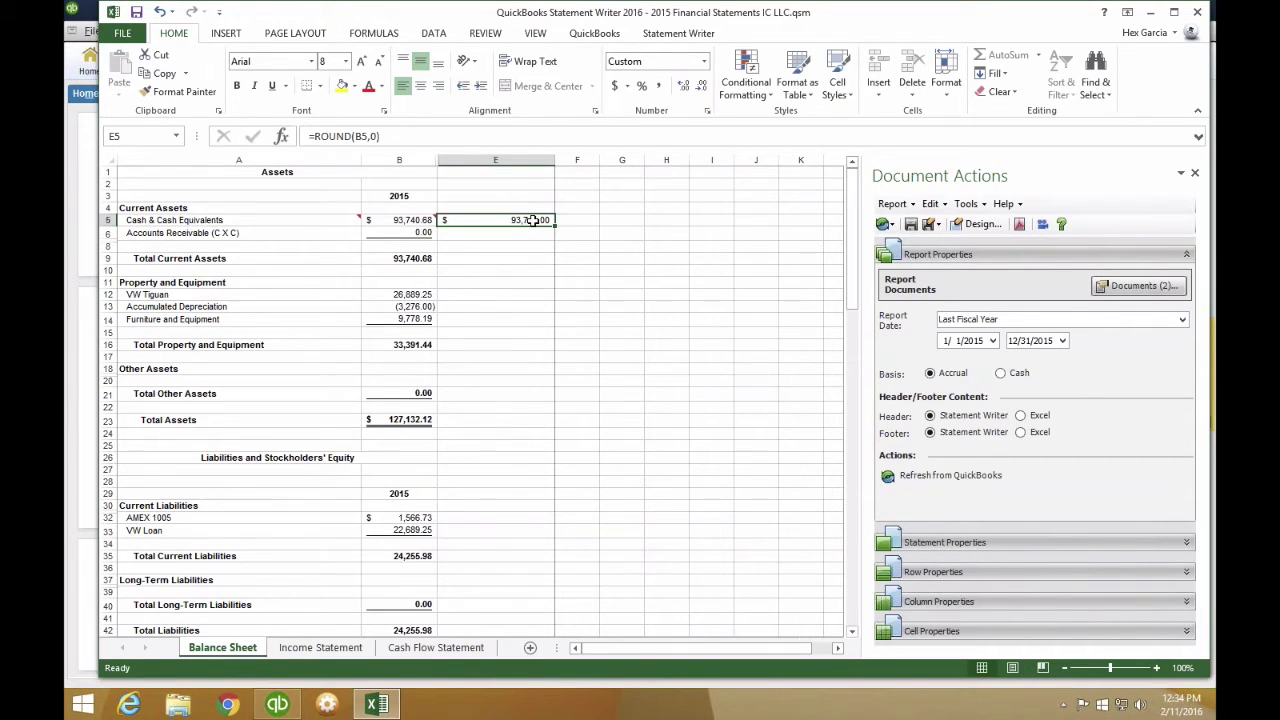
pyautogui.hotkey('ctrl', 'c')
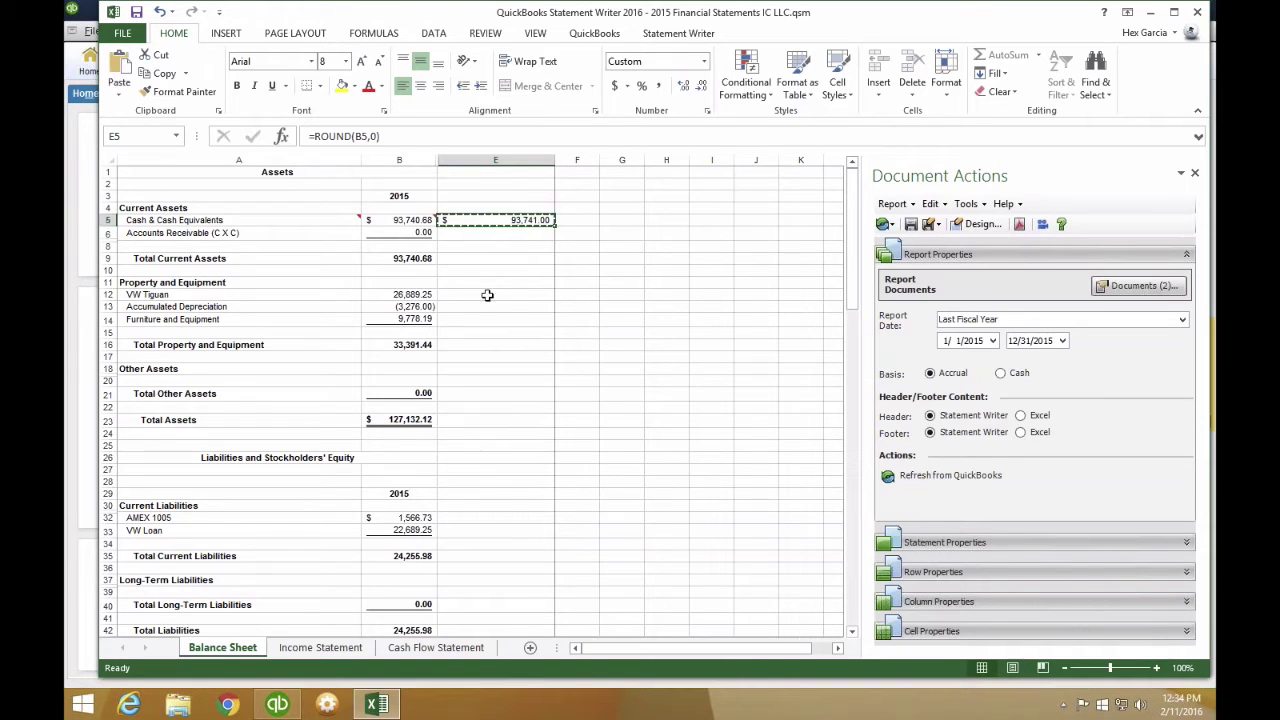
pyautogui.click(488, 229)
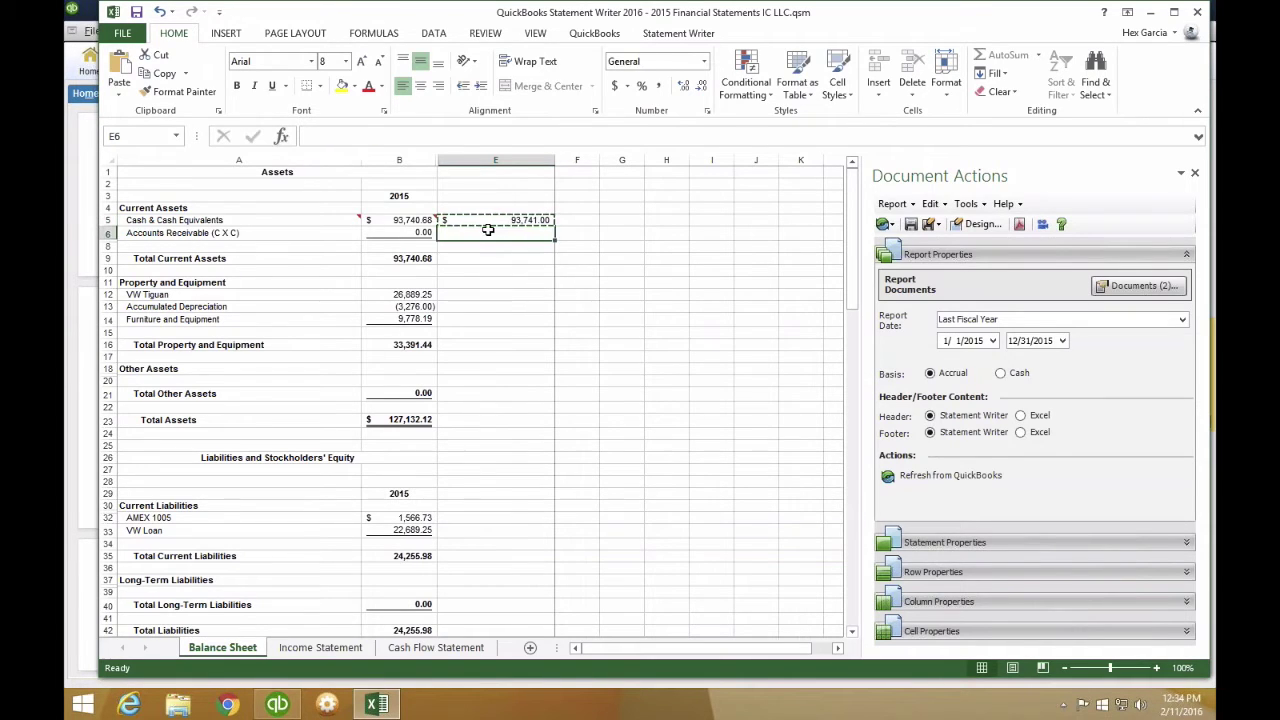
pyautogui.hotkey('ctrl', 'v')
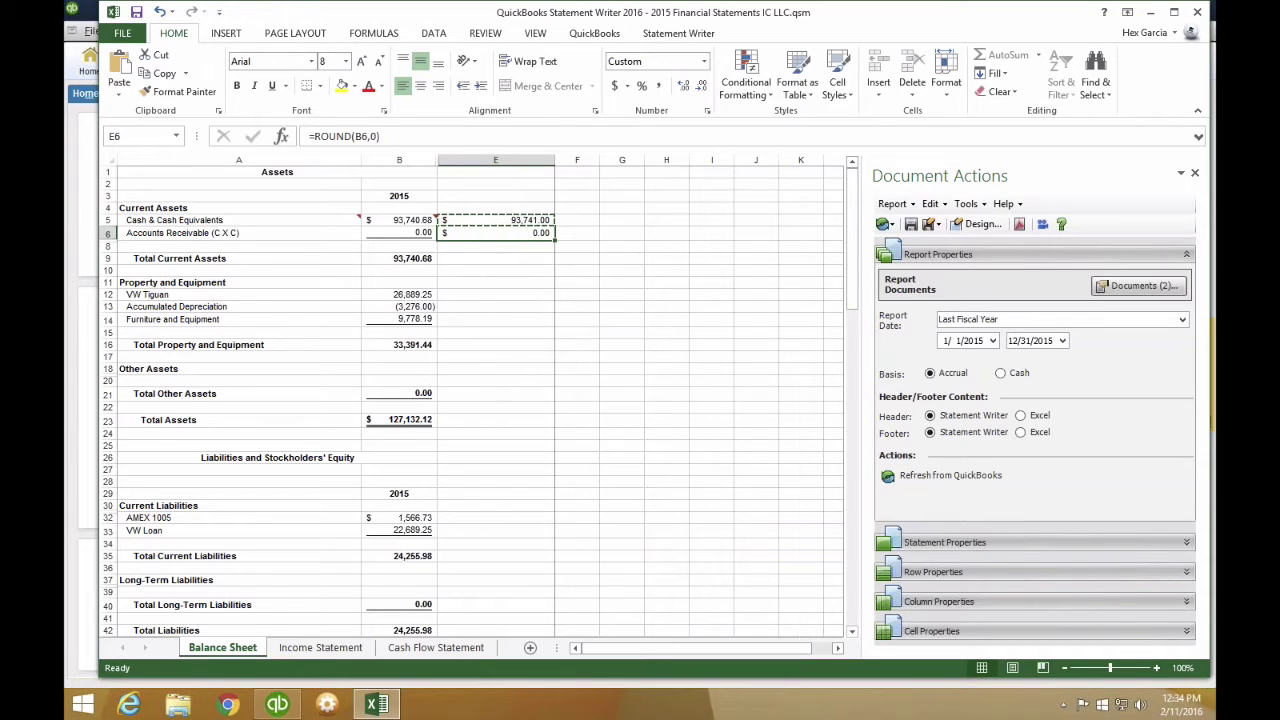
# - Apply the copied rounding formula to VW Tiguan, Accumulated Depreciation, and Furniture and Equipment in cells E12 to E14
pyautogui.press('Down')
pyautogui.press('Down')
pyautogui.press('Down')
pyautogui.press('Down')
pyautogui.press('Down')
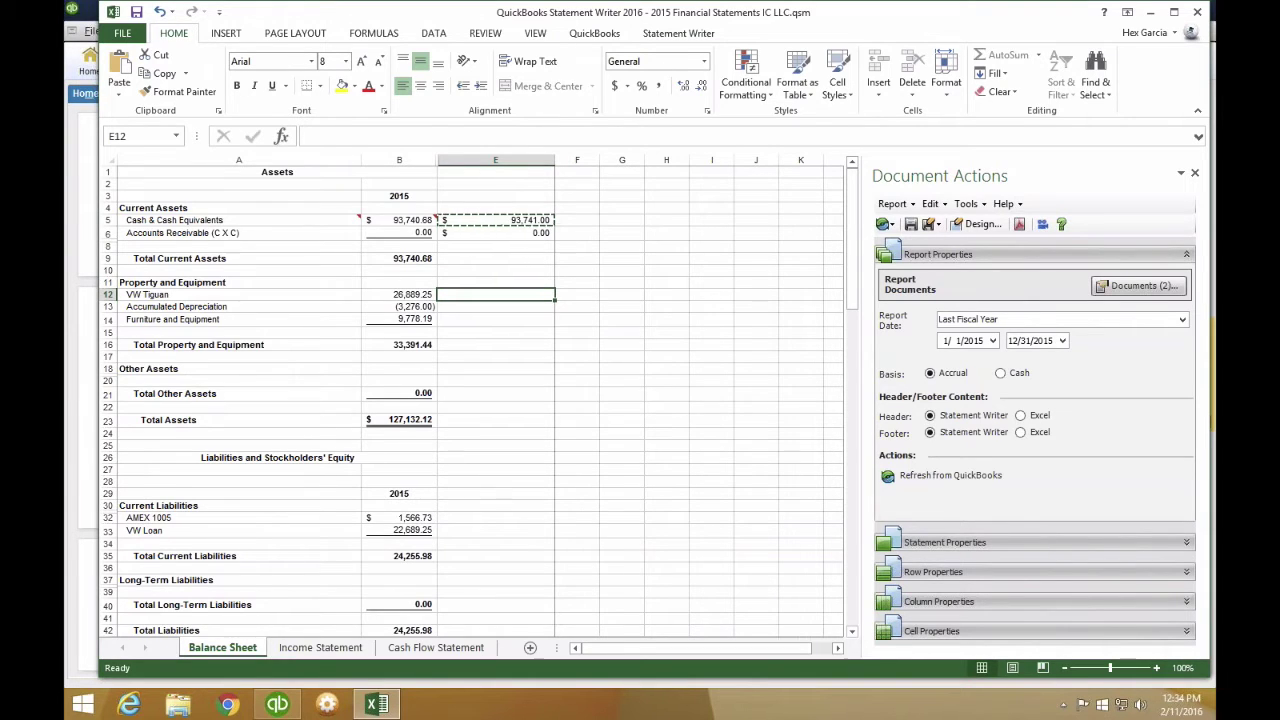
pyautogui.write('26889')
pyautogui.press('Return')
pyautogui.write('-3276')
pyautogui.press('Return')
pyautogui.hotkey('ctrl', 'v')
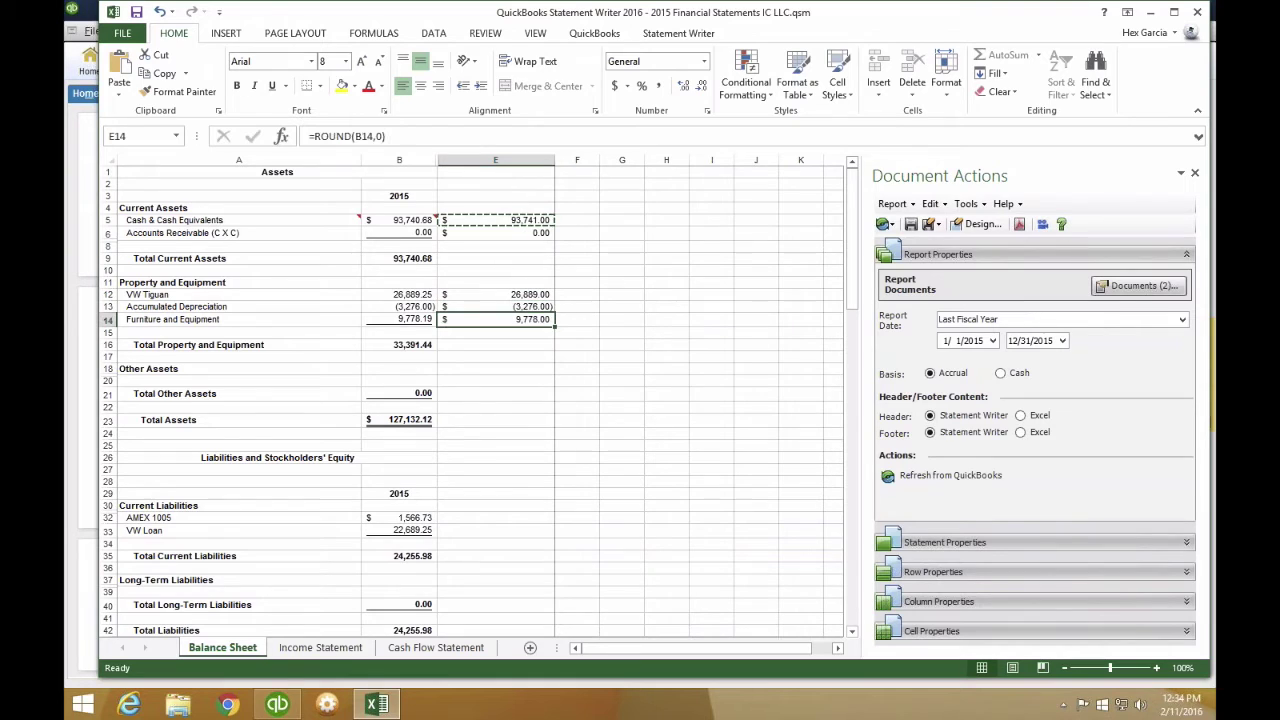
pyautogui.press('Up')
pyautogui.hotkey('shift', 'Up')
pyautogui.hotkey('ctrl', 'v')
# - Paste the rounding formula beside the current liabilities AMEX 1005 and VW Loan in cells E32 and E33
pyautogui.press('Down')
pyautogui.press('Down')
pyautogui.press('Down')
pyautogui.press('Down')
pyautogui.press('Down')
pyautogui.press('Down')
pyautogui.press('Down')
pyautogui.press('Down')
pyautogui.press('Down')
pyautogui.press('Down')
pyautogui.press('Down')
pyautogui.press('Down')
pyautogui.press('Down')
pyautogui.press('Down')
pyautogui.press('Down')
pyautogui.press('Down')
pyautogui.press('Down')
pyautogui.press('Down')
pyautogui.press('Down')
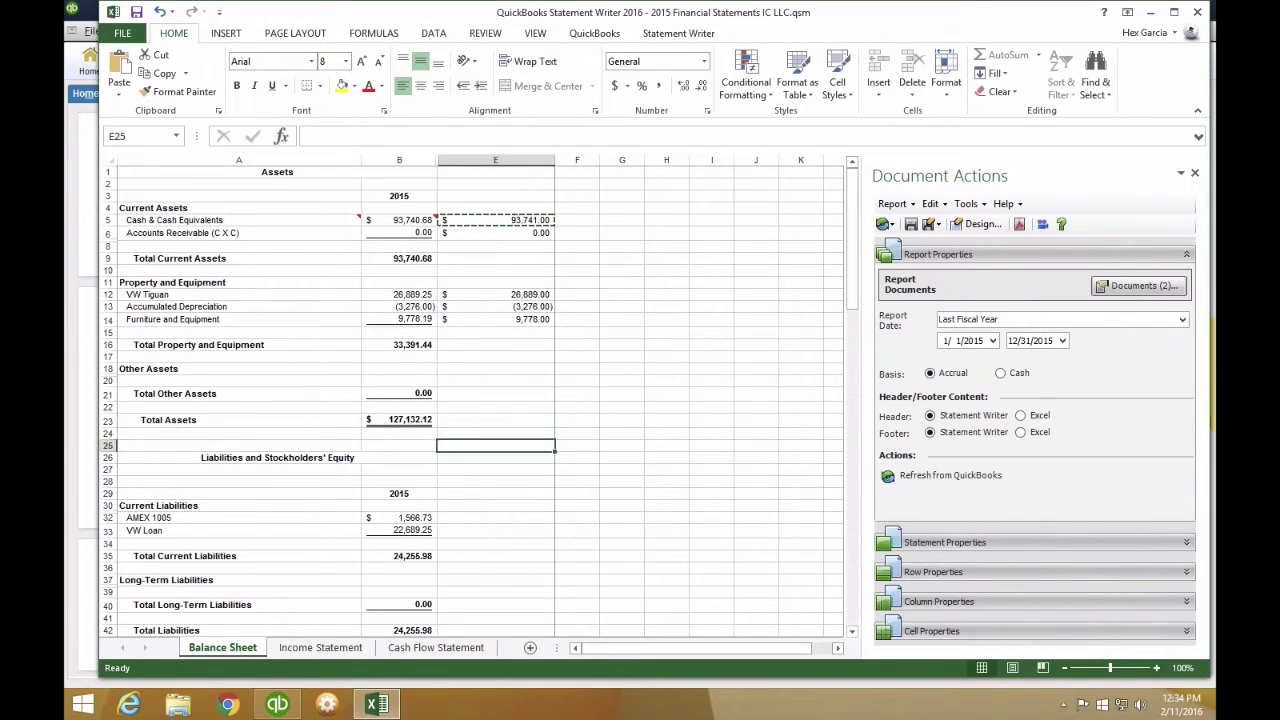
pyautogui.hotkey('ctrl', 'v')
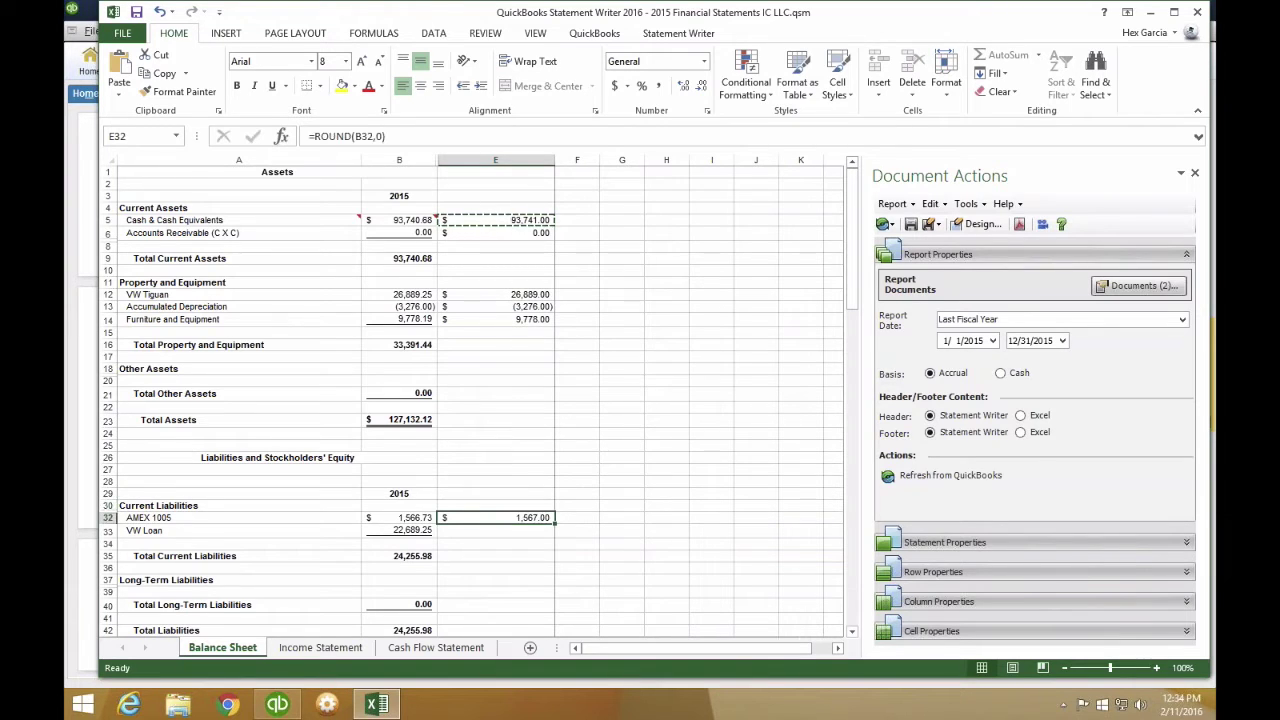
pyautogui.press('Down')
pyautogui.hotkey('ctrl', 'v')
# - Paste the rounding formula beside Owner's Equity/Draw, Retained Earnings and Net Income in cells E45 to E47
pyautogui.press('Down')
pyautogui.press('Down')
pyautogui.press('Down')
pyautogui.press('Down')
pyautogui.press('Down')
pyautogui.press('Down')
pyautogui.press('Down')
pyautogui.press('Down')
pyautogui.press('Down')
pyautogui.press('Down')
pyautogui.press('Down')
pyautogui.press('Down')
pyautogui.press('Down')
pyautogui.press('Down')
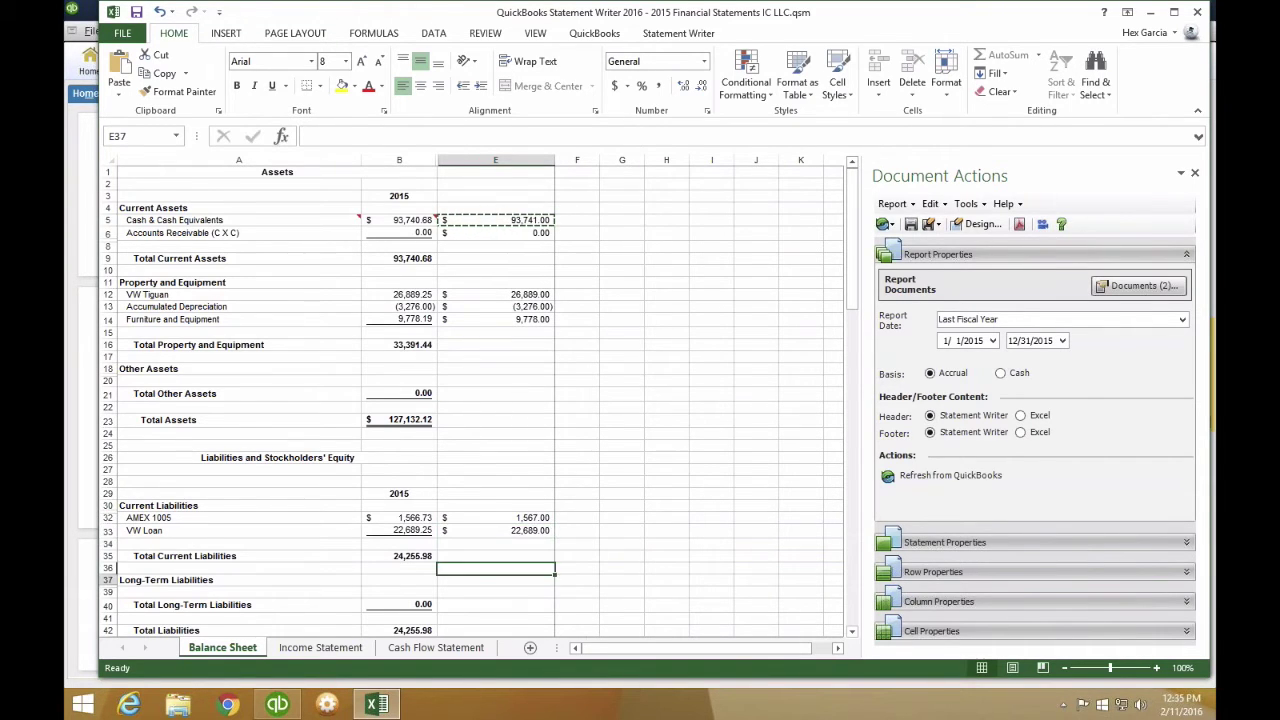
pyautogui.press('Up')
pyautogui.press('Up')
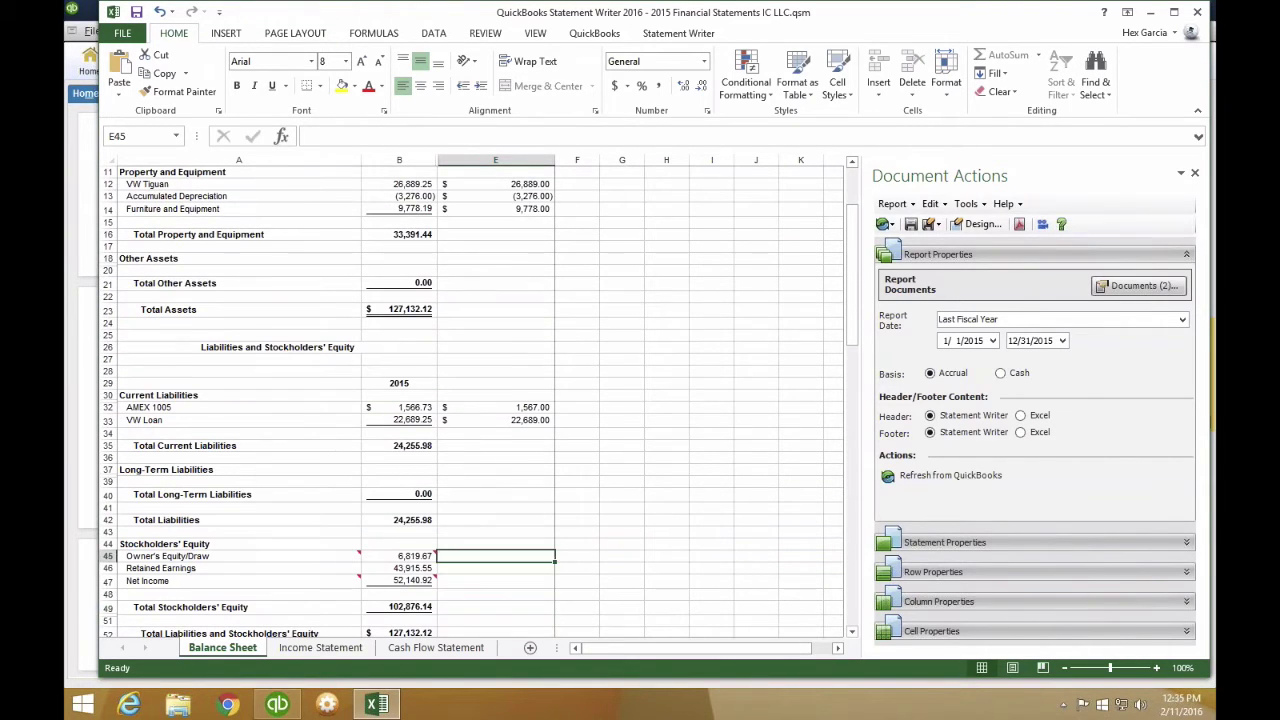
pyautogui.hotkey('ctrl', 'v')
pyautogui.press('Down')
pyautogui.hotkey('ctrl', 'v')
pyautogui.press('Down')
pyautogui.hotkey('ctrl', 'v')
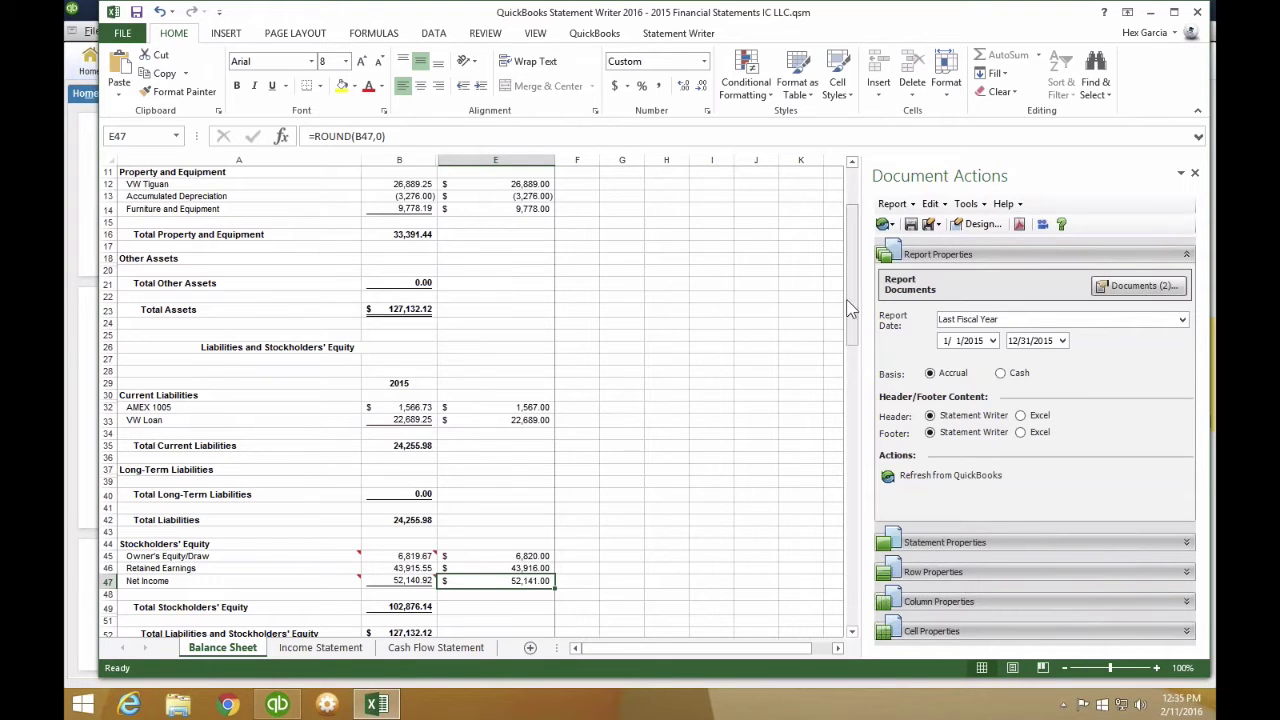
# - Try to fill the total formula from the adjacent column into cell E9 for Total Current Assets
pyautogui.moveTo(852, 310); pyautogui.dragTo(852, 240)
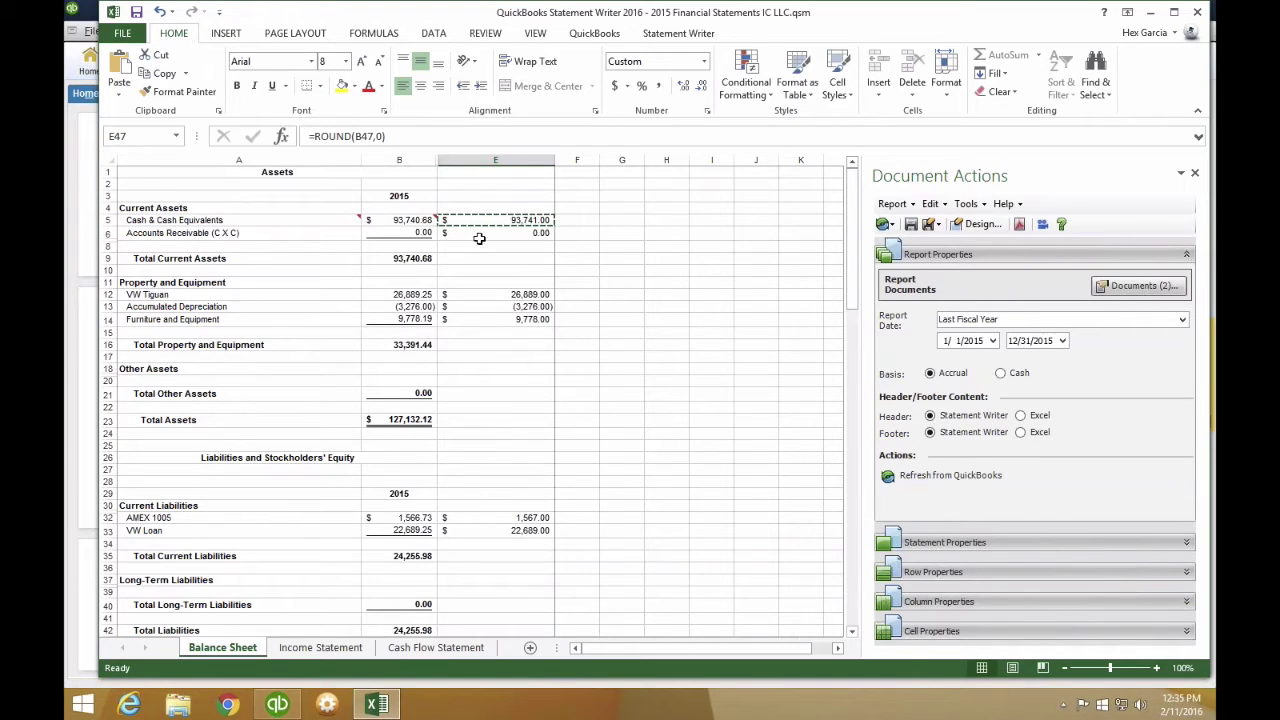
pyautogui.scroll(-8, 486, 246)
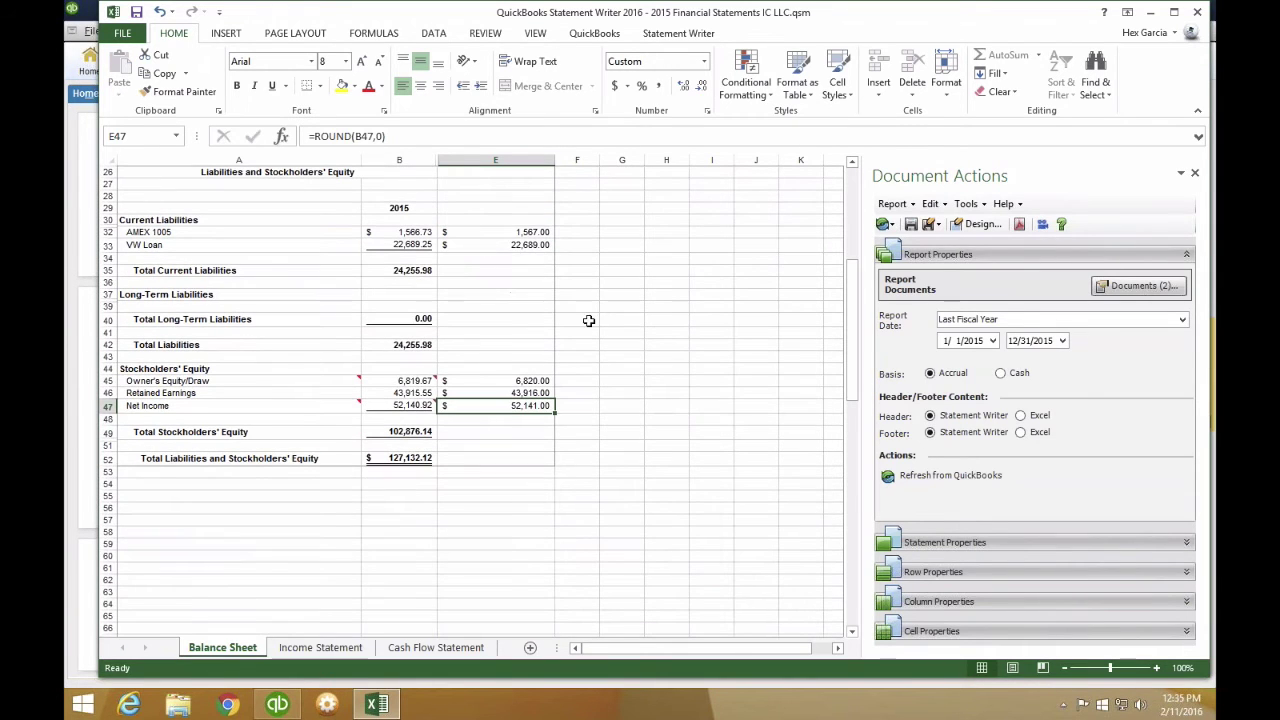
pyautogui.click(852, 205)
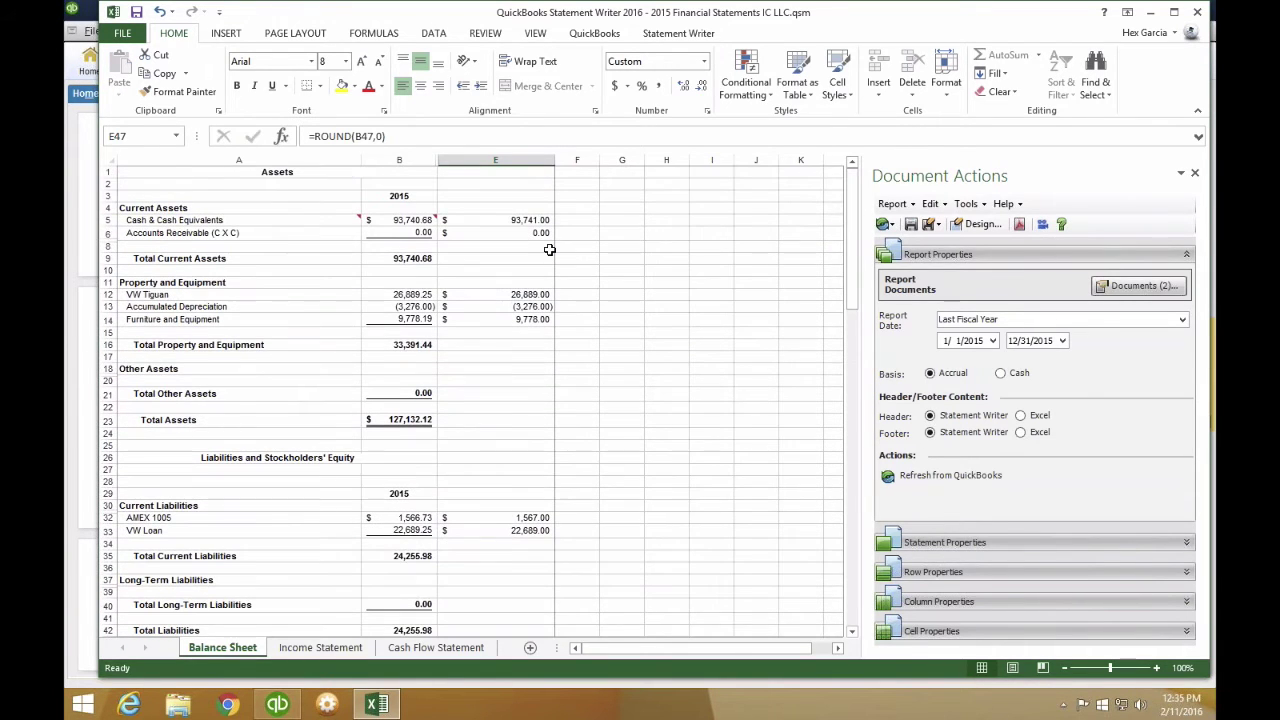
pyautogui.click(507, 258)
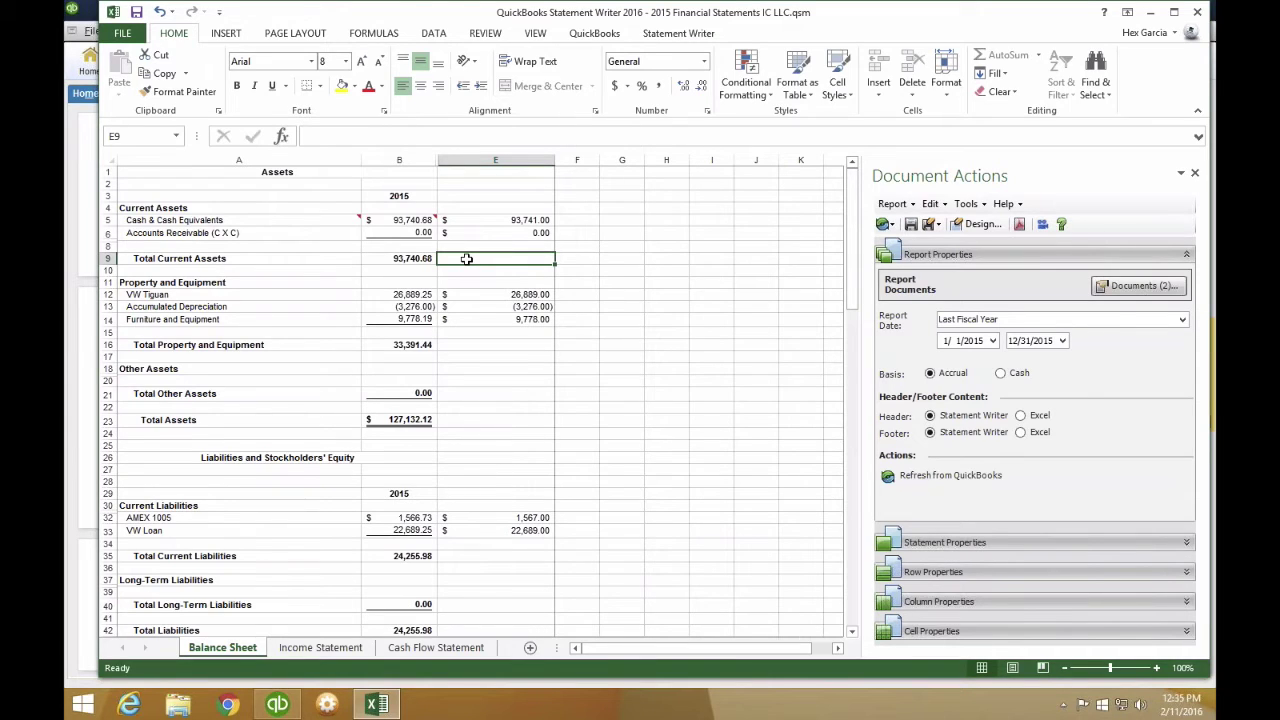
pyautogui.hotkey('ctrl', 'z')
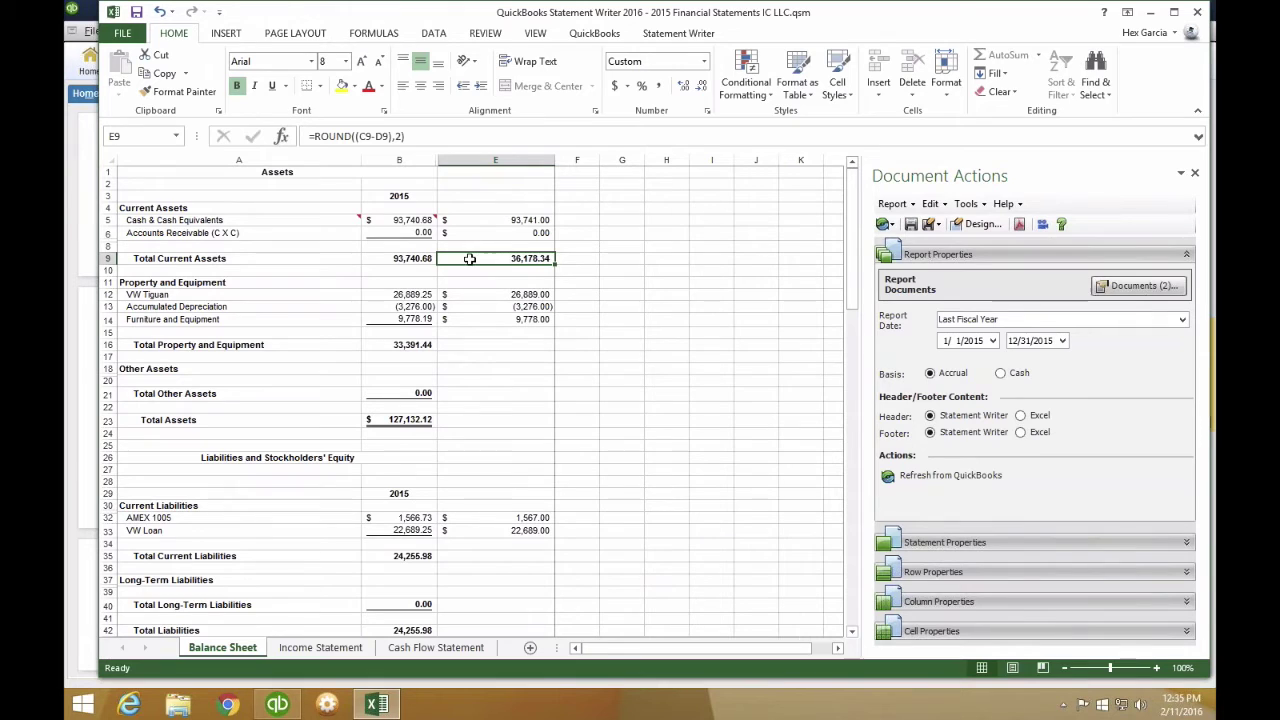
# - Unhide the 2014 and Variance columns (C and D) and remove the formula from cell E9
pyautogui.moveTo(405, 160); pyautogui.dragTo(495, 160)
pyautogui.rightClick(466, 160)
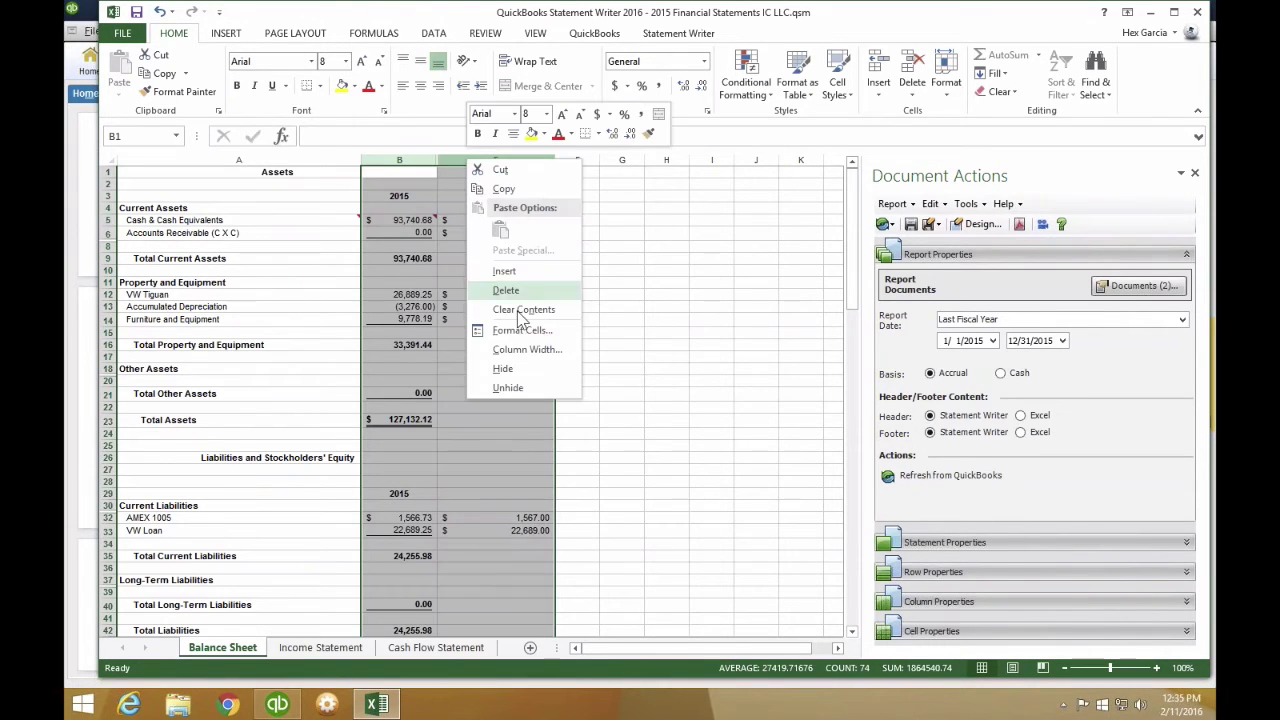
pyautogui.click(522, 382)
pyautogui.click(664, 345)
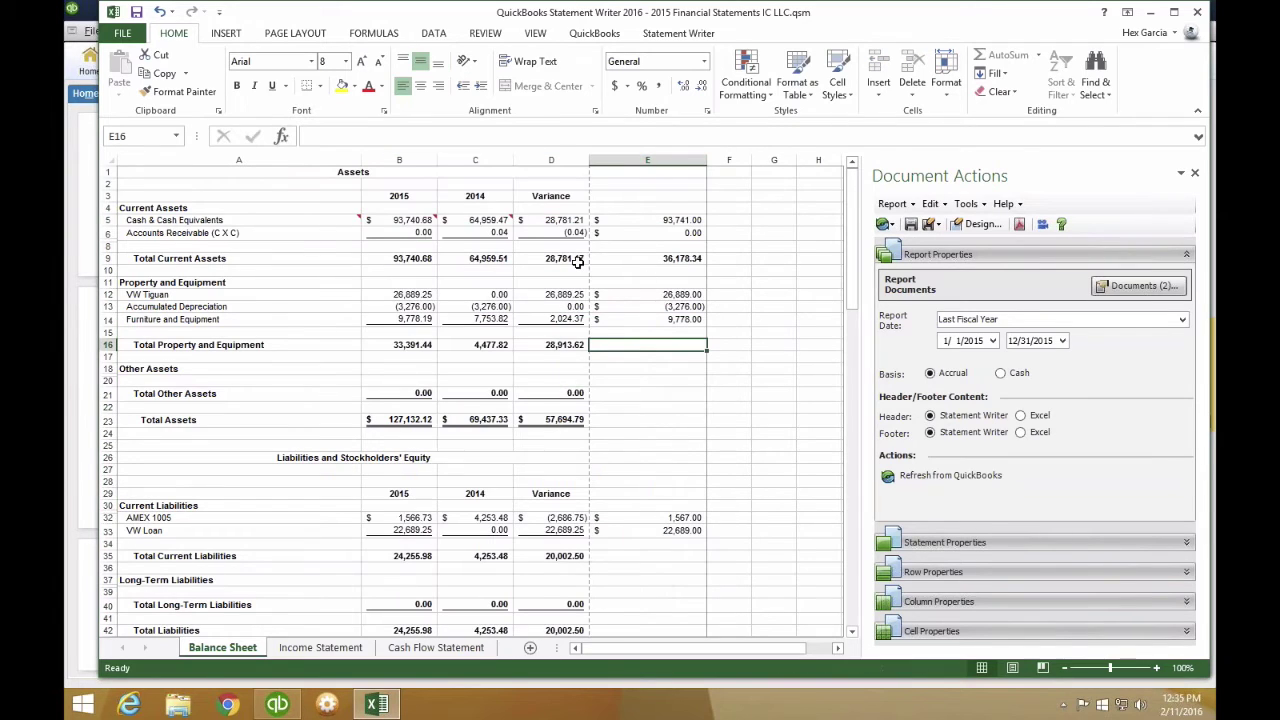
pyautogui.click(672, 258)
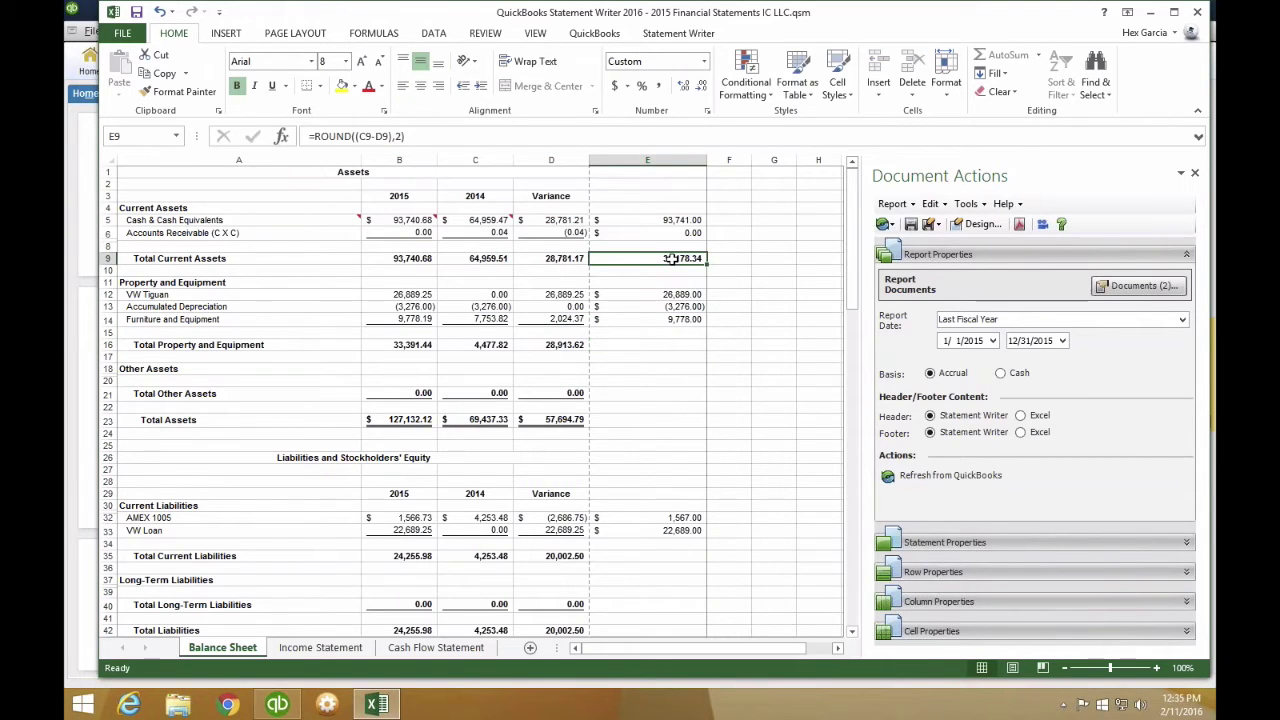
pyautogui.doubleClick(672, 258)
pyautogui.press('Escape')
pyautogui.moveTo(480, 166); pyautogui.dragTo(589, 168)
pyautogui.rightClick(530, 197)
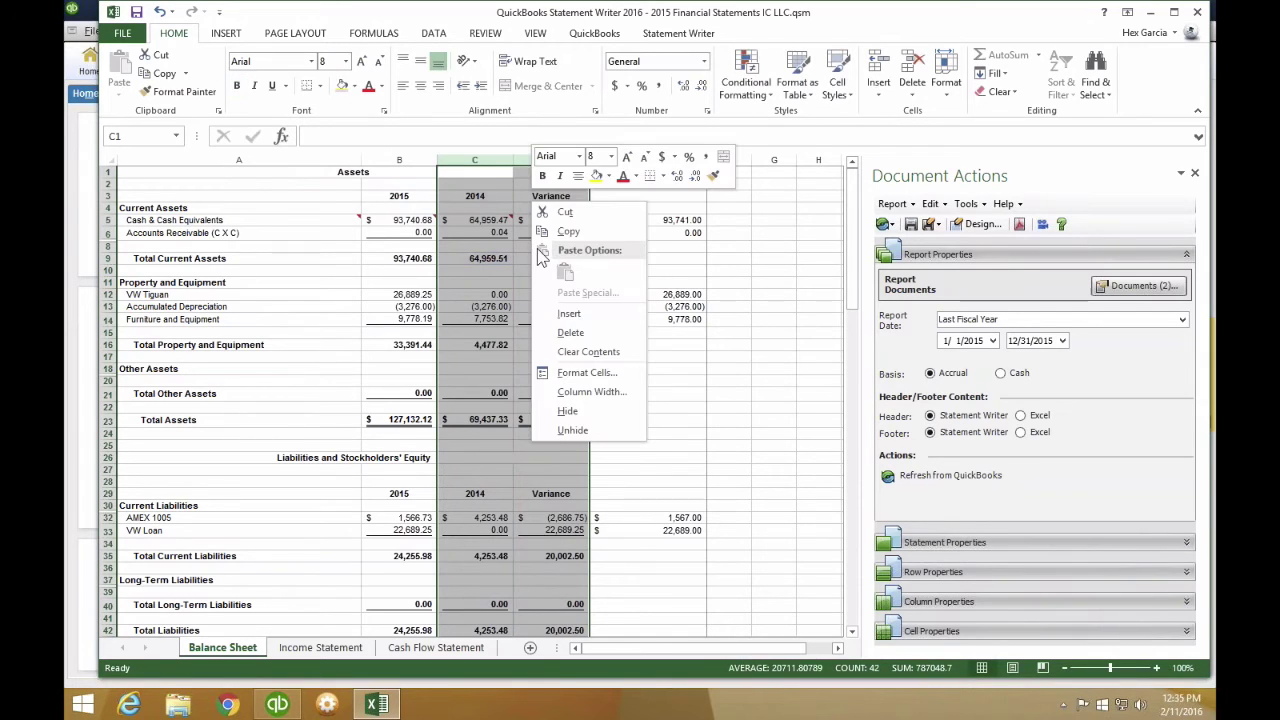
pyautogui.click(565, 331)
pyautogui.click(648, 398)
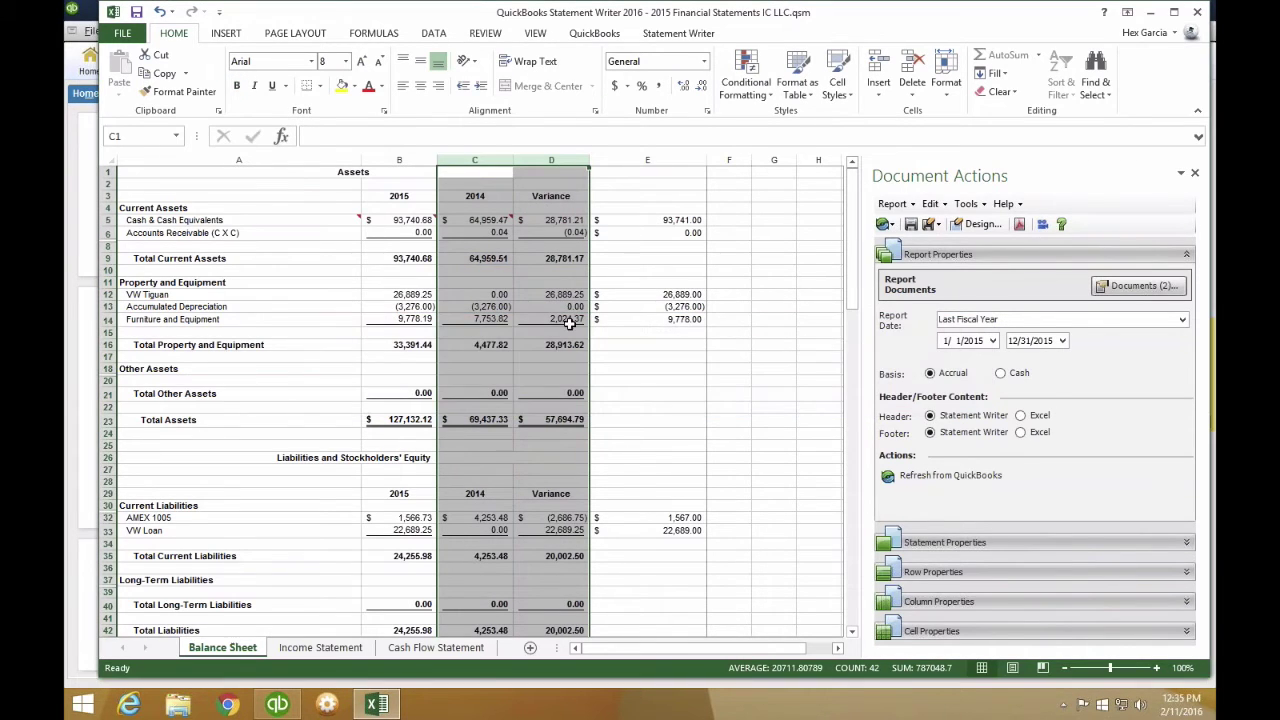
# - Insert an empty column C beside the 2015 amounts and move the rounded amounts column into it
pyautogui.click(496, 258)
pyautogui.click(475, 160)
pyautogui.rightClick(478, 175)
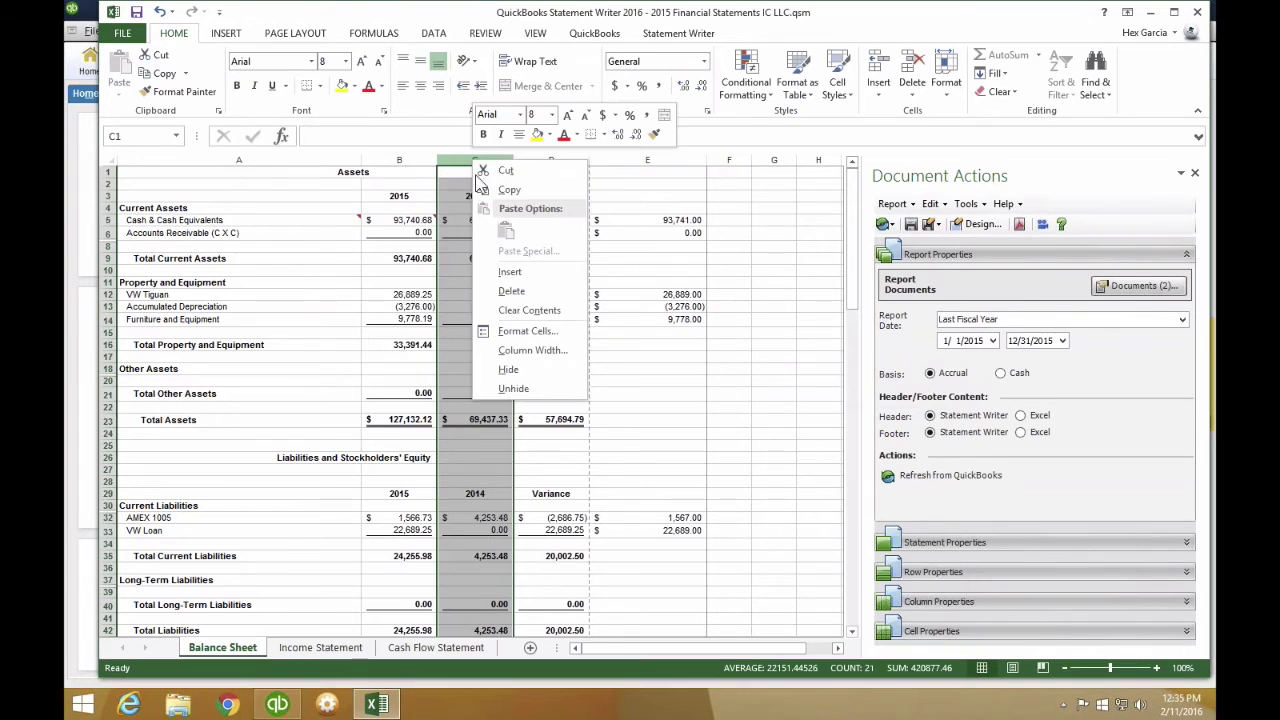
pyautogui.press('Escape')
pyautogui.click(710, 160)
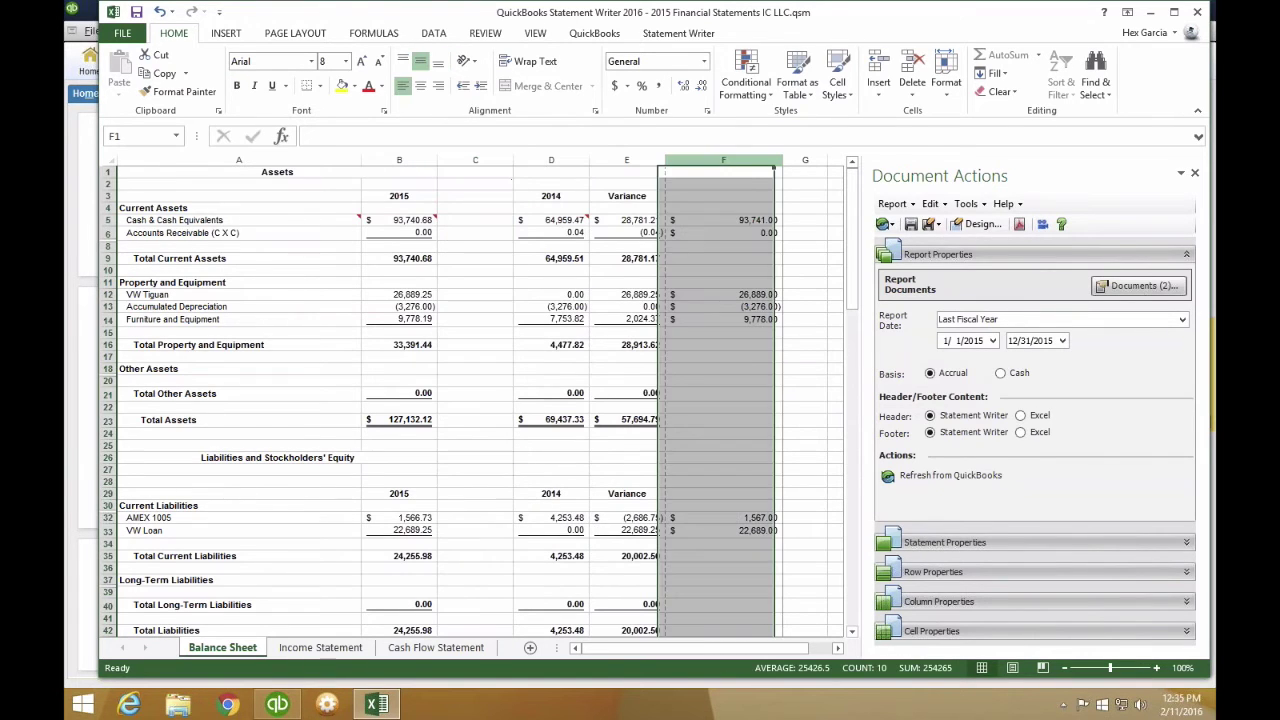
pyautogui.hotkey('ctrl', 'x')
pyautogui.click(475, 160)
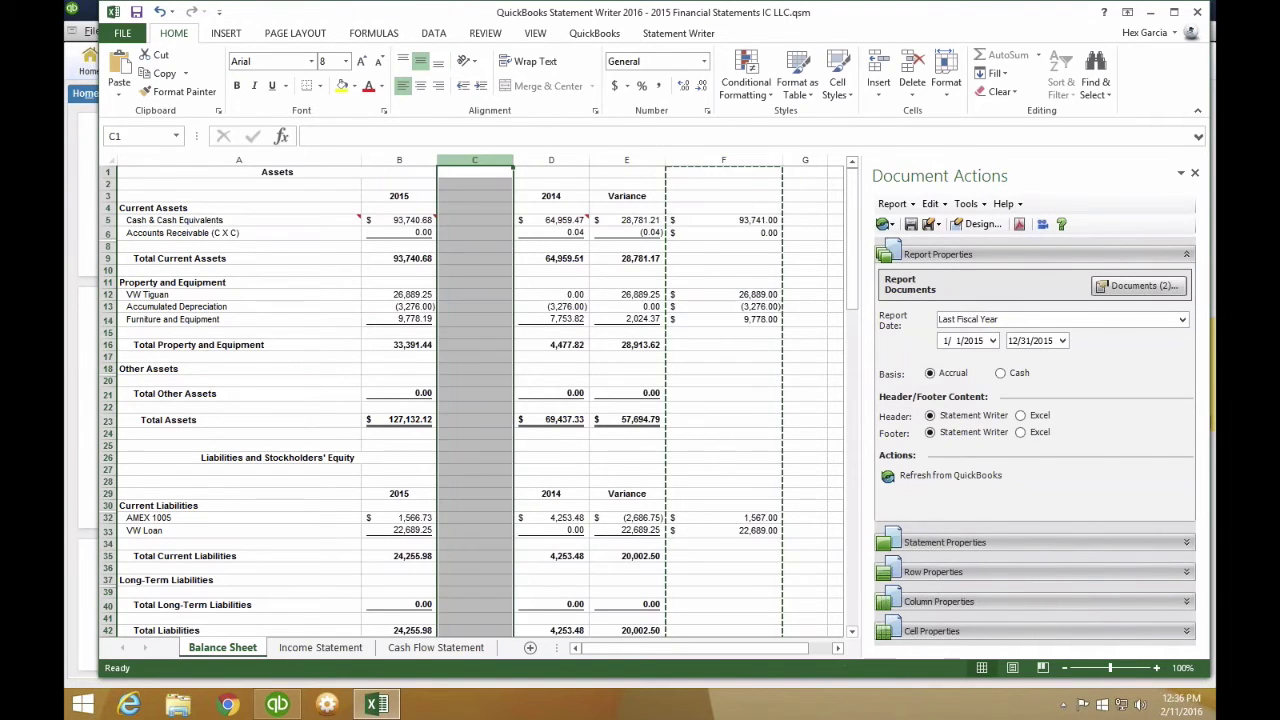
pyautogui.hotkey('ctrl', 'v')
# - Hide the 2014 and Variance columns, now D and E
pyautogui.moveTo(593, 160); pyautogui.dragTo(668, 160)
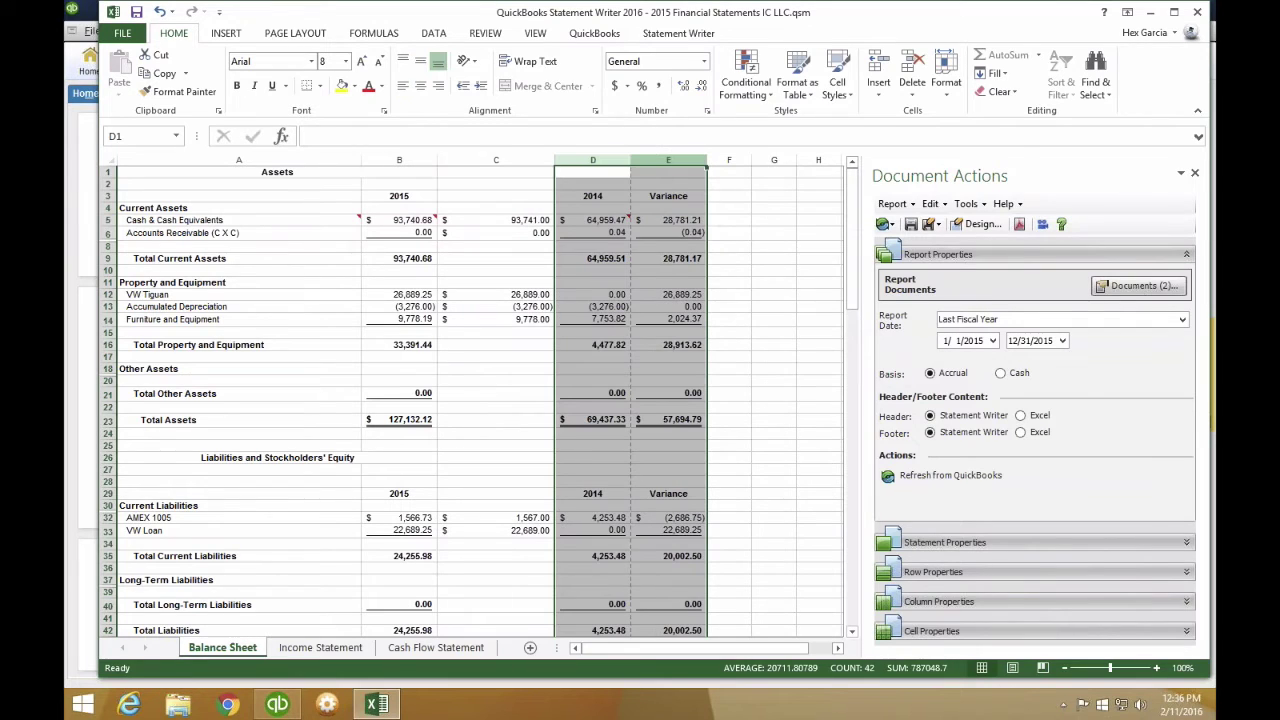
pyautogui.rightClick(674, 163)
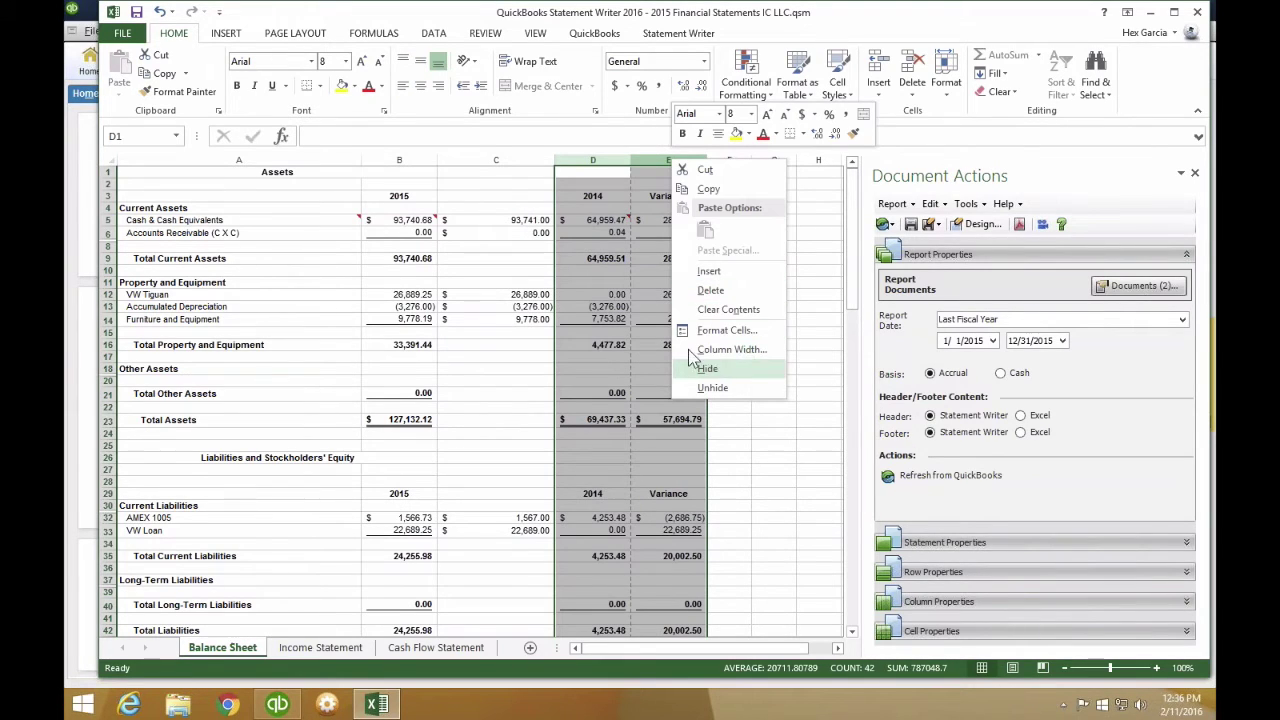
pyautogui.click(722, 369)
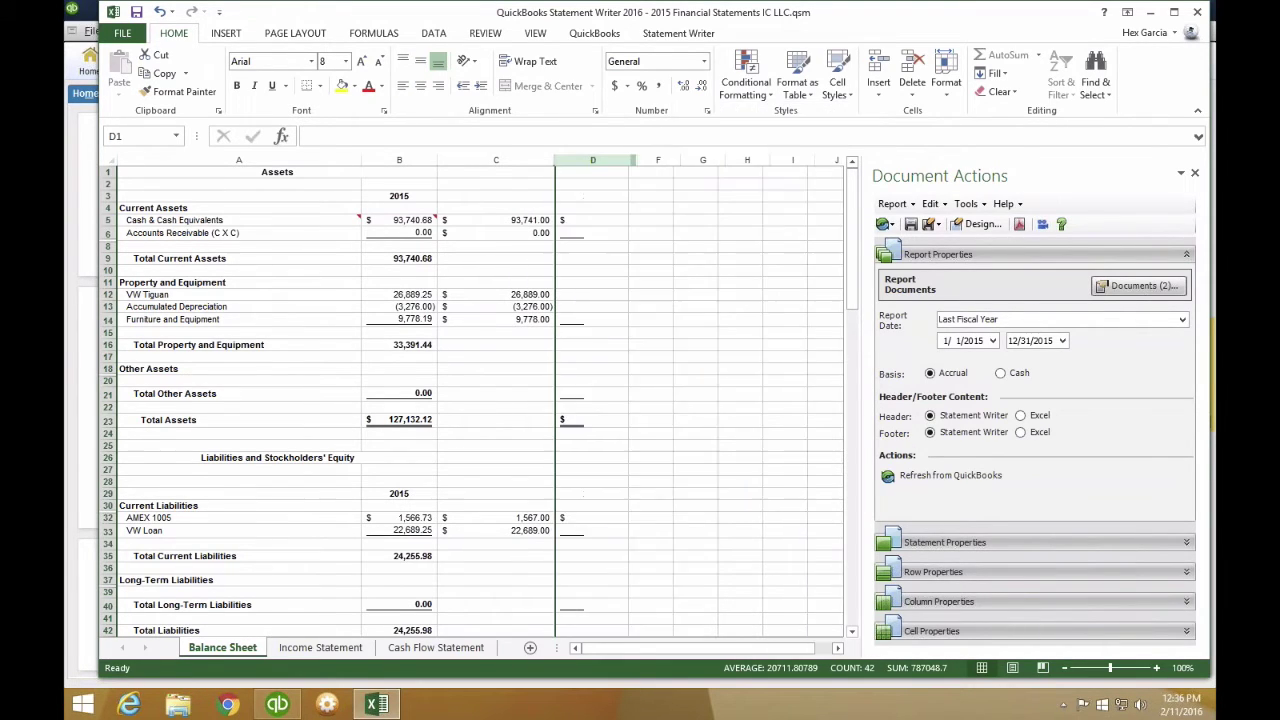
# - Fill the Total Current Assets formula from B9 into cell C9 and check the range it sums
pyautogui.click(500, 262)
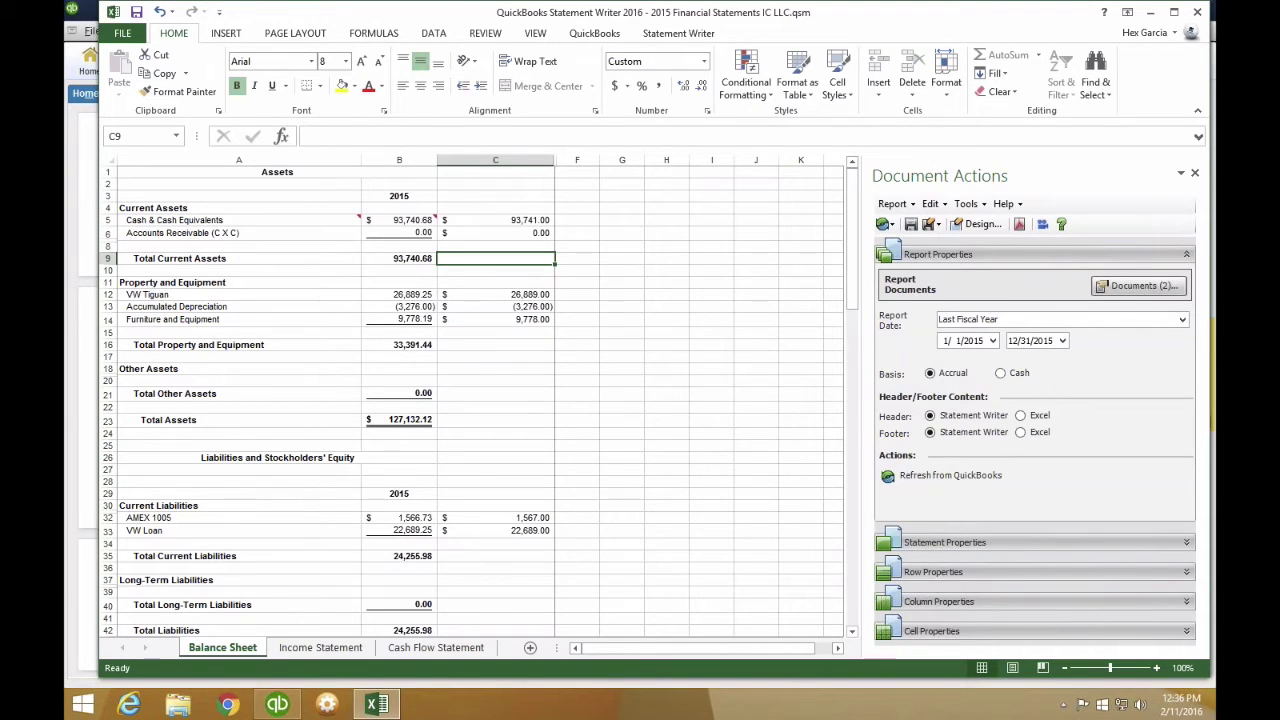
pyautogui.hotkey('ctrl', 'r')
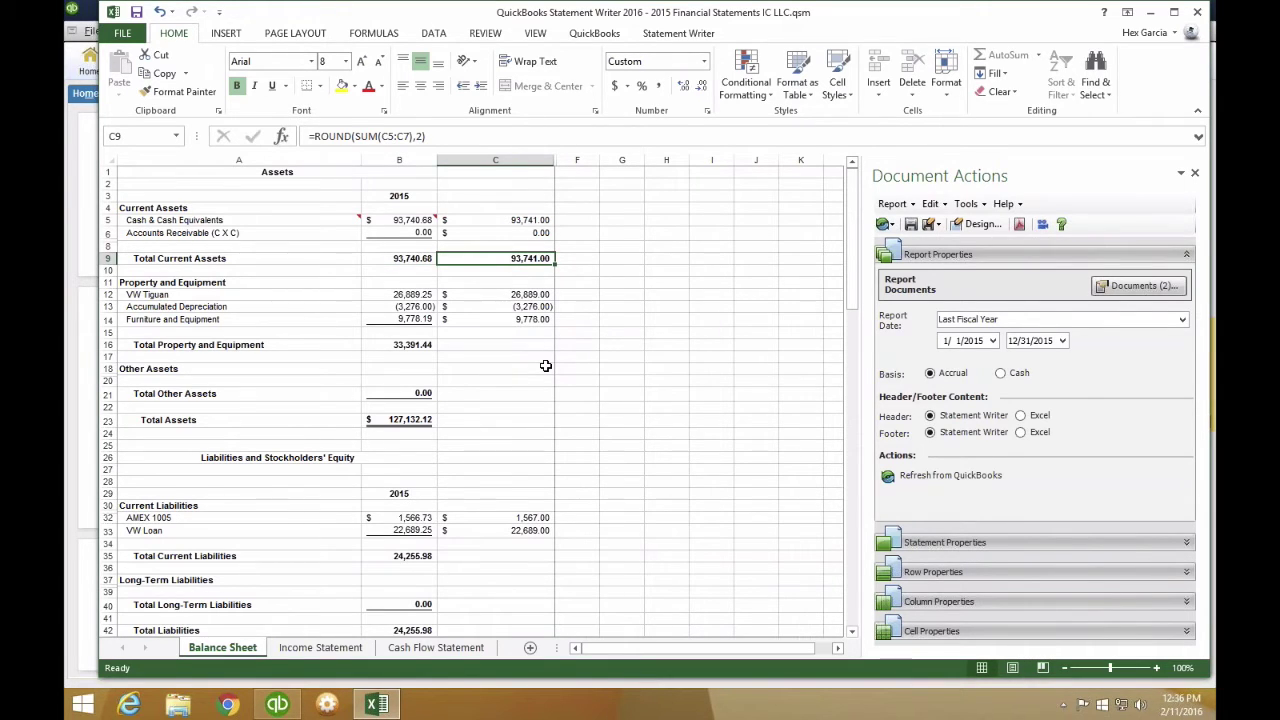
pyautogui.click(400, 136)
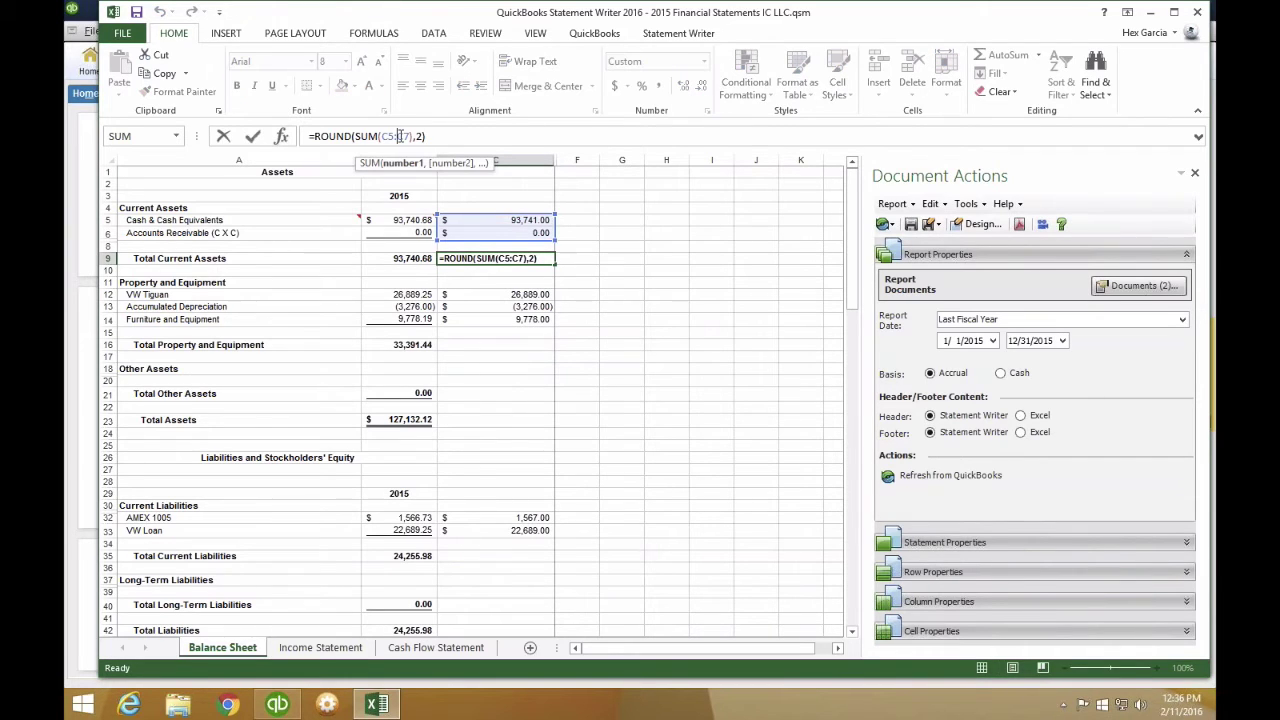
pyautogui.press('Escape')
# - Fill column B's formulas into C16, C21 and C23 for Total Property and Equipment, Total Other Assets and Total Assets
pyautogui.click(494, 344)
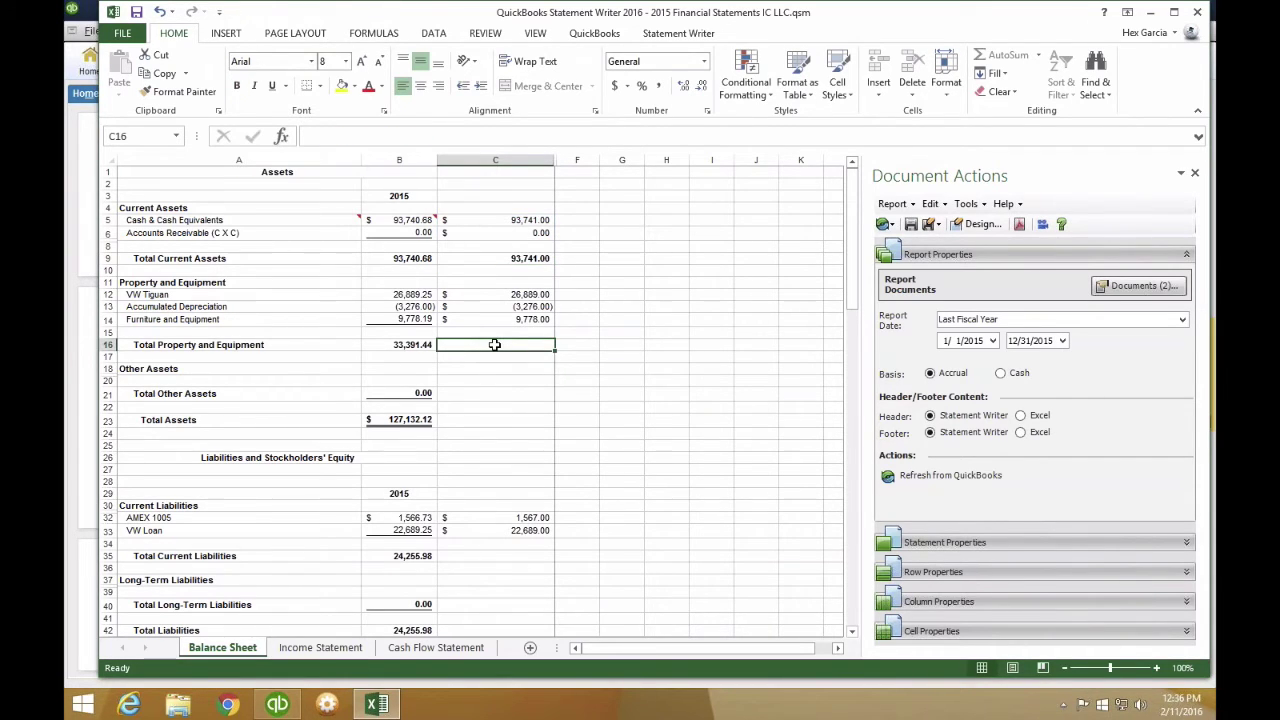
pyautogui.hotkey('alt', '=')
pyautogui.press('Return')
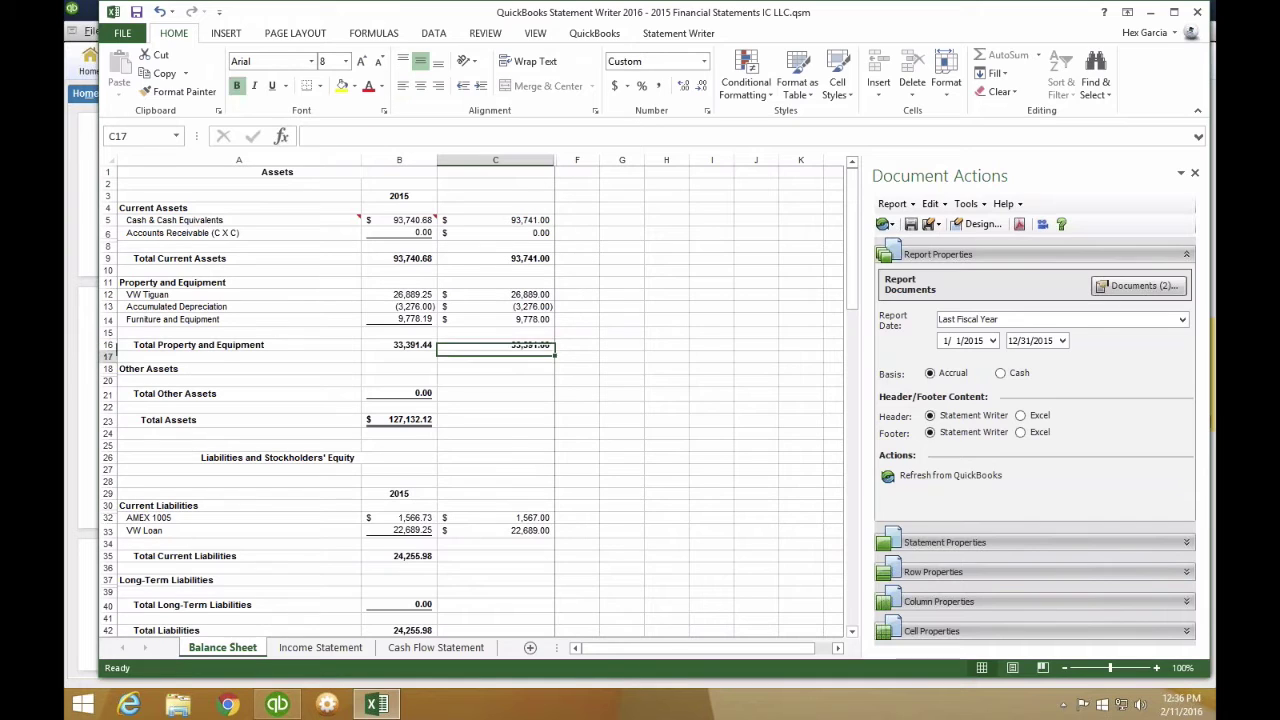
pyautogui.press('Down')
pyautogui.press('Down')
pyautogui.press('Down')
pyautogui.press('Down')
pyautogui.hotkey('alt', '=')
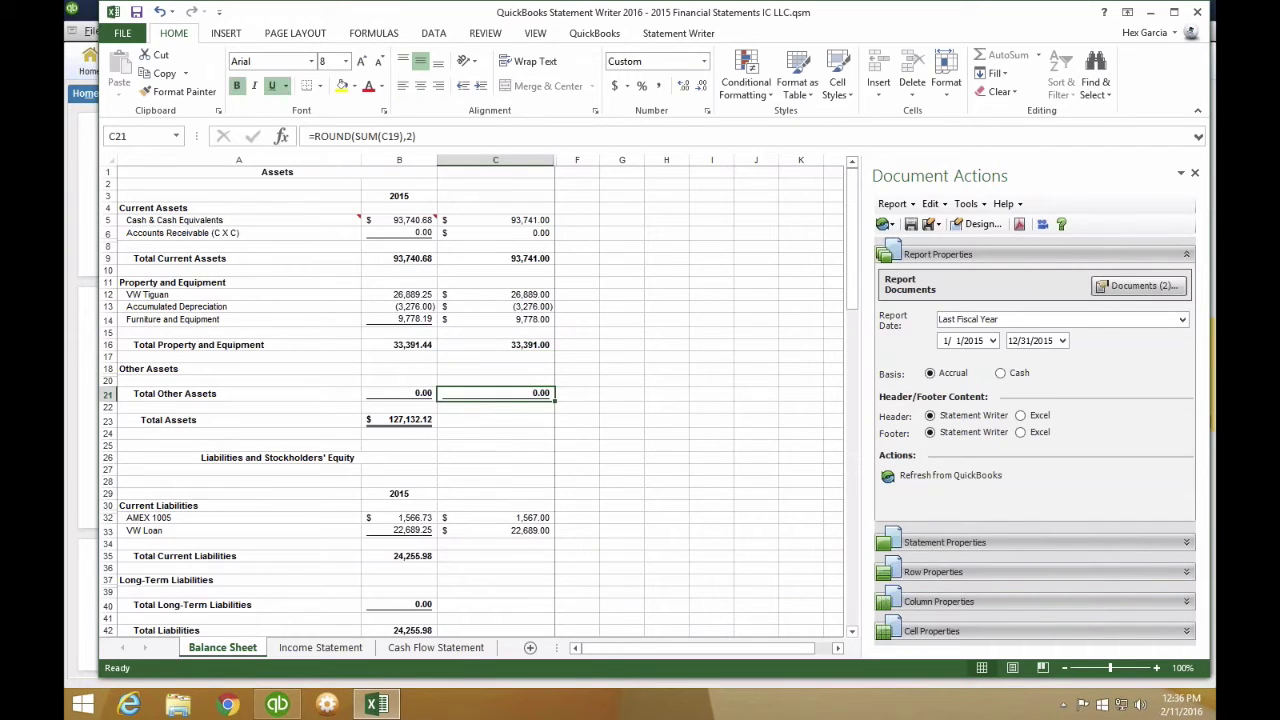
pyautogui.press('Return')
pyautogui.press('Down')
pyautogui.hotkey('alt', '=')
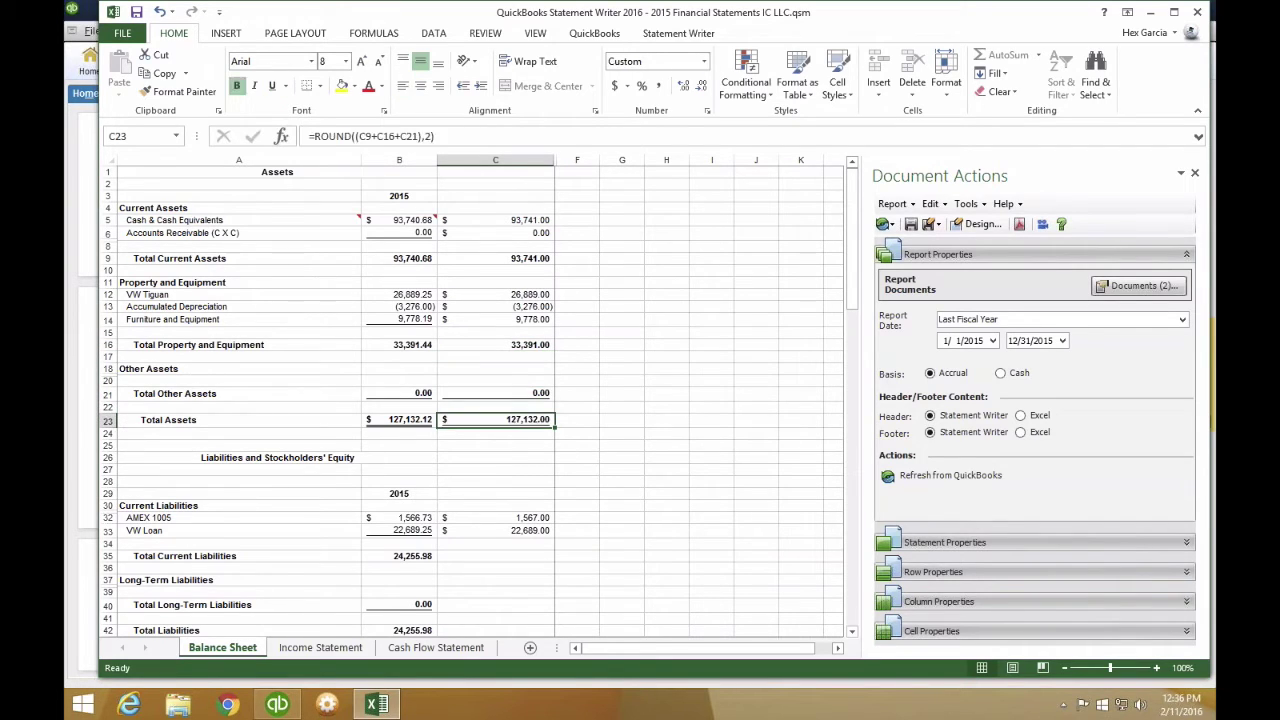
pyautogui.press('Return')
# - Fill column B's Total Current Liabilities formula into cell C35
pyautogui.press('Down')
pyautogui.press('Down')
pyautogui.press('Down')
pyautogui.press('Down')
pyautogui.press('Down')
pyautogui.press('Down')
pyautogui.press('Down')
pyautogui.press('Down')
pyautogui.press('Down')
pyautogui.press('Down')
pyautogui.press('Down')
pyautogui.press('Down')
pyautogui.press('Down')
pyautogui.press('Down')
pyautogui.press('Down')
pyautogui.press('Down')
pyautogui.press('Down')
pyautogui.press('Up')
pyautogui.press('Up')
pyautogui.press('Up')
pyautogui.press('Up')
pyautogui.press('Up')
pyautogui.press('Up')
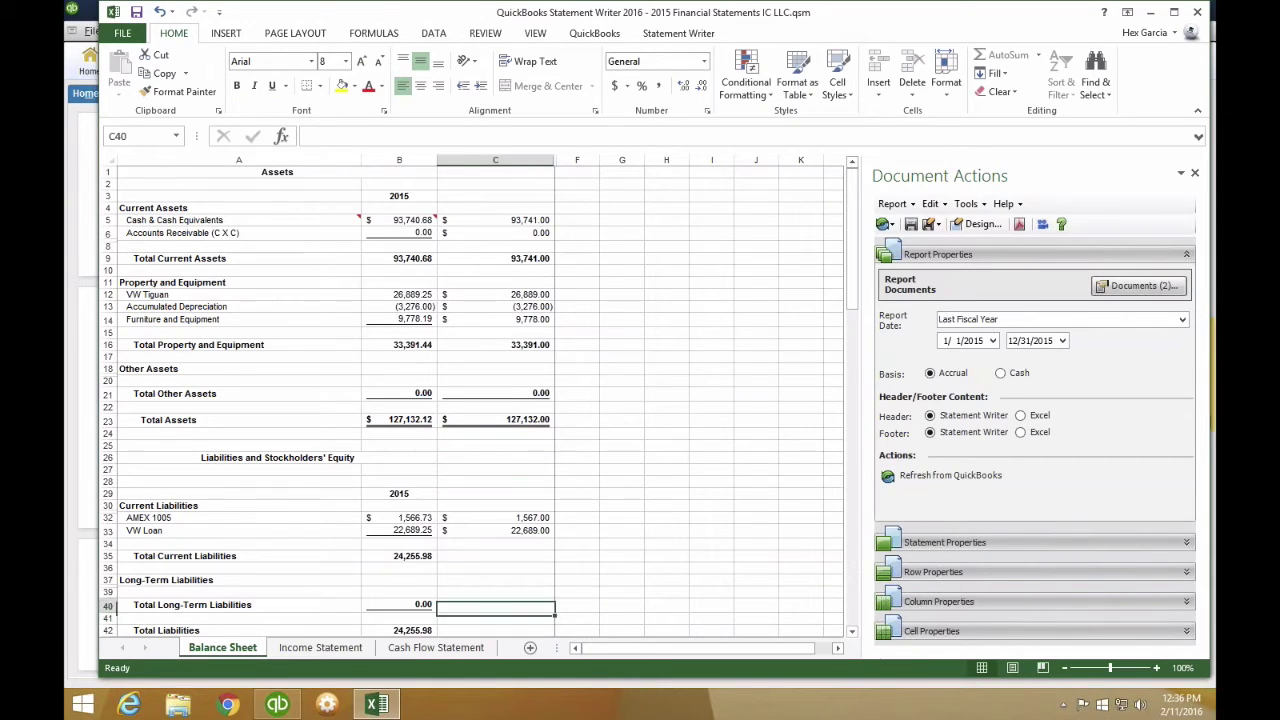
pyautogui.hotkey('alt', '=')
pyautogui.press('Return')
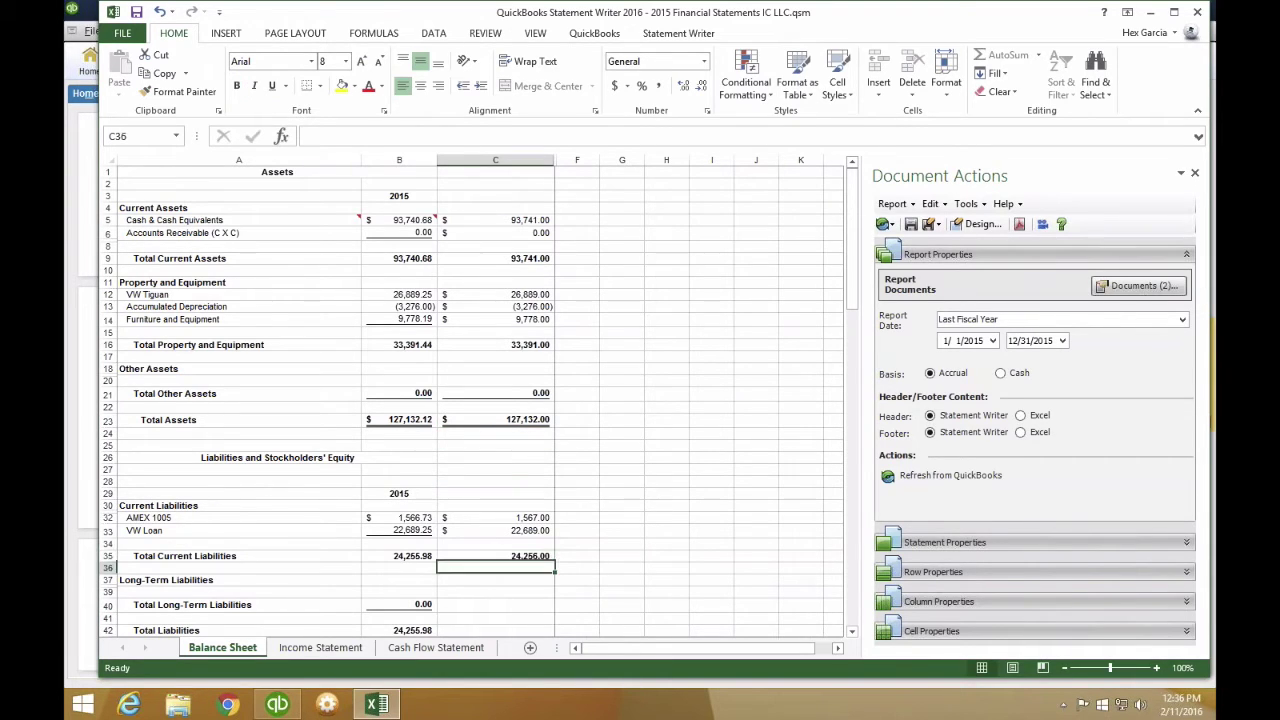
# - Fill column B's formulas into C40 and C42 for Total Long-Term Liabilities and Total Liabilities
pyautogui.press('Down')
pyautogui.press('Down')
pyautogui.press('Down')
pyautogui.press('Down')
pyautogui.hotkey('alt', '=')
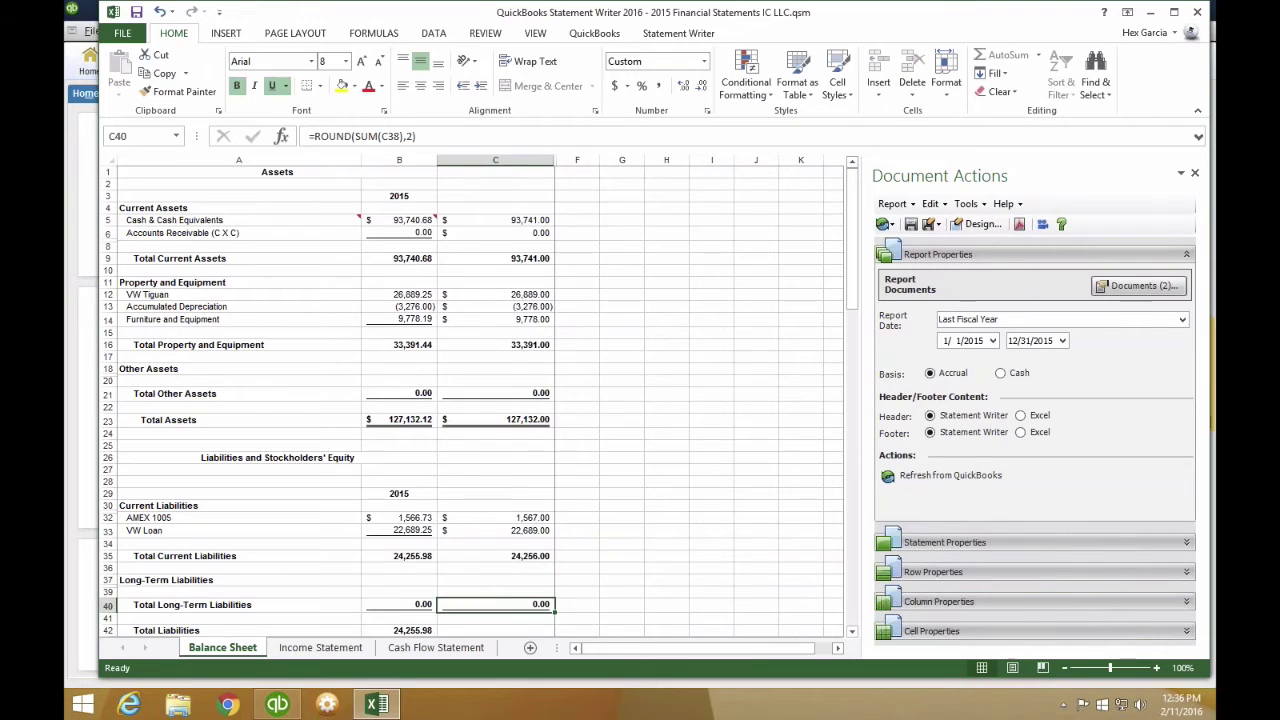
pyautogui.press('Return')
pyautogui.scroll(-2, 470, 400)
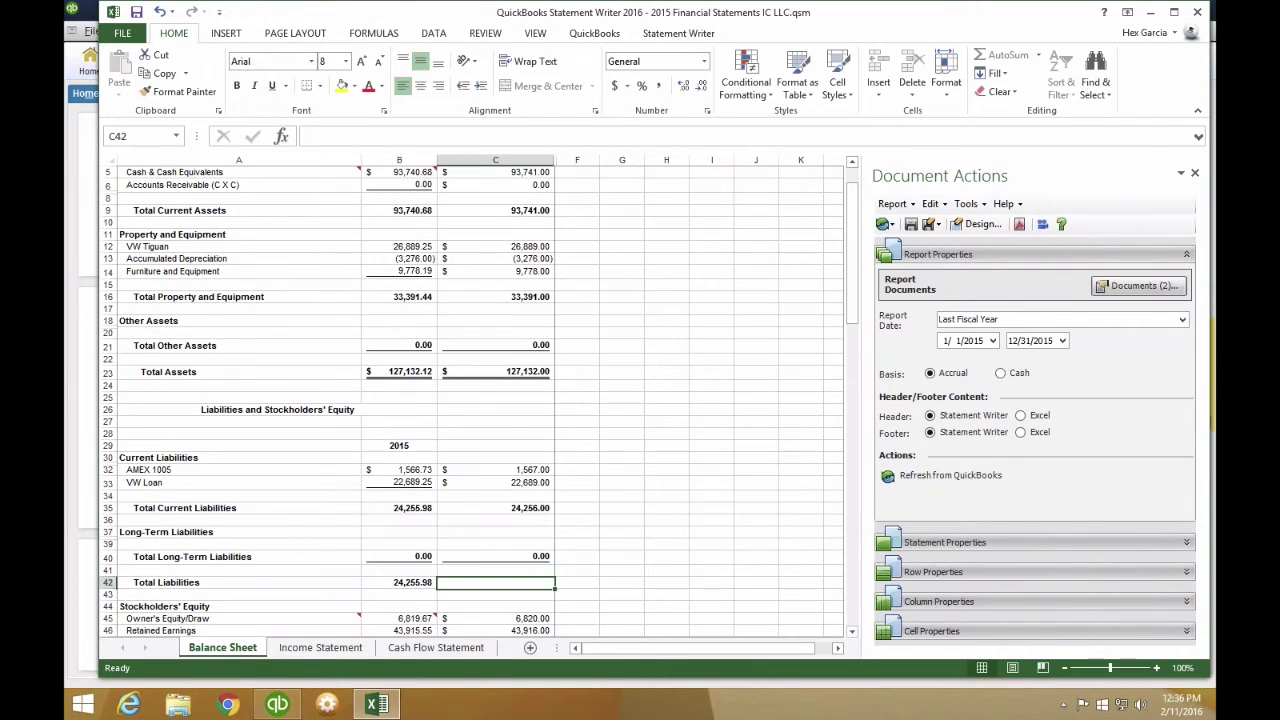
pyautogui.hotkey('alt', '=')
pyautogui.press('Return')
# - Fill column B's Total Stockholders' Equity formula into cell C49
pyautogui.press('Down')
pyautogui.press('Down')
pyautogui.press('Down')
pyautogui.press('Down')
pyautogui.press('Down')
pyautogui.press('Down')
pyautogui.press('Down')
pyautogui.press('Down')
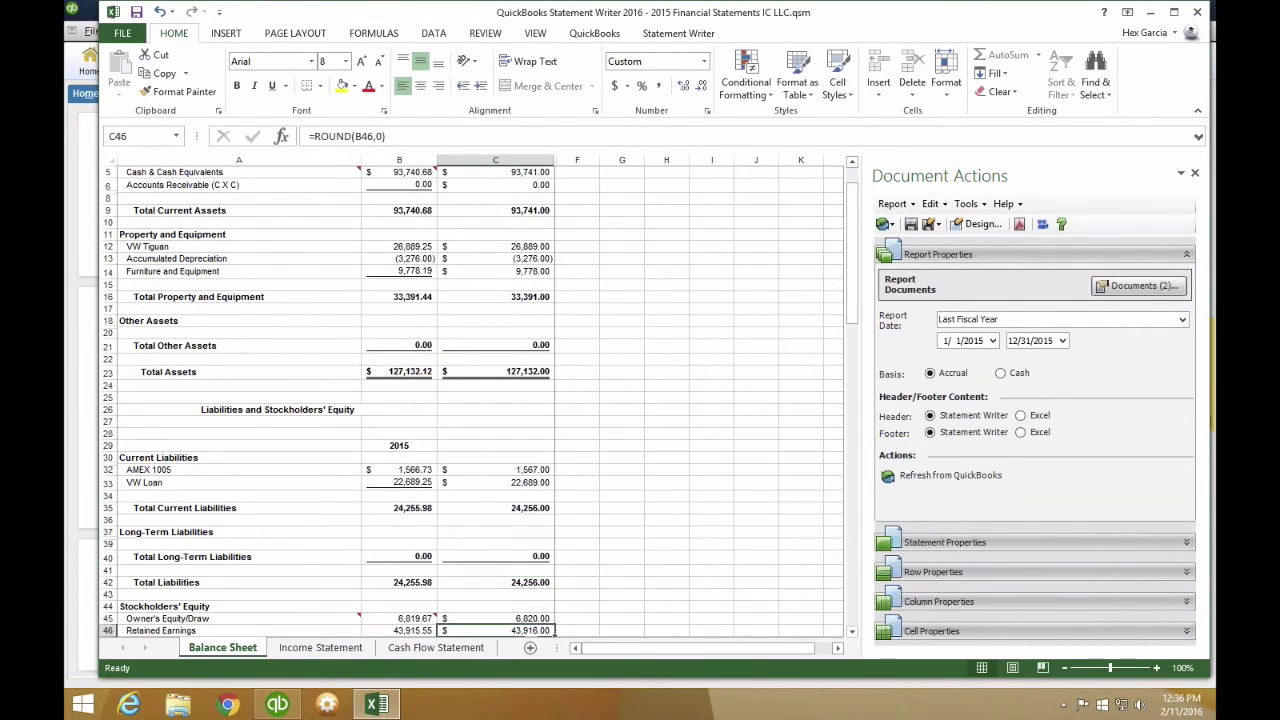
pyautogui.press('Up')
pyautogui.press('Up')
pyautogui.hotkey('alt', '=')
pyautogui.hotkey('ctrl', 'Return')
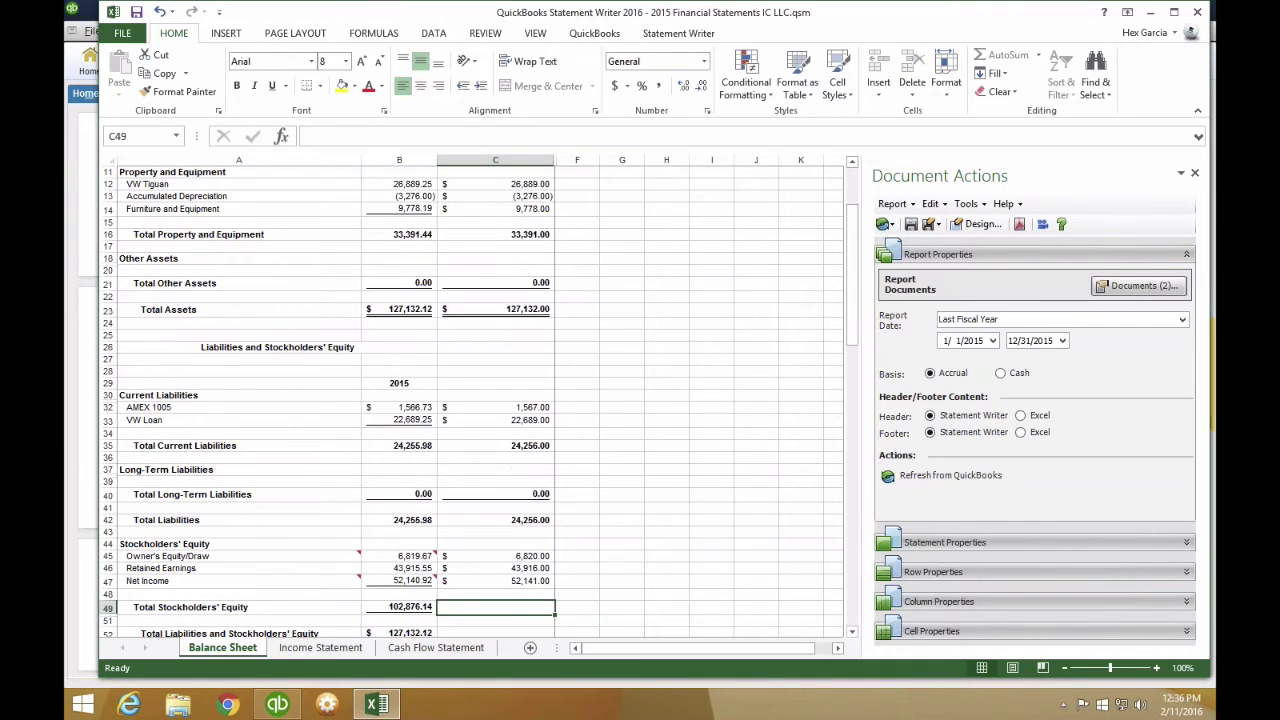
# - Fill column B's Total Liabilities and Stockholders' Equity formula into cell C52
pyautogui.press('Down')
pyautogui.press('Down')
pyautogui.press('Down')
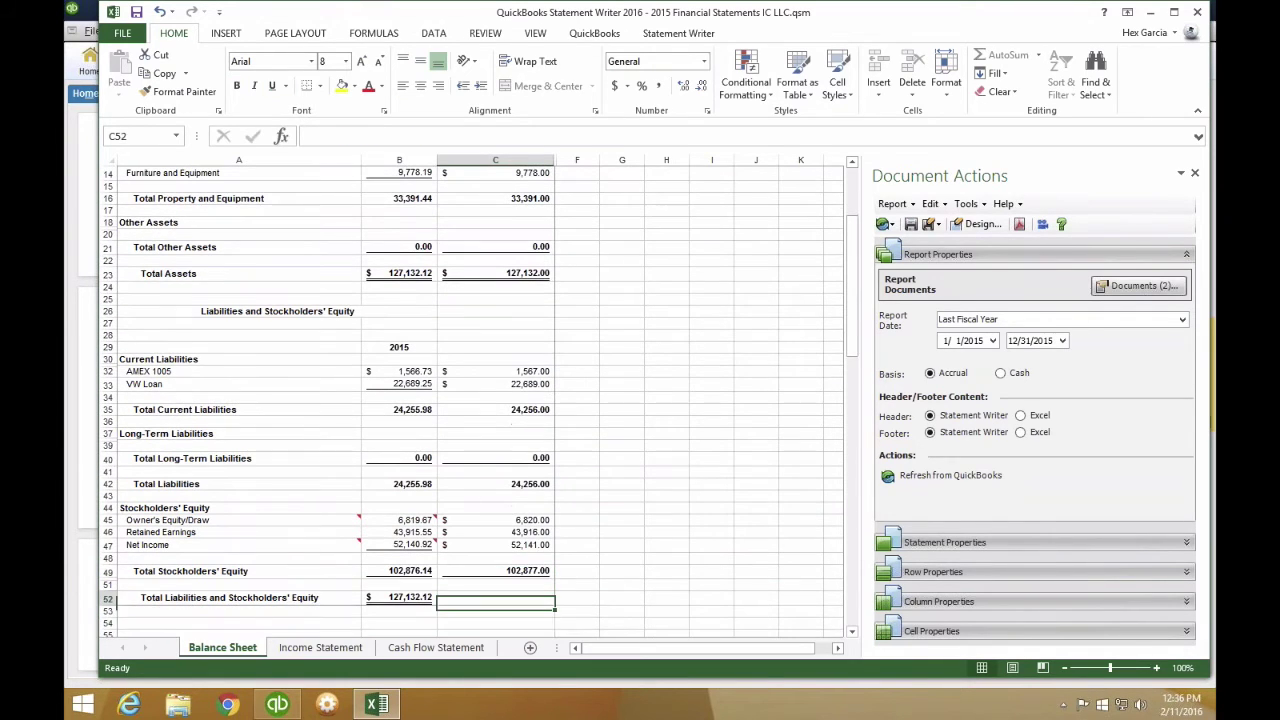
pyautogui.hotkey('alt', '=')
pyautogui.hotkey('ctrl', 'Return')
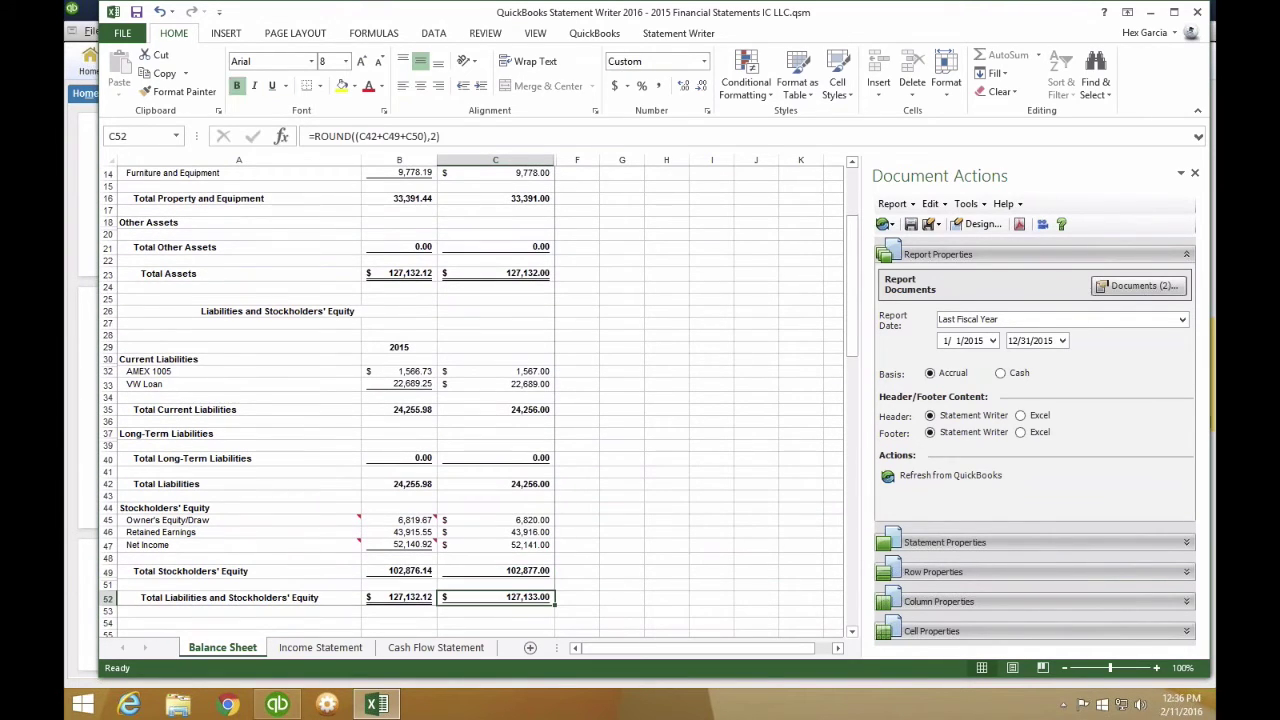
pyautogui.click(745, 397)
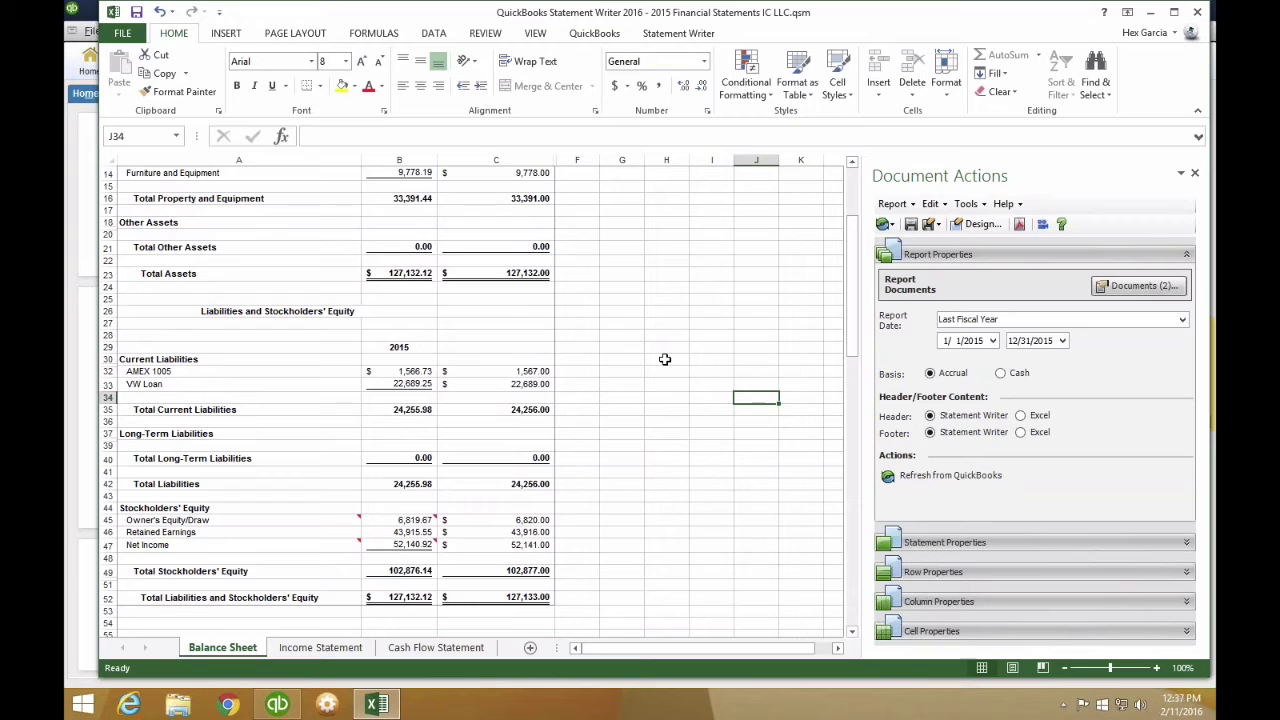
# - Highlight the rounded Total Assets and Total Liabilities and Stockholders' Equity amounts, C23 and C52, in yellow
pyautogui.click(526, 276)
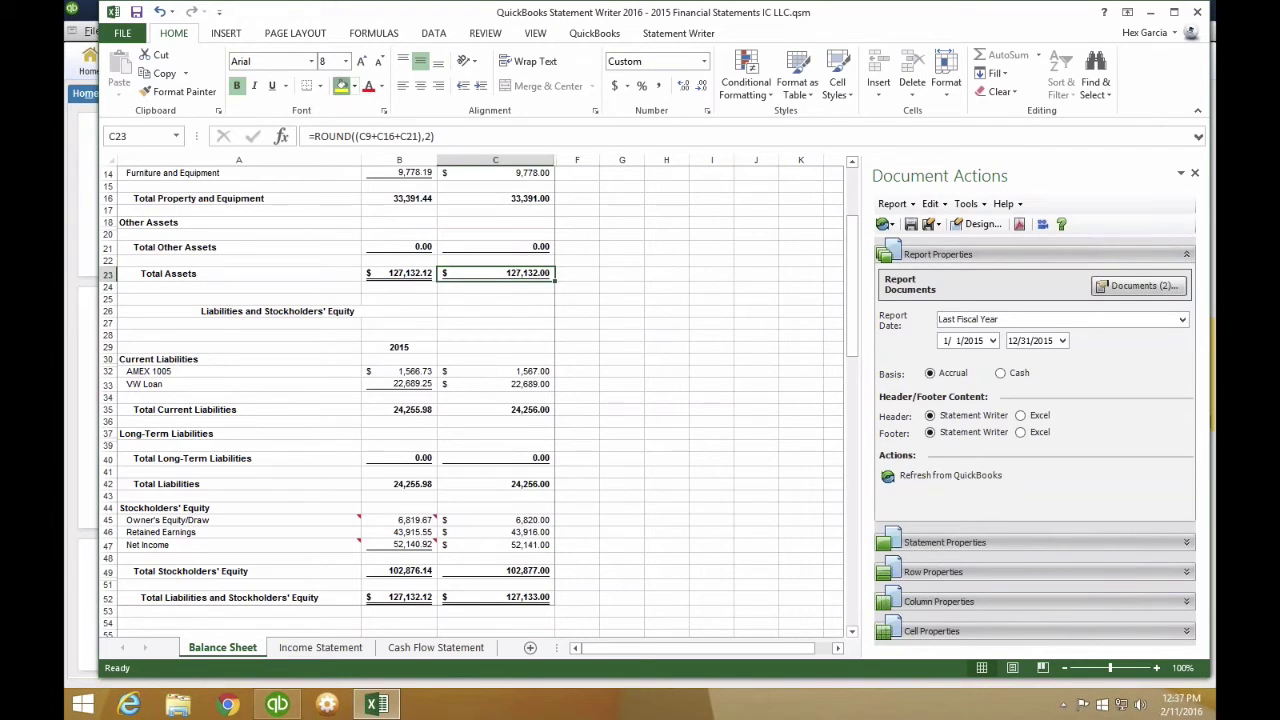
pyautogui.click(342, 86)
pyautogui.click(490, 596)
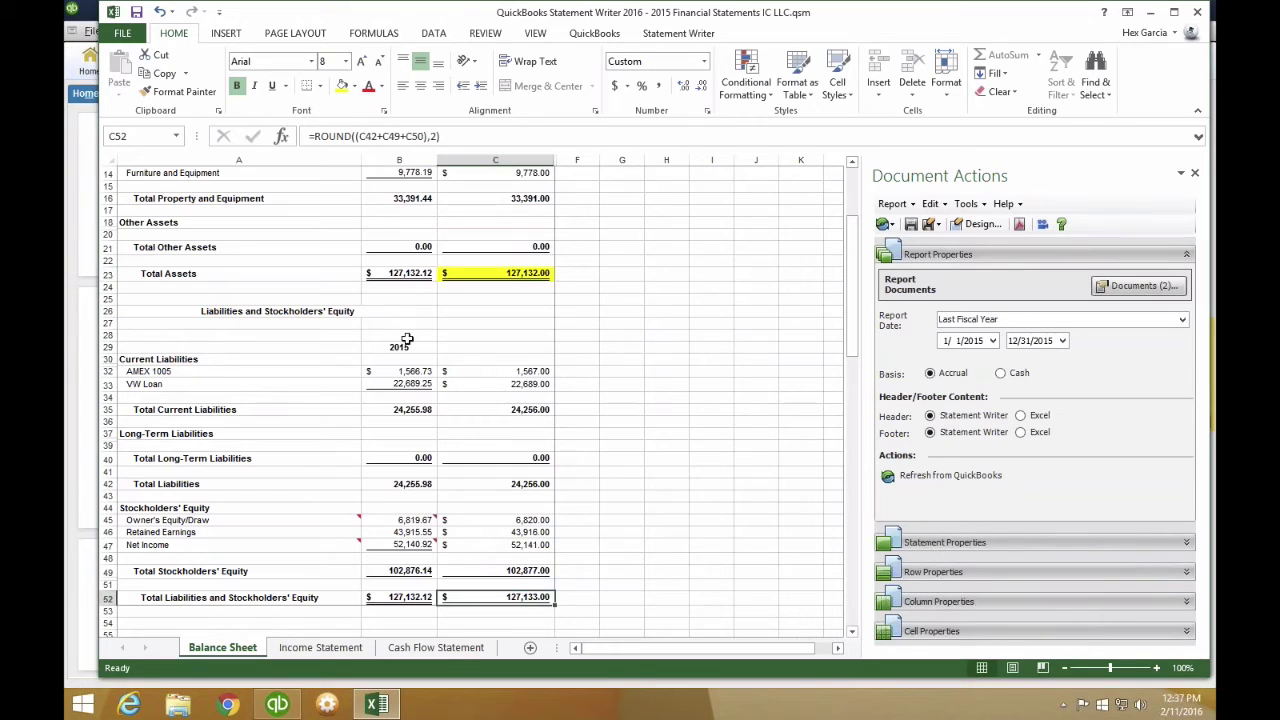
pyautogui.click(342, 86)
pyautogui.click(748, 424)
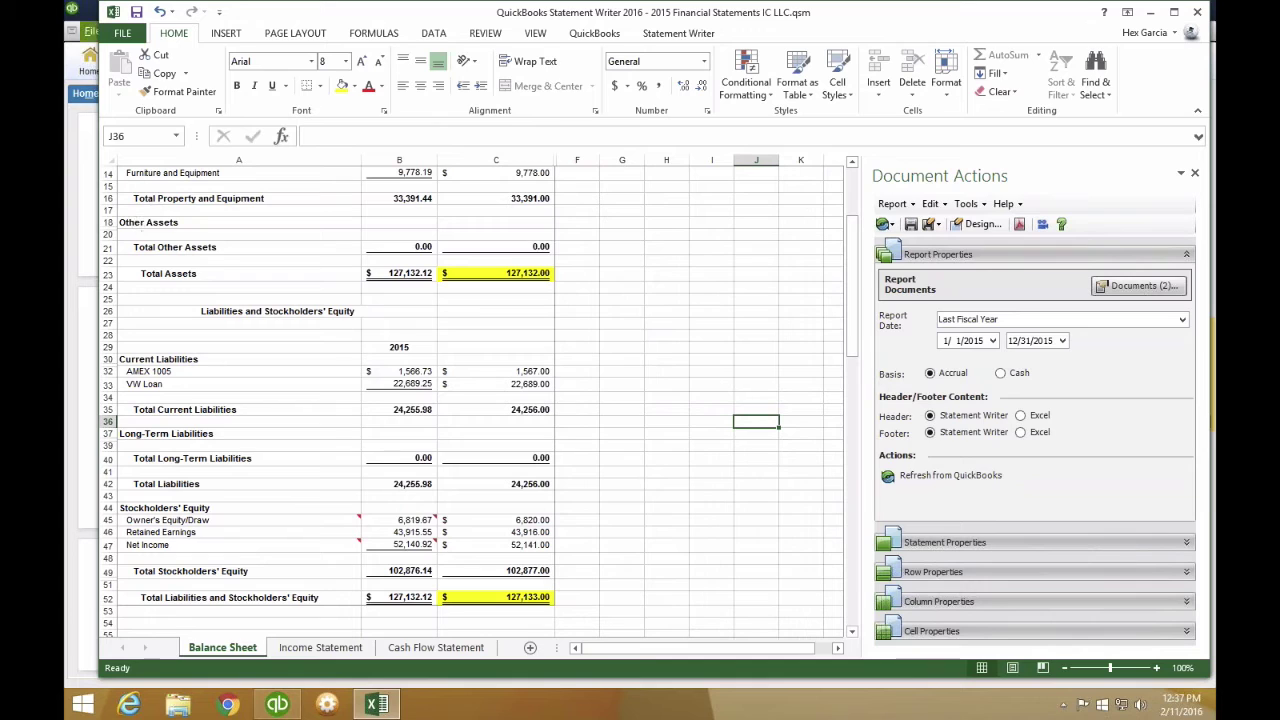
# - Insert an empty row above Owner's Equity/Draw in the Stockholders' Equity section
pyautogui.click(108, 520)
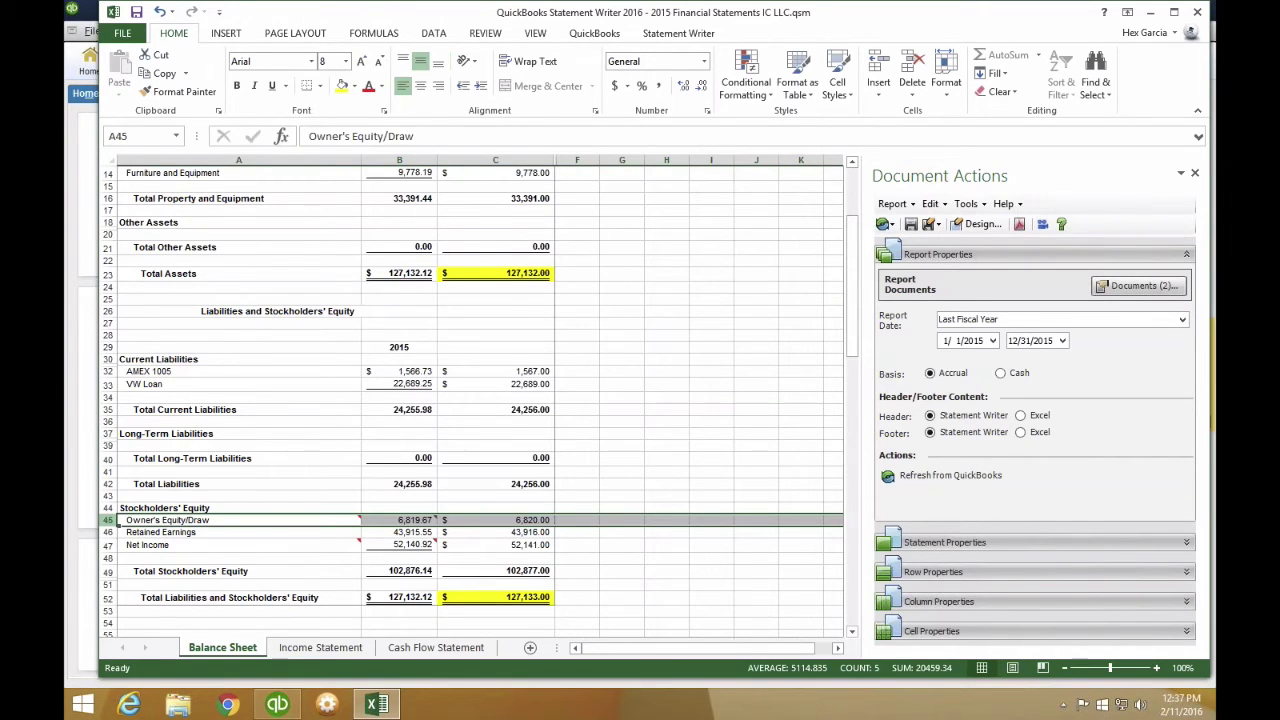
pyautogui.rightClick(110, 521)
pyautogui.click(140, 391)
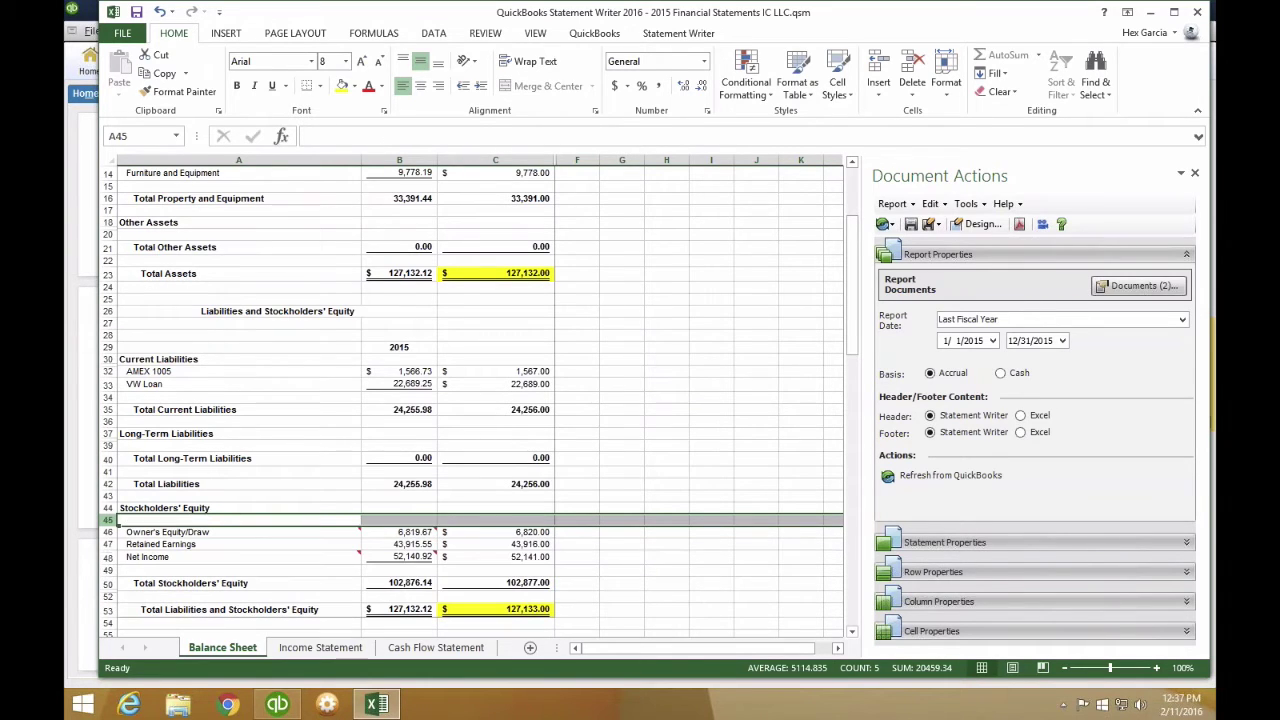
pyautogui.click(514, 521)
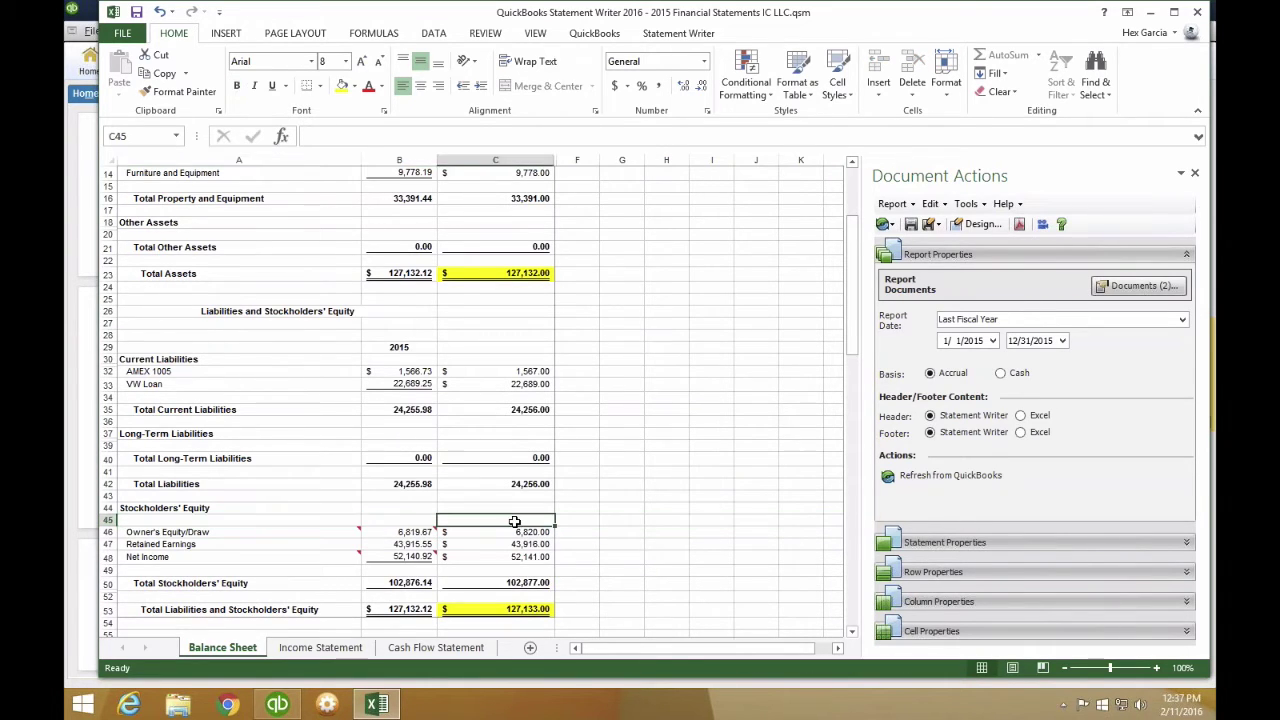
# - Insert an empty row between Owner's Equity/Draw and Retained Earnings
pyautogui.rightClick(110, 545)
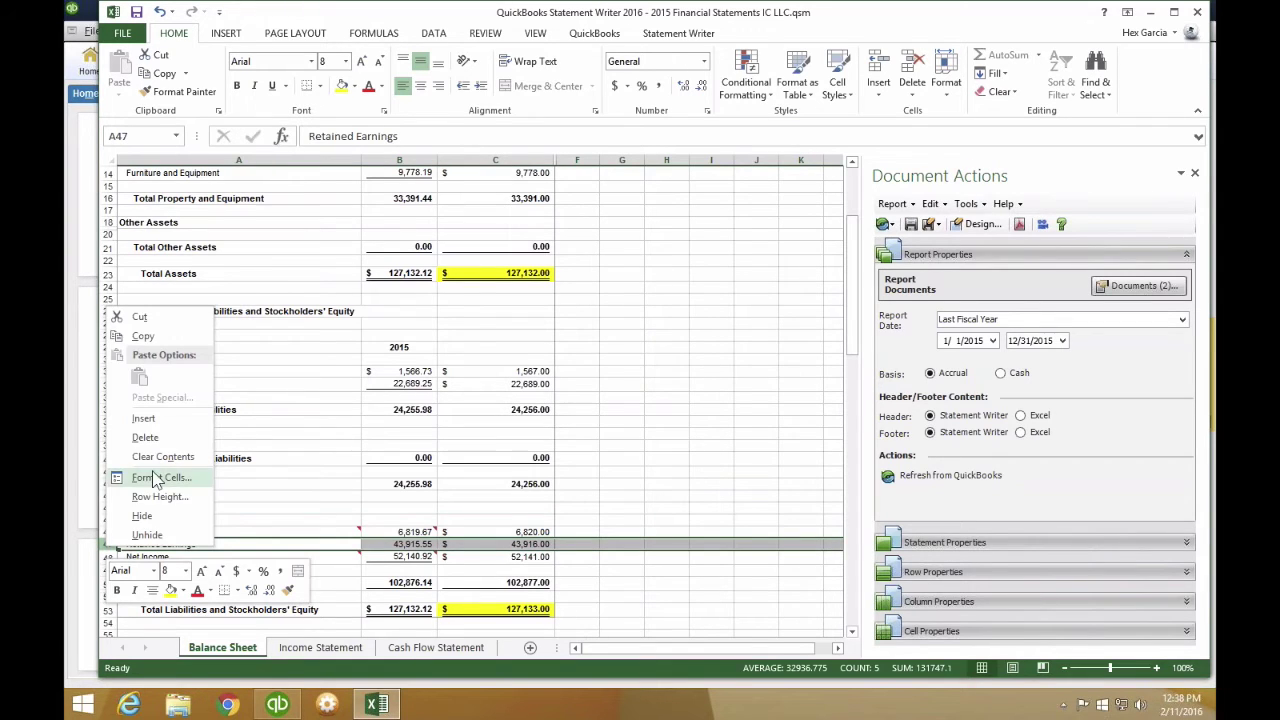
pyautogui.click(143, 418)
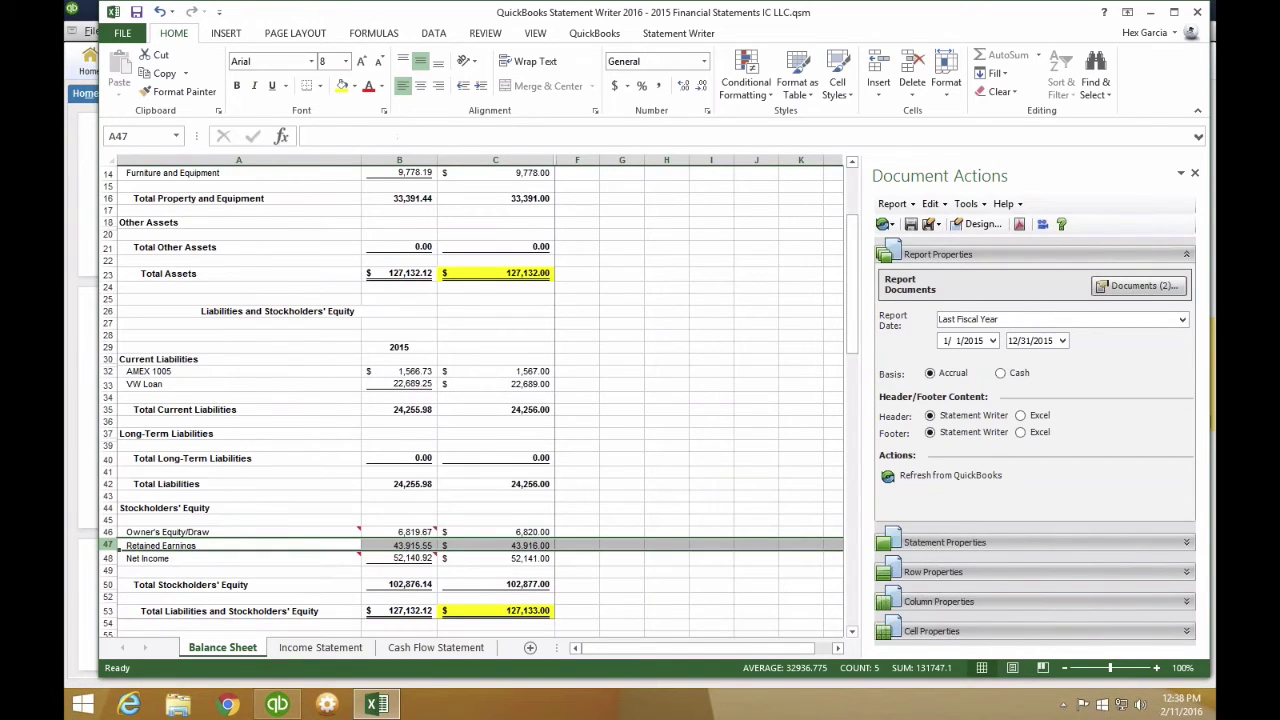
pyautogui.click(574, 543)
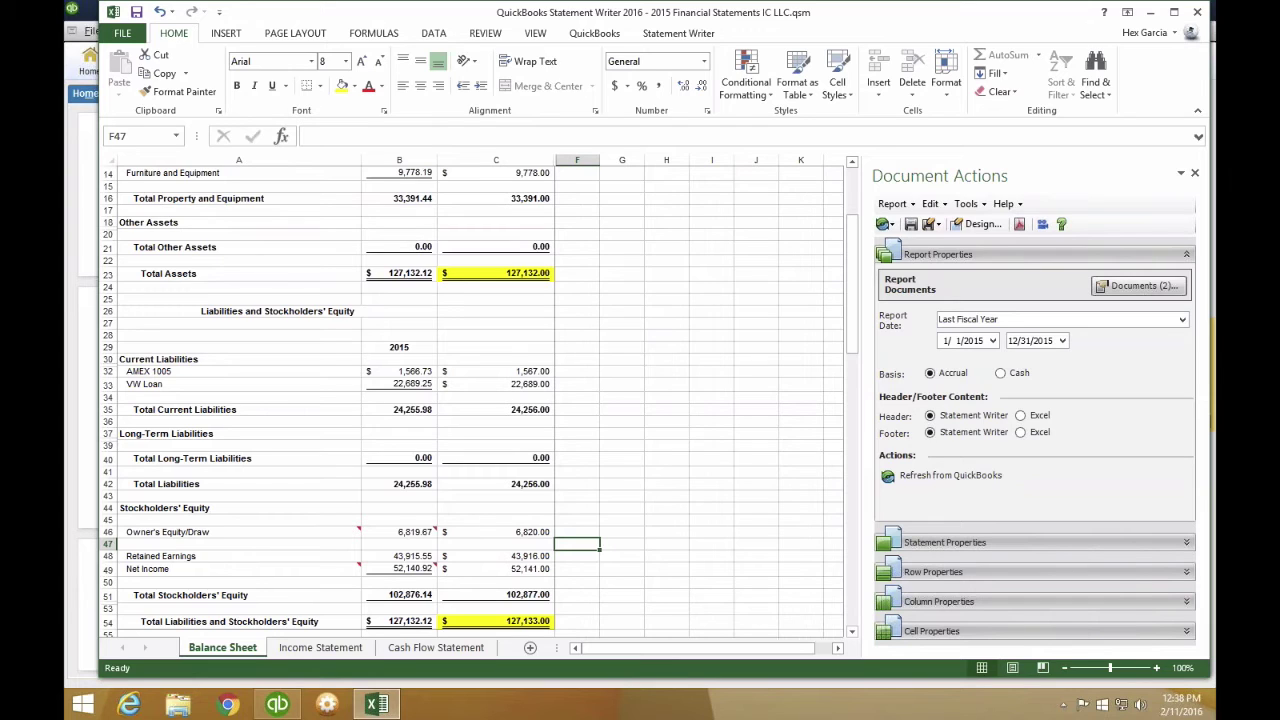
pyautogui.click(960, 320)
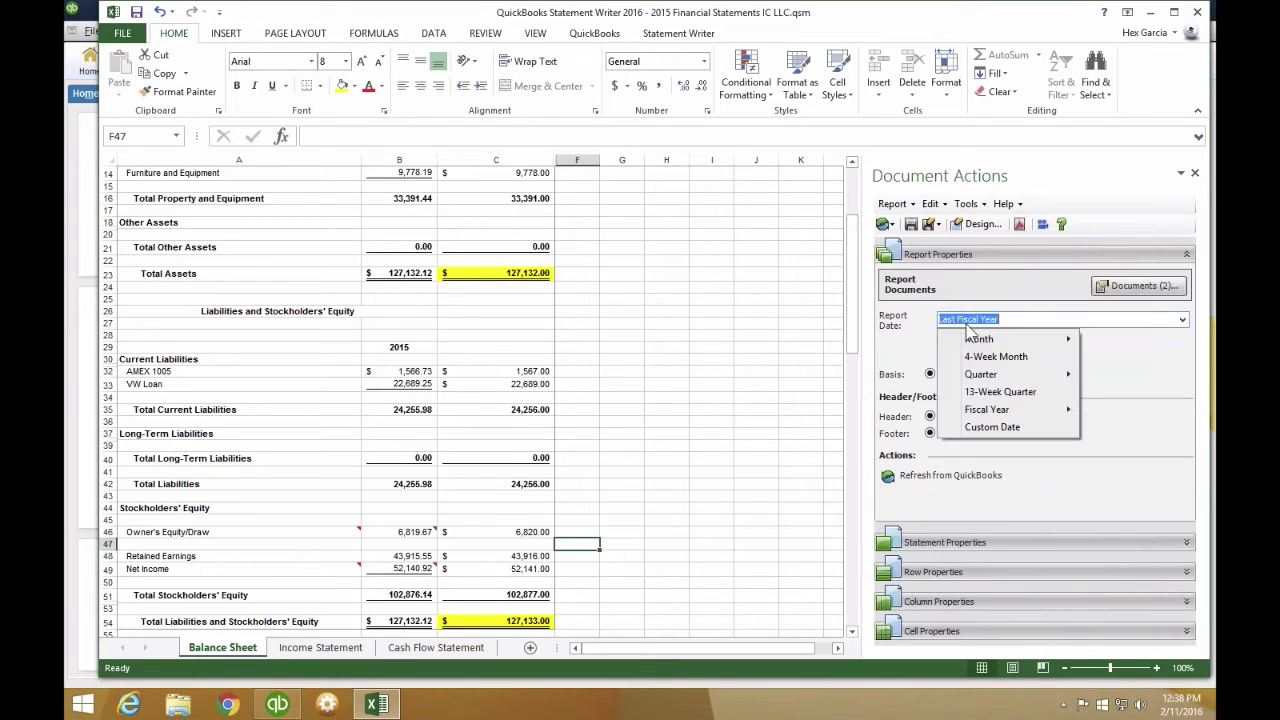
pyautogui.click(1140, 368)
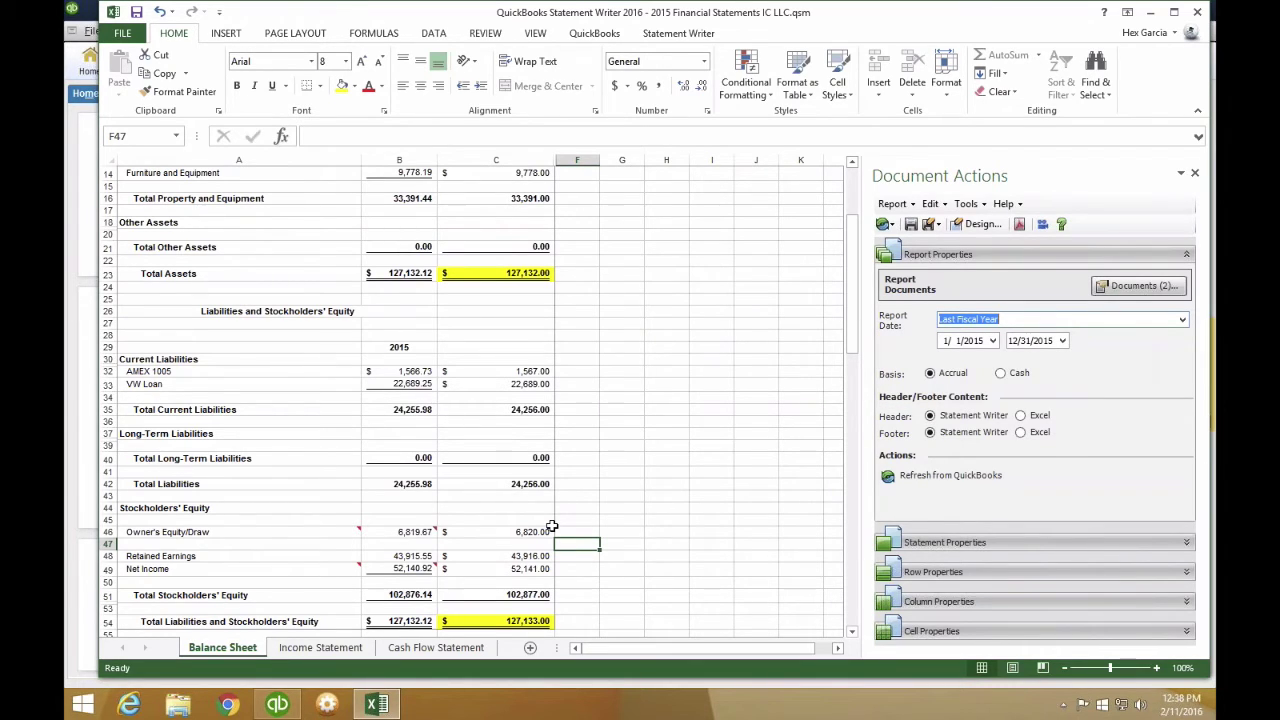
# - Enter the row label "Rounding Error" in cell A45, directly below the Stockholders' Equity heading
pyautogui.click(220, 520)
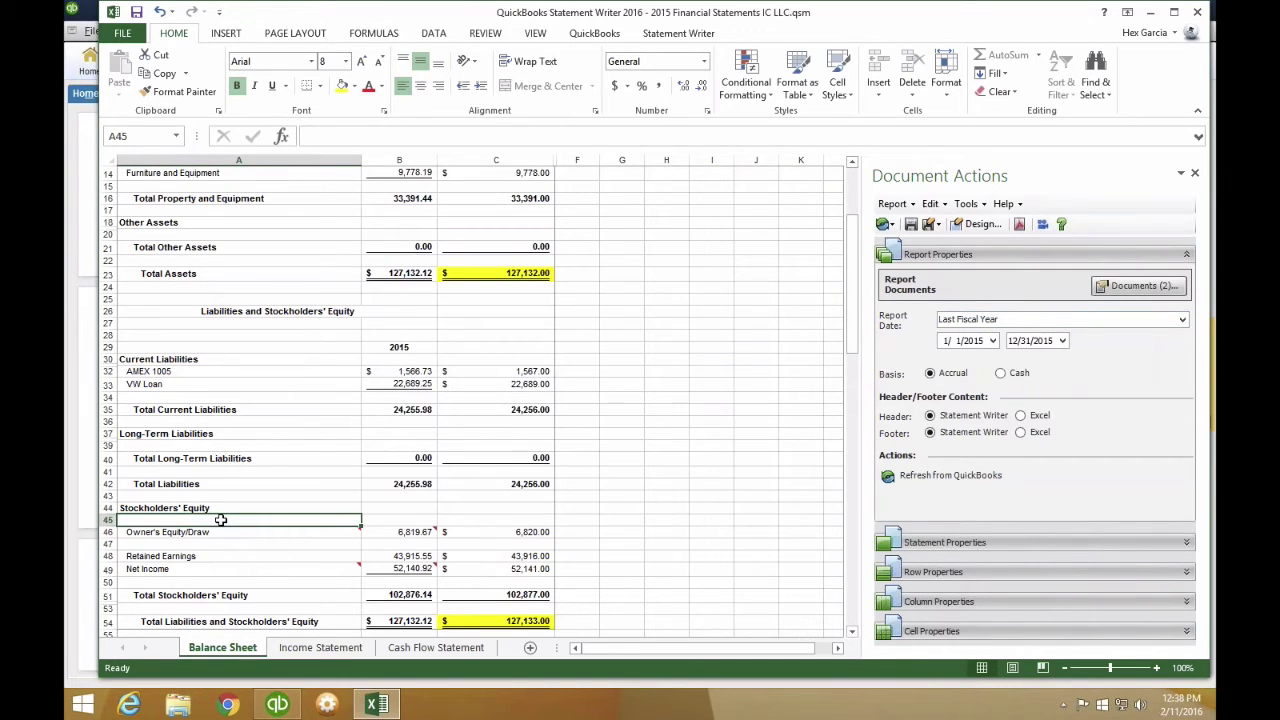
pyautogui.write('rOUNDIN')
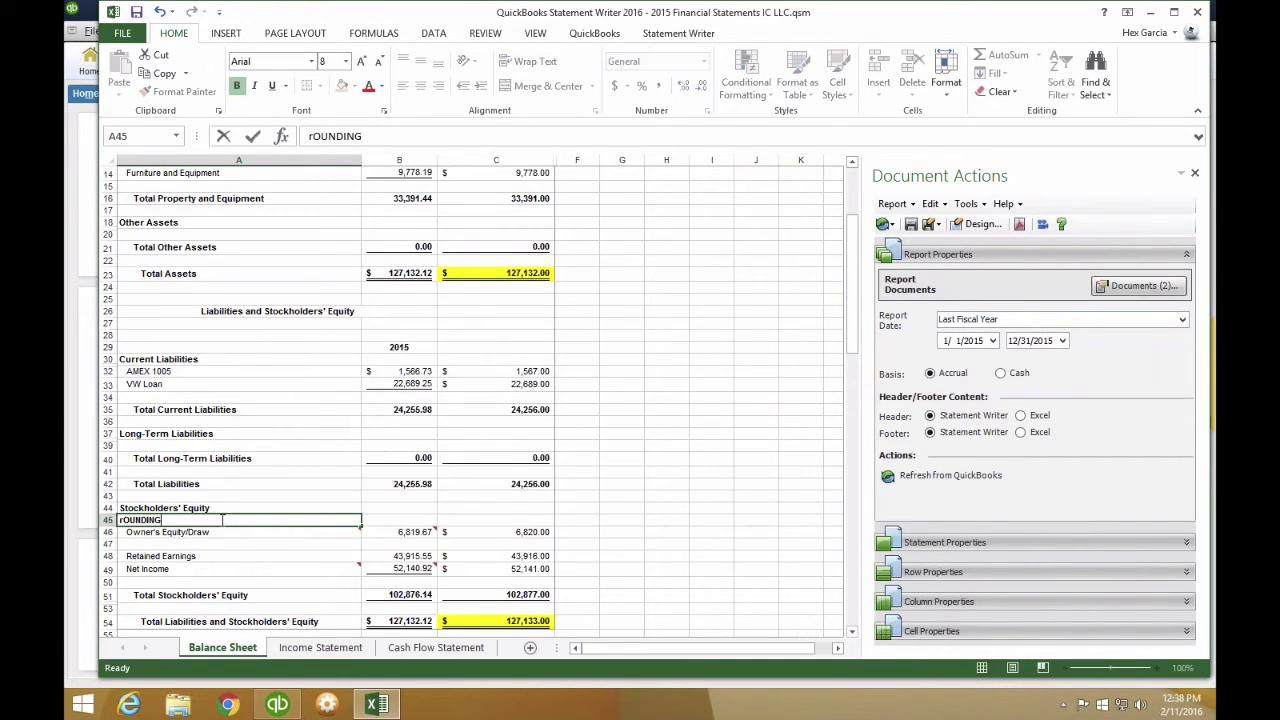
pyautogui.press('Escape')
pyautogui.write('Rounding Error')
pyautogui.press('Return')
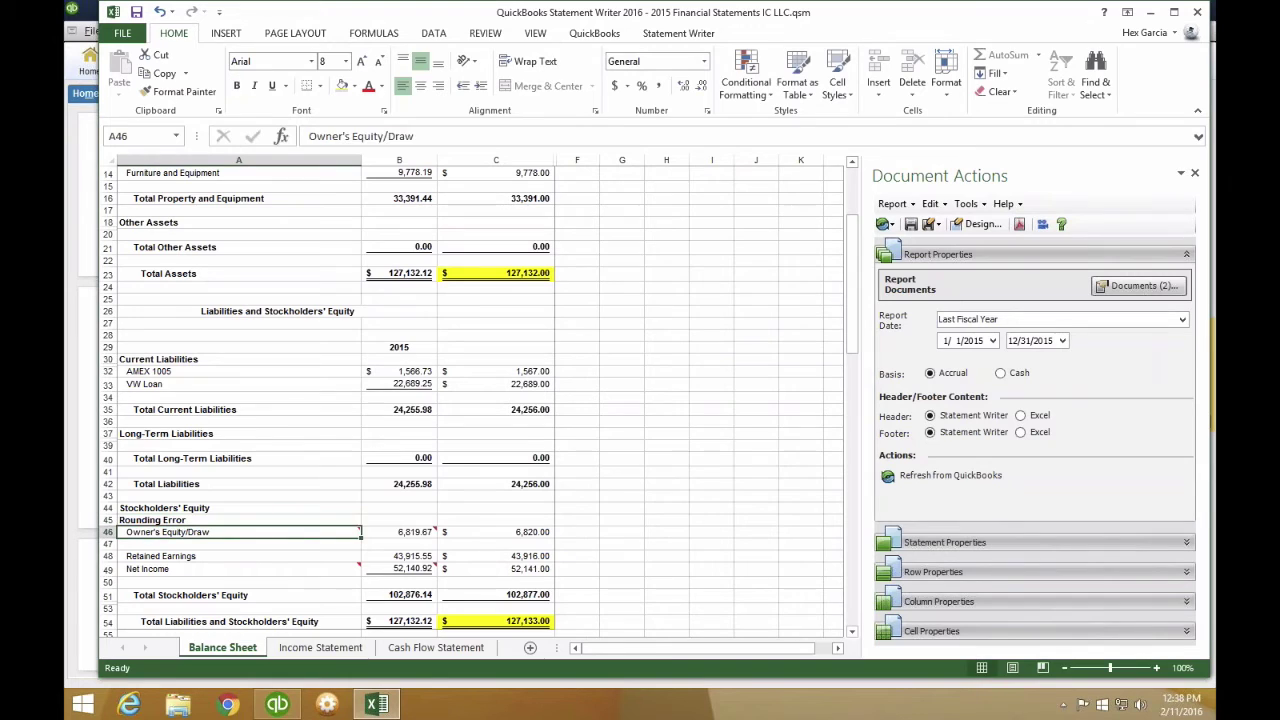
# - Copy the cell formatting of the Owner's Equity/Draw label onto the Rounding Error label in A45
pyautogui.click(207, 521)
pyautogui.click(190, 532)
pyautogui.moveTo(190, 532)
pyautogui.moveTo(363, 526)
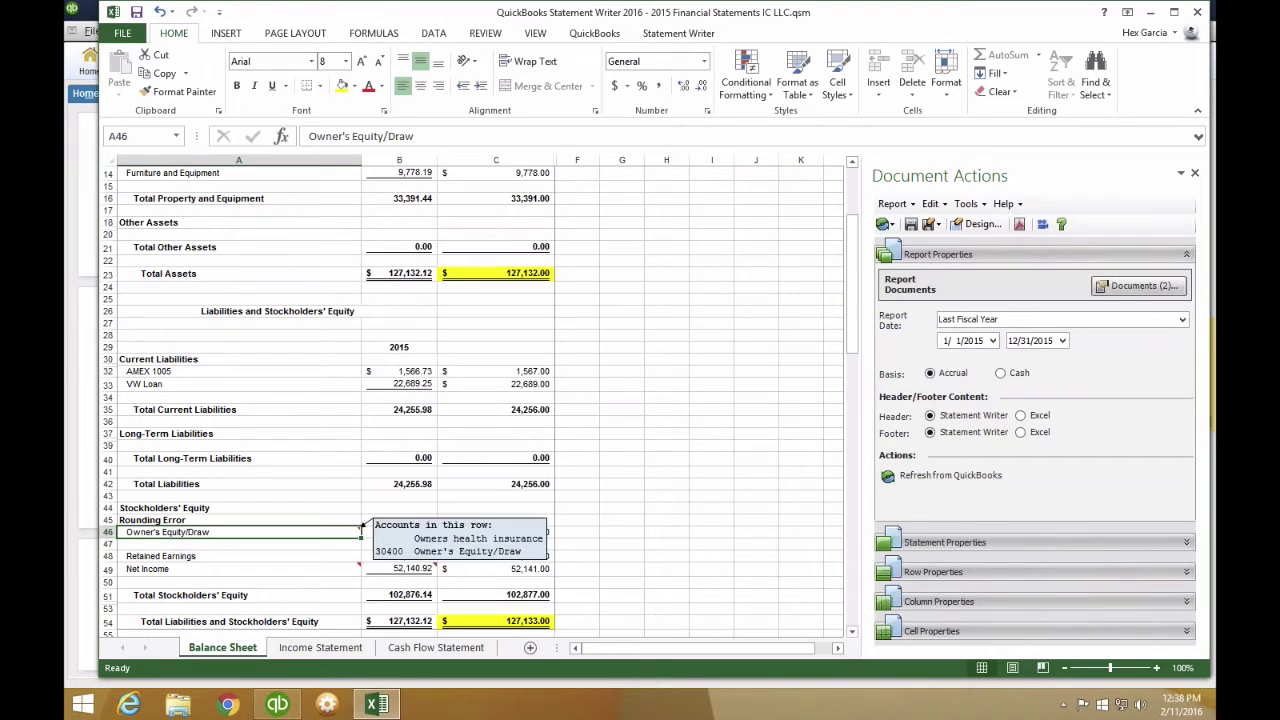
pyautogui.click(172, 92)
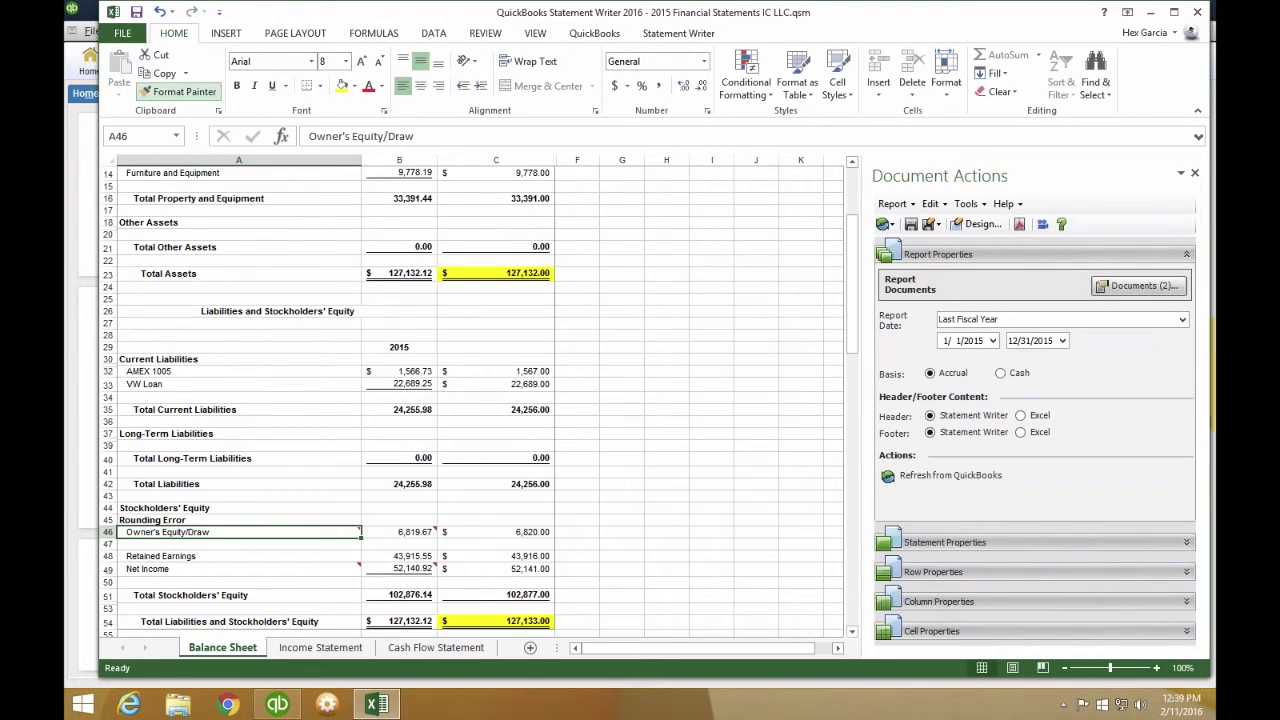
pyautogui.click(155, 520)
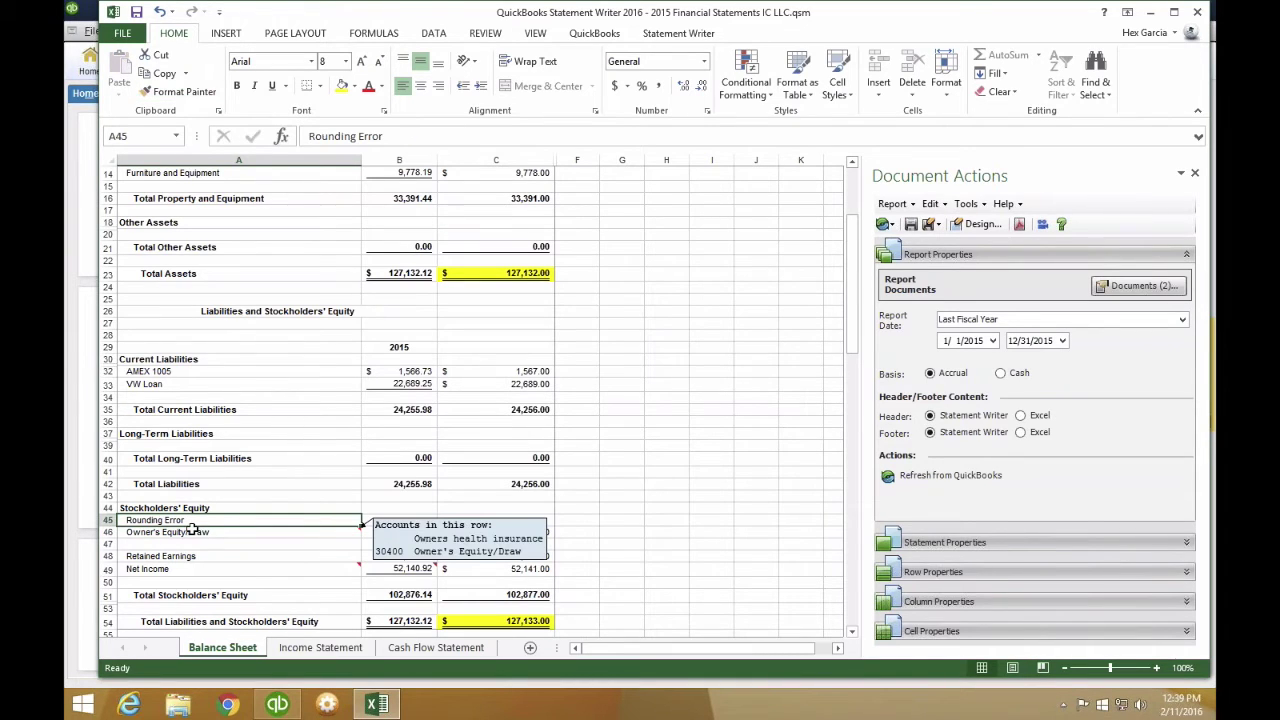
# - Fill the Owner's Equity/Draw label from A46 down into the empty cell A47
pyautogui.press('ctrl')
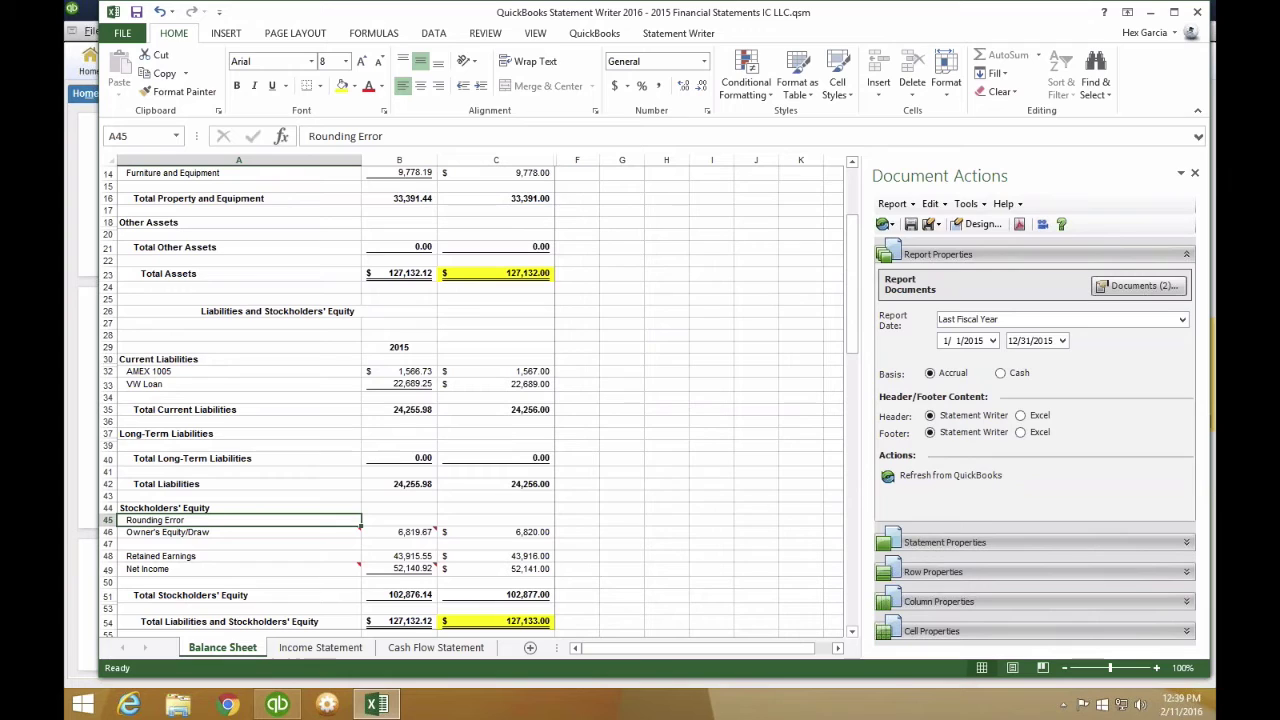
pyautogui.click(164, 544)
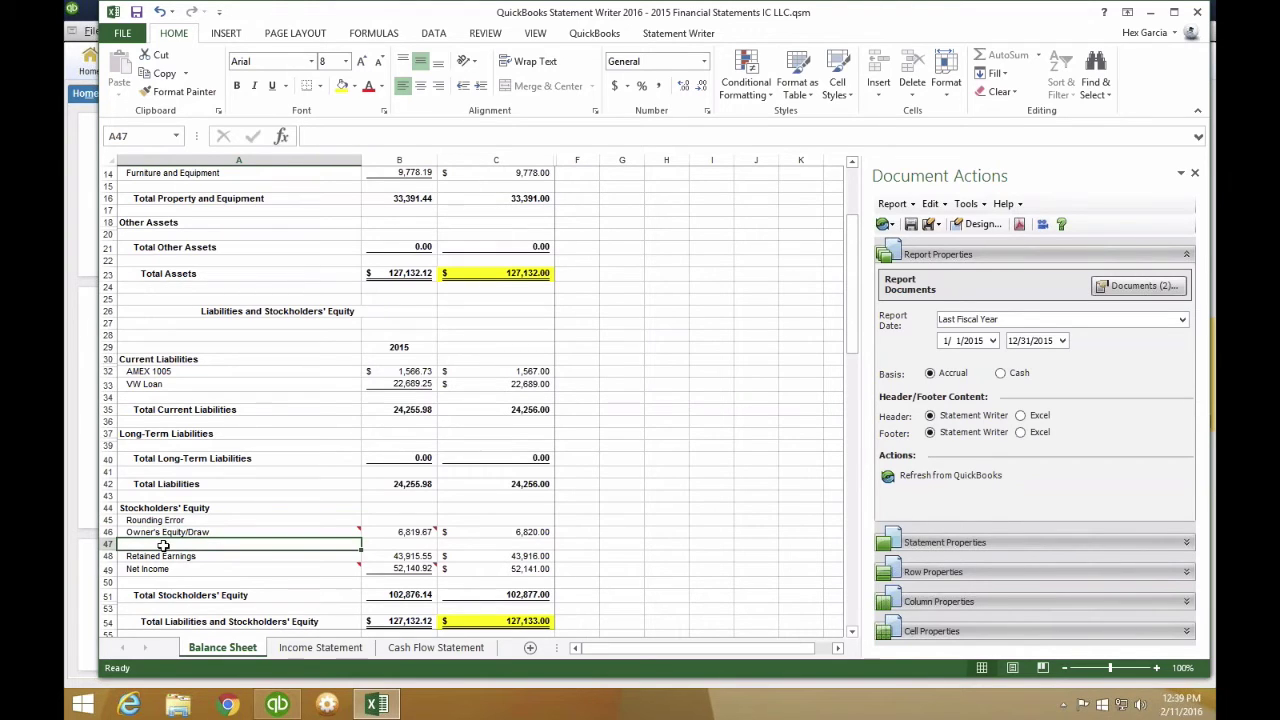
pyautogui.hotkey('ctrl', 'd')
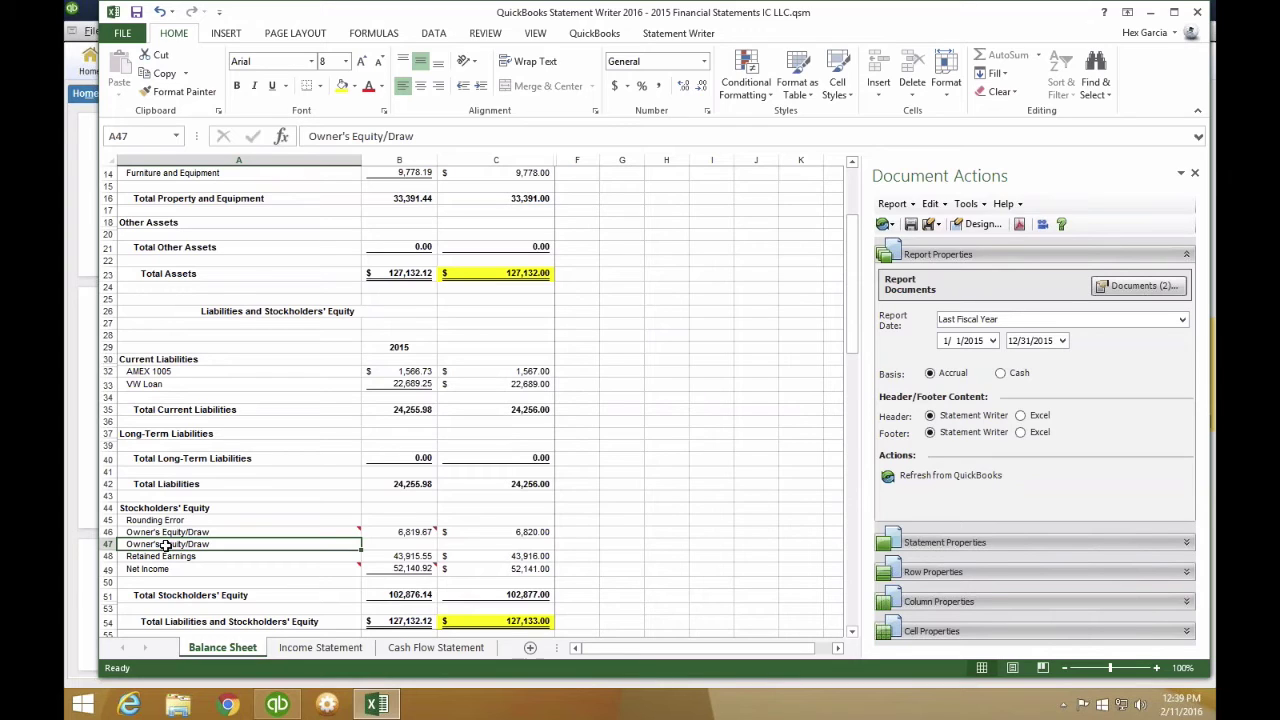
# - Begin the Rounding Error formula in C45 as rounded Total Assets minus rounded Total Liabilities, =C23-C42
pyautogui.click(396, 521)
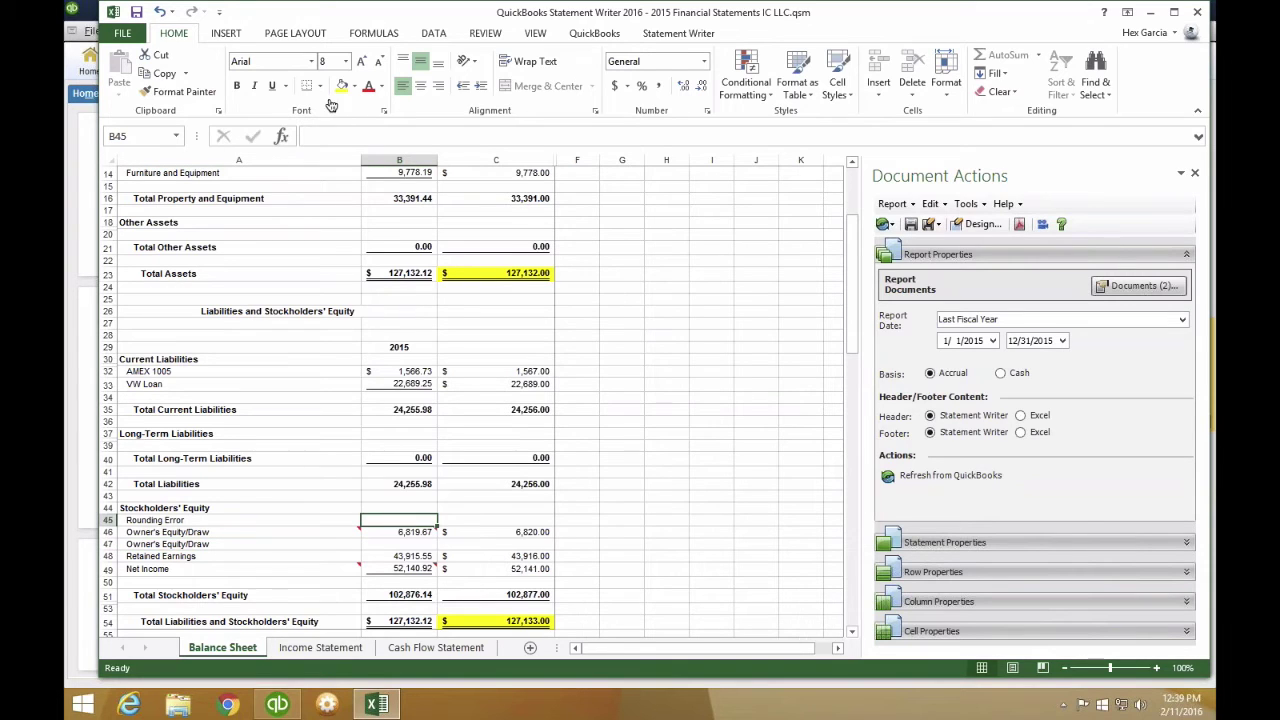
pyautogui.click(403, 519)
pyautogui.click(494, 518)
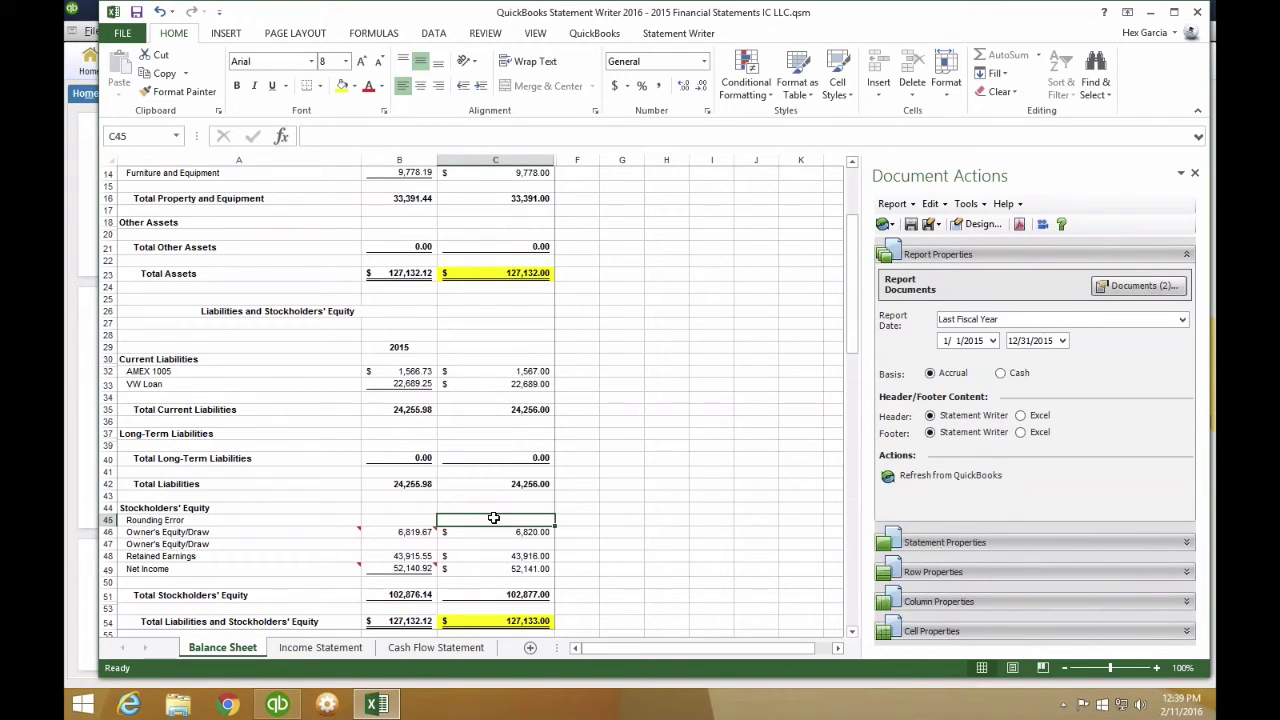
pyautogui.write('=')
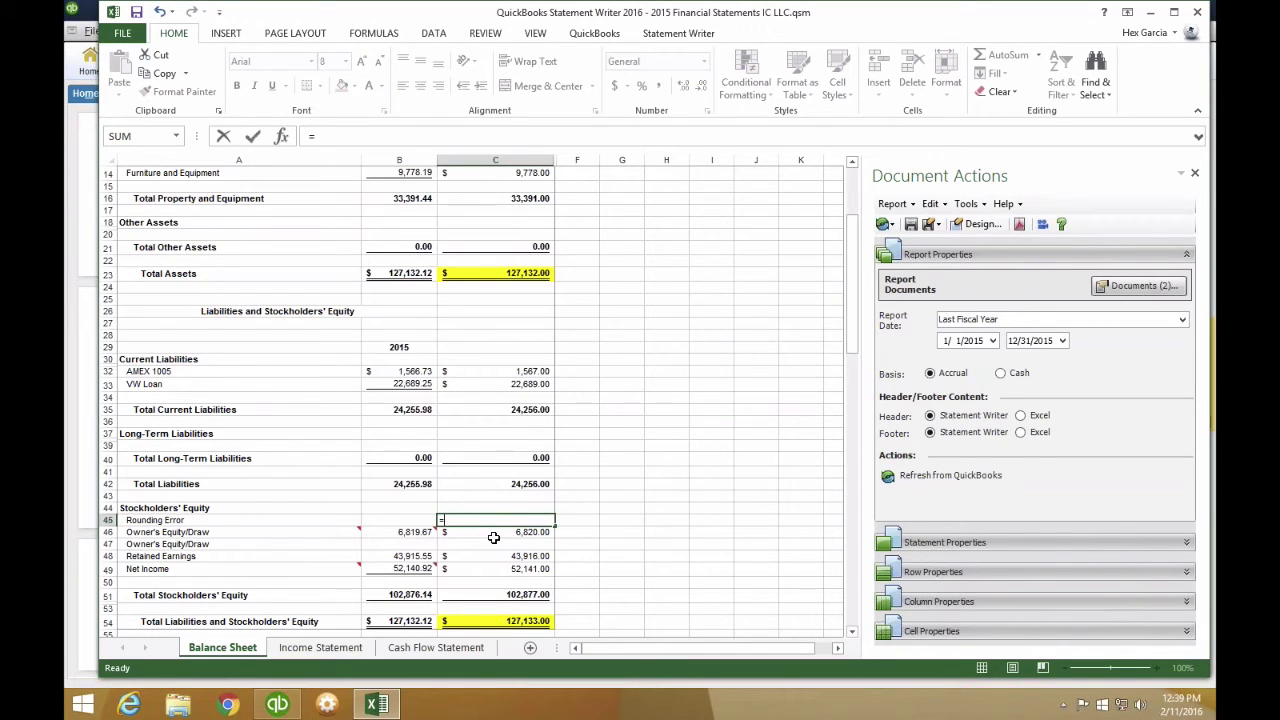
pyautogui.click(496, 271)
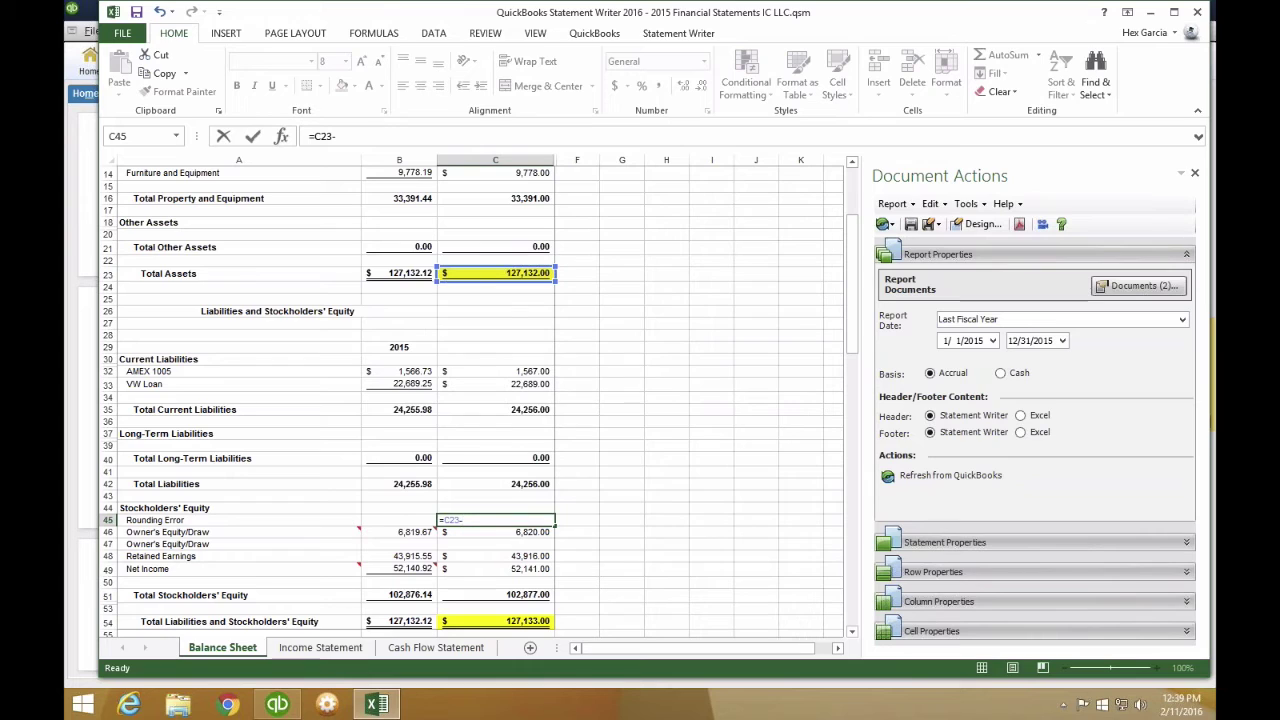
pyautogui.write('-')
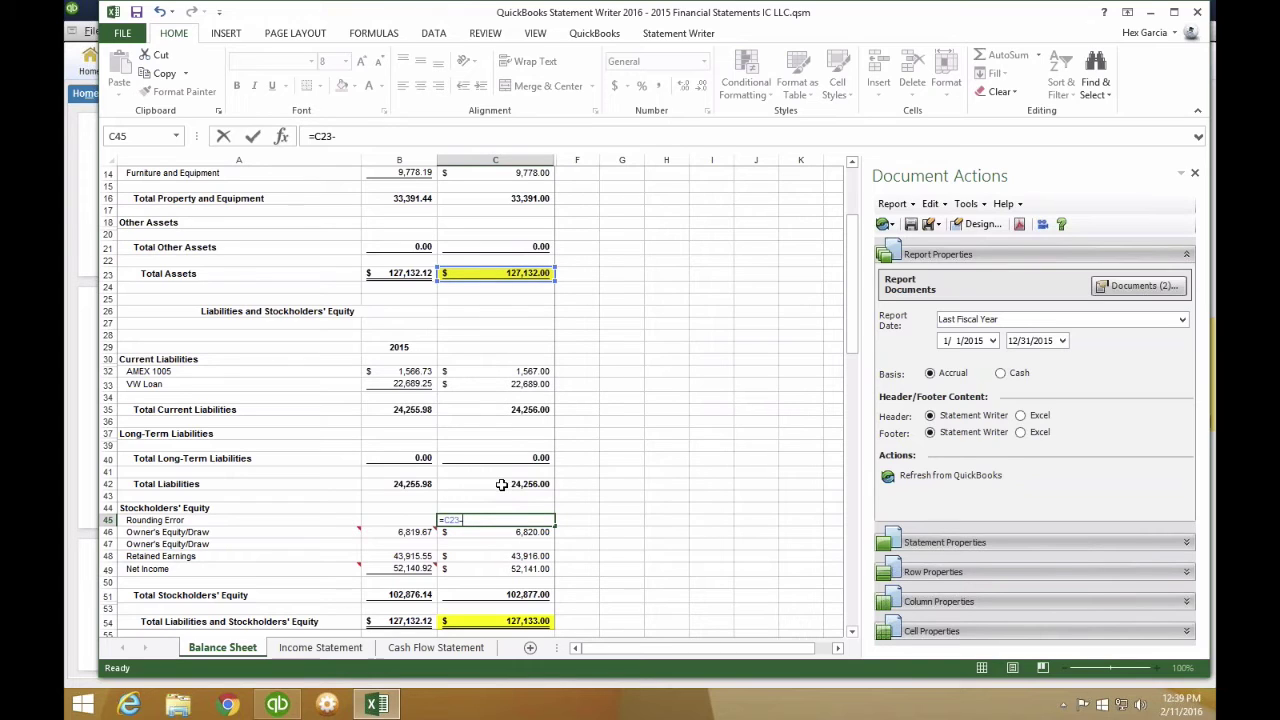
pyautogui.click(502, 484)
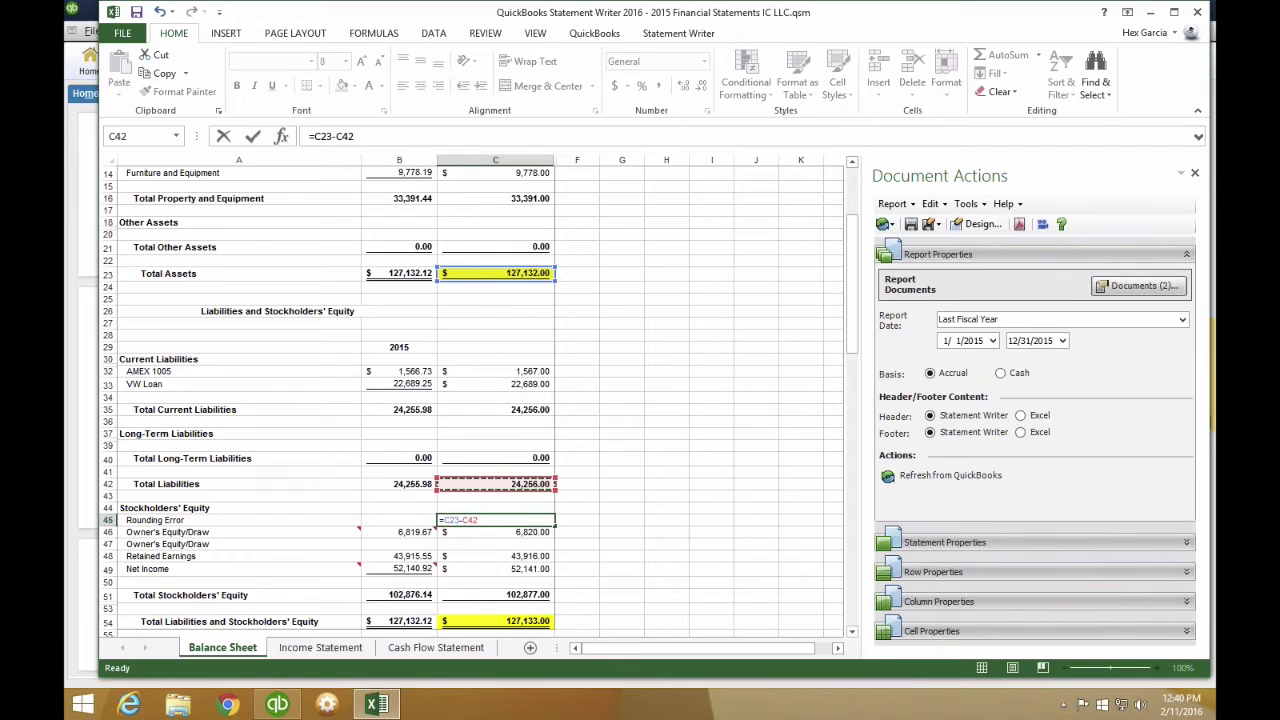
# - Complete the C45 formula by subtracting the rounded equity lines, so that it reads =C23-C42-SUM(C46,C48:C49)
pyautogui.write('-')
pyautogui.click(492, 520)
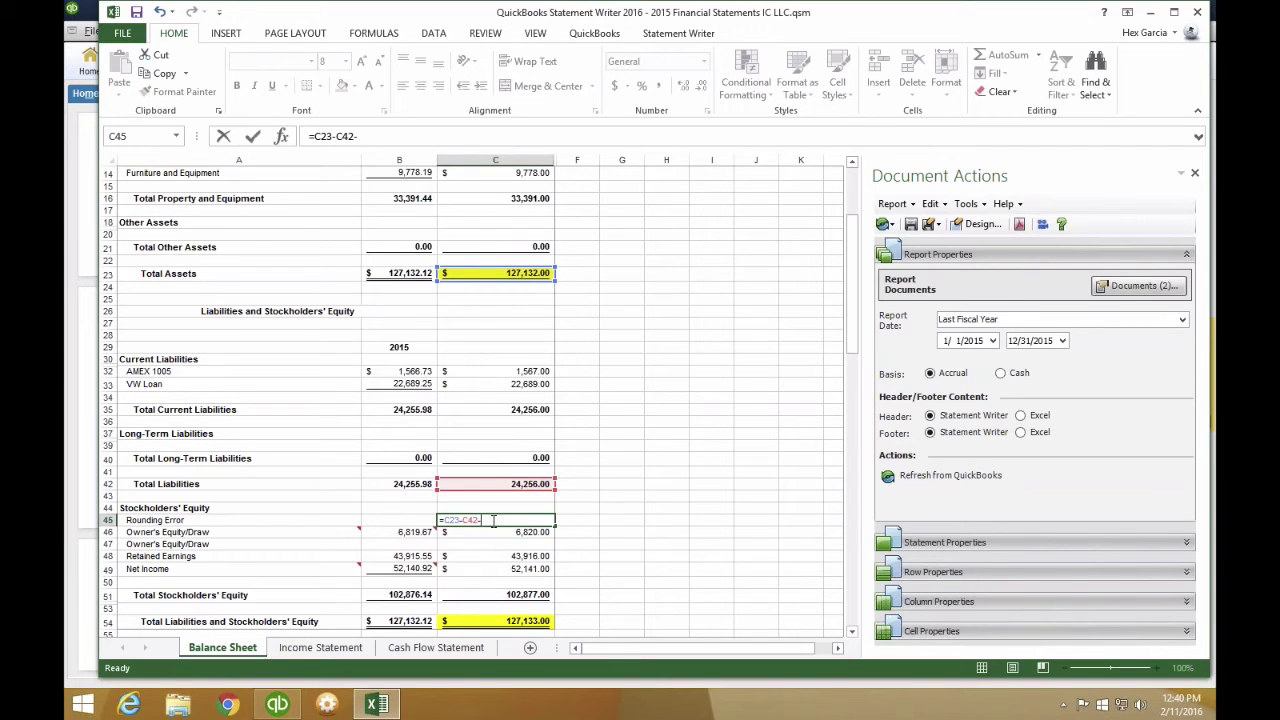
pyautogui.click(385, 137)
pyautogui.write('SUM')
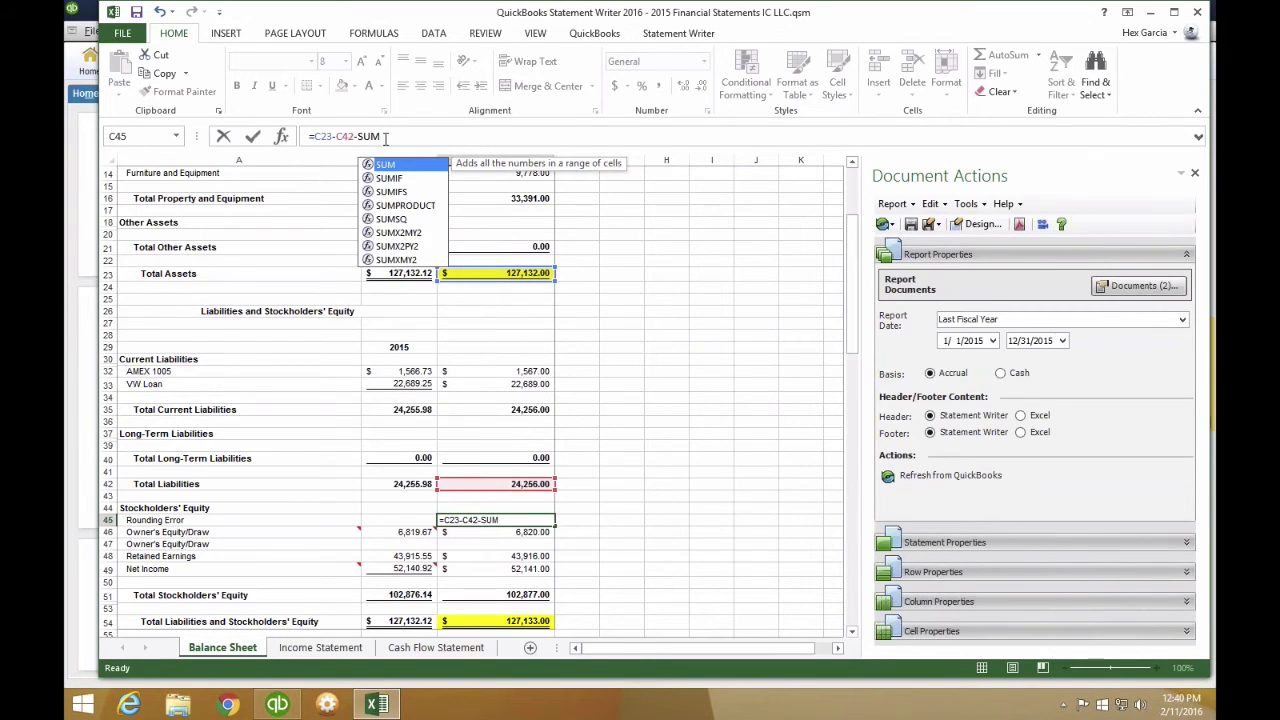
pyautogui.write('(')
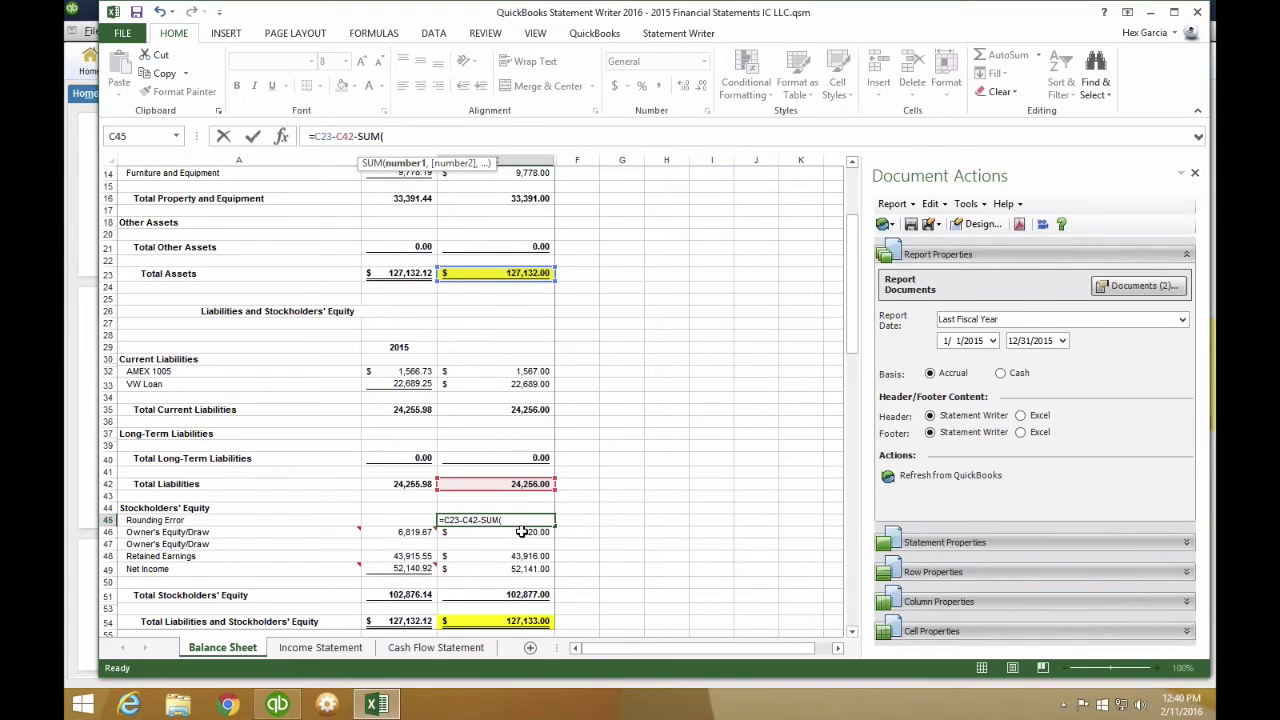
pyautogui.click(521, 532)
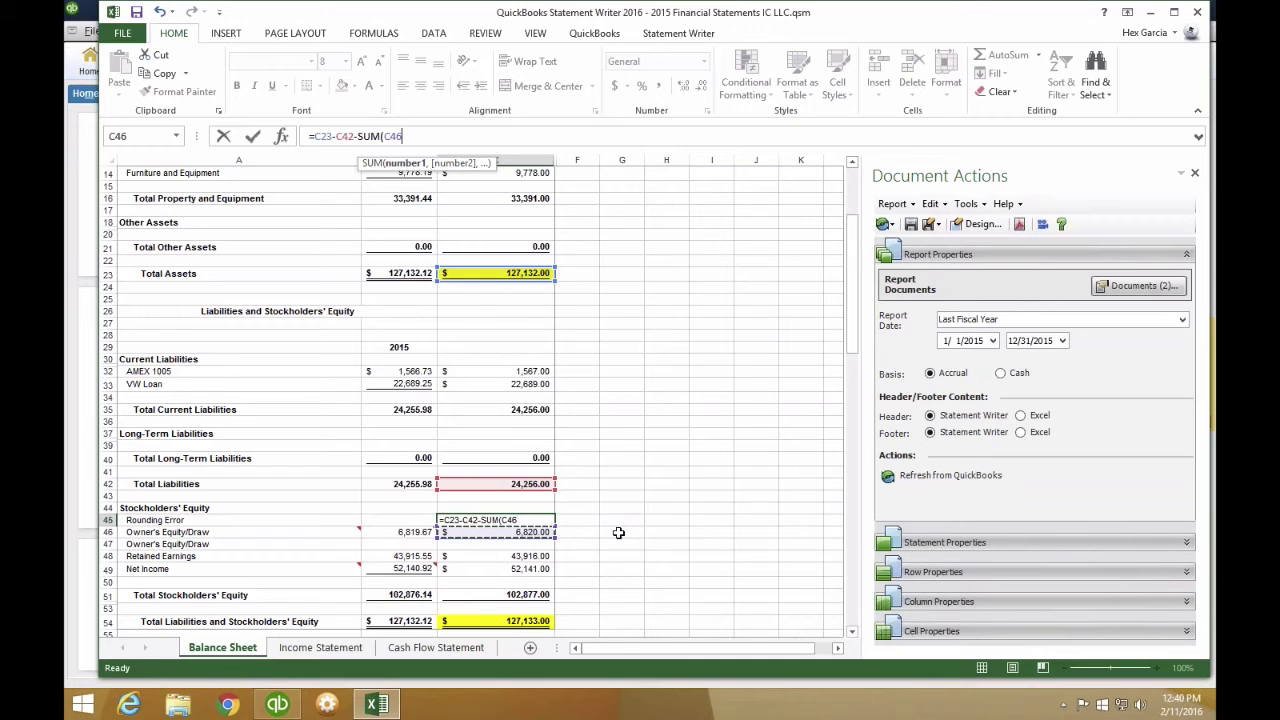
pyautogui.write(',')
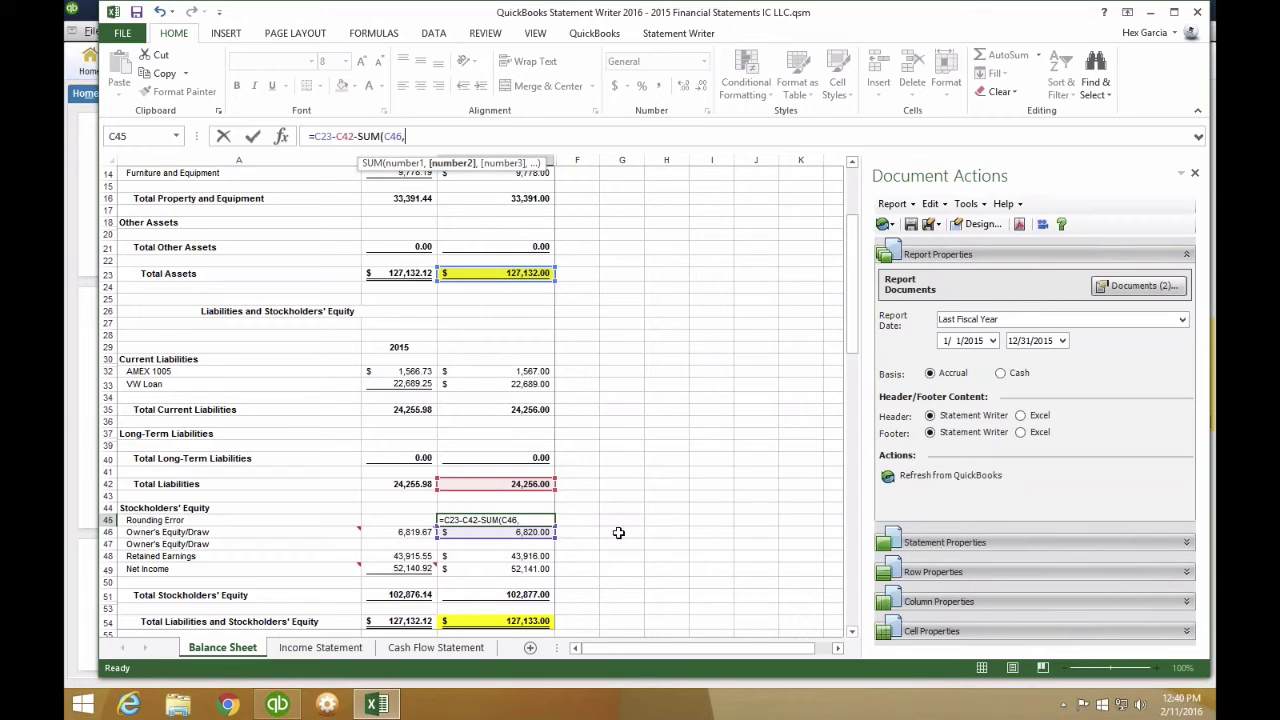
pyautogui.click(525, 555)
pyautogui.moveTo(525, 566); pyautogui.dragTo(525, 569)
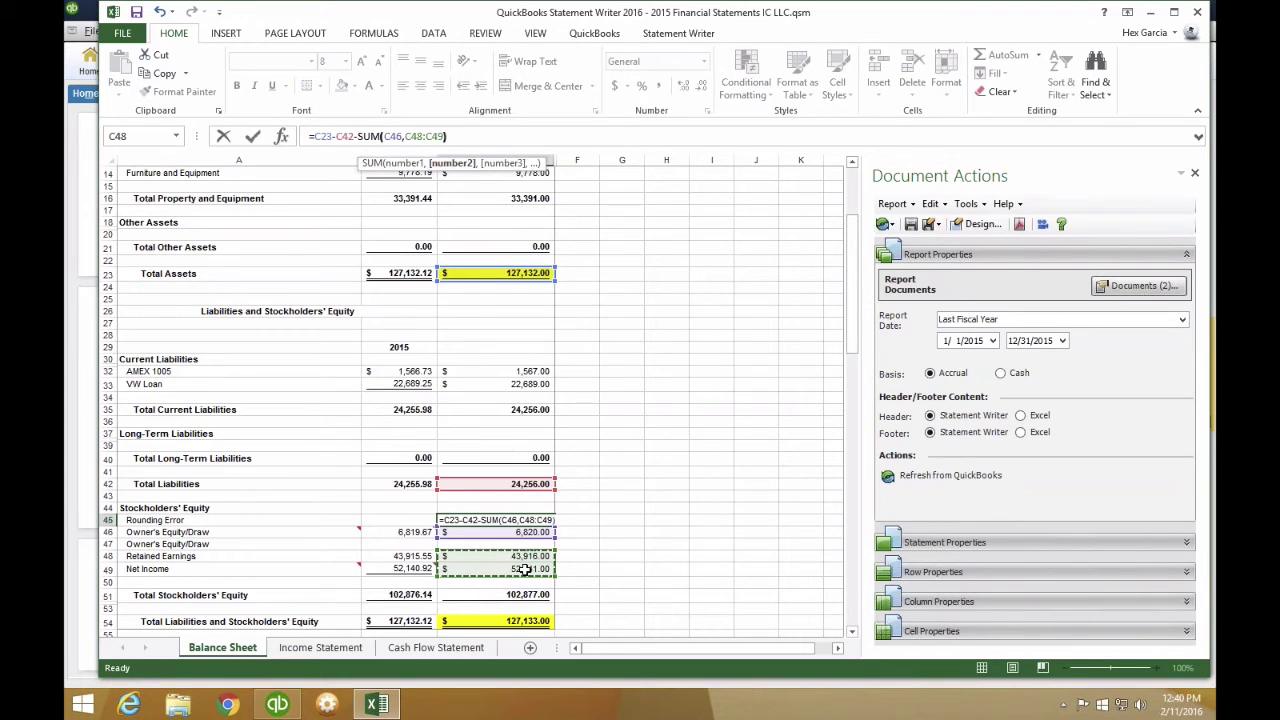
pyautogui.write(')')
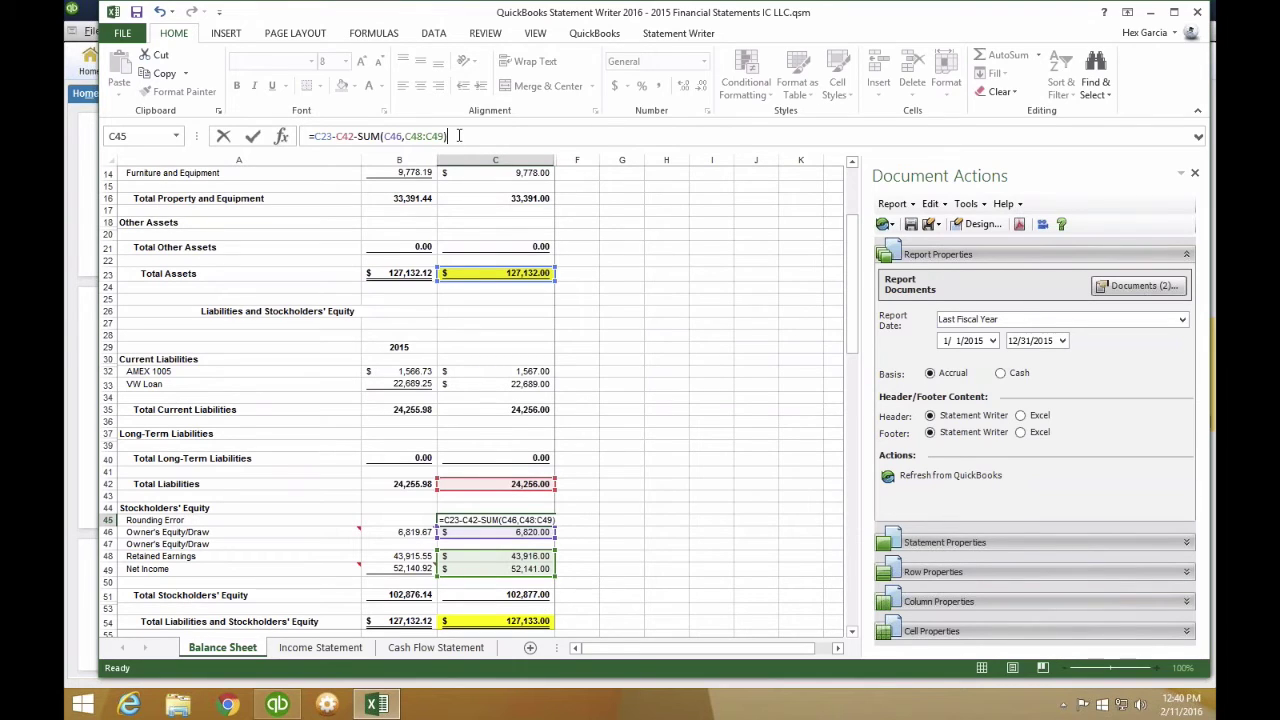
pyautogui.press('Return')
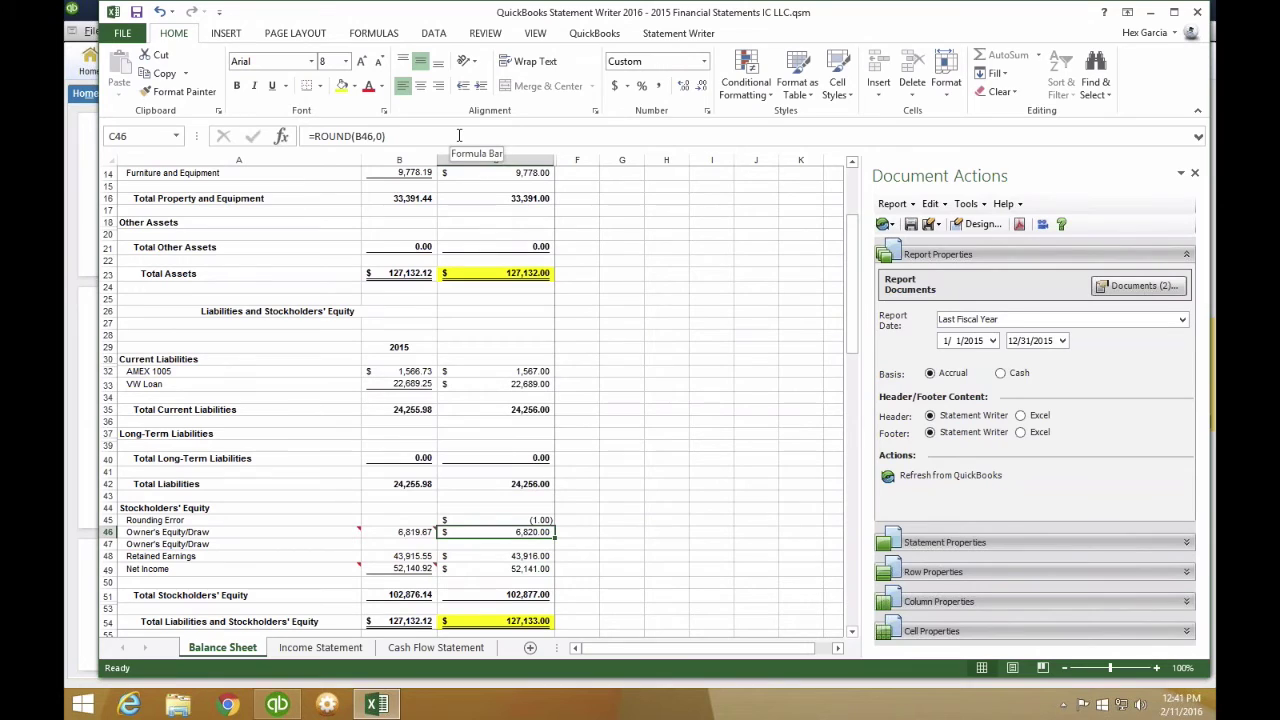
pyautogui.press('Up')
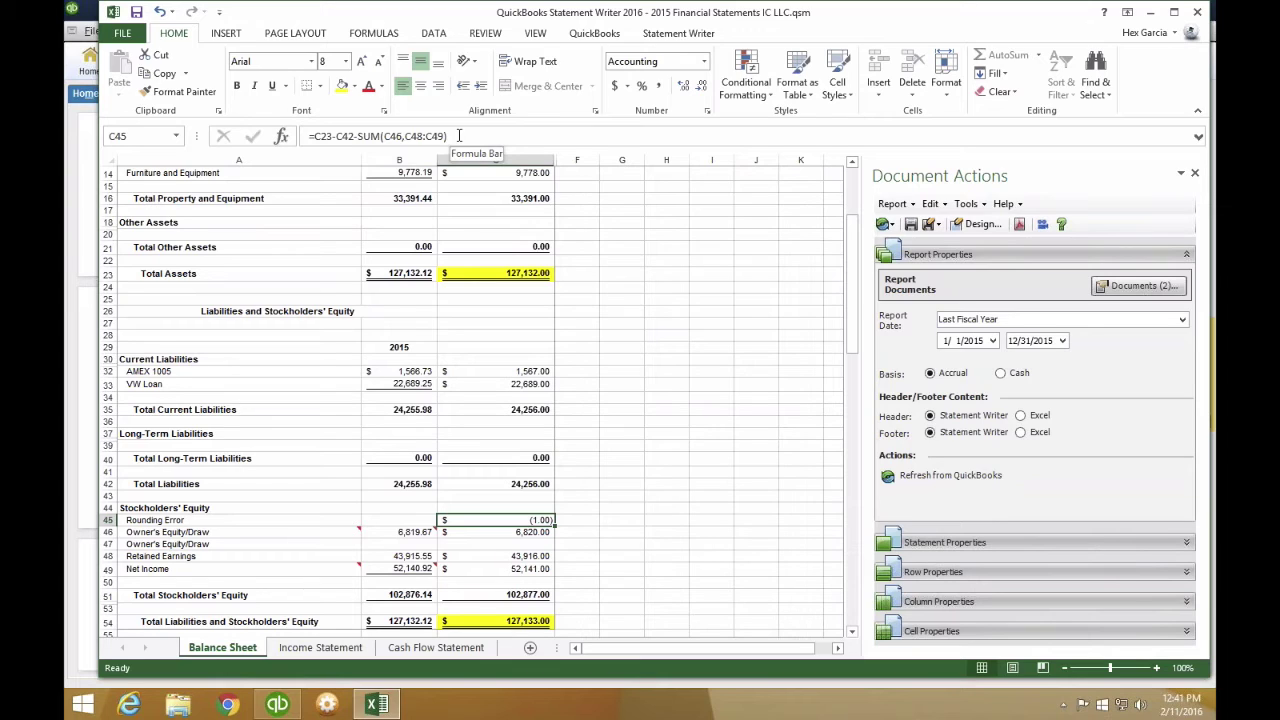
# - Start a SUM formula in C47 for the second Owner's Equity/Draw line
pyautogui.press('Down')
pyautogui.press('Down')
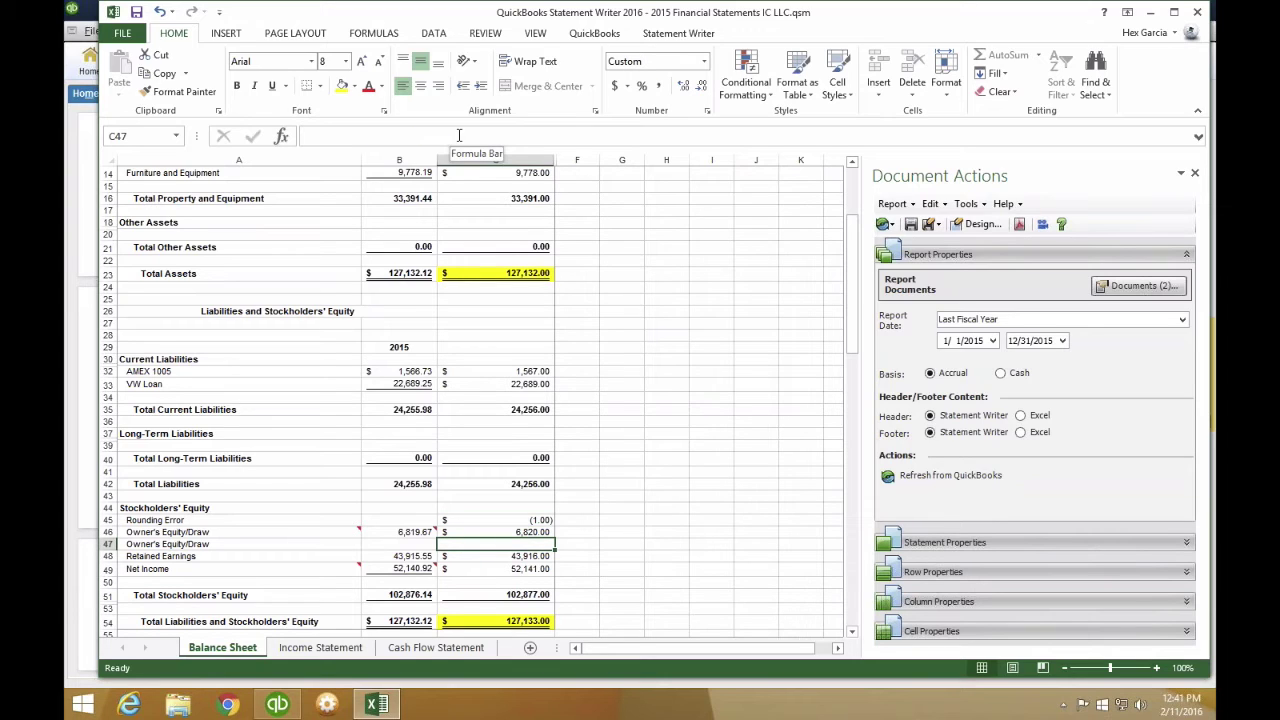
pyautogui.write('=sum(')
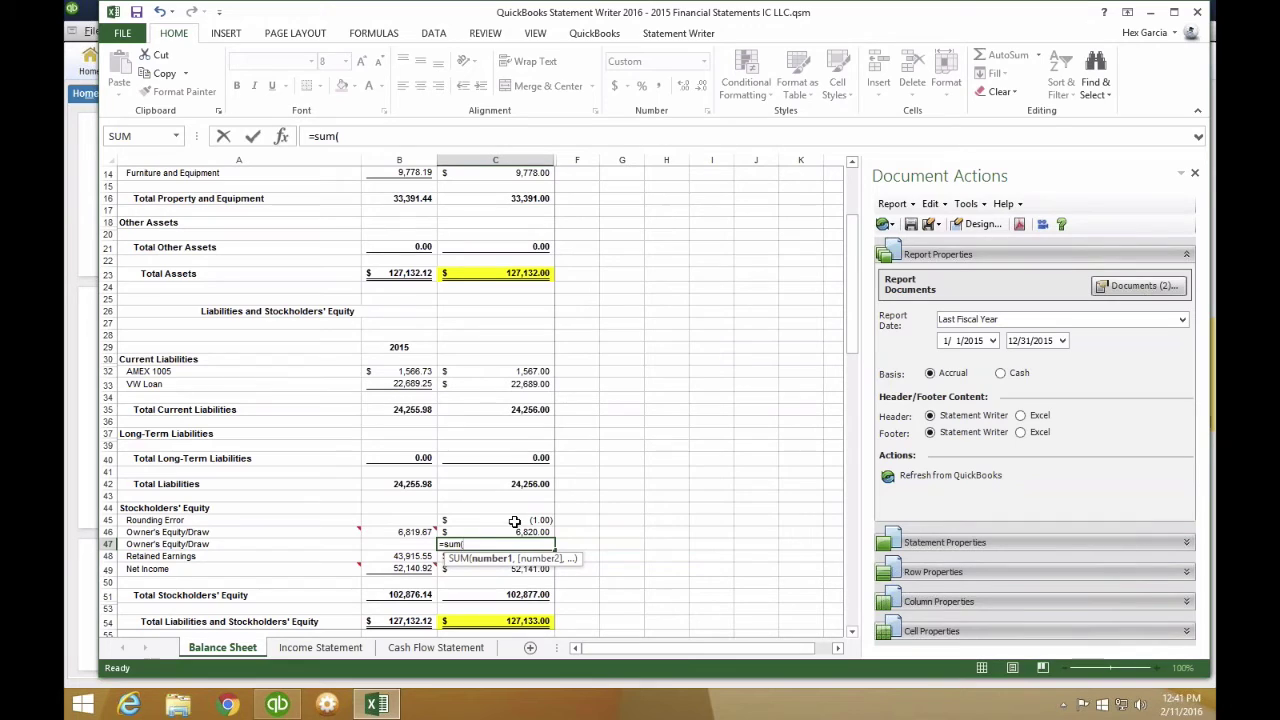
# - Complete cell C47 with the formula =sum(C45:C46), combining the rounding error with the owner's equity/draw amount
pyautogui.moveTo(515, 520); pyautogui.dragTo(514, 529)
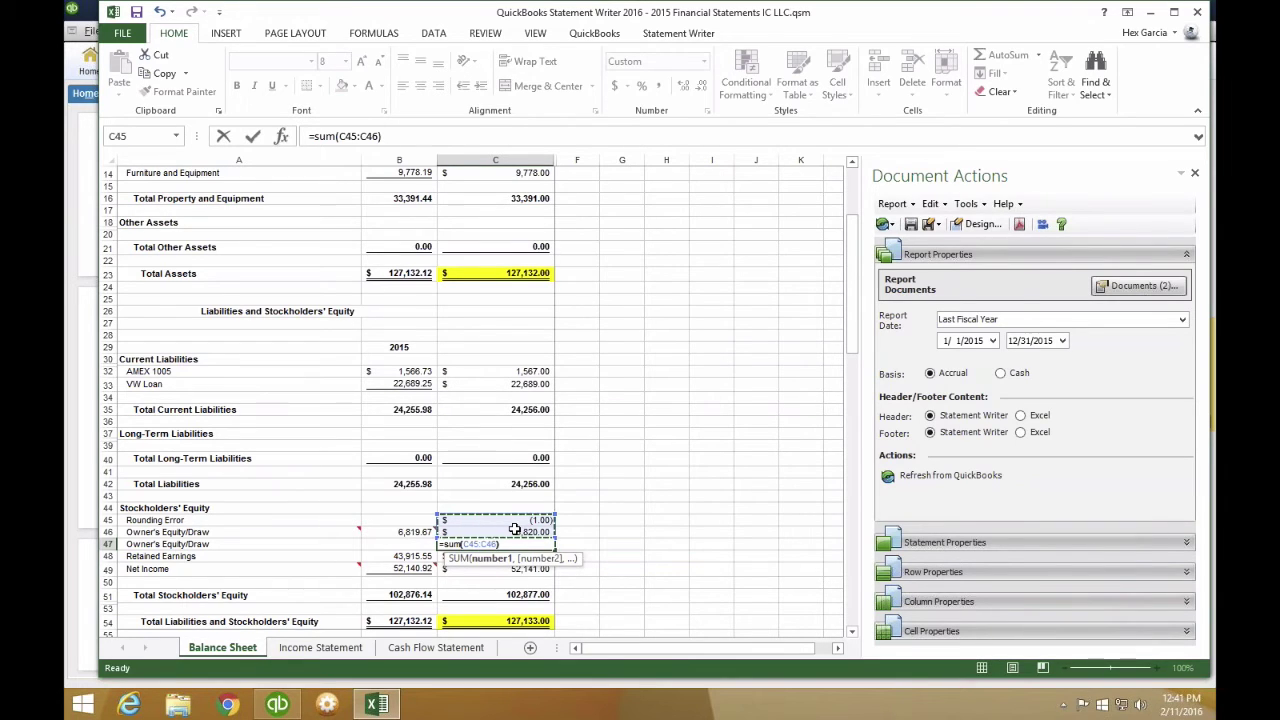
pyautogui.write(')')
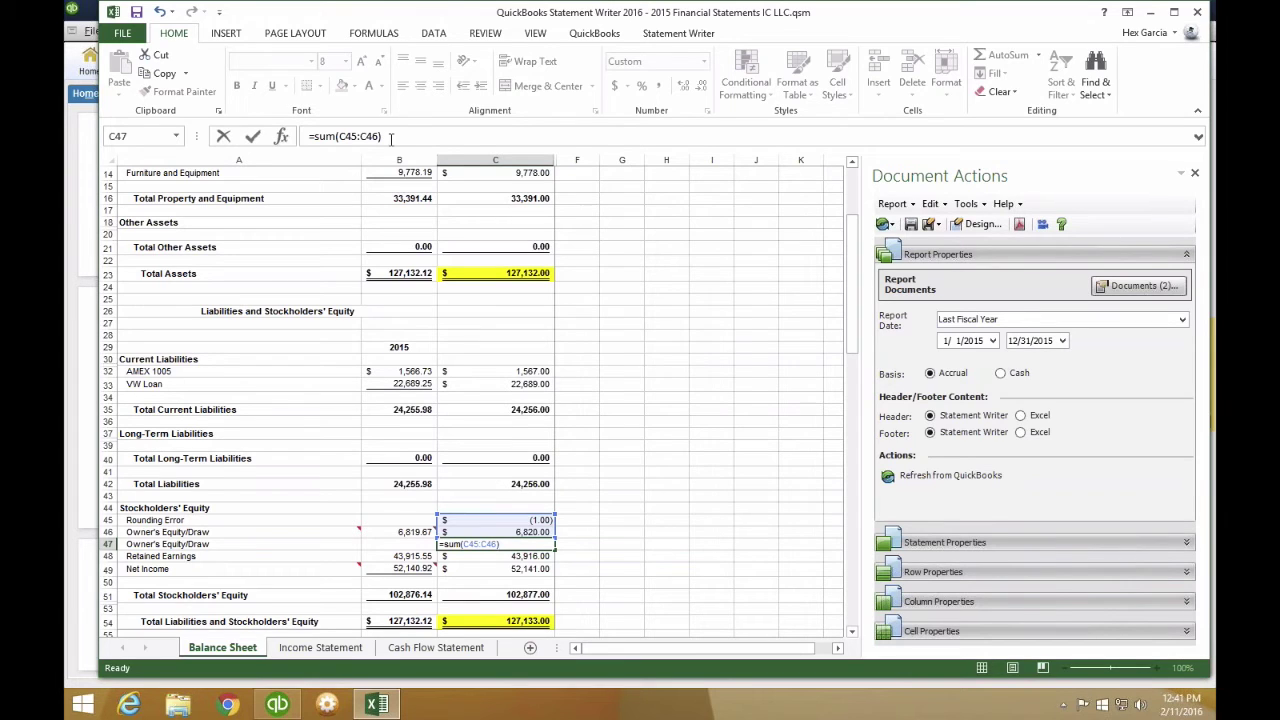
pyautogui.moveTo(390, 136); pyautogui.dragTo(292, 136)
pyautogui.press('Return')
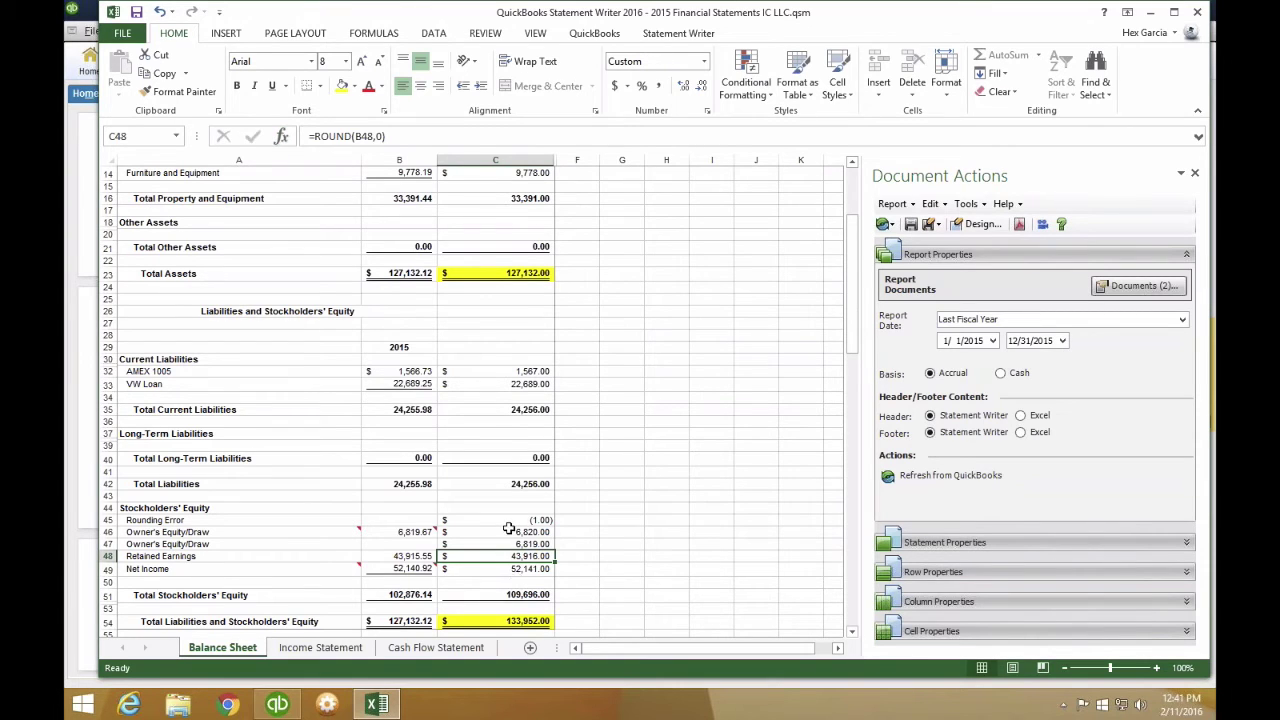
# - Change the rounded Total Stockholders' Equity formula in C51 to =ROUND(SUM(C47:C49),2)
pyautogui.click(517, 594)
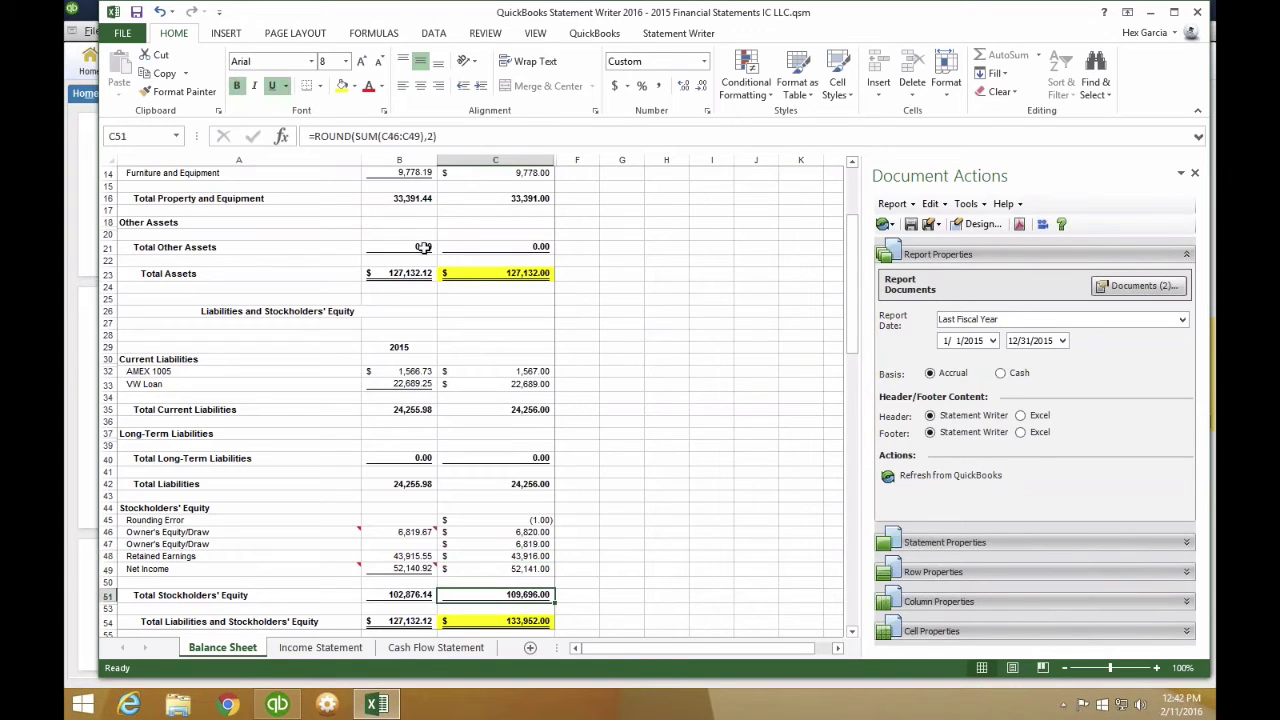
pyautogui.doubleClick(517, 594)
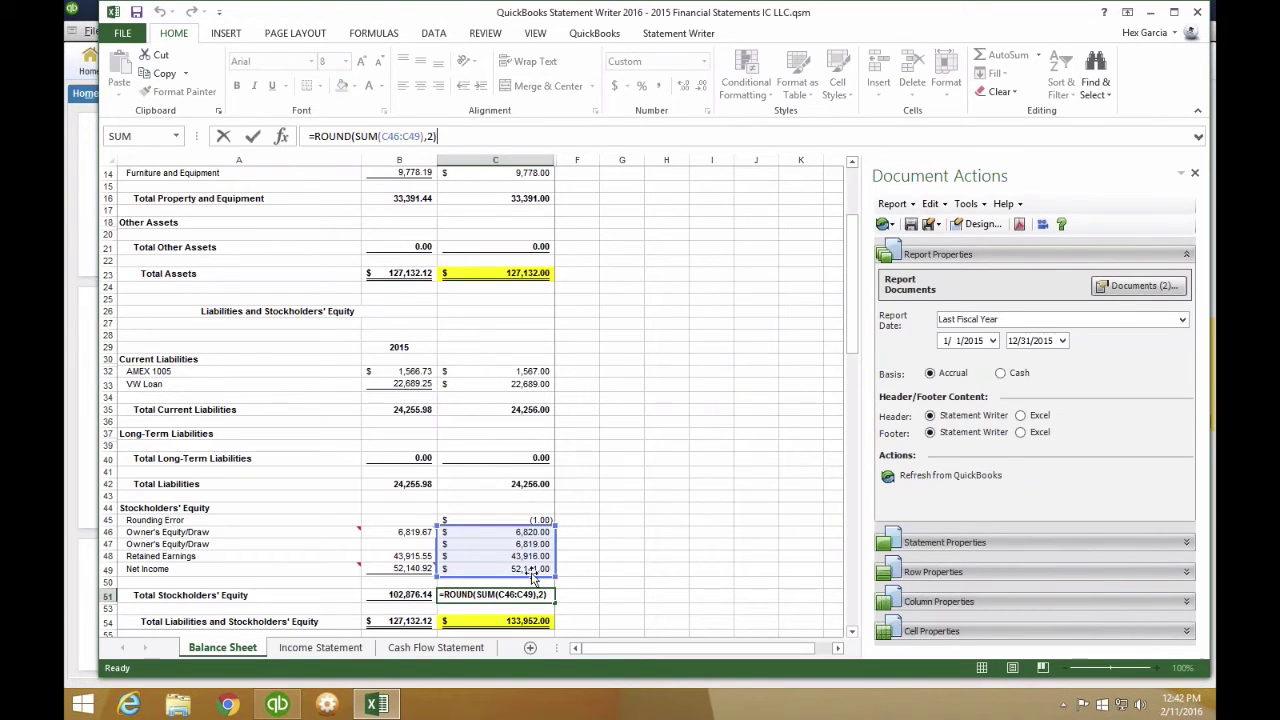
pyautogui.moveTo(553, 532); pyautogui.dragTo(553, 544)
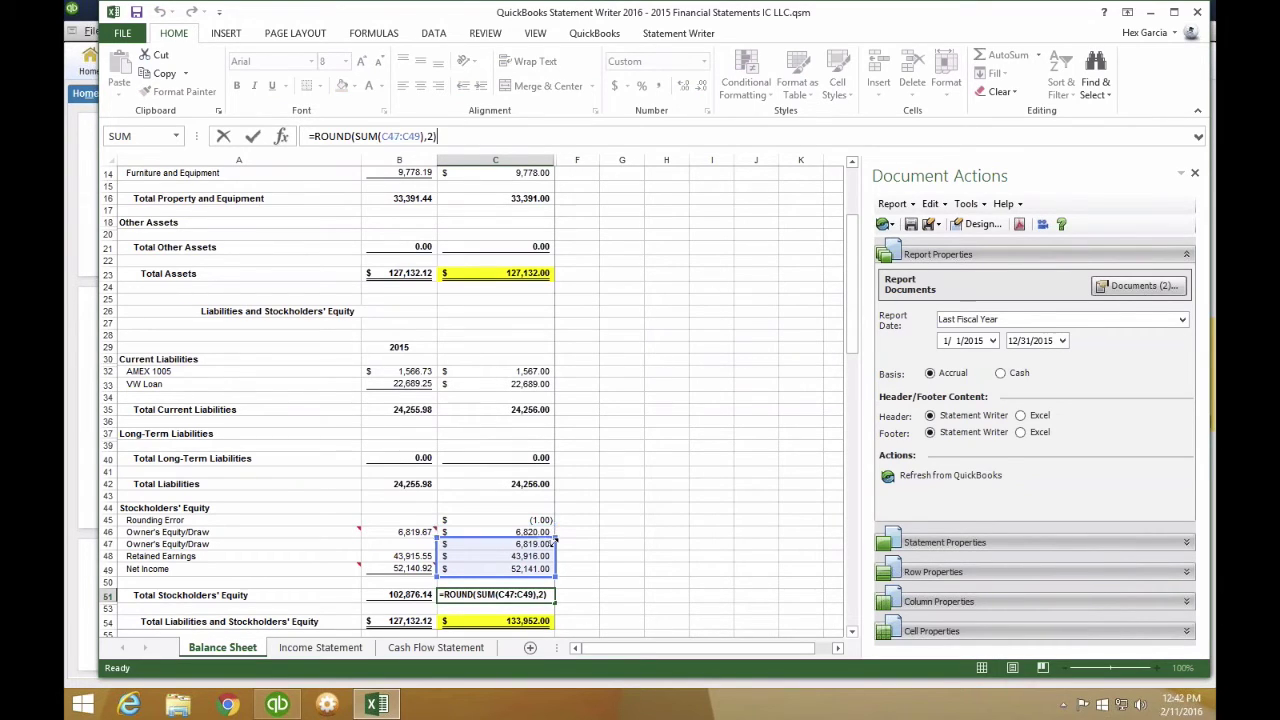
pyautogui.click(438, 136)
pyautogui.press('Return')
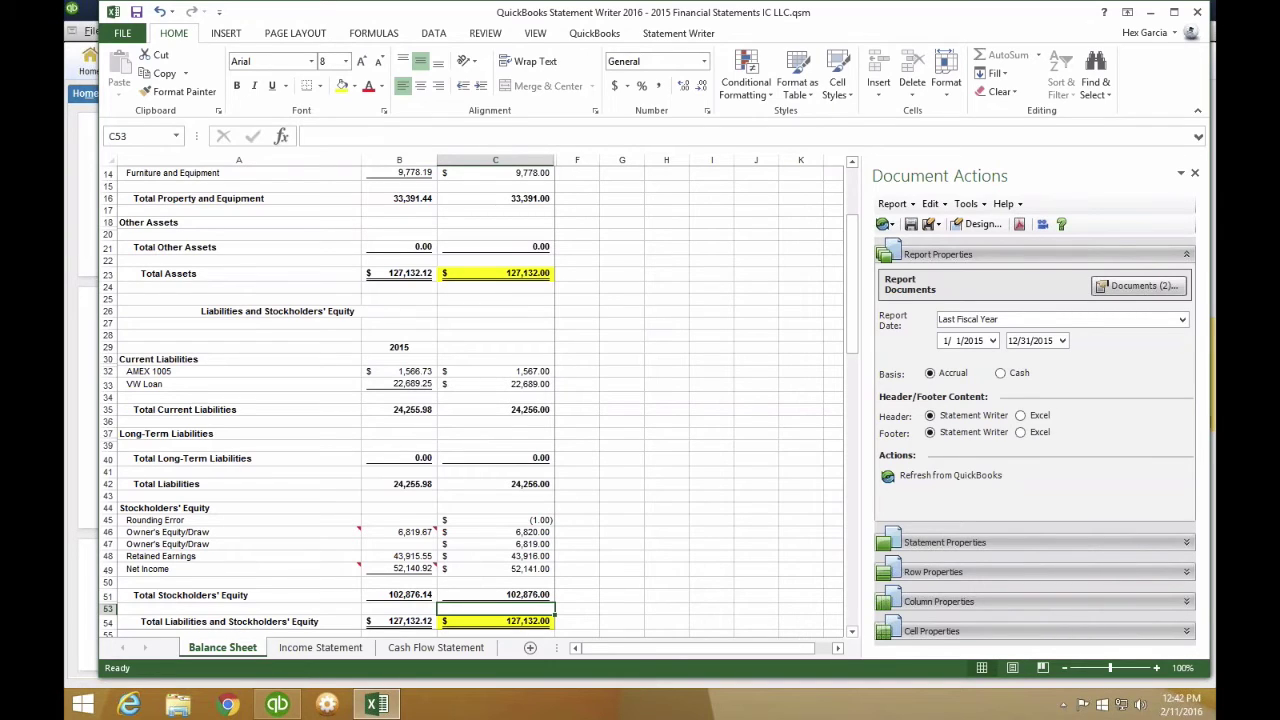
# - Inspect the formula behind the rounded Total Liabilities and Stockholders' Equity amount in C54
pyautogui.click(523, 621)
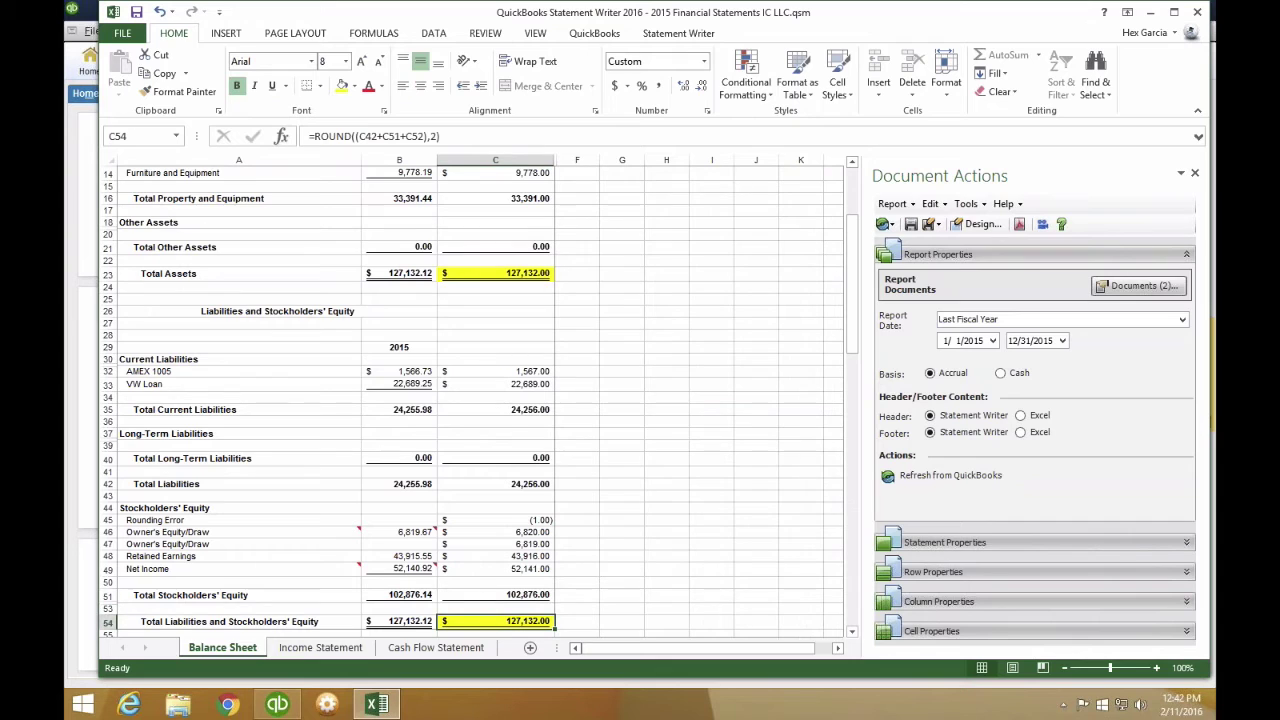
pyautogui.click(455, 137)
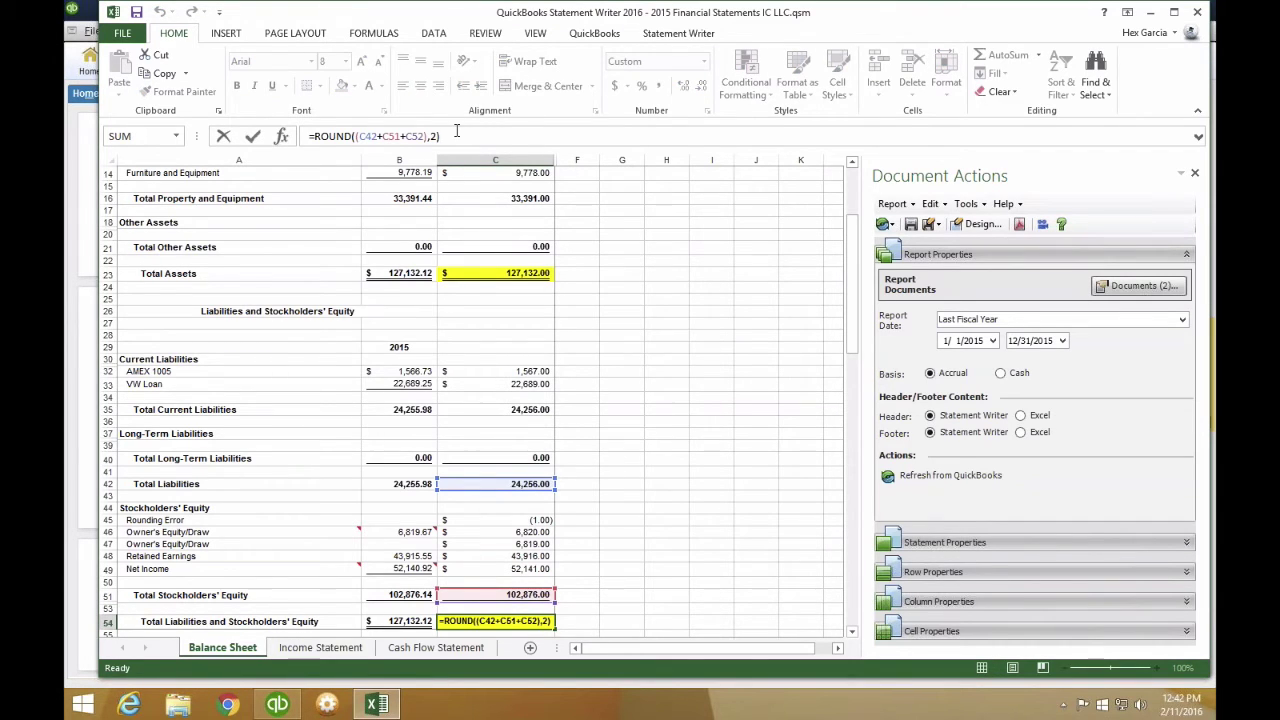
pyautogui.press('Escape')
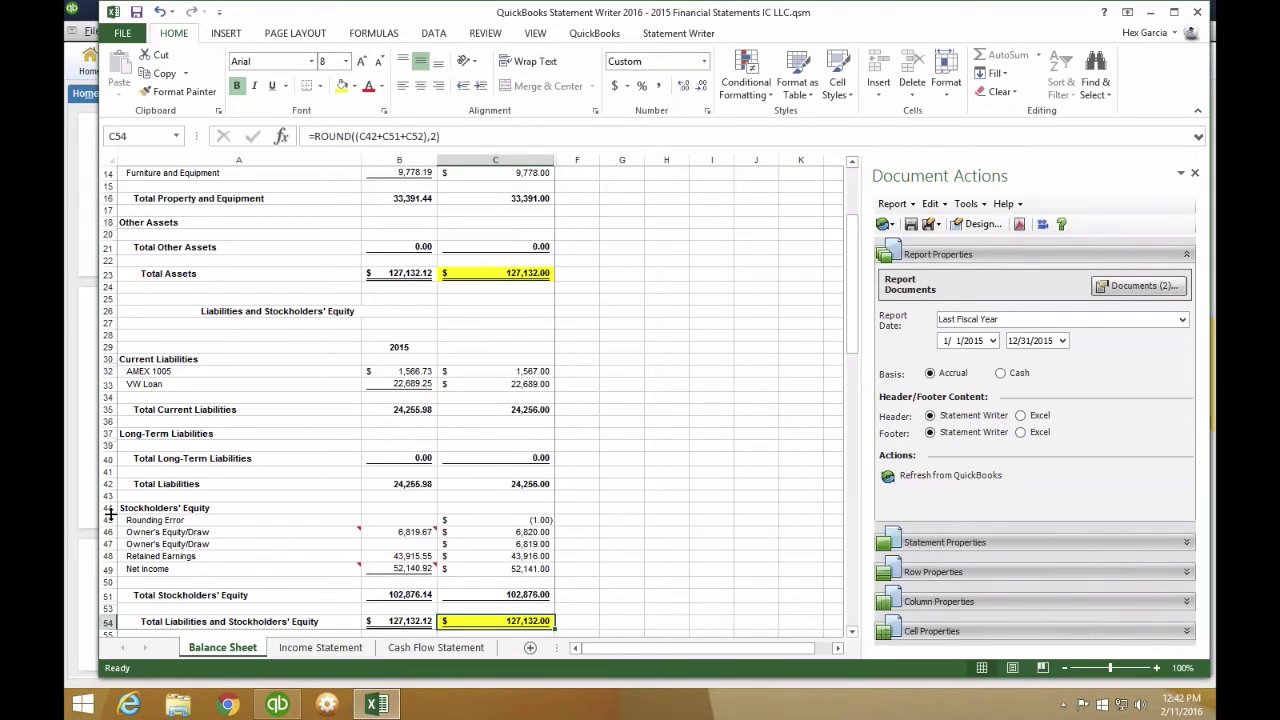
# - Hide rows 45 and 46, which hold Rounding Error and the first Owner's Equity/Draw line
pyautogui.moveTo(108, 520); pyautogui.dragTo(108, 532)
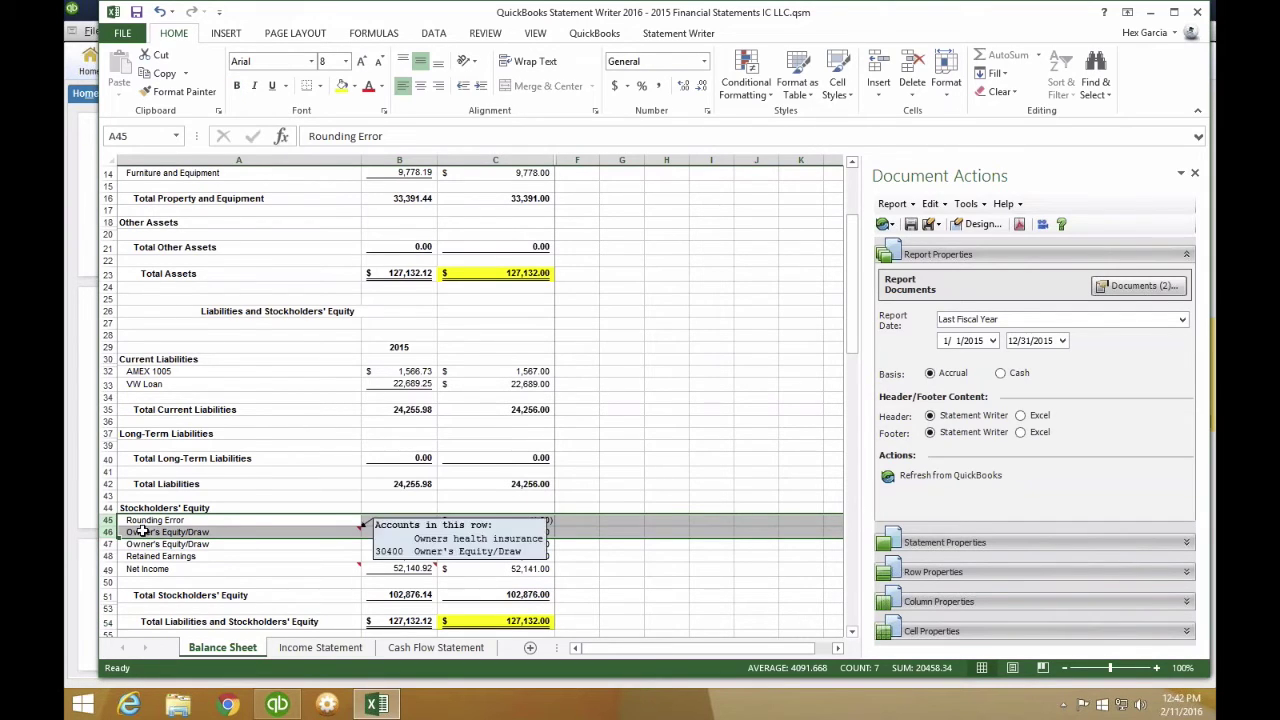
pyautogui.rightClick(142, 531)
pyautogui.press('Escape')
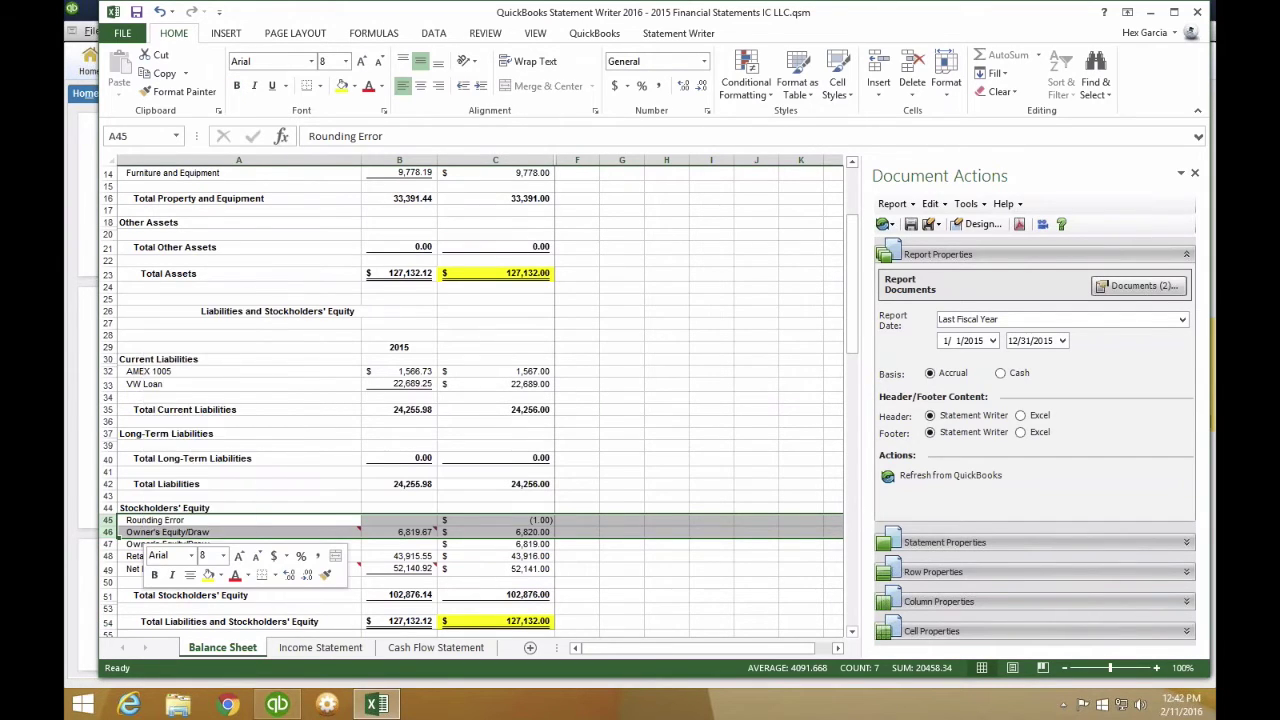
pyautogui.hotkey('ctrl', '9')
pyautogui.click(666, 483)
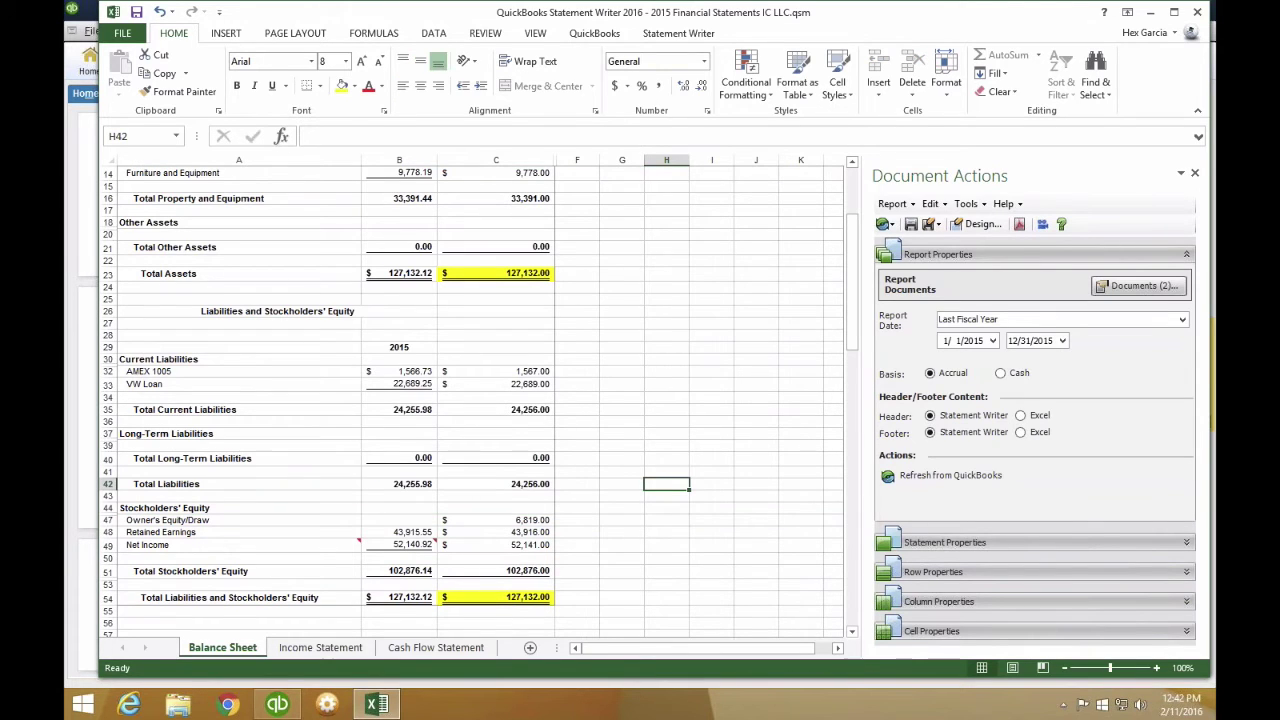
# - Copy column B and paste only its formatting onto the rounded amounts in column C
pyautogui.click(852, 183)
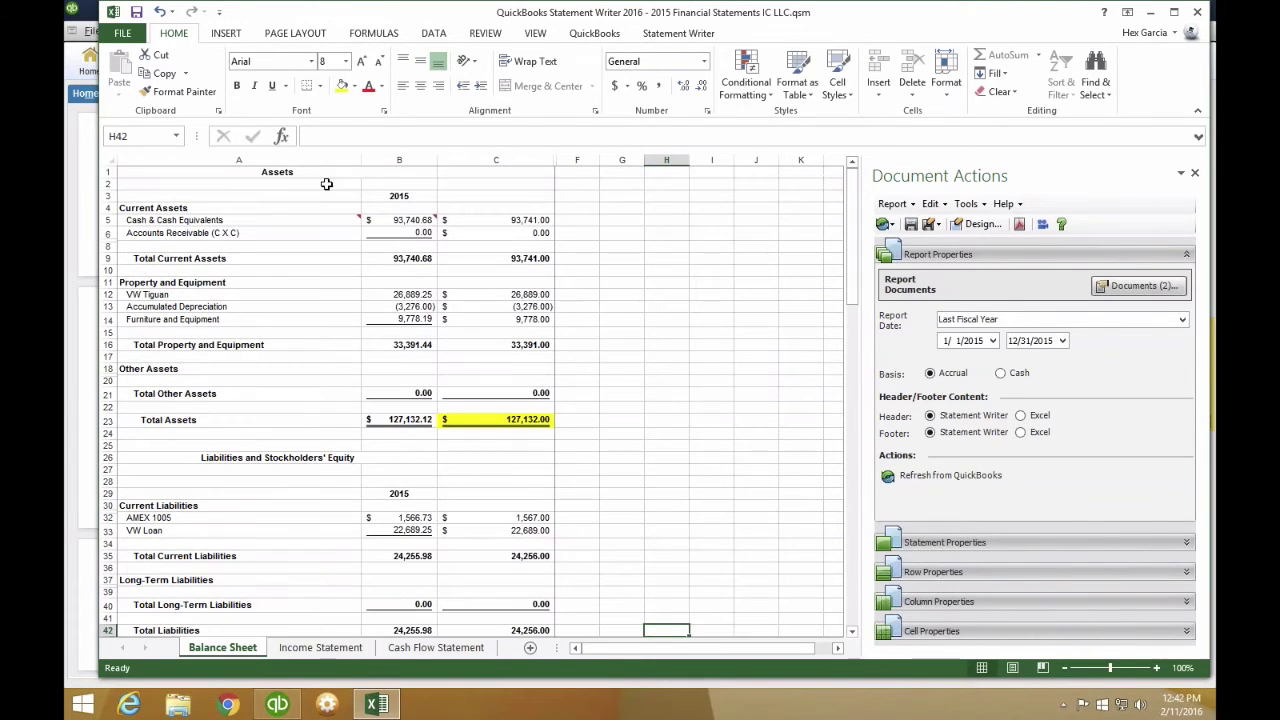
pyautogui.rightClick(399, 160)
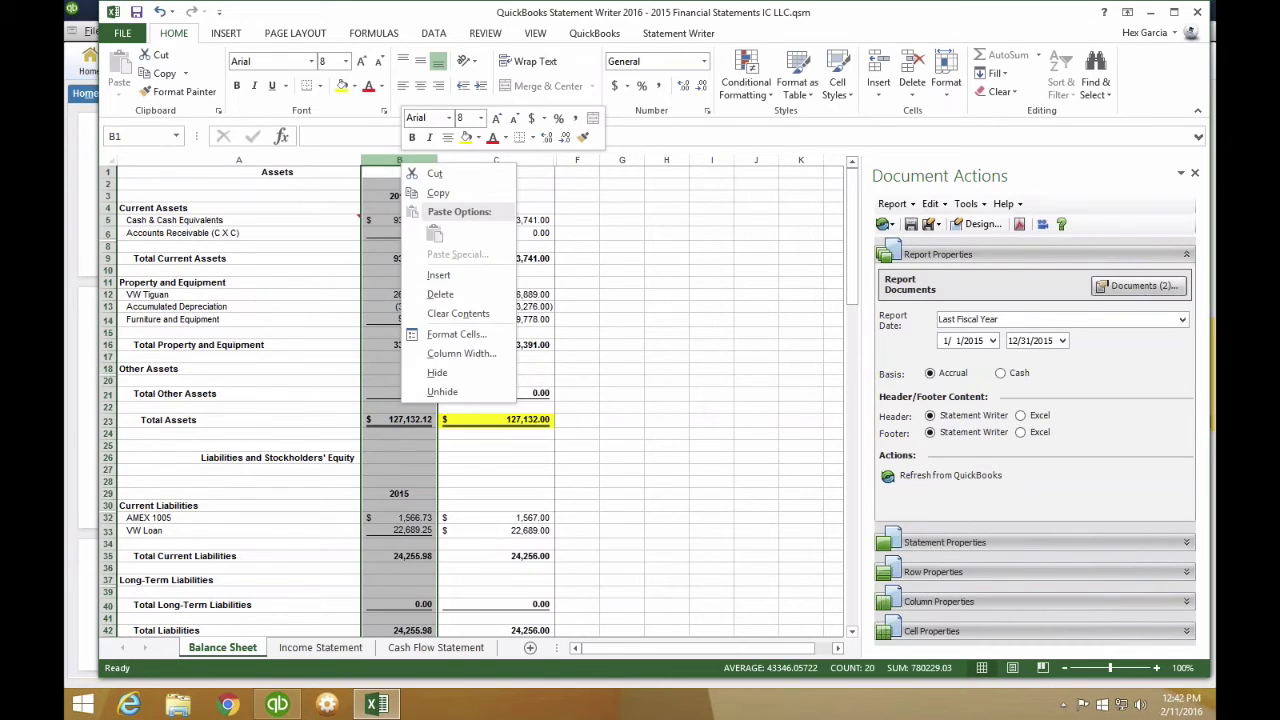
pyautogui.click(437, 193)
pyautogui.click(496, 160)
pyautogui.rightClick(496, 160)
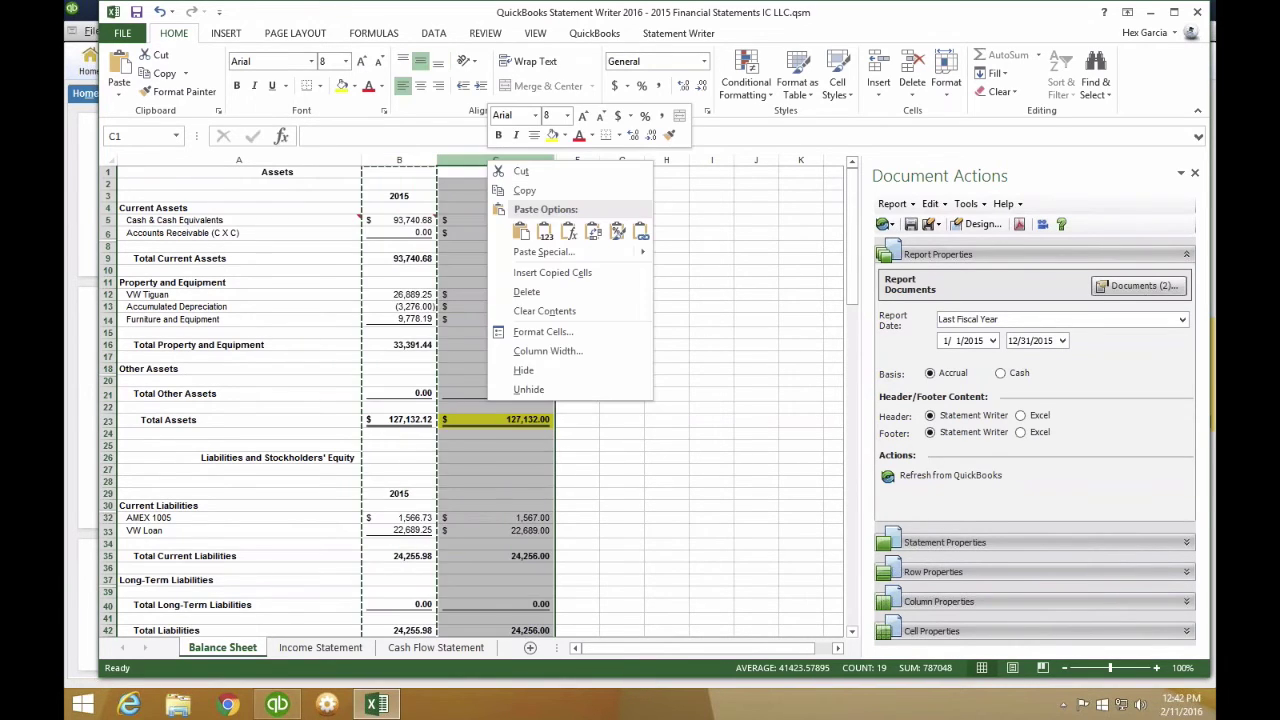
pyautogui.moveTo(588, 258)
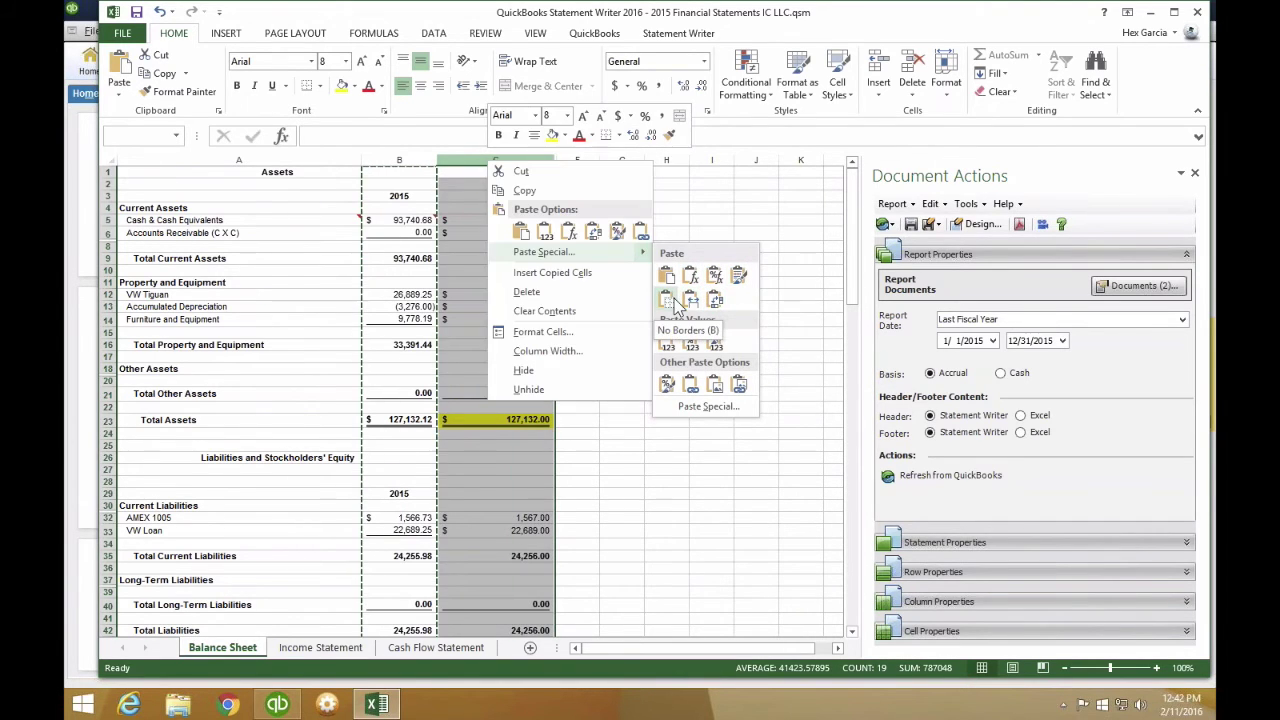
pyautogui.click(667, 385)
pyautogui.click(580, 322)
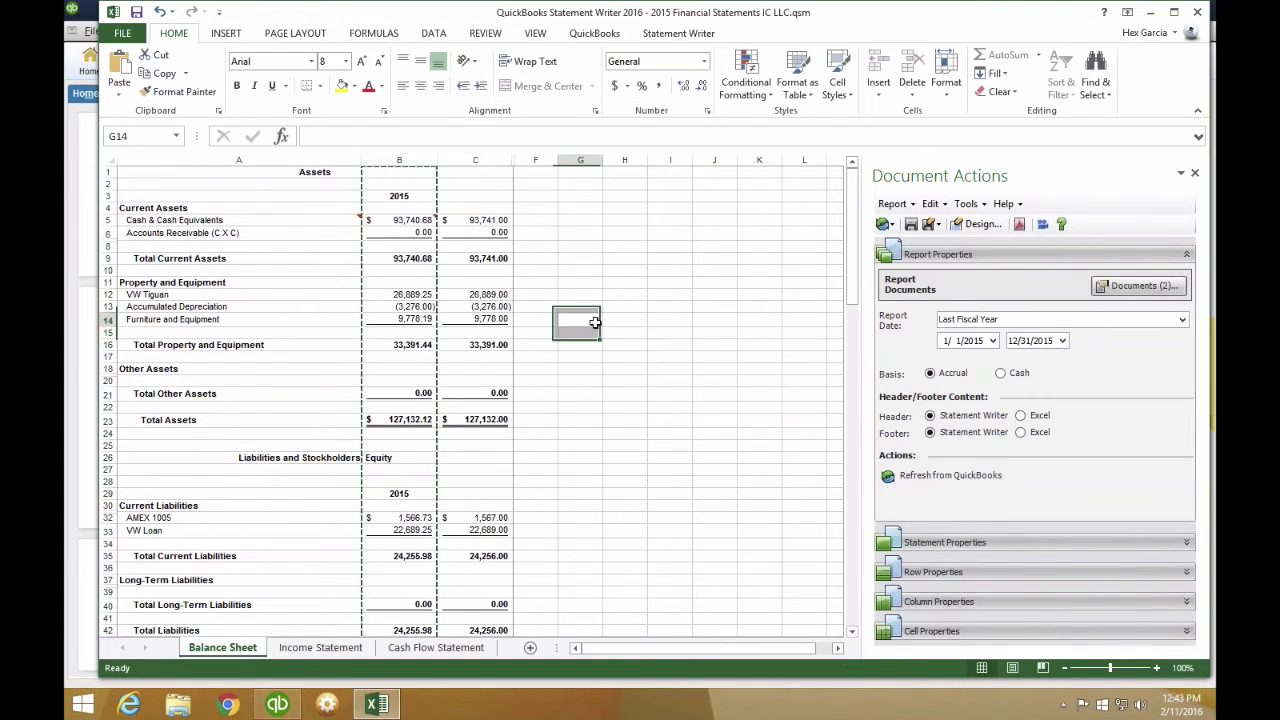
# - Enter 2015 as the heading of the rounded column in cell C3
pyautogui.click(486, 197)
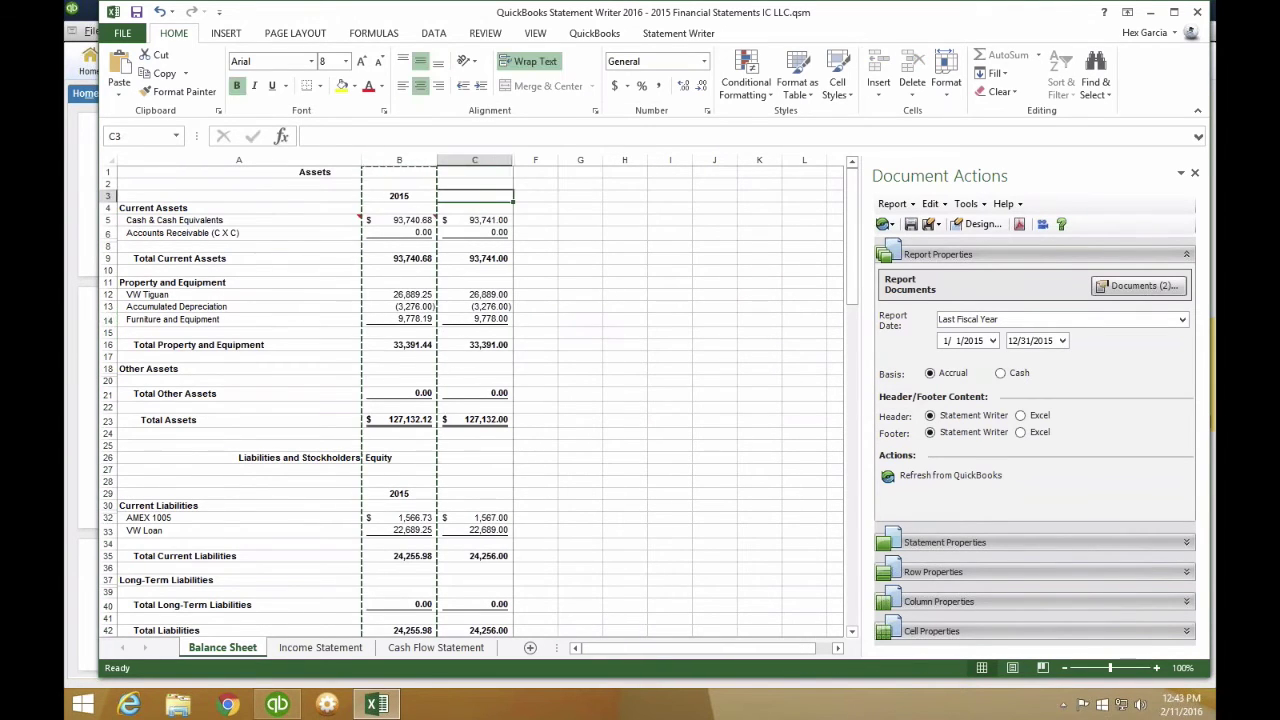
pyautogui.write('2015')
pyautogui.press('Return')
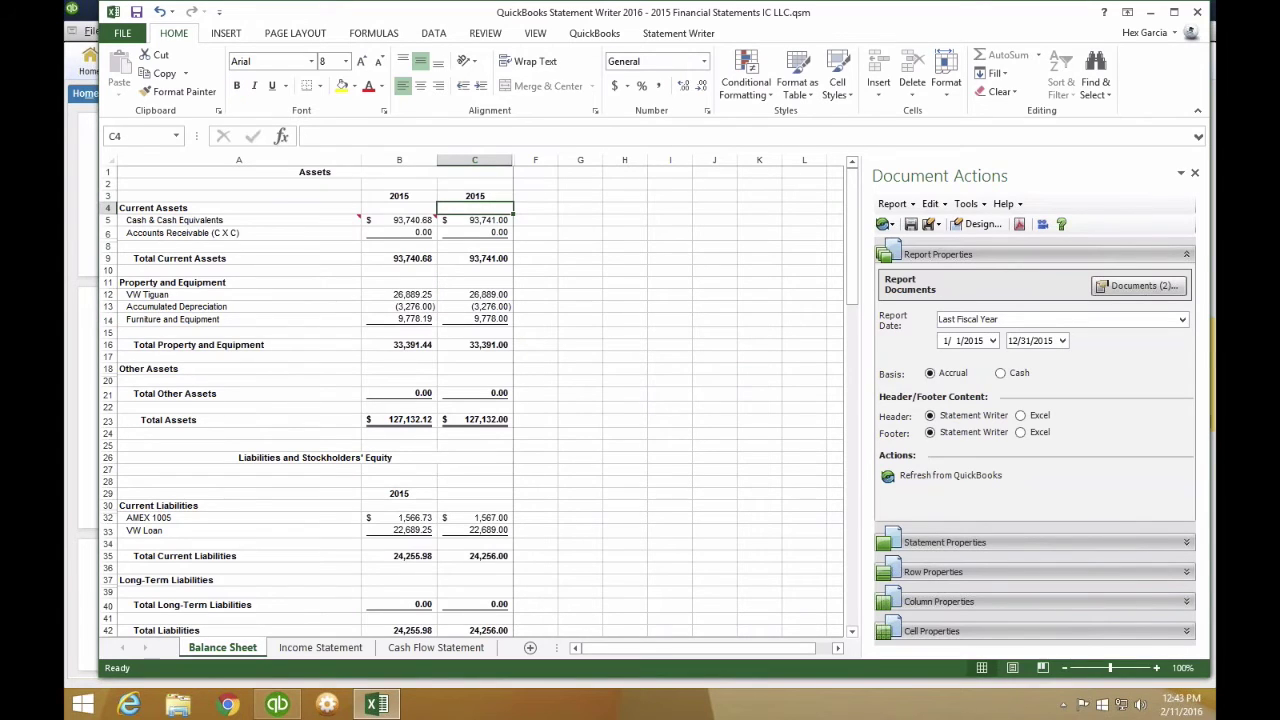
# - Hide column B with the unrounded amounts
pyautogui.click(399, 160)
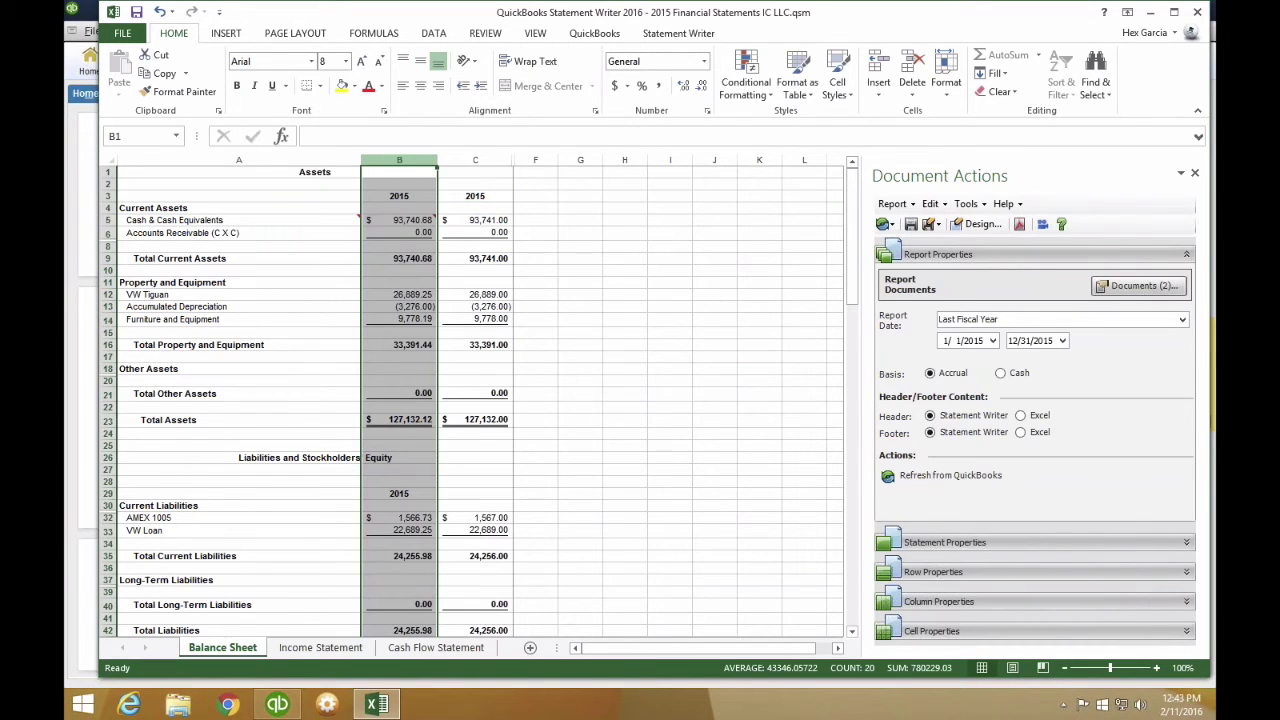
pyautogui.rightClick(399, 160)
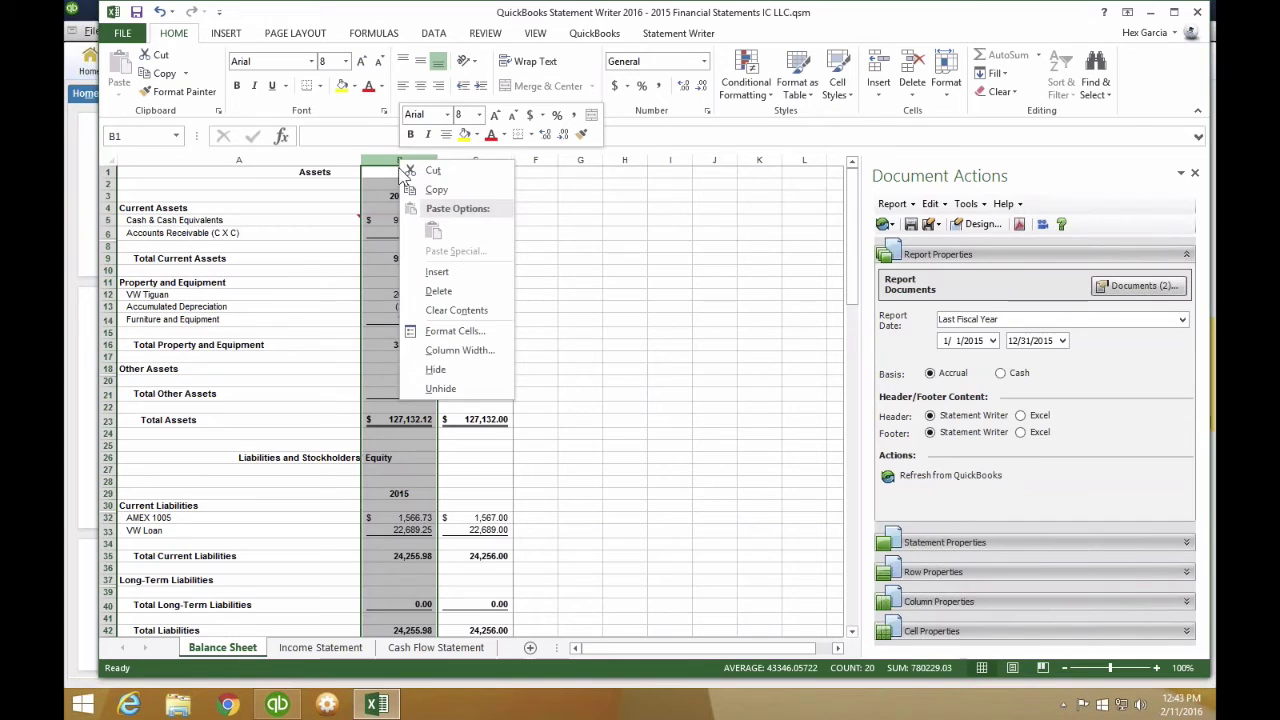
pyautogui.click(430, 449)
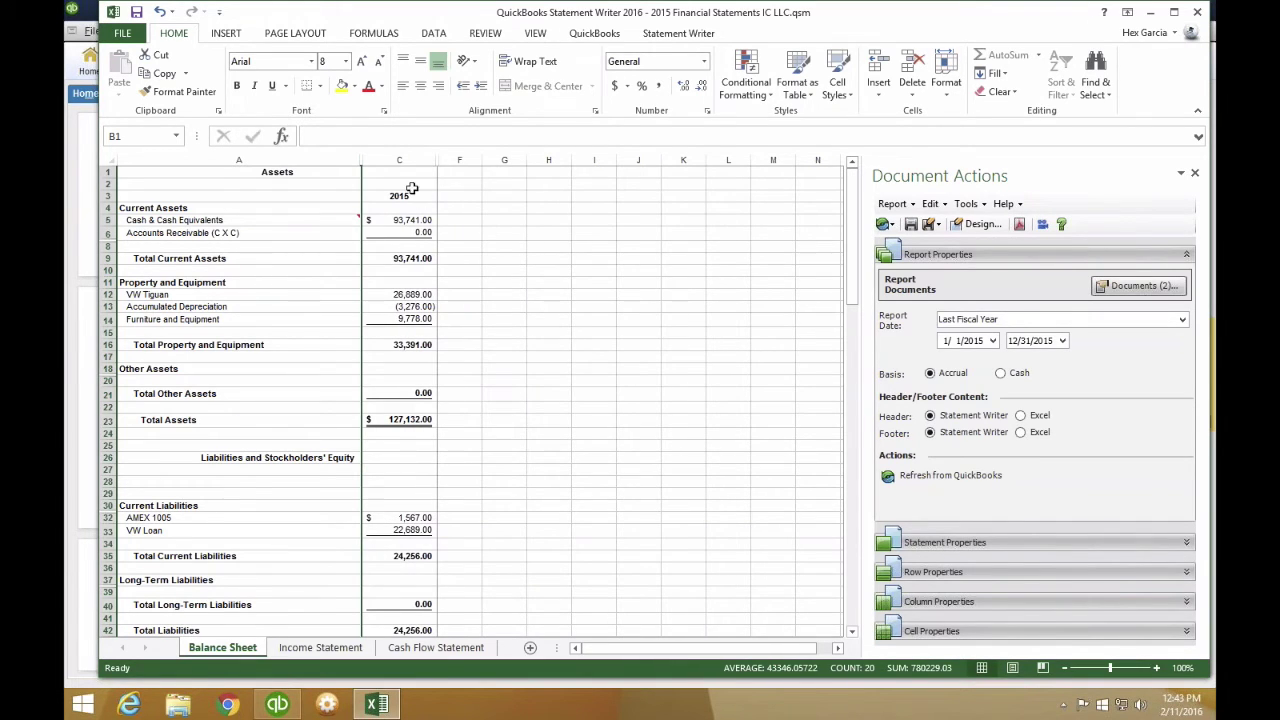
# - Format column C as Number with 0 decimal places
pyautogui.click(399, 160)
pyautogui.rightClick(400, 160)
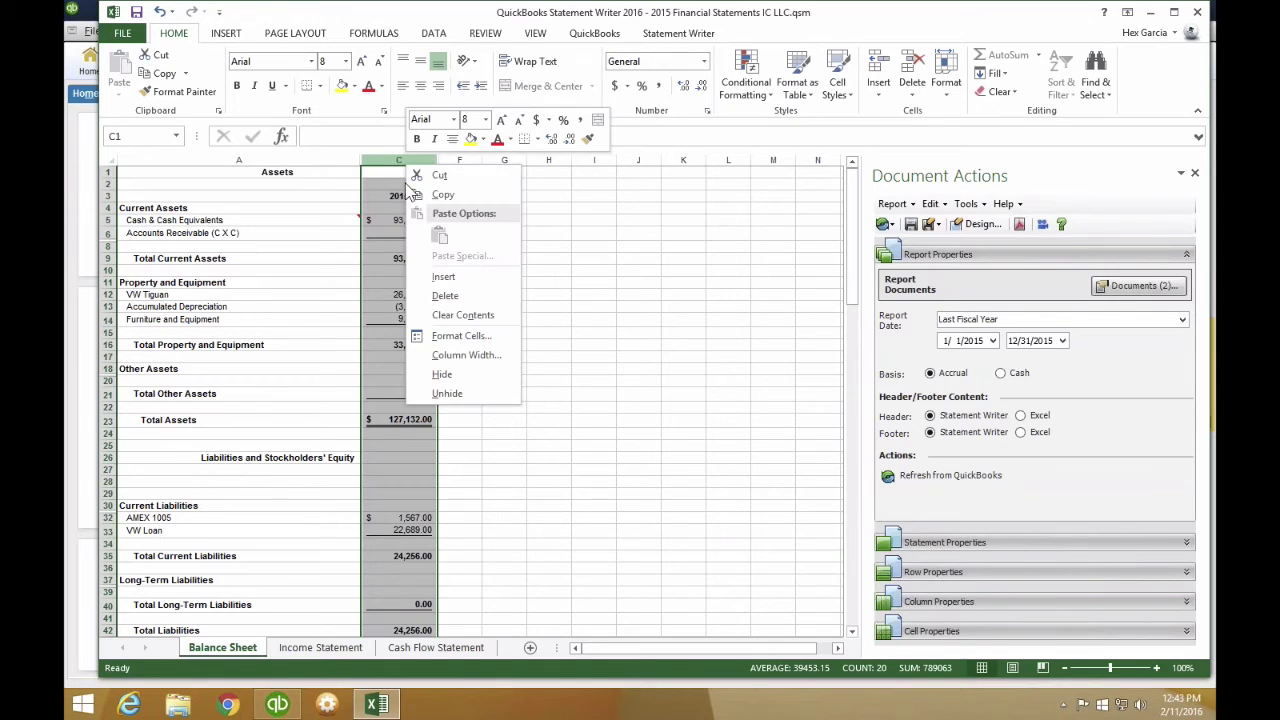
pyautogui.press('Escape')
pyautogui.hotkey('ctrl', '1')
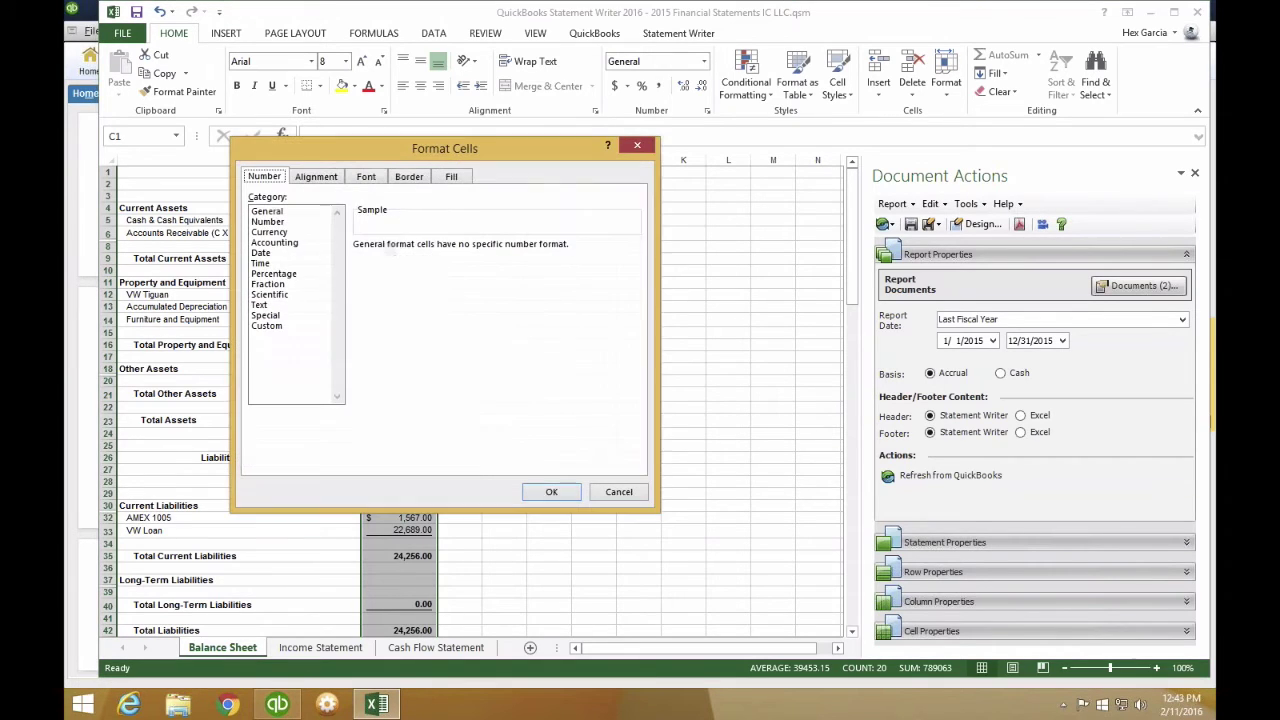
pyautogui.click(275, 222)
pyautogui.click(461, 250)
pyautogui.click(461, 250)
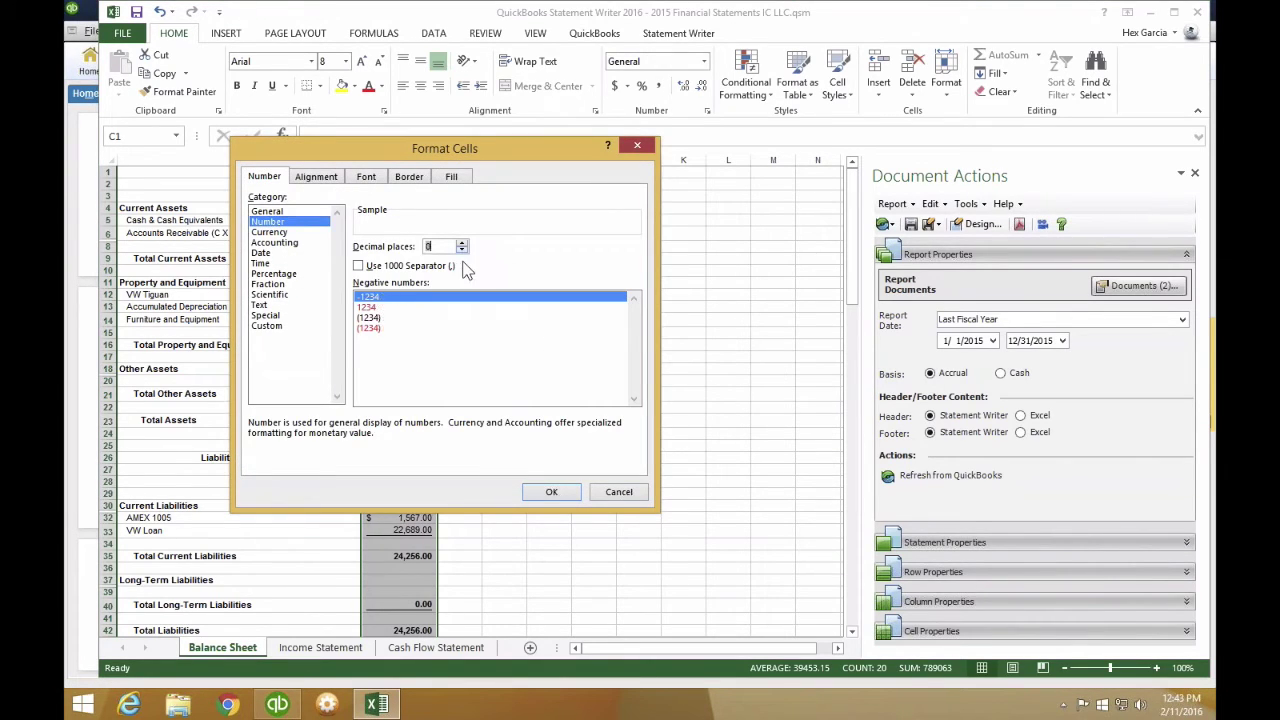
pyautogui.click(547, 492)
pyautogui.click(533, 432)
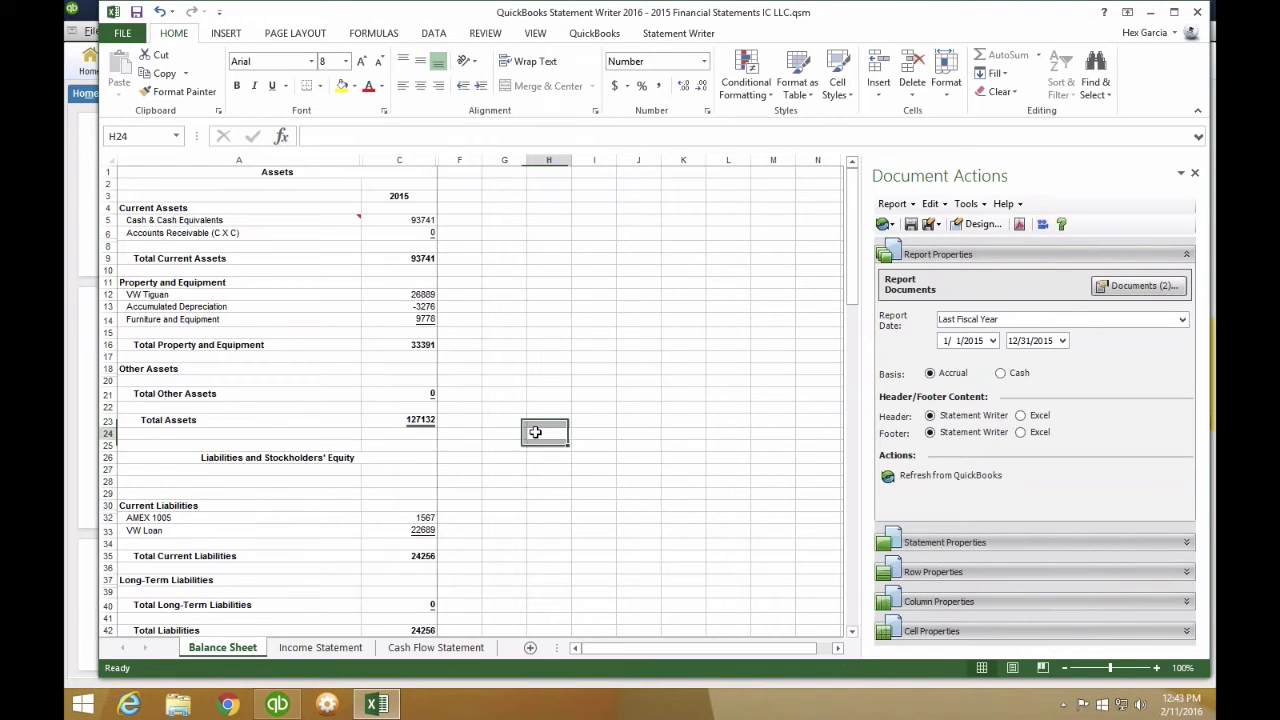
# - Change column C's number format to Currency with the $ symbol
pyautogui.rightClick(410, 161)
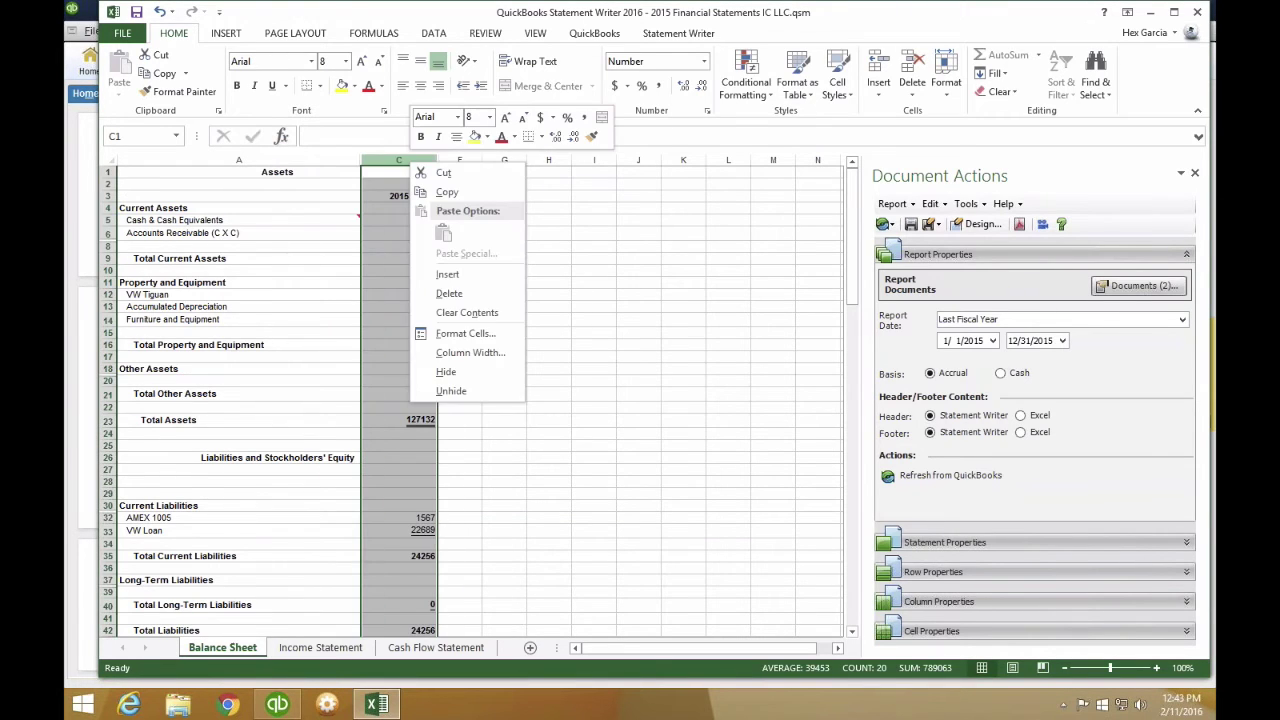
pyautogui.click(462, 335)
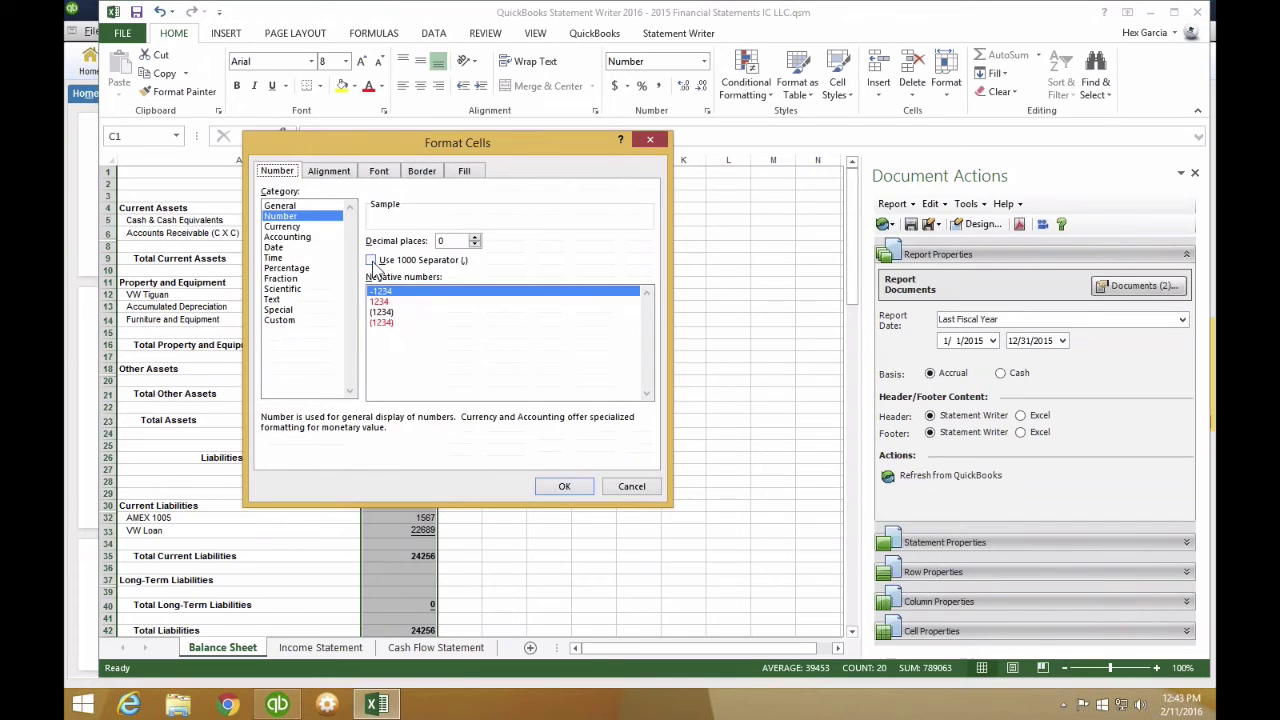
pyautogui.click(371, 260)
pyautogui.click(284, 226)
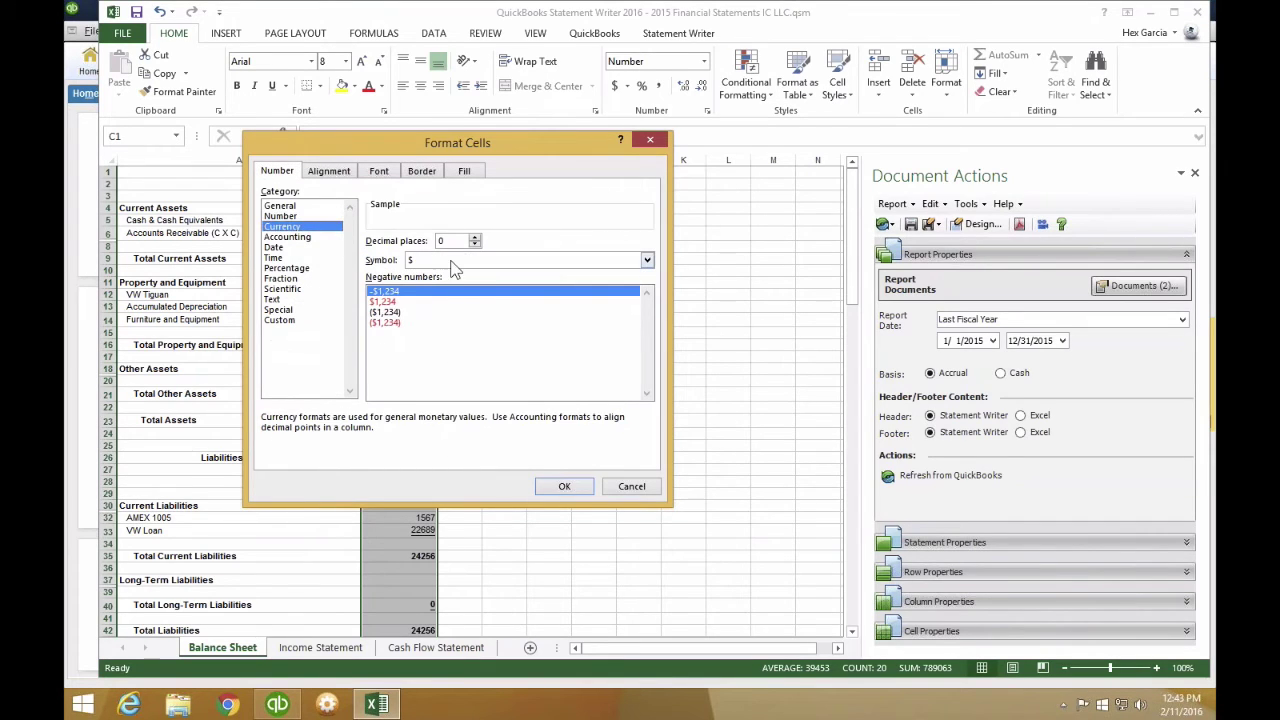
pyautogui.click(563, 486)
pyautogui.moveTo(549, 354); pyautogui.dragTo(549, 354)
pyautogui.click(549, 354)
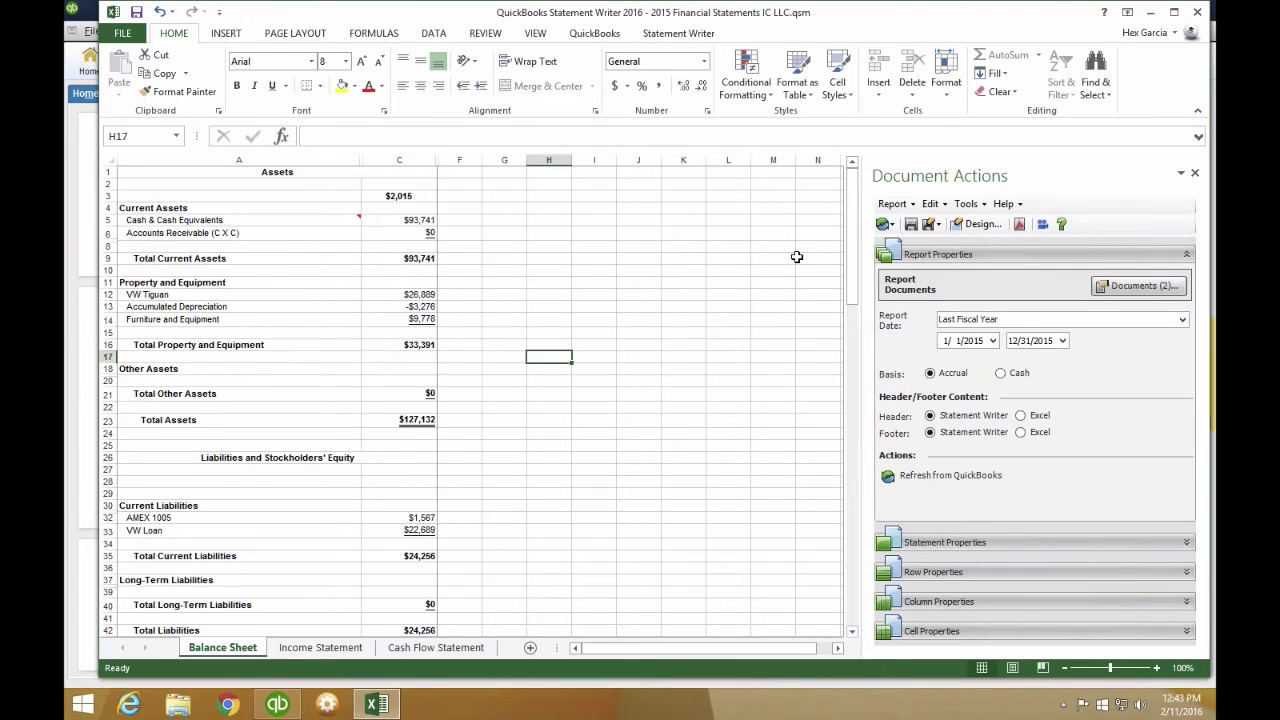
# - Set the currency symbol of heading cell C3 to None
pyautogui.moveTo(851, 216)
pyautogui.mouseDown()
pyautogui.moveTo(848, 272)
pyautogui.moveTo(852, 213)
pyautogui.mouseUp()
pyautogui.click(458, 307)
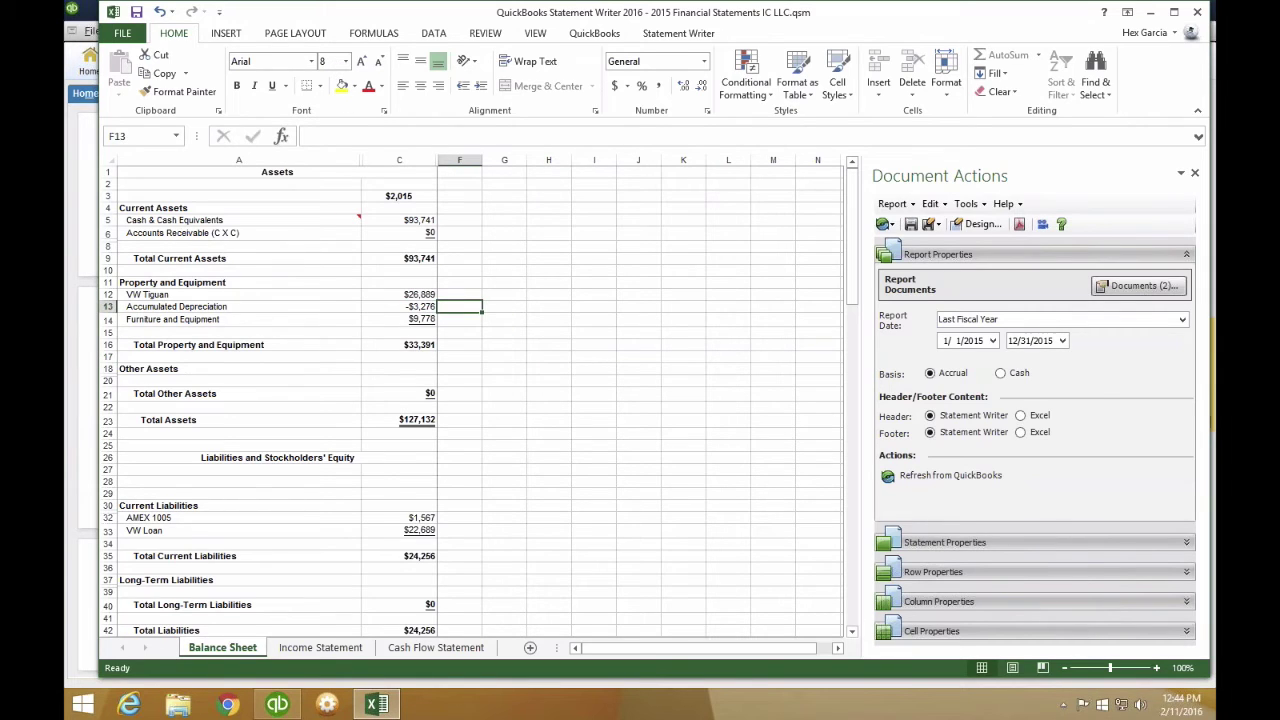
pyautogui.click(396, 205)
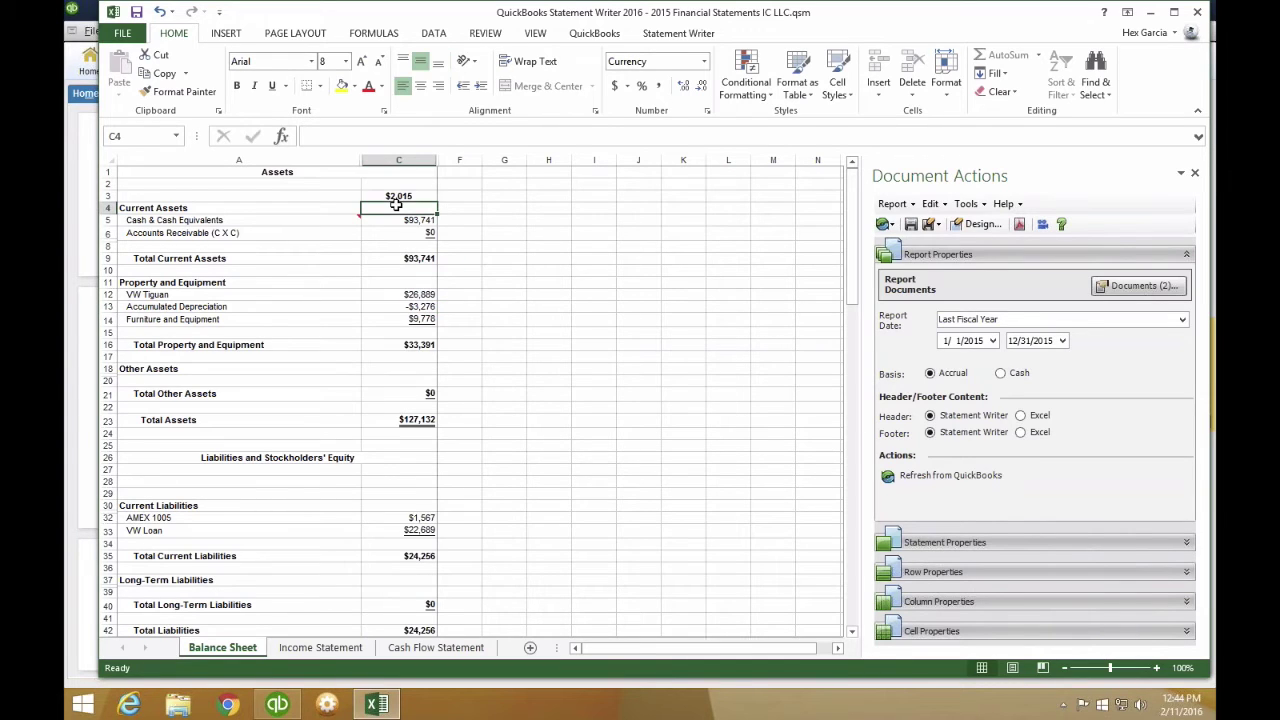
pyautogui.click(396, 196)
pyautogui.rightClick(396, 196)
pyautogui.click(445, 452)
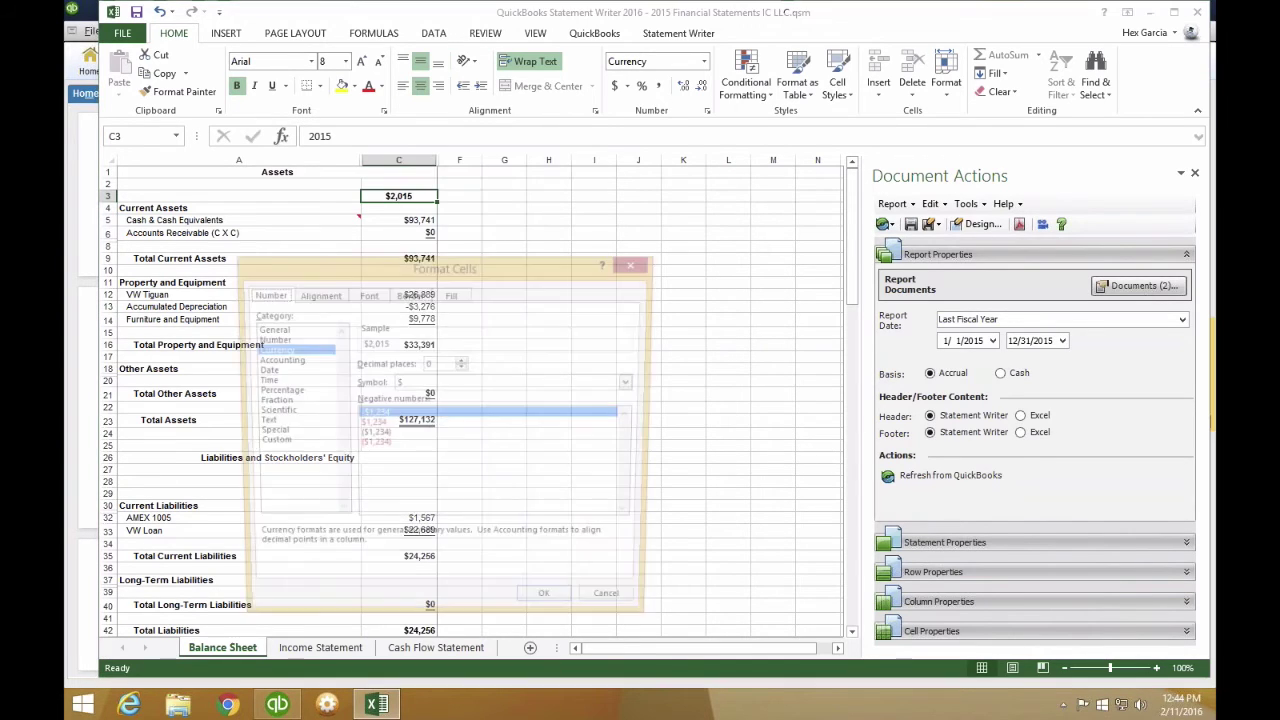
pyautogui.click(430, 383)
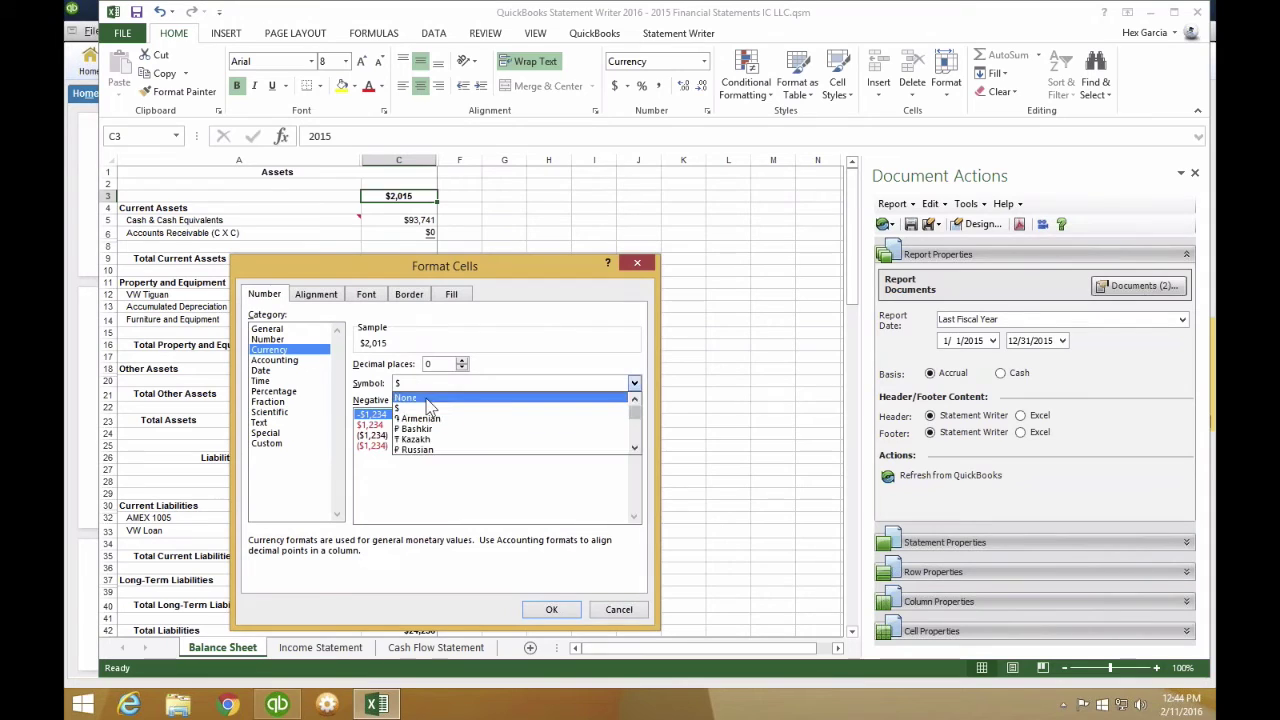
pyautogui.click(428, 399)
pyautogui.click(551, 609)
pyautogui.click(532, 318)
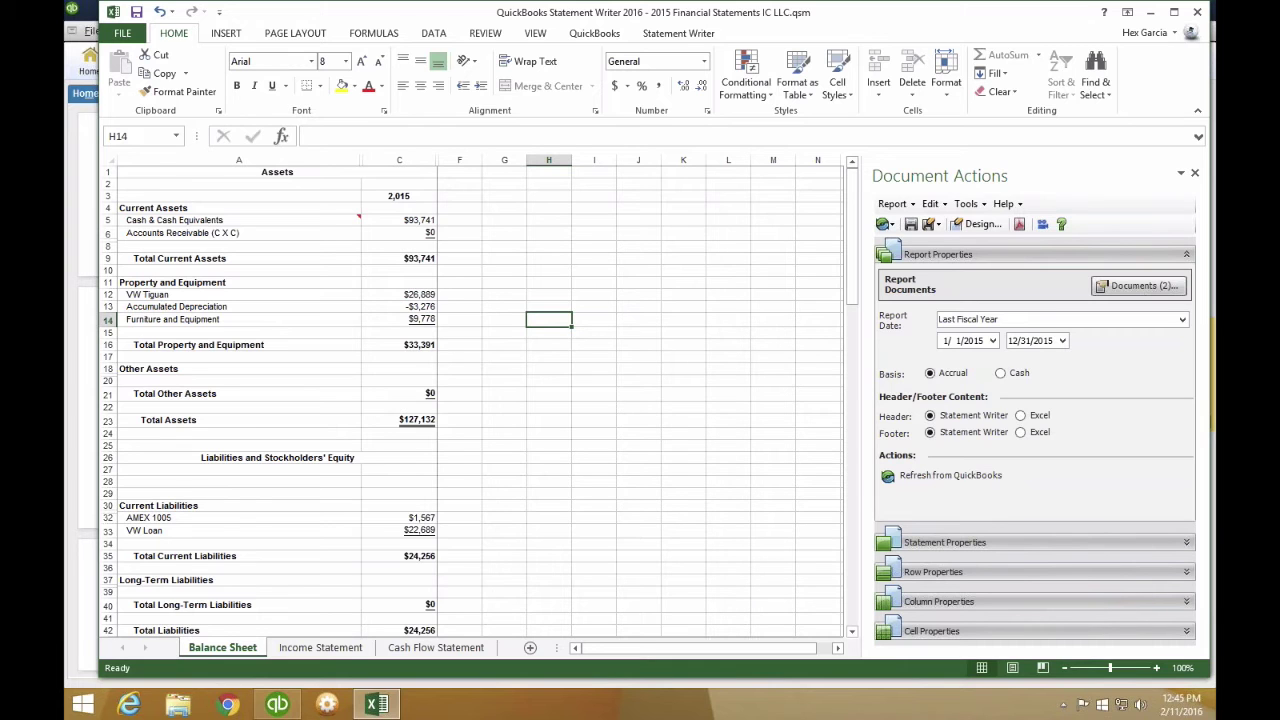
# - Switch to the presentation QB Power Hour Feb 11, 2016.pptx and start its slide show
pyautogui.hotkey('ctrl', 'Up')
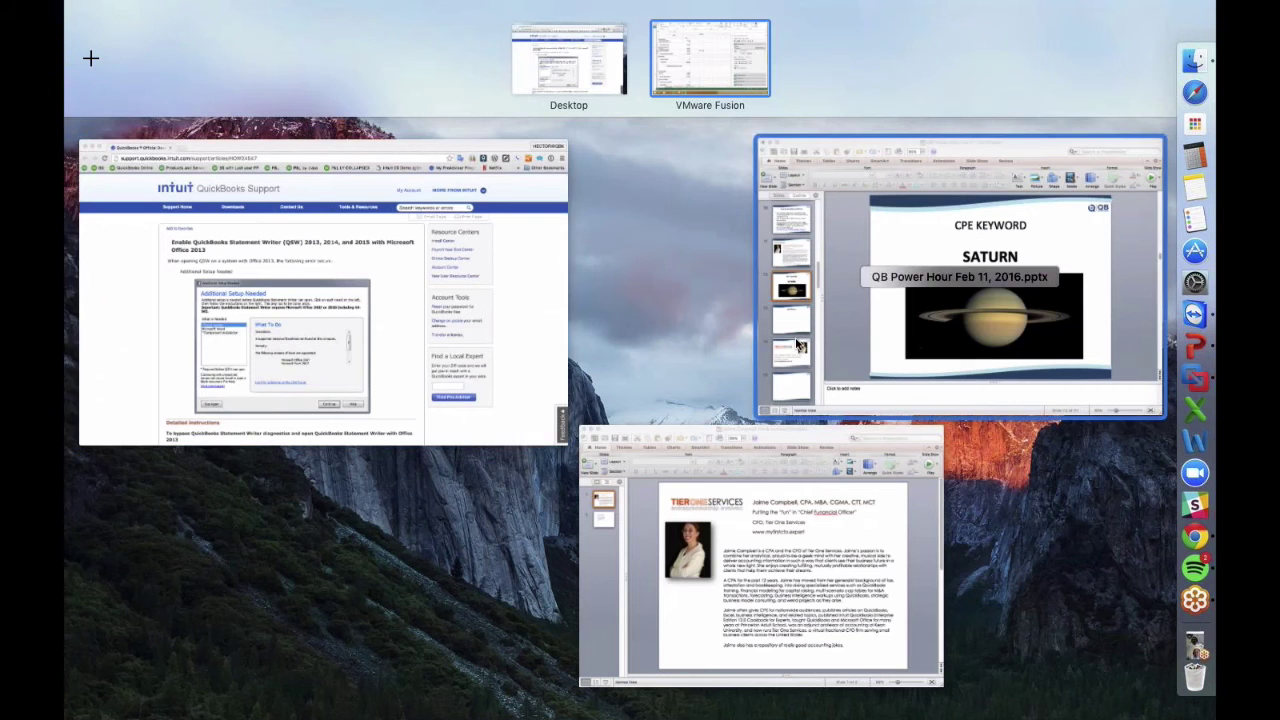
pyautogui.click(800, 345)
pyautogui.press('super+shift+Return')
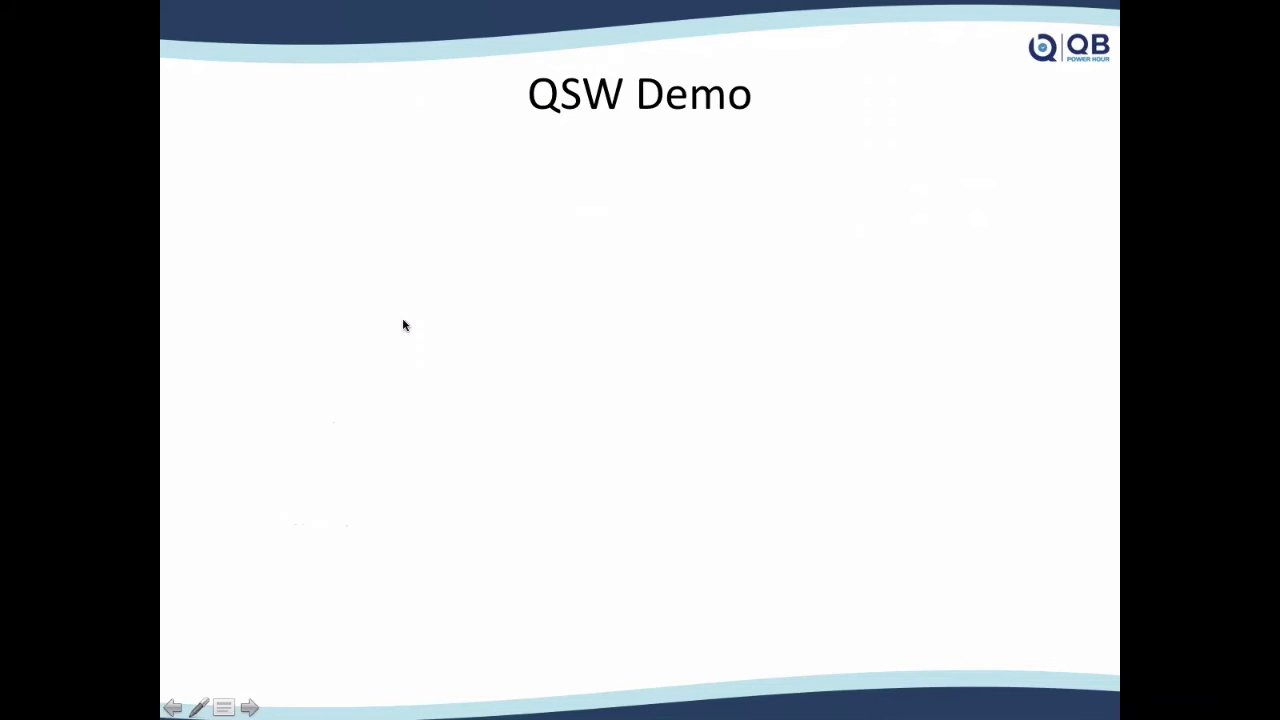
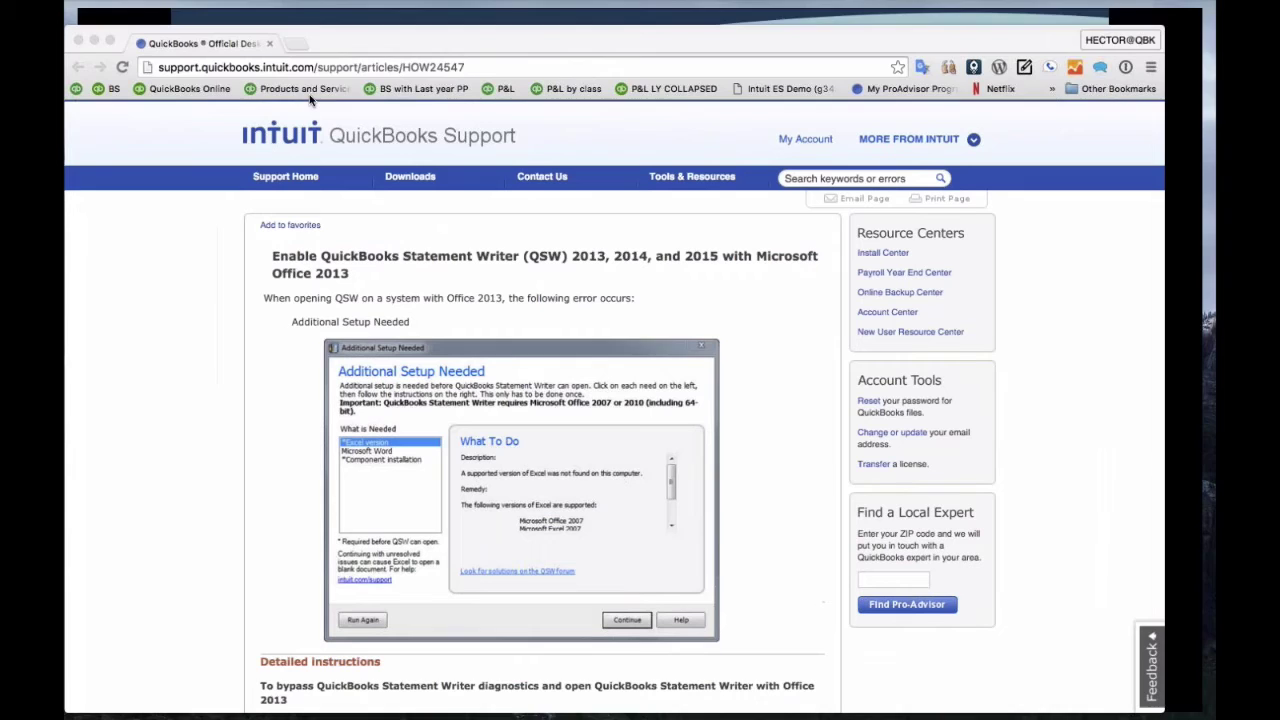
# - Load qbo.intuit.com in the Chrome window showing the QuickBooks support article
pyautogui.click(324, 67)
pyautogui.write('b')
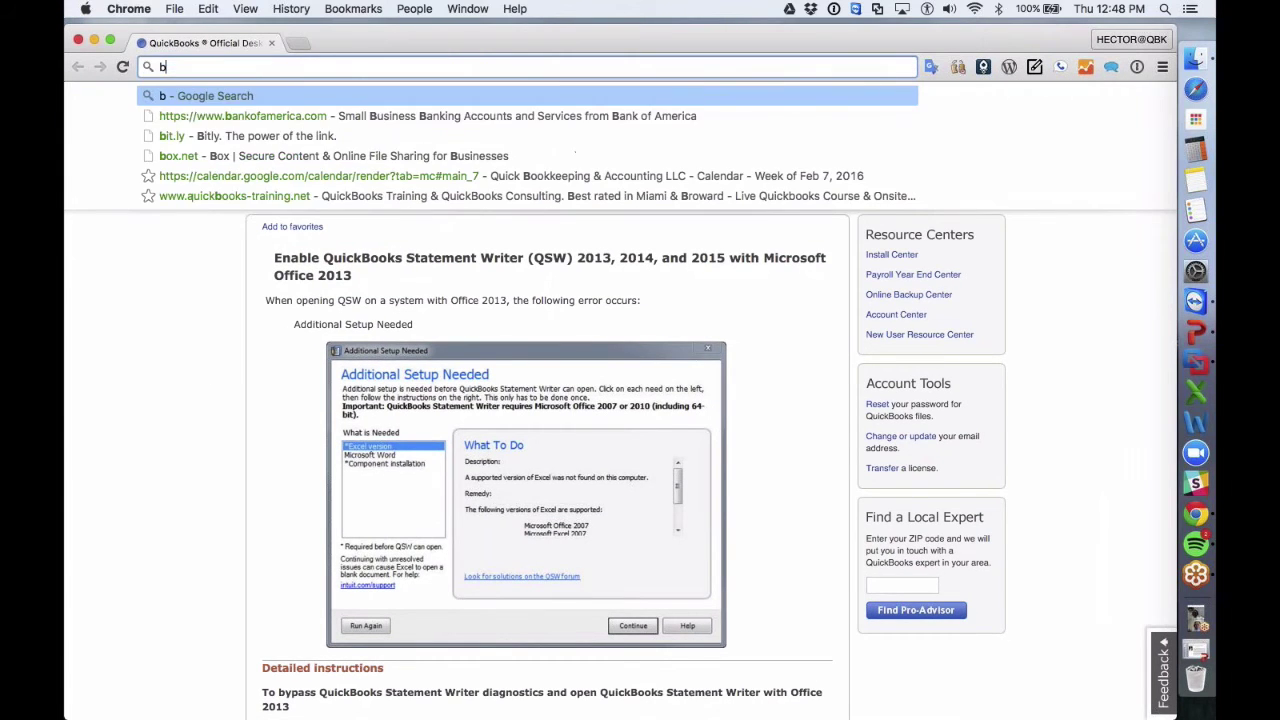
pyautogui.press('BackSpace')
pyautogui.write('qbo.intuit.com')
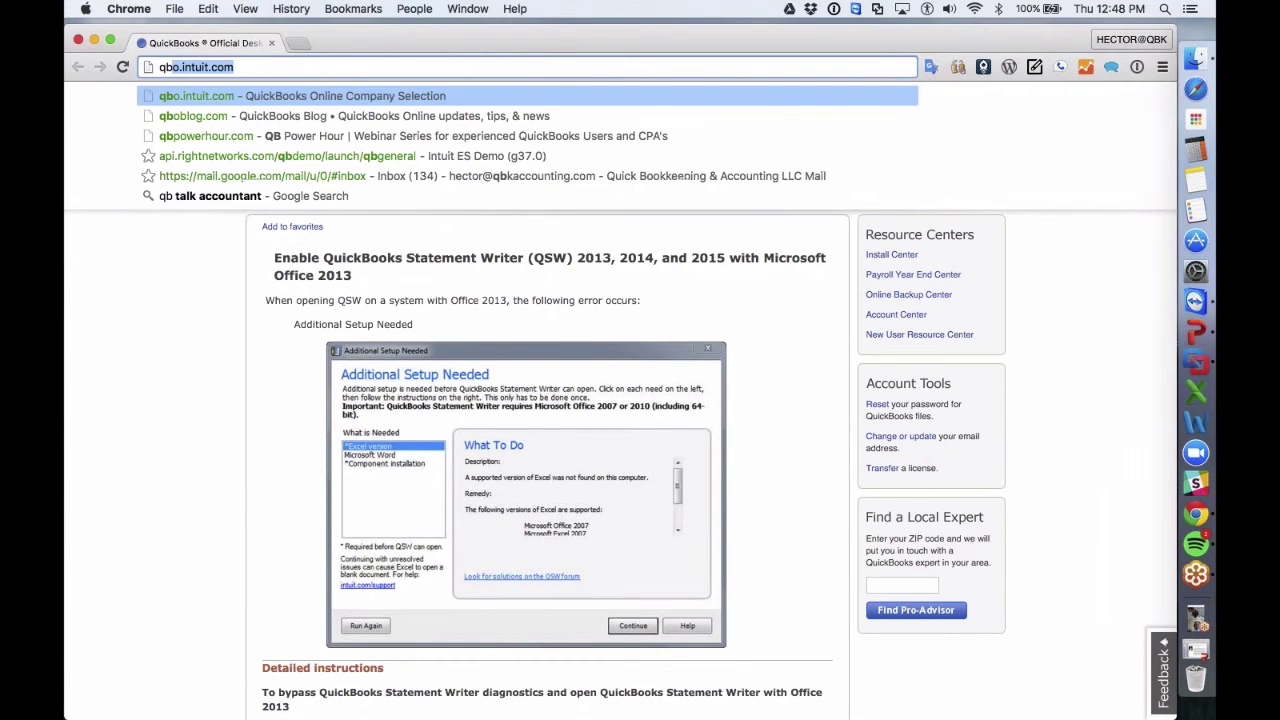
pyautogui.press('Return')
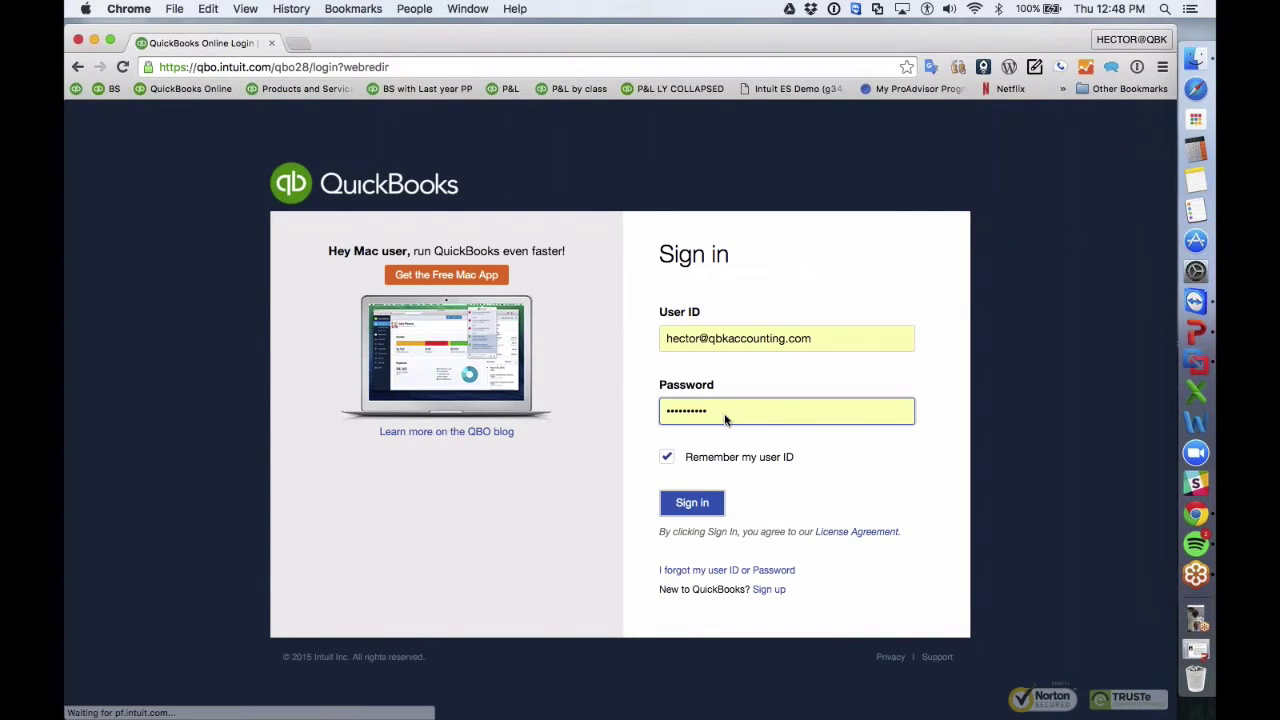
# - Try to sign in with the remembered user ID and a newly entered account password
pyautogui.press('super+a')
pyautogui.write('***')
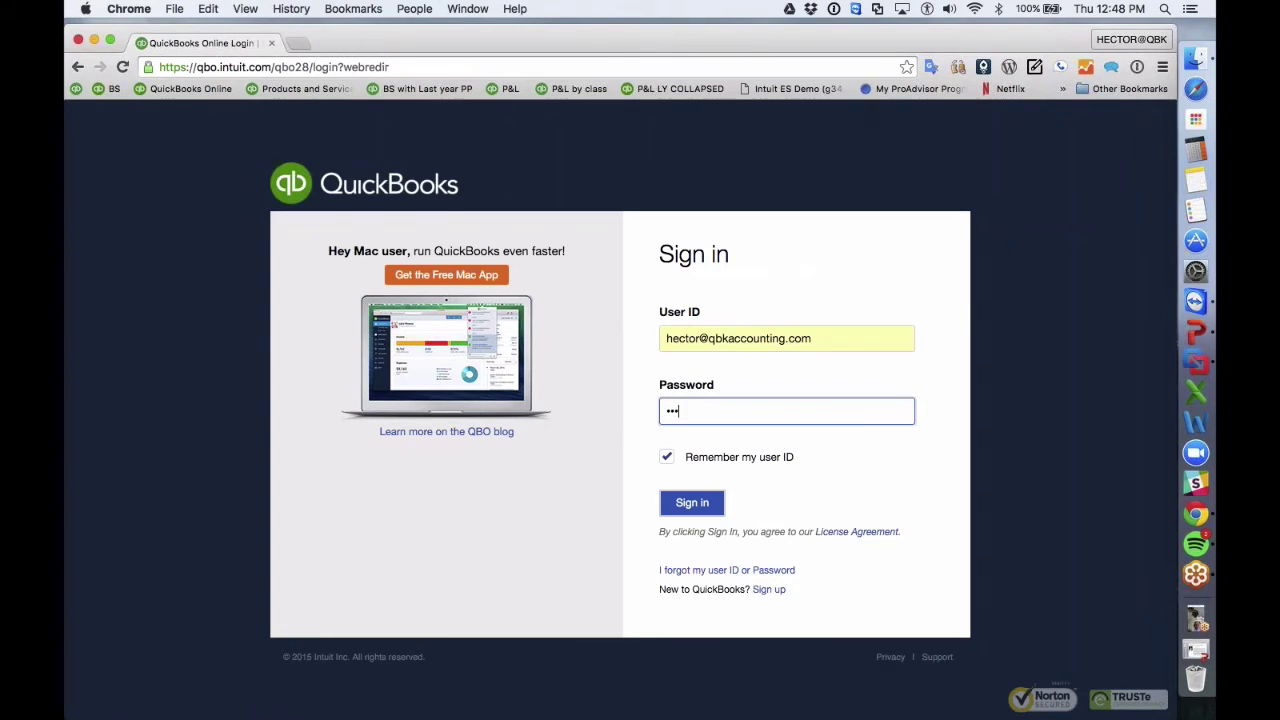
pyautogui.write('*******')
pyautogui.press('Return')
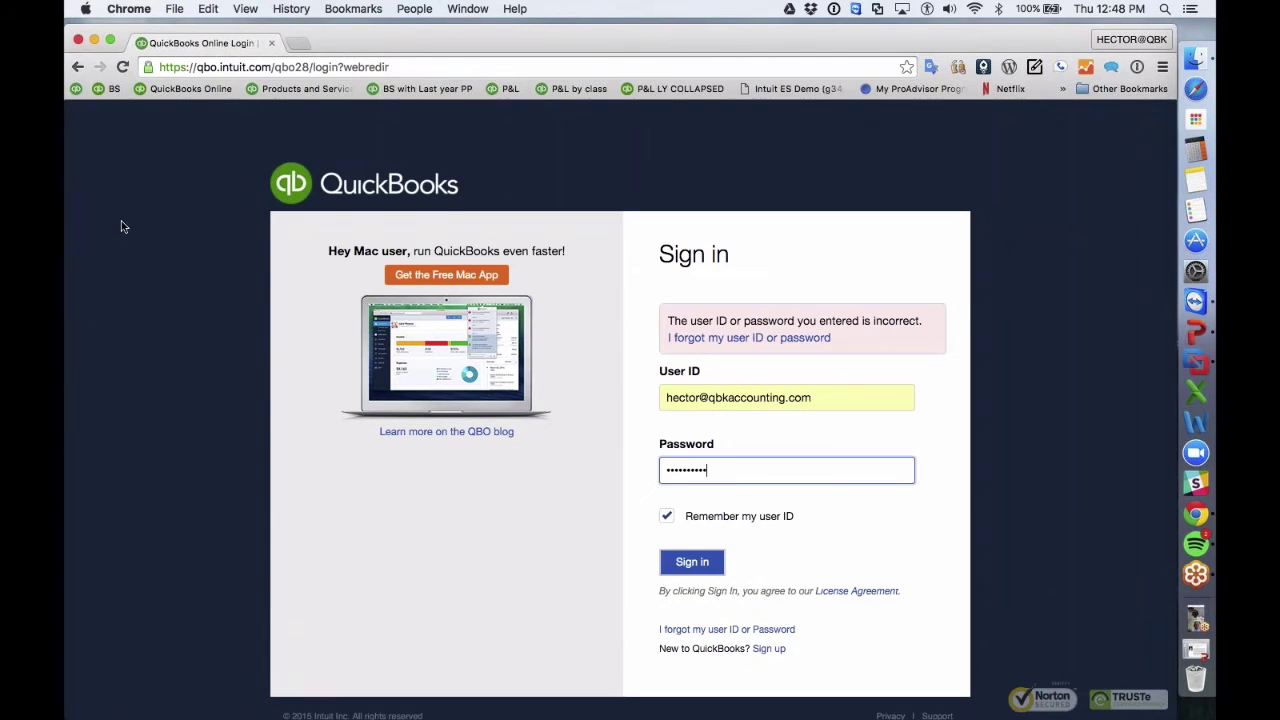
# - Replace the password with the correct account password and sign in to QuickBooks Online
pyautogui.moveTo(715, 470); pyautogui.dragTo(612, 464)
pyautogui.write('**********')
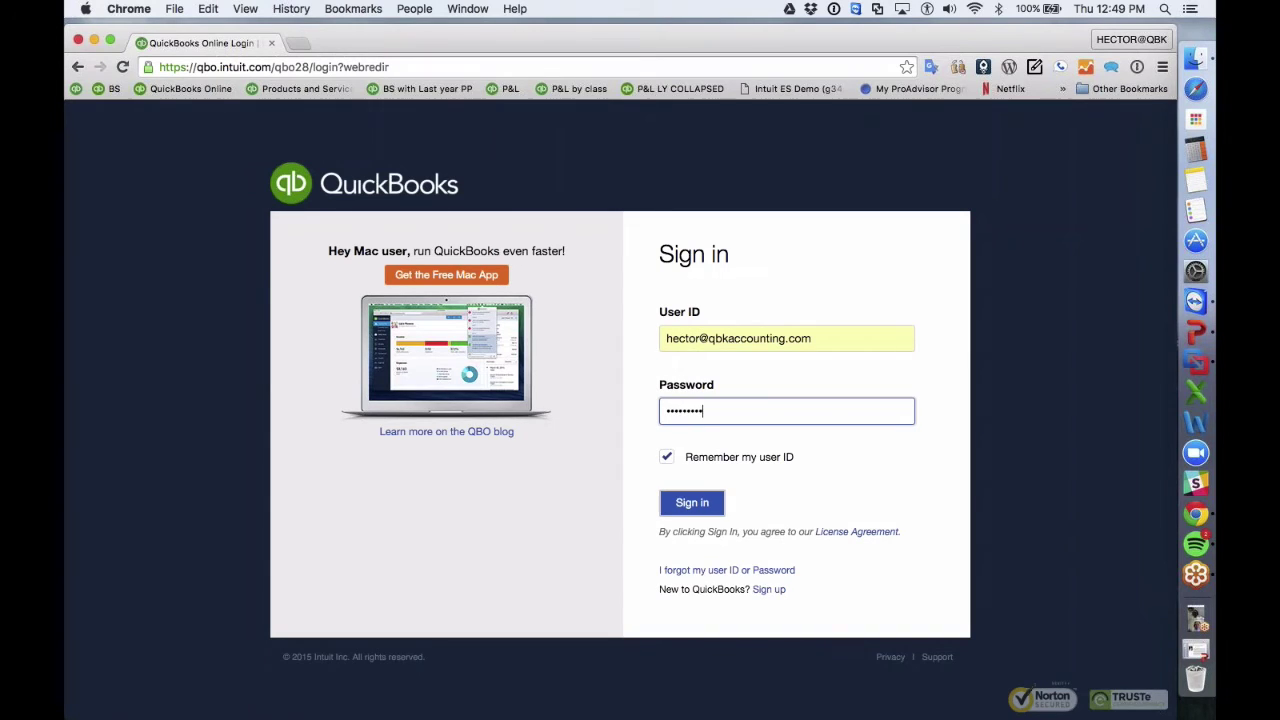
pyautogui.press('Return')
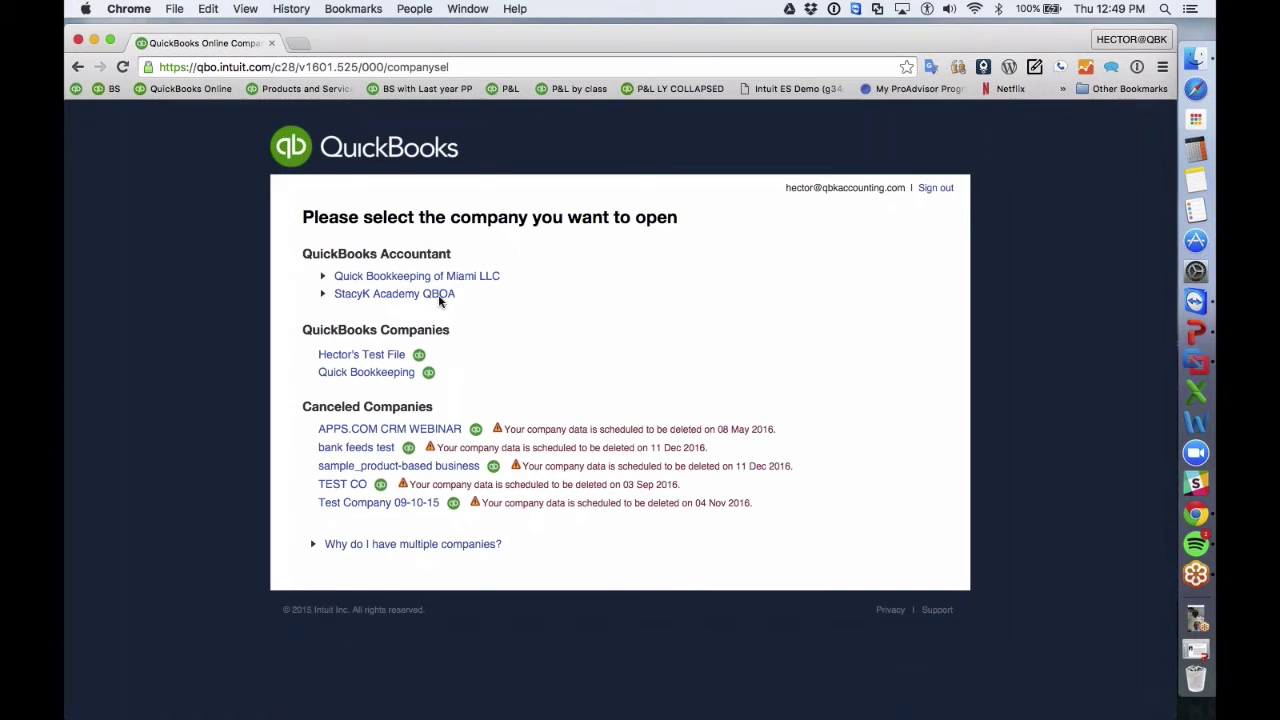
# - Open the accountant company Quick Bookkeeping of Miami LLC and find its client QBK TEST FILE by searching for "qbk"
pyautogui.click(360, 276)
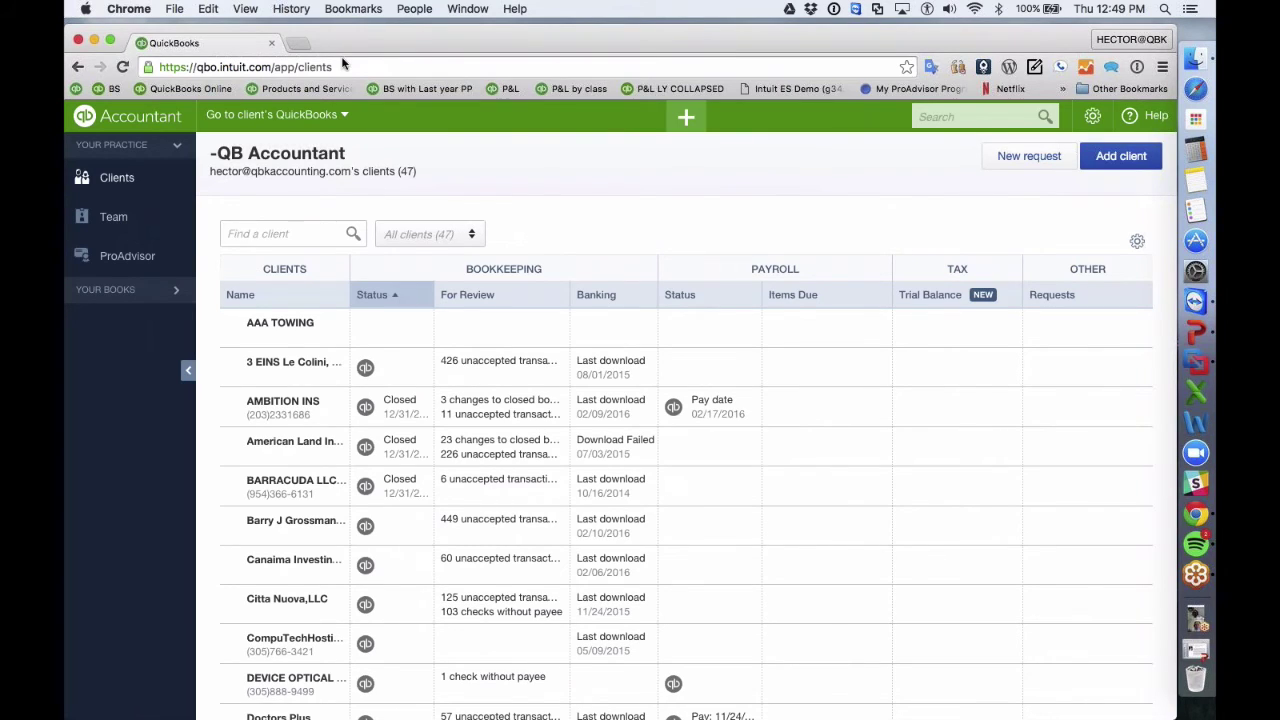
pyautogui.click(253, 235)
pyautogui.write('qbk')
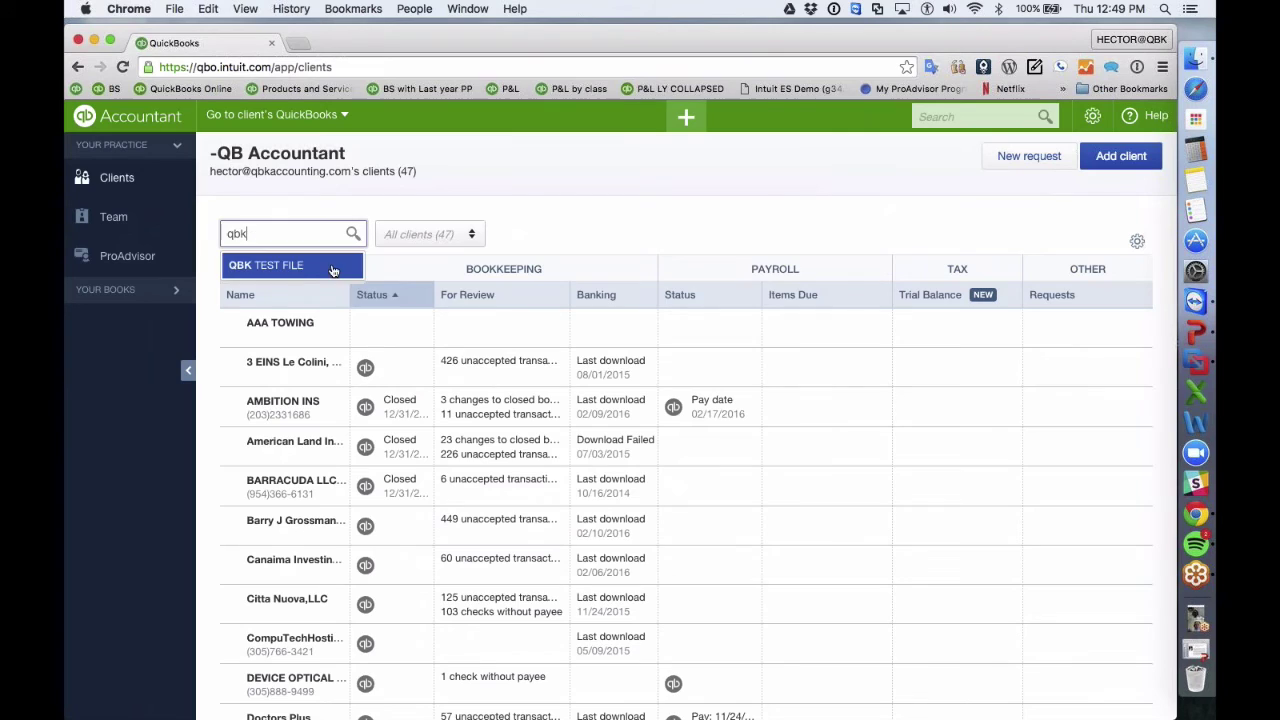
pyautogui.click(265, 265)
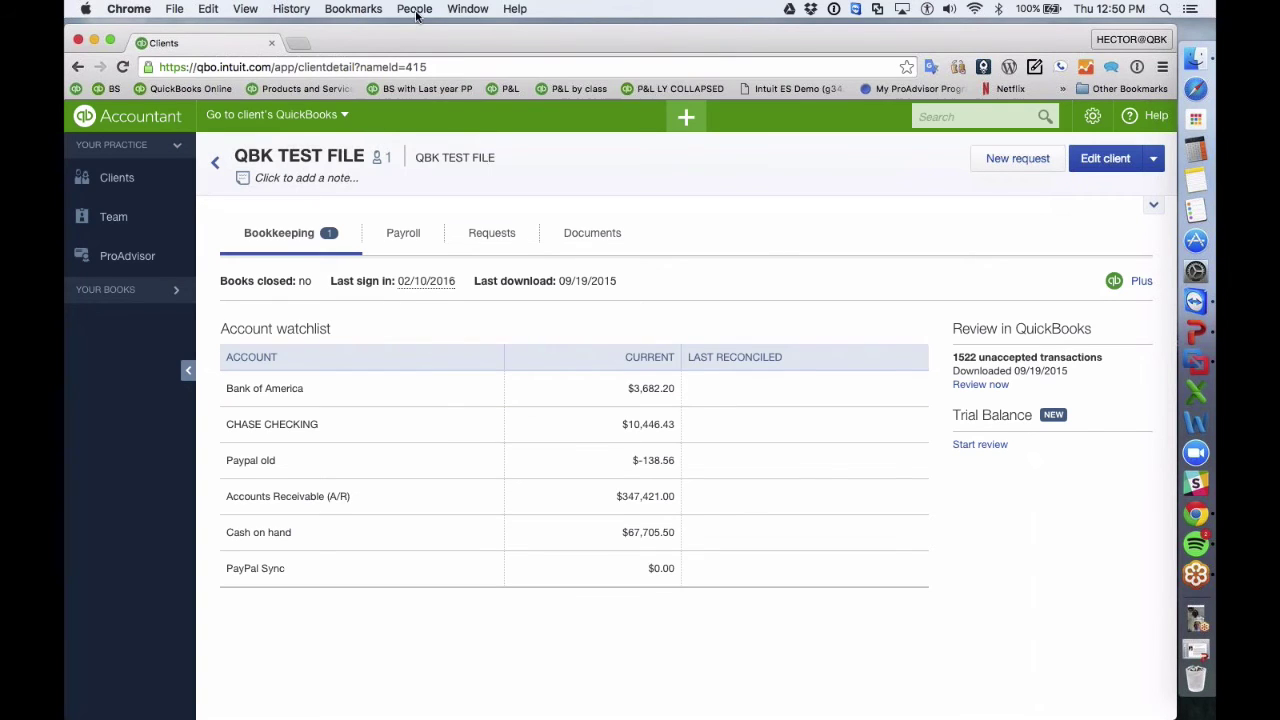
# - Fit the browser window to the screen and start the trial balance review for QBK TEST FILE
pyautogui.moveTo(411, 34); pyautogui.dragTo(410, 31)
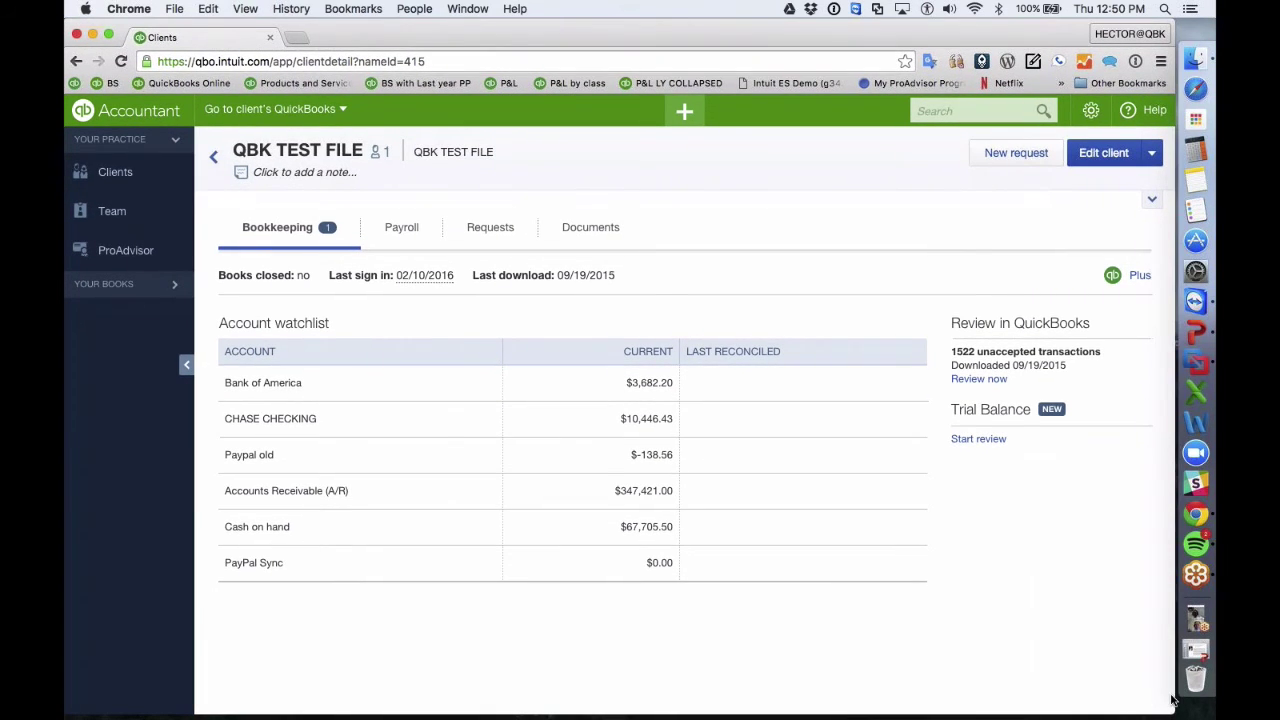
pyautogui.moveTo(1177, 694); pyautogui.dragTo(1174, 716)
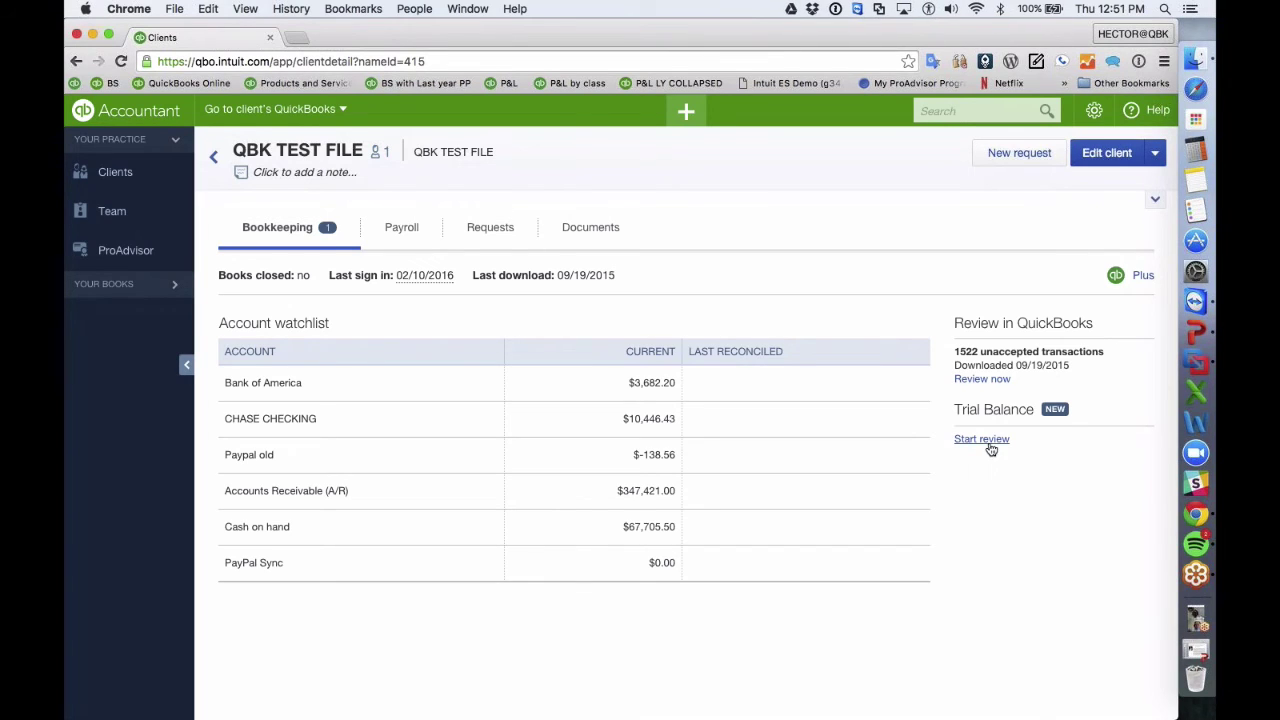
pyautogui.moveTo(1042, 442); pyautogui.dragTo(953, 447)
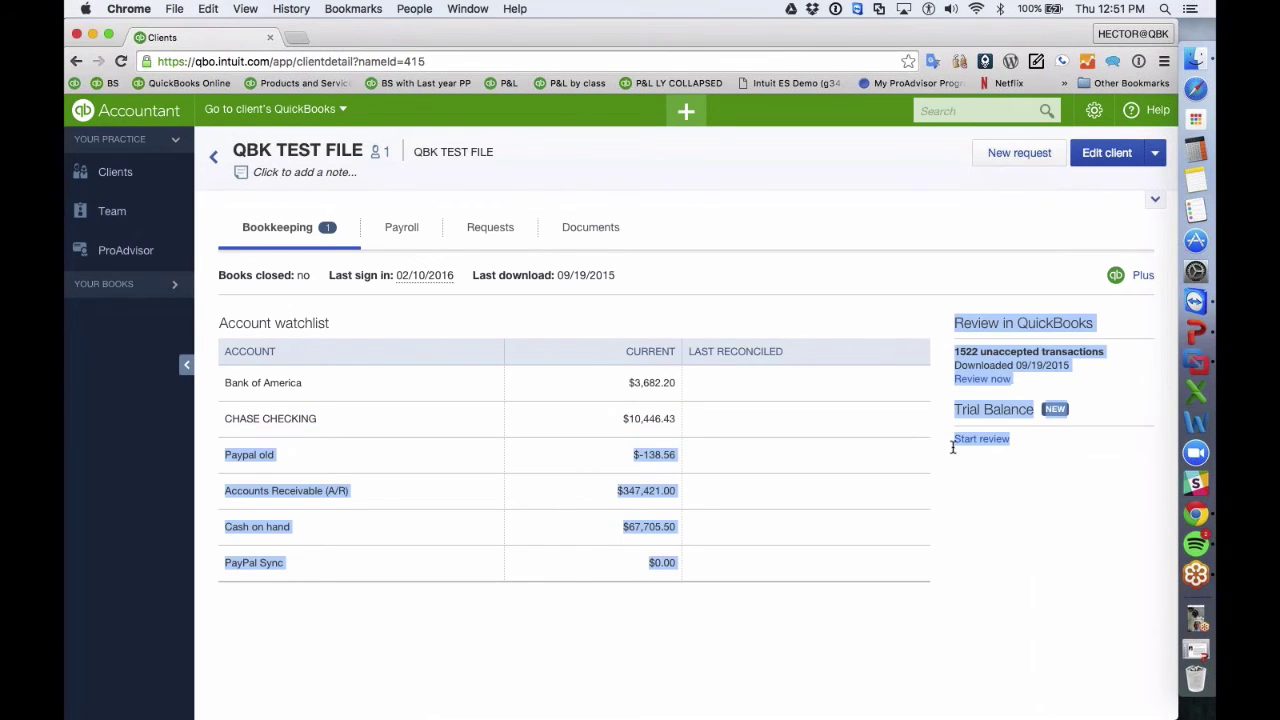
pyautogui.click(984, 440)
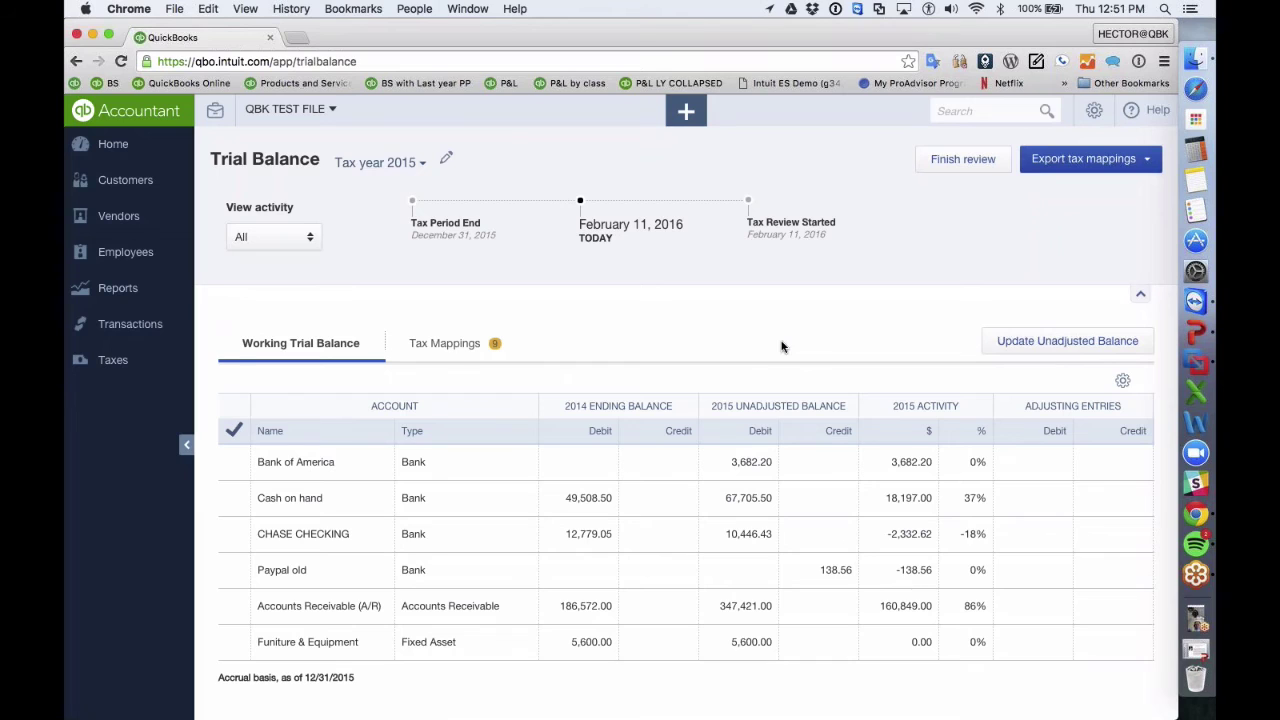
# - Open the Trial Balance report from the accountant reports of QBK TEST FILE
pyautogui.click(133, 291)
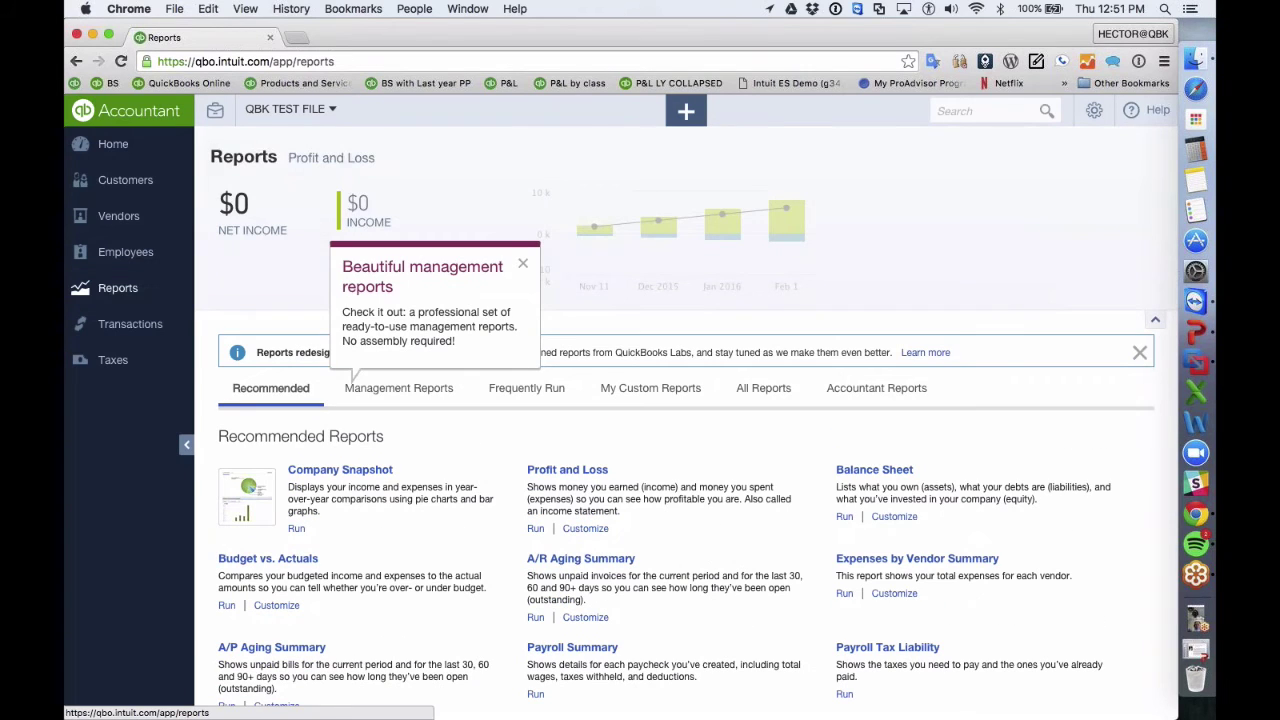
pyautogui.scroll(-2, 450, 476)
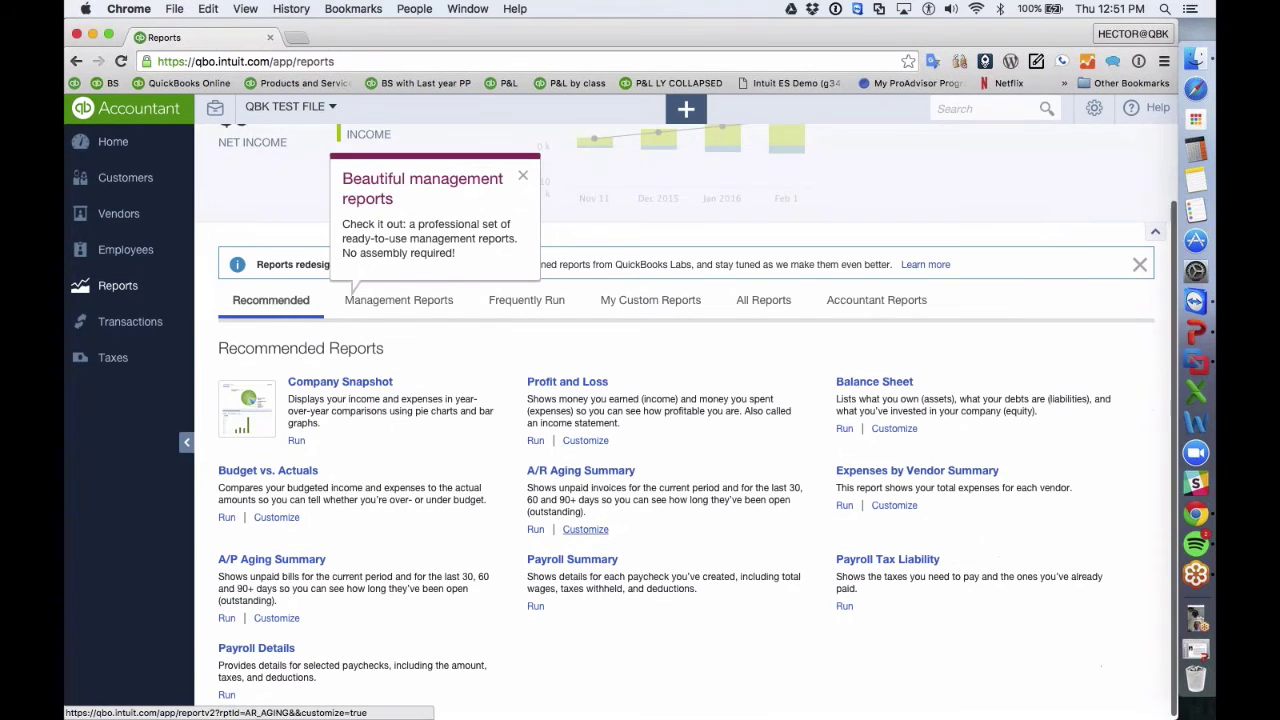
pyautogui.click(877, 303)
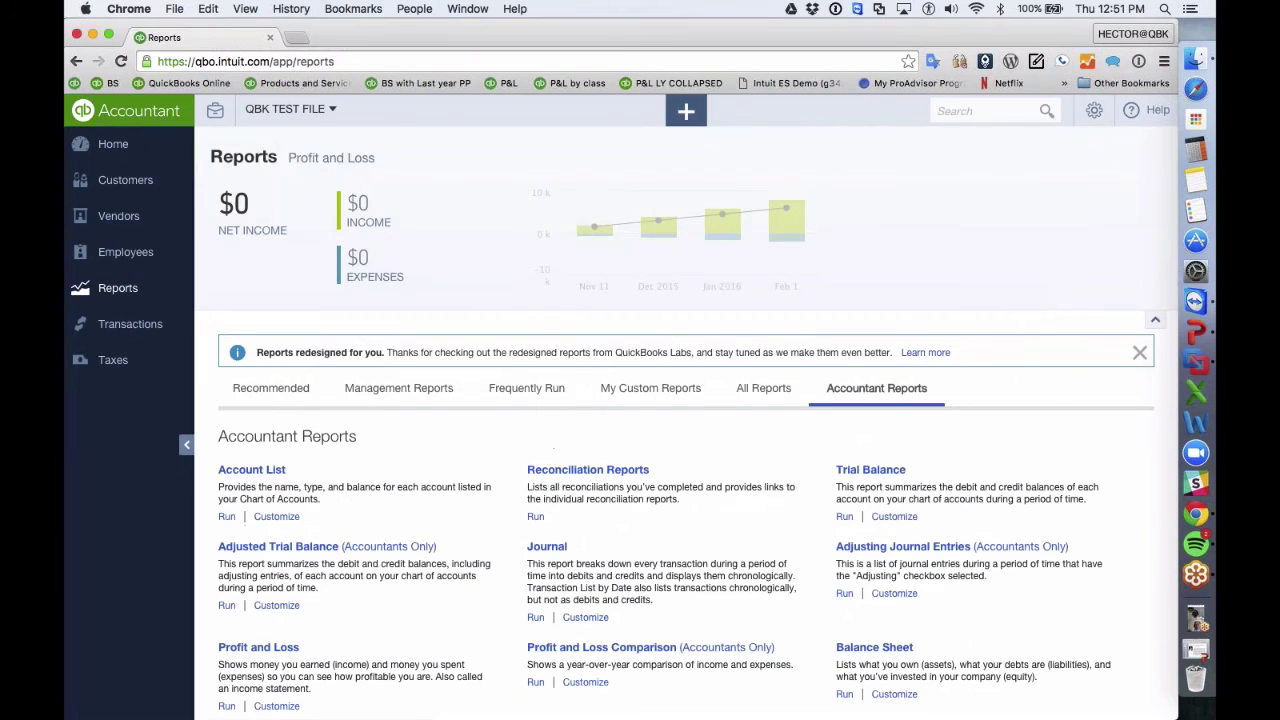
pyautogui.scroll(-5, 878, 300)
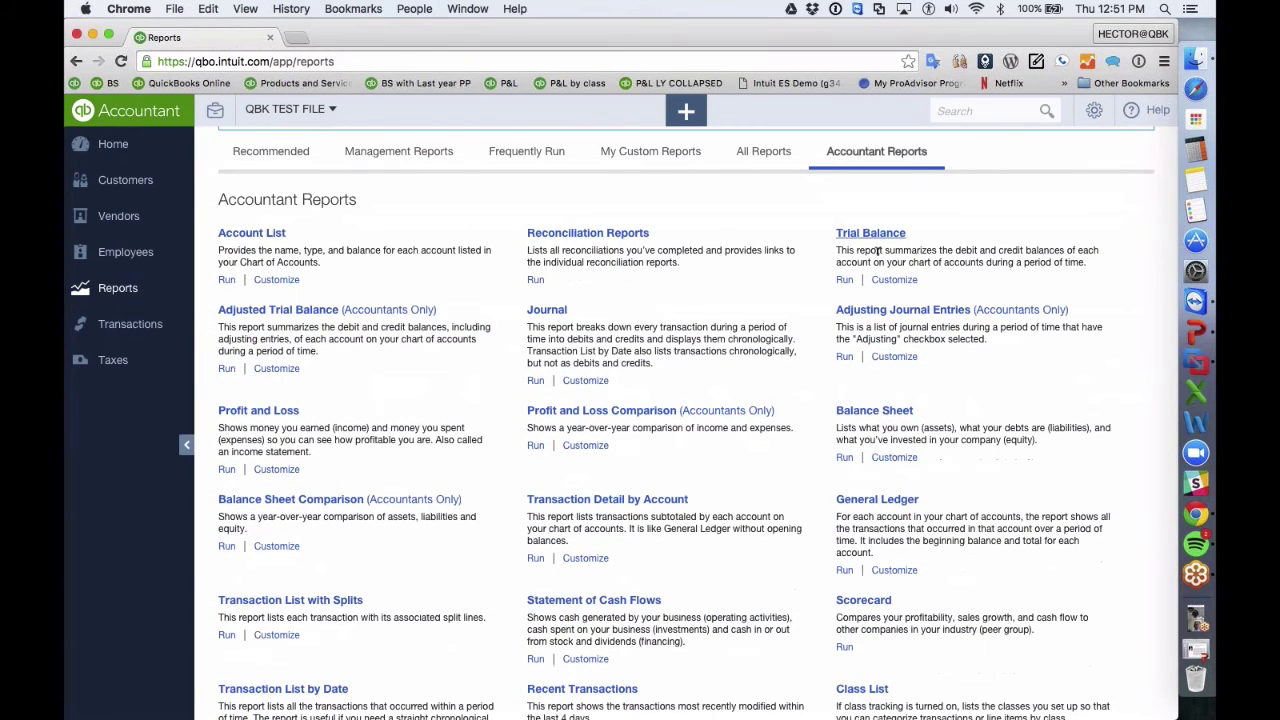
pyautogui.click(870, 233)
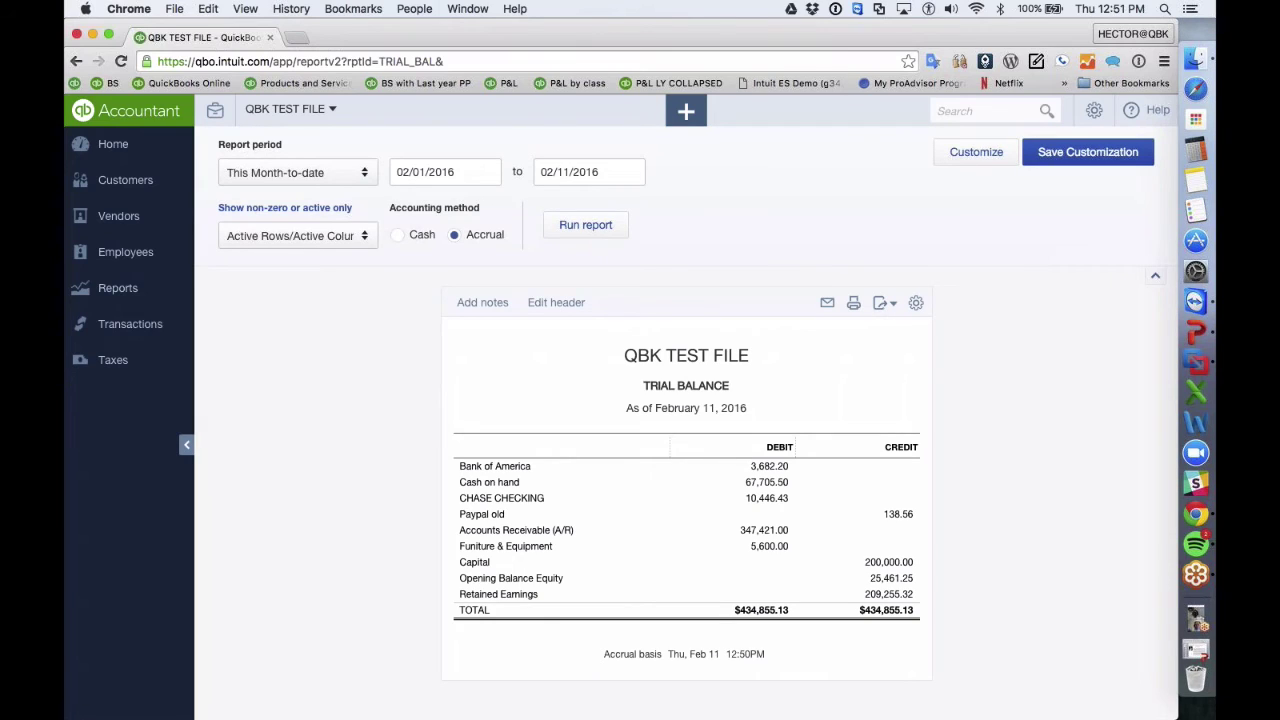
# - Set the trial balance report period to Last Year, run the report and look through its accounts
pyautogui.click(272, 172)
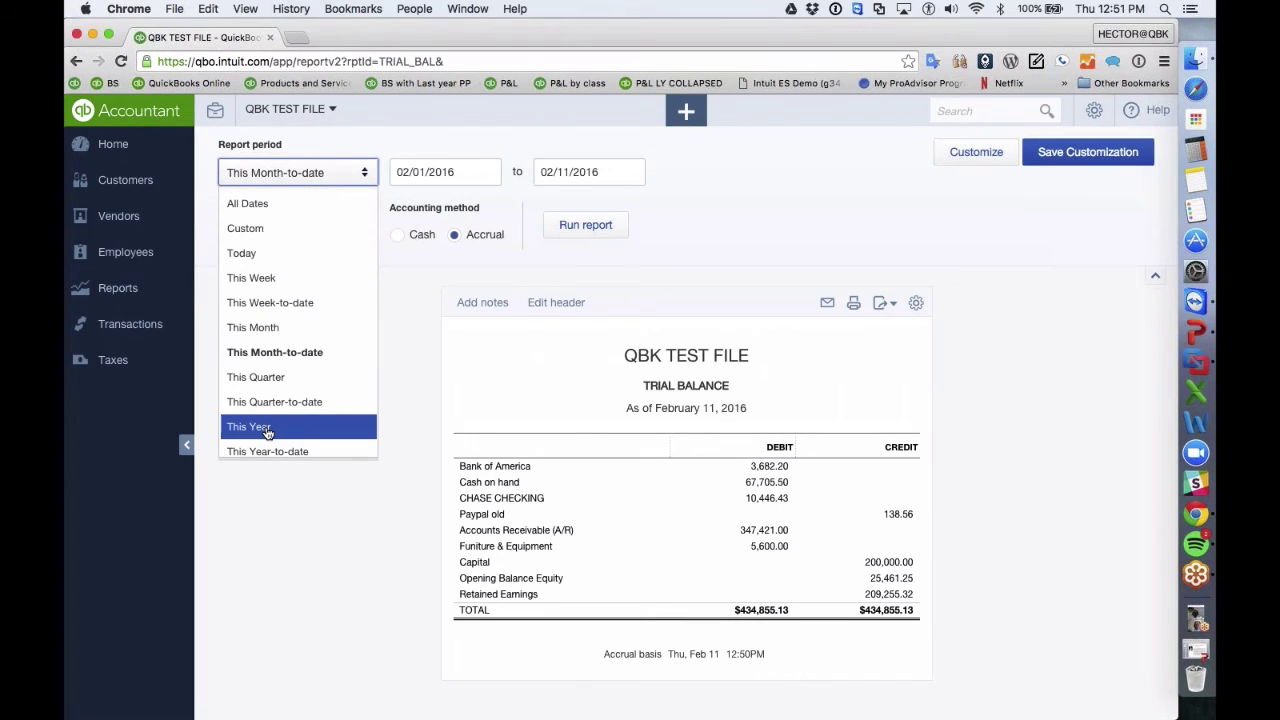
pyautogui.scroll(-1, 276, 388)
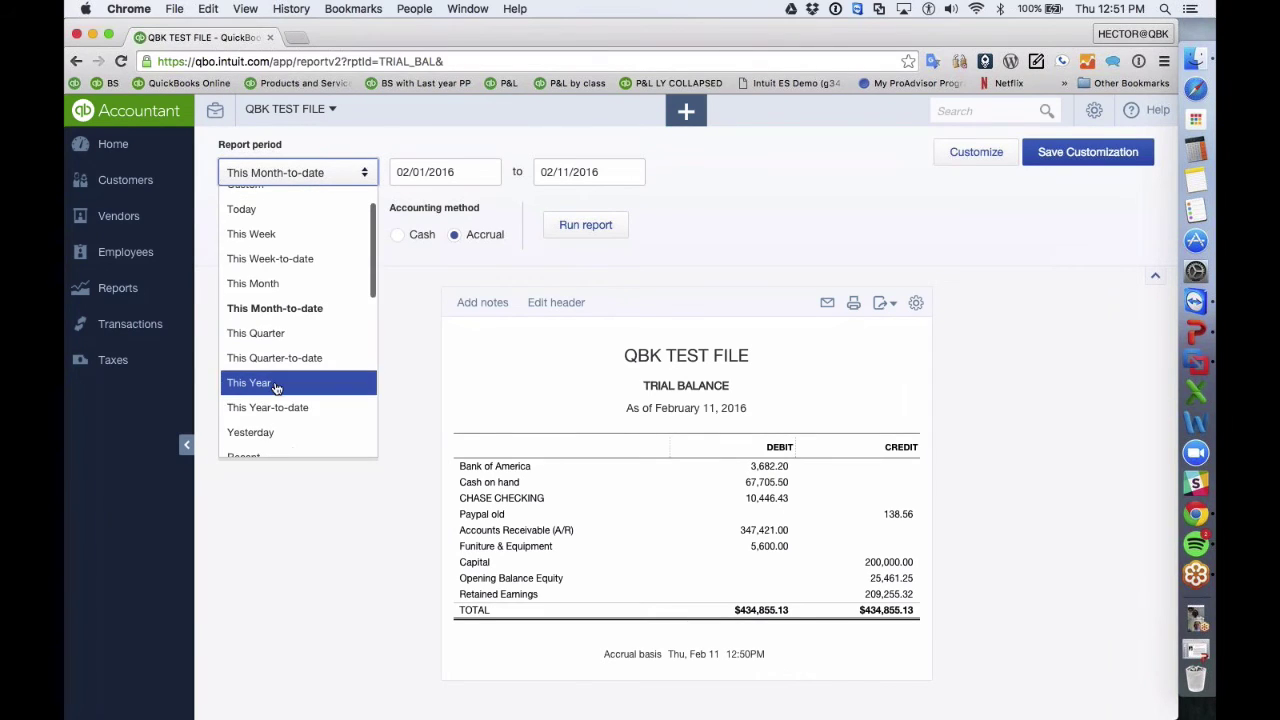
pyautogui.scroll(-4, 262, 410)
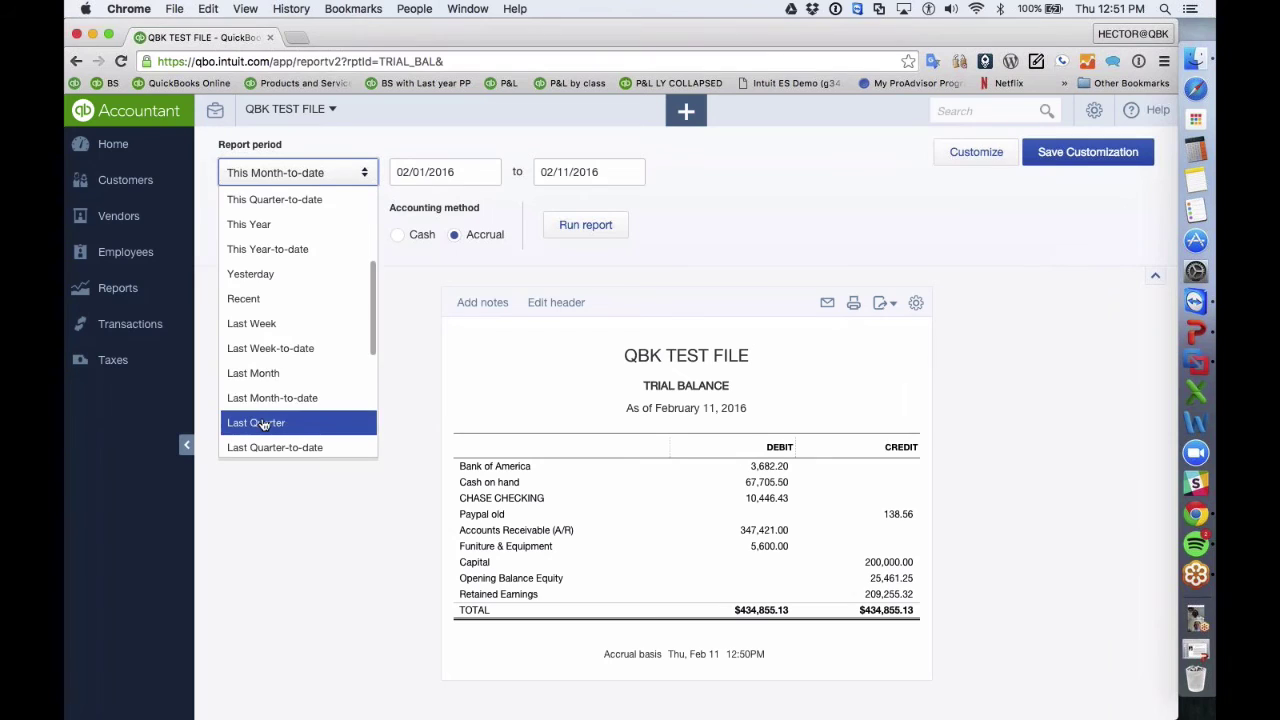
pyautogui.scroll(-4, 262, 410)
pyautogui.click(252, 297)
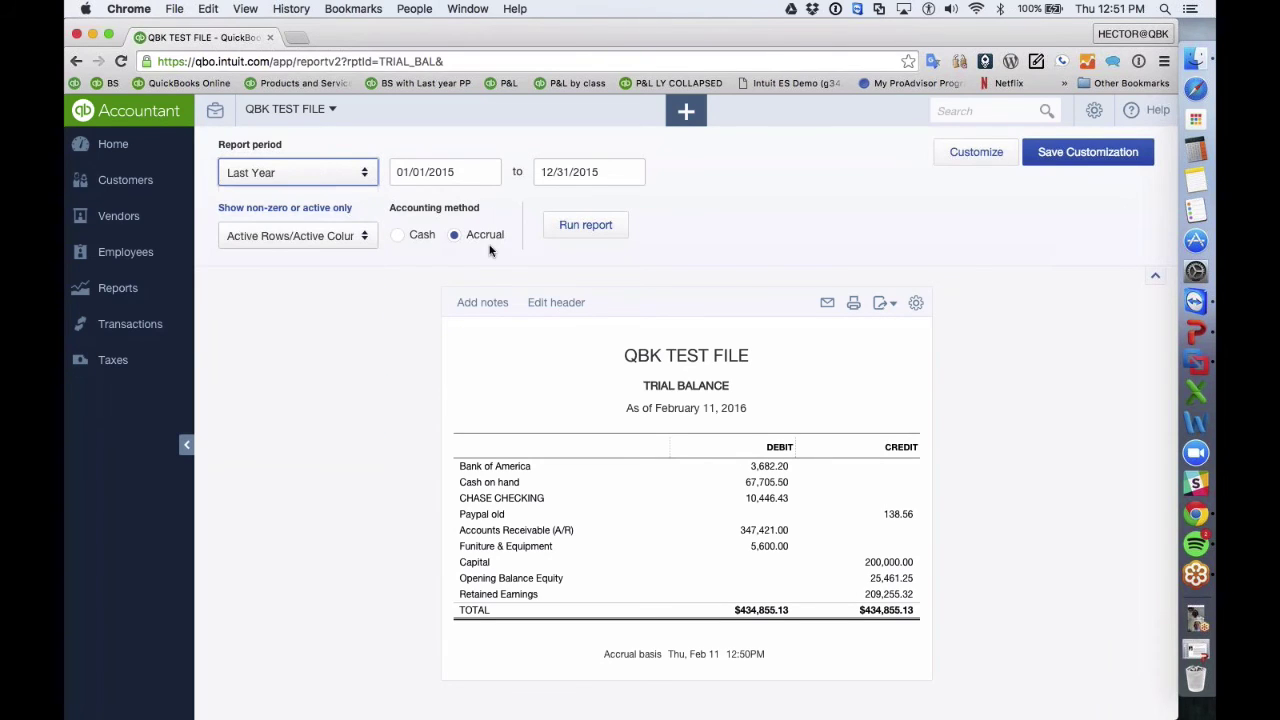
pyautogui.click(588, 228)
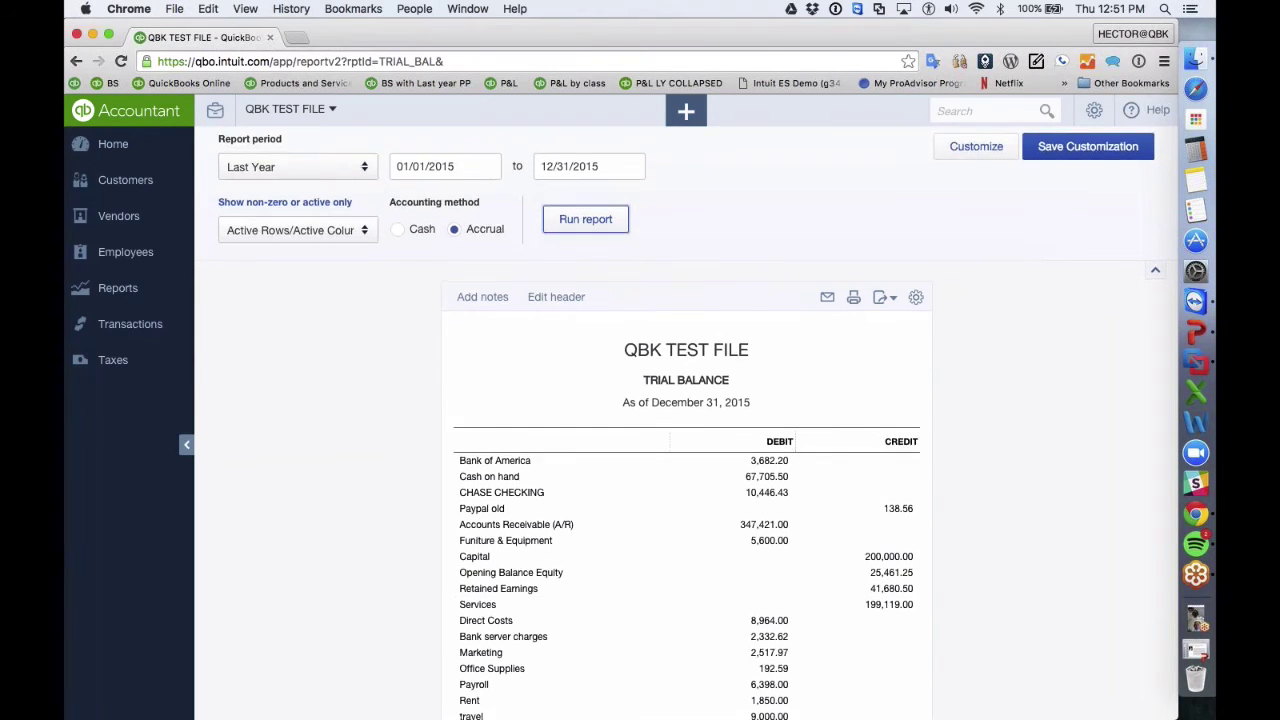
pyautogui.scroll(-3, 686, 450)
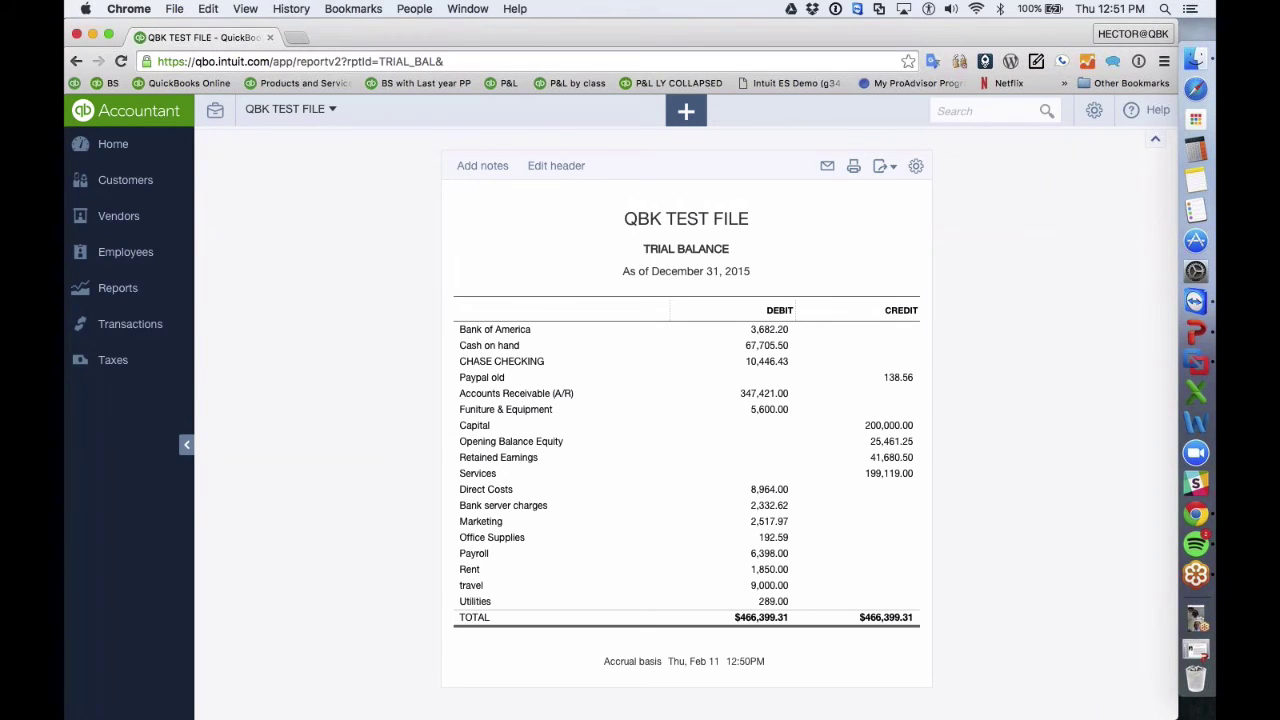
pyautogui.scroll(3, 686, 450)
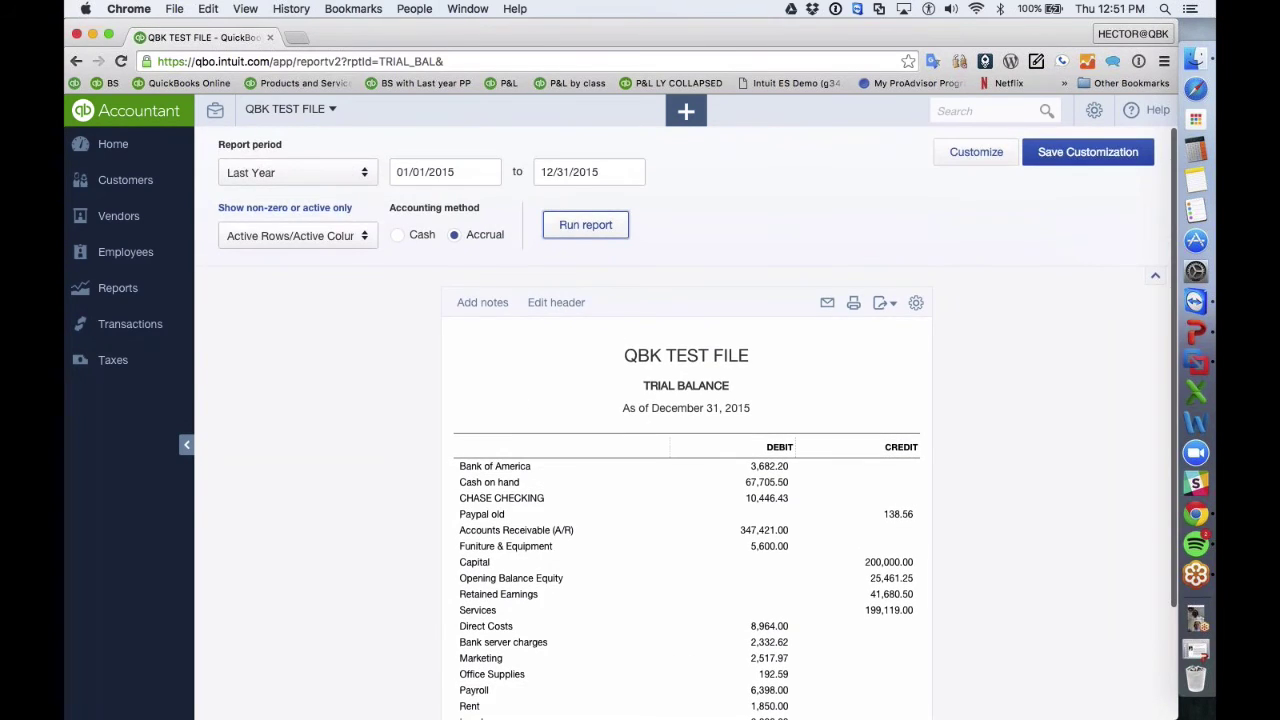
# - Duplicate the browser tab containing the trial balance report
pyautogui.rightClick(200, 40)
pyautogui.click(230, 87)
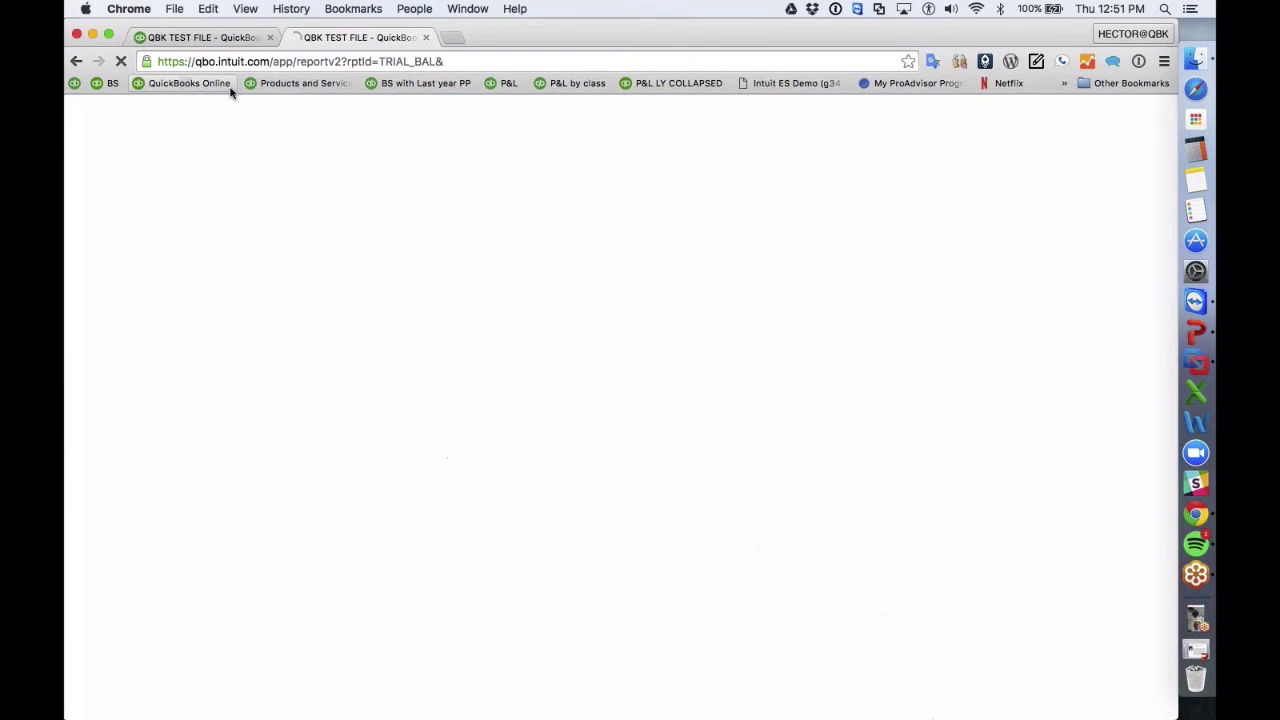
# - Load the accountant's client list in the duplicated browser tab in place of the trial balance report
pyautogui.click(207, 37)
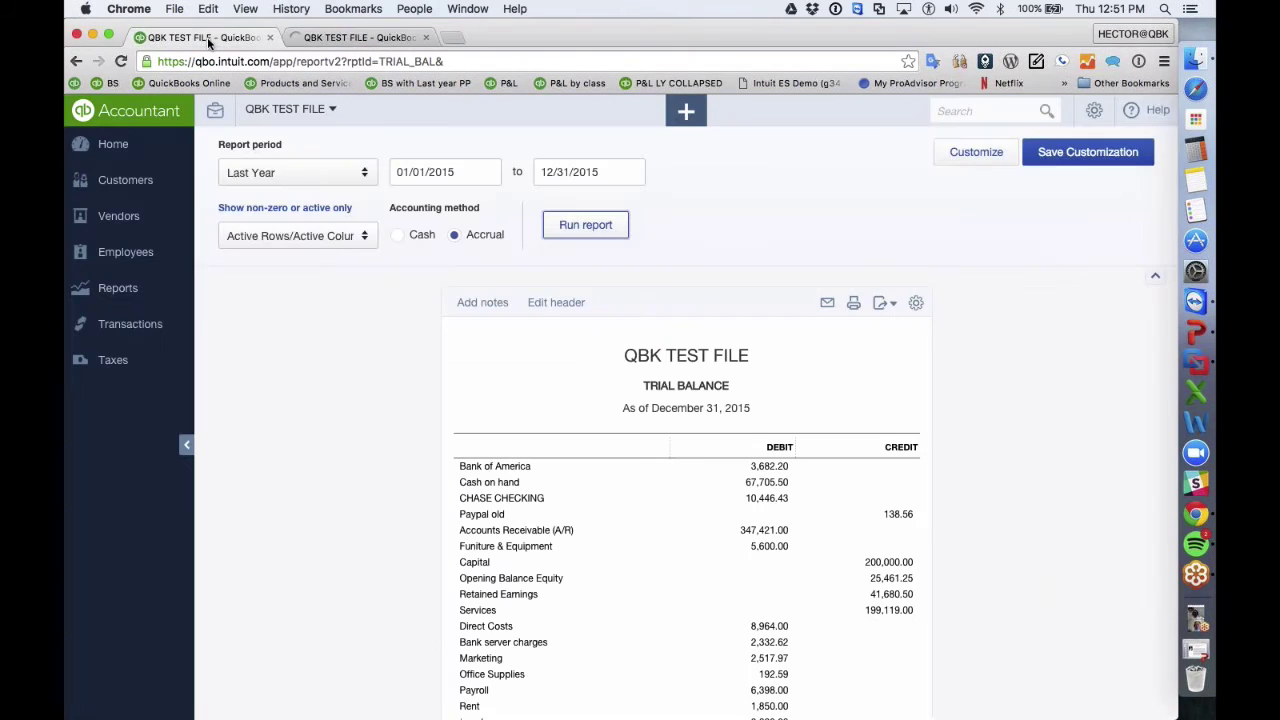
pyautogui.click(352, 40)
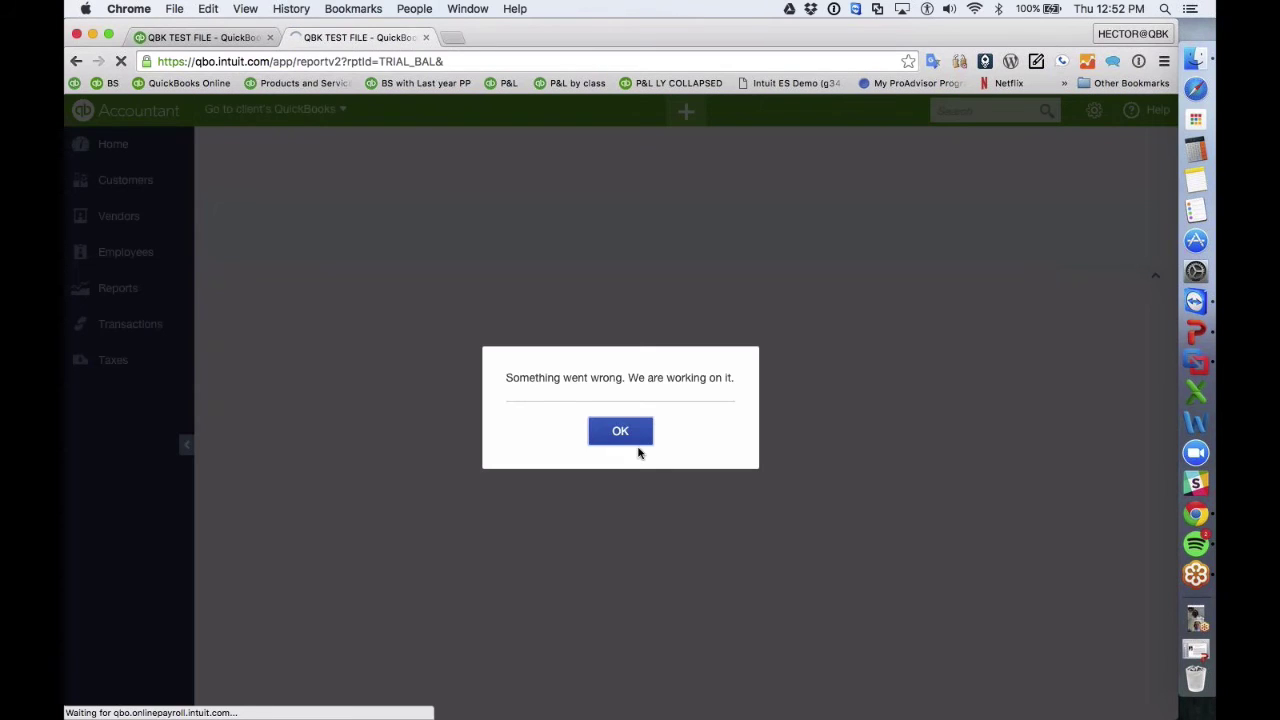
pyautogui.click(620, 432)
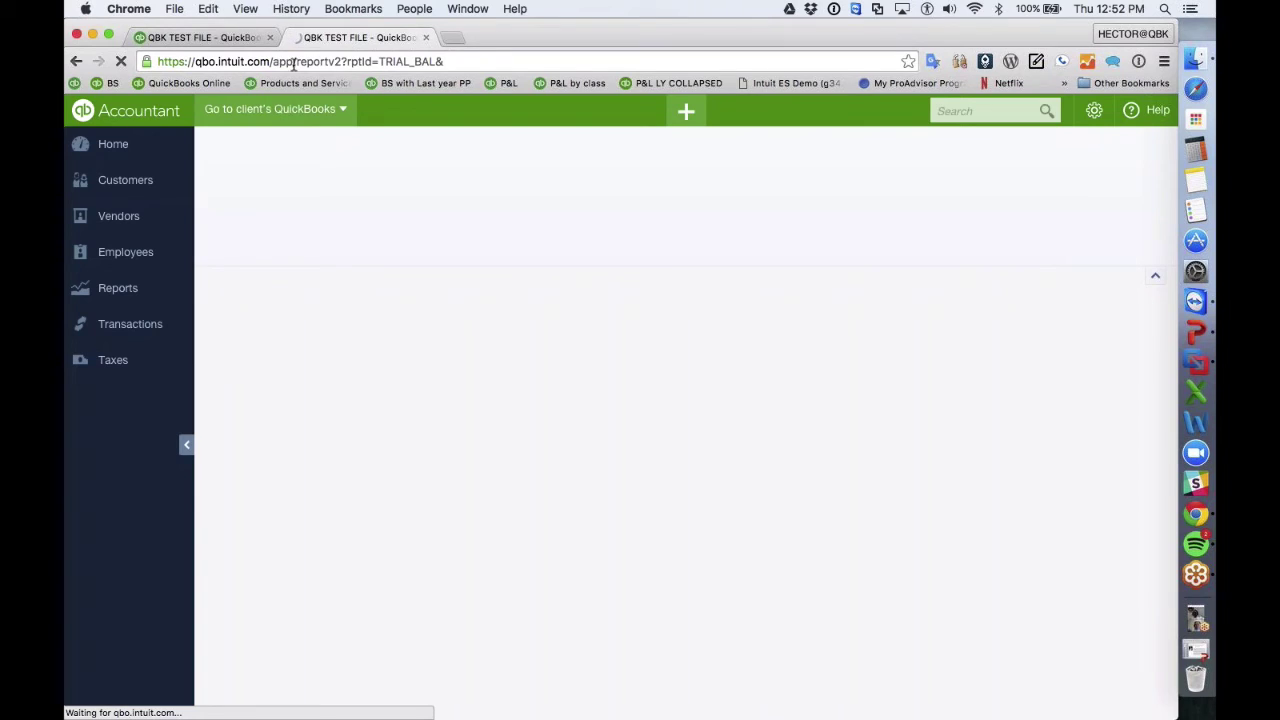
pyautogui.click(310, 108)
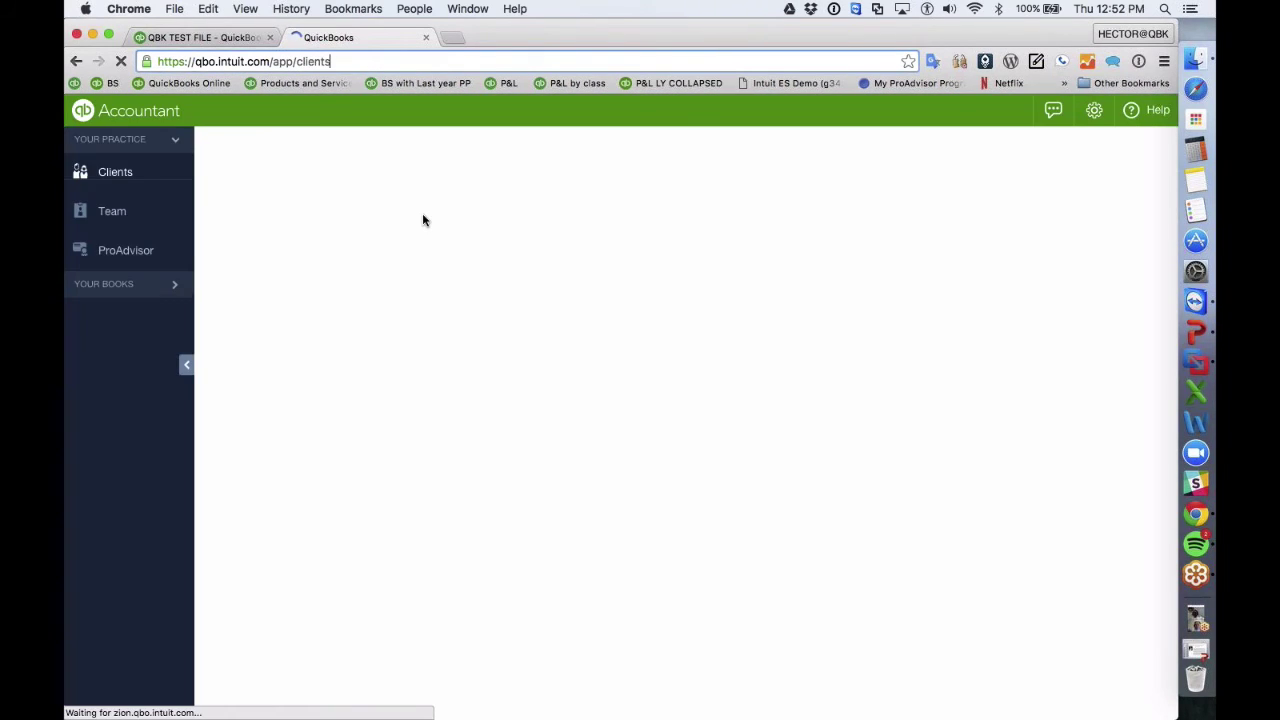
# - Search the client list for "qbk", open QBK TEST FILE and continue its trial balance review
pyautogui.click(285, 228)
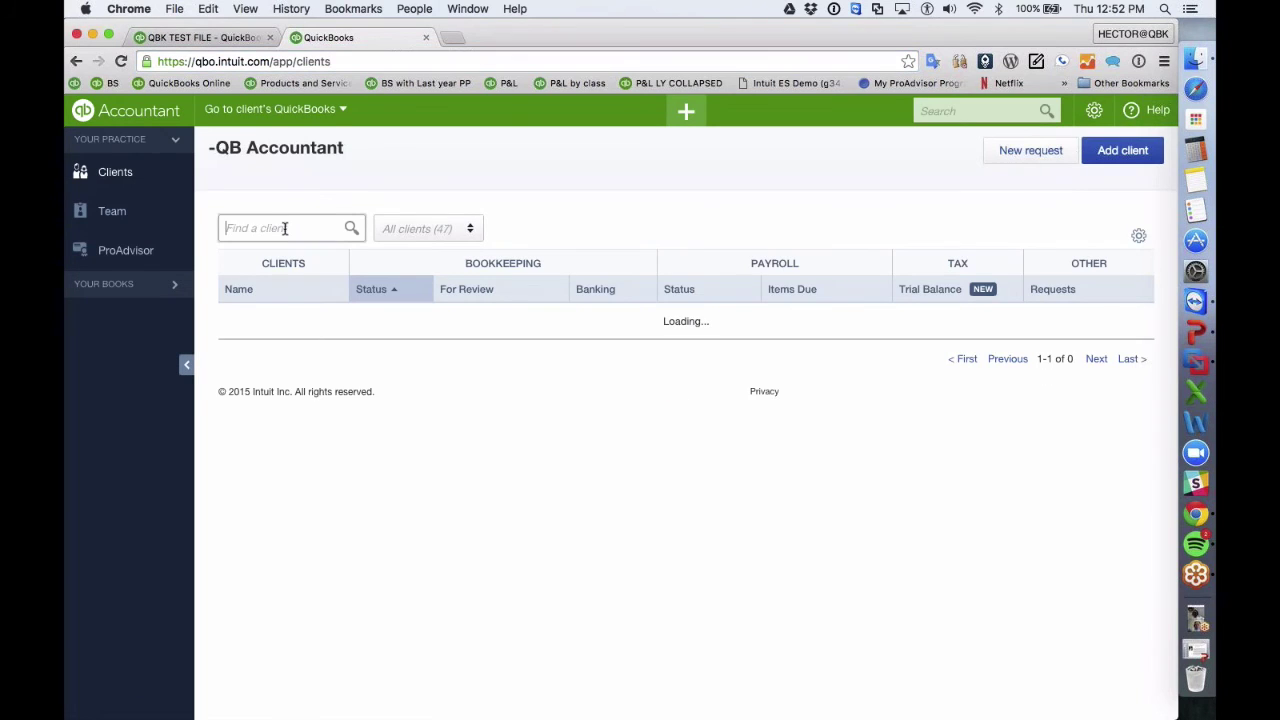
pyautogui.write('qbk')
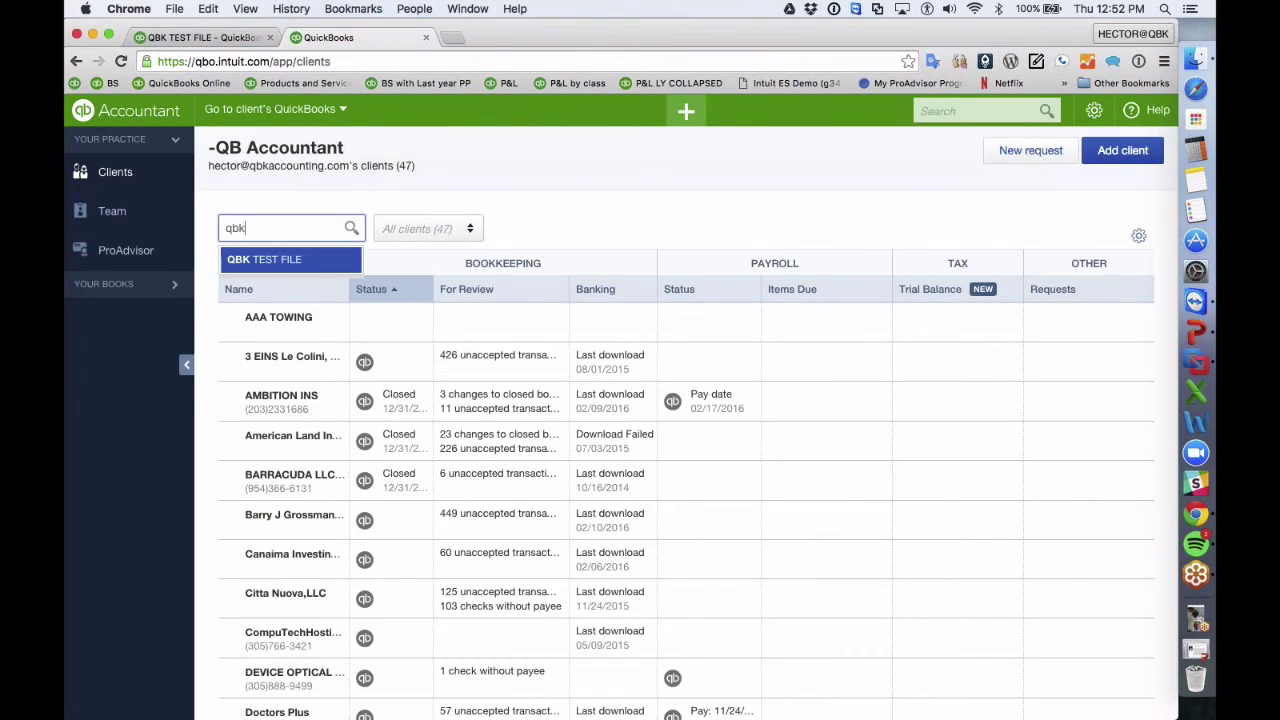
pyautogui.click(292, 262)
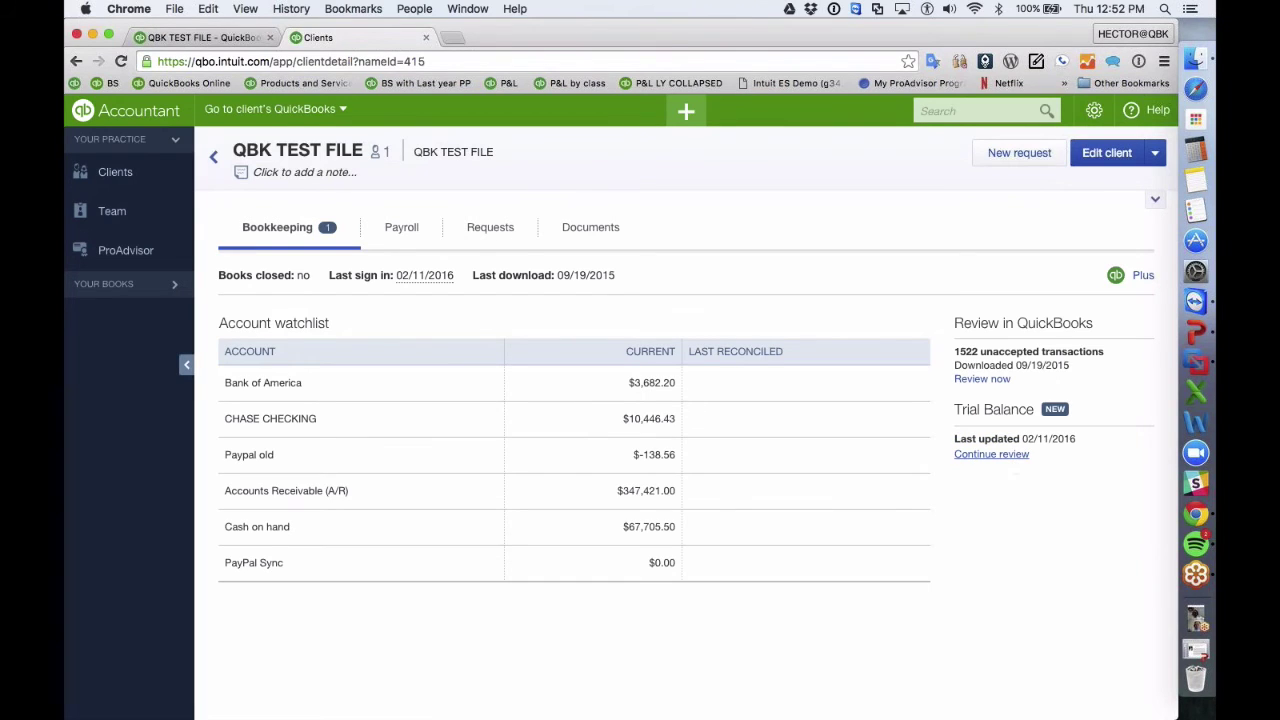
pyautogui.click(991, 454)
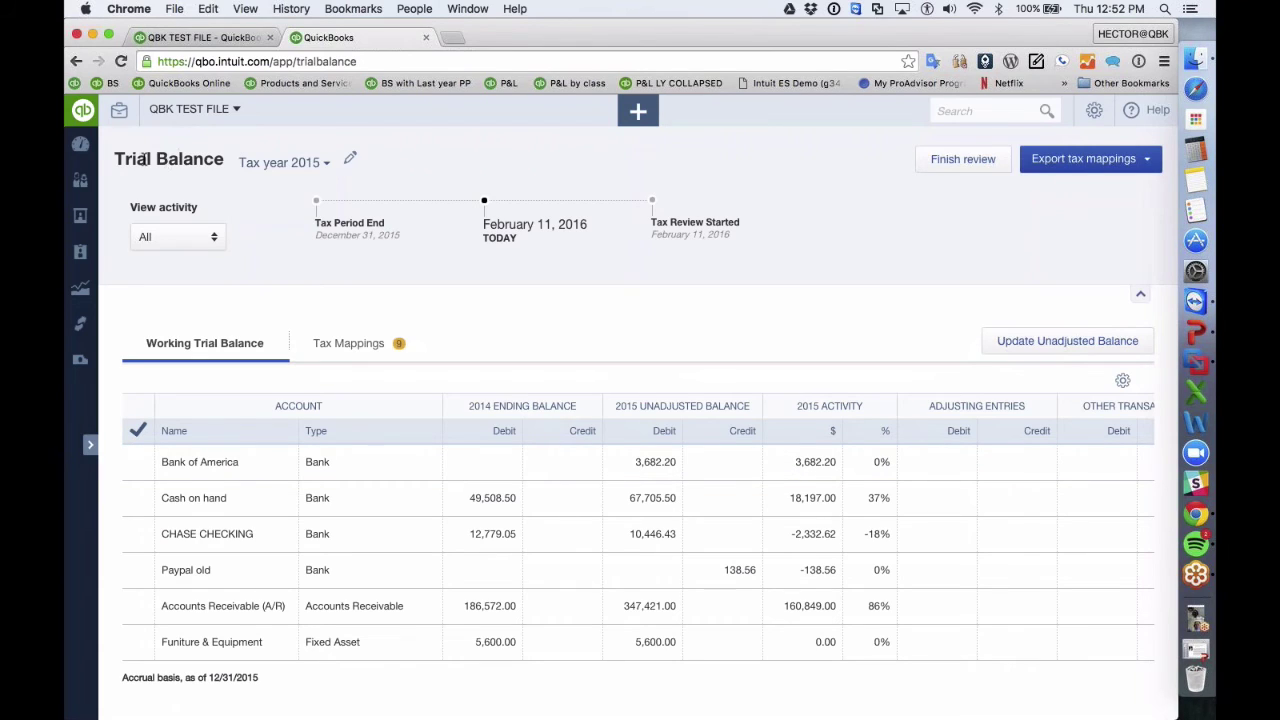
# - Set the 2015 tax form to Small business corporation, two or more owners (Form 1120S) and save the tax settings
pyautogui.click(326, 162)
pyautogui.click(478, 168)
pyautogui.click(351, 164)
pyautogui.click(601, 237)
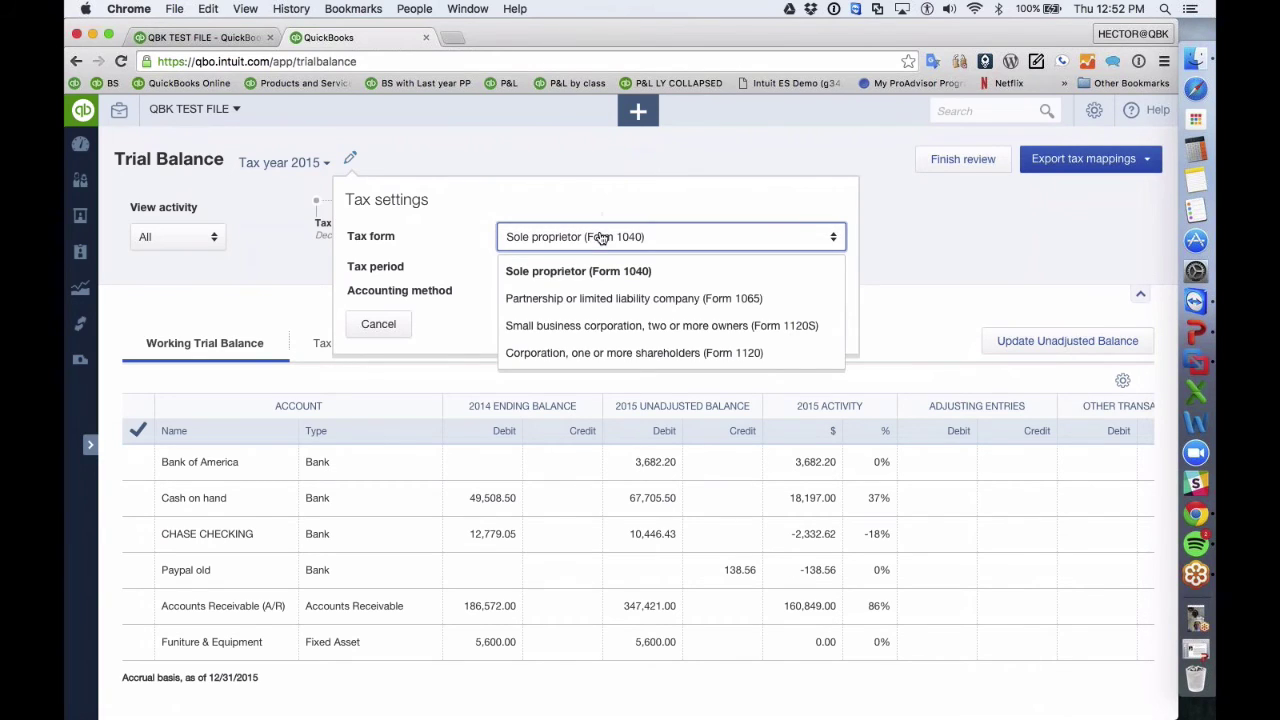
pyautogui.click(588, 326)
pyautogui.click(731, 240)
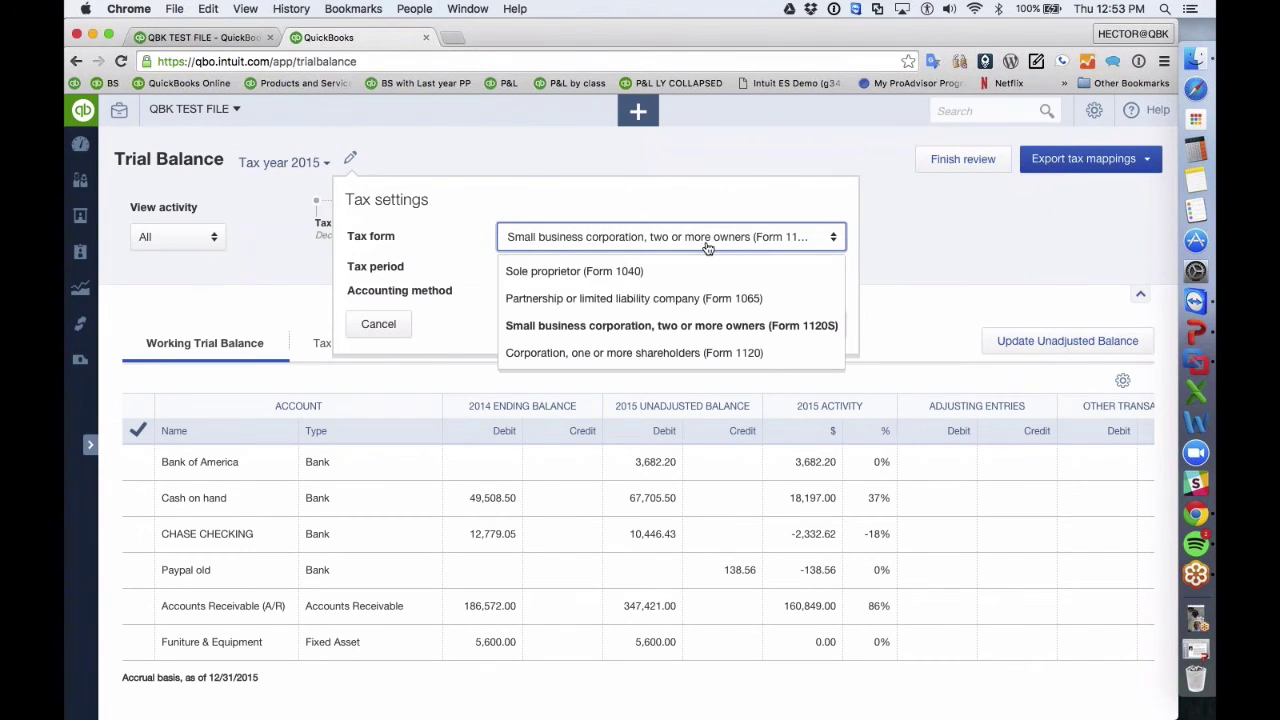
pyautogui.click(650, 325)
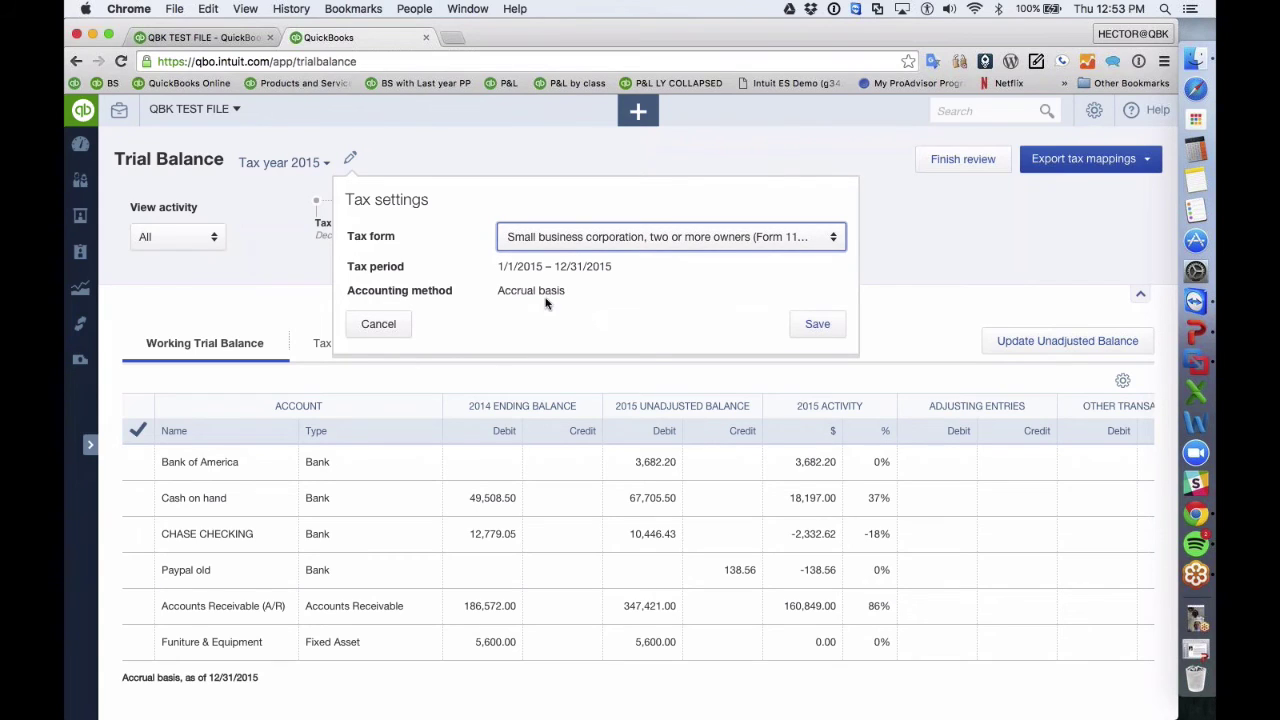
pyautogui.rightClick(571, 292)
pyautogui.click(503, 294)
pyautogui.moveTo(504, 291); pyautogui.dragTo(585, 290)
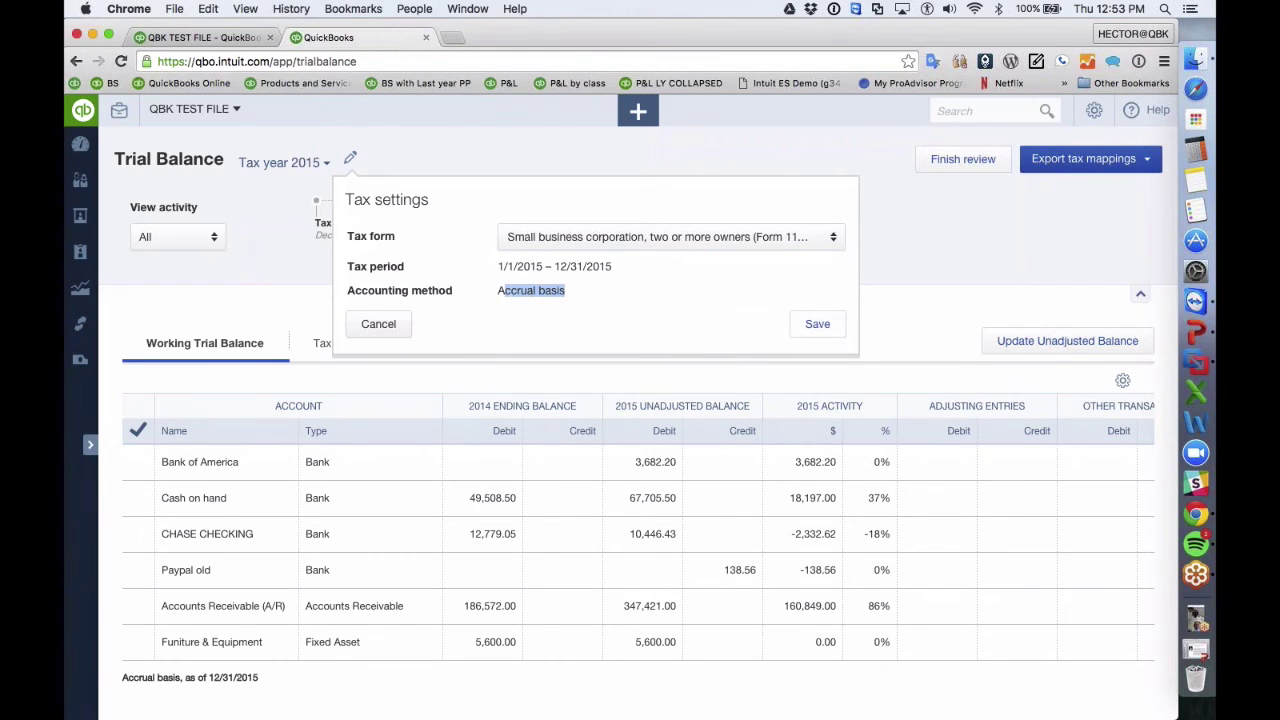
pyautogui.click(817, 323)
pyautogui.click(766, 449)
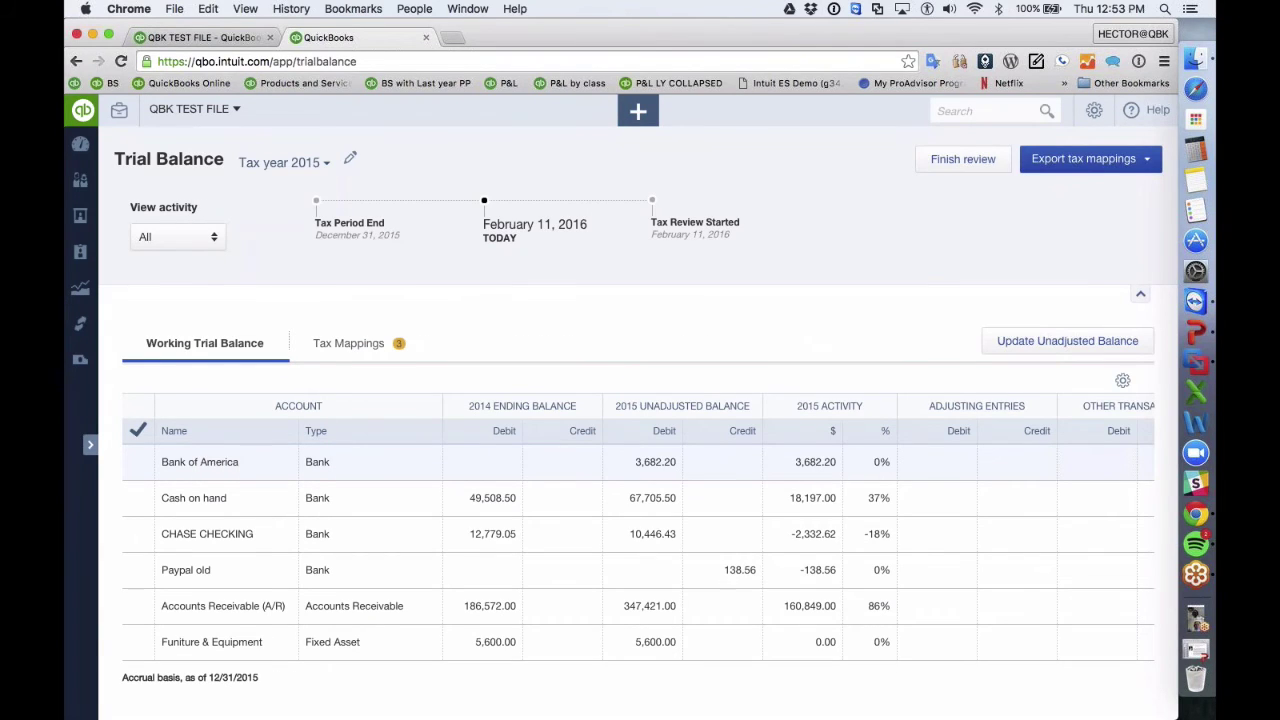
# - Examine the Form 1120S tax mappings, including the unmapped equity accounts, the income and expense lines and the Schedule L lines
pyautogui.click(353, 350)
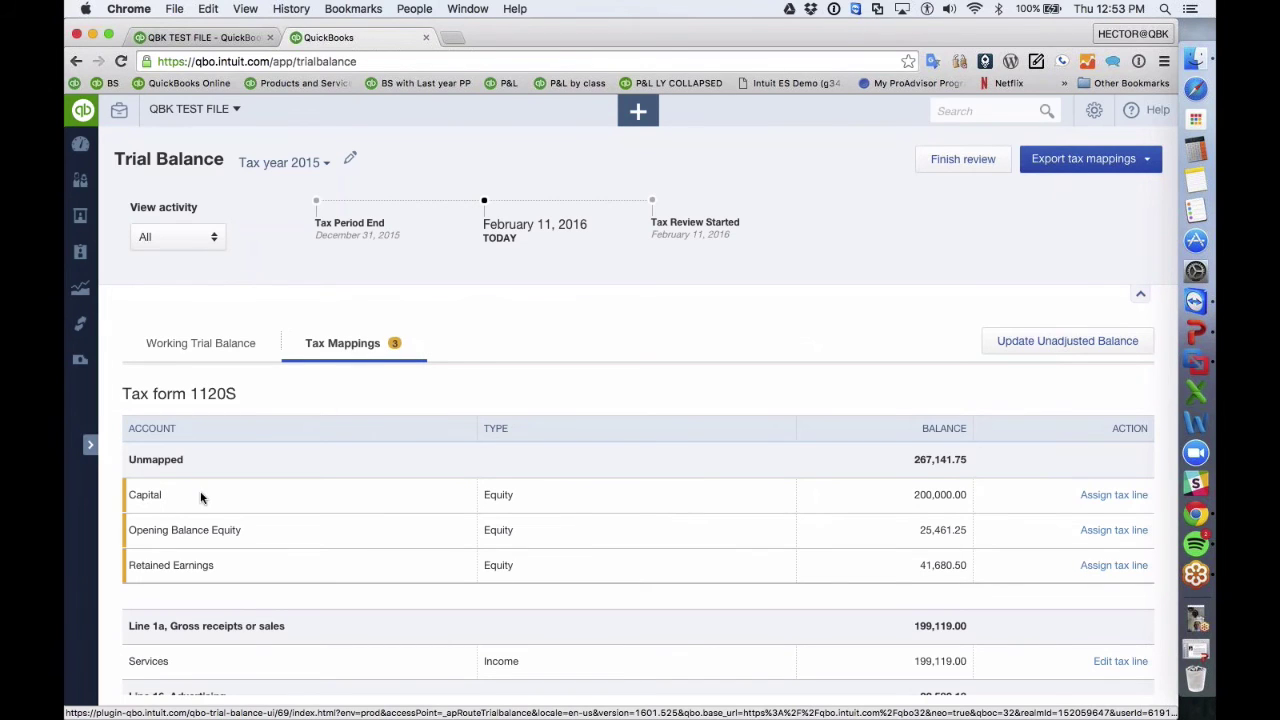
pyautogui.scroll(-3, 297, 513)
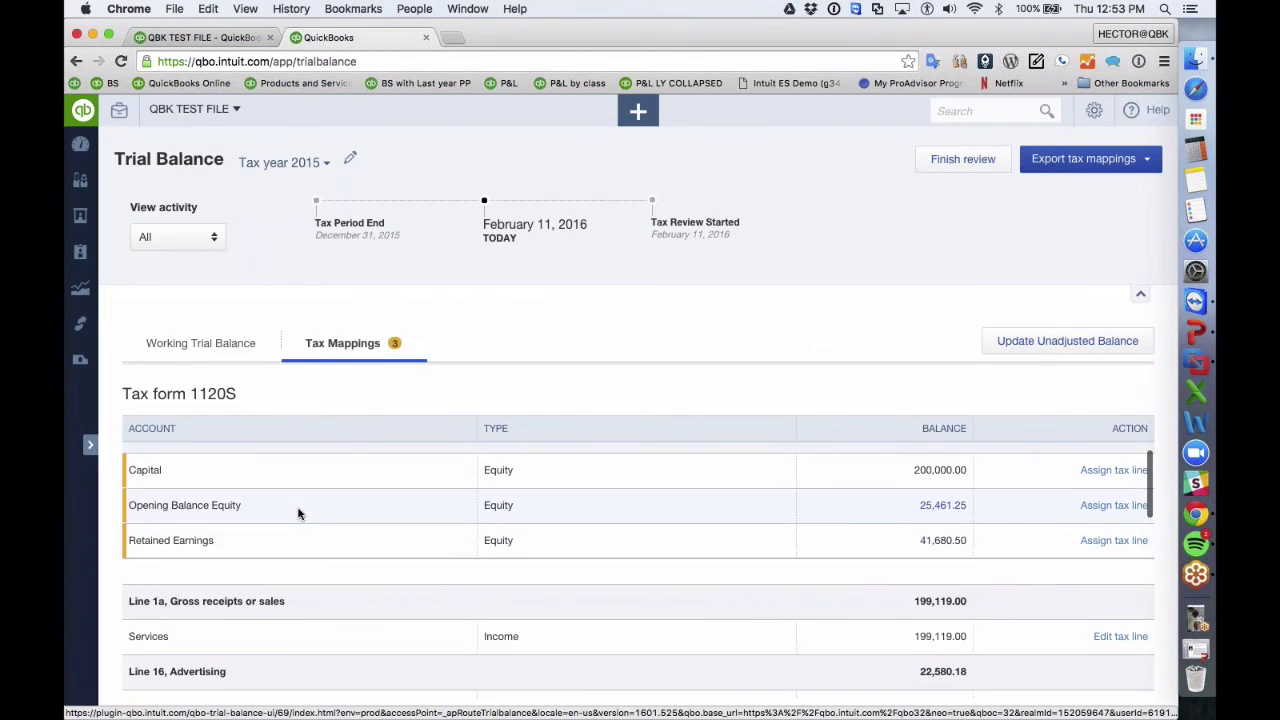
pyautogui.scroll(-2, 297, 513)
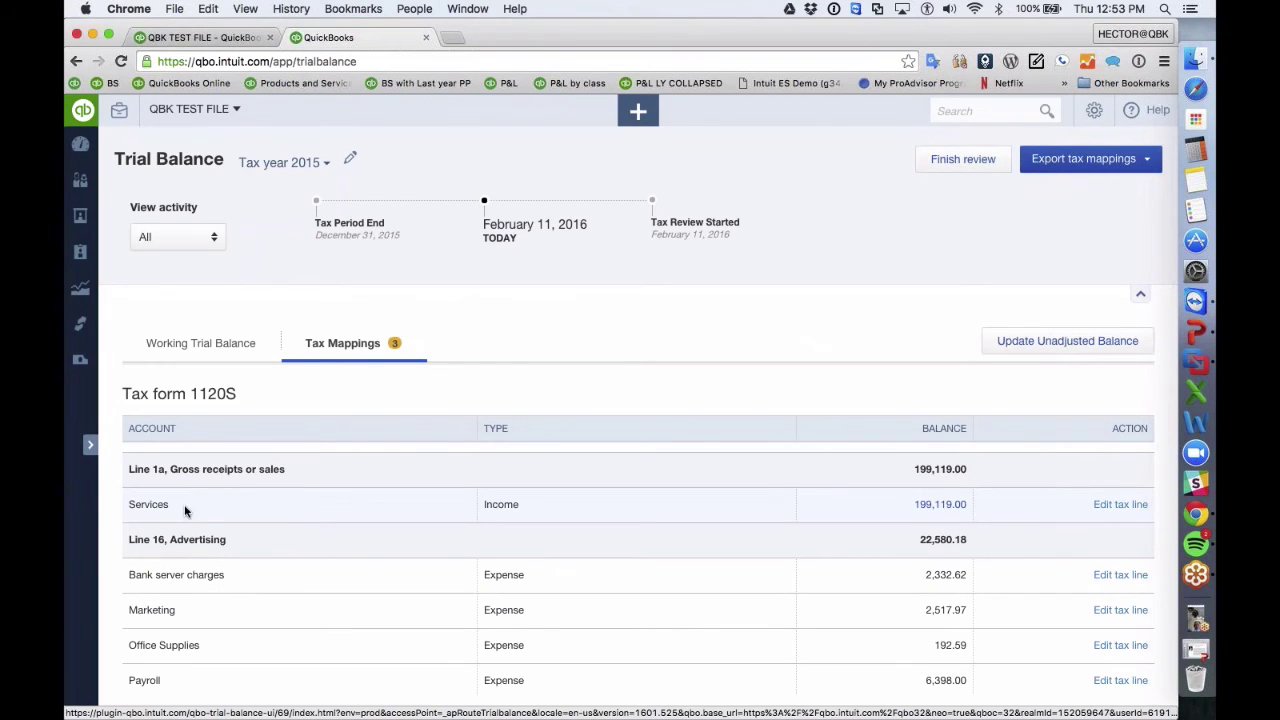
pyautogui.scroll(-3, 184, 510)
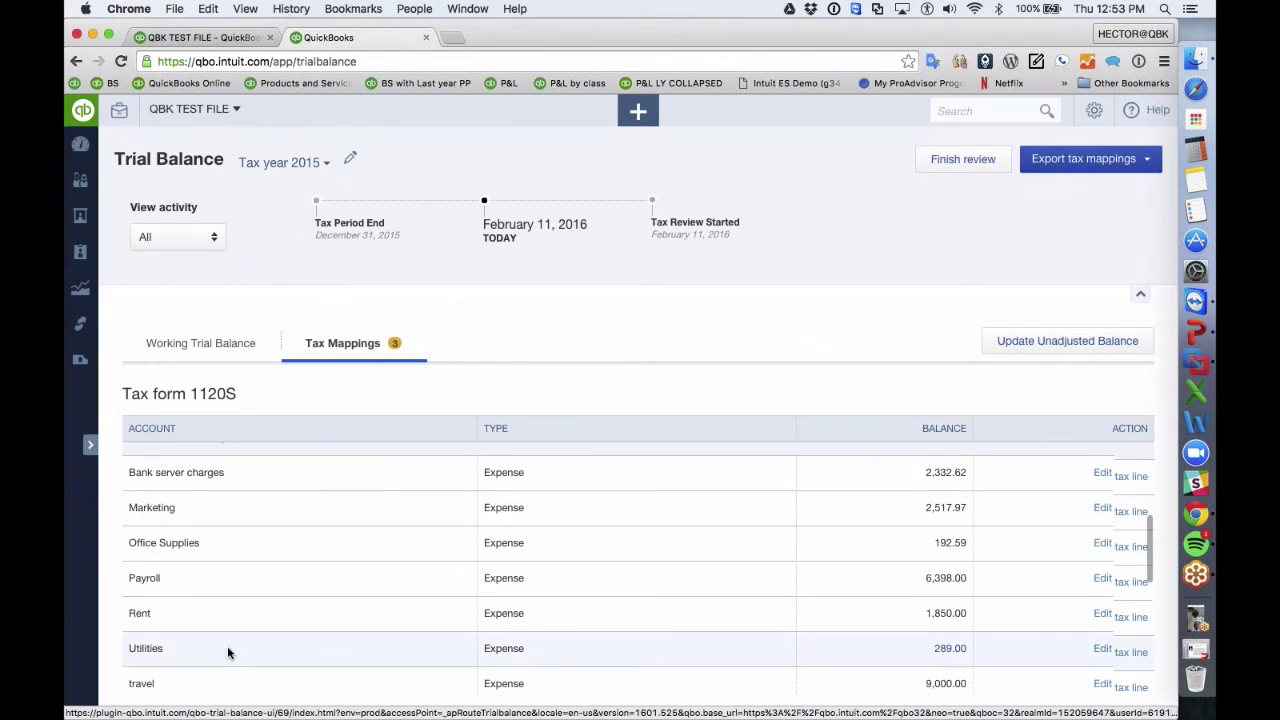
pyautogui.scroll(-3, 227, 652)
pyautogui.scroll(5, 227, 650)
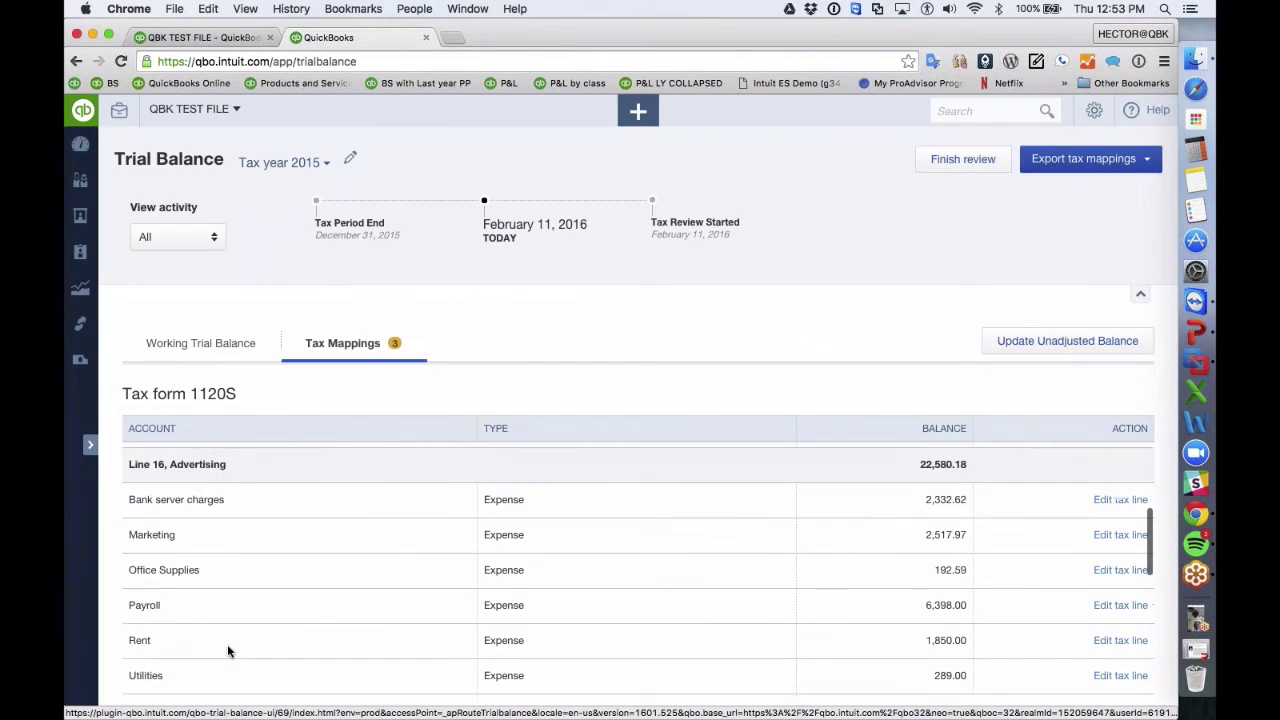
pyautogui.scroll(2, 162, 505)
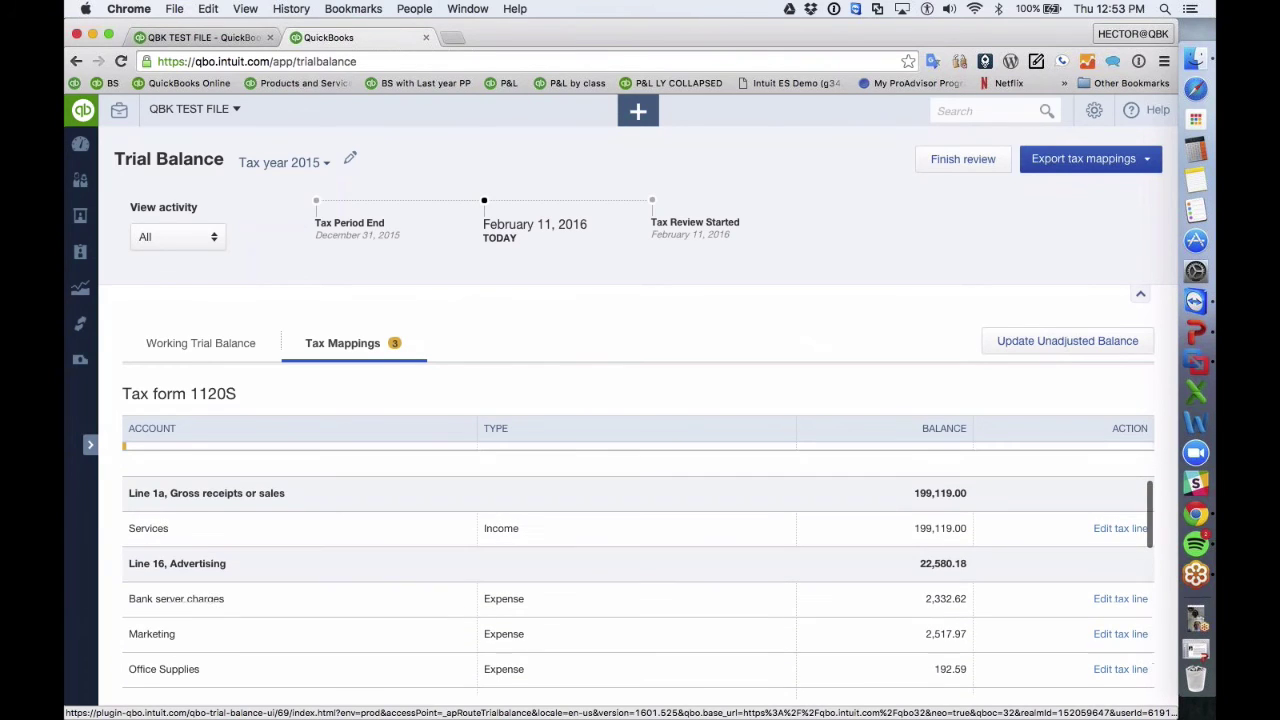
pyautogui.scroll(-5, 162, 497)
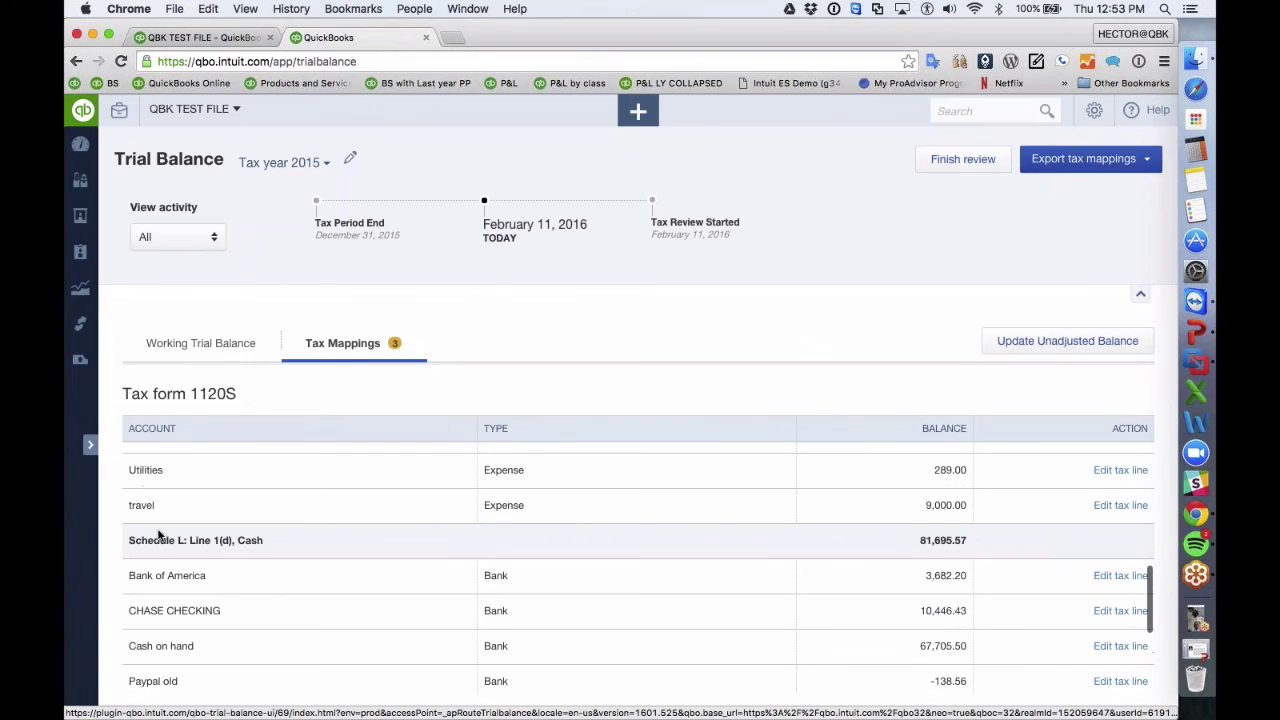
pyautogui.scroll(5, 207, 555)
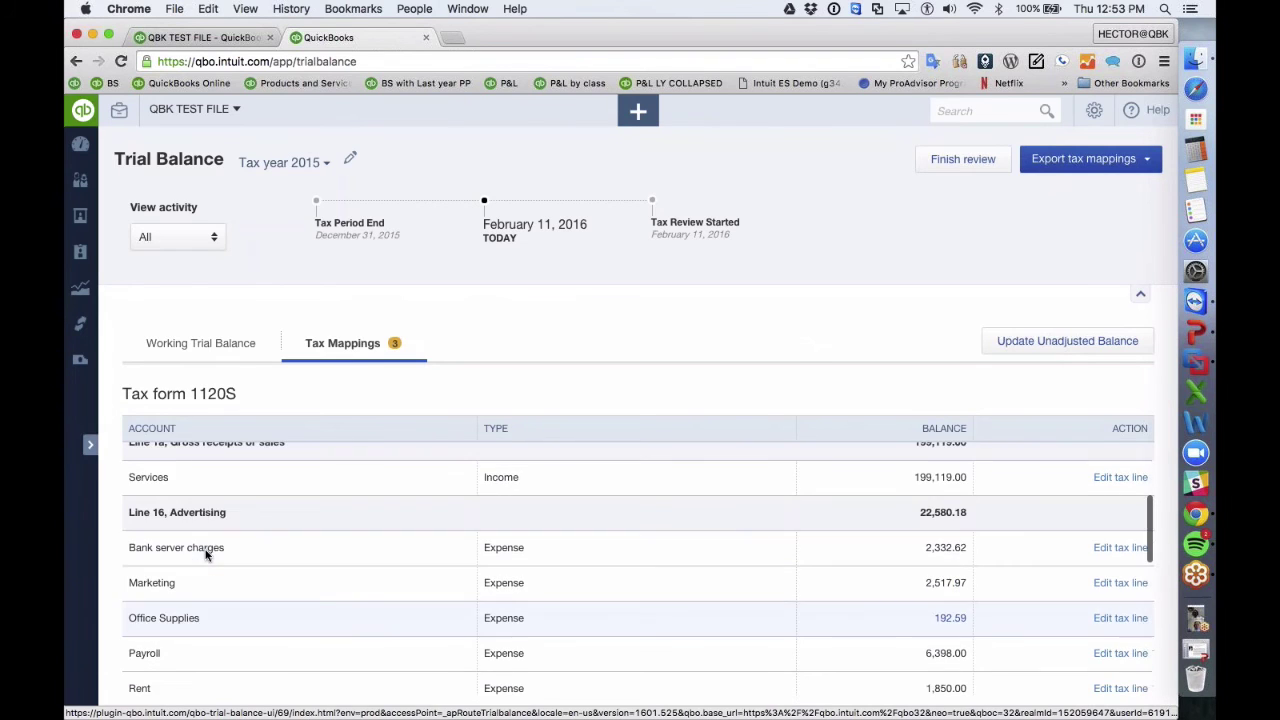
pyautogui.scroll(4, 207, 555)
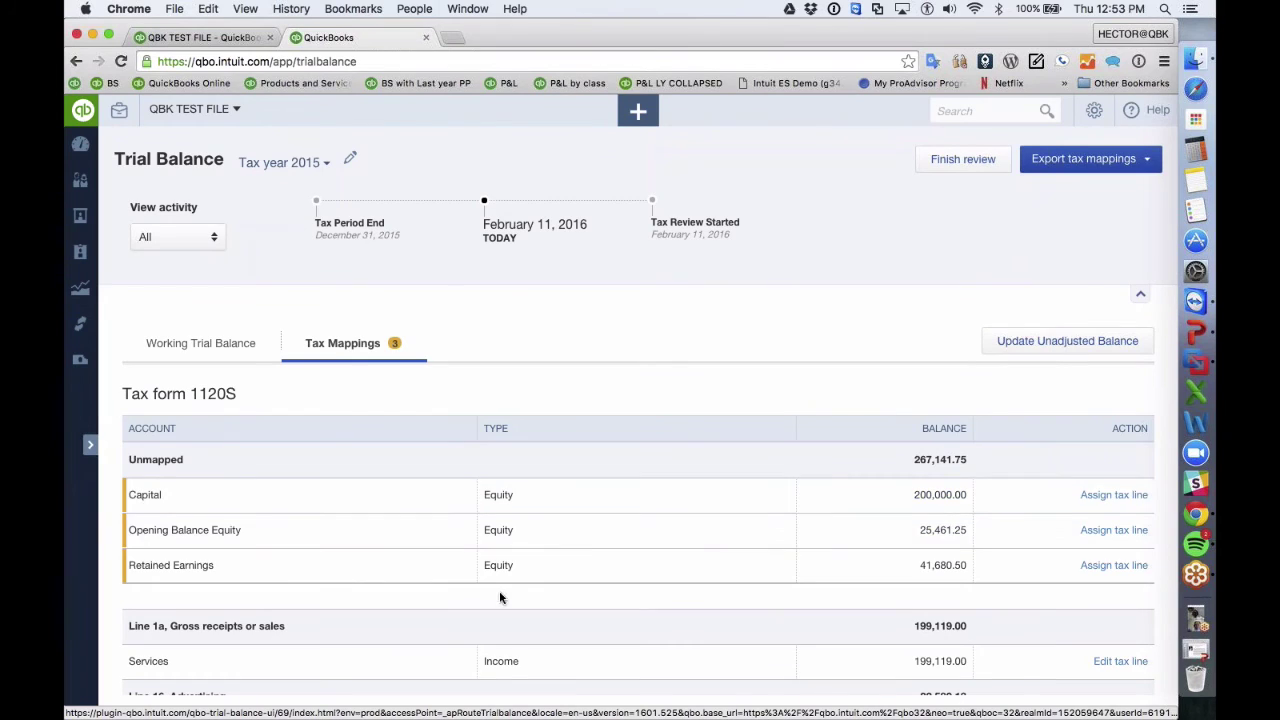
# - Start assigning a tax line to the unmapped Capital account and look through the available Form 1120S lines
pyautogui.click(1107, 496)
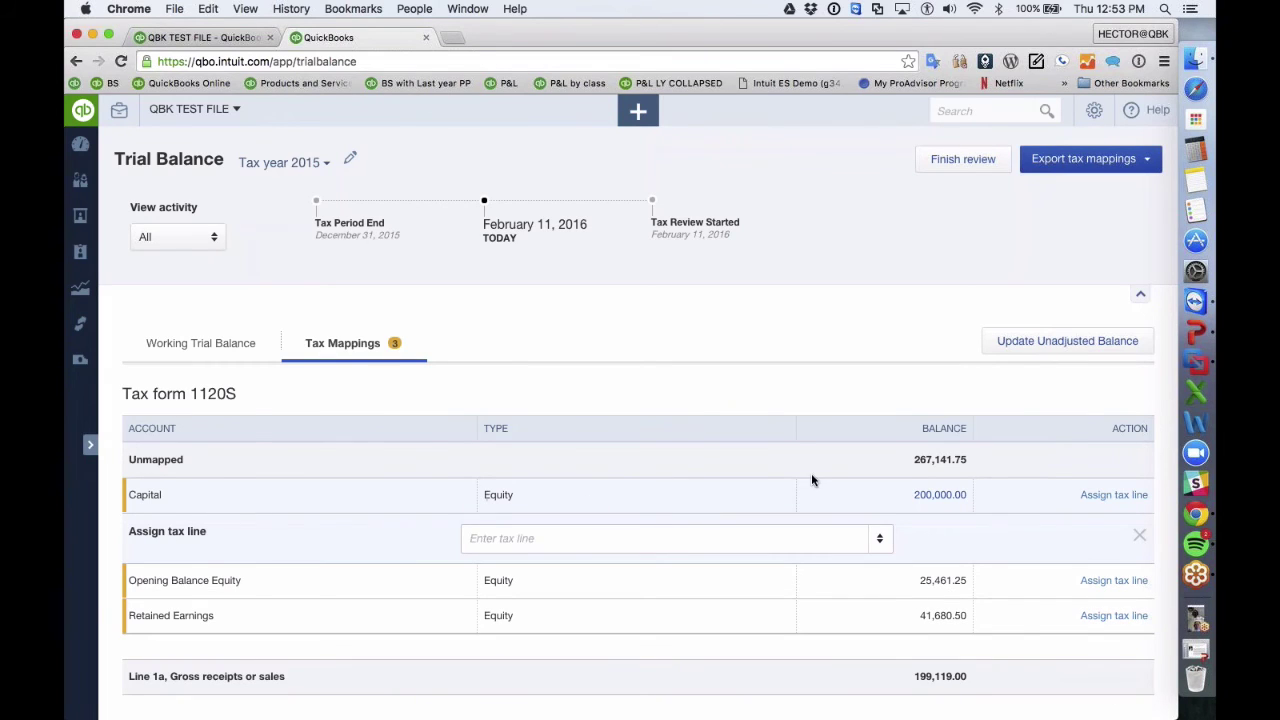
pyautogui.click(889, 547)
pyautogui.press('Down')
pyautogui.press('Down')
pyautogui.press('Down')
pyautogui.press('Down')
pyautogui.press('Down')
pyautogui.press('Down')
pyautogui.press('Down')
pyautogui.press('Down')
pyautogui.press('Down')
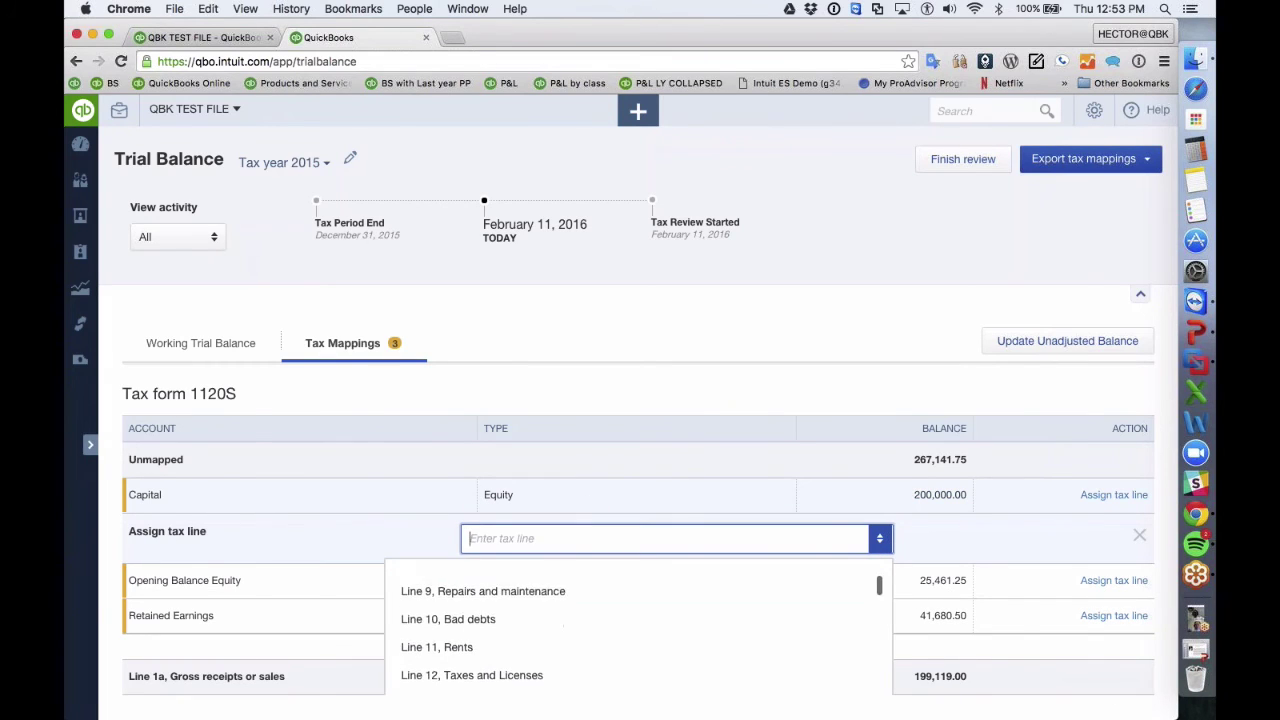
pyautogui.press('Down')
pyautogui.press('Down')
pyautogui.press('Down')
pyautogui.press('Down')
pyautogui.press('Down')
pyautogui.press('Down')
pyautogui.press('Down')
pyautogui.press('Down')
pyautogui.press('Down')
pyautogui.press('Down')
pyautogui.press('Down')
pyautogui.press('Down')
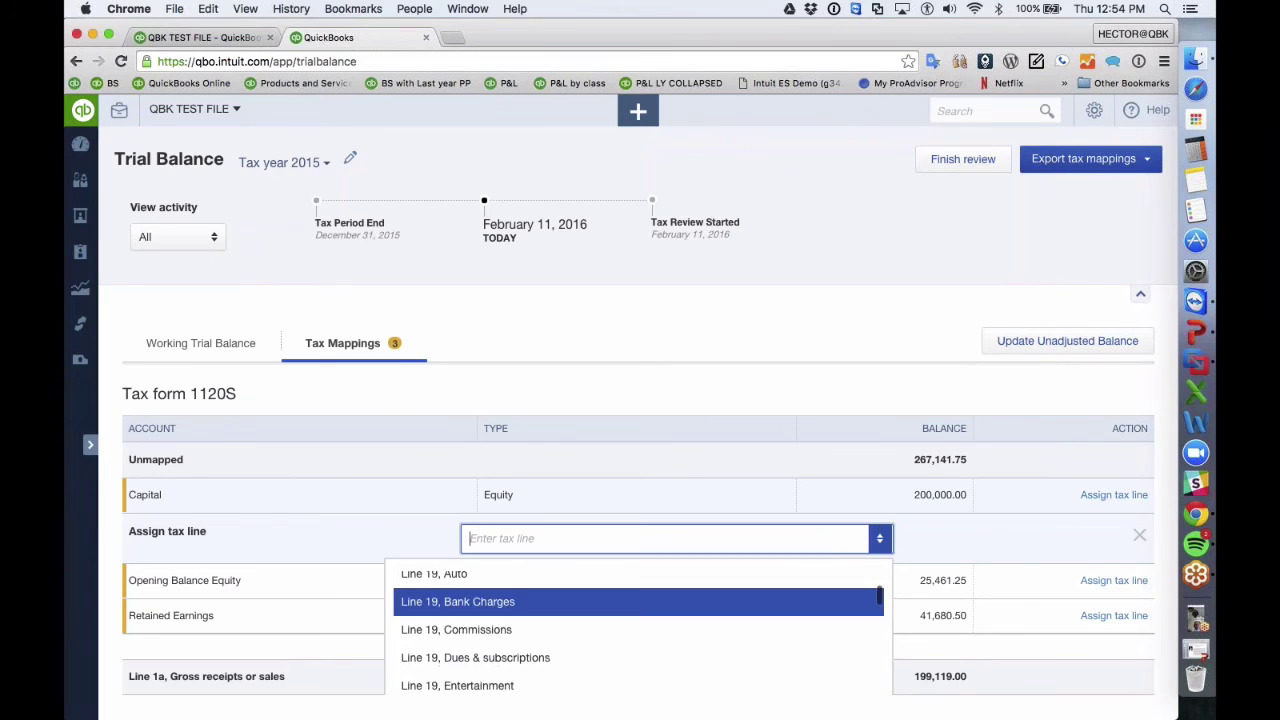
pyautogui.press('Down')
pyautogui.press('Down')
pyautogui.press('Down')
pyautogui.press('Down')
pyautogui.press('Down')
pyautogui.press('Down')
pyautogui.press('Down')
pyautogui.press('Down')
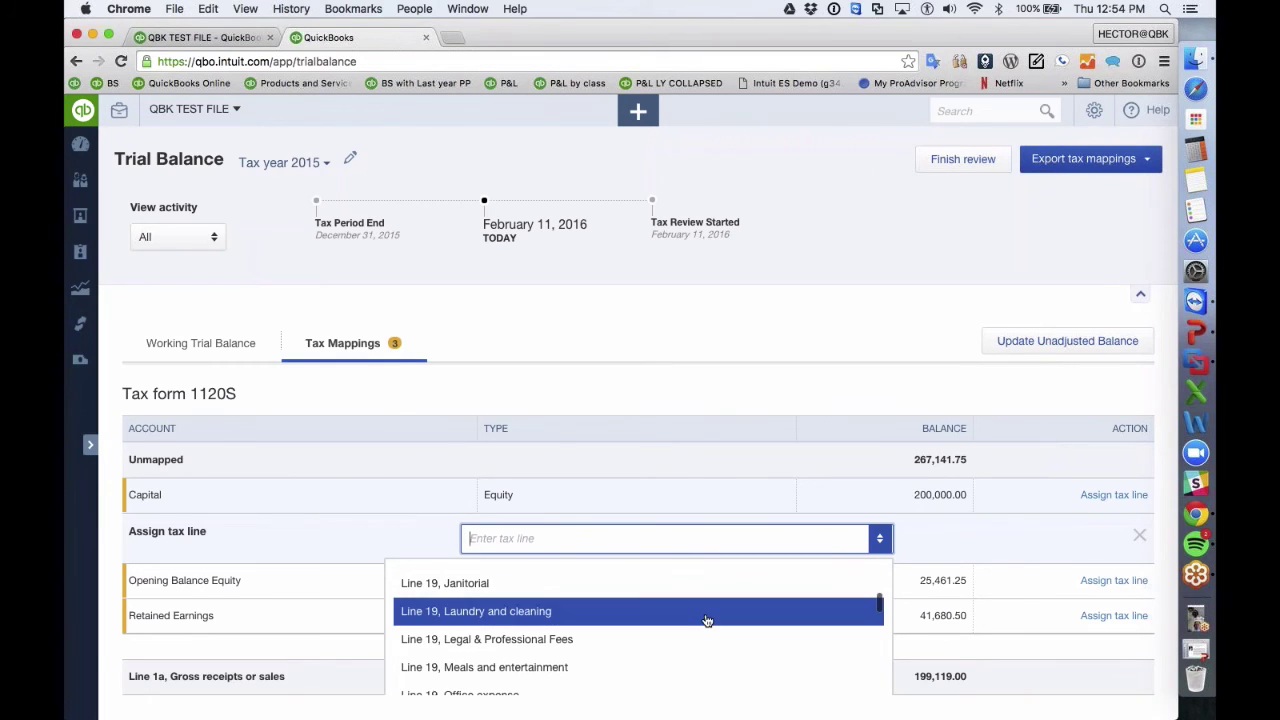
pyautogui.scroll(-5, 707, 621)
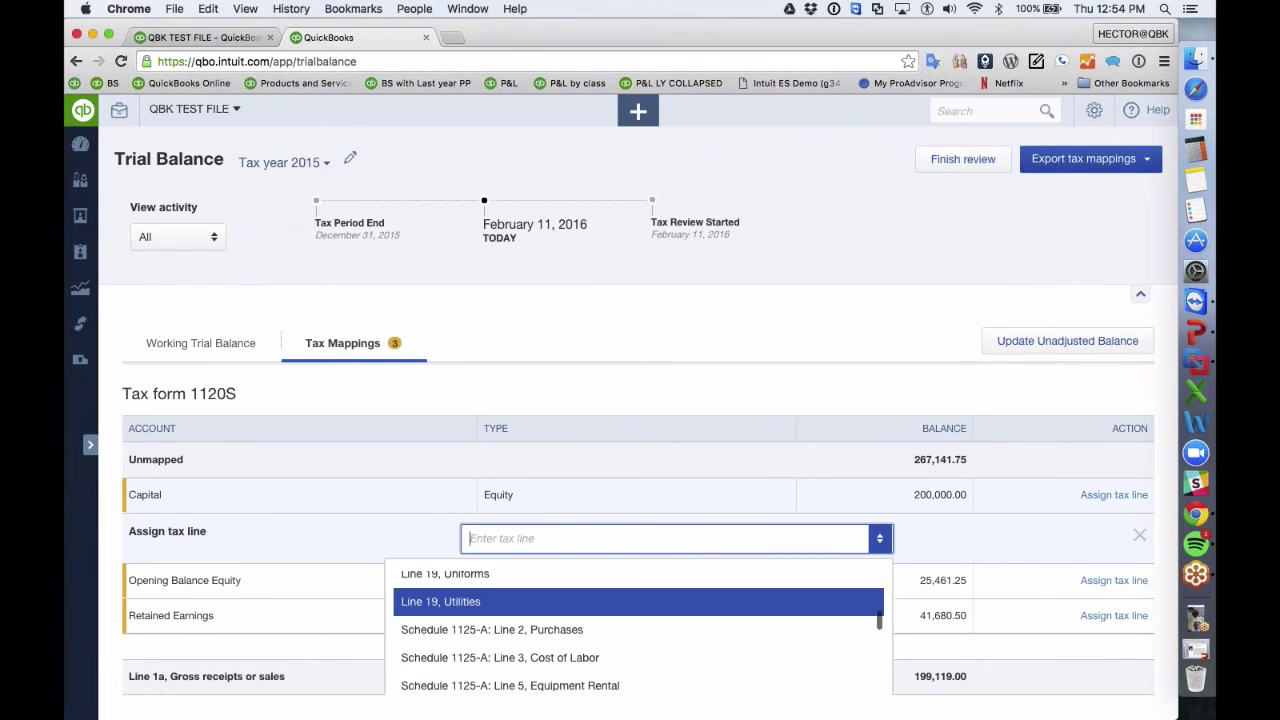
# - Find the Schedule L lines and assign the Capital account to Schedule L: Line 23(d), Additional paid-in capital
pyautogui.write('sche')
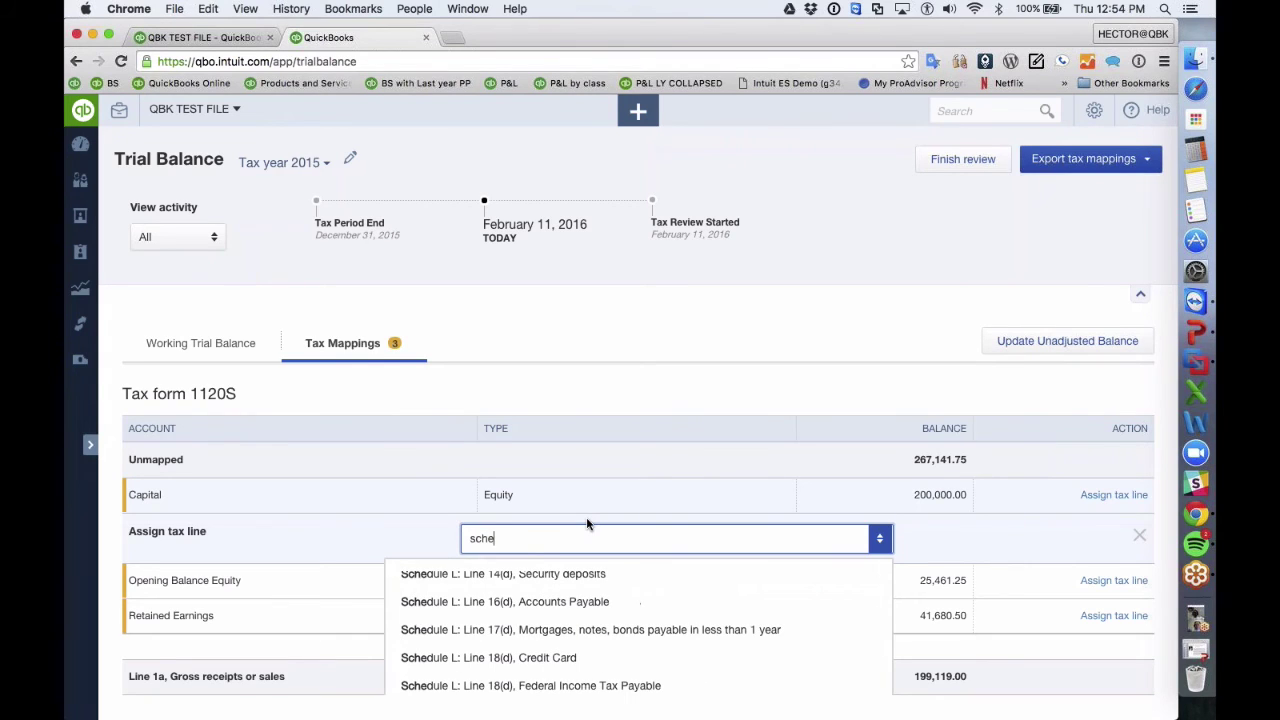
pyautogui.write('dule k')
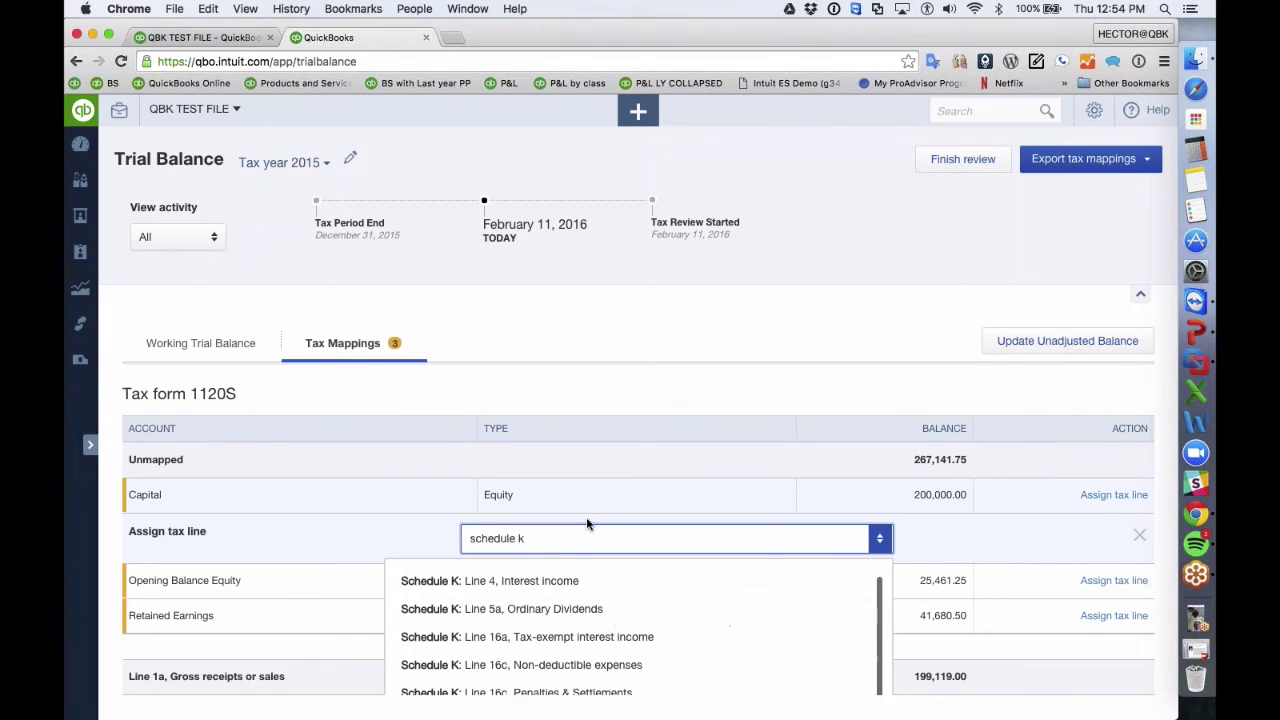
pyautogui.press('BackSpace')
pyautogui.write('L')
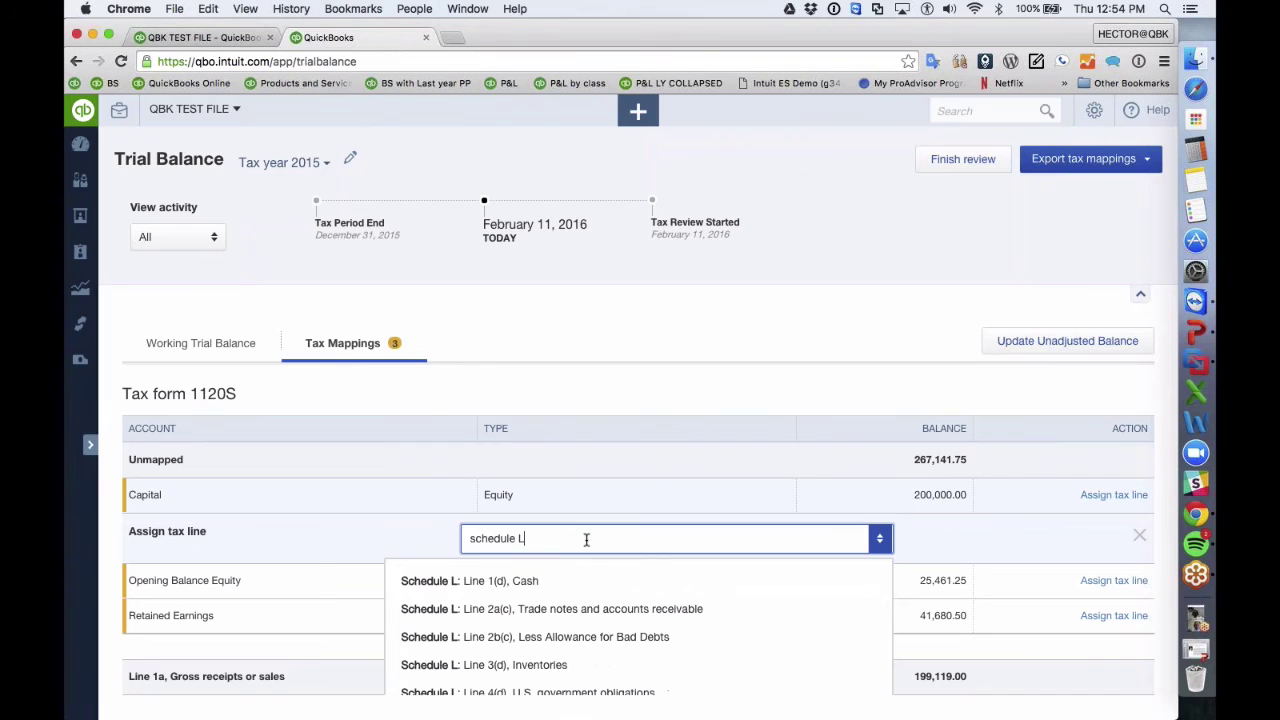
pyautogui.scroll(-5, 600, 620)
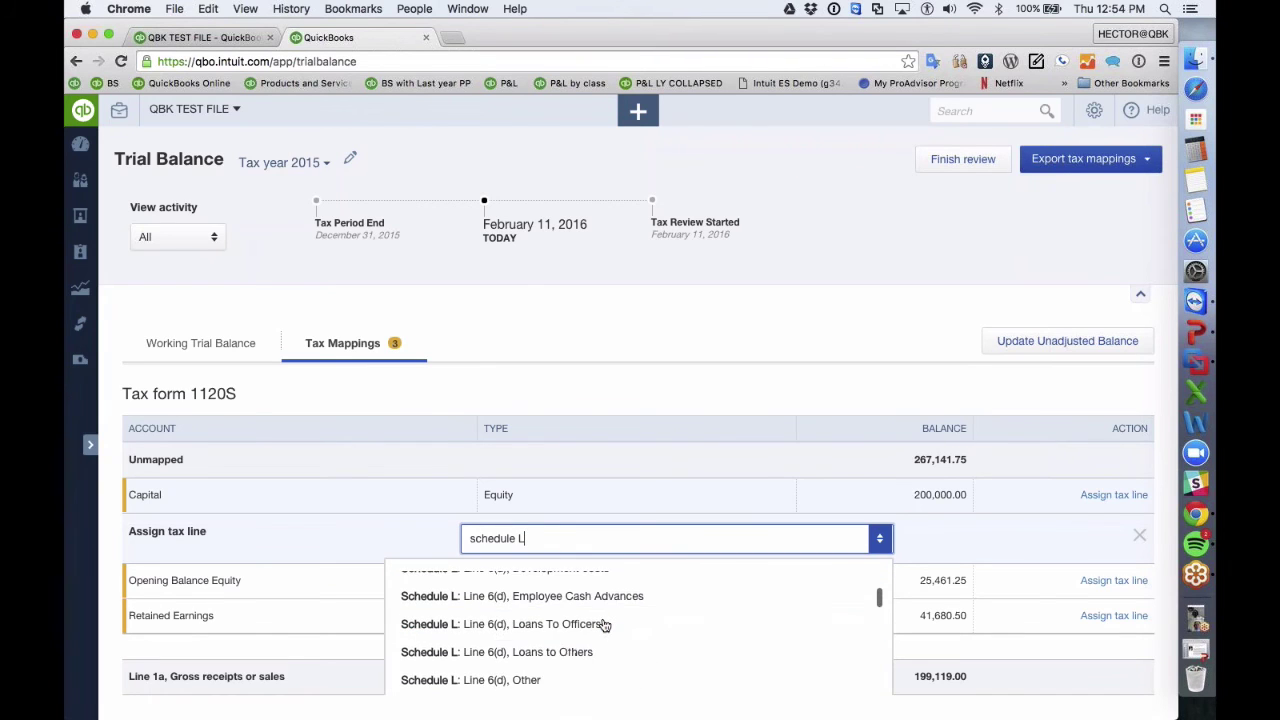
pyautogui.scroll(-4, 604, 625)
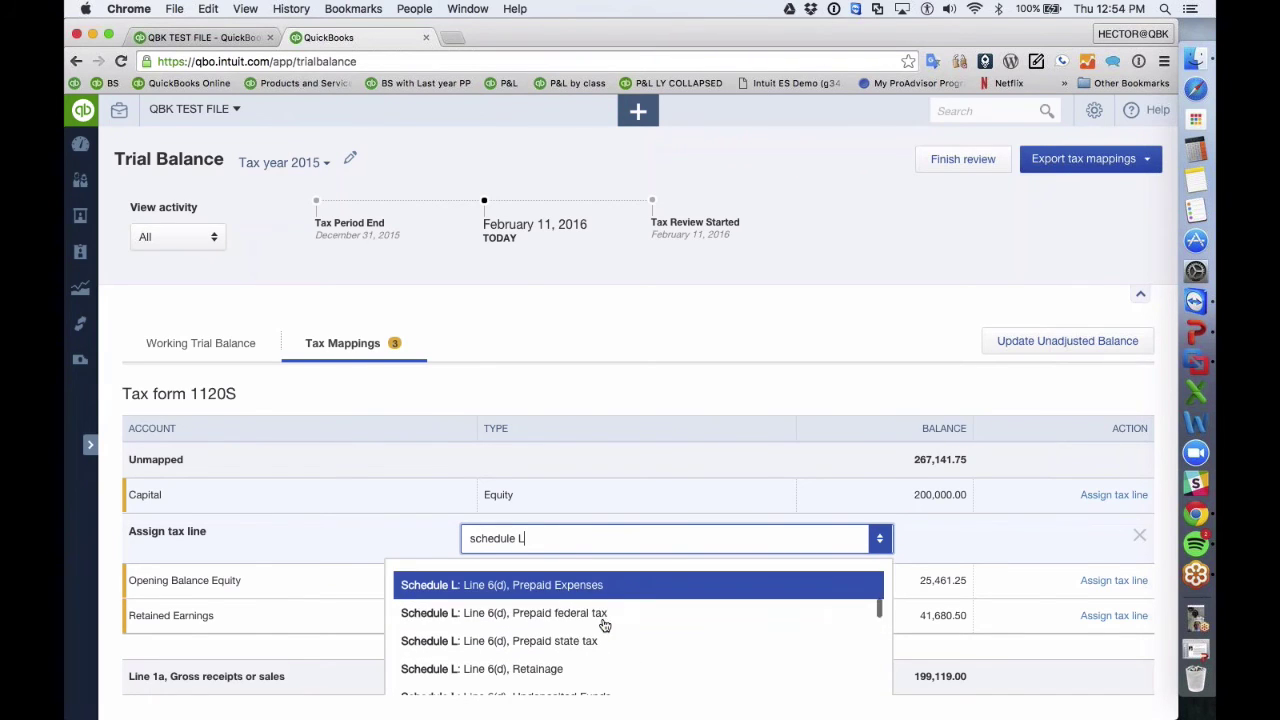
pyautogui.scroll(-2, 604, 625)
pyautogui.scroll(-2, 613, 628)
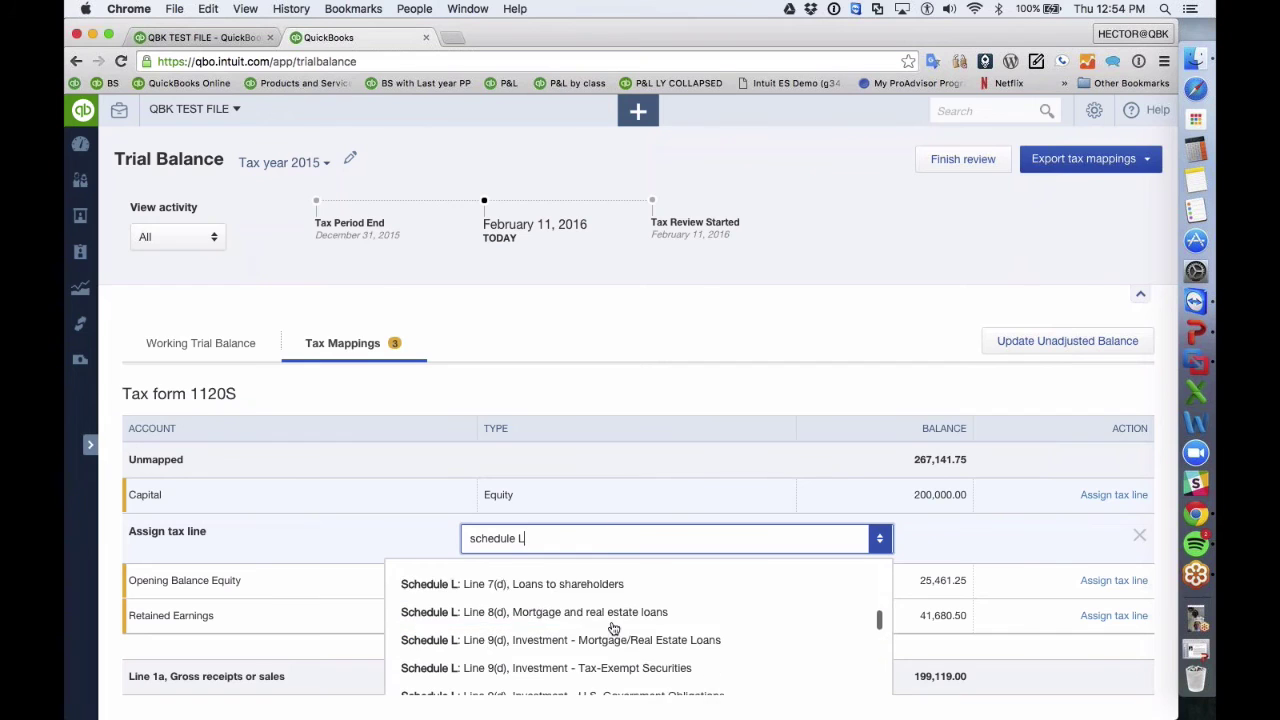
pyautogui.scroll(-10, 613, 628)
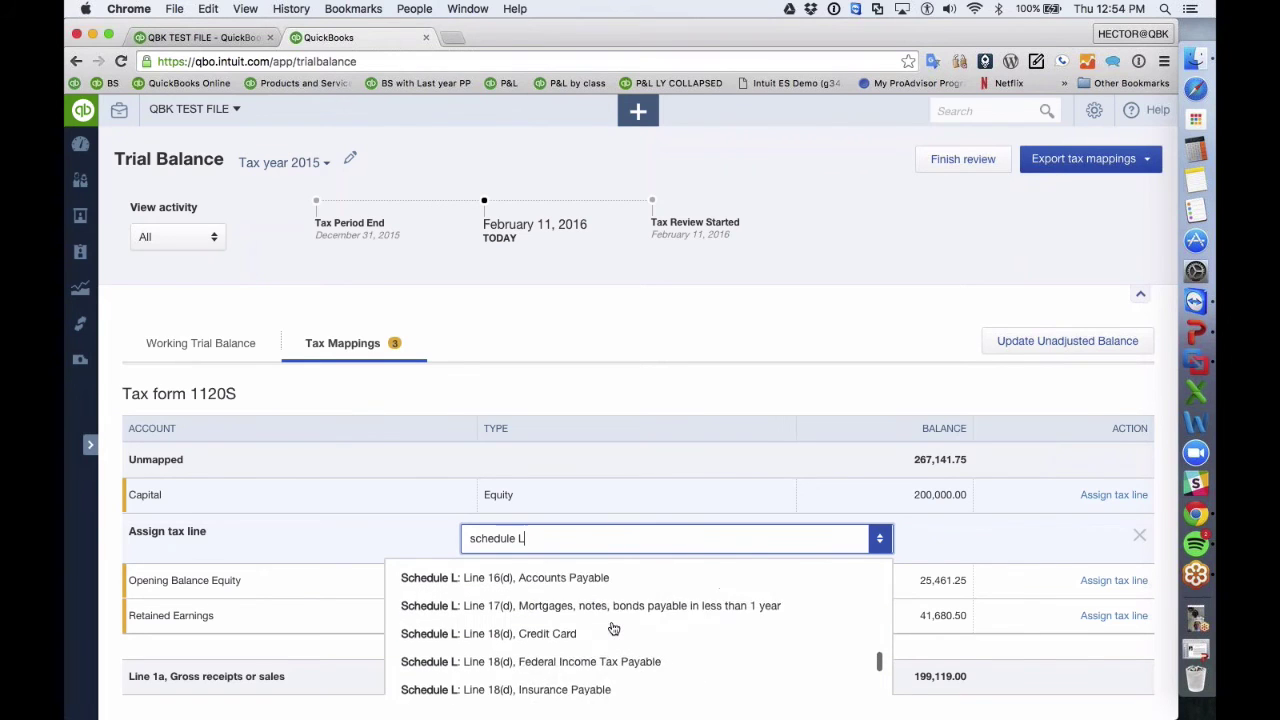
pyautogui.scroll(-8, 613, 628)
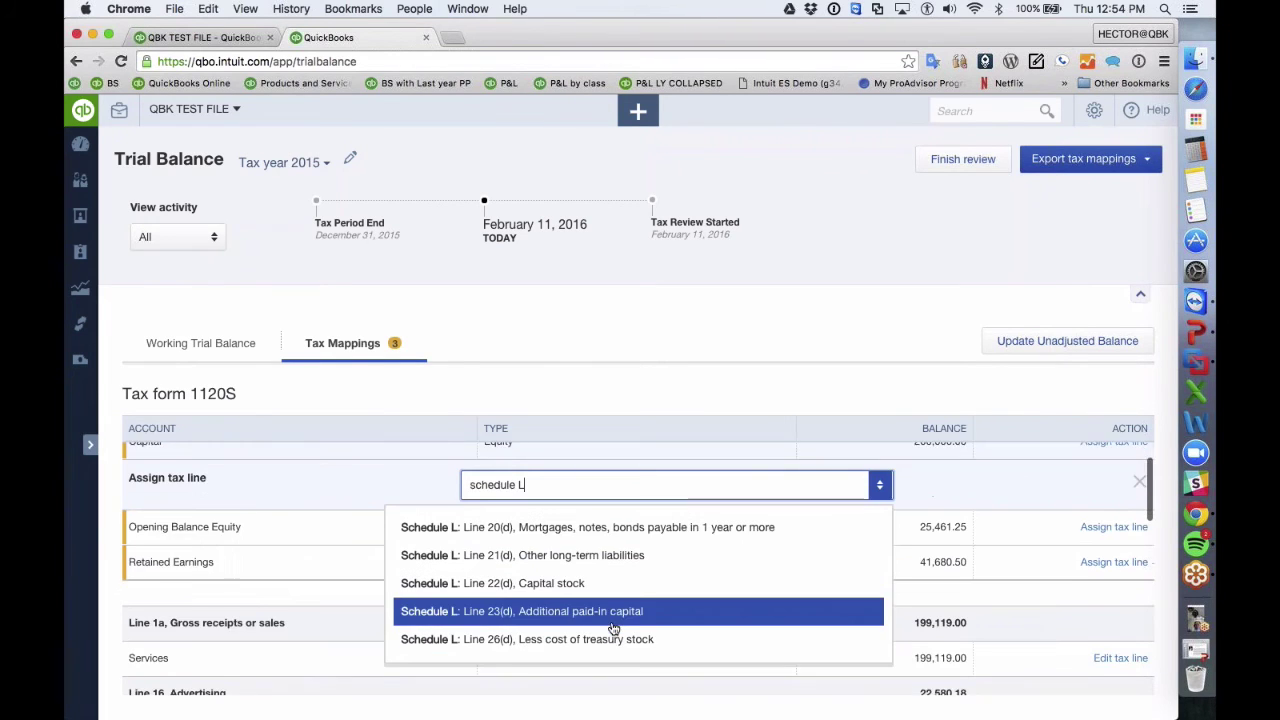
pyautogui.scroll(-1, 613, 628)
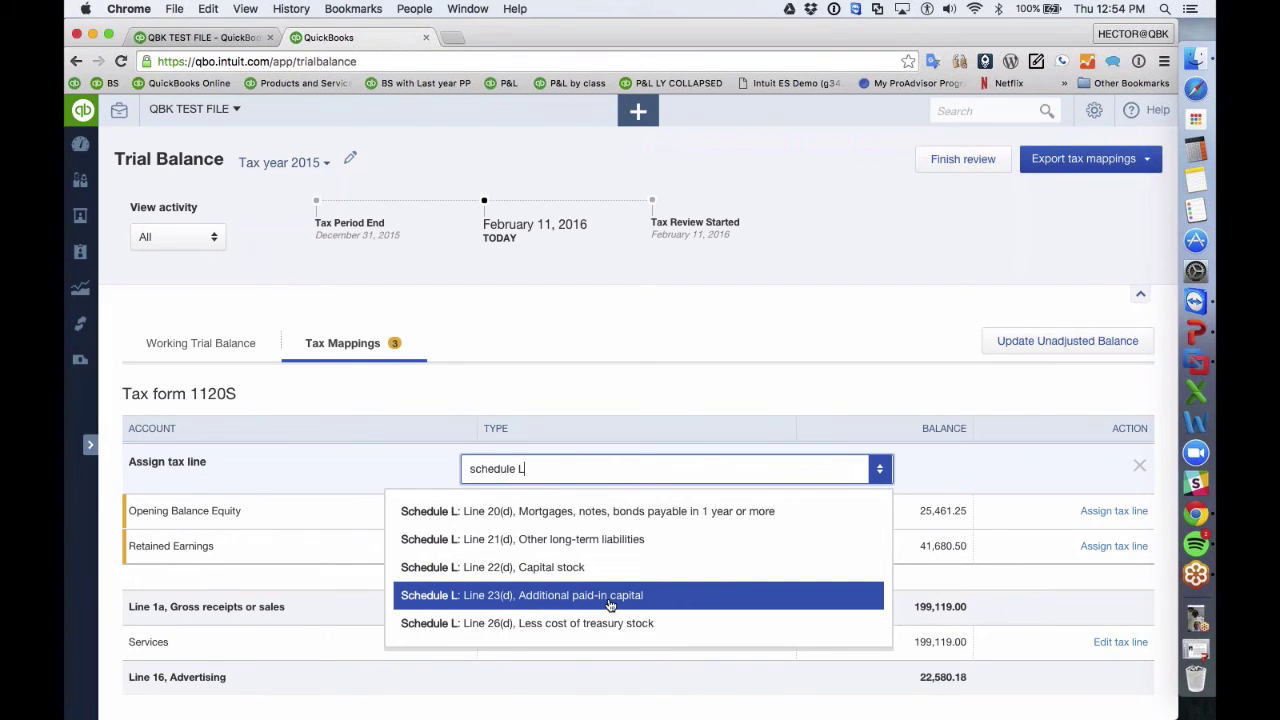
pyautogui.click(610, 597)
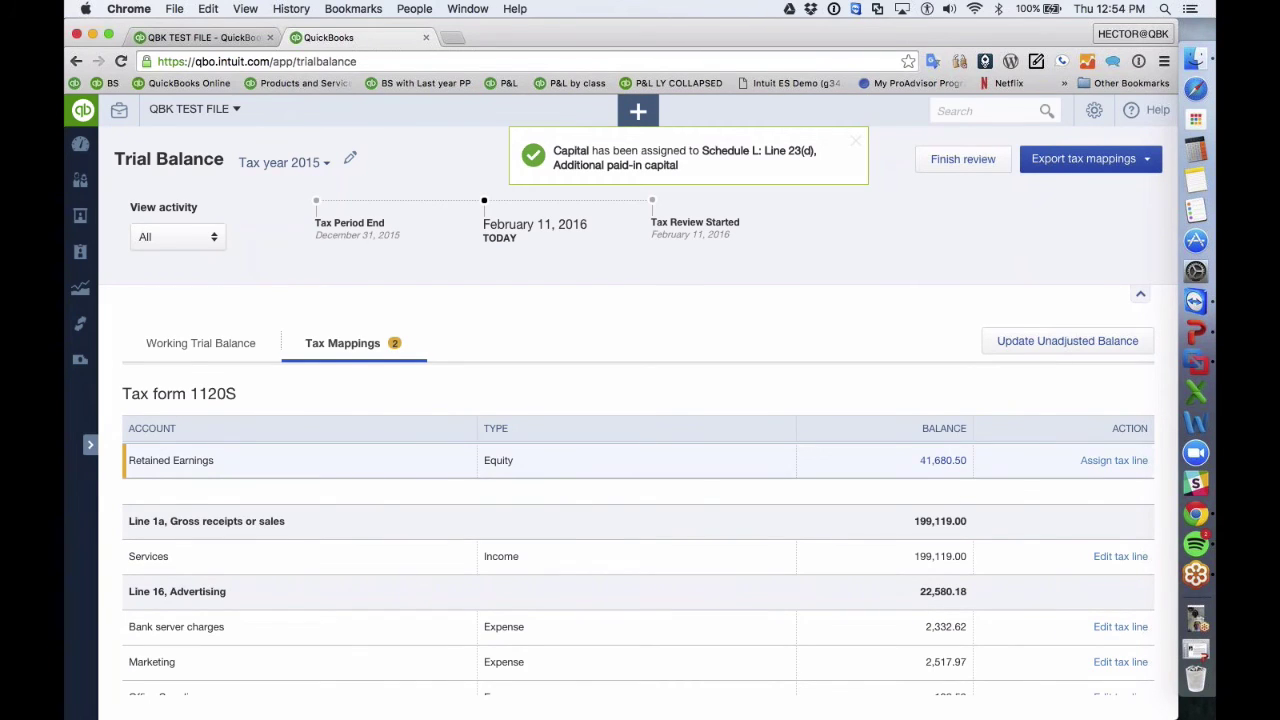
# - Assign the Retained Earnings account to Schedule L: Line 23(d), Additional paid-in capital
pyautogui.click(1110, 460)
pyautogui.click(470, 504)
pyautogui.write('r')
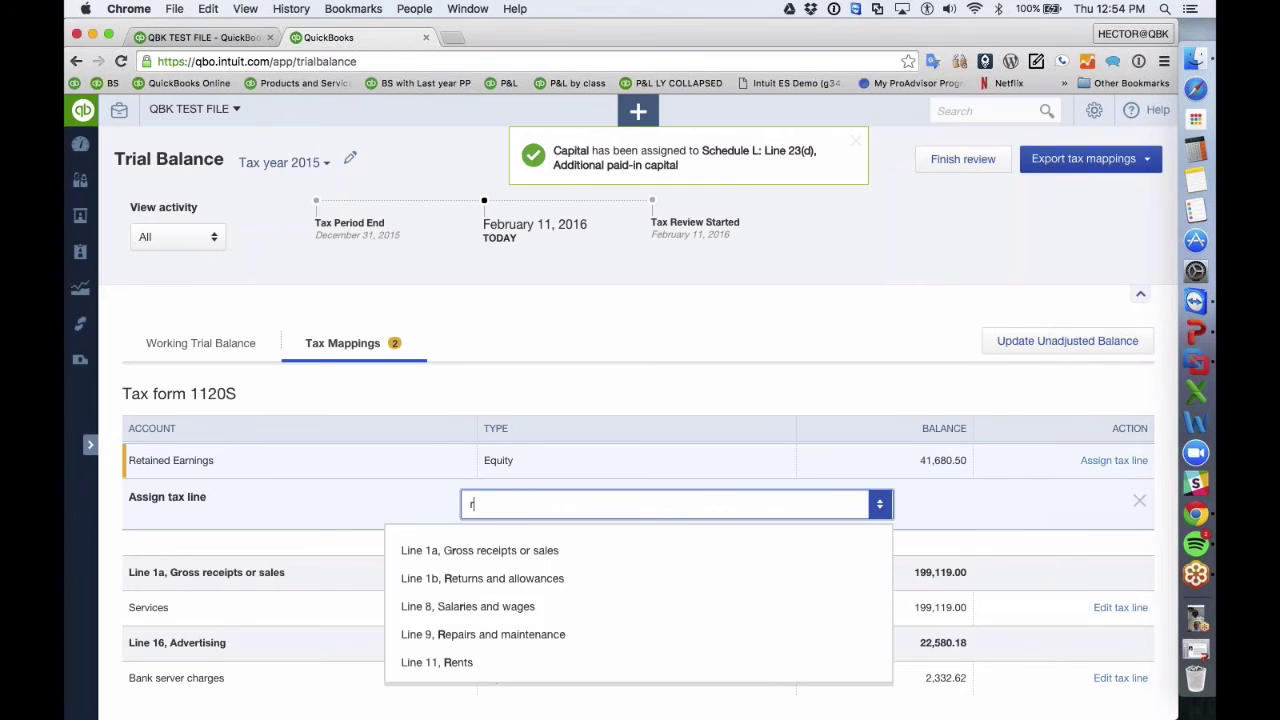
pyautogui.write('et')
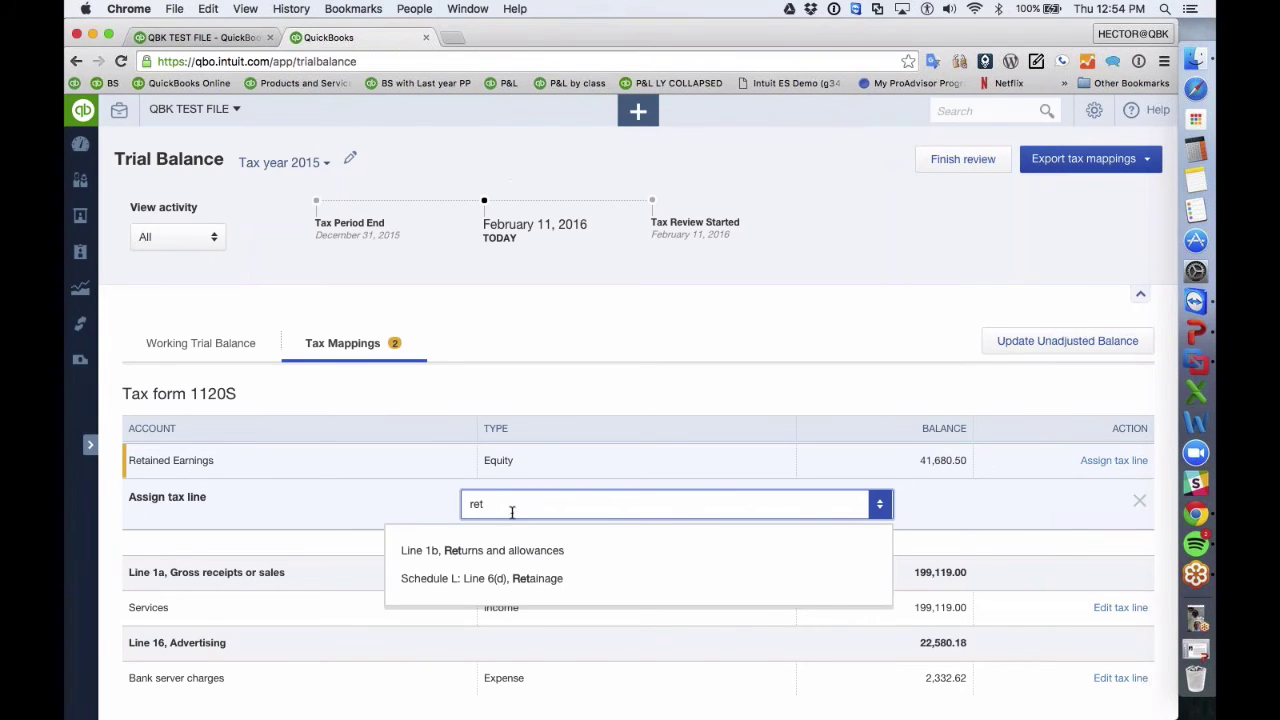
pyautogui.press('BackSpace')
pyautogui.press('BackSpace')
pyautogui.press('BackSpace')
pyautogui.write('ad')
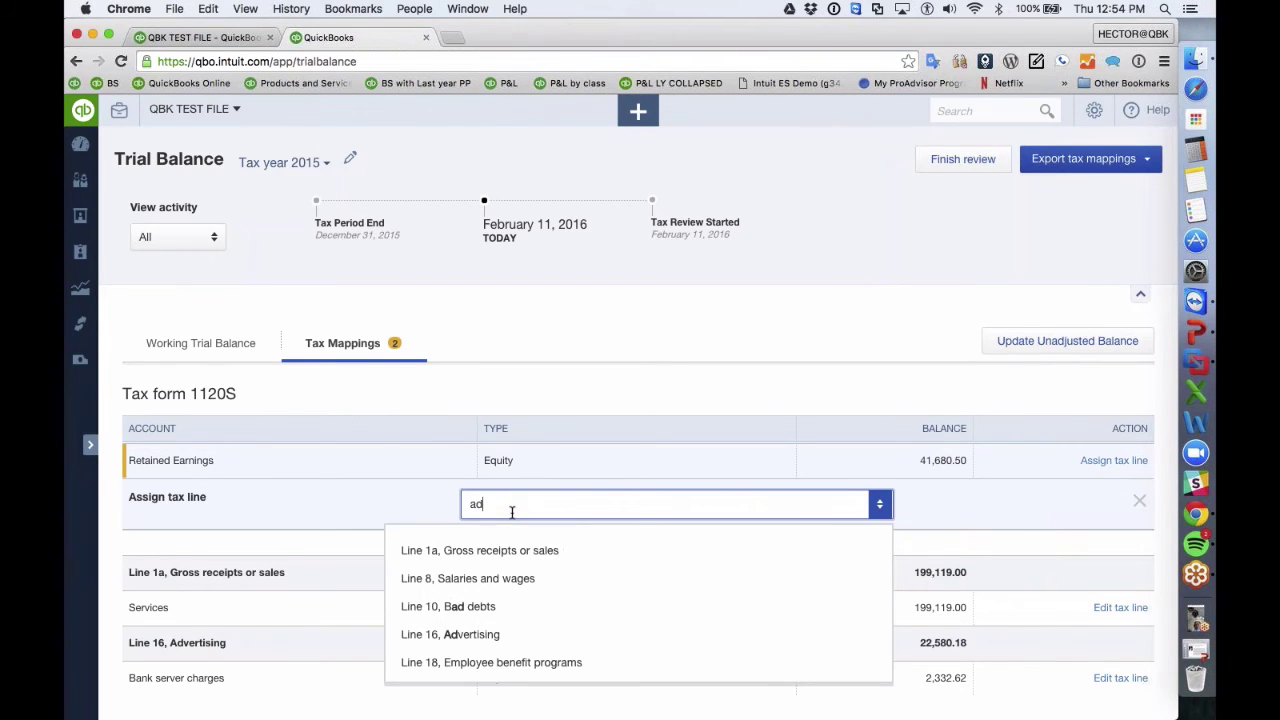
pyautogui.scroll(-1, 490, 606)
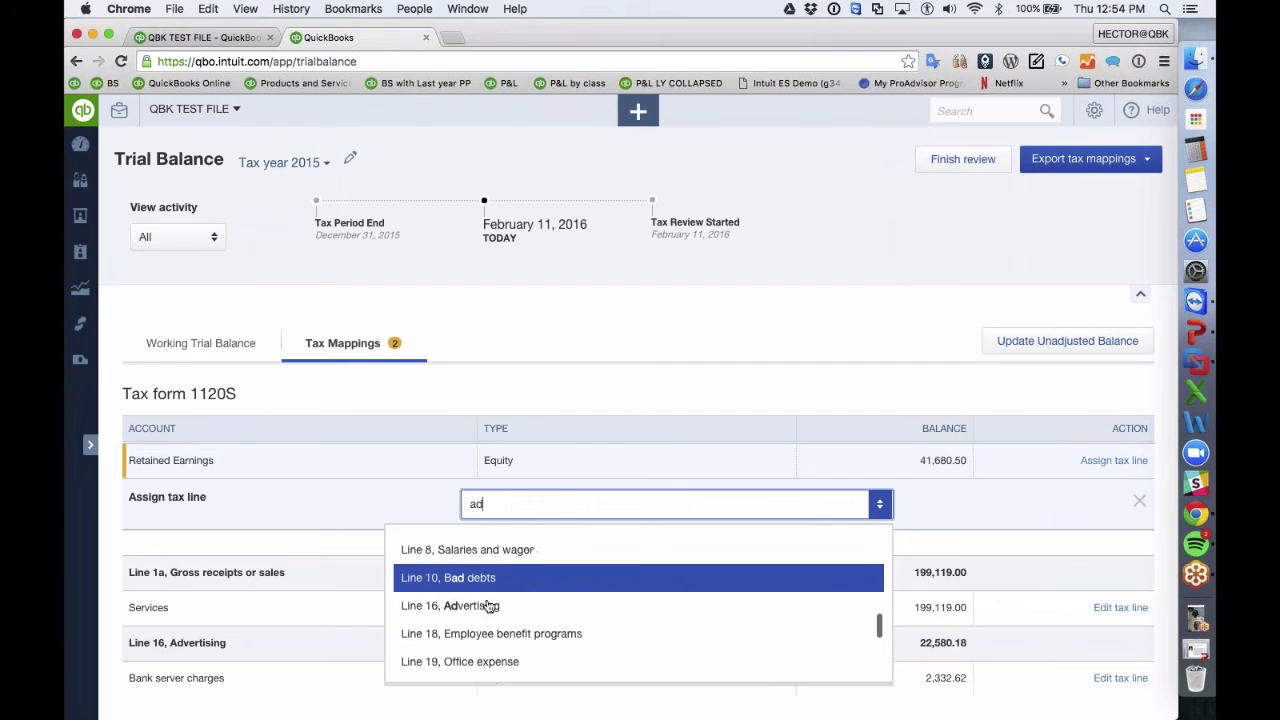
pyautogui.write('di')
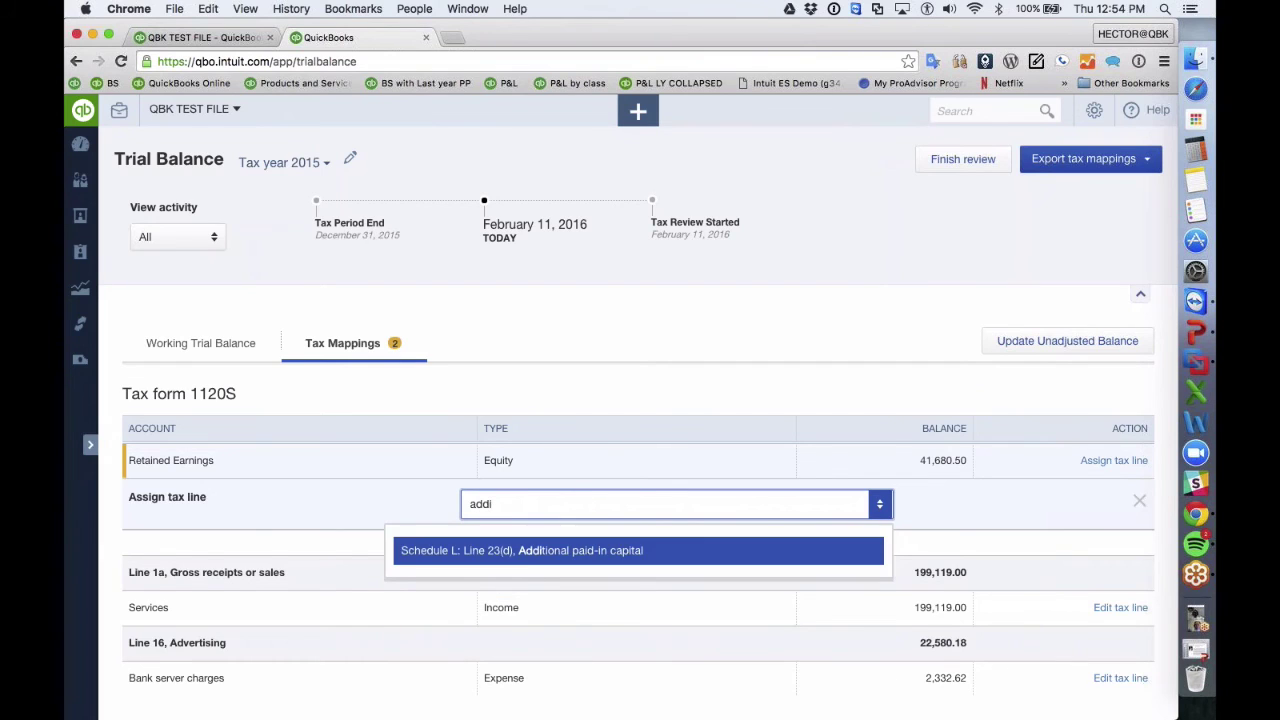
pyautogui.click(525, 553)
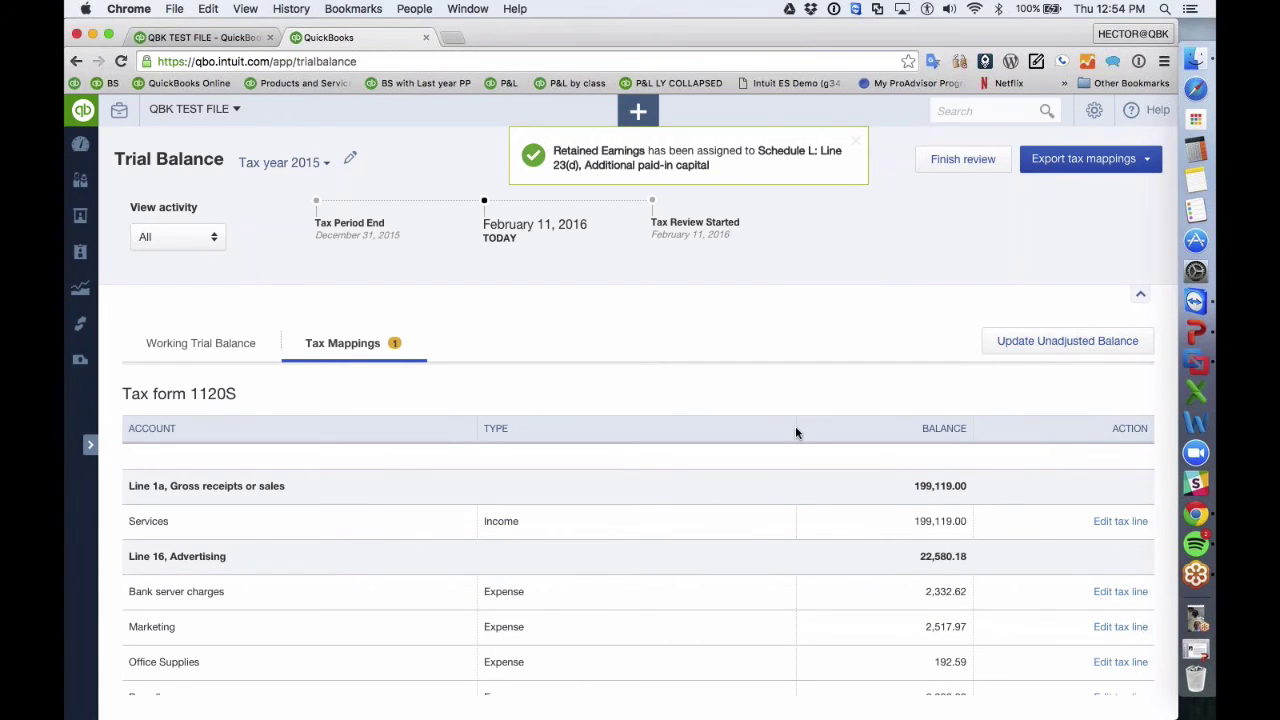
# - Assign the remaining unmapped account, Opening Balance Equity, to Schedule L: Line 23(d), Additional paid-in capital
pyautogui.scroll(2, 535, 461)
pyautogui.scroll(-3, 535, 461)
pyautogui.scroll(3, 535, 461)
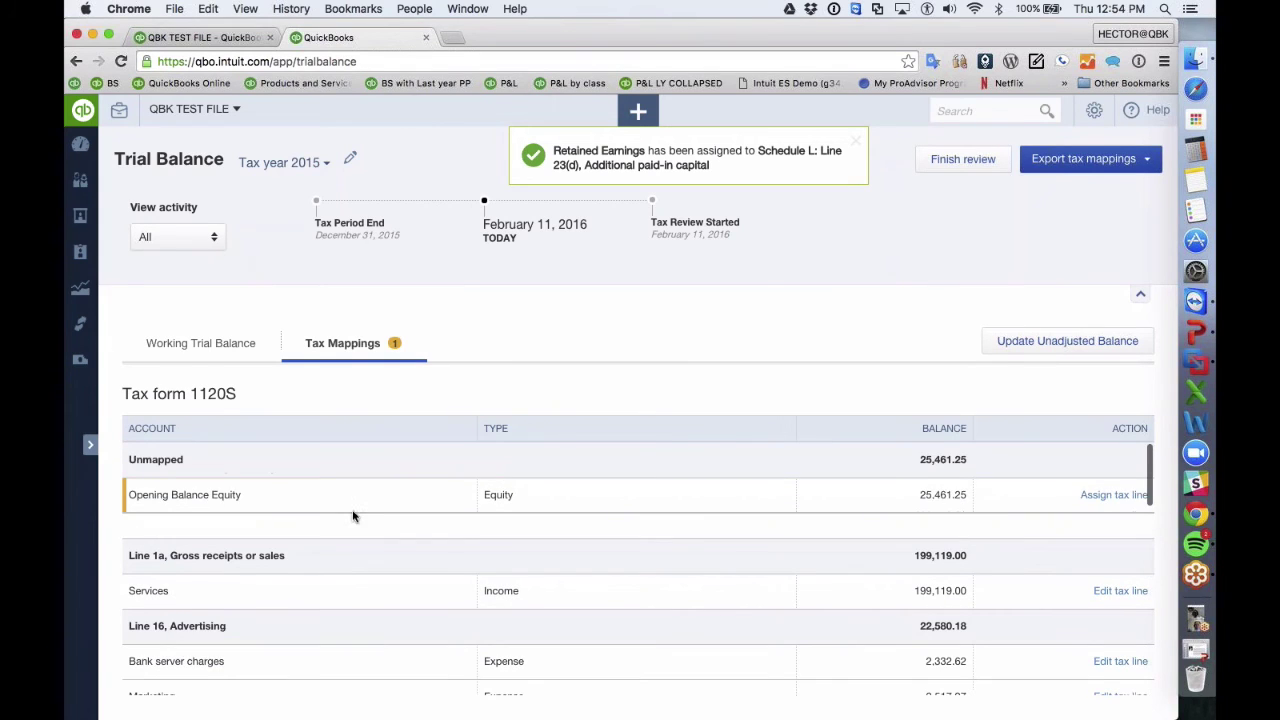
pyautogui.click(1110, 495)
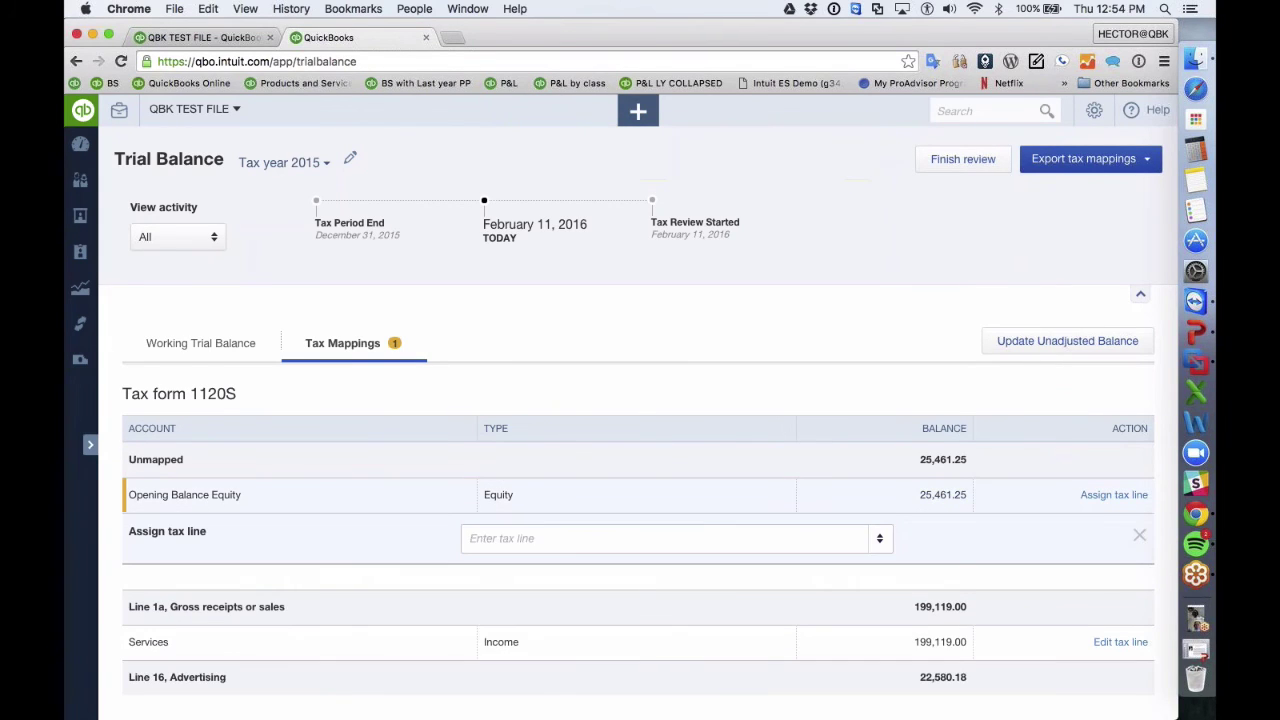
pyautogui.click(537, 536)
pyautogui.write('addd')
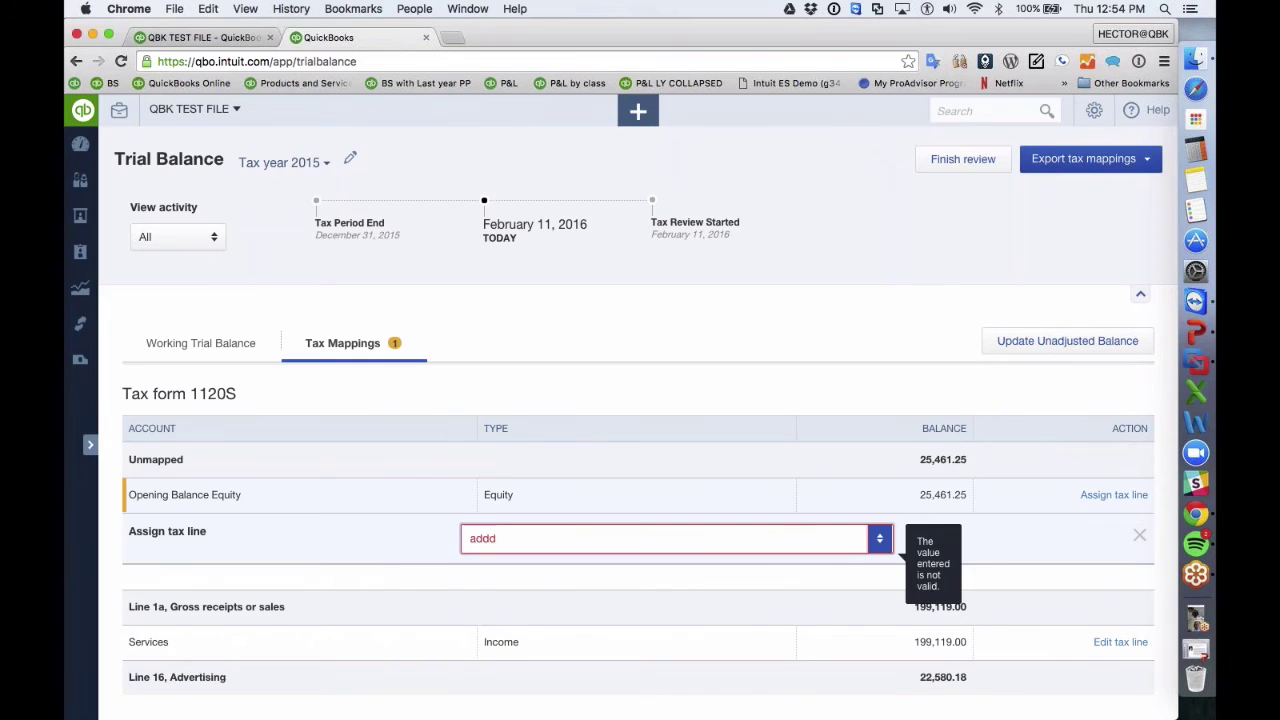
pyautogui.press('Down')
pyautogui.press('Down')
pyautogui.press('Return')
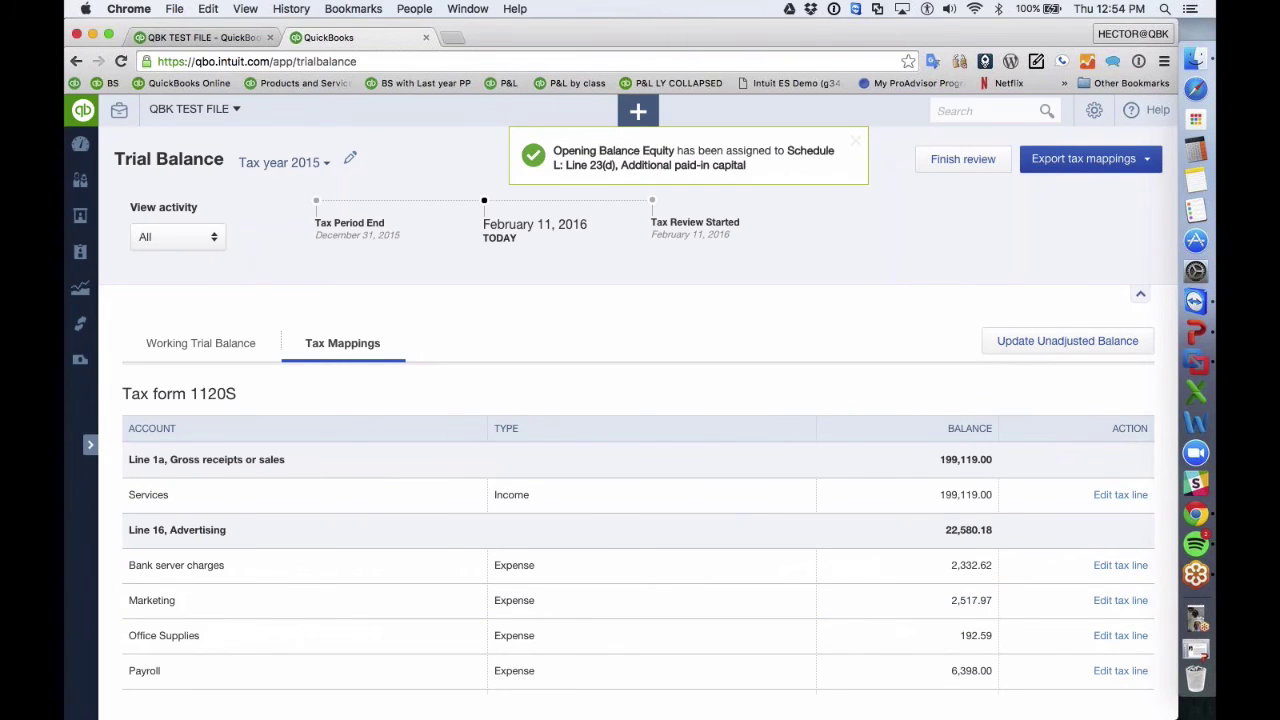
# - Return to the working trial balance, export the tax mappings to Excel, and open the downloaded workbook in an enlarged window
pyautogui.click(191, 351)
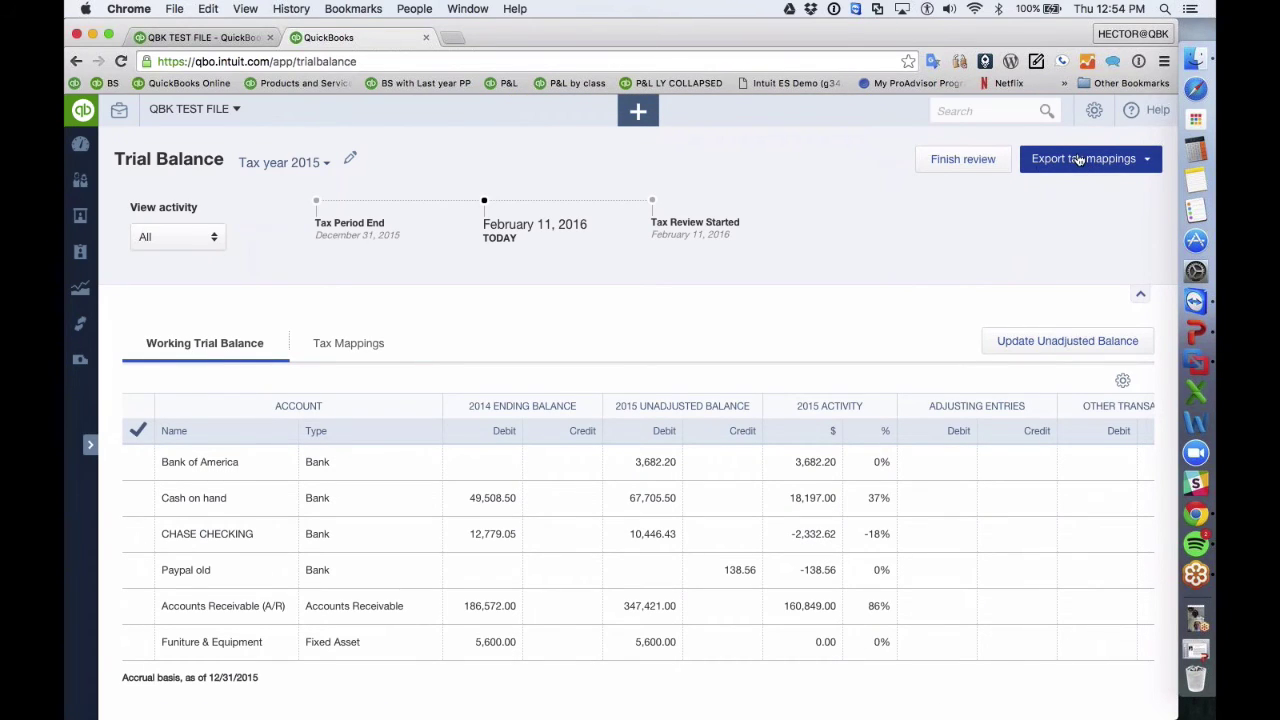
pyautogui.click(1148, 168)
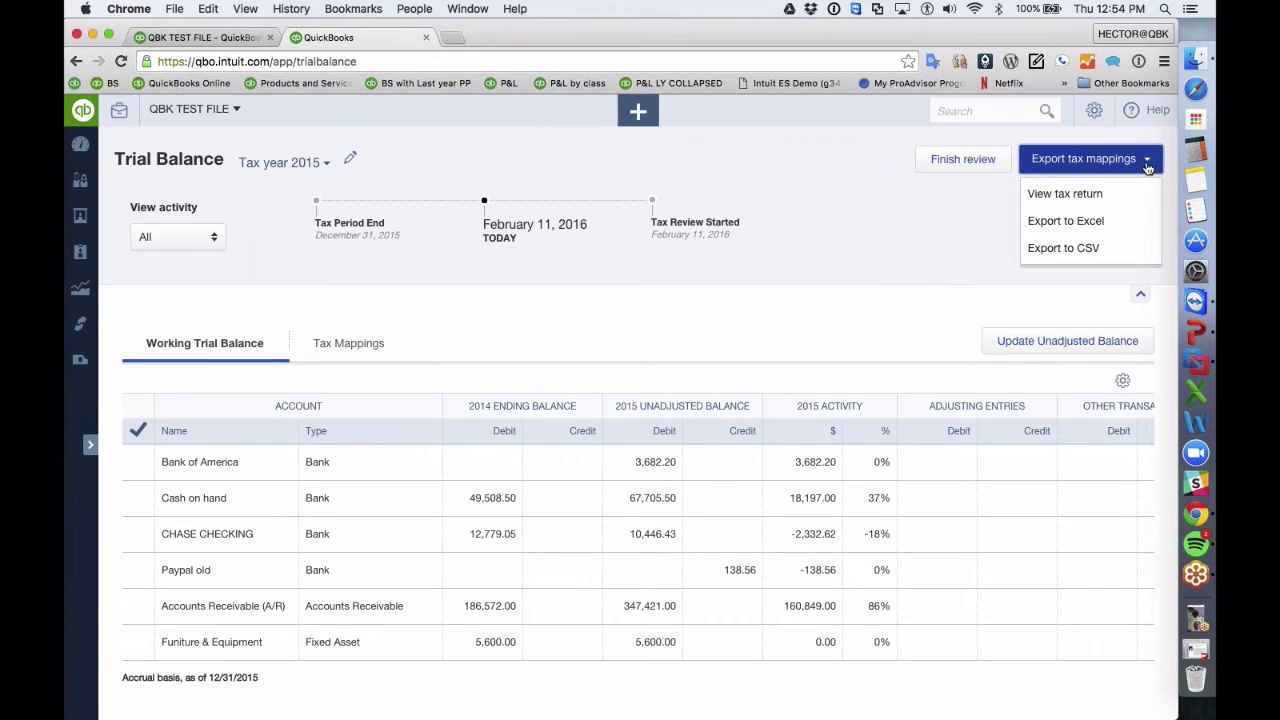
pyautogui.click(1077, 222)
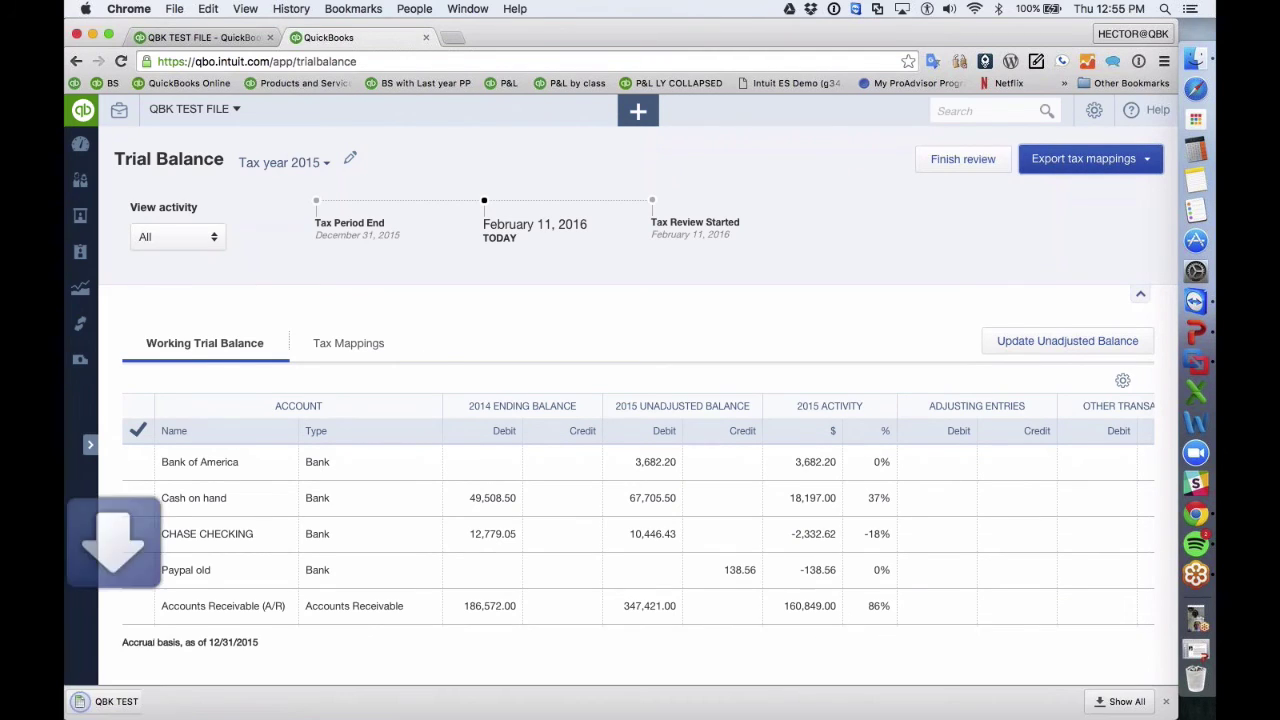
pyautogui.click(121, 704)
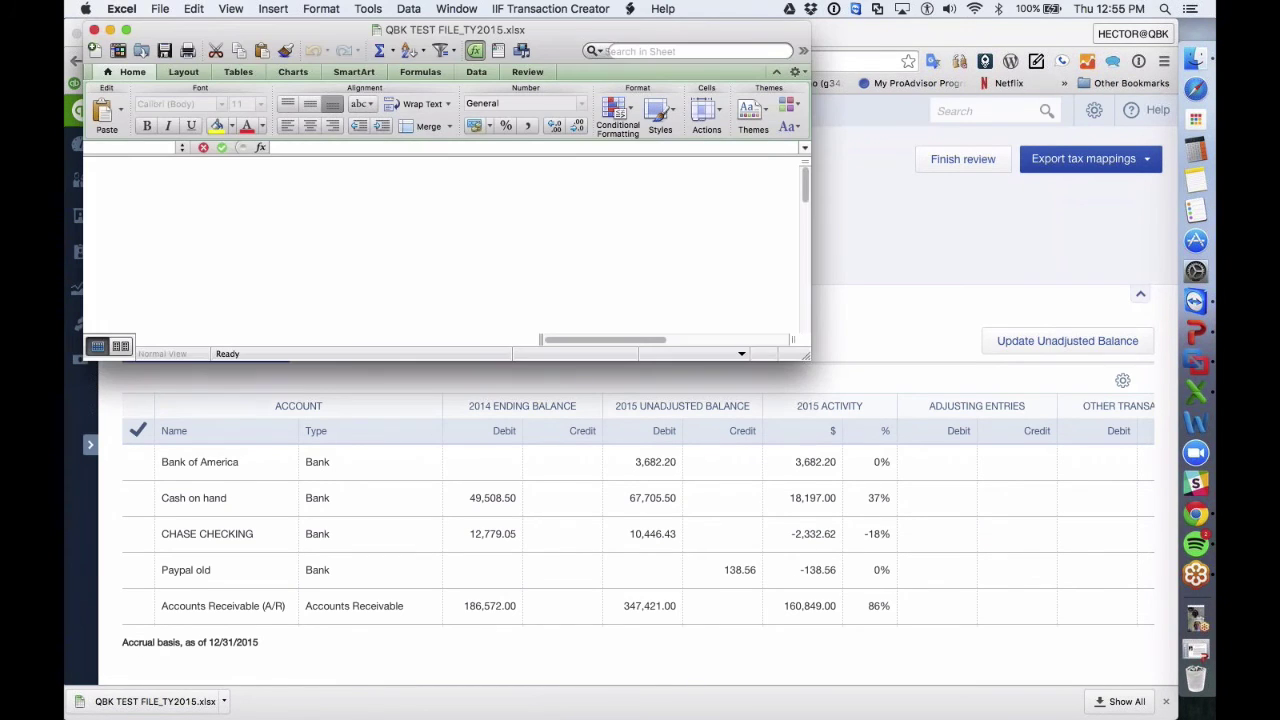
pyautogui.moveTo(813, 362); pyautogui.dragTo(1159, 677)
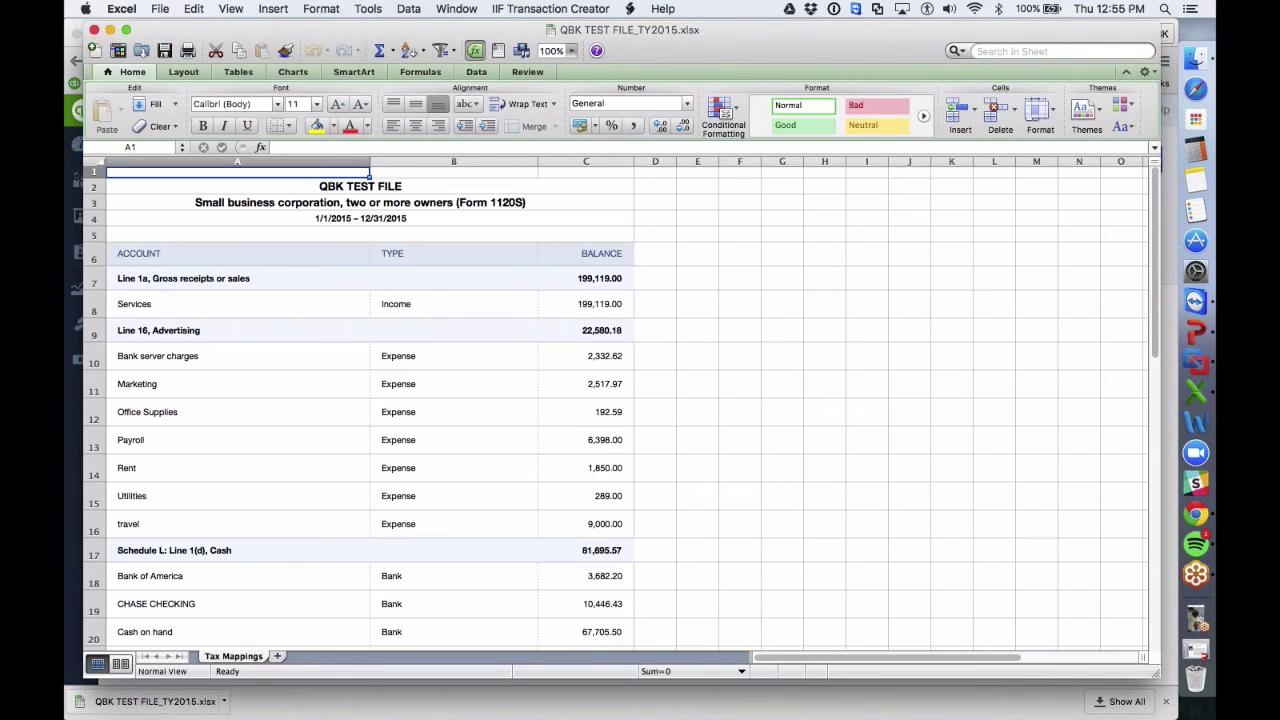
pyautogui.moveTo(279, 28); pyautogui.dragTo(303, 32)
# - Examine the balances and the tax line headings in the exported Tax Mappings sheet, then close the workbook
pyautogui.click(623, 166)
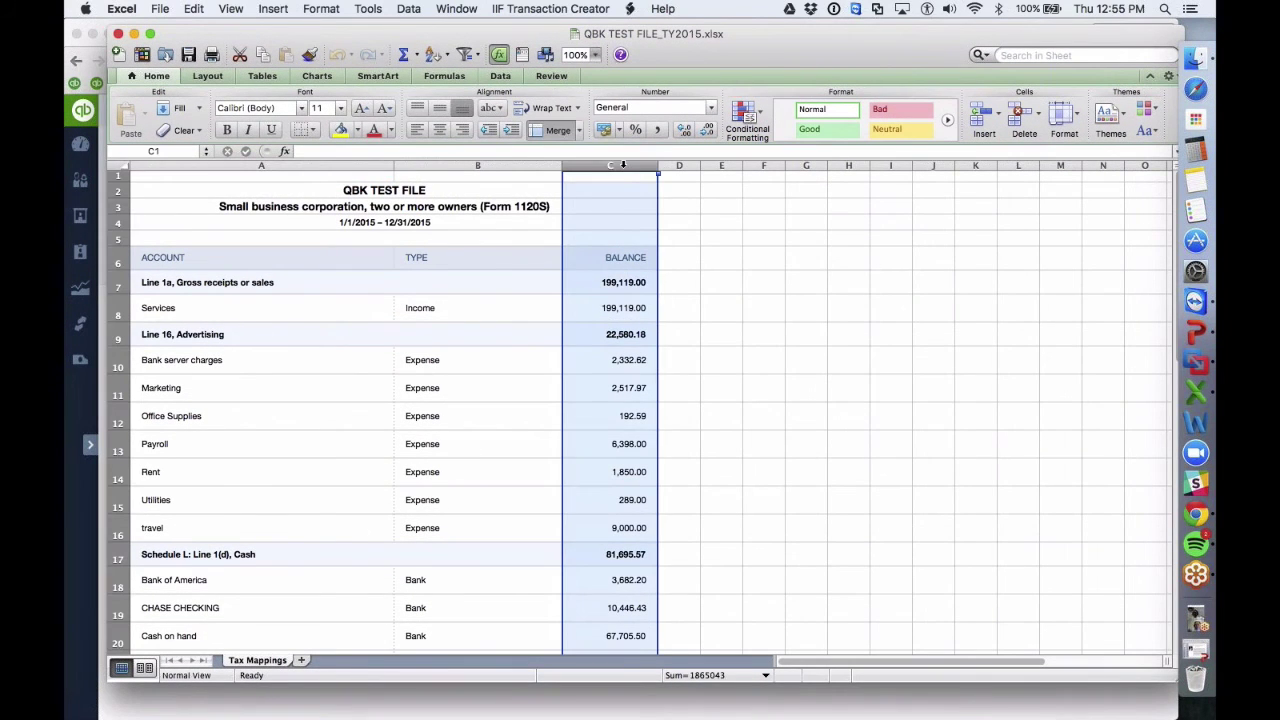
pyautogui.click(627, 440)
pyautogui.press('Down')
pyautogui.press('Down')
pyautogui.press('Down')
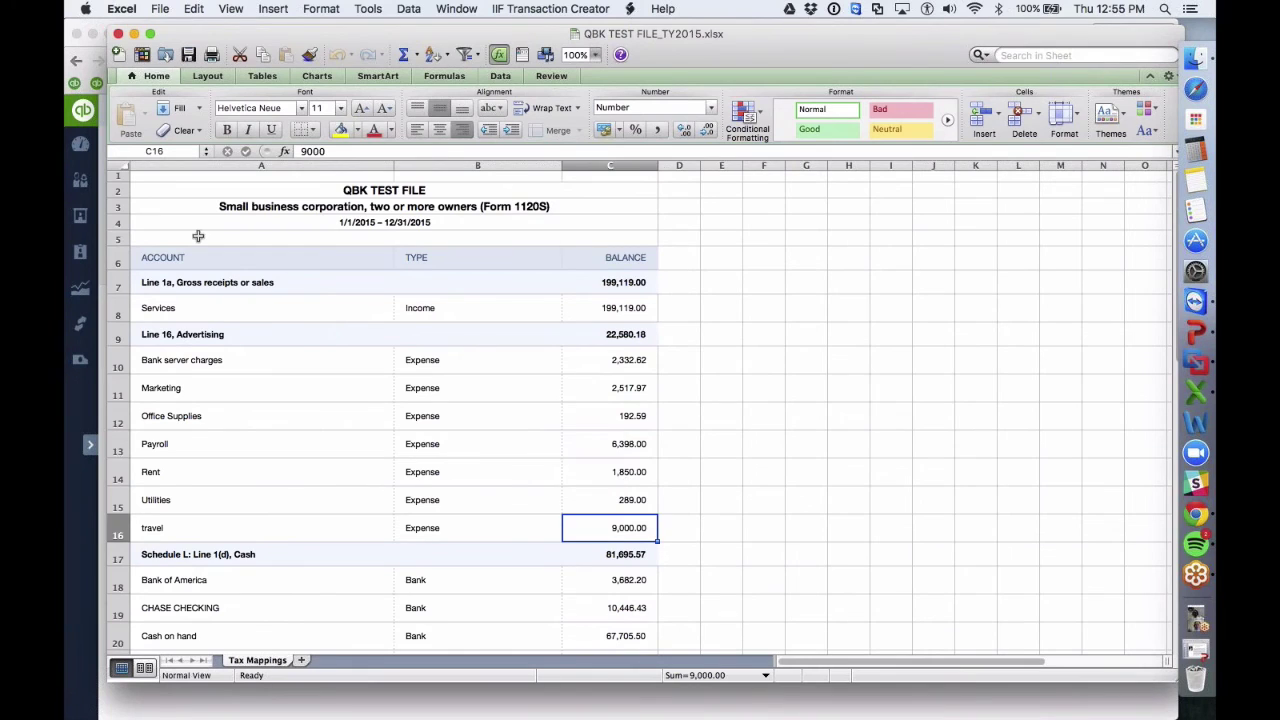
pyautogui.click(181, 281)
pyautogui.click(168, 336)
pyautogui.click(185, 551)
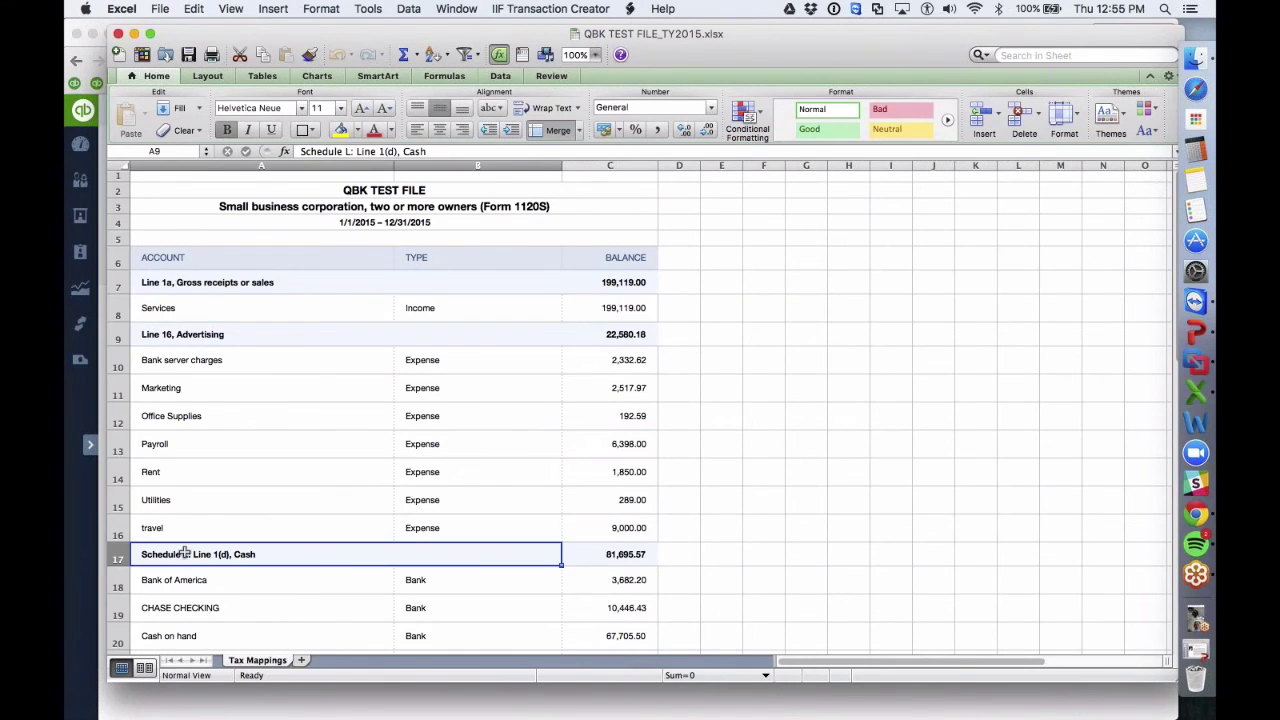
pyautogui.scroll(-5, 214, 460)
pyautogui.scroll(5, 214, 460)
pyautogui.click(118, 34)
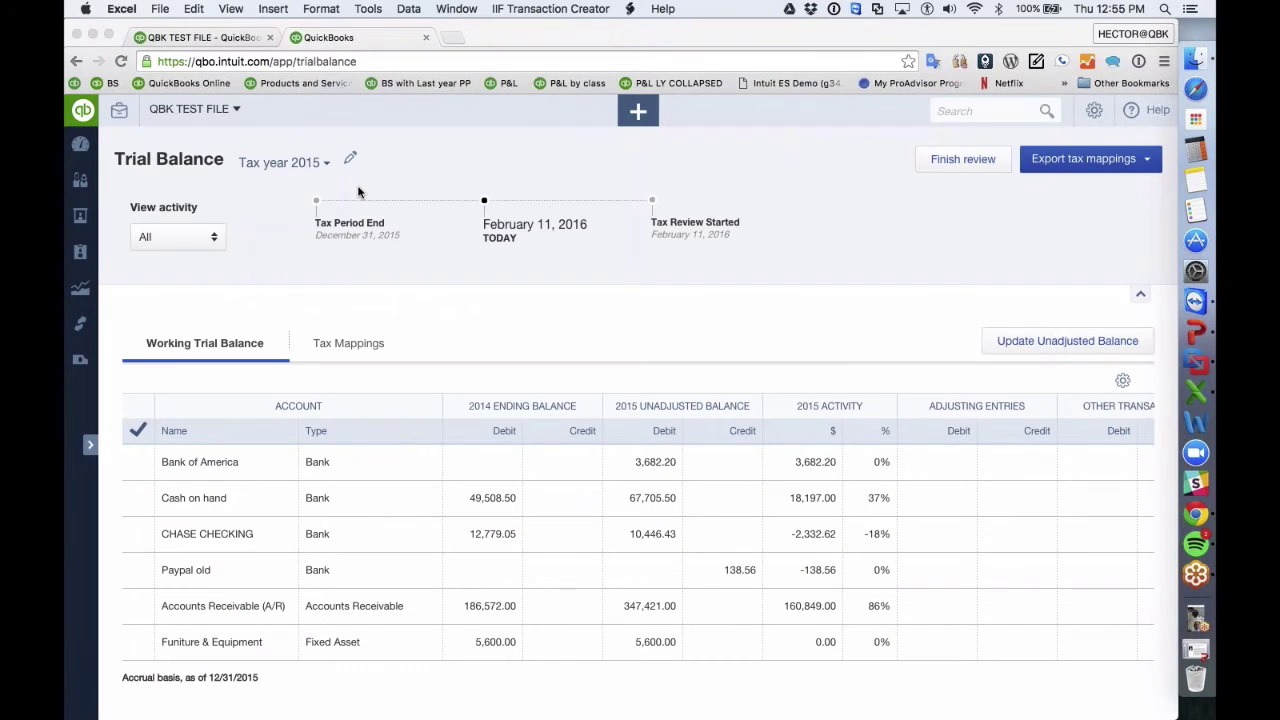
# - Export the tax mappings from the trial balance to CSV and open the downloaded file in Excel
pyautogui.click(1064, 169)
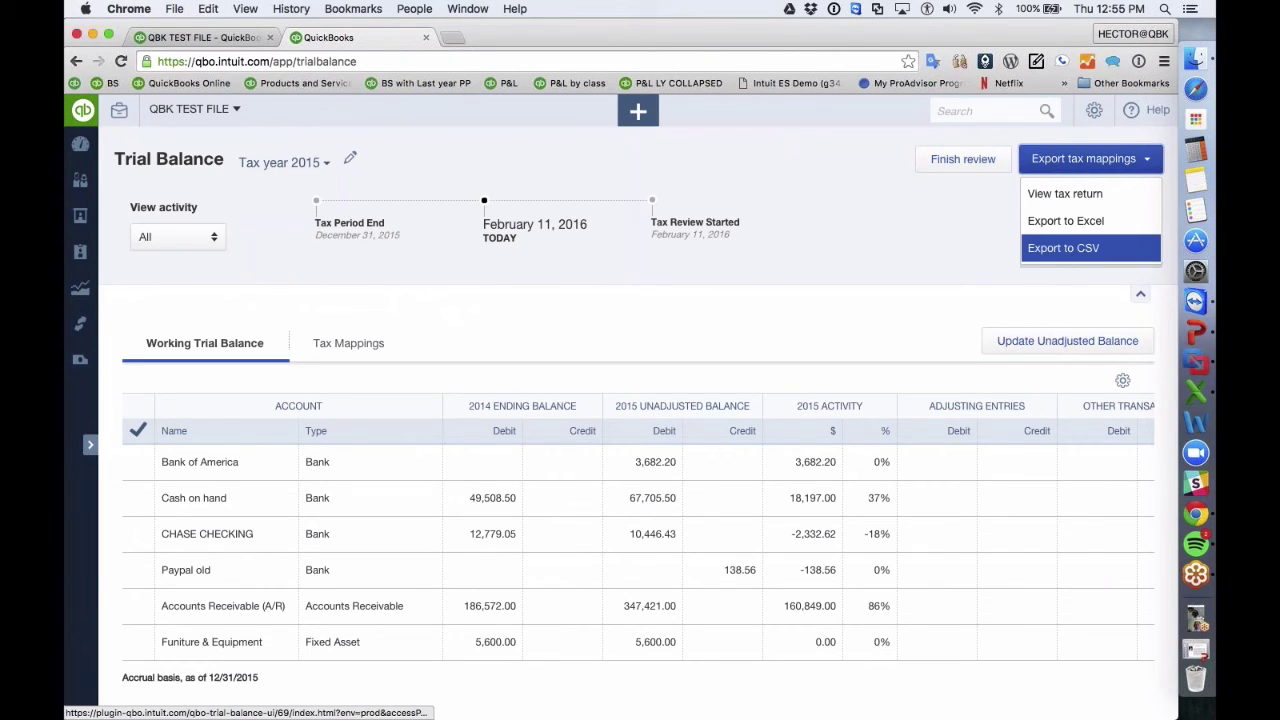
pyautogui.click(1063, 248)
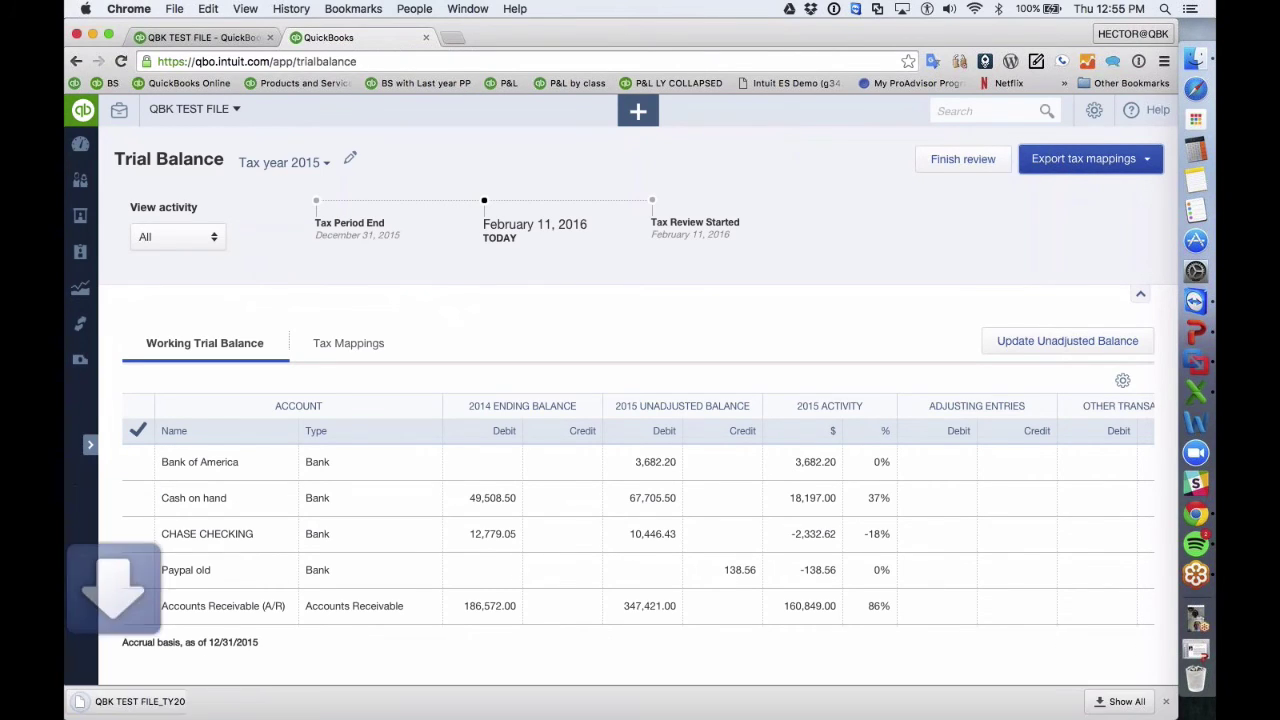
pyautogui.click(150, 701)
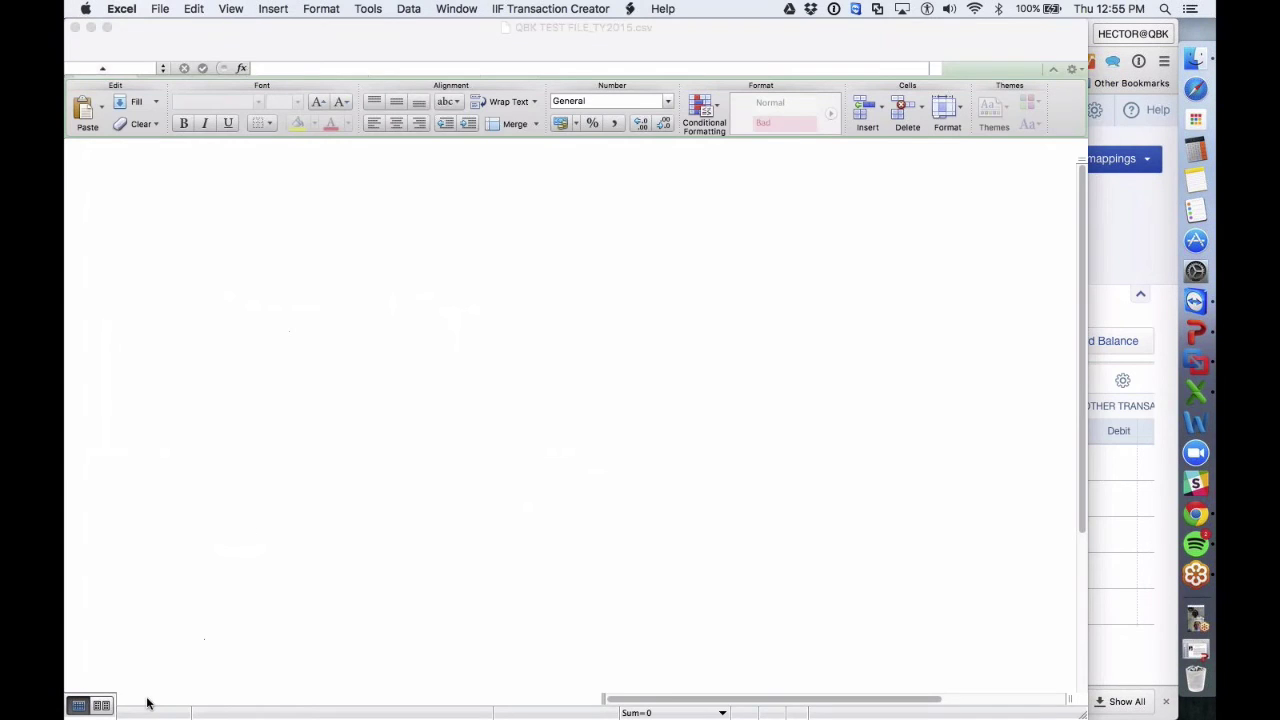
# - Widen the columns of the CSV sheet so the entries are readable and select the balances in B2:B9
pyautogui.moveTo(256, 35); pyautogui.dragTo(408, 35)
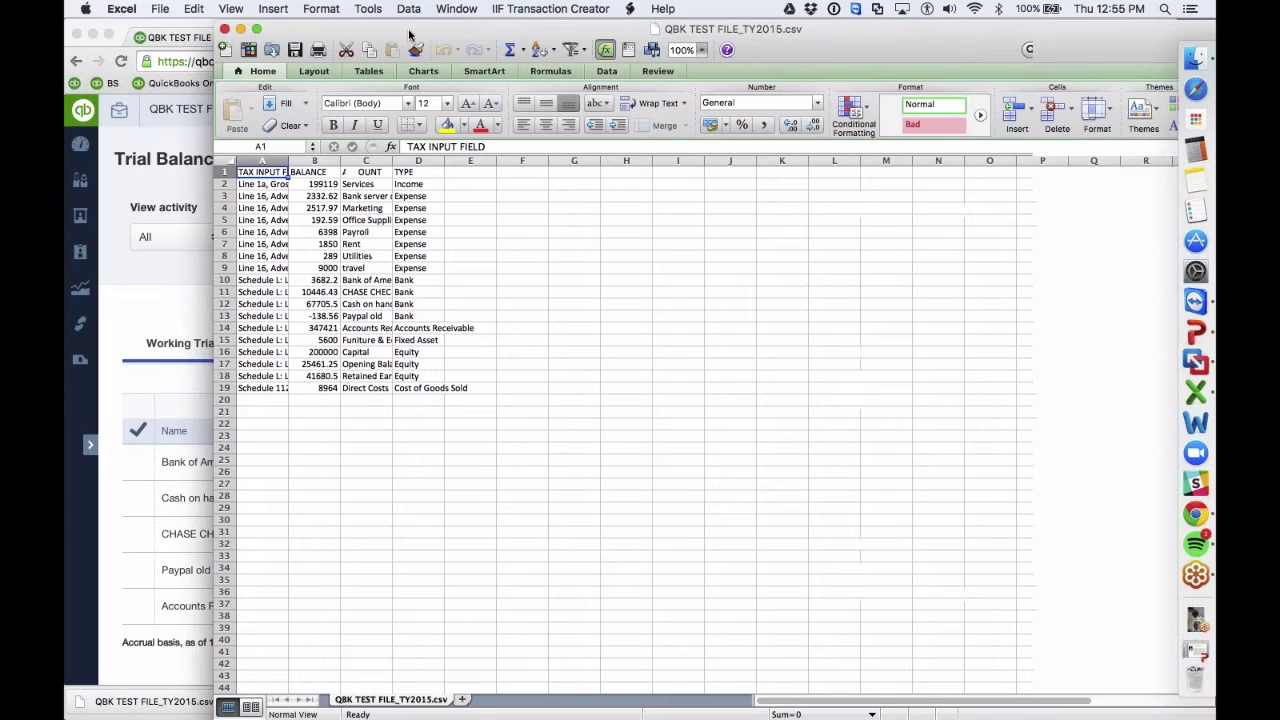
pyautogui.moveTo(289, 162); pyautogui.dragTo(508, 162)
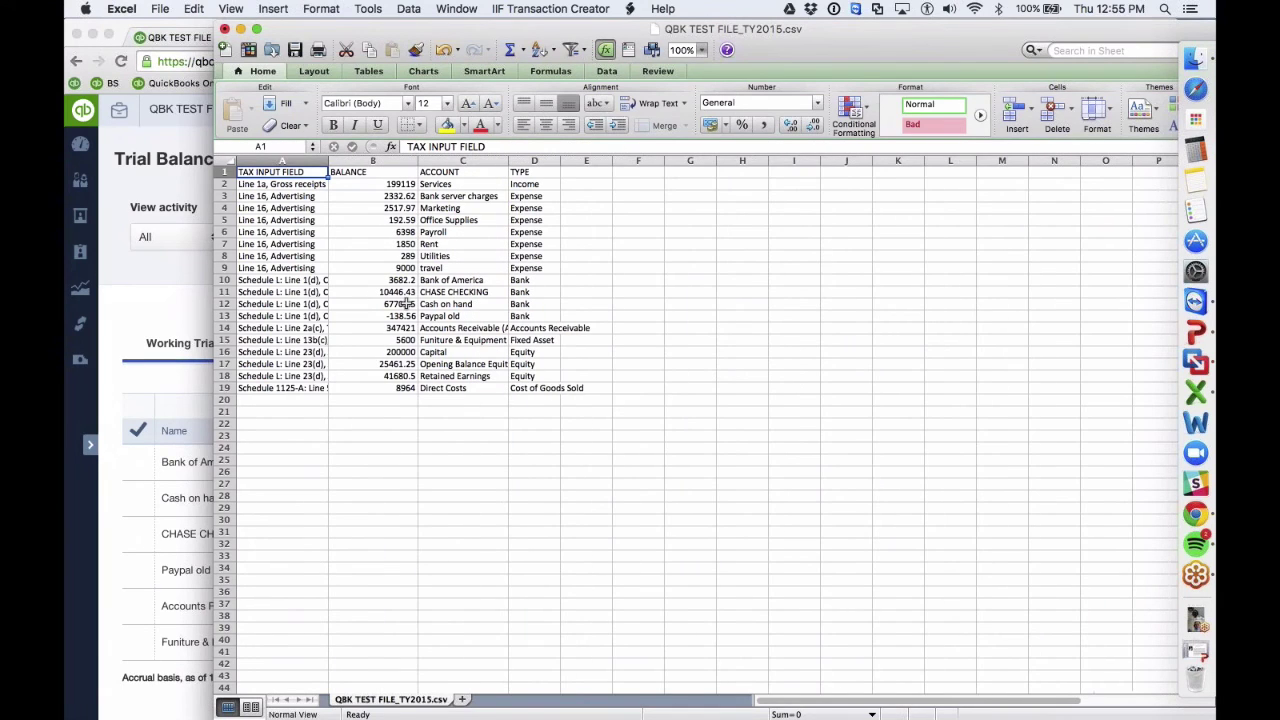
pyautogui.moveTo(391, 187); pyautogui.dragTo(384, 263)
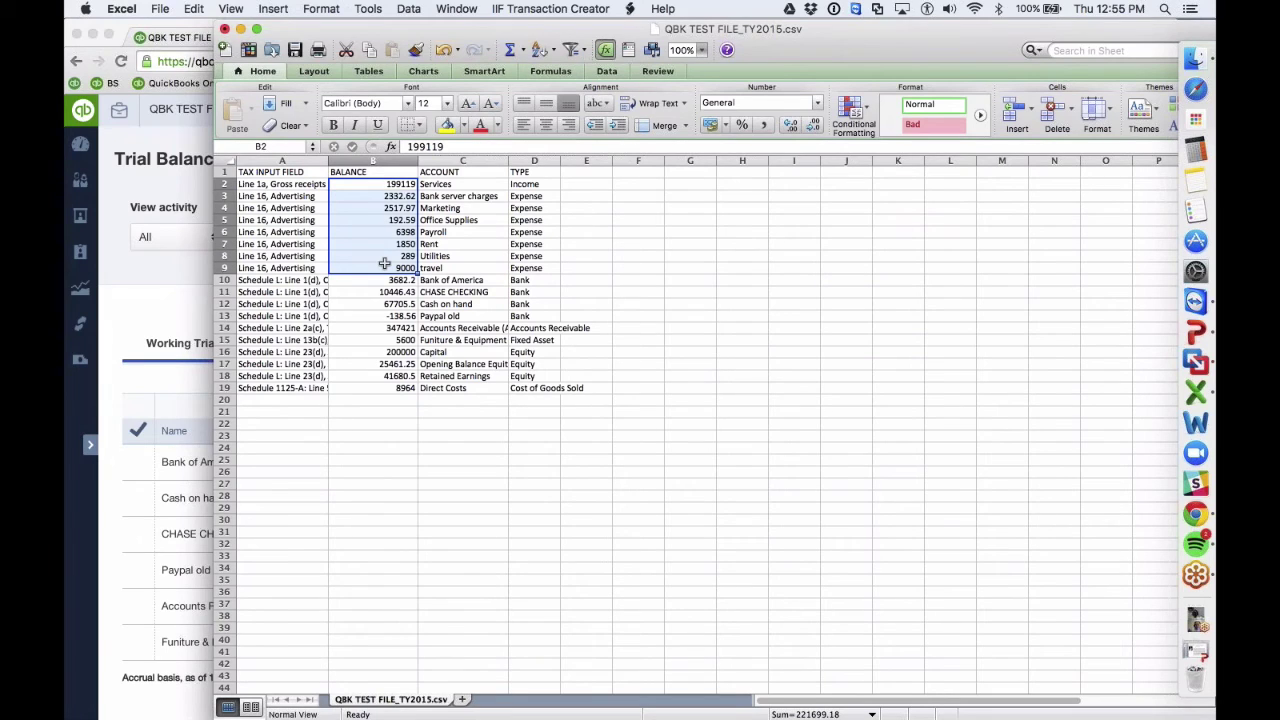
# - Select the exported entries in A1:E19, then close the CSV workbook without saving its changes
pyautogui.moveTo(285, 177); pyautogui.dragTo(560, 390)
pyautogui.click(224, 28)
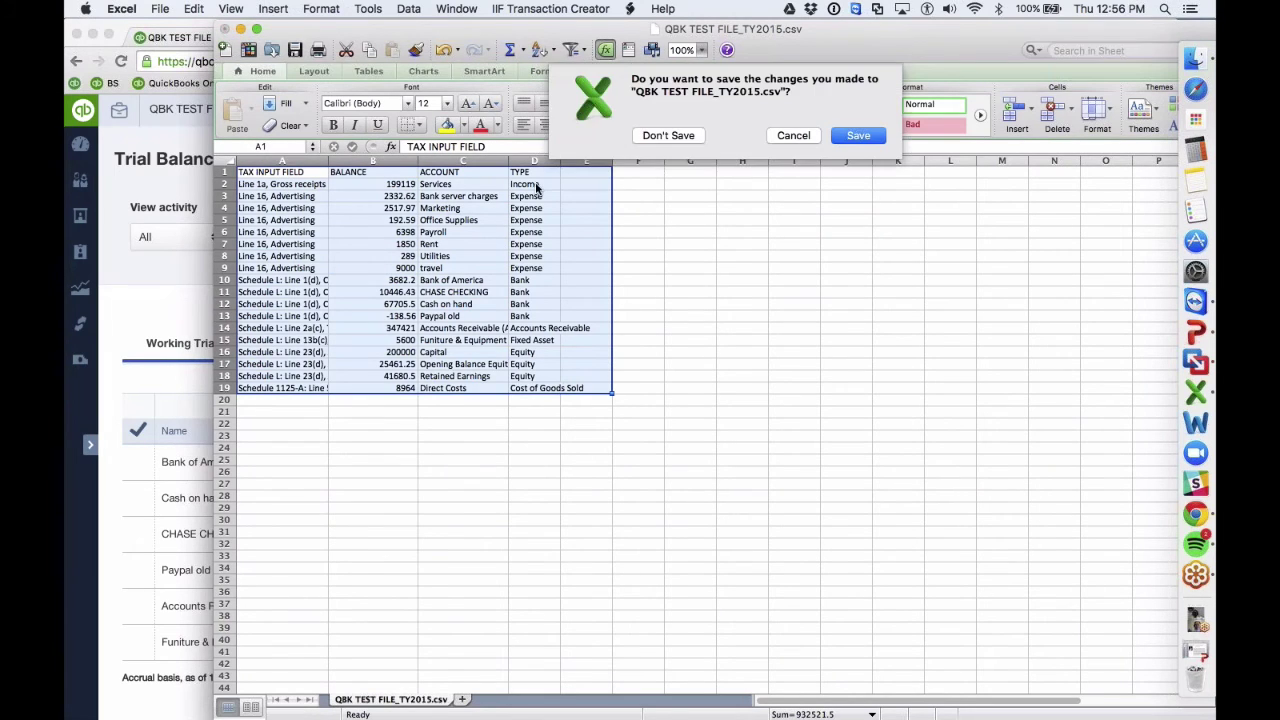
pyautogui.click(675, 141)
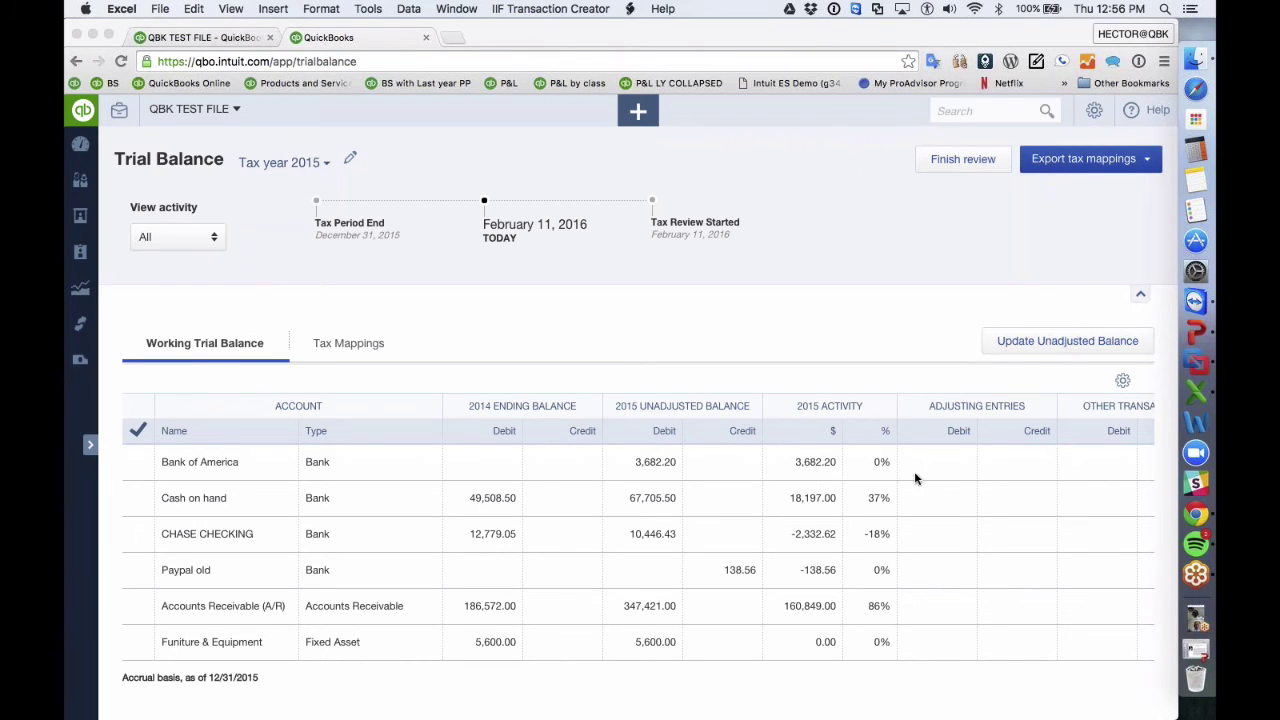
# - Examine the working trial balance from the account names through the adjusting entries, other transactions and adjusted balance columns
pyautogui.hscroll(3, 914, 471)
pyautogui.hscroll(10, 938, 480)
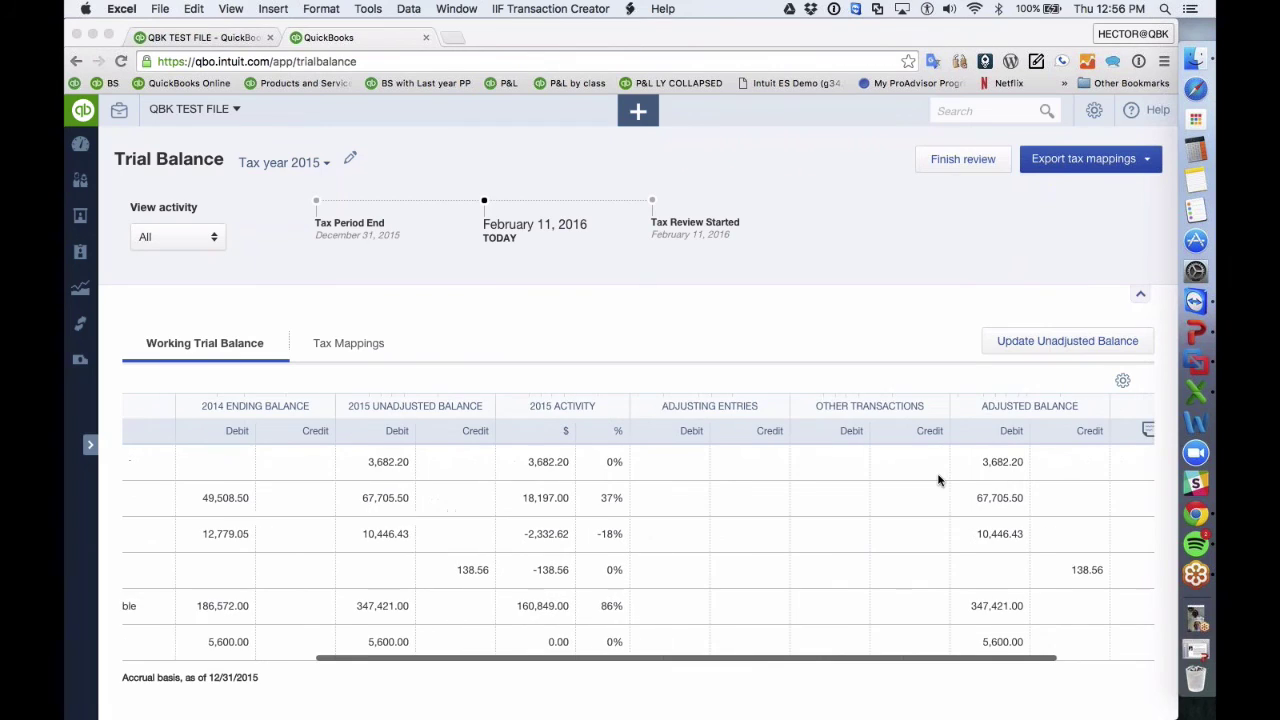
pyautogui.hscroll(1, 965, 474)
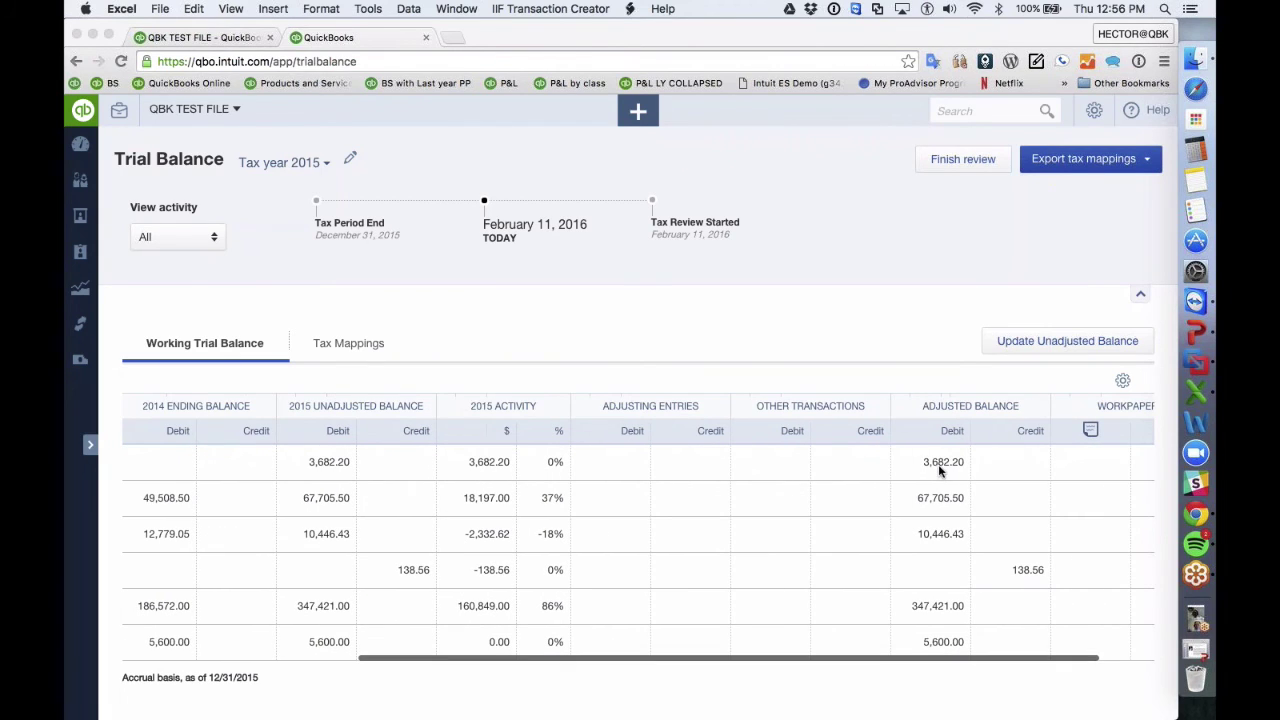
pyautogui.hscroll(-1, 294, 466)
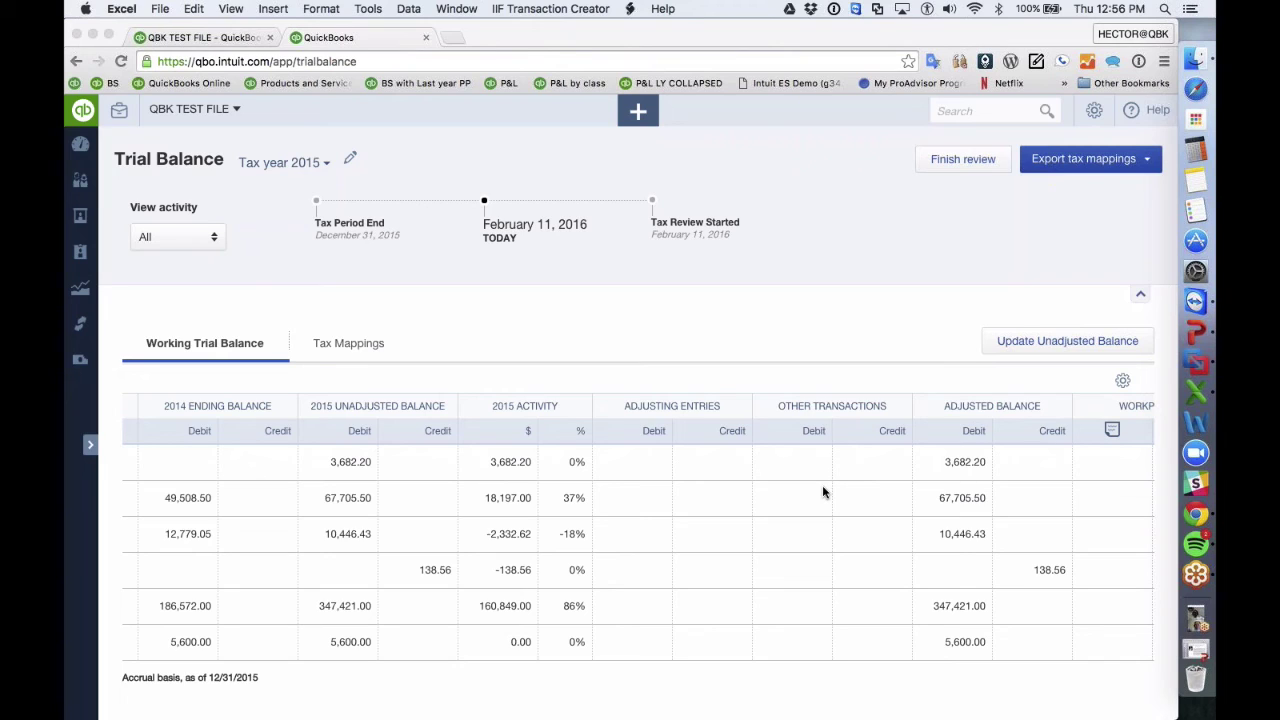
pyautogui.hscroll(-6, 674, 516)
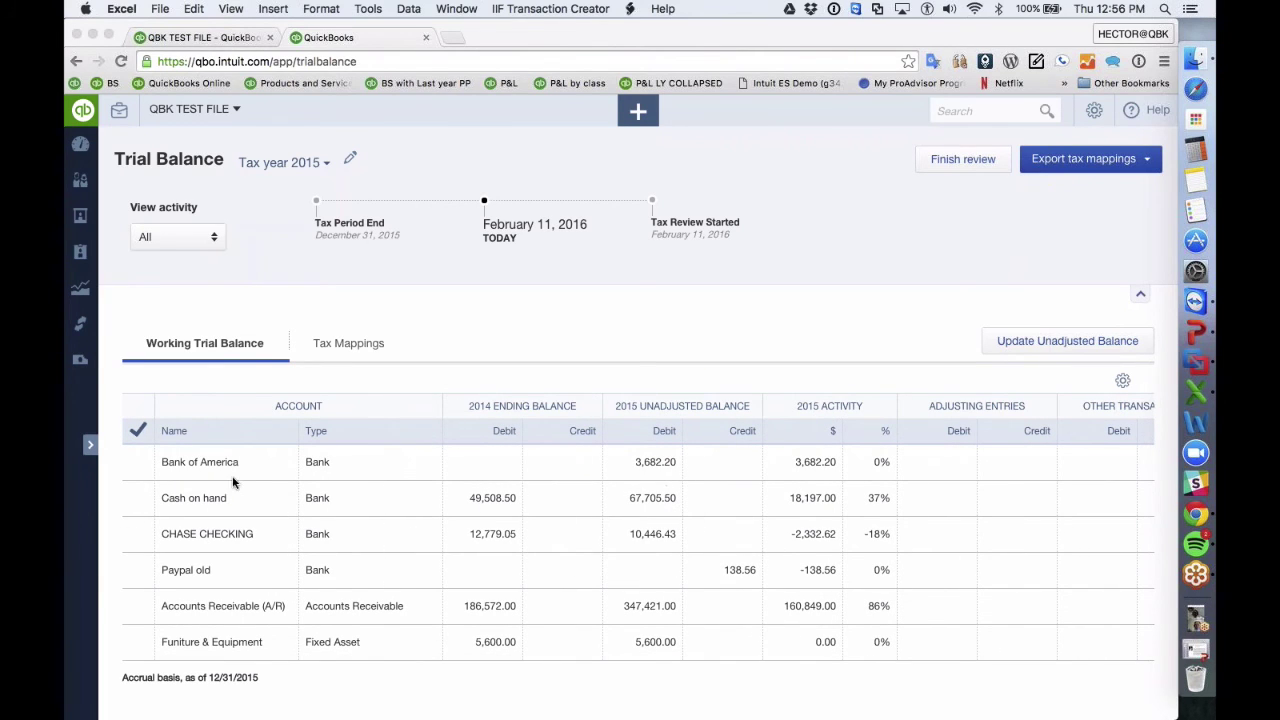
pyautogui.hscroll(1, 807, 505)
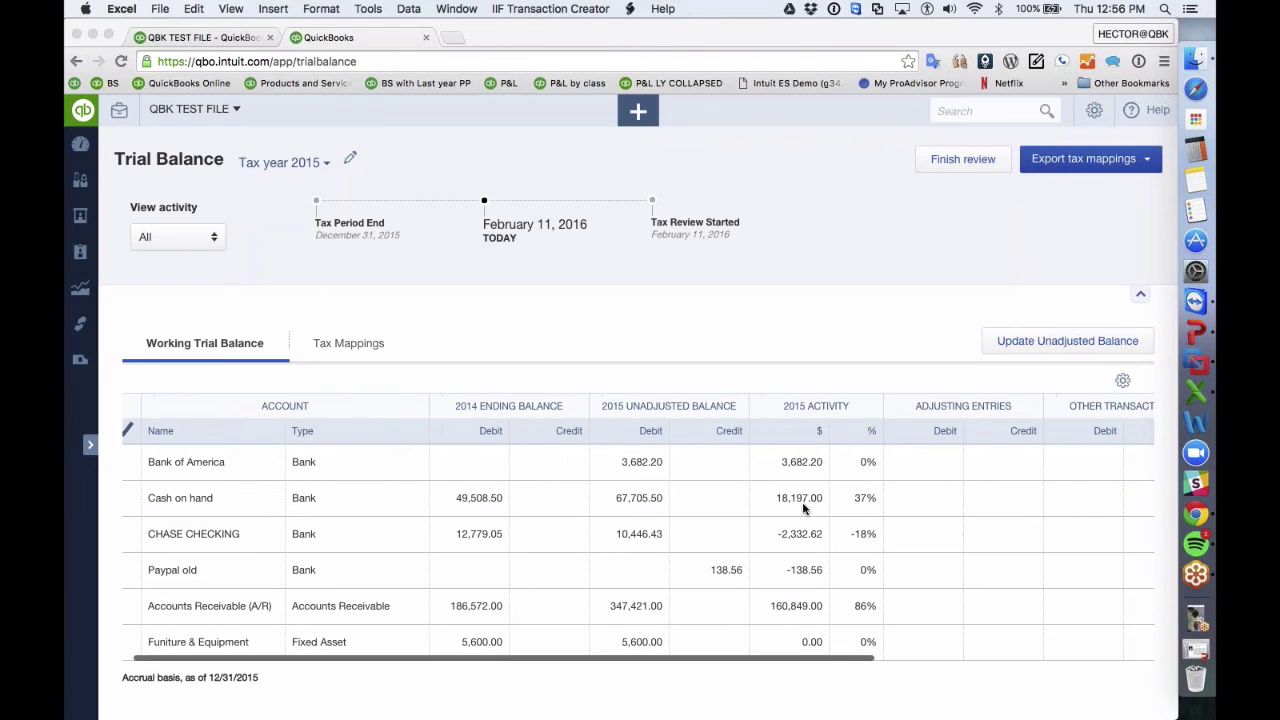
pyautogui.hscroll(2, 808, 500)
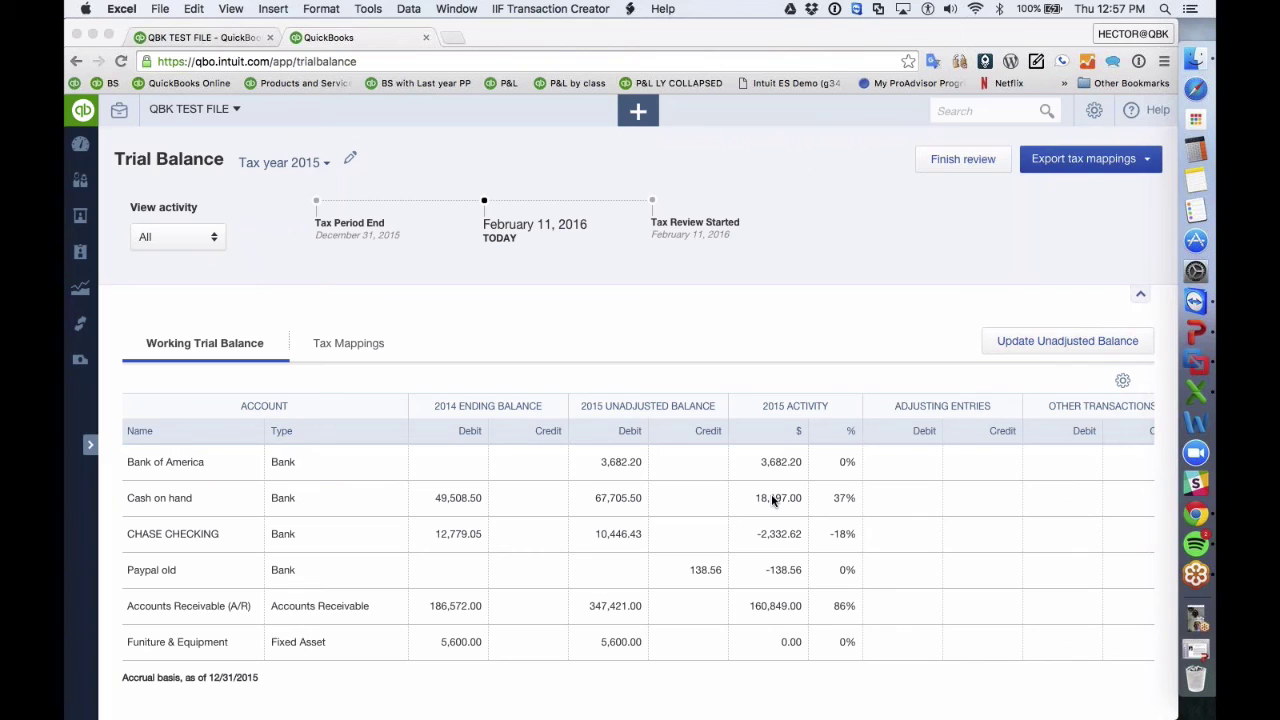
pyautogui.hscroll(5, 771, 500)
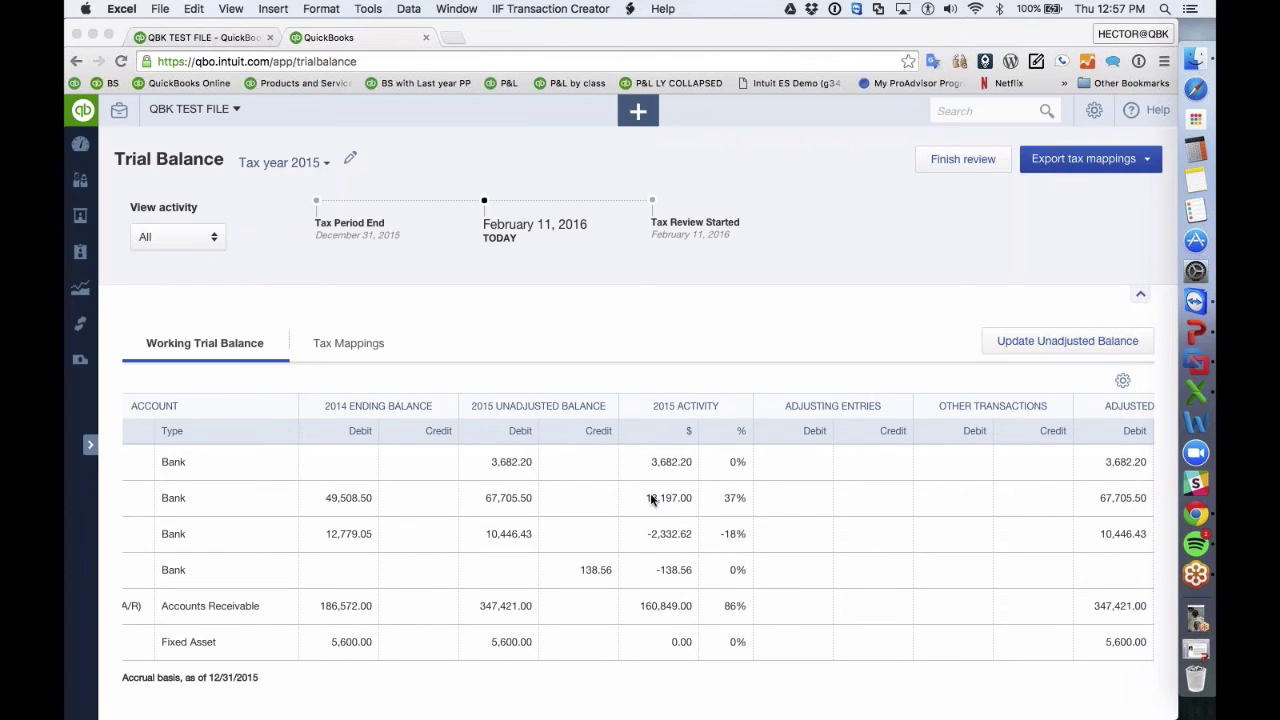
pyautogui.click(796, 499)
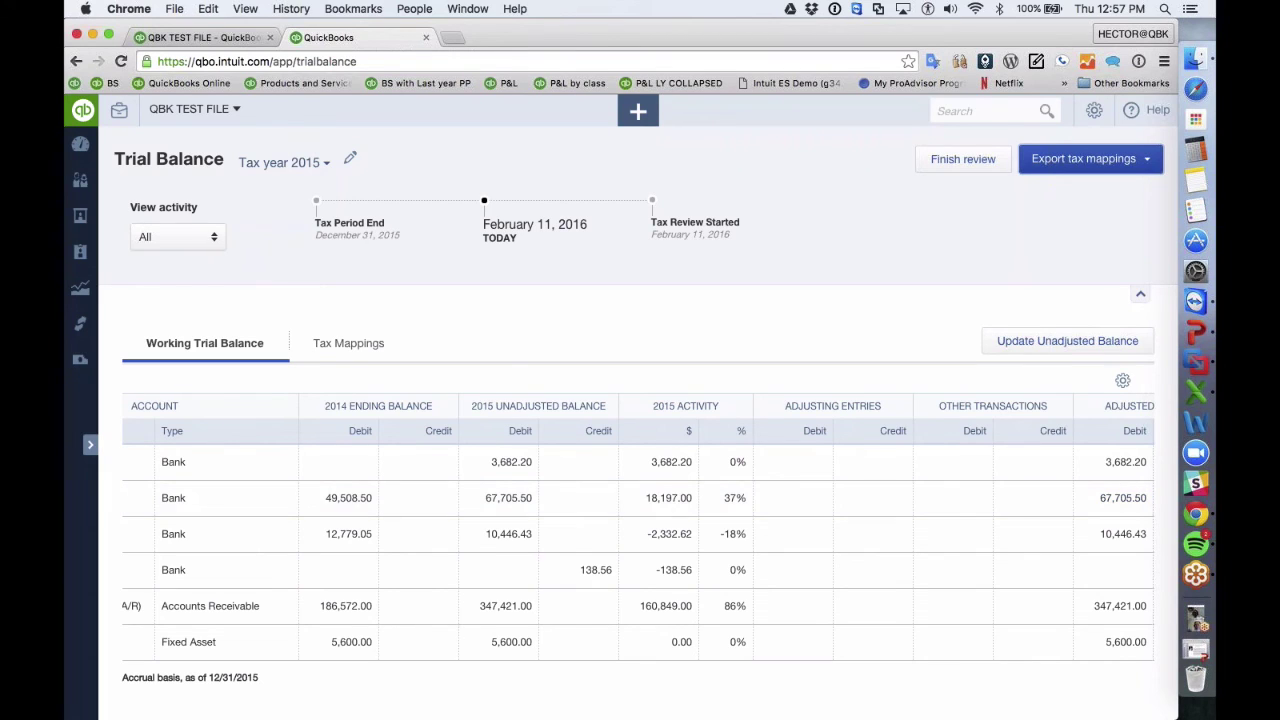
pyautogui.click(638, 113)
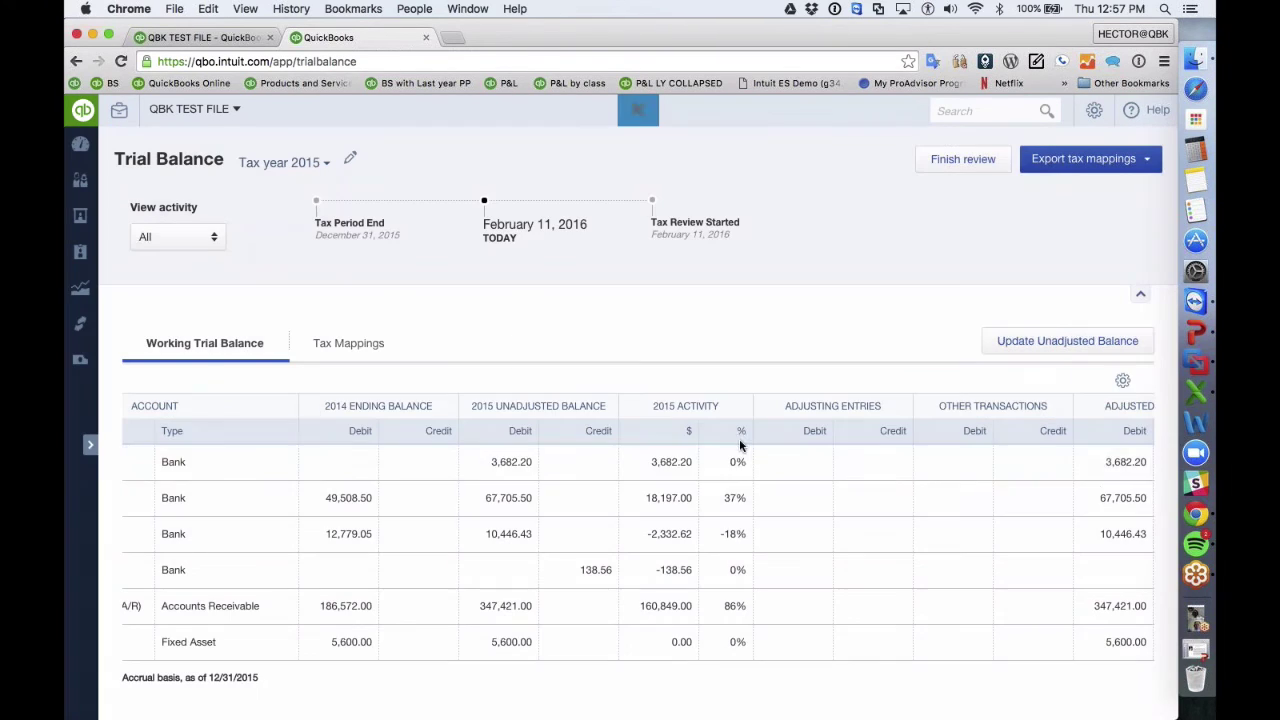
pyautogui.click(1005, 232)
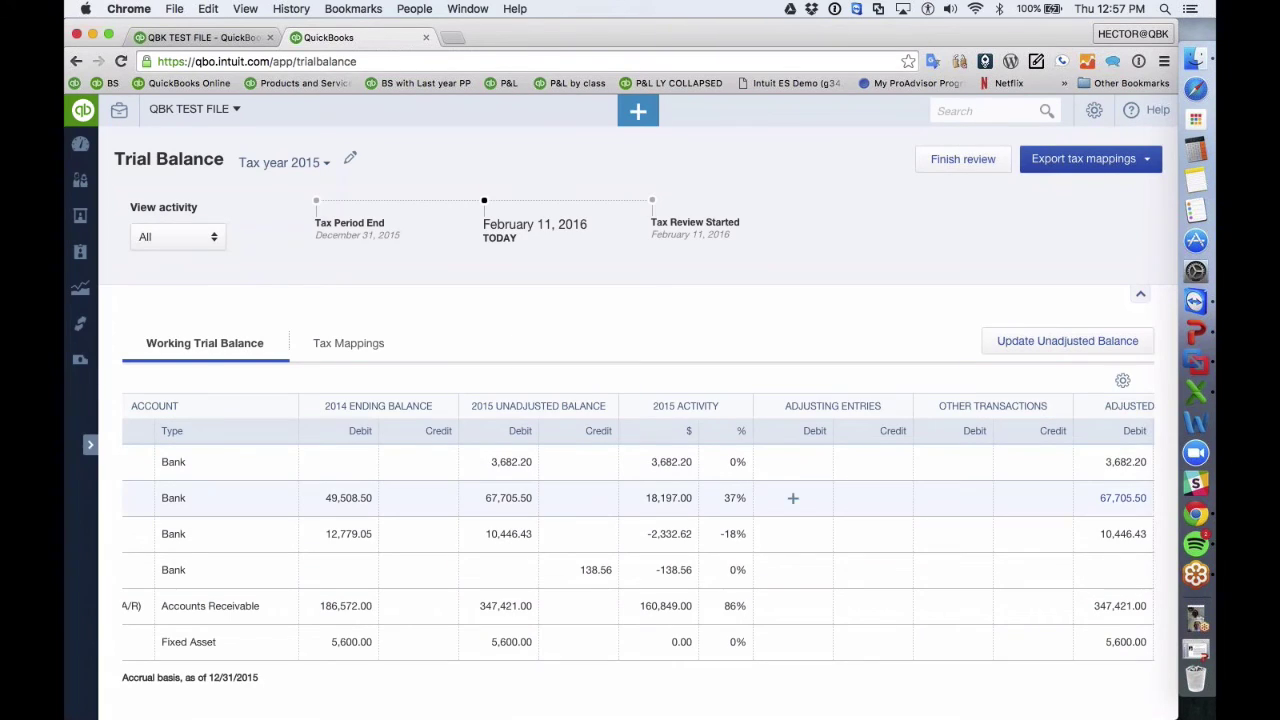
pyautogui.click(793, 499)
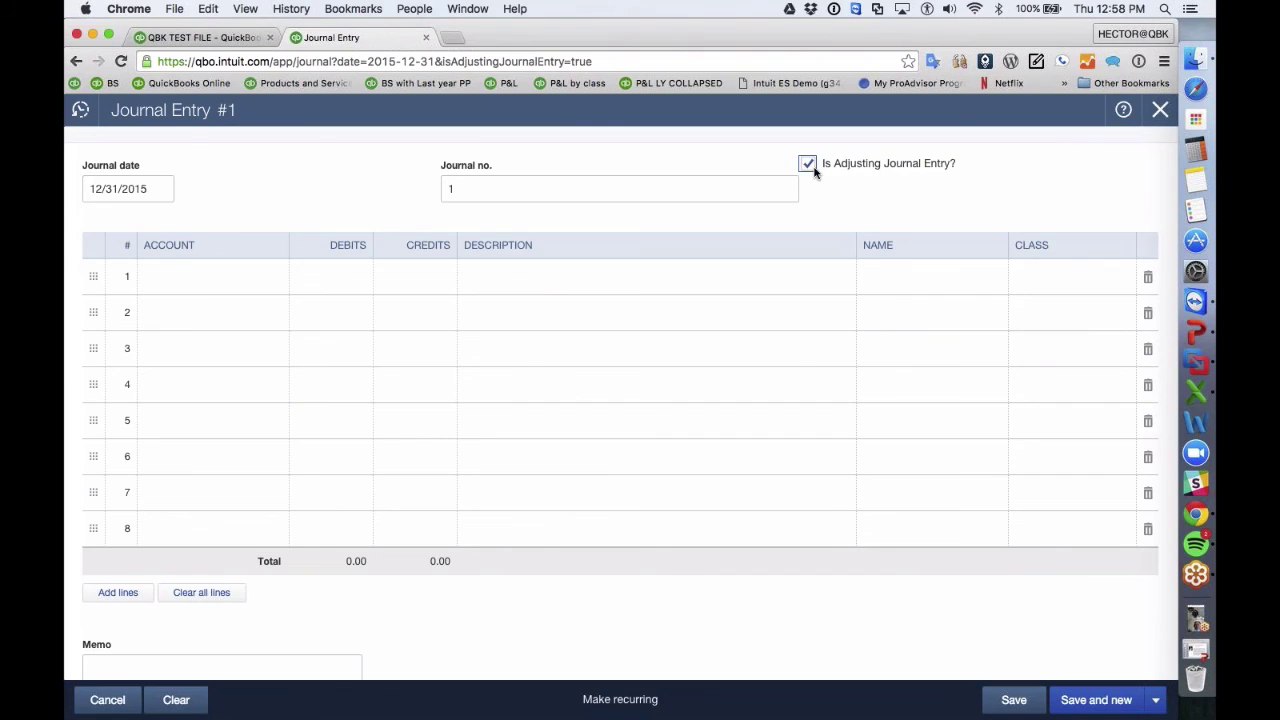
pyautogui.click(223, 280)
pyautogui.write('cash')
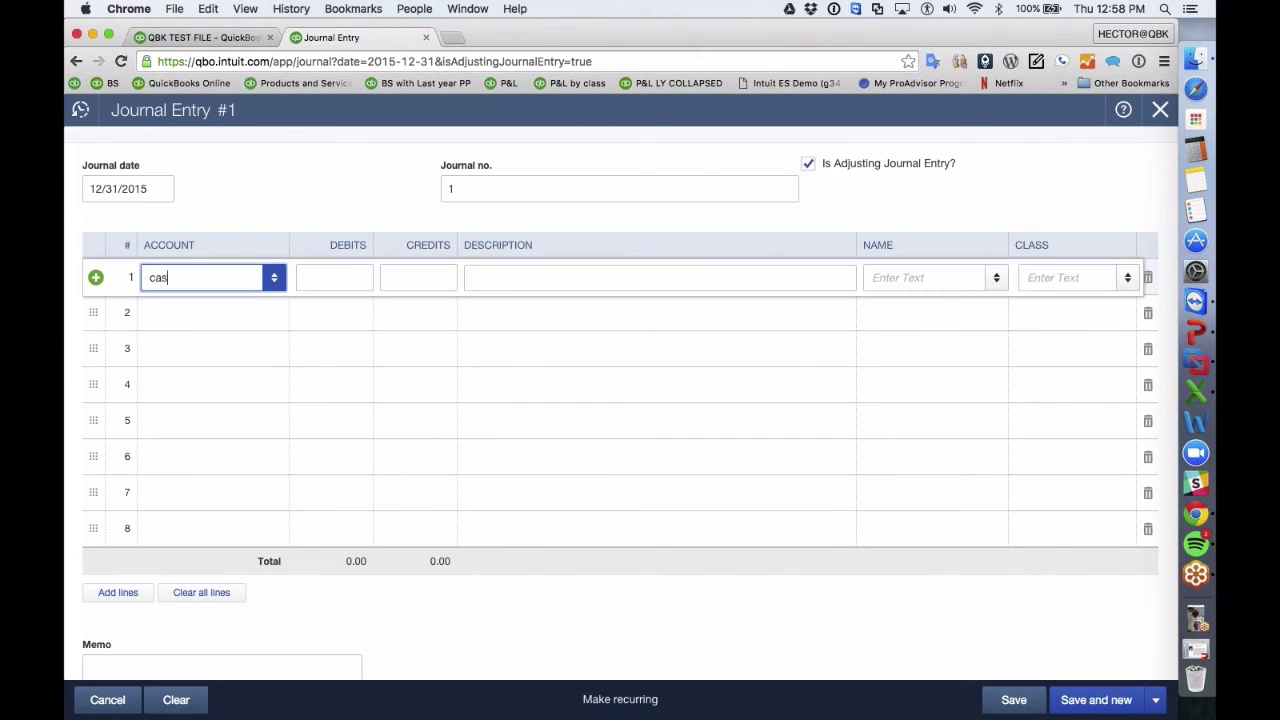
pyautogui.click(243, 340)
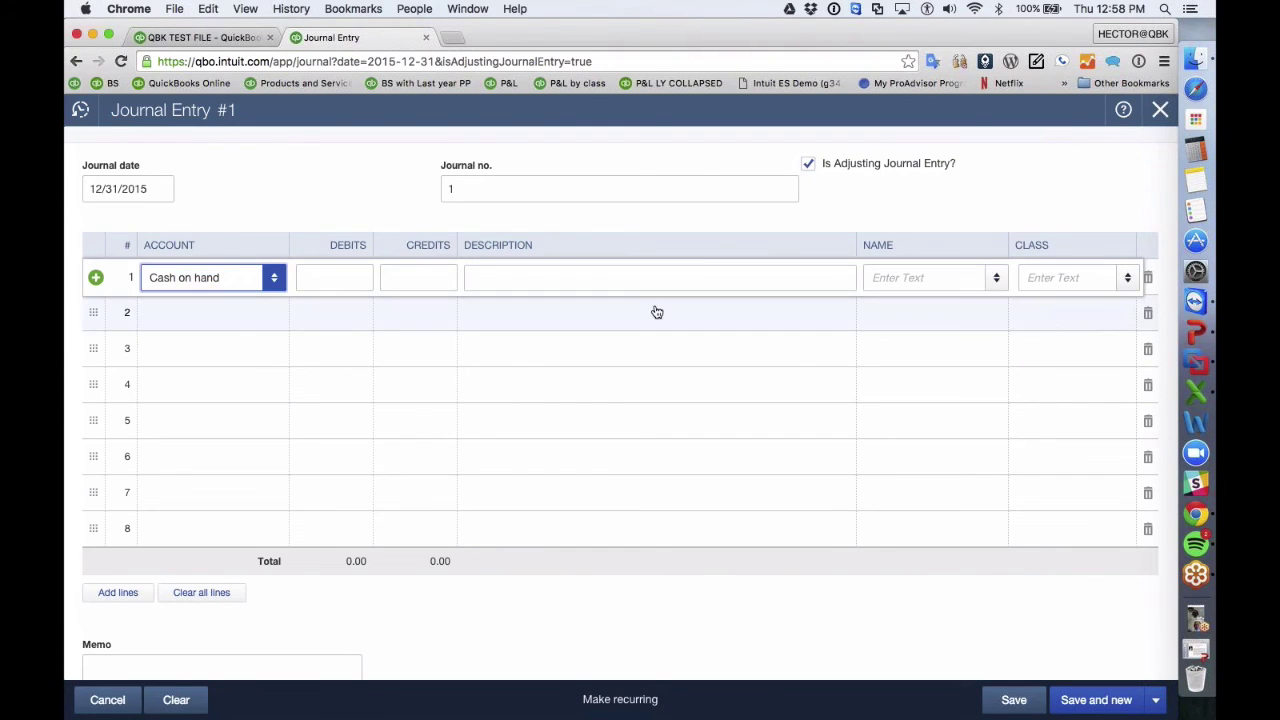
pyautogui.click(1161, 110)
pyautogui.click(691, 432)
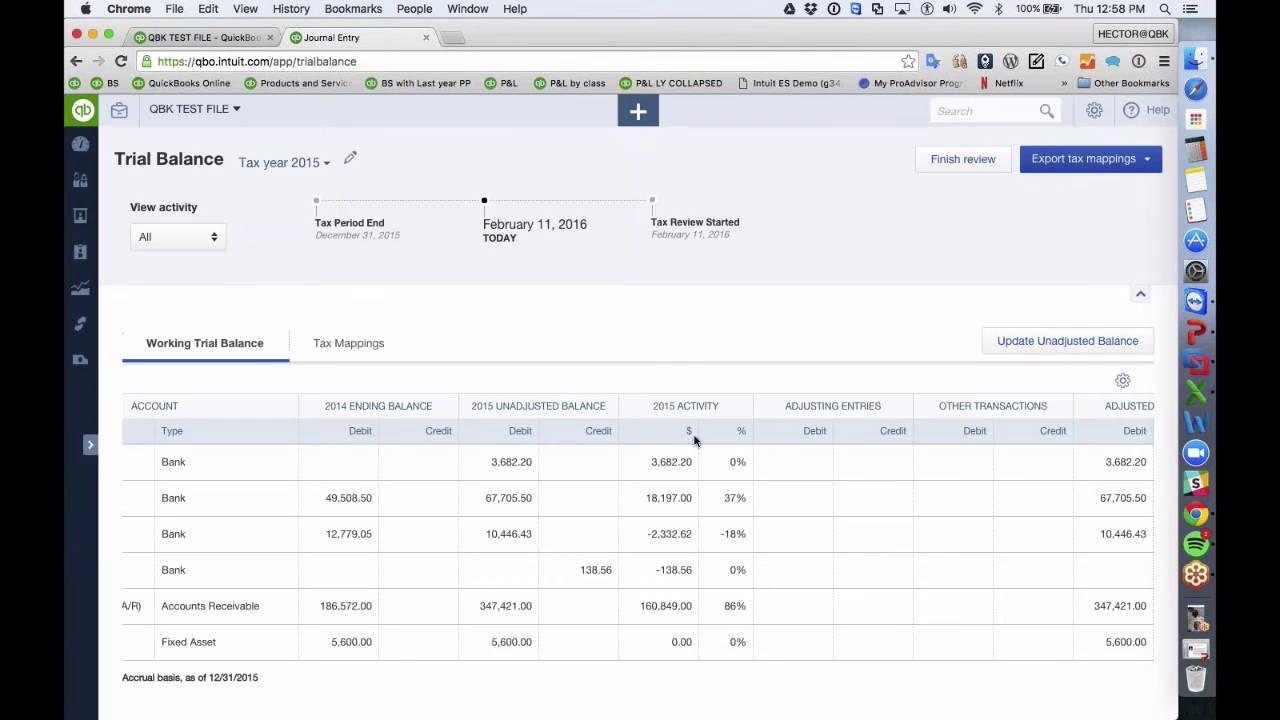
# - Create an adjusting journal entry from the Cash on hand row, crediting Cash on hand with its 2015 activity amount of 18,197.00
pyautogui.moveTo(644, 497); pyautogui.dragTo(699, 498)
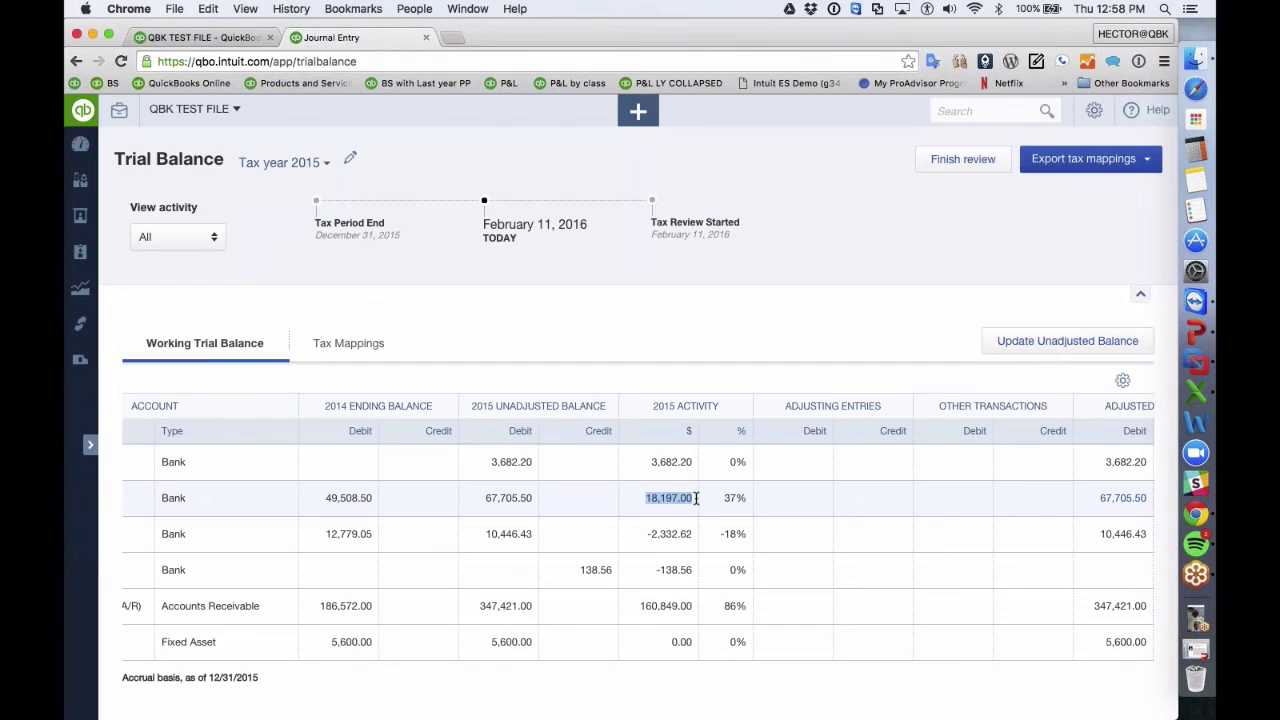
pyautogui.click(792, 497)
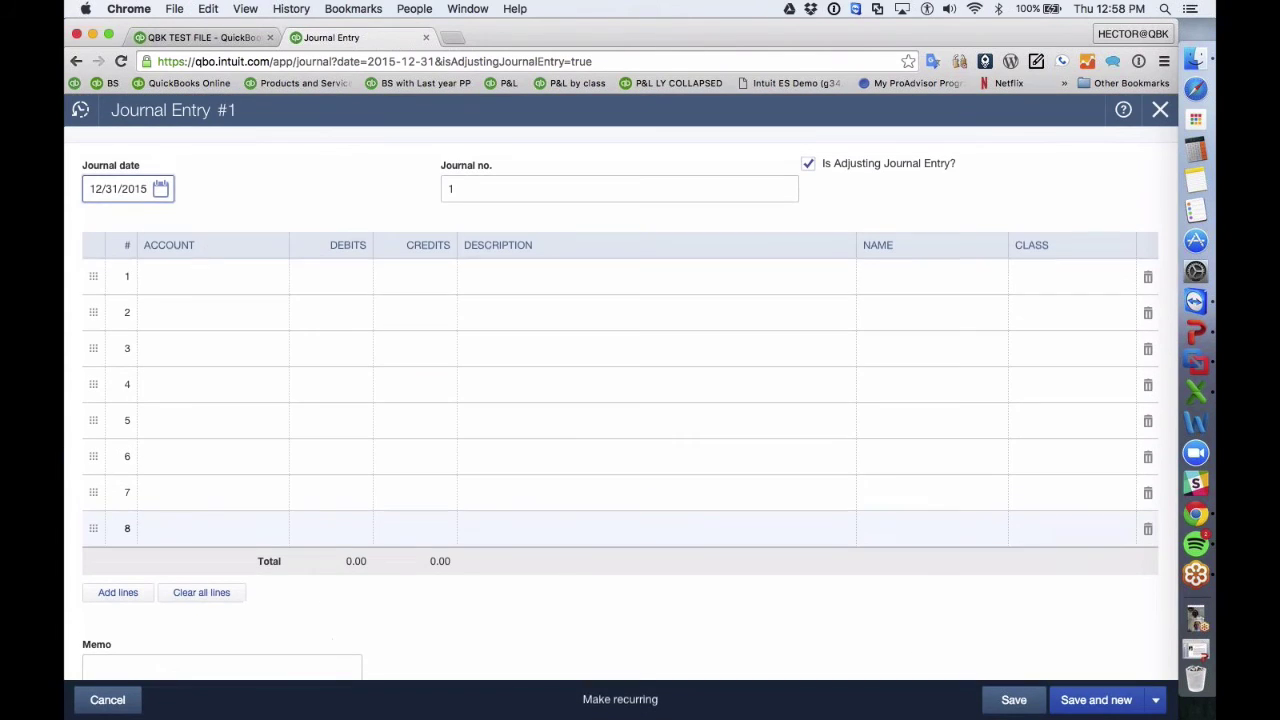
pyautogui.write('cash')
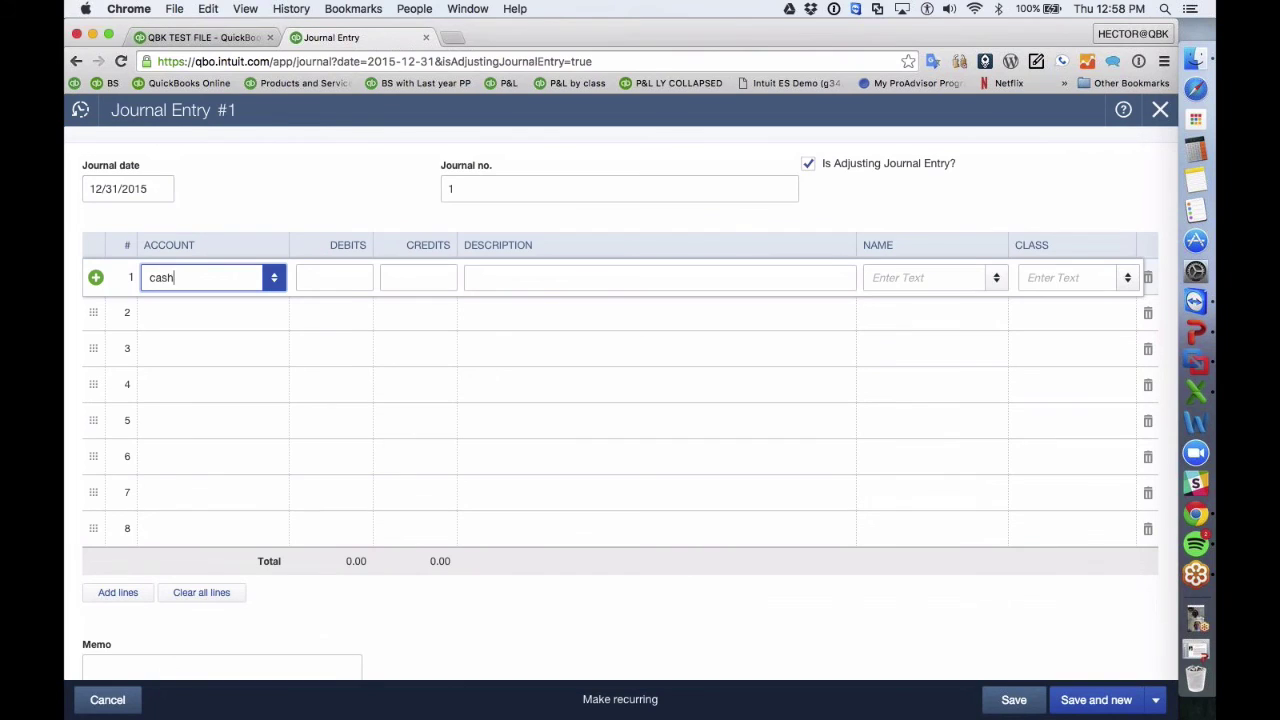
pyautogui.press('Tab')
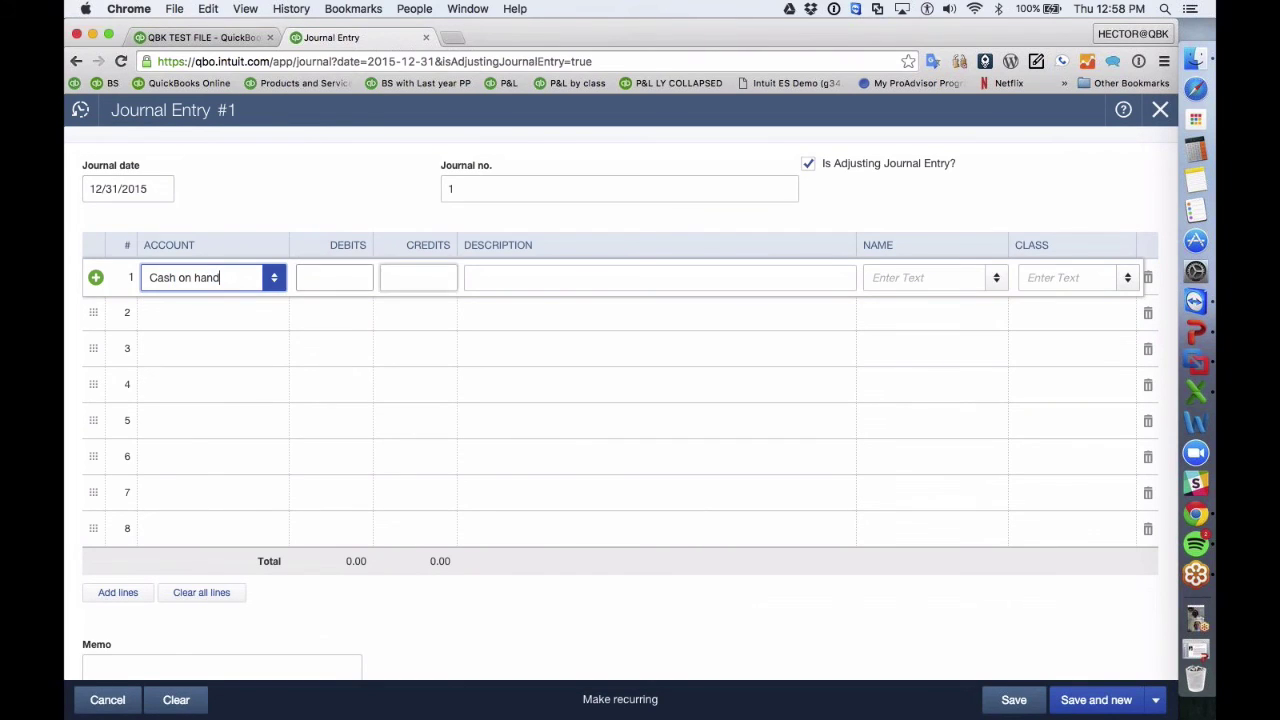
pyautogui.click(432, 277)
pyautogui.write('18,197.00')
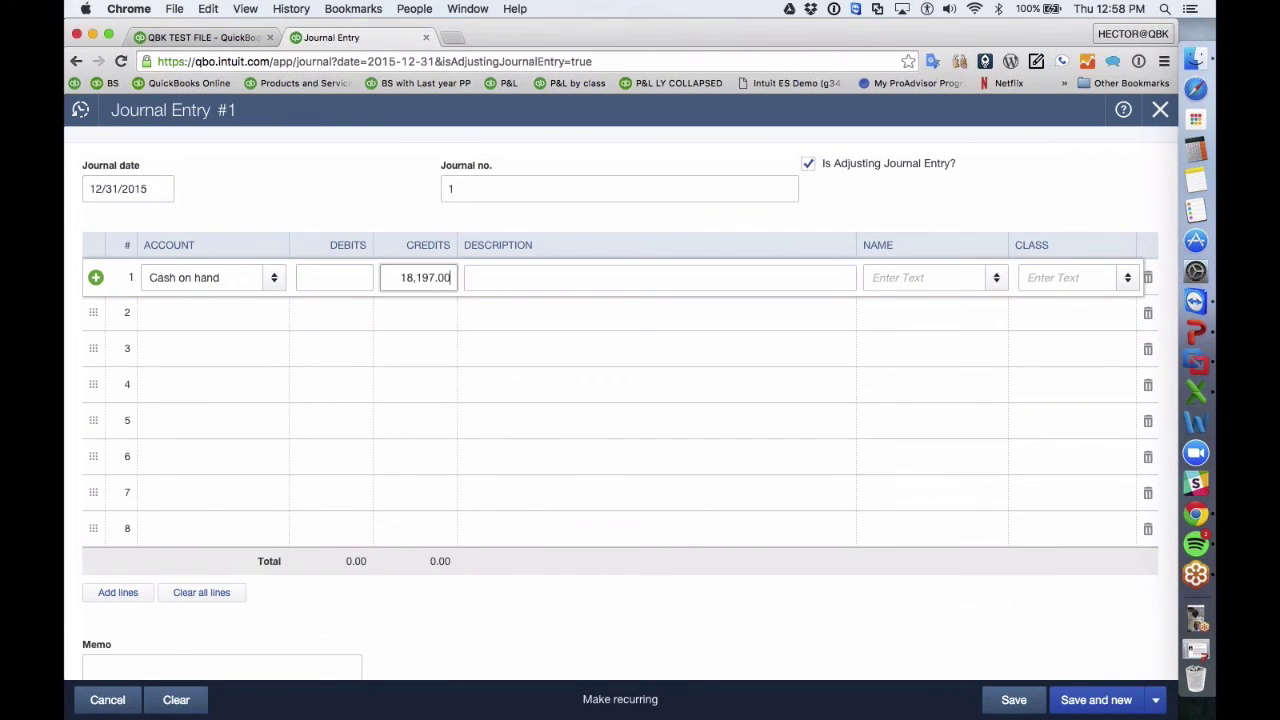
# - Add the Services income account on line 2 of the journal entry with a debit of 18,197.00
pyautogui.click(208, 317)
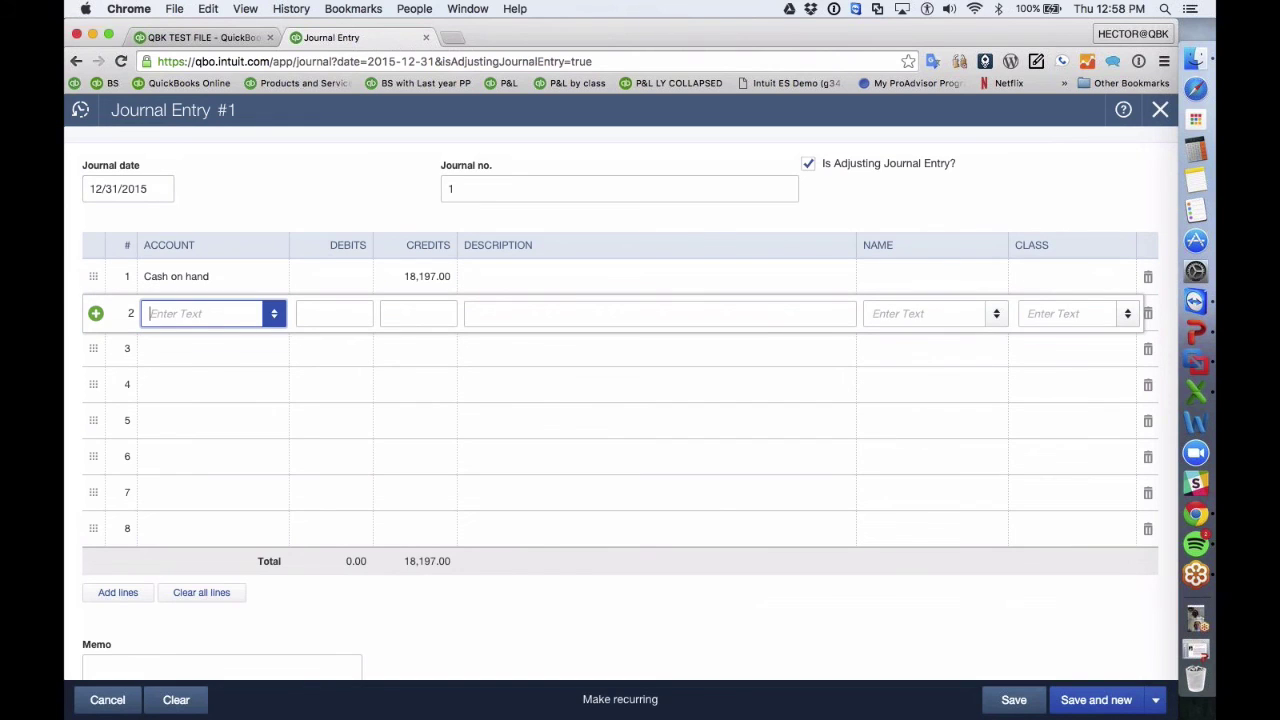
pyautogui.click(270, 316)
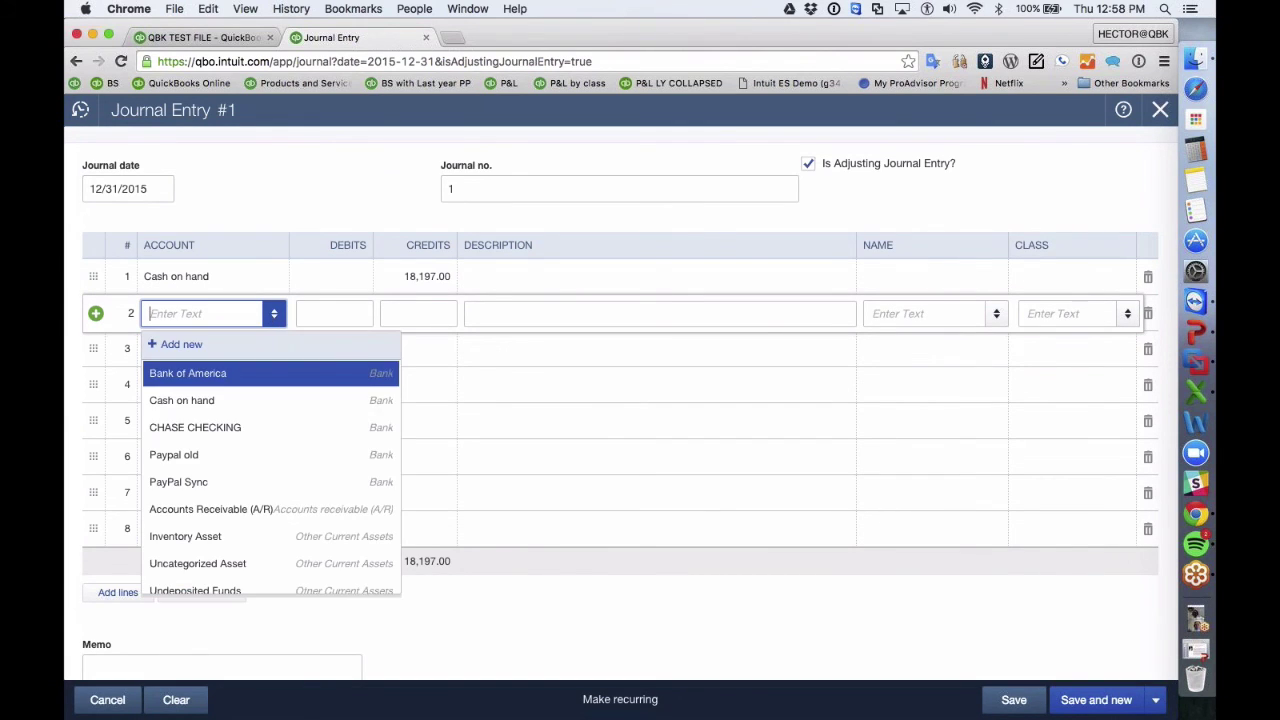
pyautogui.scroll(-5, 281, 441)
pyautogui.scroll(-1, 281, 441)
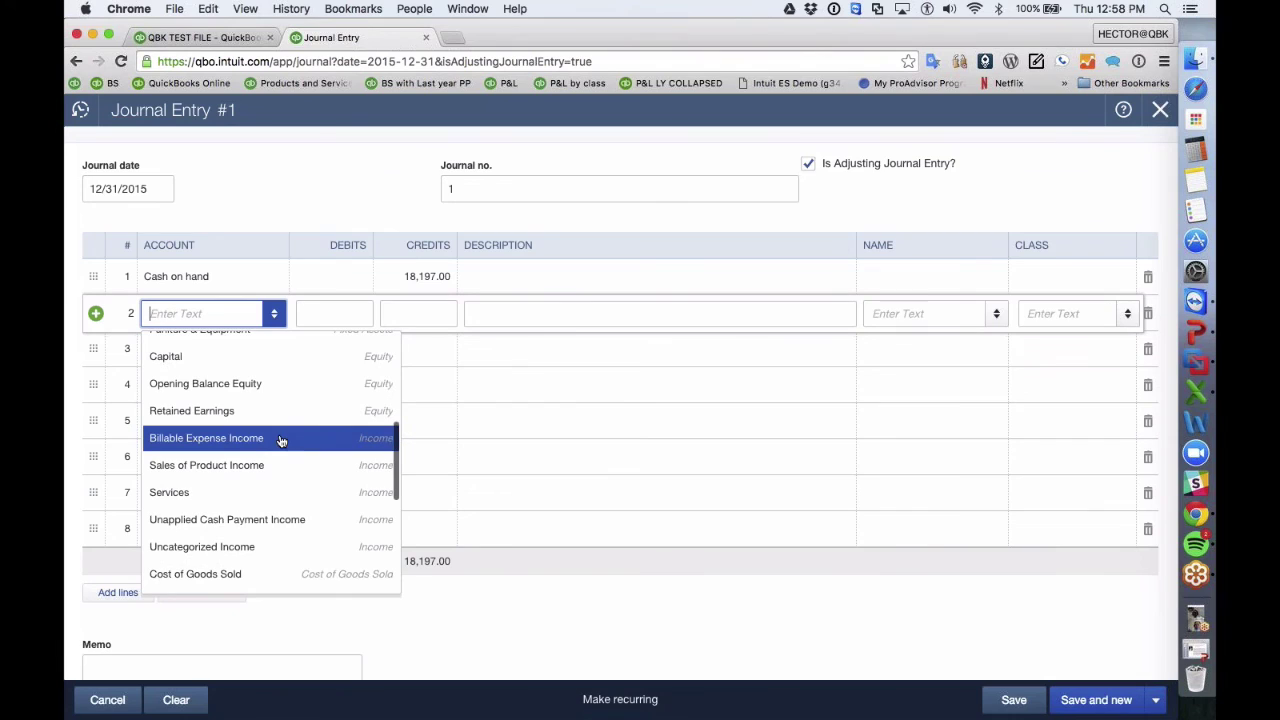
pyautogui.press('Down')
pyautogui.press('Down')
pyautogui.press('Return')
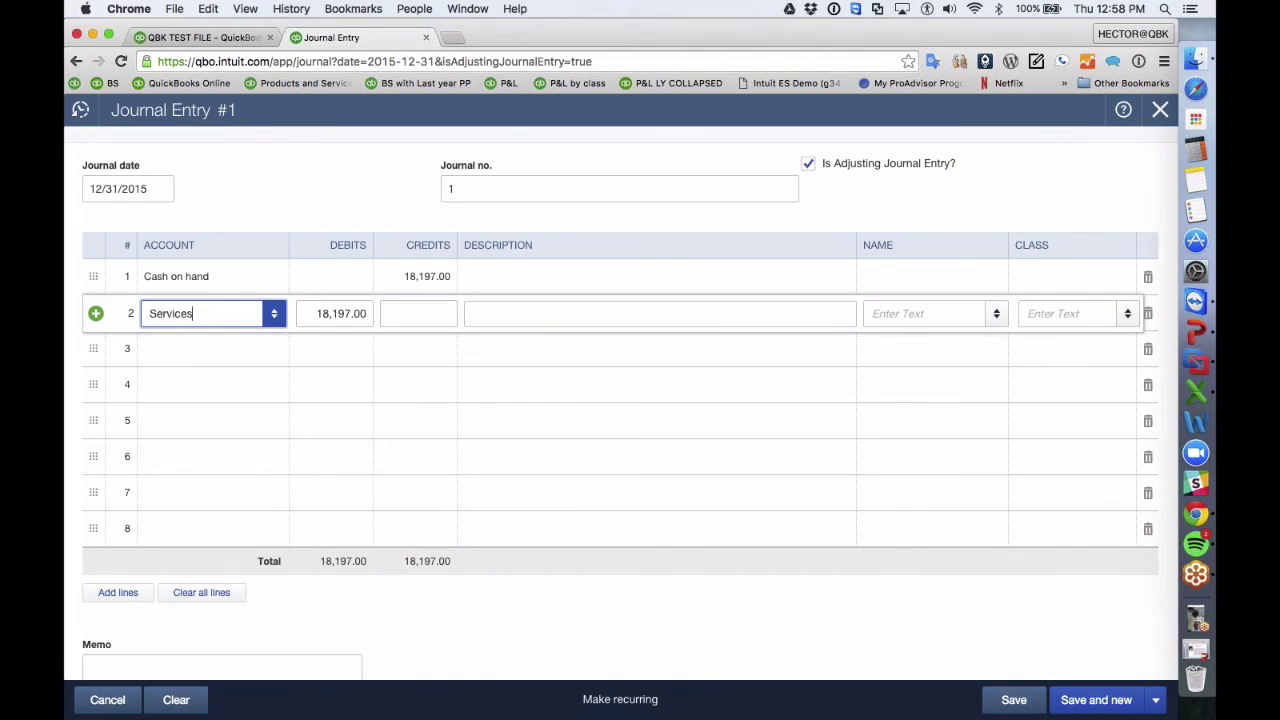
# - Describe the Cash on hand line as "Client said non of the cash deposited here is income.."
pyautogui.click(602, 282)
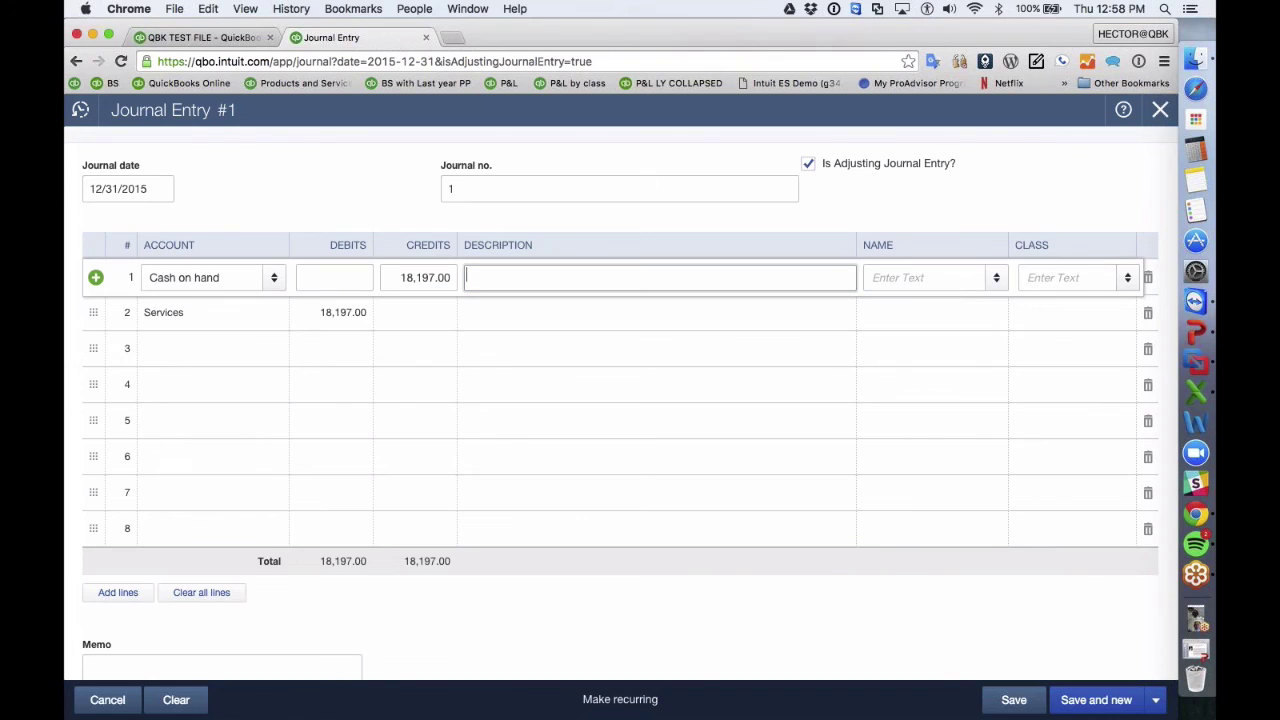
pyautogui.write('Client said nonof the cash de')
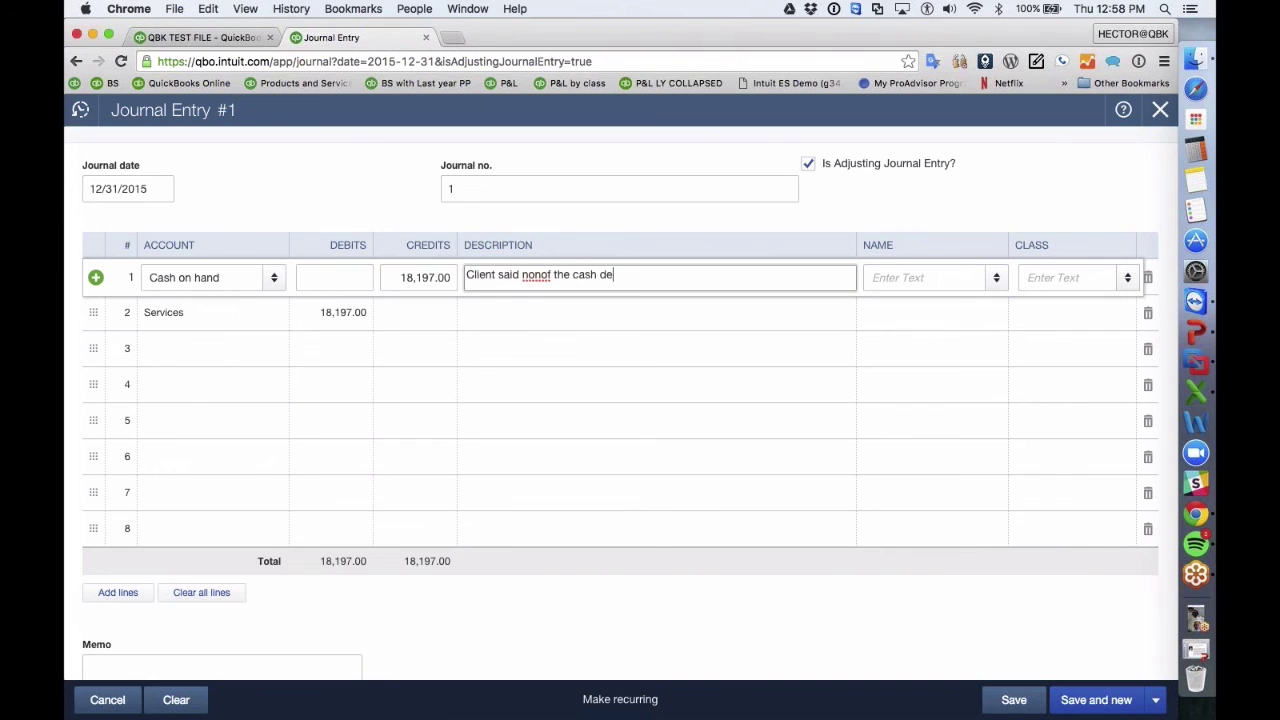
pyautogui.write('pso')
pyautogui.press('BackSpace')
pyautogui.press('BackSpace')
pyautogui.write('osited here is income..')
pyautogui.click(538, 275)
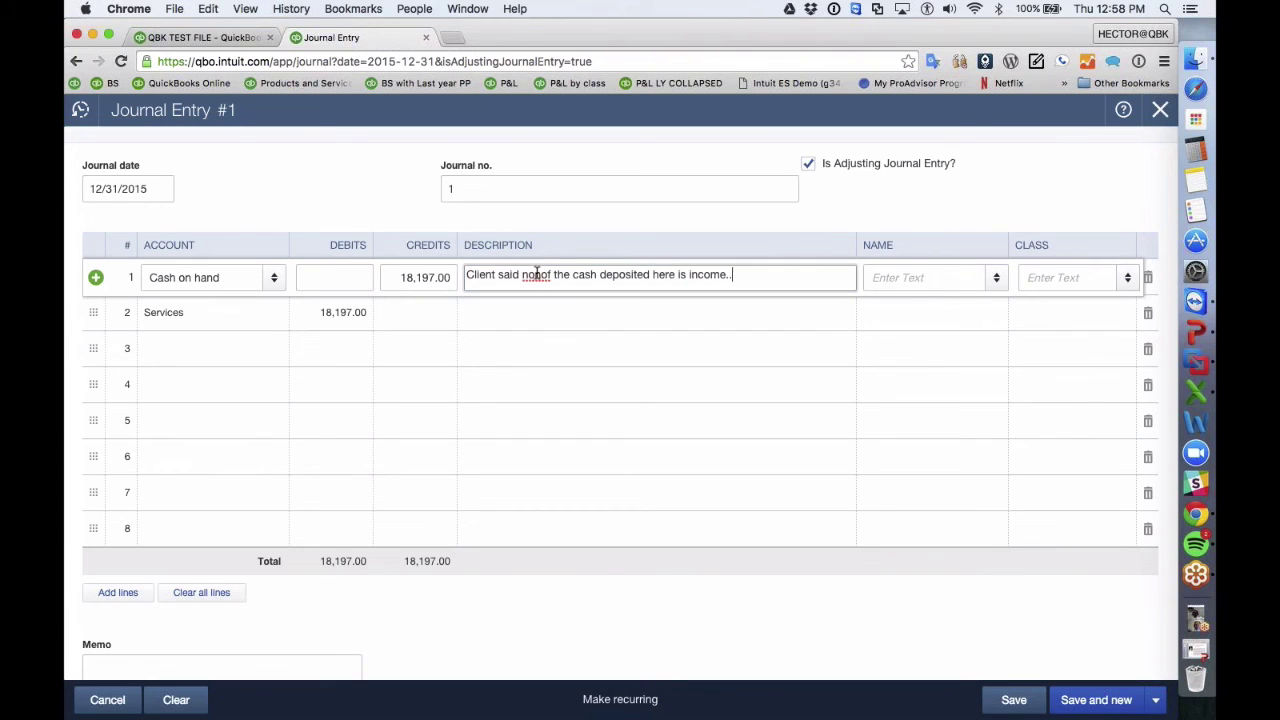
# - Copy the Cash on hand description to the Services line, then save and close the adjusting journal entry
pyautogui.moveTo(720, 283); pyautogui.dragTo(460, 277)
pyautogui.press('cmd+c')
pyautogui.click(660, 313)
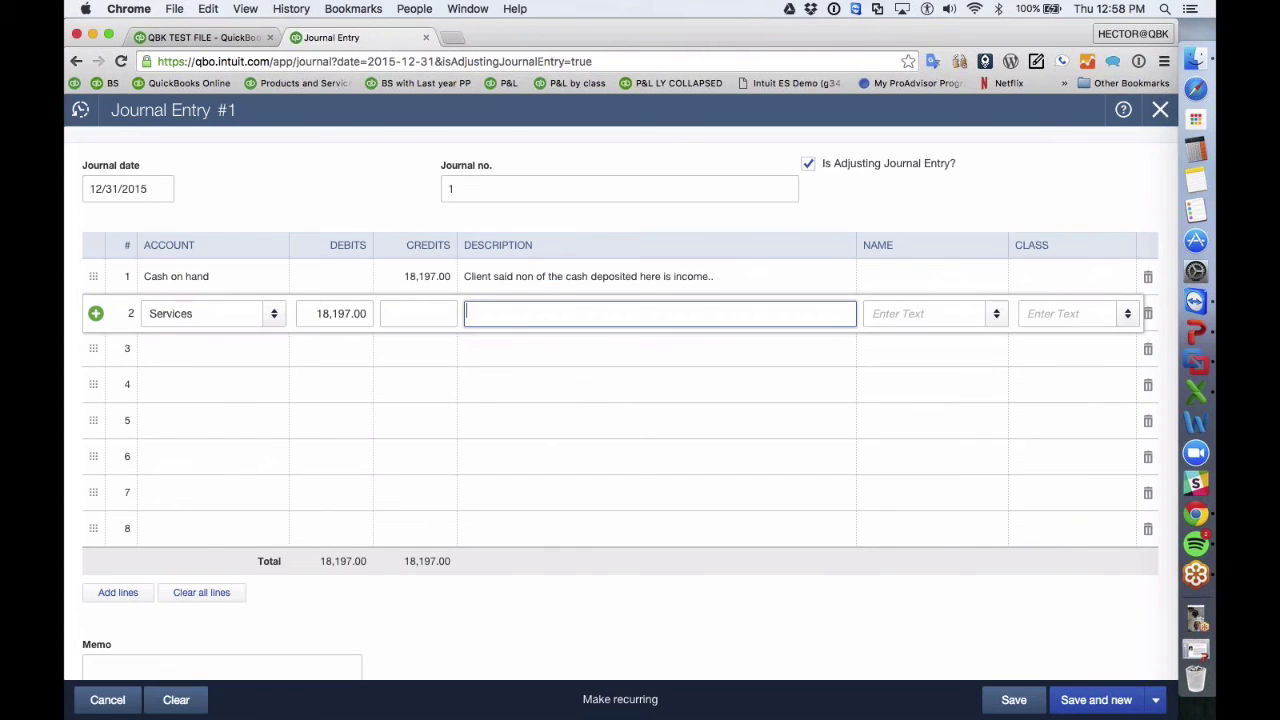
pyautogui.press('super+v')
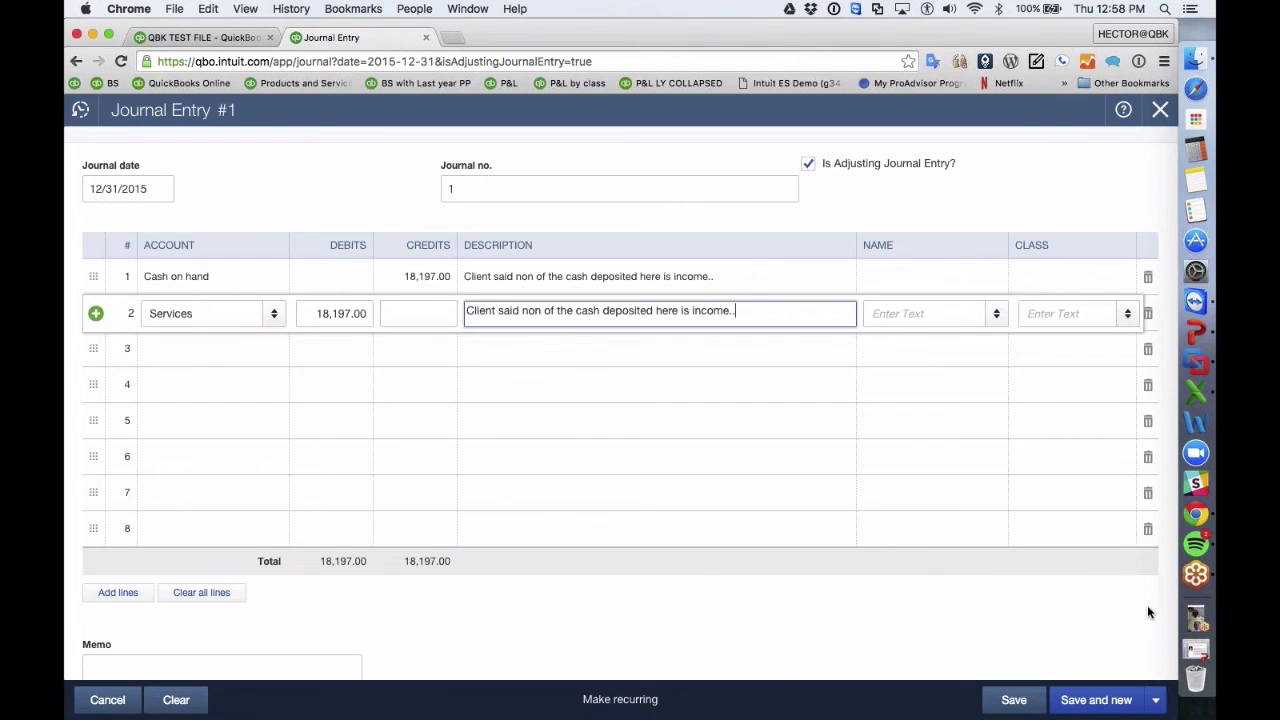
pyautogui.click(1155, 700)
pyautogui.click(1072, 669)
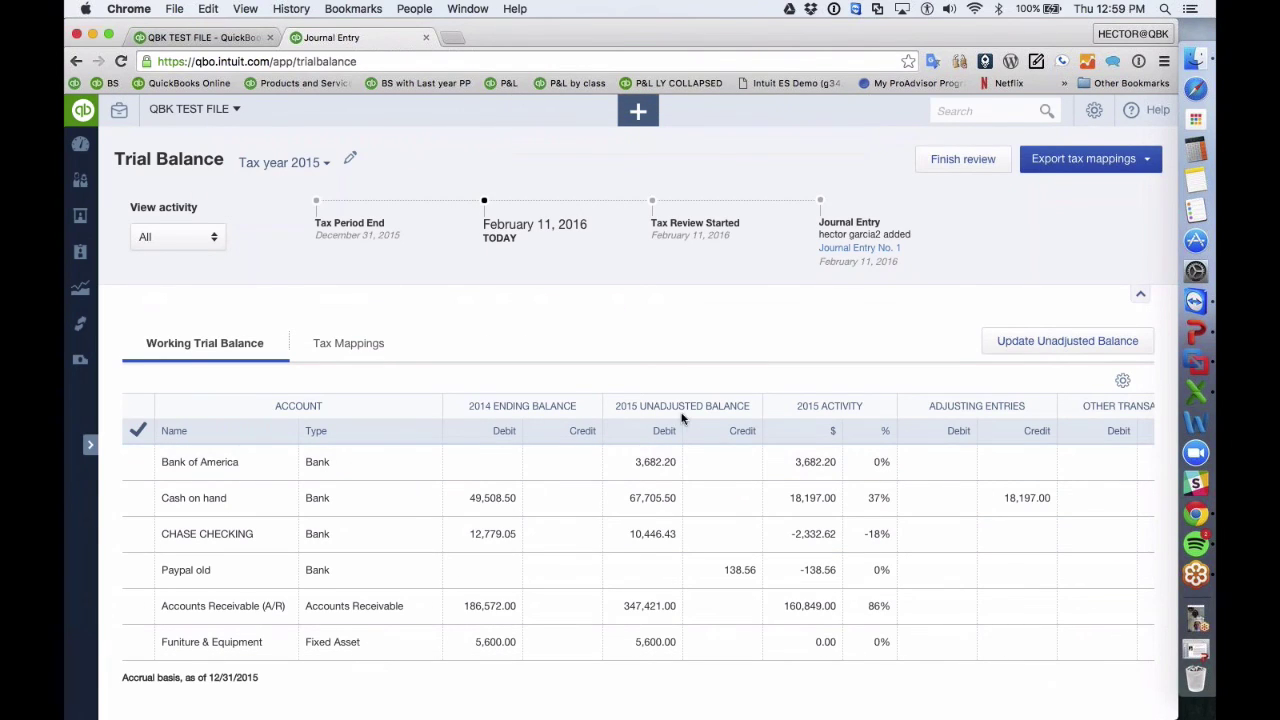
# - Check the Adjusting Entries and Adjusted Balance columns of the working trial balance for the Cash on hand and Services rows
pyautogui.hscroll(3, 817, 481)
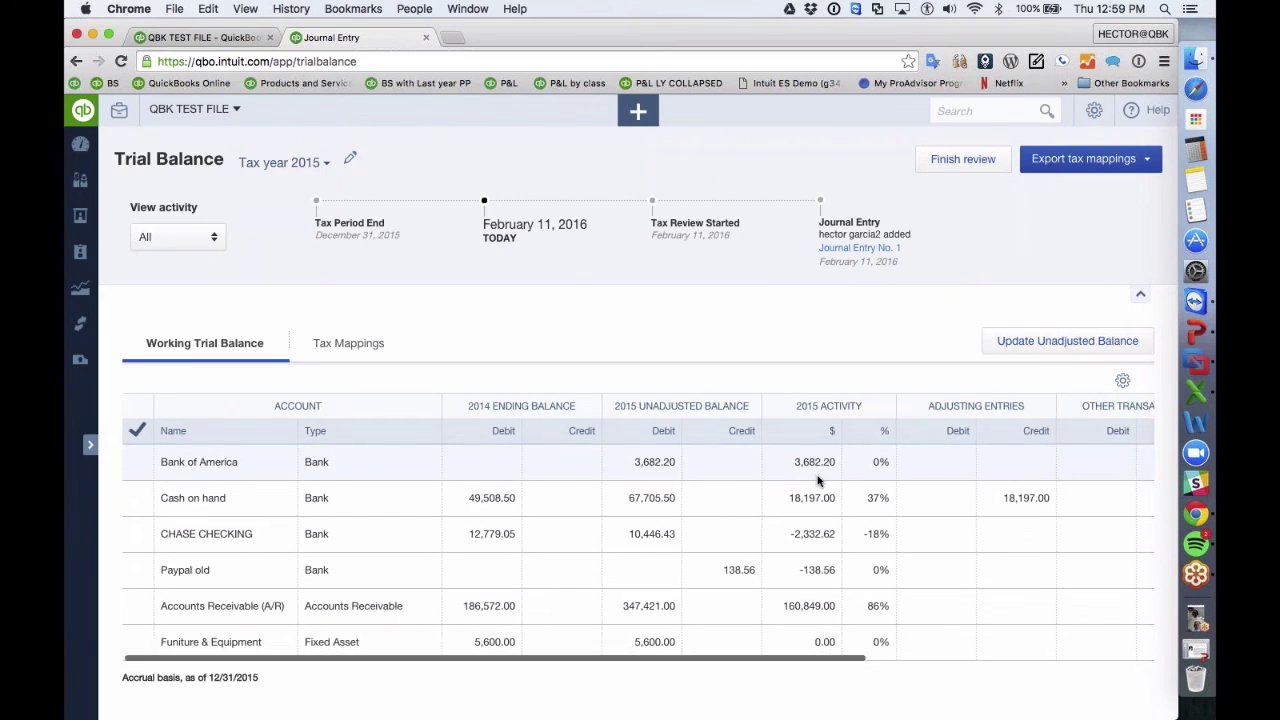
pyautogui.hscroll(3, 817, 481)
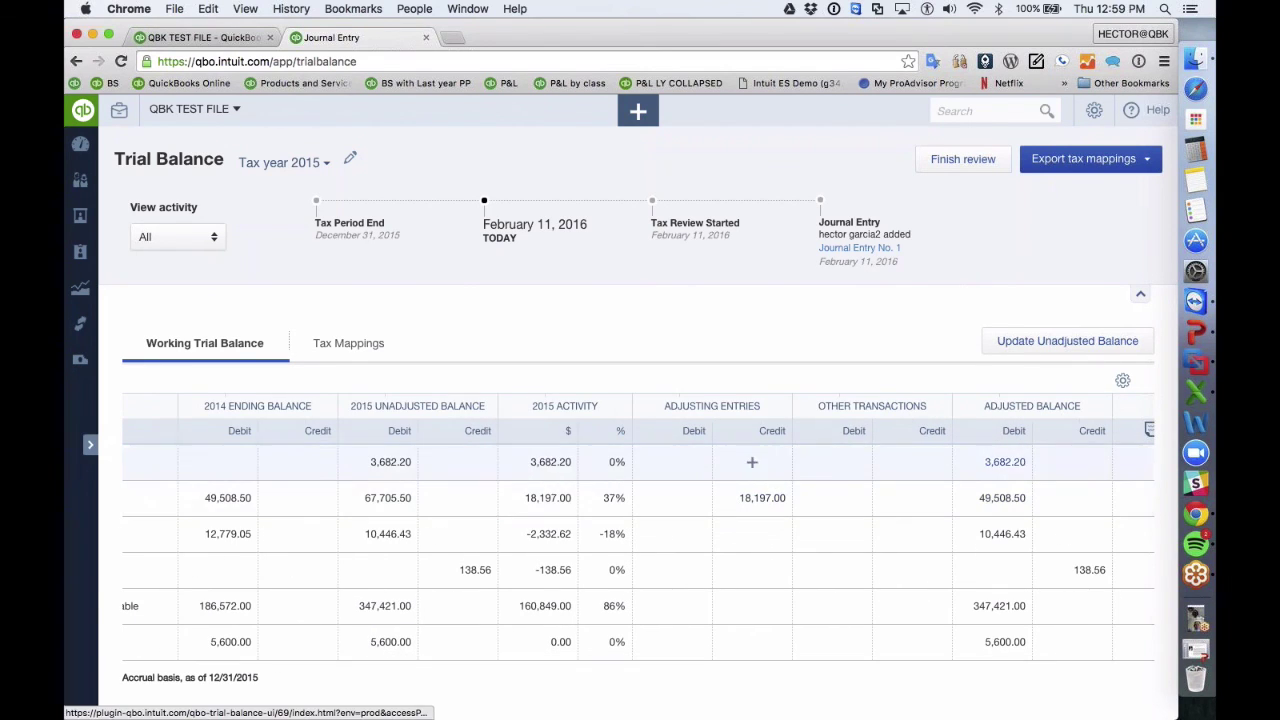
pyautogui.scroll(-5, 745, 515)
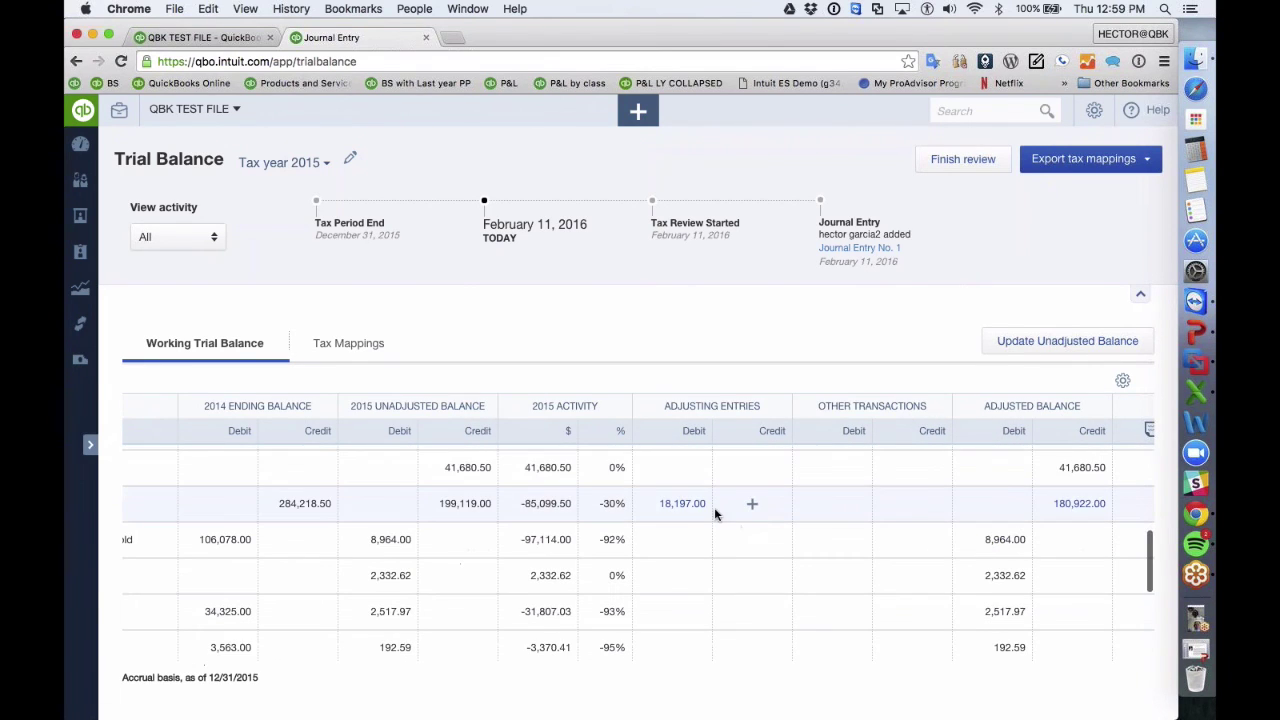
pyautogui.scroll(4, 740, 508)
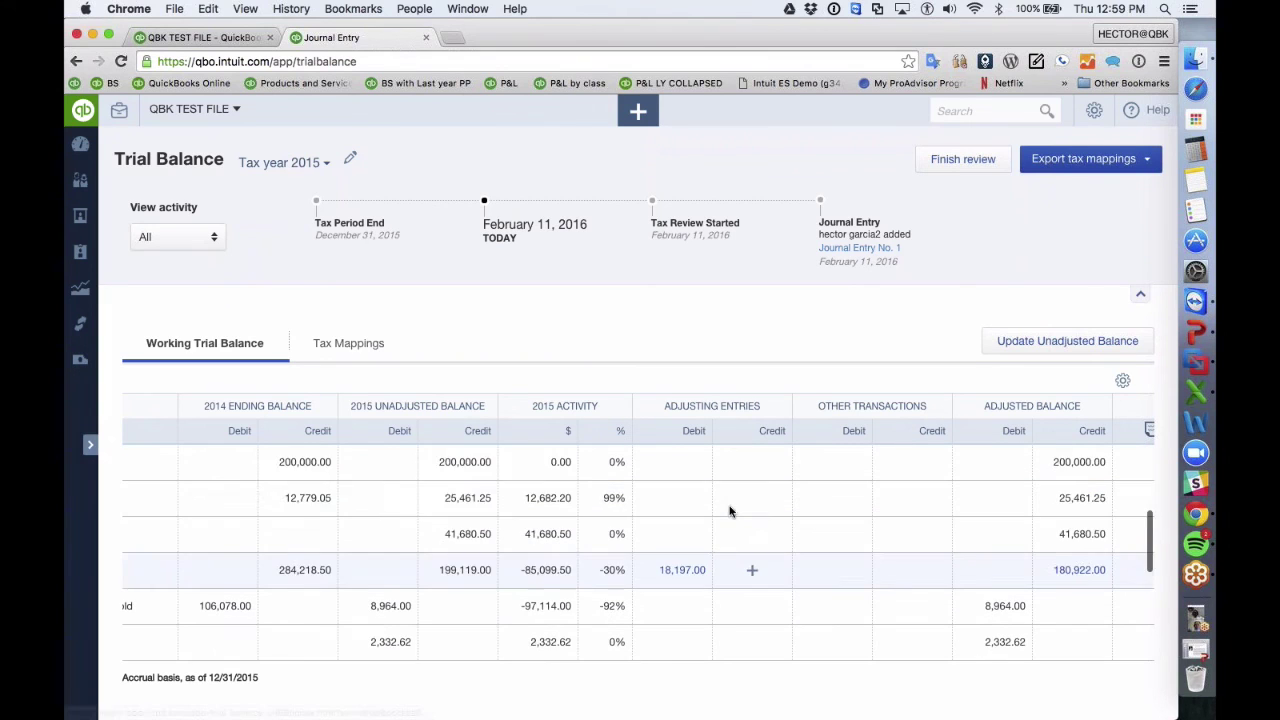
# - Review the Adjusting Entries column of the working trial balance around the Cash on hand row and the accounts below it
pyautogui.hscroll(2, 947, 503)
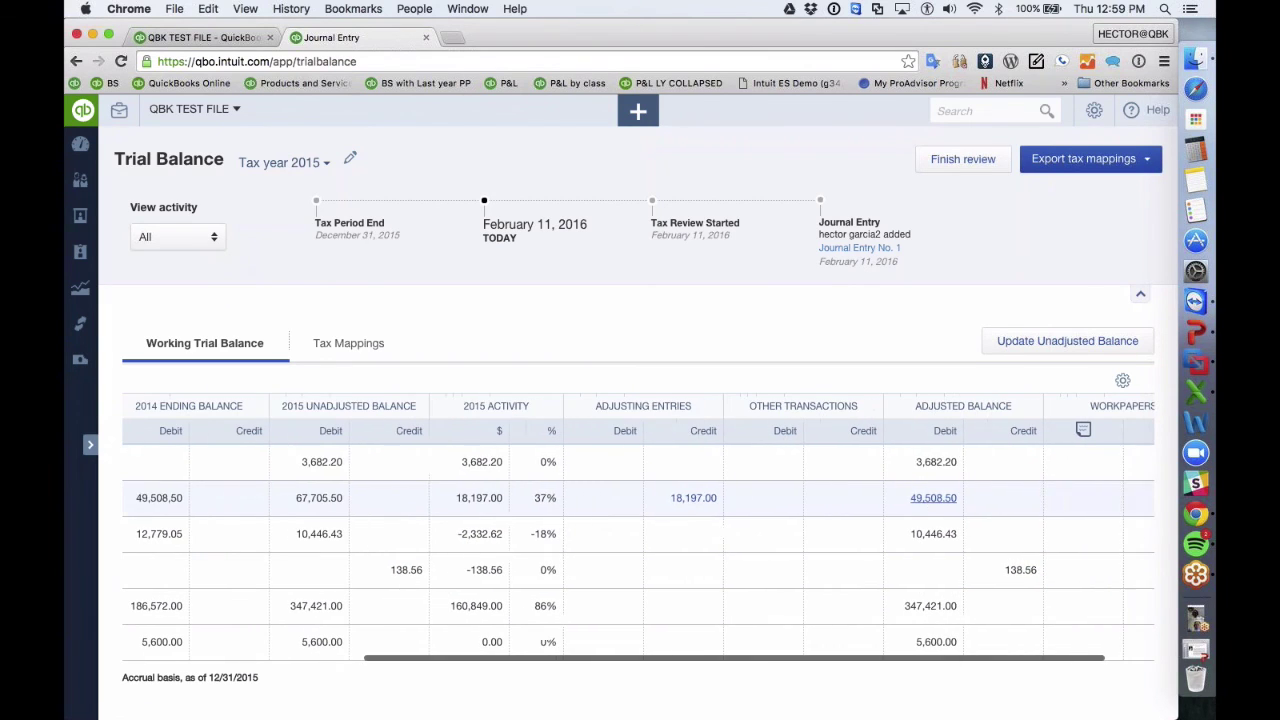
pyautogui.scroll(-1, 990, 518)
pyautogui.scroll(1, 990, 518)
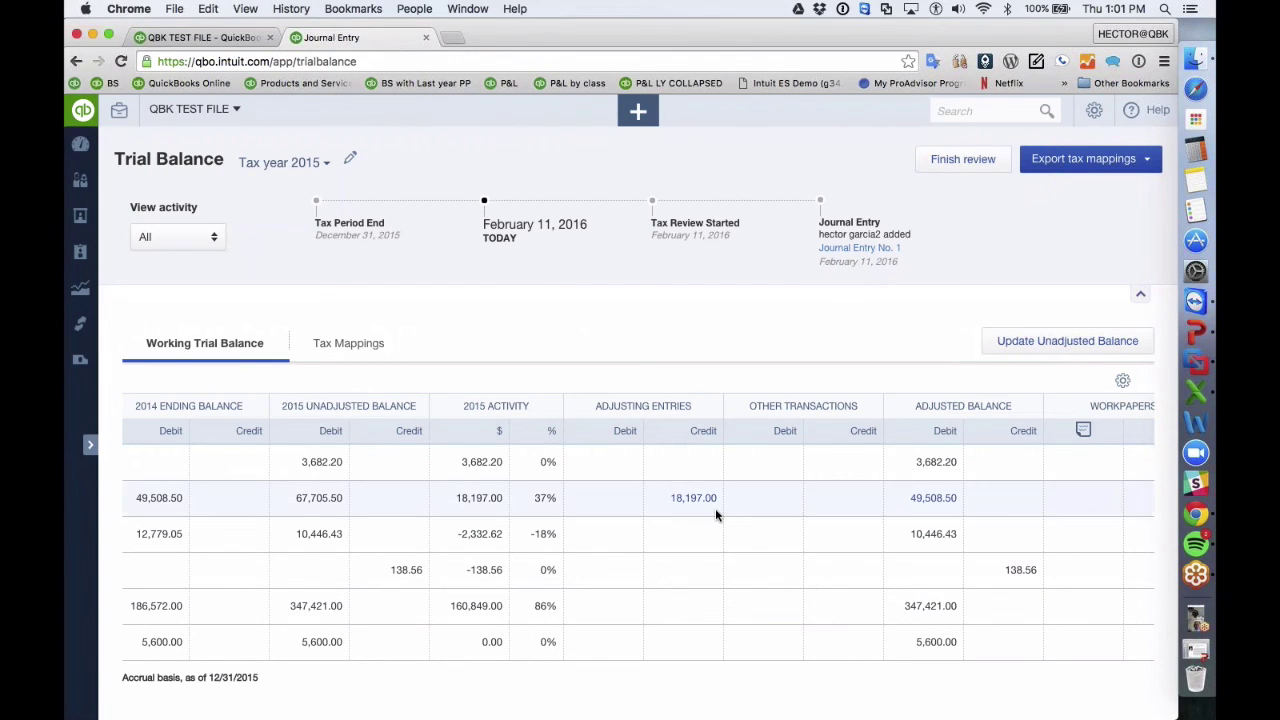
pyautogui.scroll(-1, 684, 515)
pyautogui.scroll(-1, 682, 516)
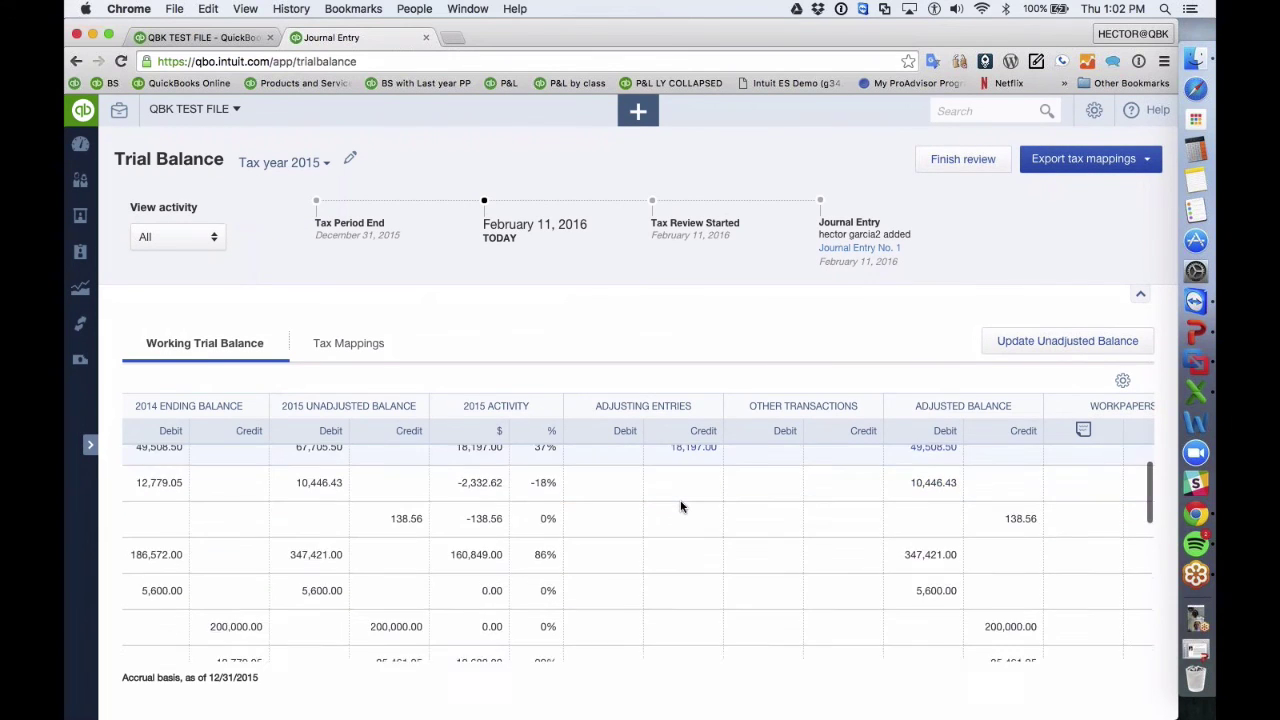
pyautogui.scroll(2, 682, 516)
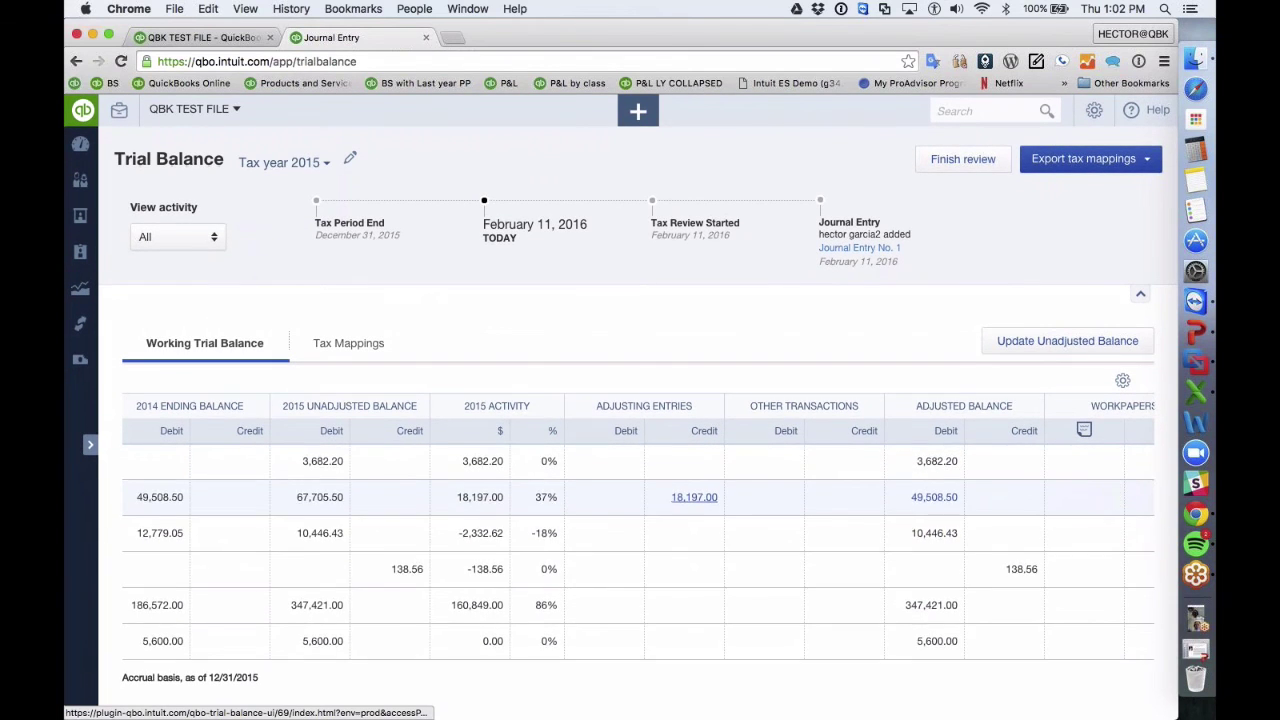
pyautogui.scroll(-5, 684, 510)
pyautogui.scroll(3, 684, 510)
pyautogui.scroll(2, 690, 505)
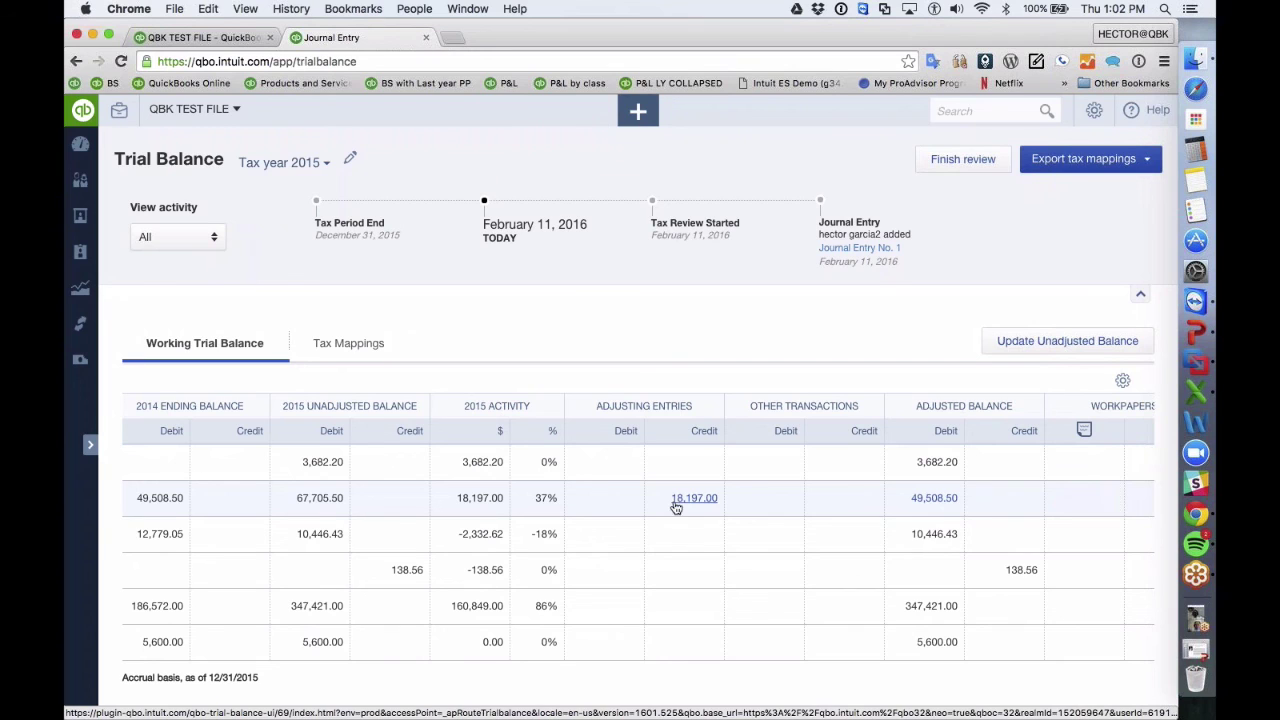
# - Start a new bill for the vendor Intuit Payment Solutions
pyautogui.click(639, 108)
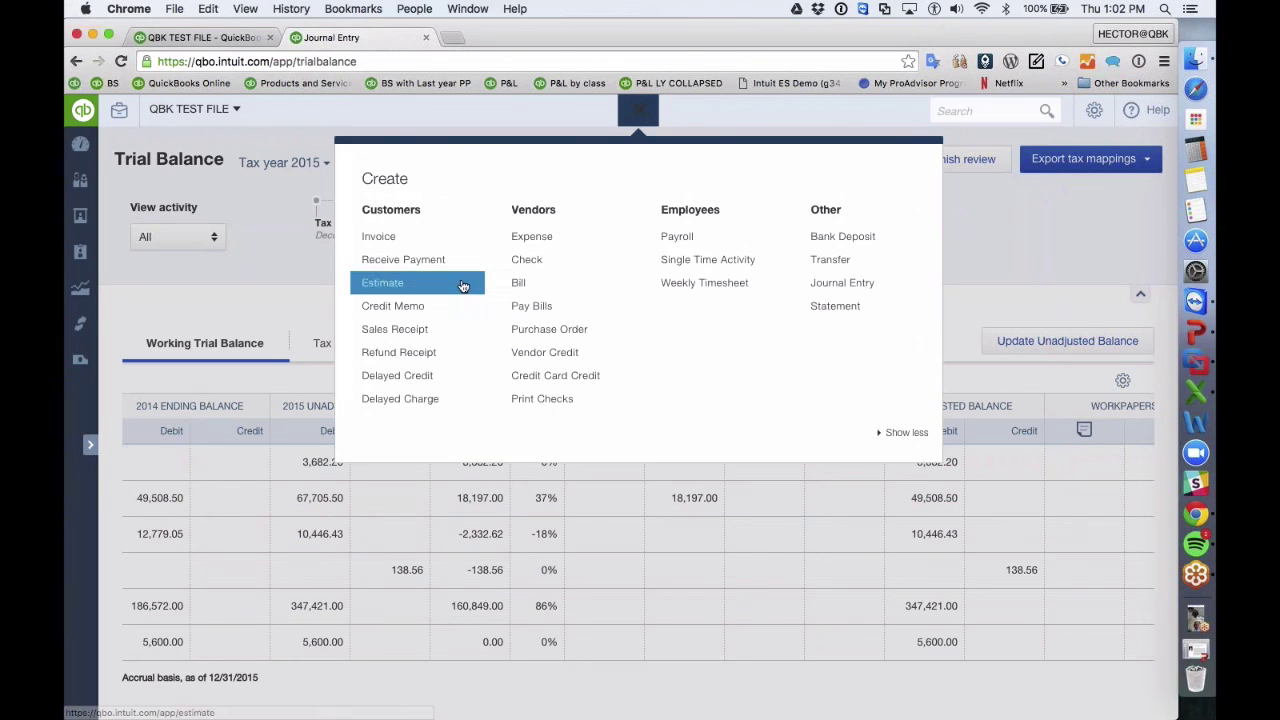
pyautogui.click(531, 287)
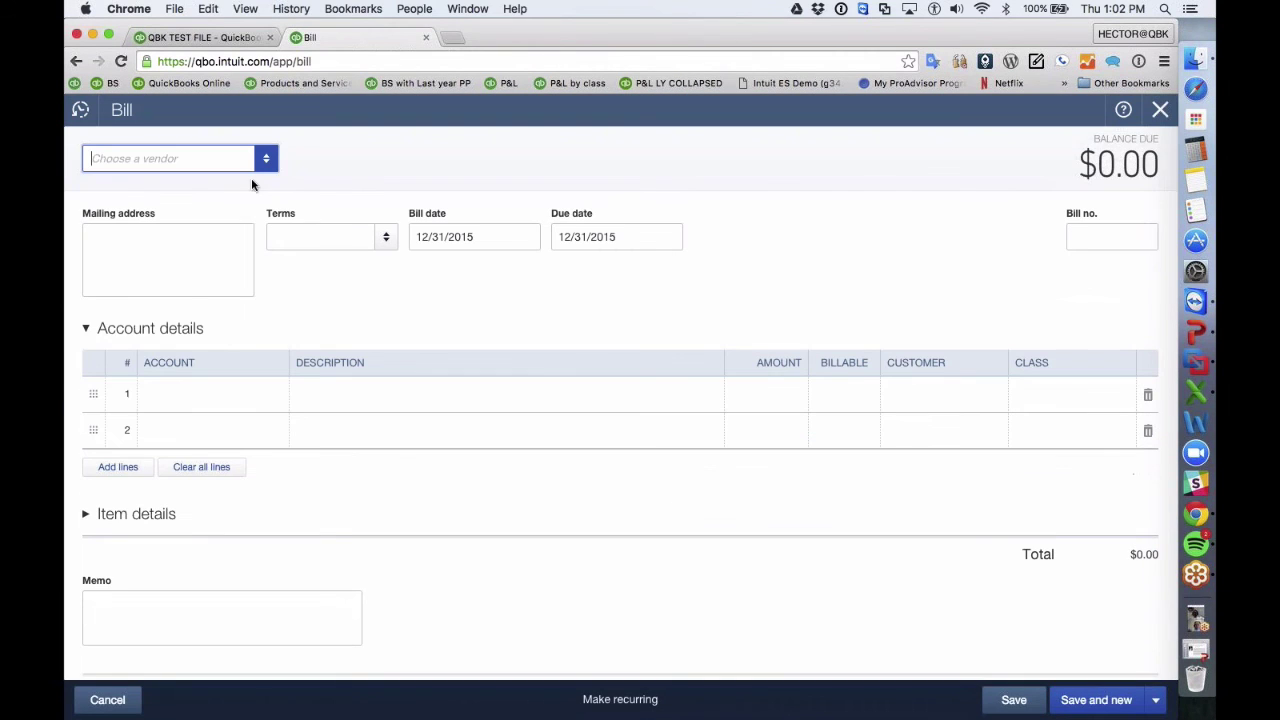
pyautogui.click(143, 247)
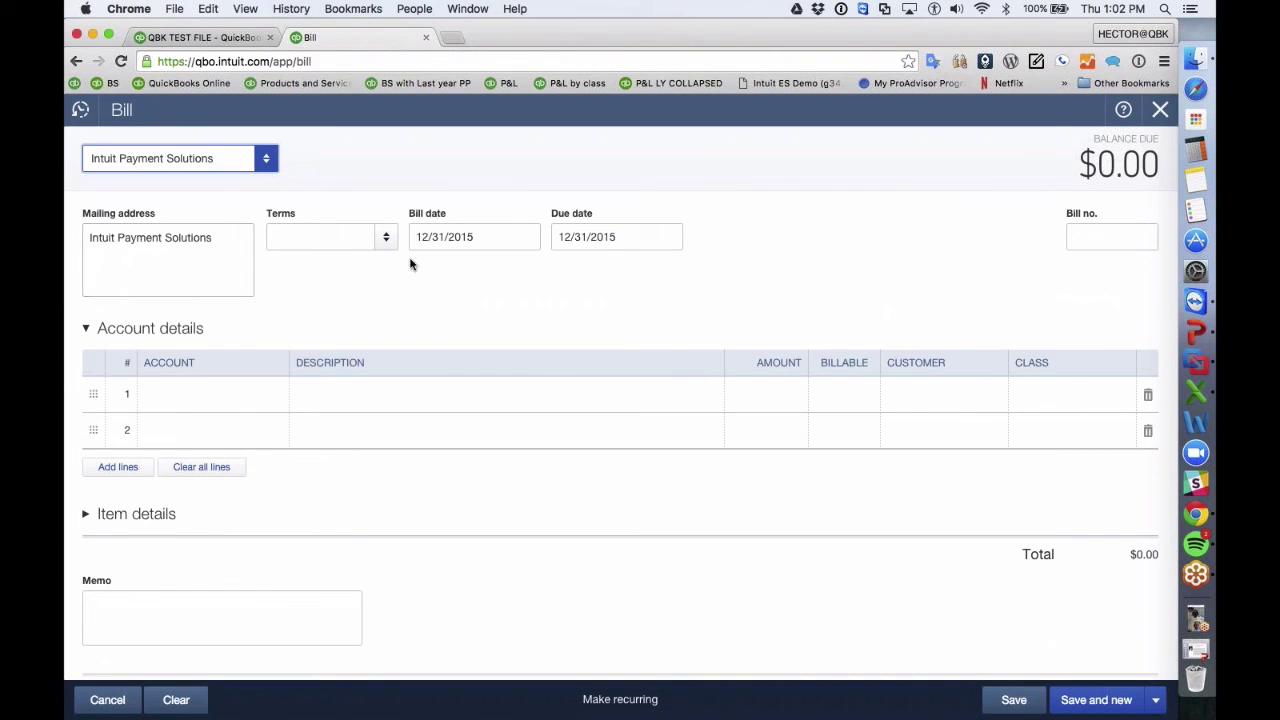
# - Enter a Marketing expense of 400.00 on line 1 of the bill, then save and close it
pyautogui.click(205, 394)
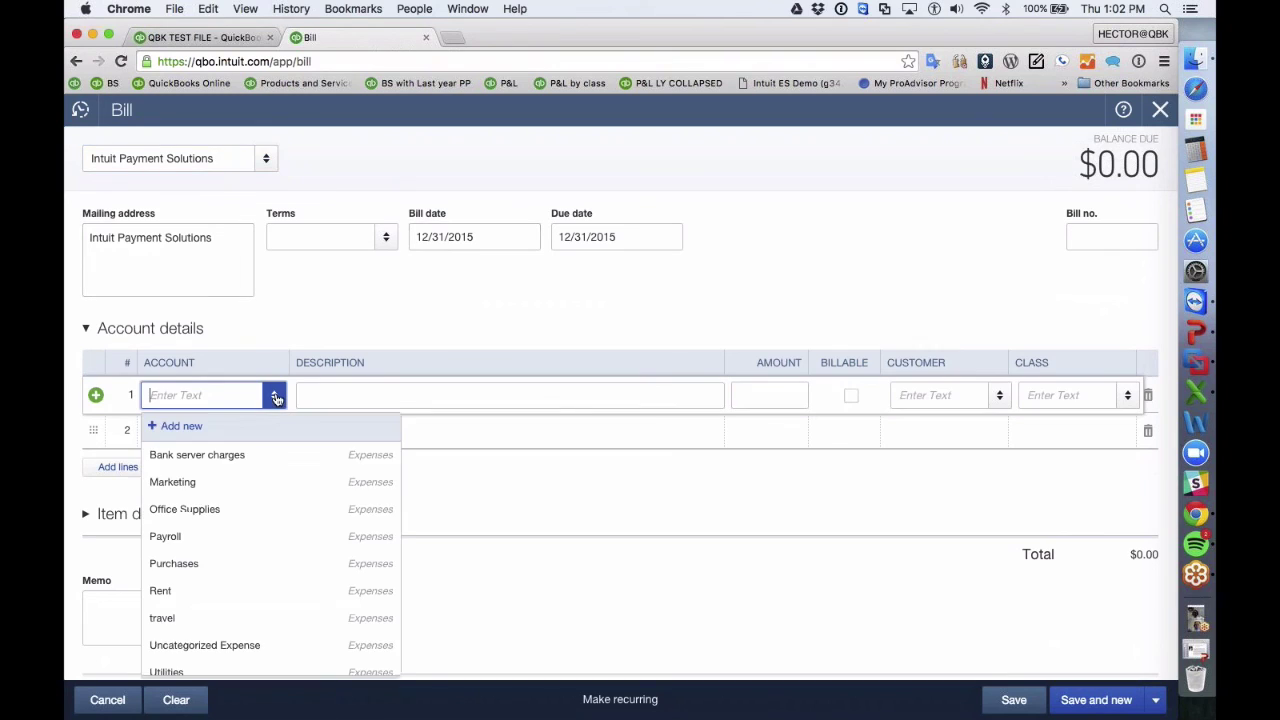
pyautogui.click(190, 481)
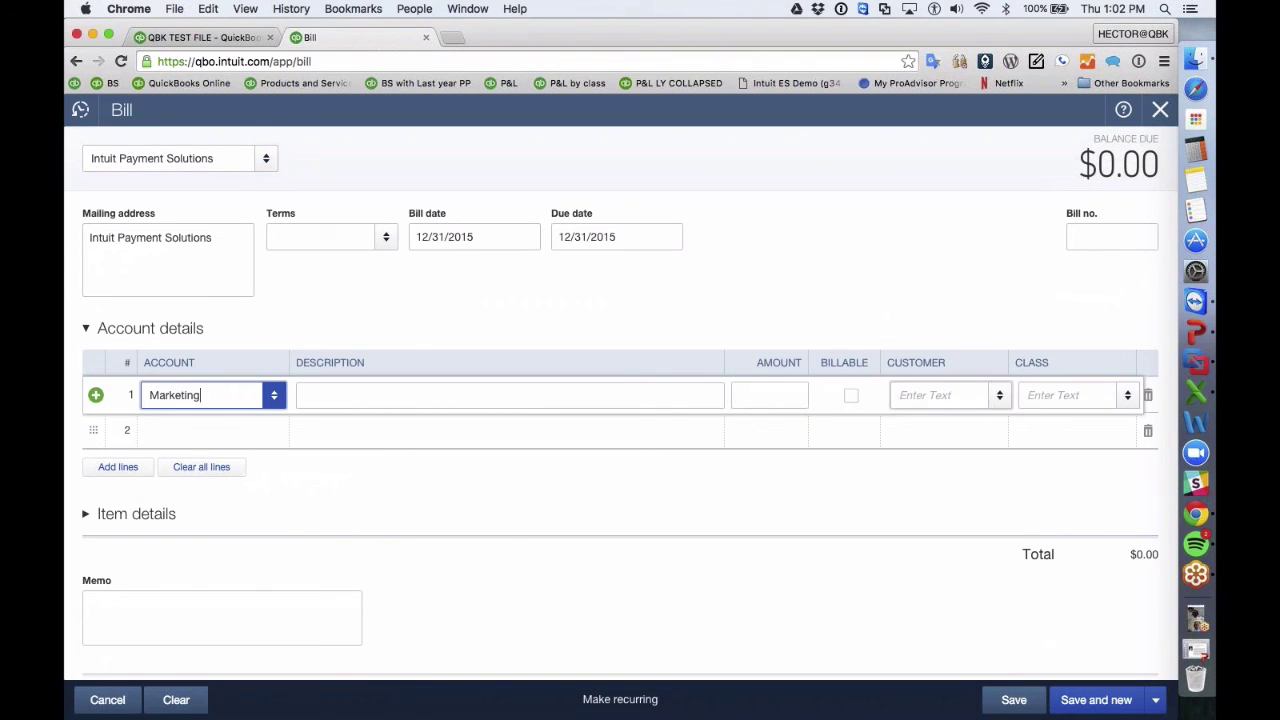
pyautogui.click(773, 391)
pyautogui.write('400')
pyautogui.press('Tab')
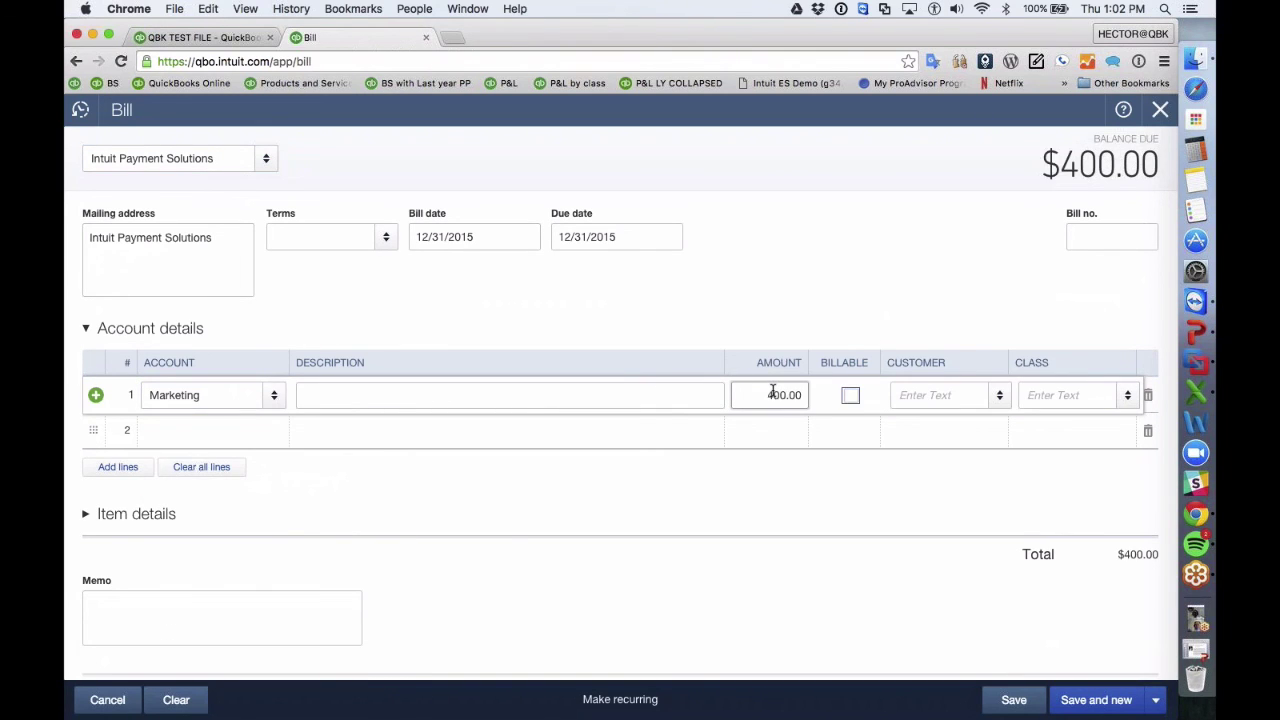
pyautogui.click(470, 237)
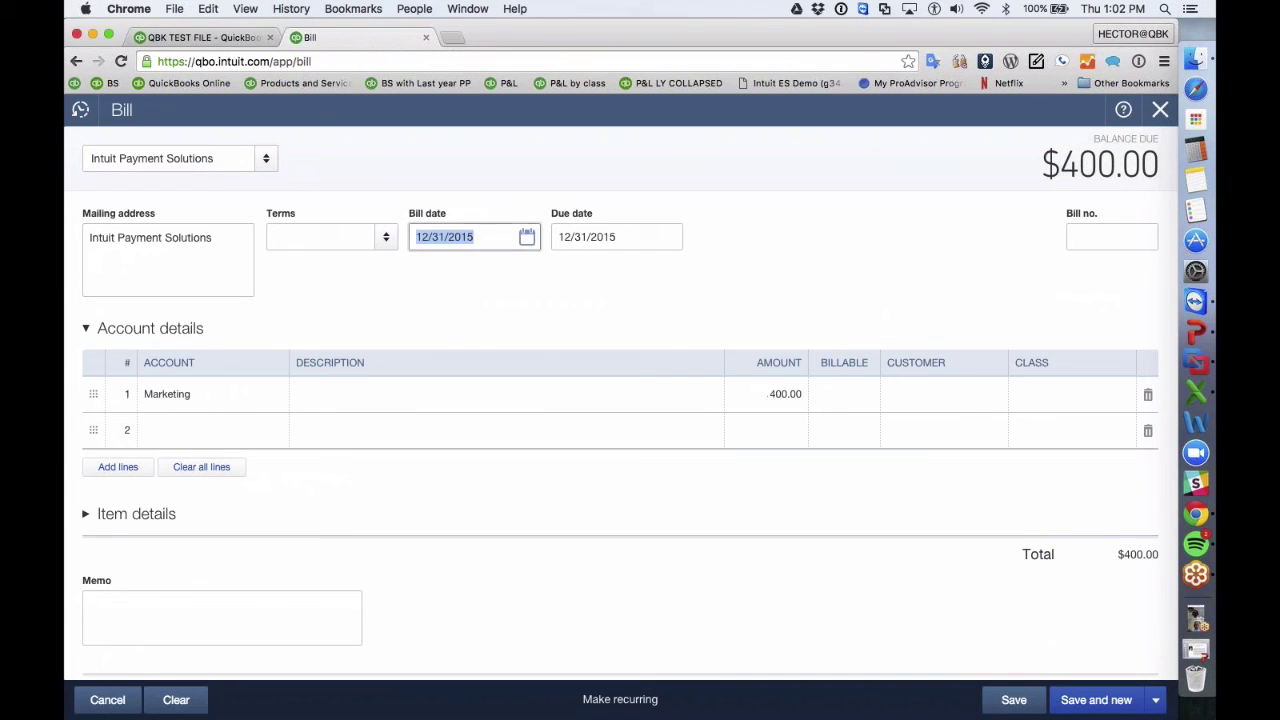
pyautogui.click(1155, 700)
pyautogui.click(1086, 671)
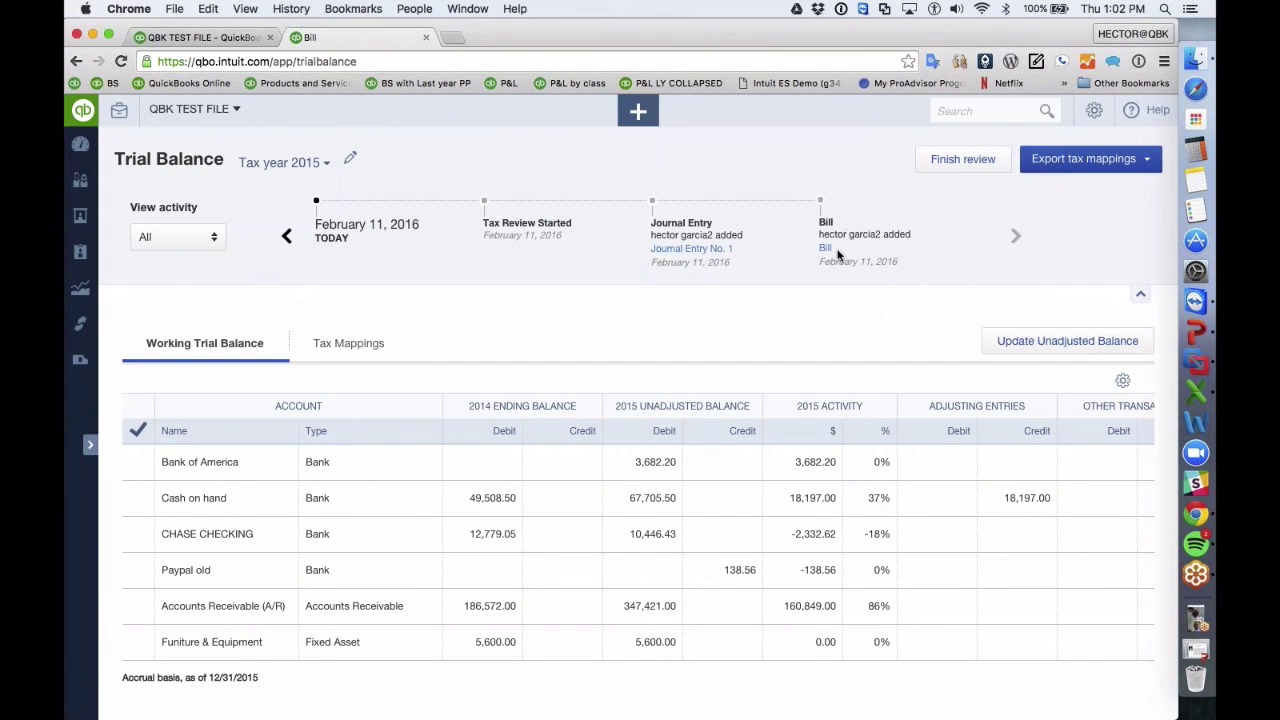
# - Update the unadjusted balance to absorb the entries under Other Transactions, and check the Accounts Payable row
pyautogui.hscroll(5, 886, 466)
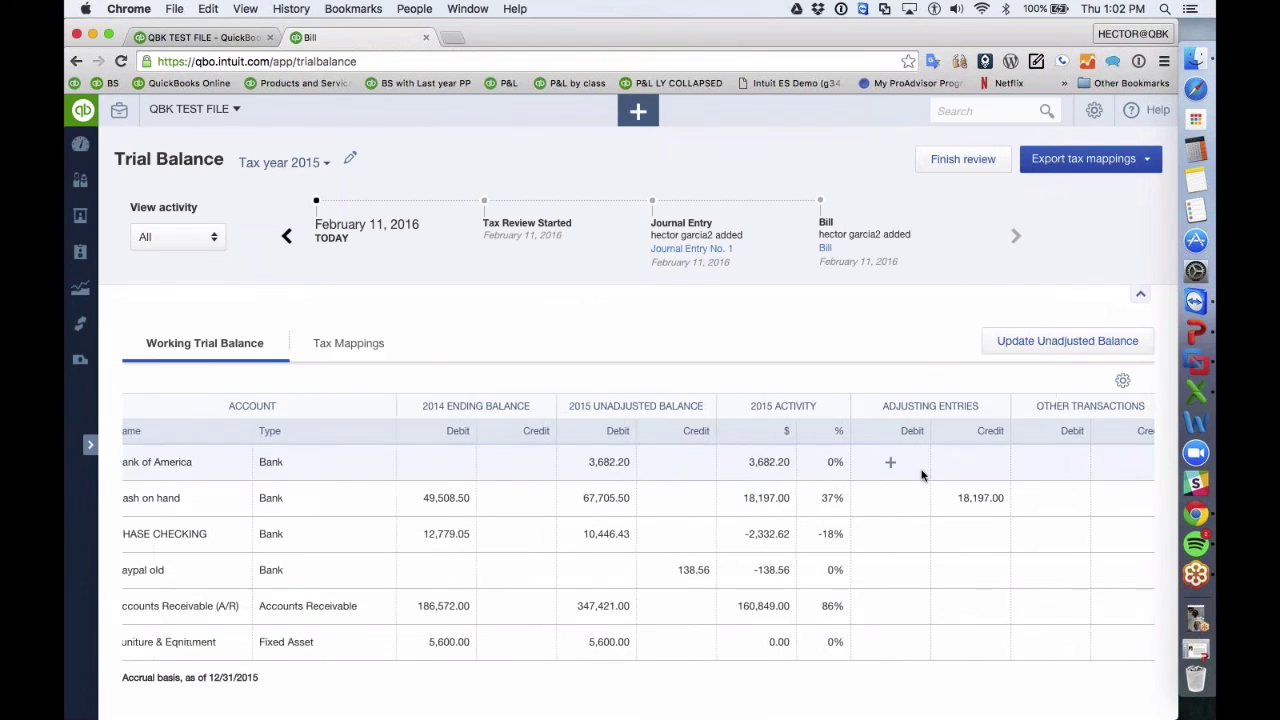
pyautogui.scroll(-5, 922, 476)
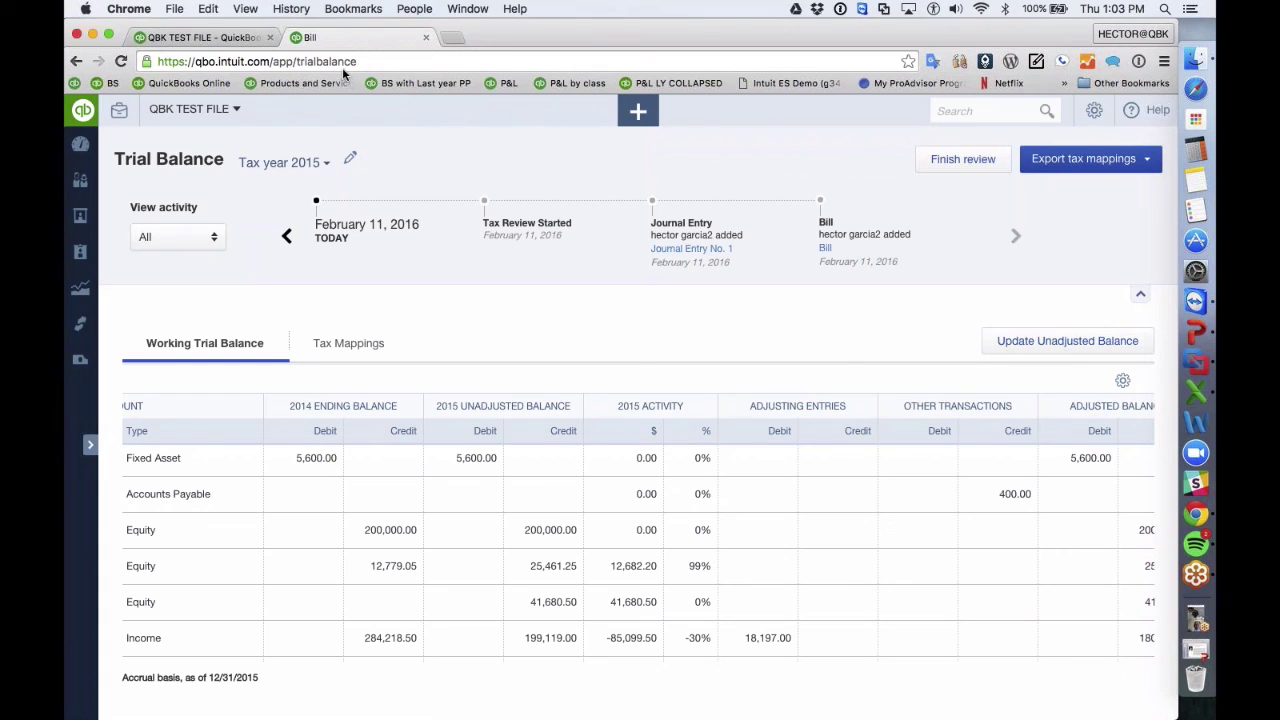
pyautogui.click(1047, 346)
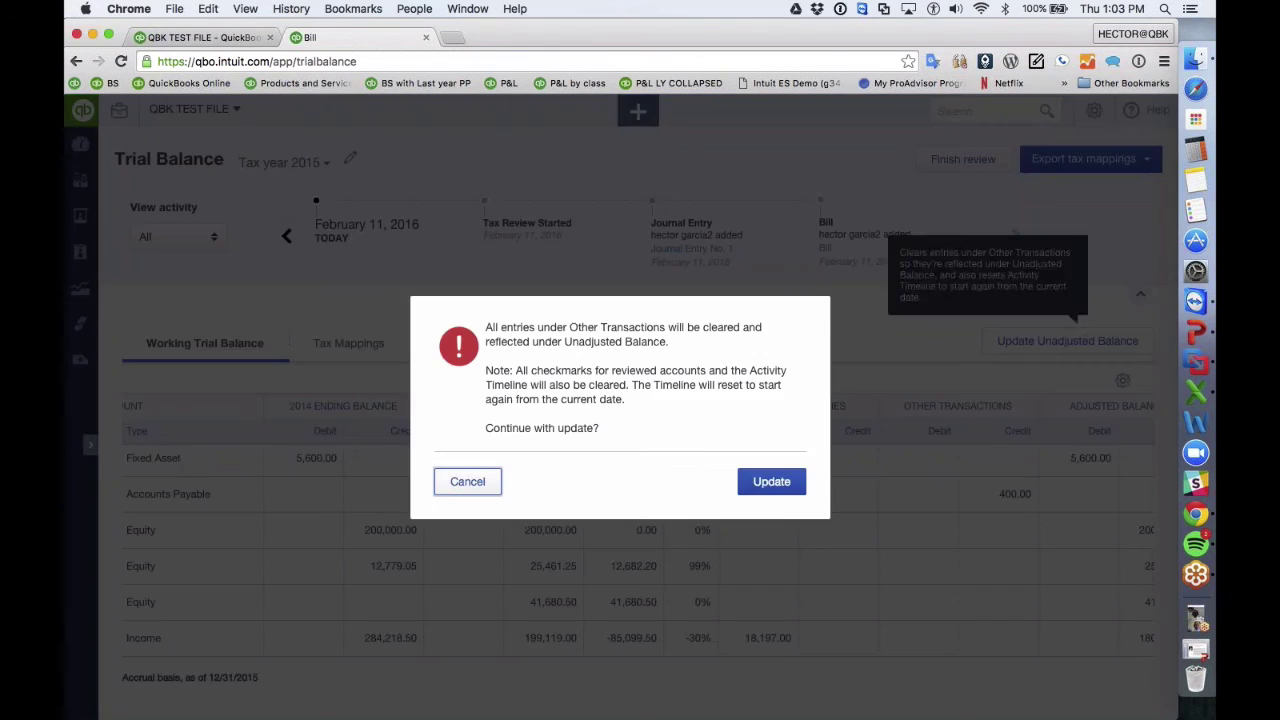
pyautogui.click(770, 481)
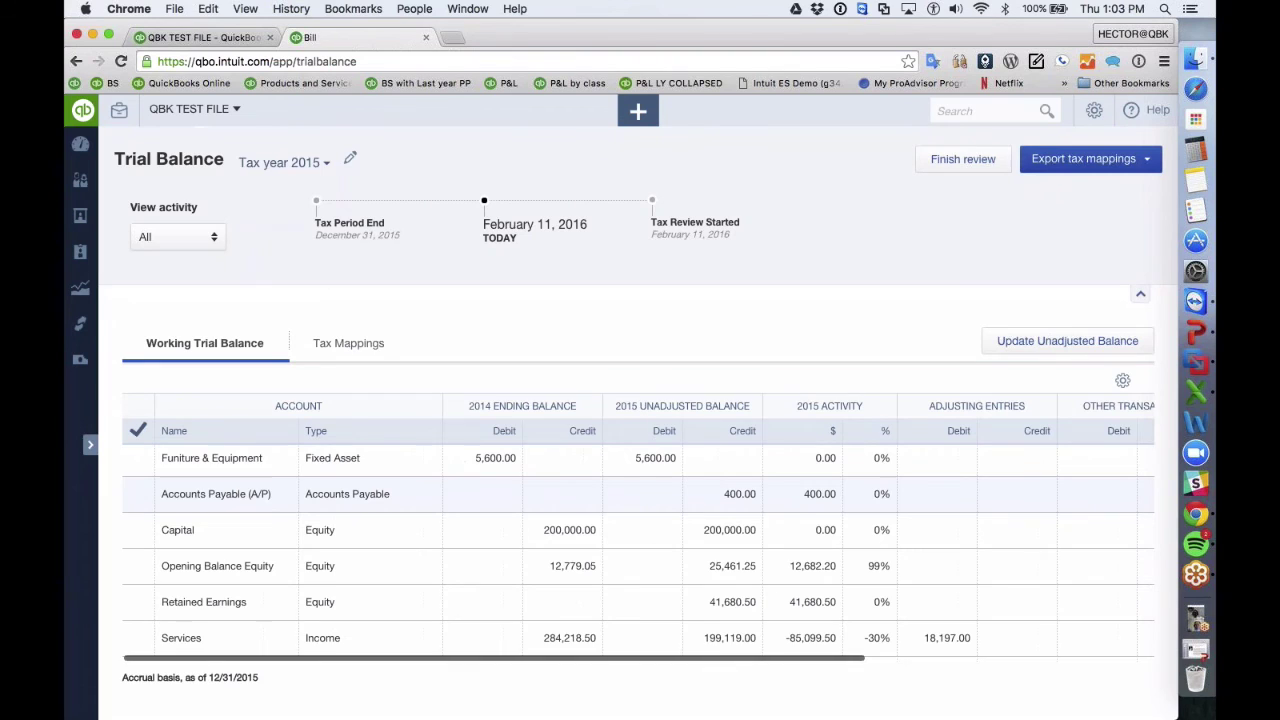
pyautogui.hscroll(5, 757, 494)
pyautogui.hscroll(1, 663, 525)
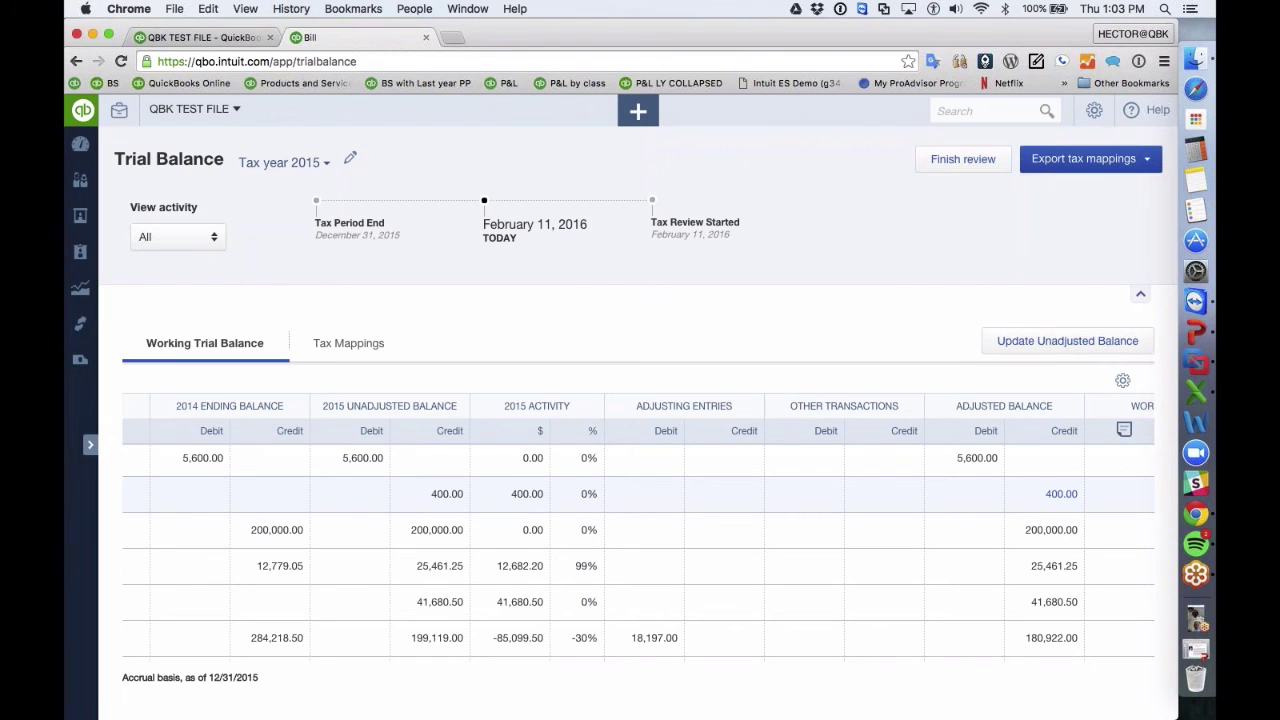
# - Add the workpaper note "Client said non of the cash deposited here is income.." to the Bank of America row
pyautogui.hscroll(3, 779, 478)
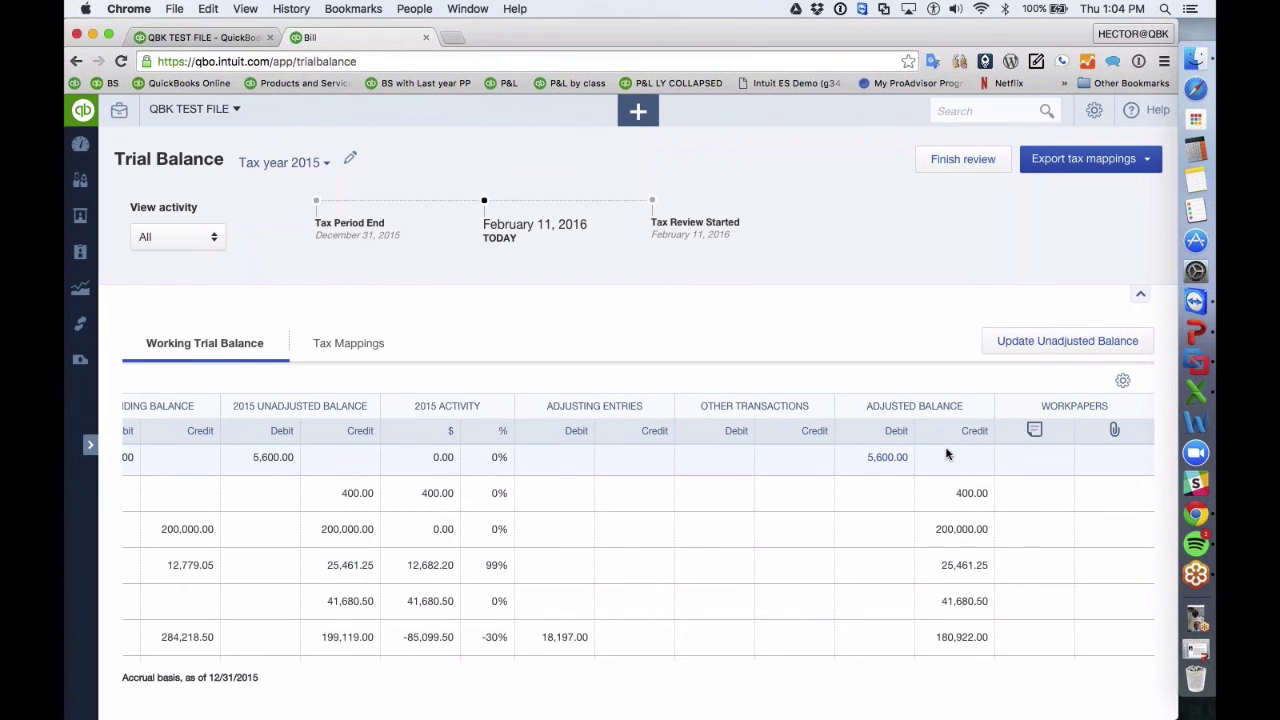
pyautogui.scroll(-5, 947, 455)
pyautogui.scroll(5, 947, 455)
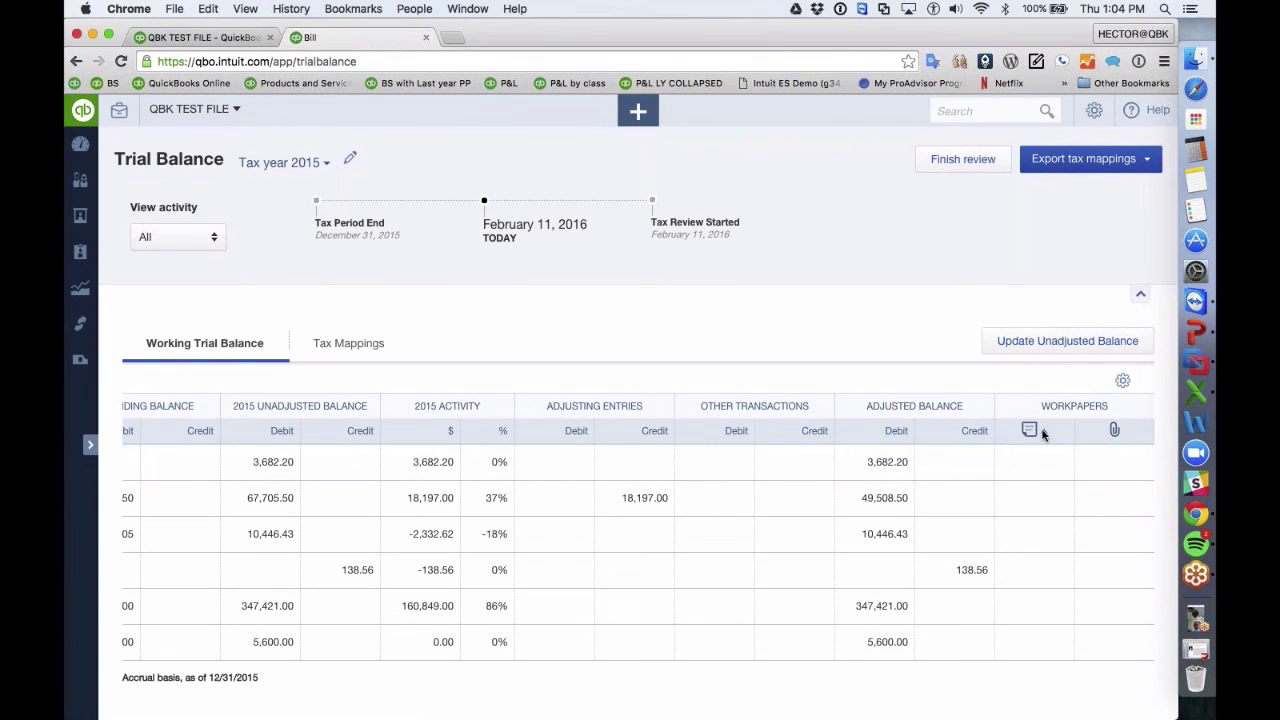
pyautogui.moveTo(1036, 465)
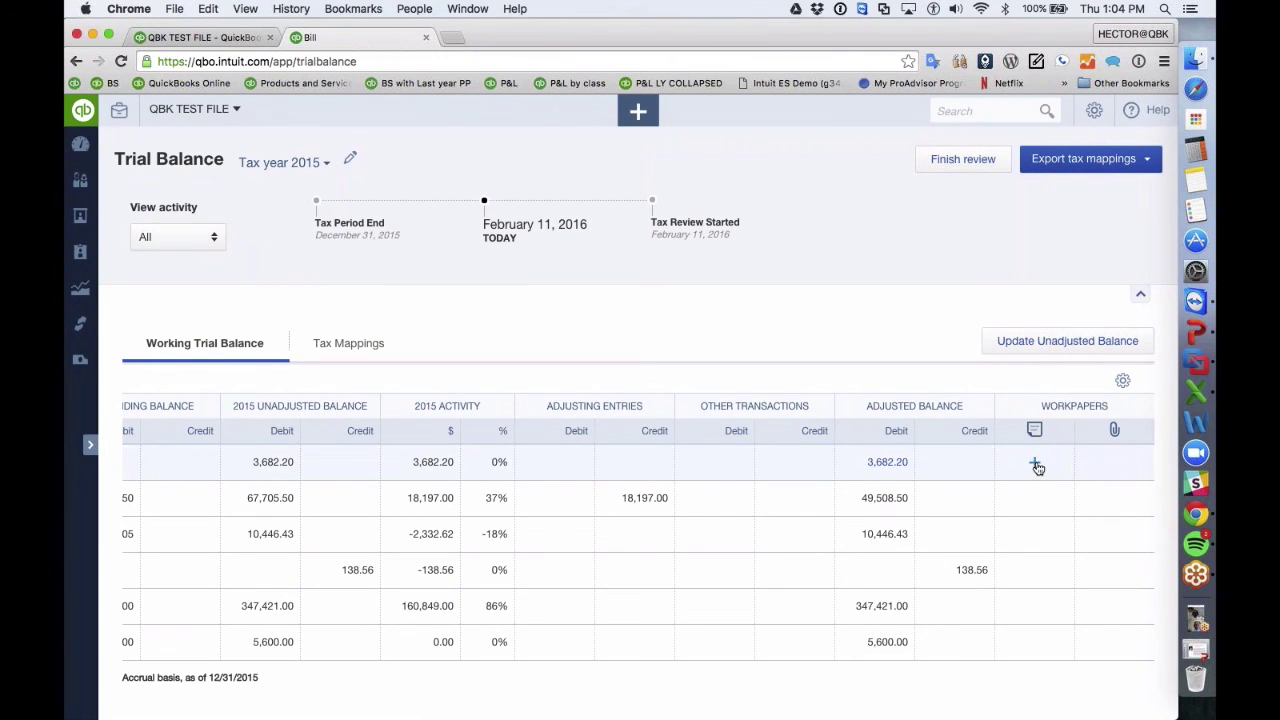
pyautogui.click(1036, 465)
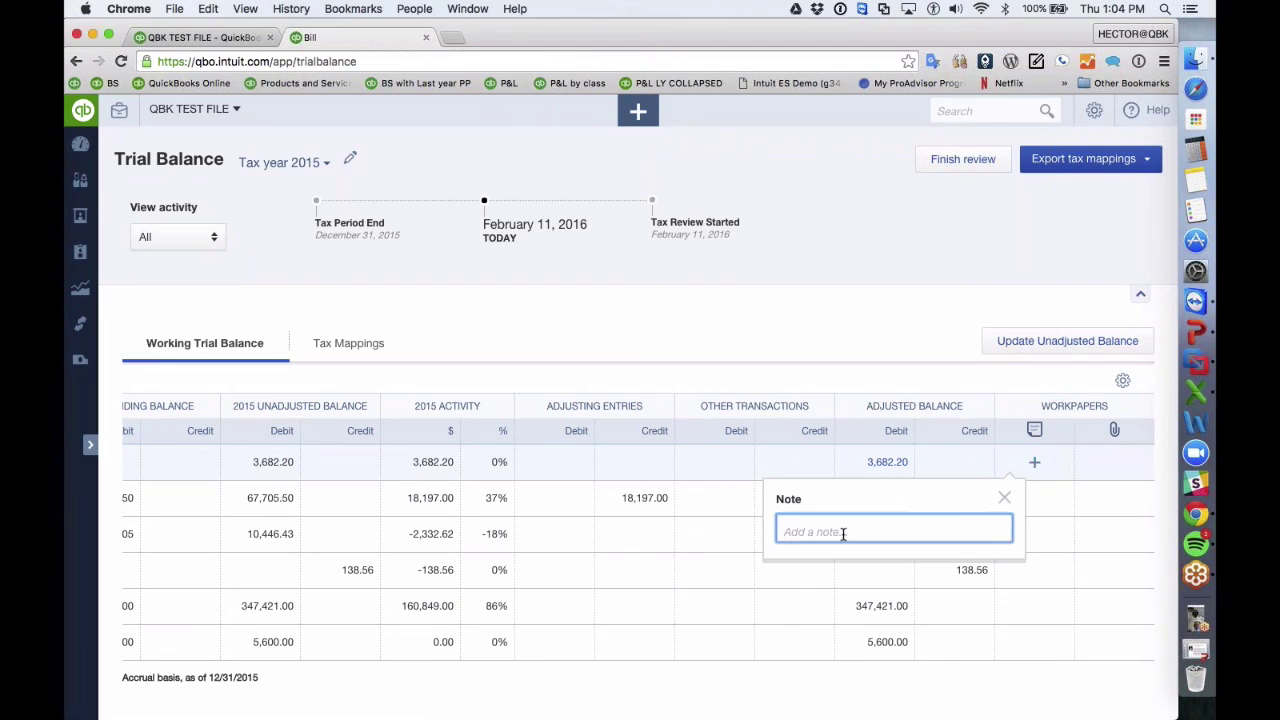
pyautogui.write('Client said non of the cash deposited here is income..')
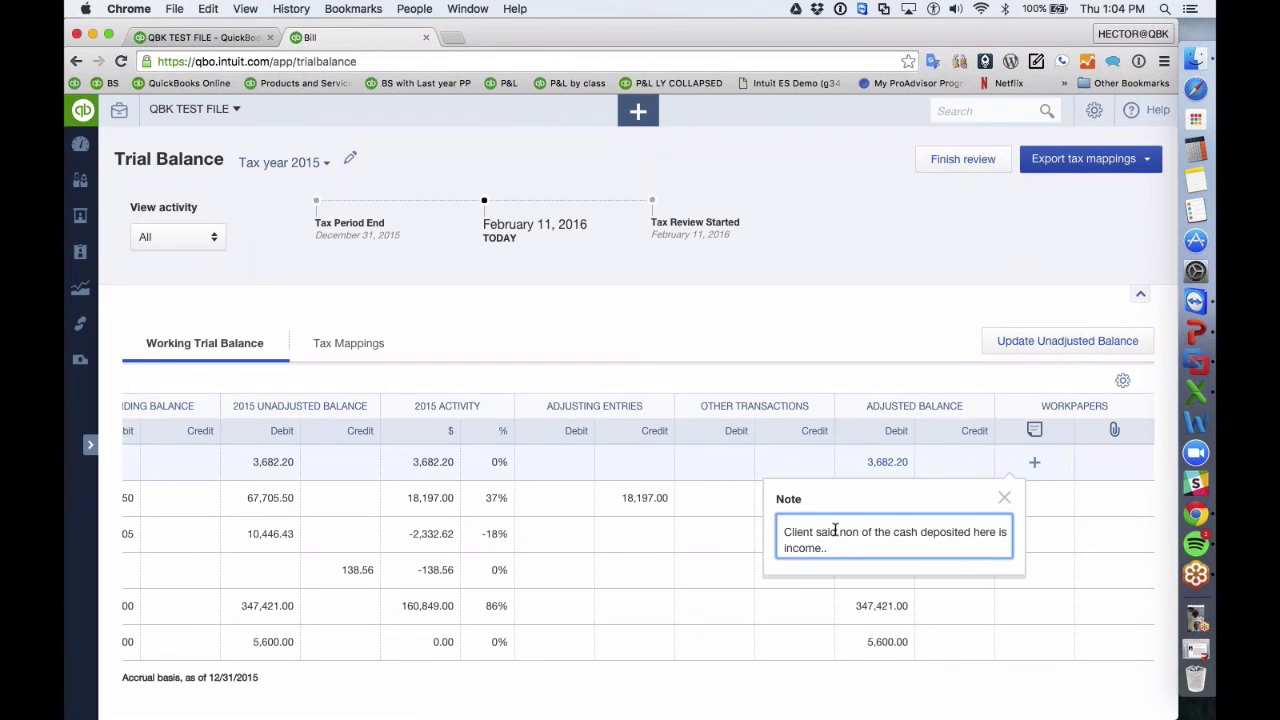
pyautogui.moveTo(846, 551); pyautogui.dragTo(737, 507)
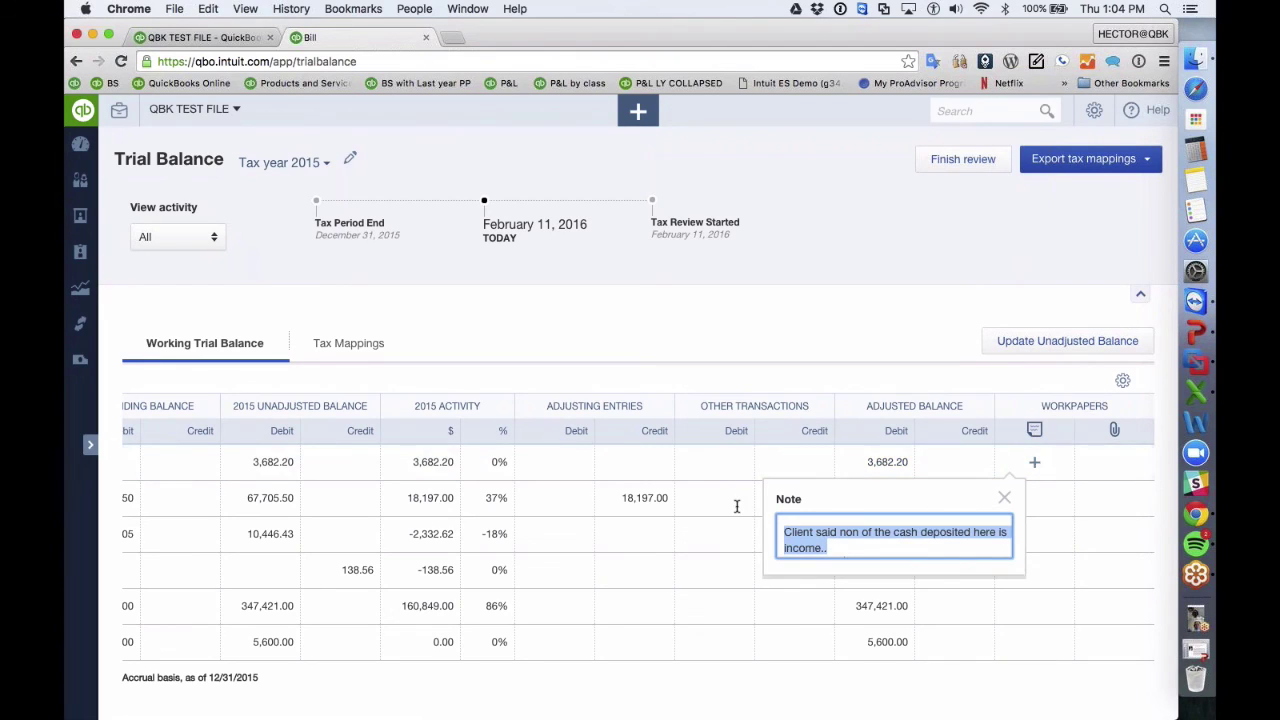
pyautogui.click(845, 549)
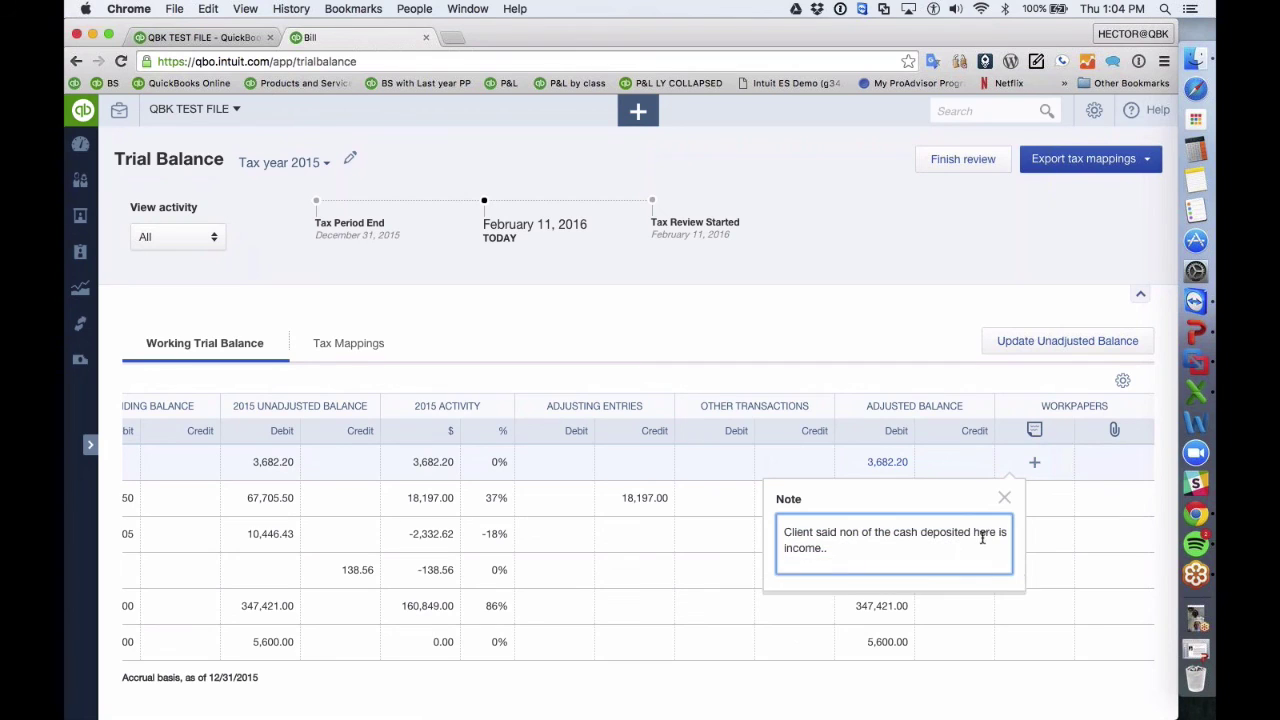
pyautogui.click(1004, 498)
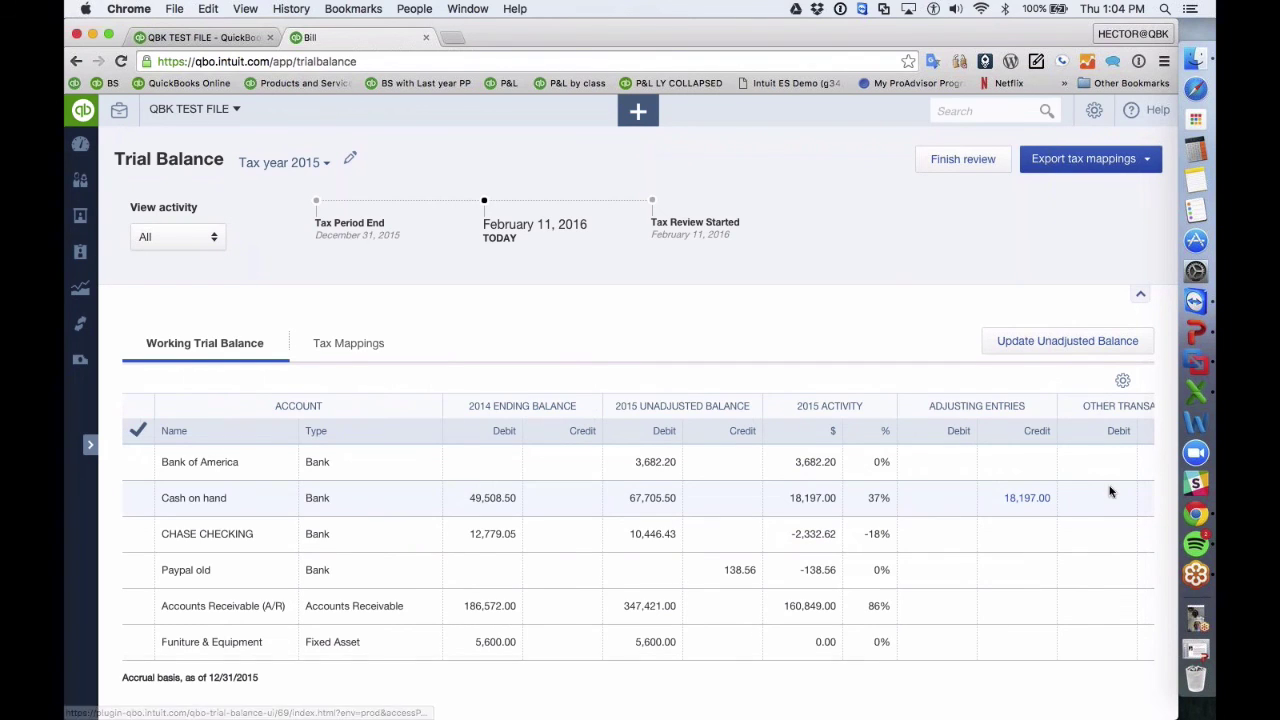
pyautogui.hscroll(5, 1108, 491)
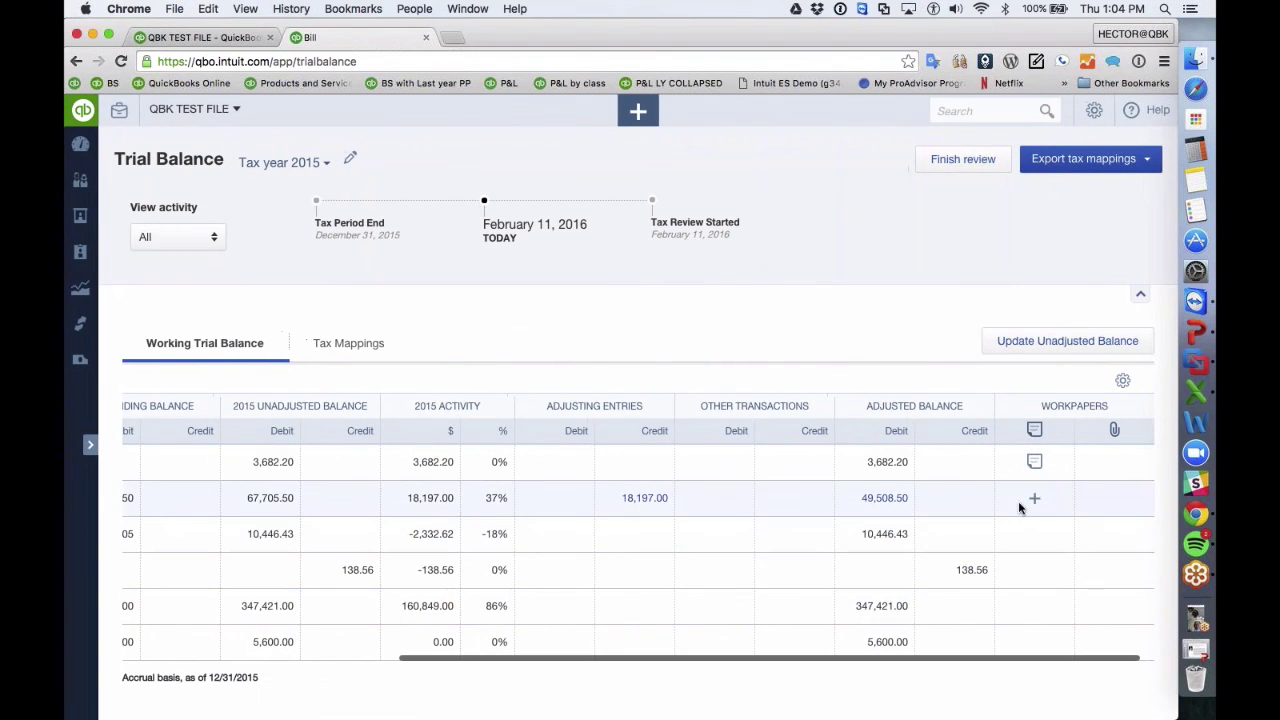
pyautogui.click(1034, 498)
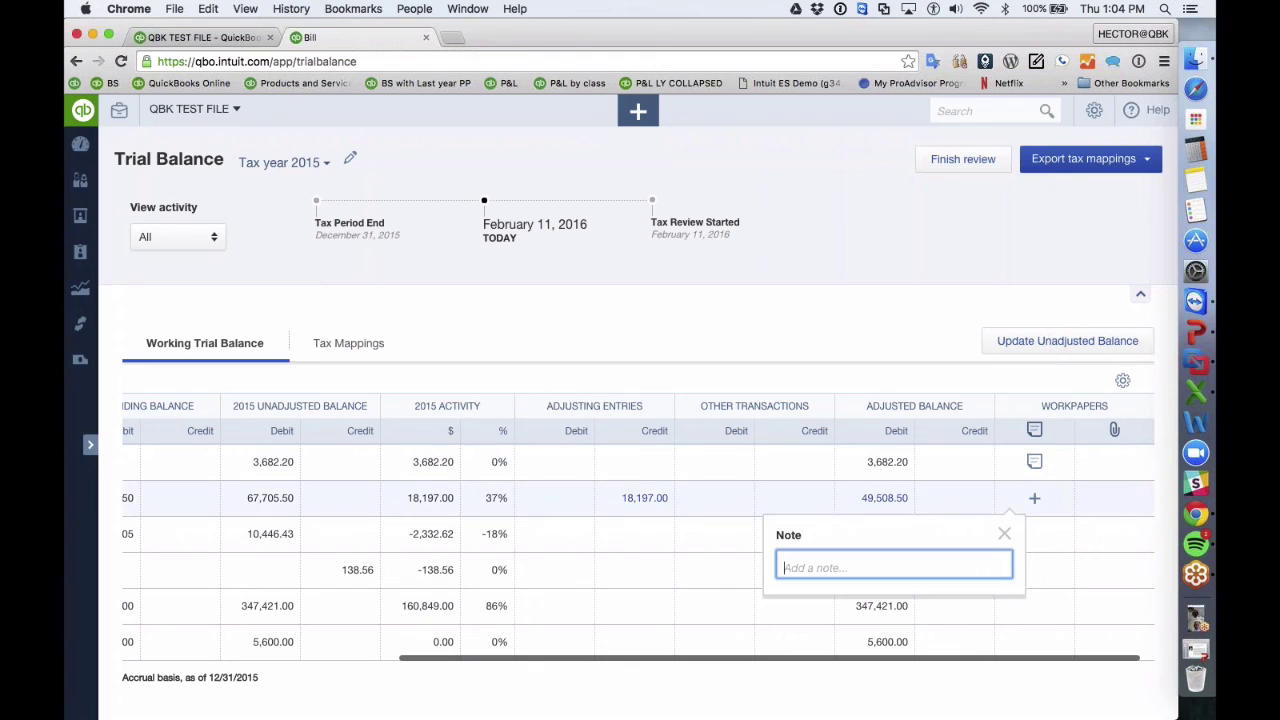
pyautogui.click(1009, 374)
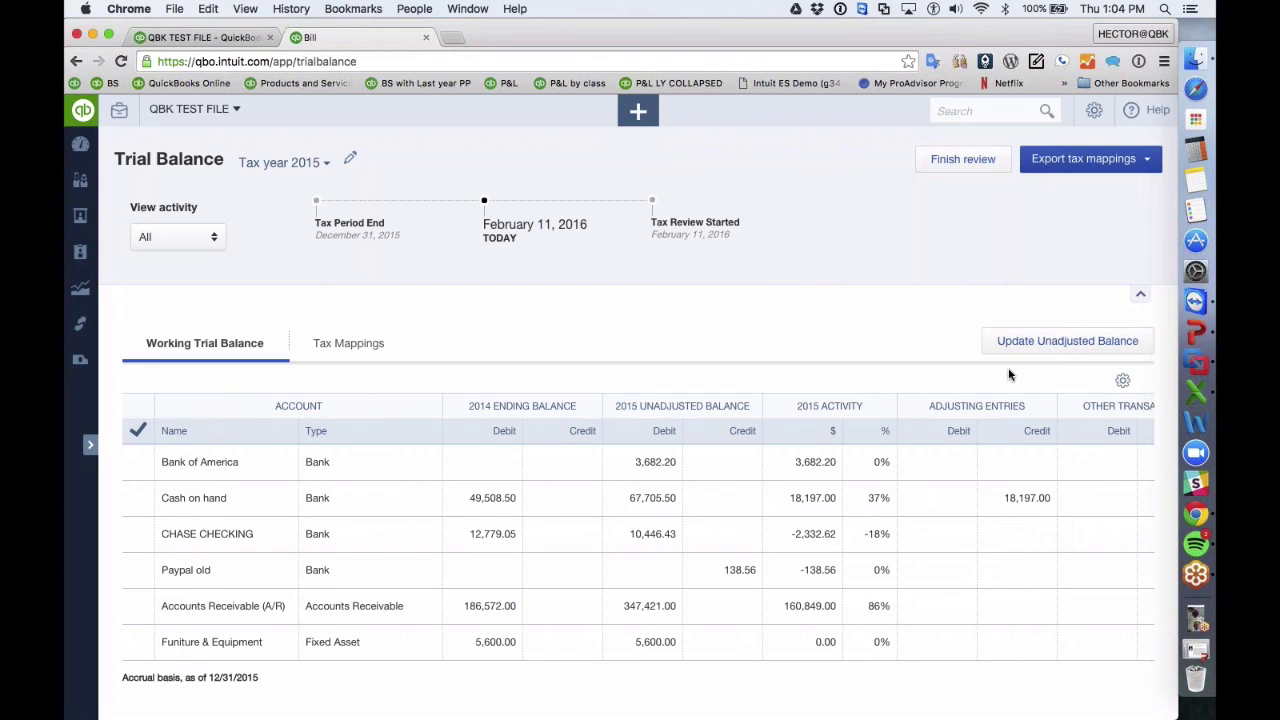
# - Attach client spreadsheets.pdf from the Desktop Files folder to the workpapers of the Bank of America row
pyautogui.hscroll(5, 945, 430)
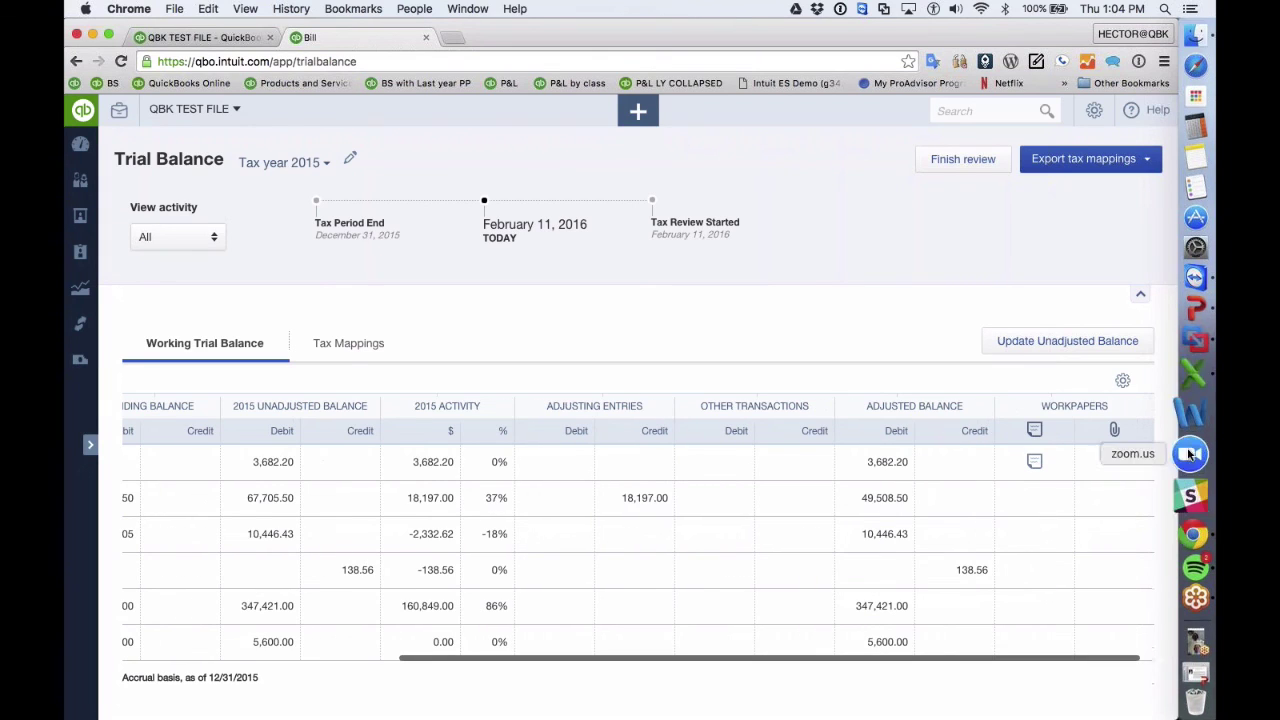
pyautogui.click(1112, 428)
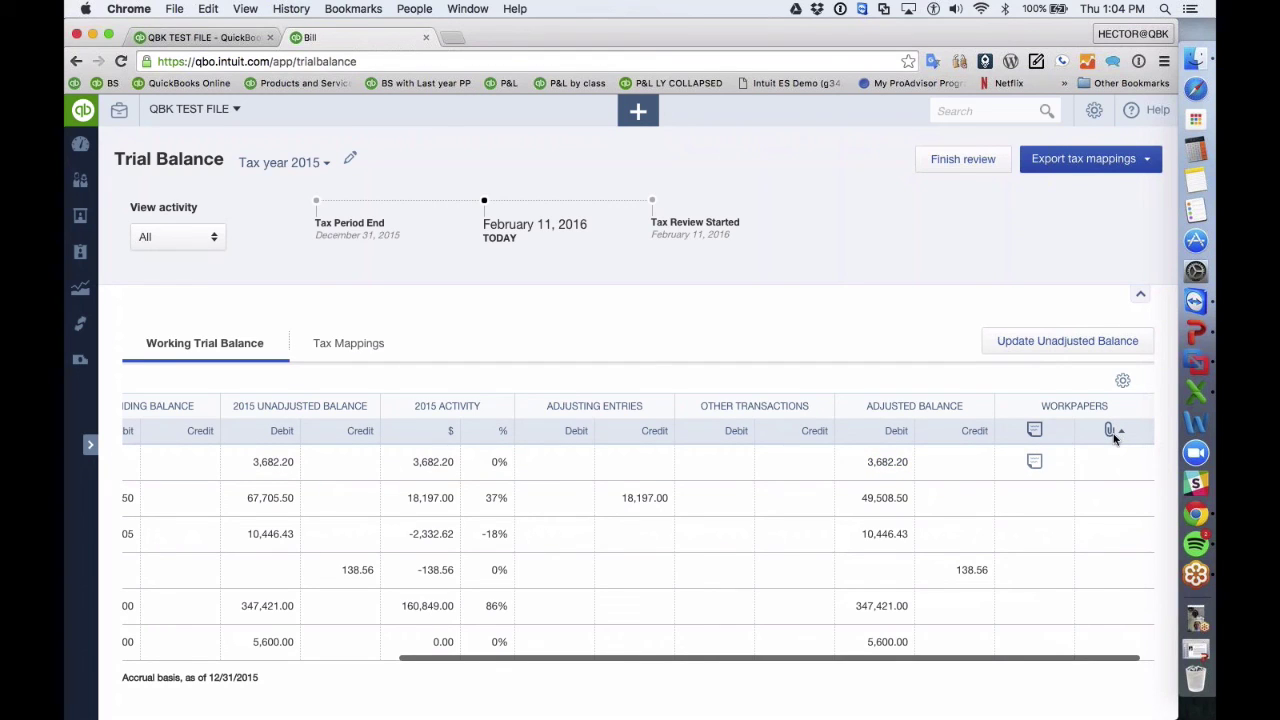
pyautogui.click(1114, 464)
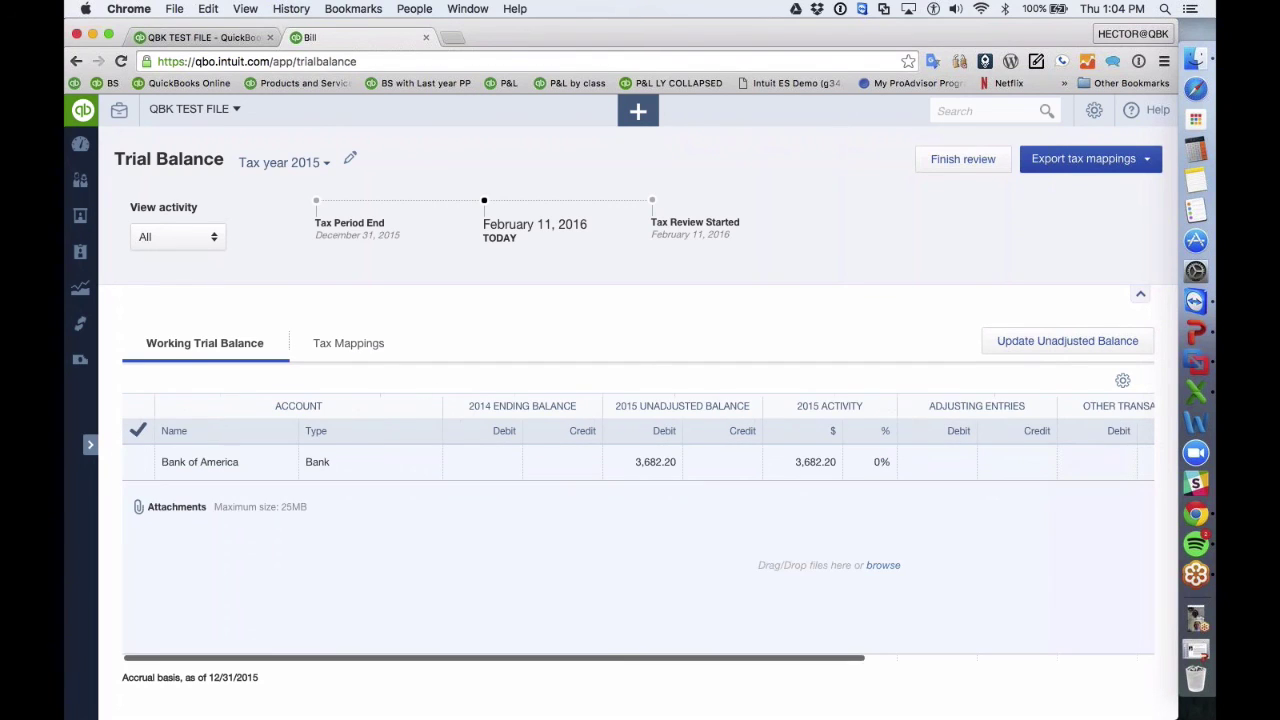
pyautogui.hscroll(5, 934, 524)
pyautogui.hscroll(-3, 706, 575)
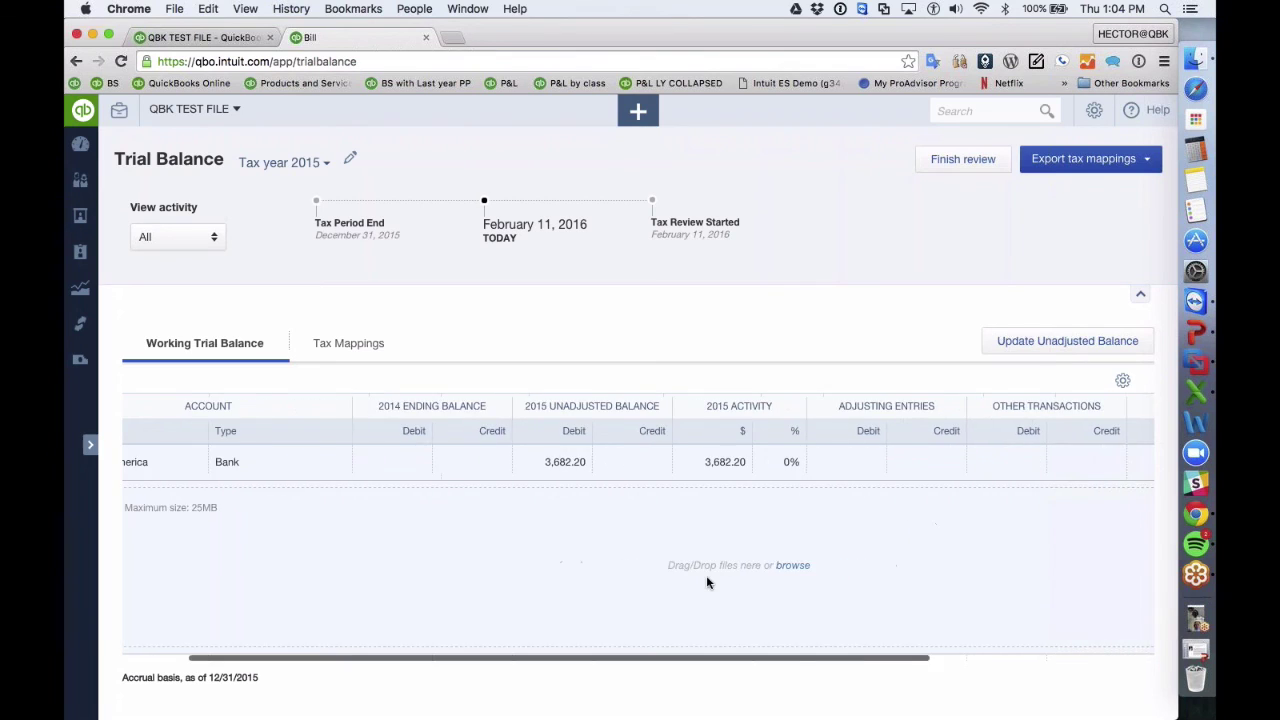
pyautogui.hscroll(-2, 706, 580)
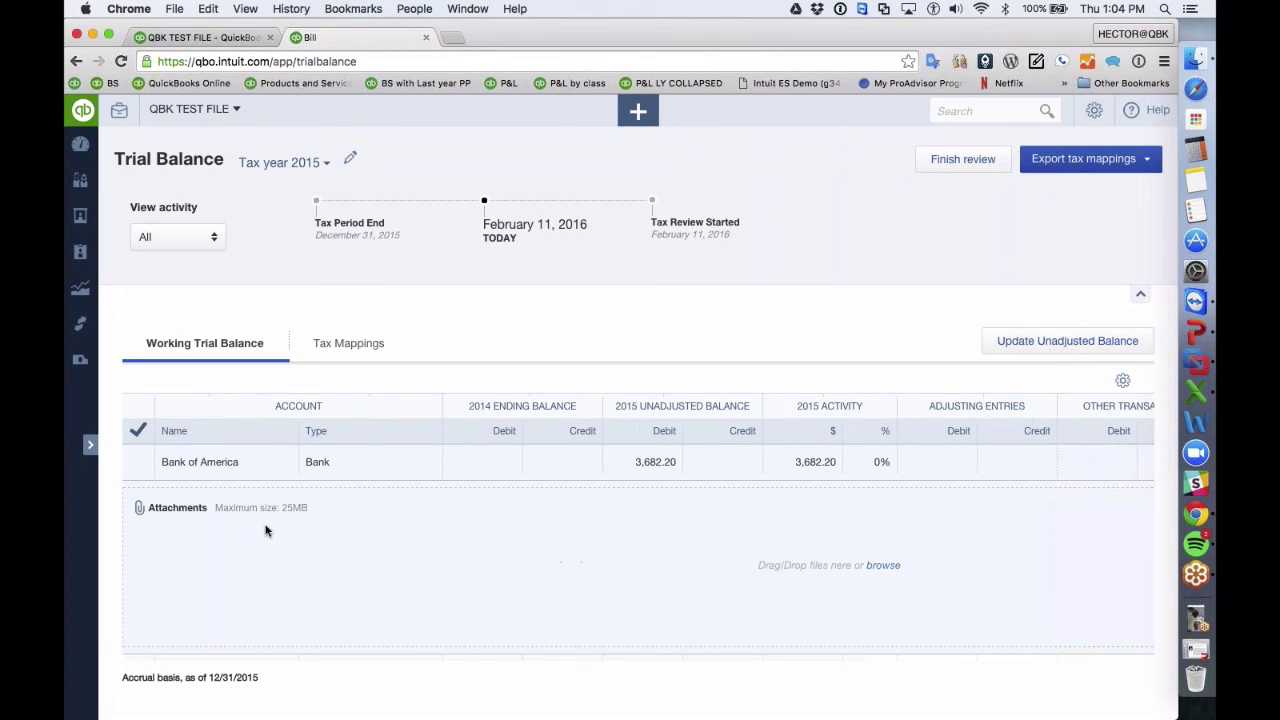
pyautogui.click(883, 565)
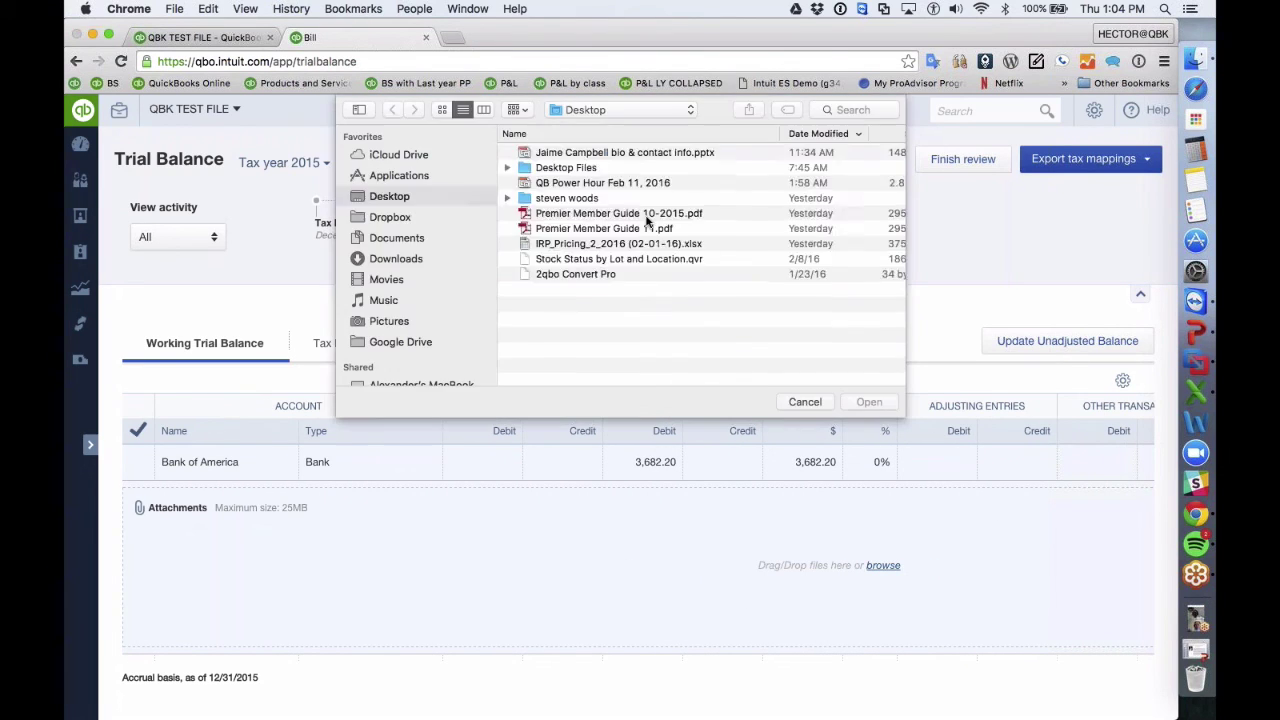
pyautogui.click(572, 247)
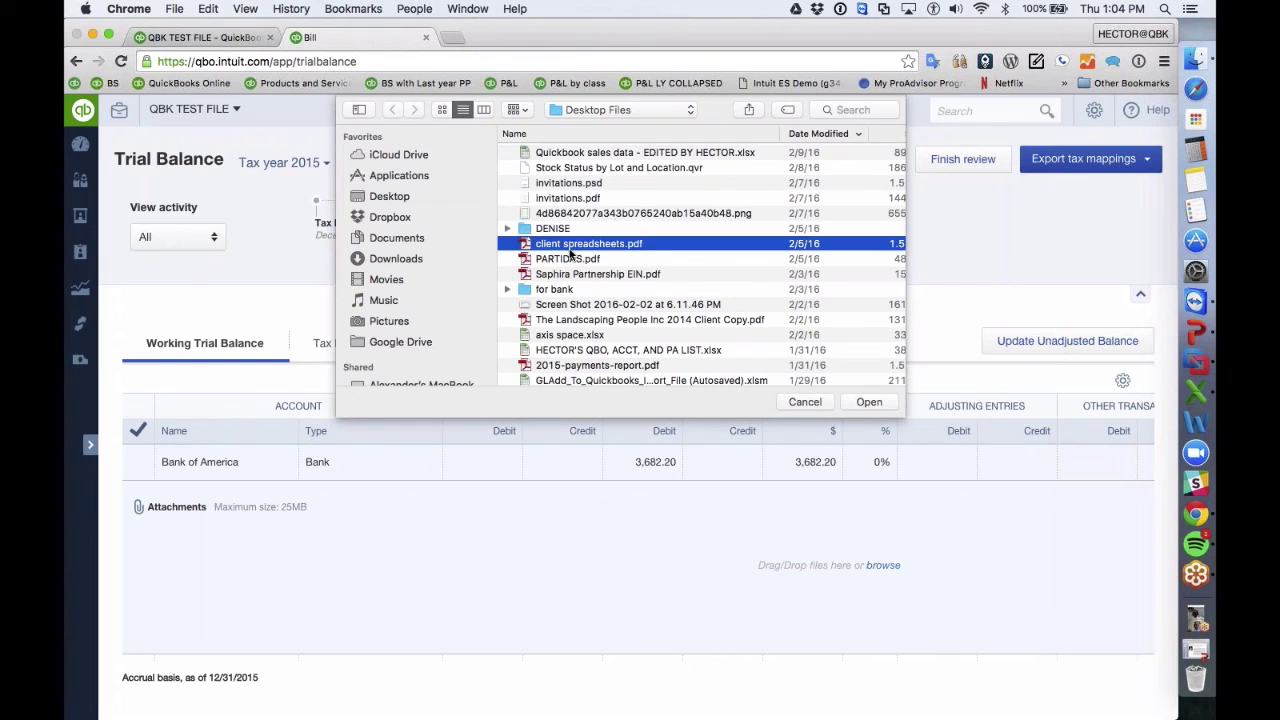
pyautogui.click(869, 402)
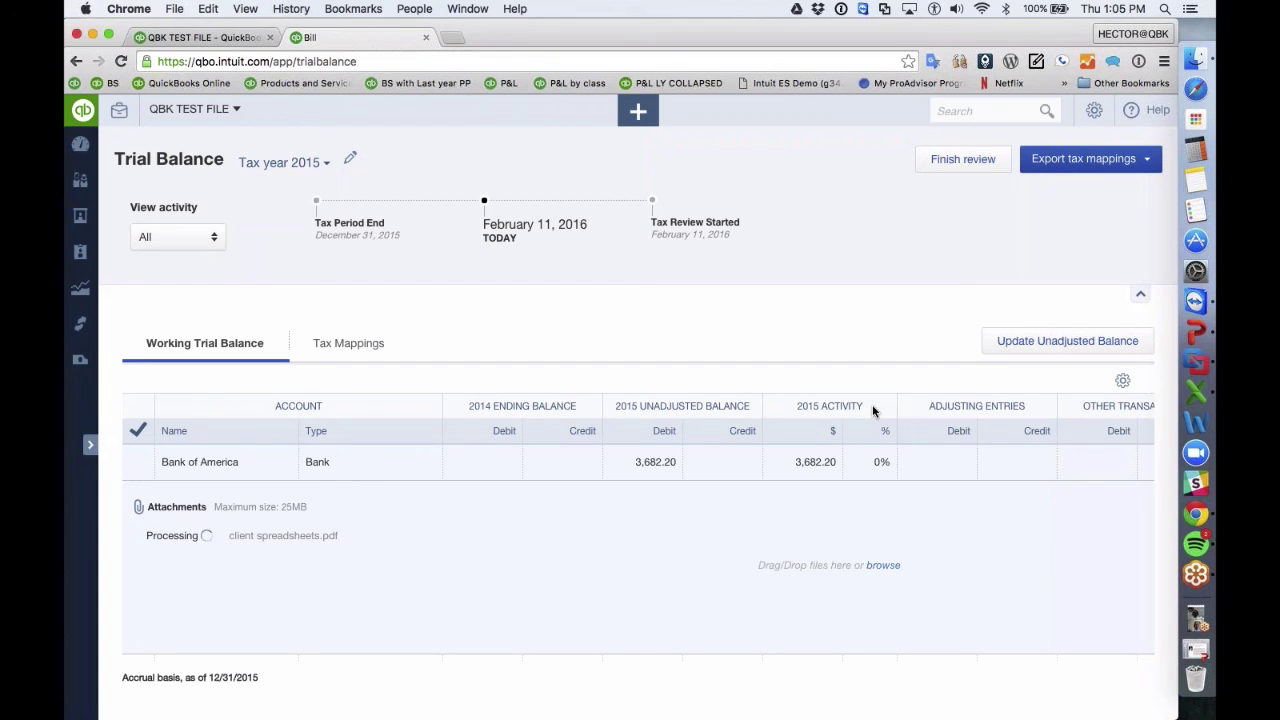
# - Check the client spreadsheets.pdf attachment in the Bank of America row, and close the row's attachments area
pyautogui.scroll(-2, 606, 552)
pyautogui.scroll(-2, 606, 552)
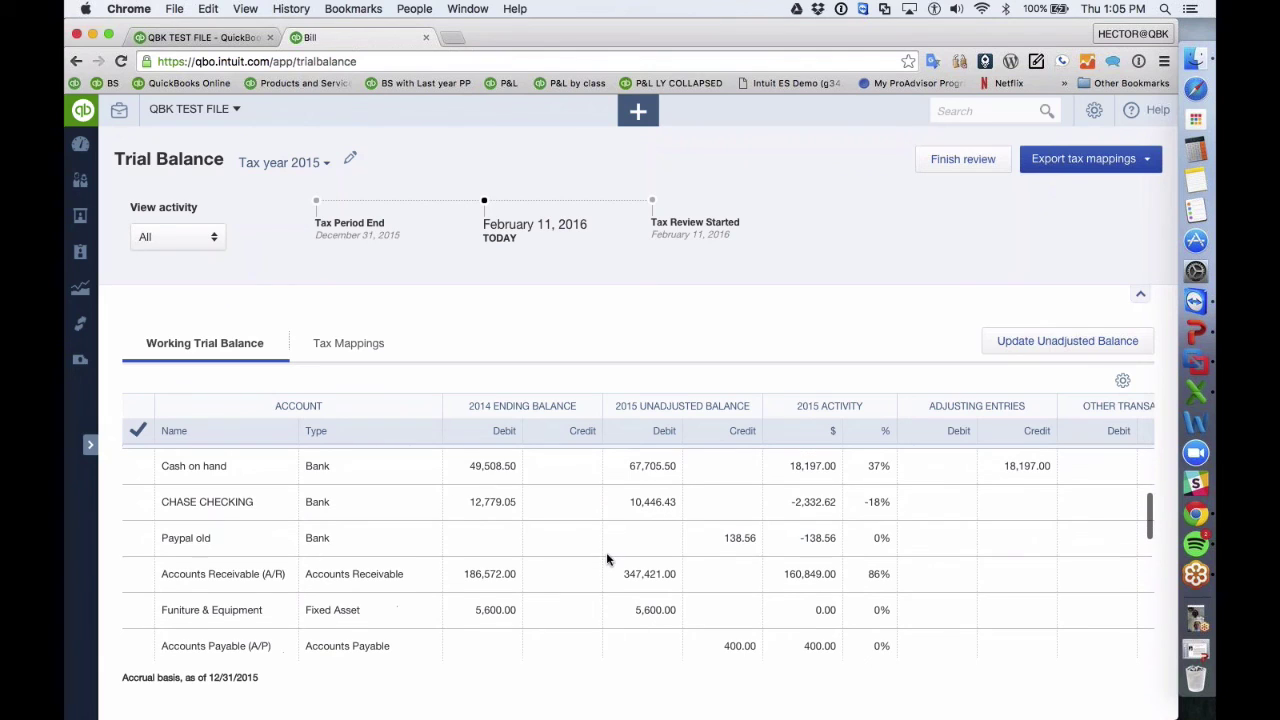
pyautogui.scroll(3, 443, 538)
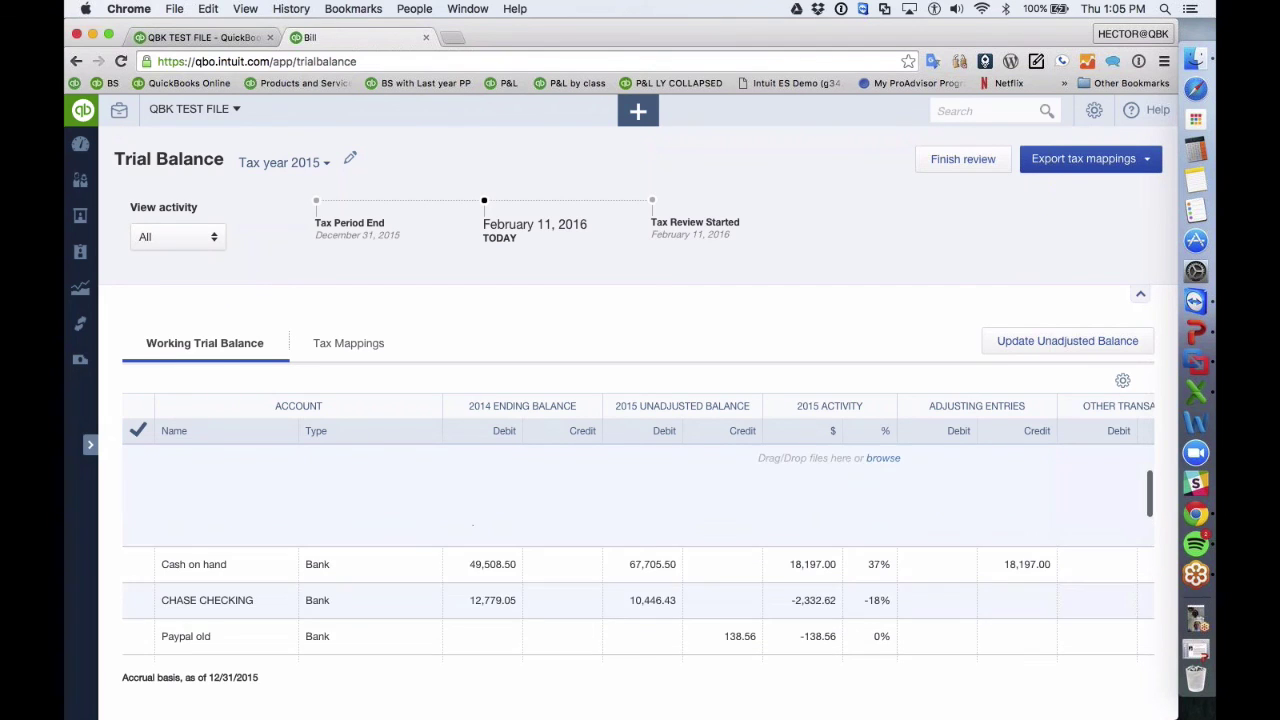
pyautogui.scroll(-2, 443, 538)
pyautogui.scroll(3, 443, 540)
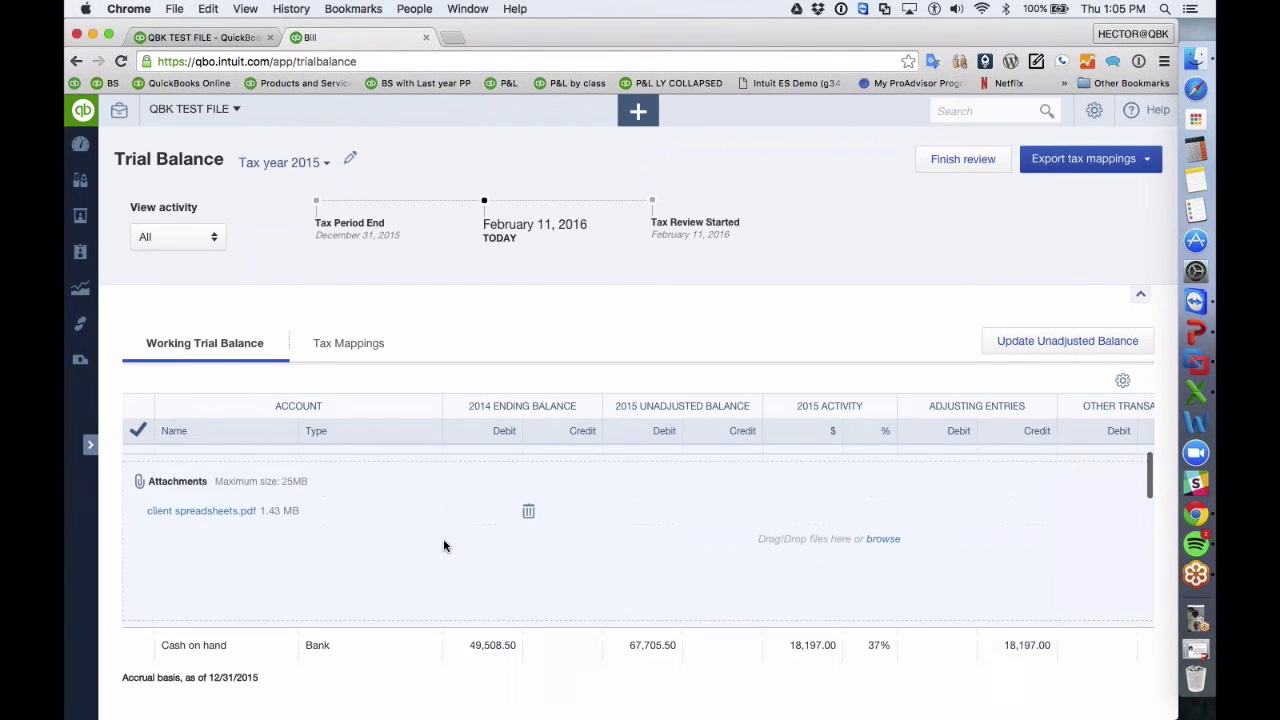
pyautogui.hscroll(5, 443, 538)
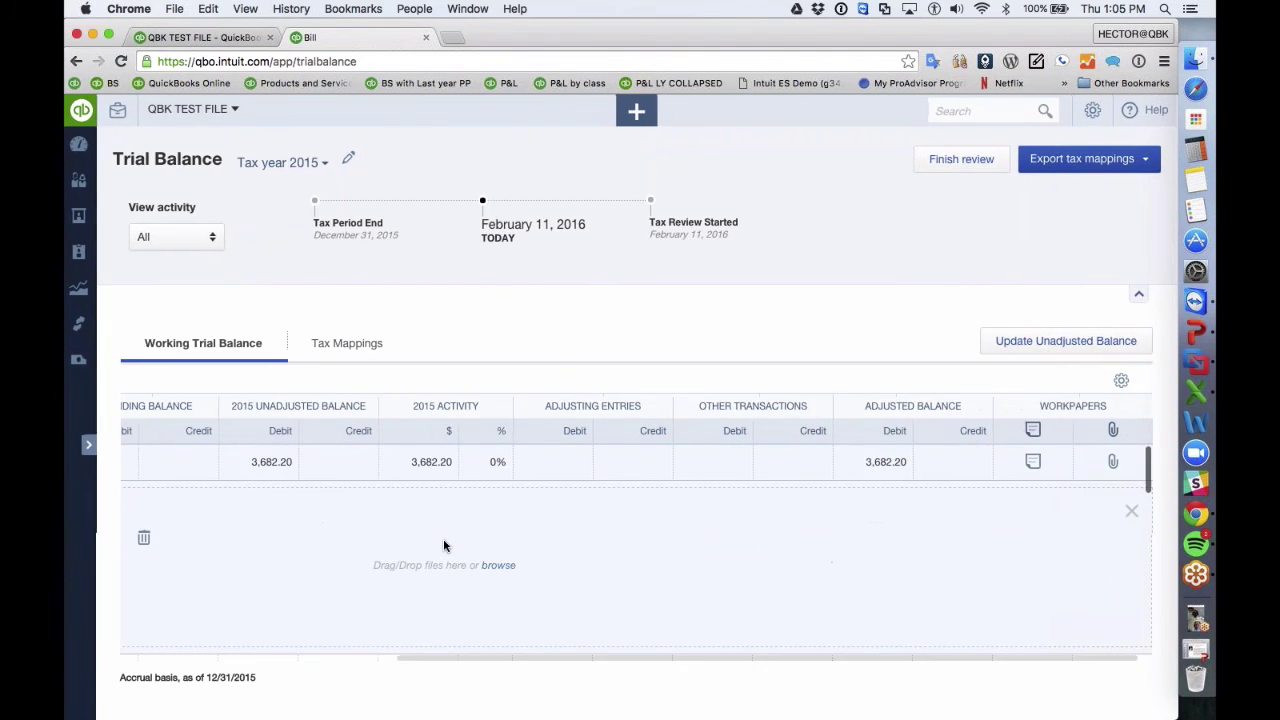
pyautogui.click(1133, 512)
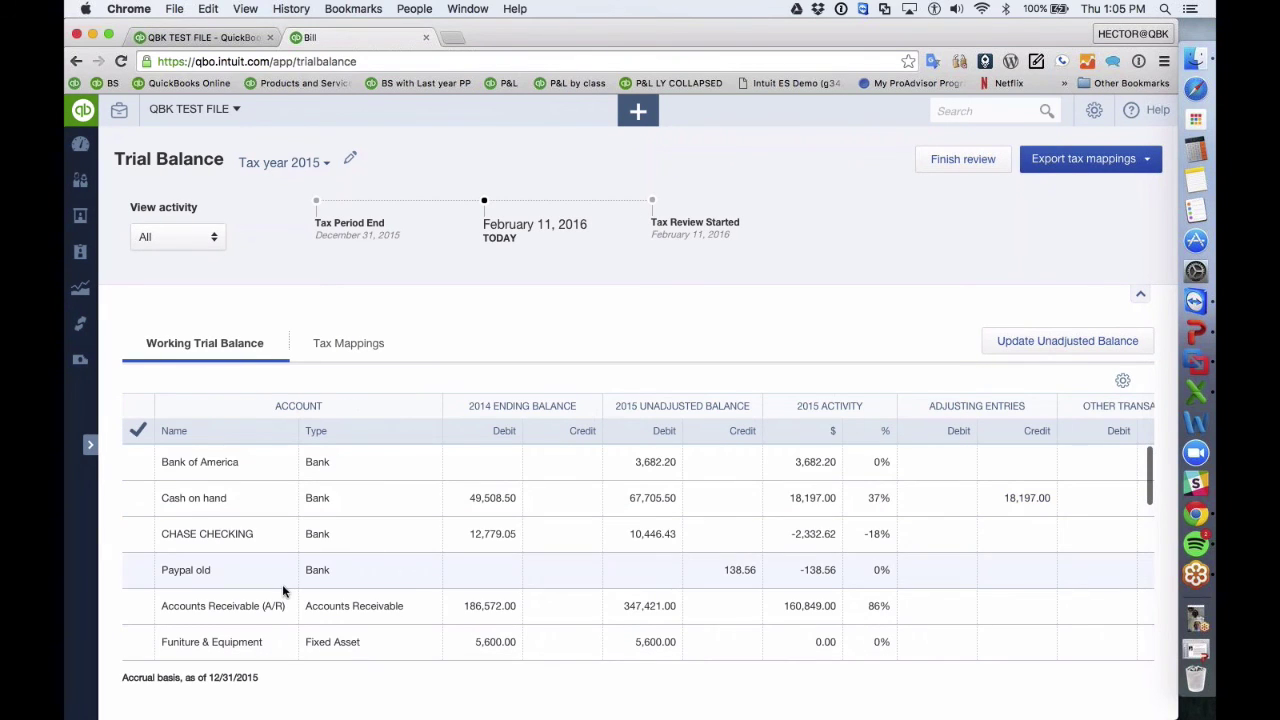
# - Mark the Bank of America, Cash on hand, CHASE CHECKING and Paypal old accounts as complete
pyautogui.moveTo(140, 472)
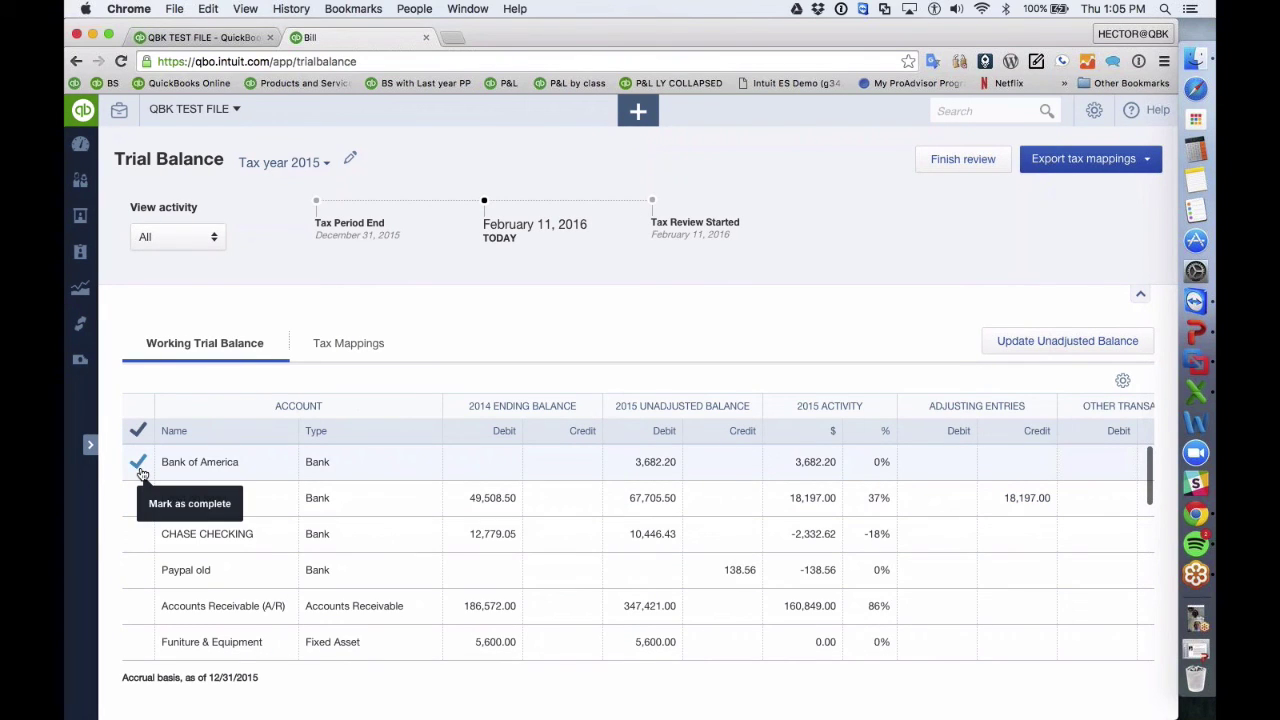
pyautogui.click(140, 472)
pyautogui.click(140, 501)
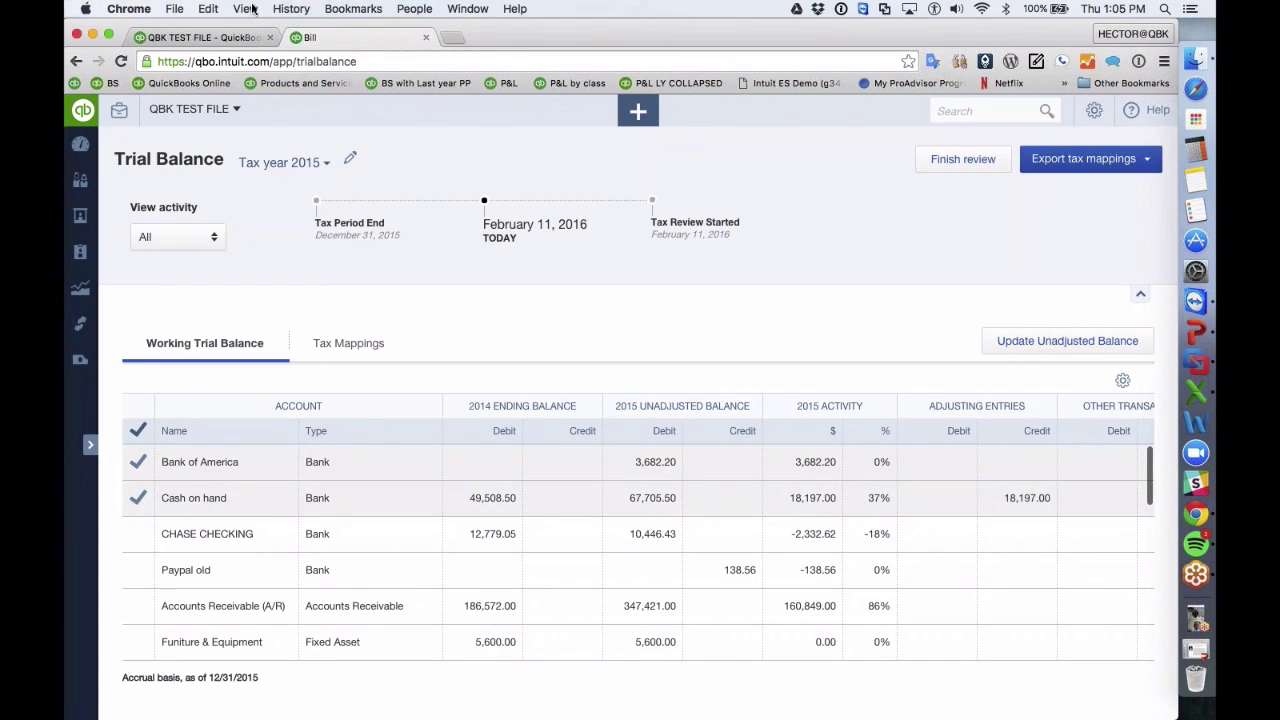
pyautogui.click(140, 534)
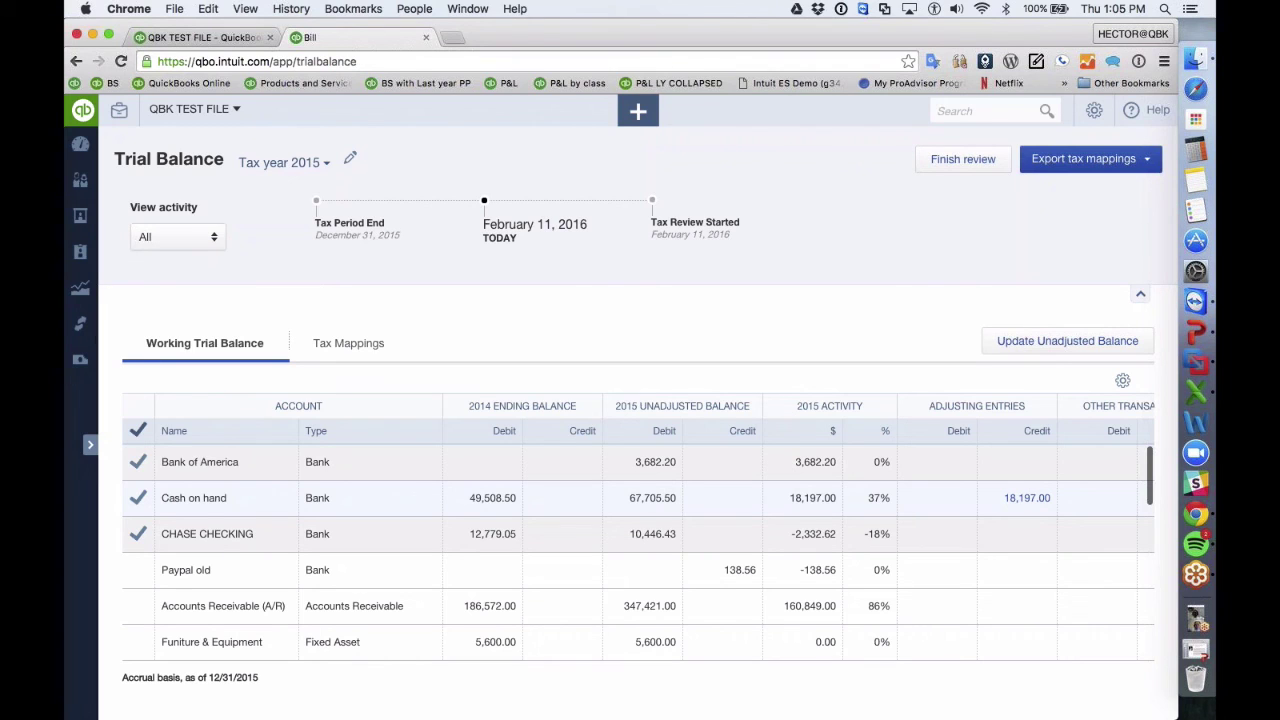
pyautogui.scroll(-2, 174, 532)
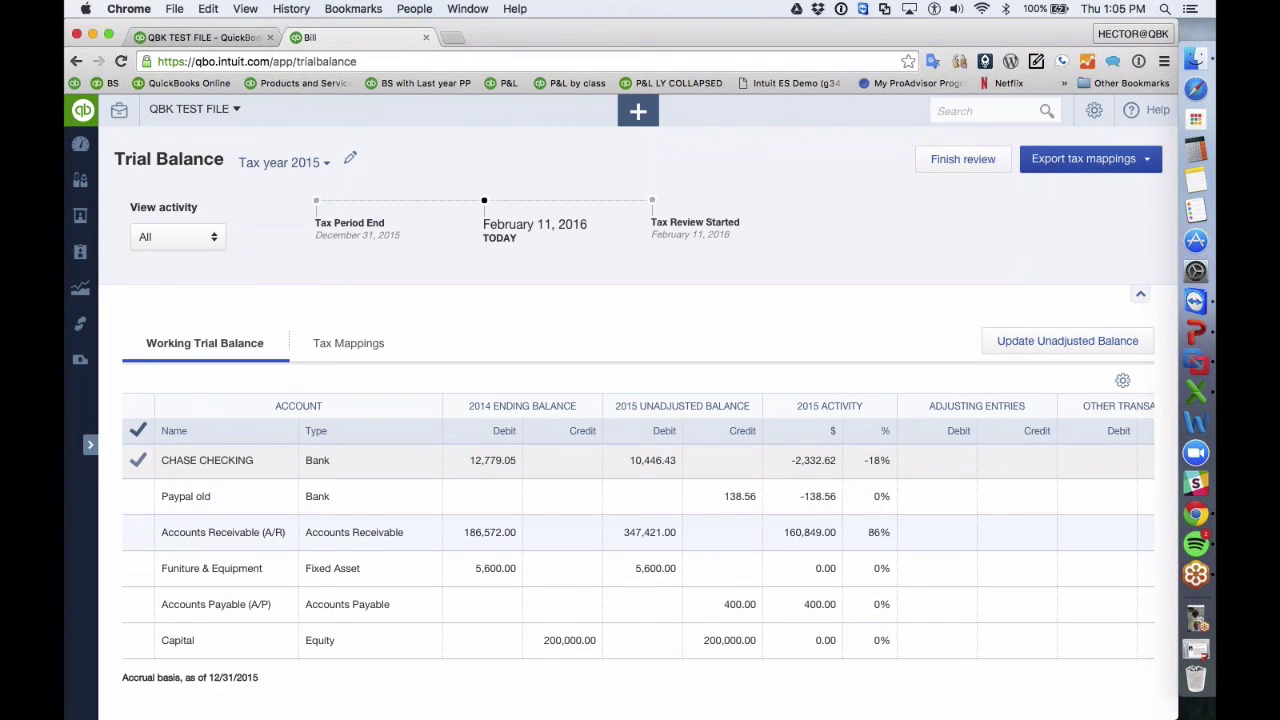
pyautogui.click(137, 496)
# - Look over the remaining trial balance accounts down to the totals, and finish the tax year 2015 review
pyautogui.scroll(-10, 137, 500)
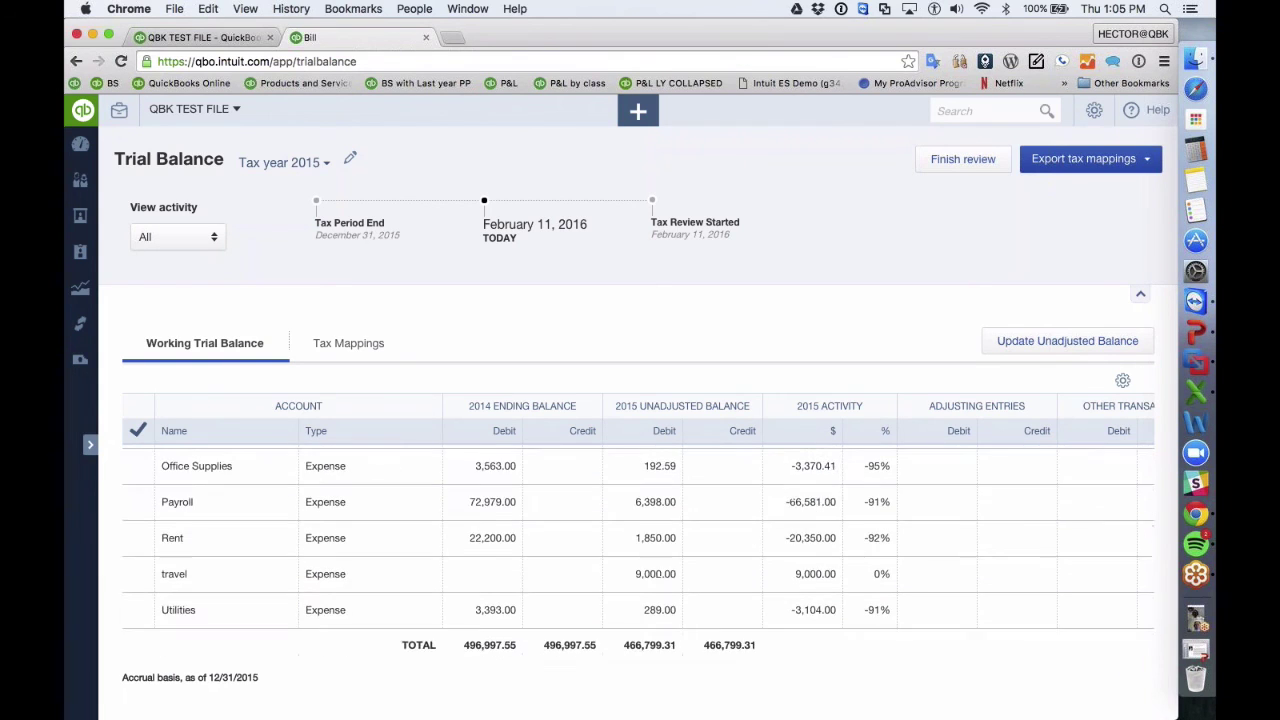
pyautogui.scroll(12, 685, 486)
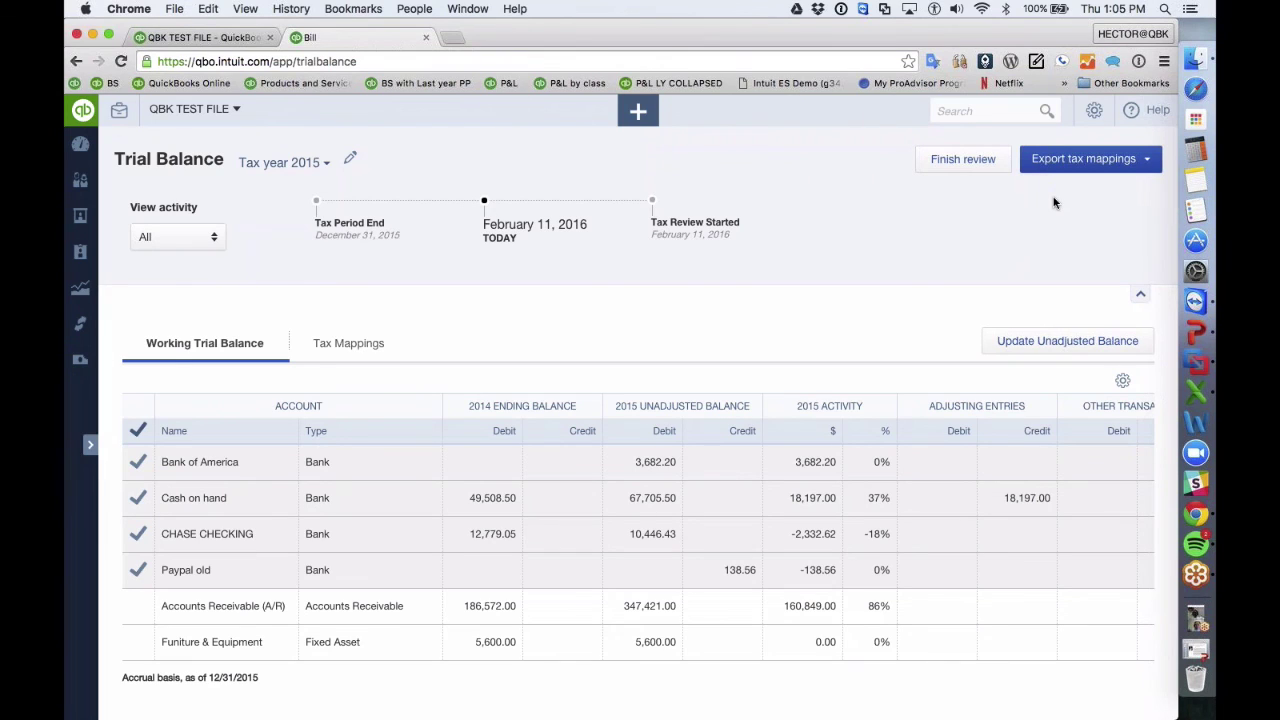
pyautogui.click(951, 163)
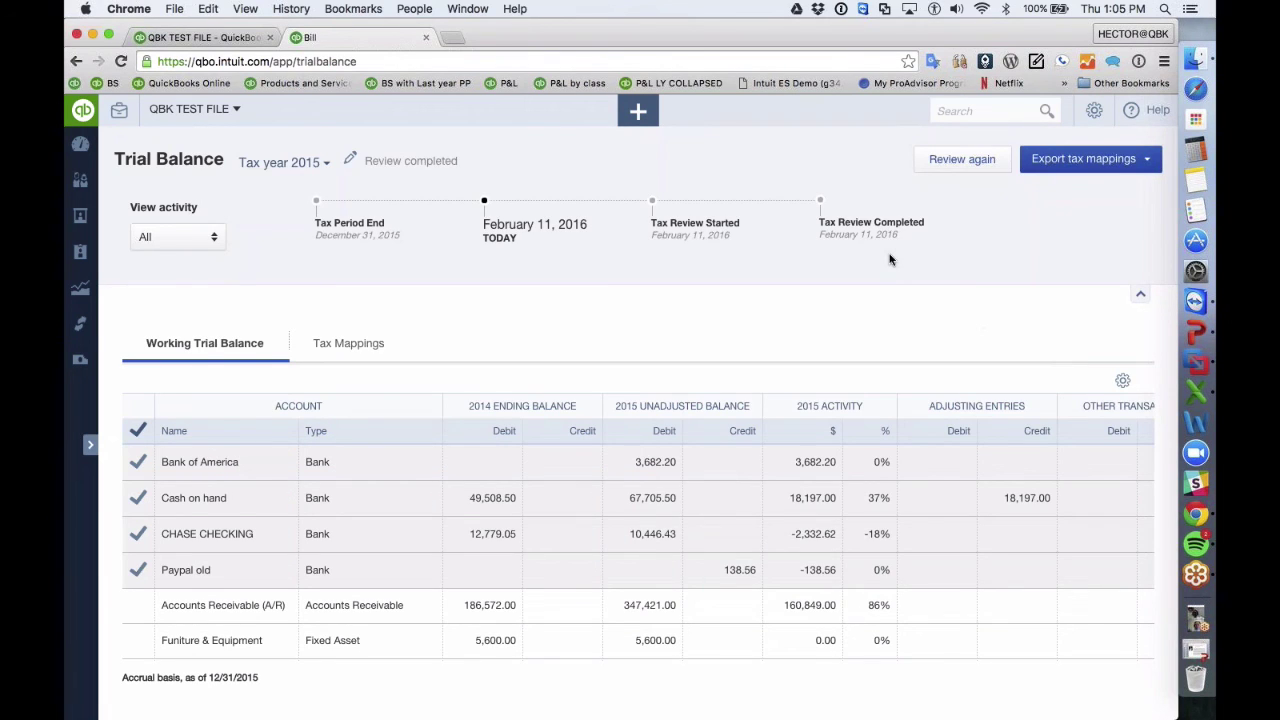
# - View the transaction report behind the Cash on hand adjusting entry, and return to the trial balance
pyautogui.moveTo(143, 510)
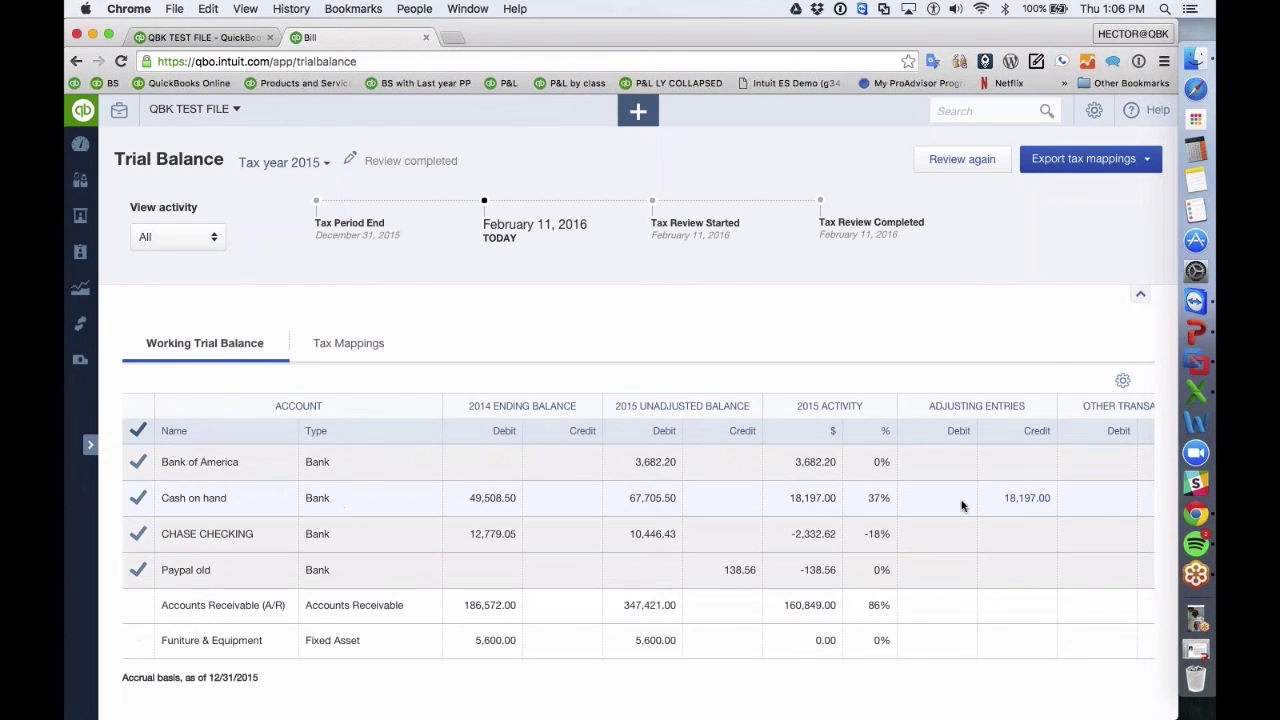
pyautogui.click(1027, 497)
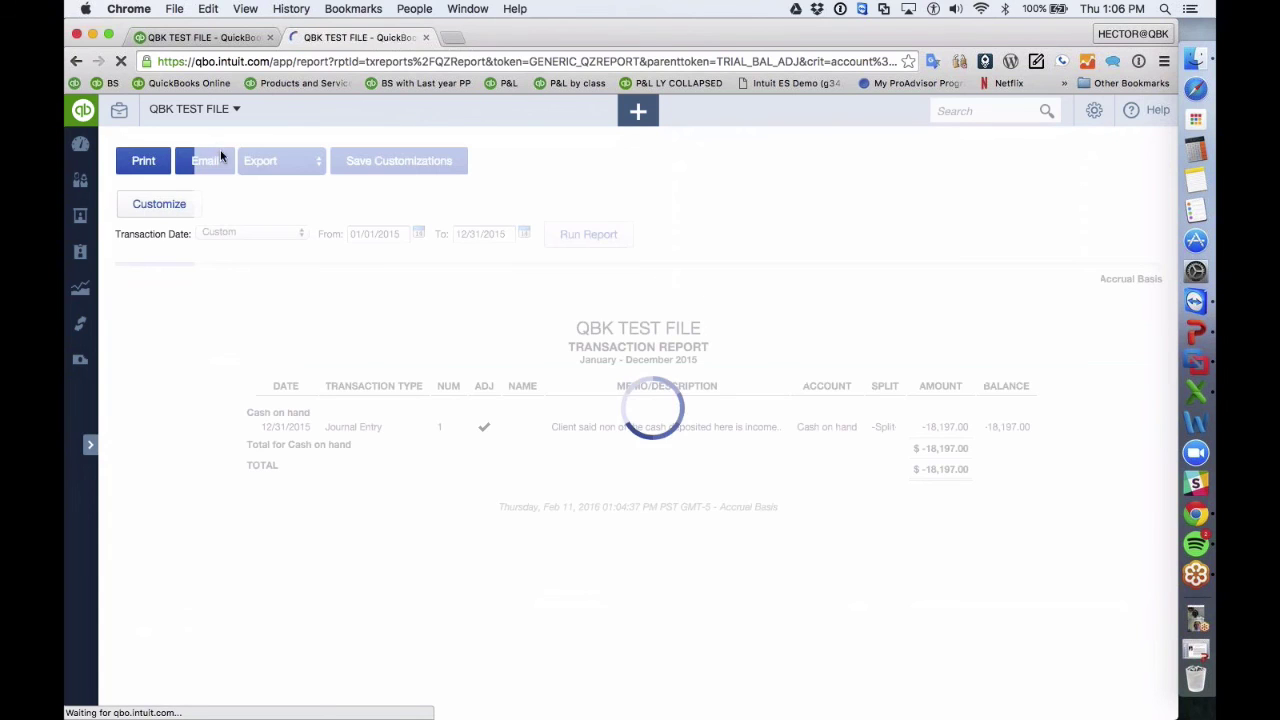
pyautogui.click(76, 61)
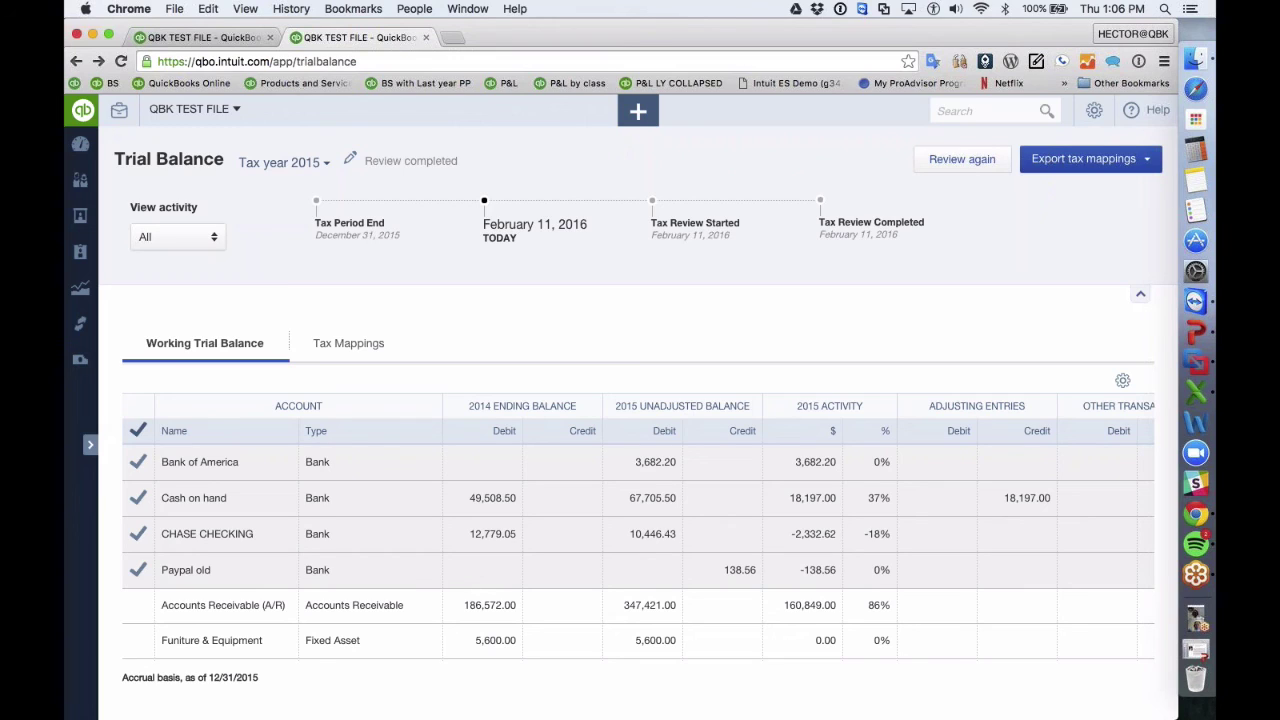
pyautogui.click(1192, 334)
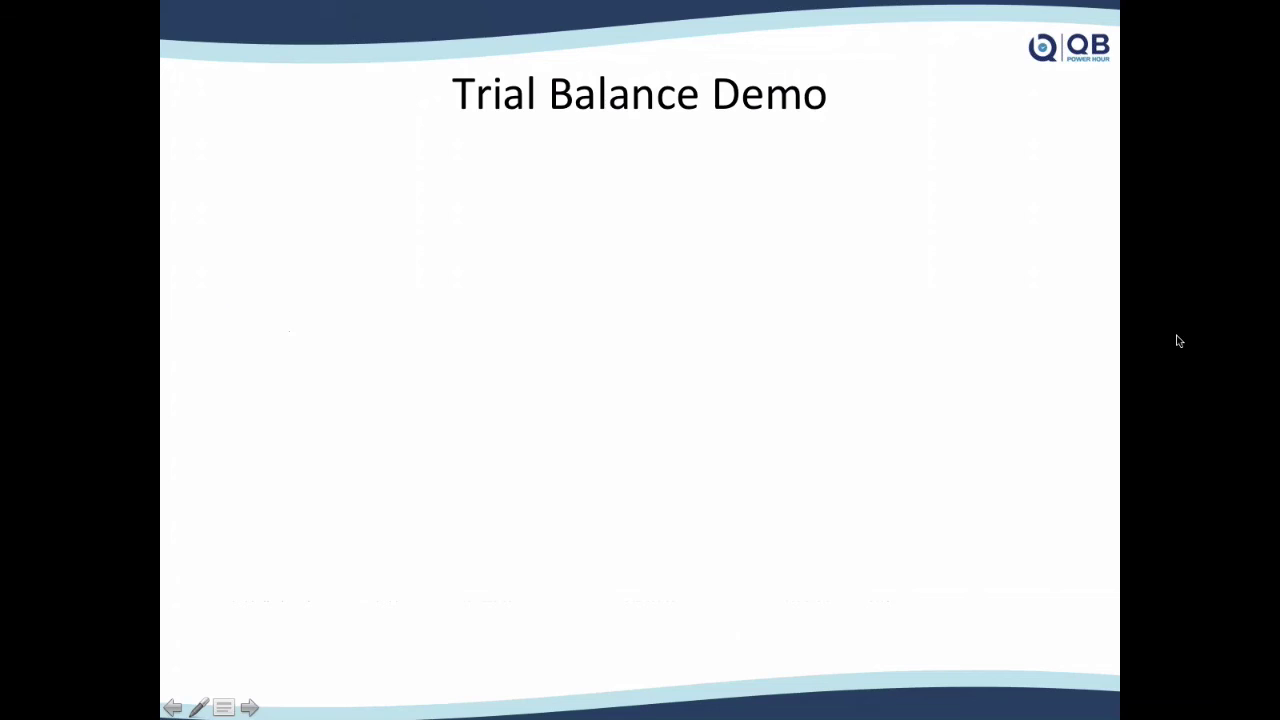
pyautogui.click(401, 414)
pyautogui.click(401, 414)
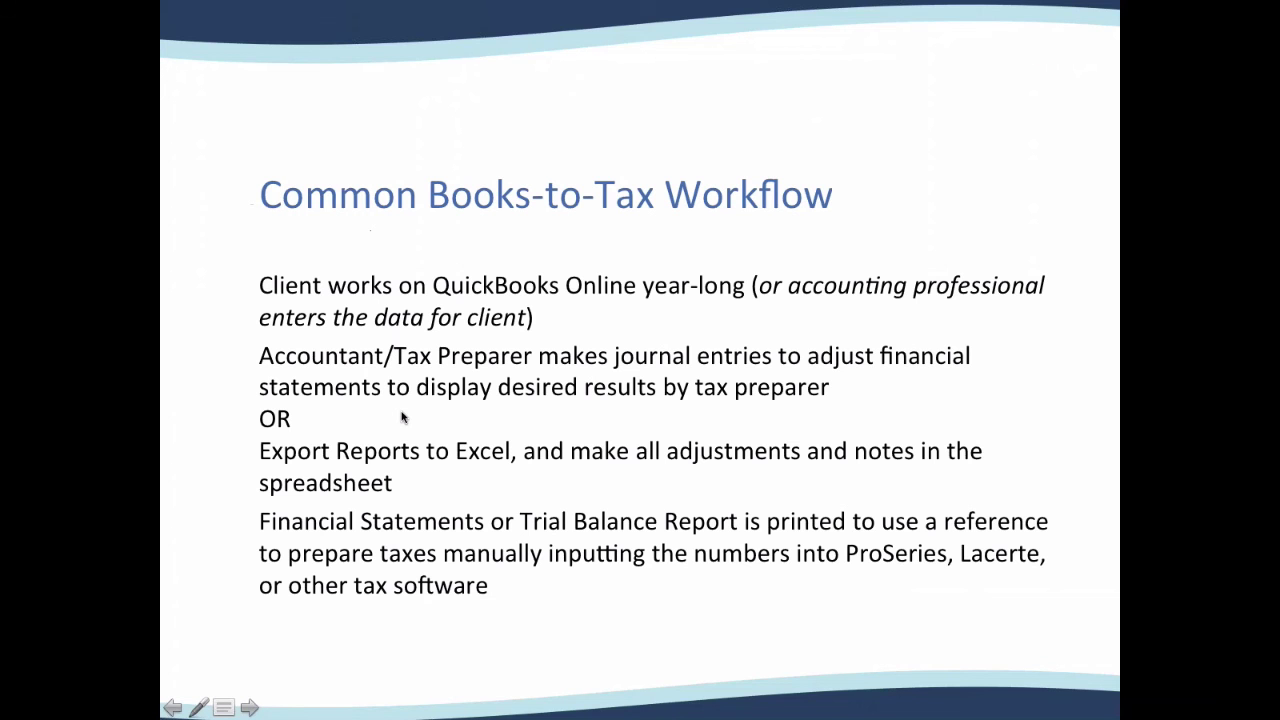